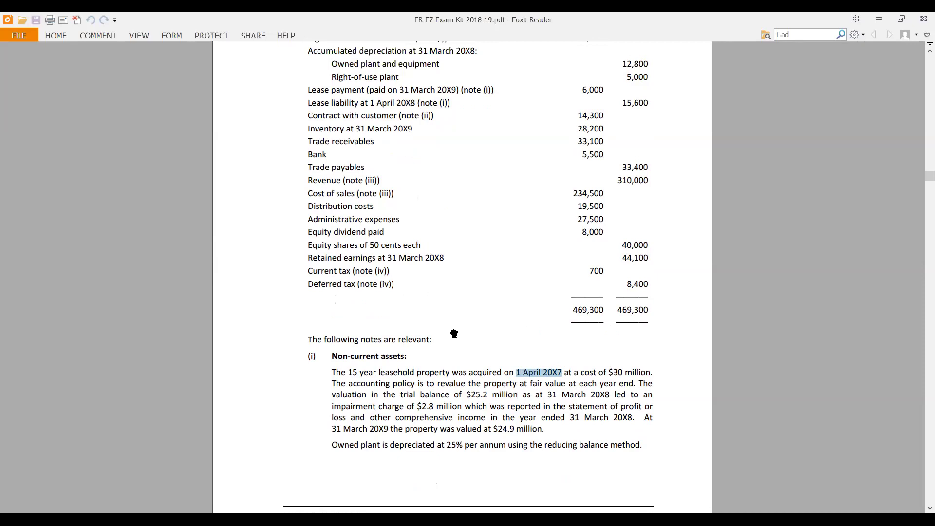
Step: Select the phrase "15 year leasehold property" in note (i) and review the trial balance above it
left_click(351, 372)
left_click_drag(349, 372, 452, 373)
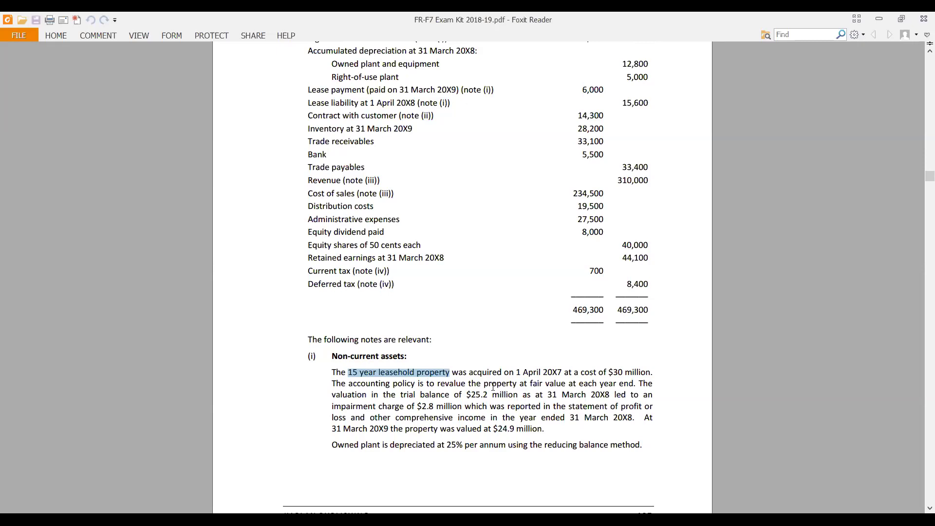
scroll(490, 299, "up", 1)
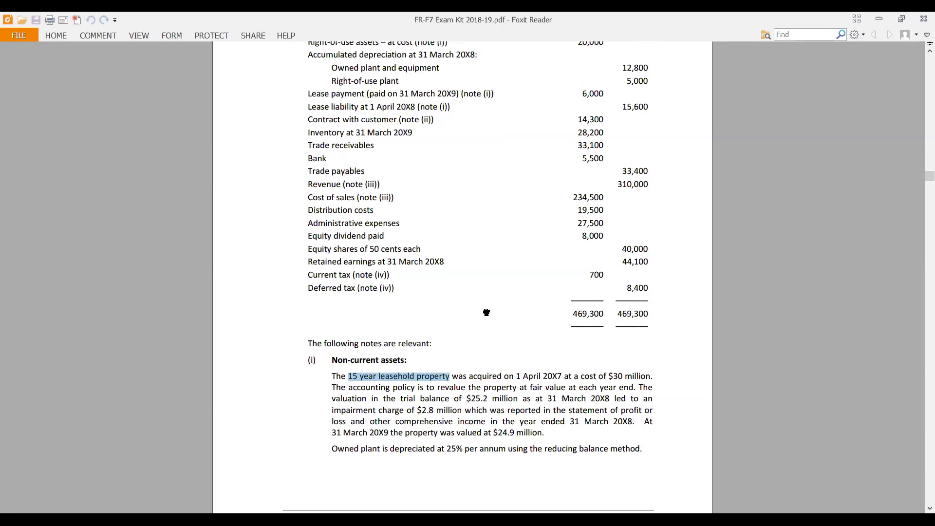
left_click_drag(491, 304, 491, 344)
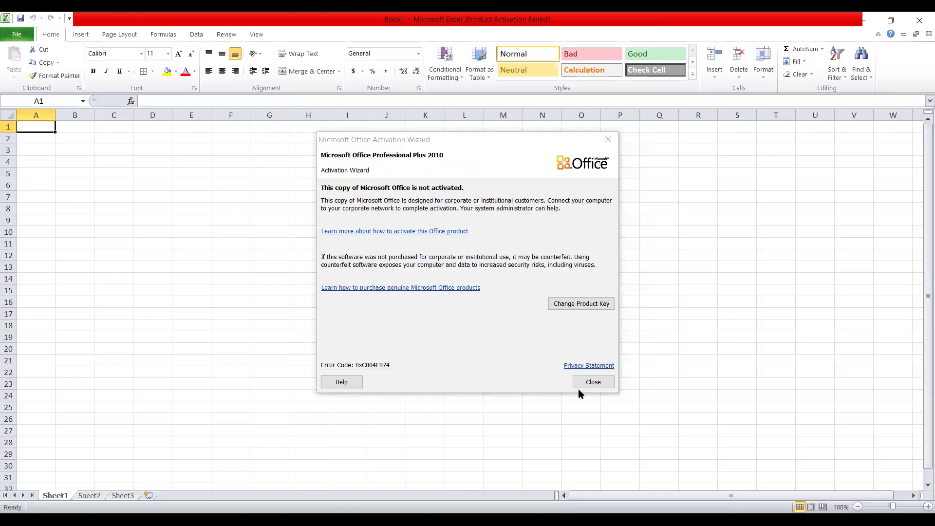
Step: Dismiss the Office activation wizard and enter the title "Pricewell" in cell B2
left_click(580, 387)
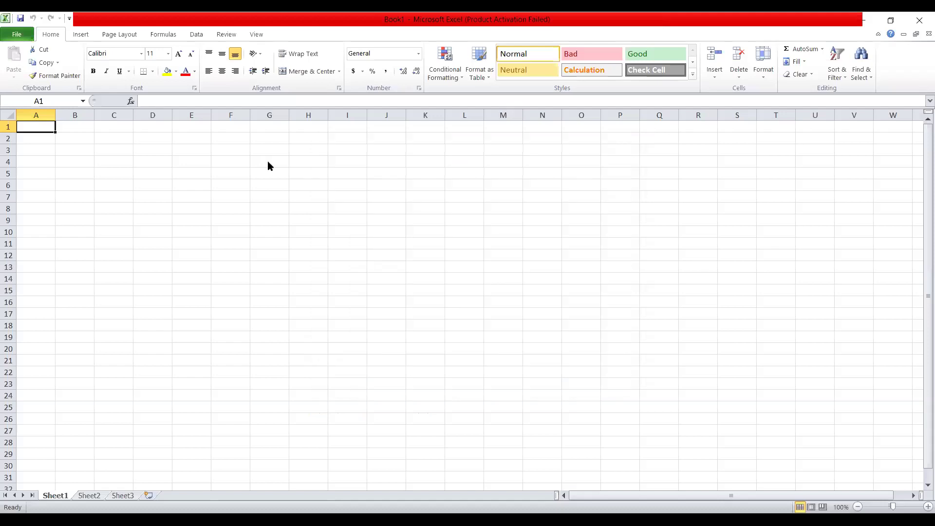
left_click(73, 142)
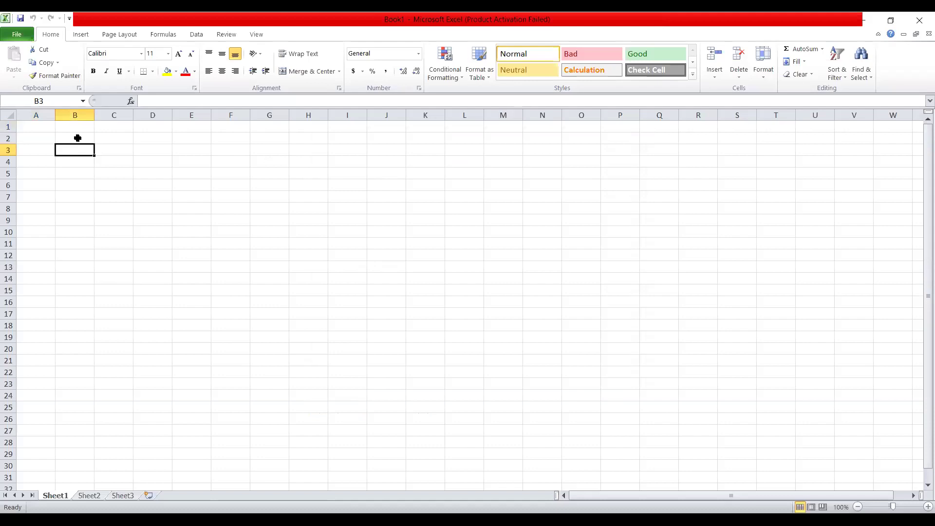
type("Pricewell")
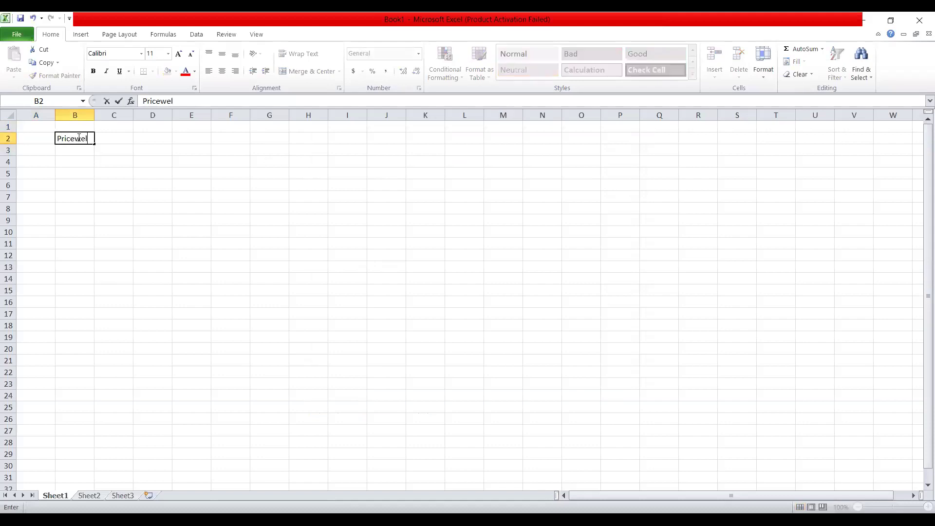
key("Return")
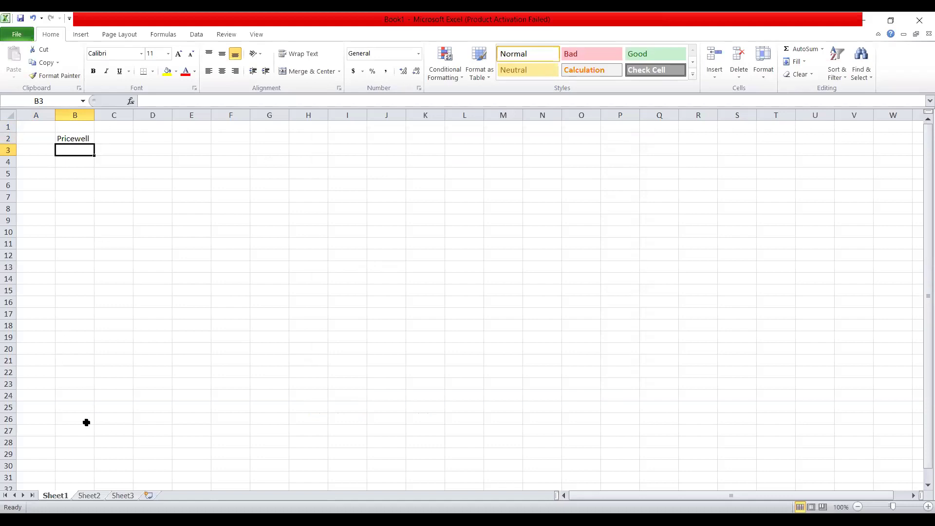
Step: Enter the heading "Workings" in cell L3 and the subheading "Leasehold property" in L4
left_click(447, 148)
type("Workings")
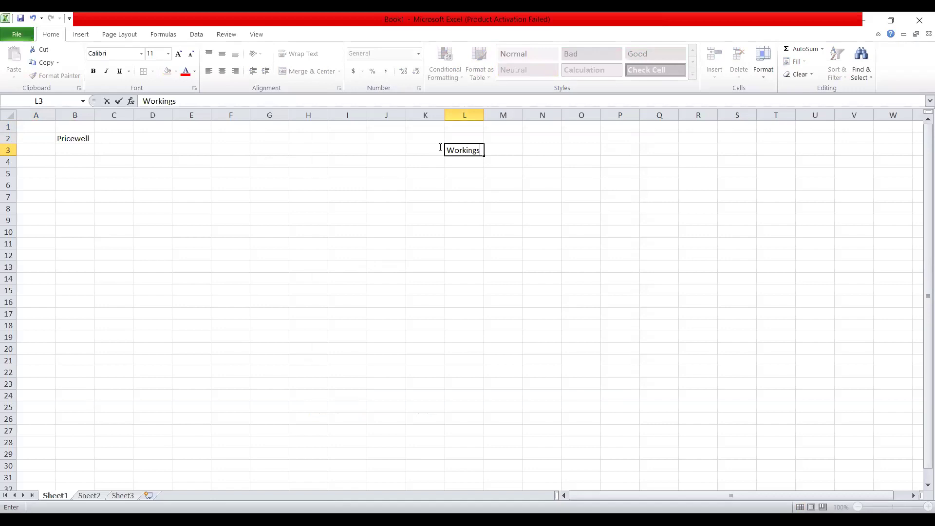
key("Return")
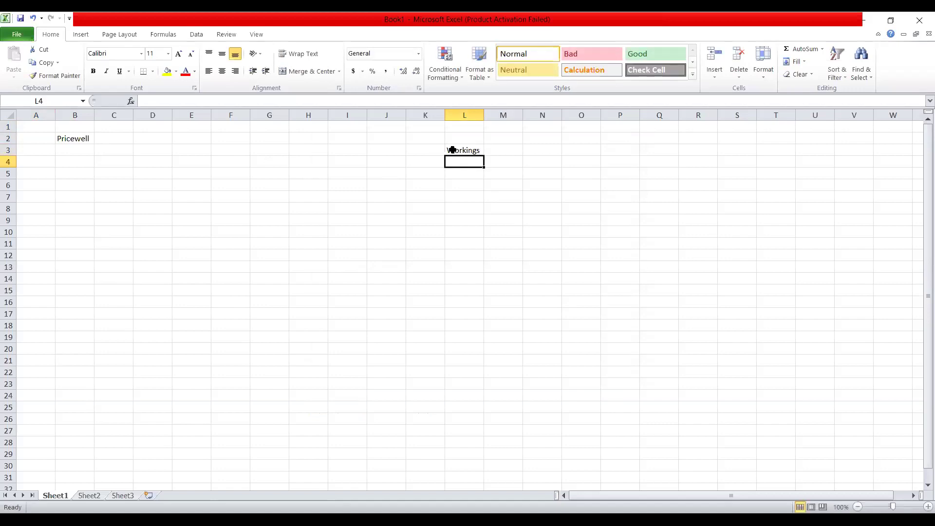
type("Lease")
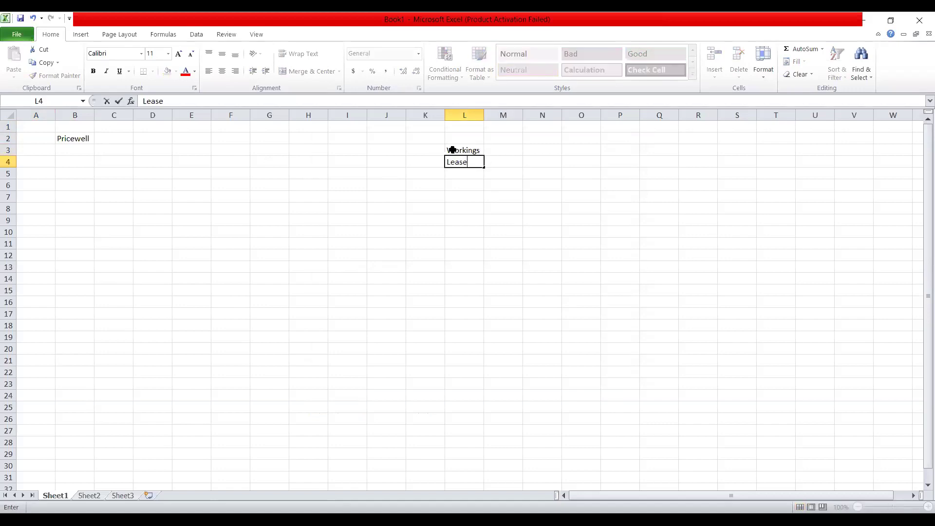
type("hold property")
key("Return")
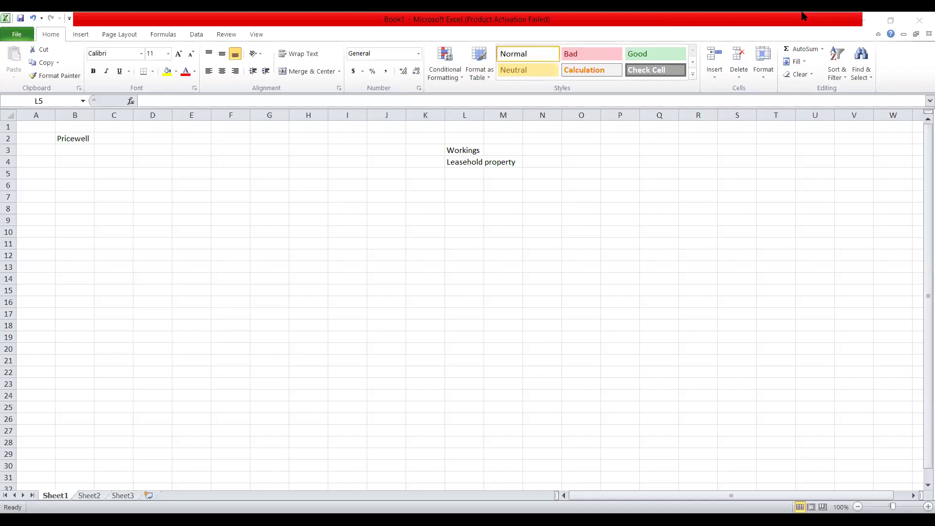
Step: Check the leasehold property figures in the exam kit PDF in Foxit Reader and return to the Excel workbook
key("alt+Tab")
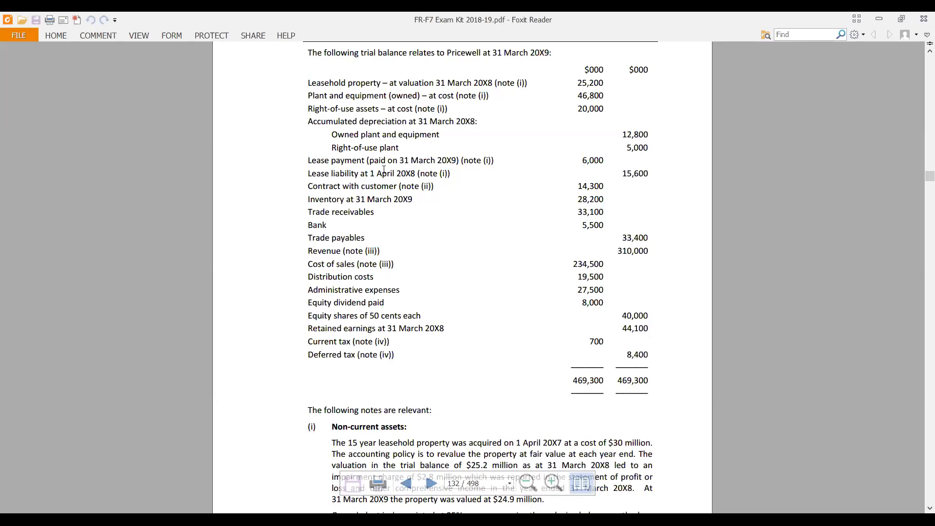
key("alt+Tab")
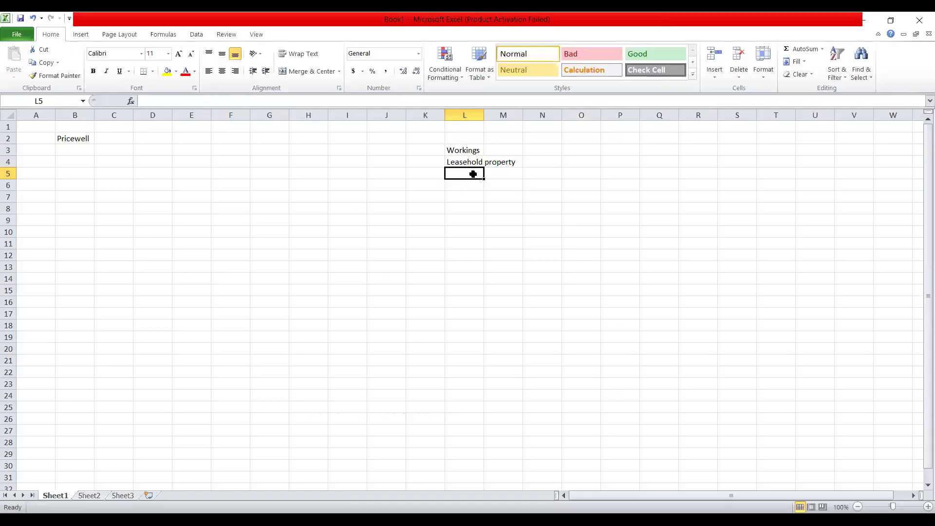
key("alt+Tab")
key("alt")
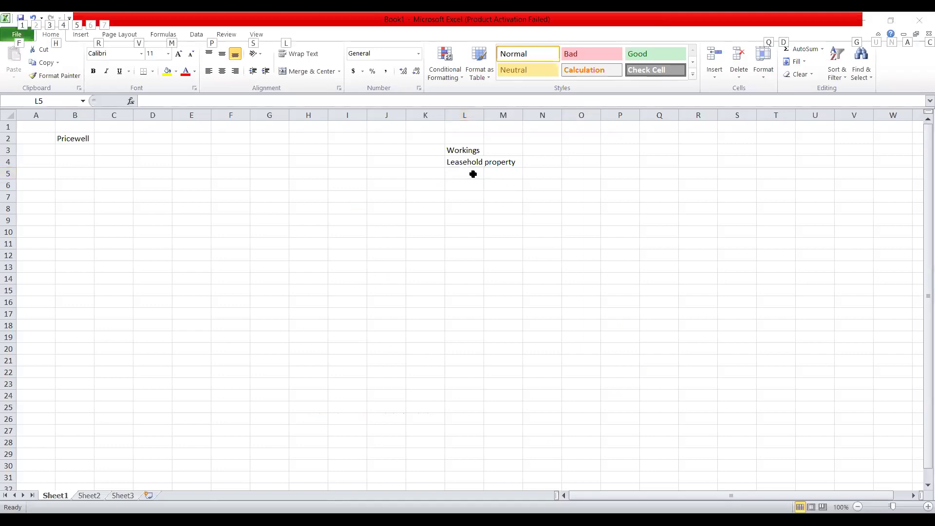
Step: Add a "Cost" row in L5 of the leasehold property working with 30000 in N5
left_click(473, 174)
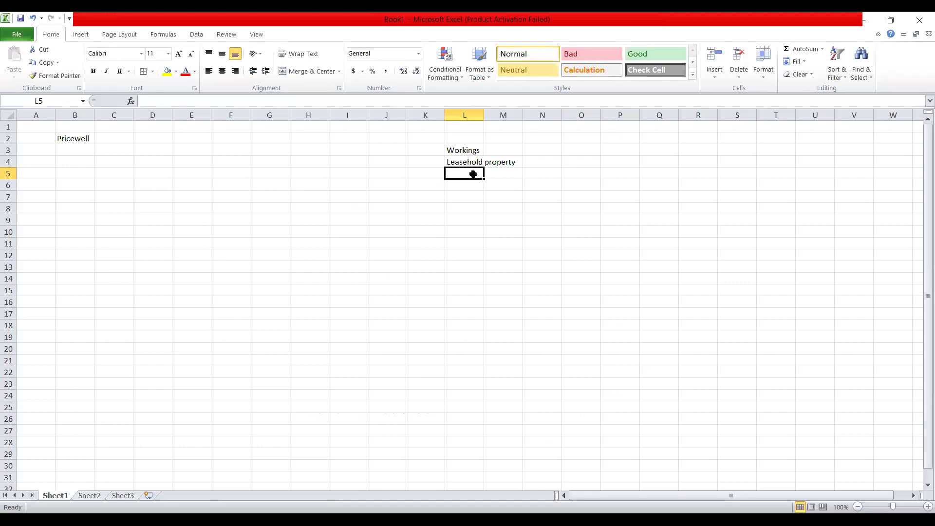
double_click(473, 174)
type("Co")
key("BackSpace")
key("BackSpace")
type("Cost")
key("Tab")
key("Tab")
type("30000")
key("Return")
Step: Add a "Depreciation" row in L6 with the formula =30000/15 in N6
type("De")
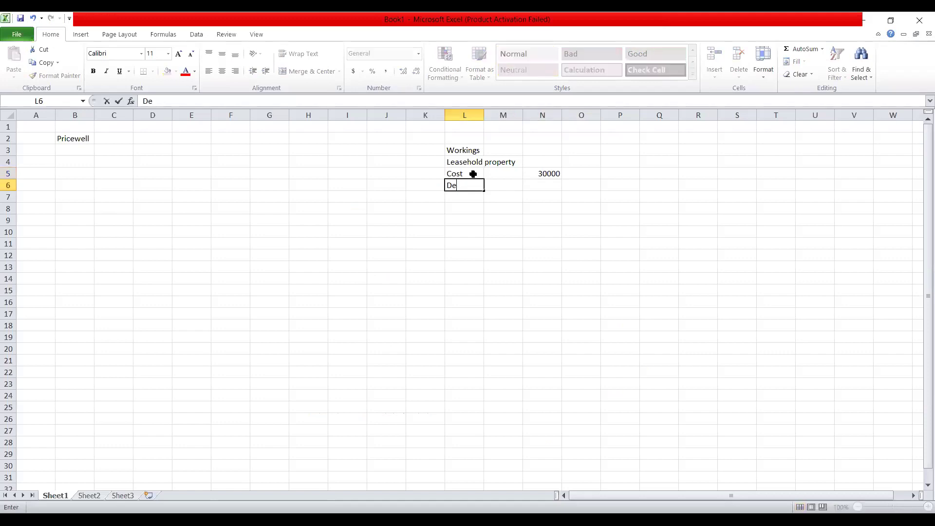
type("preciation")
key("Tab")
key("Tab")
type("=30000")
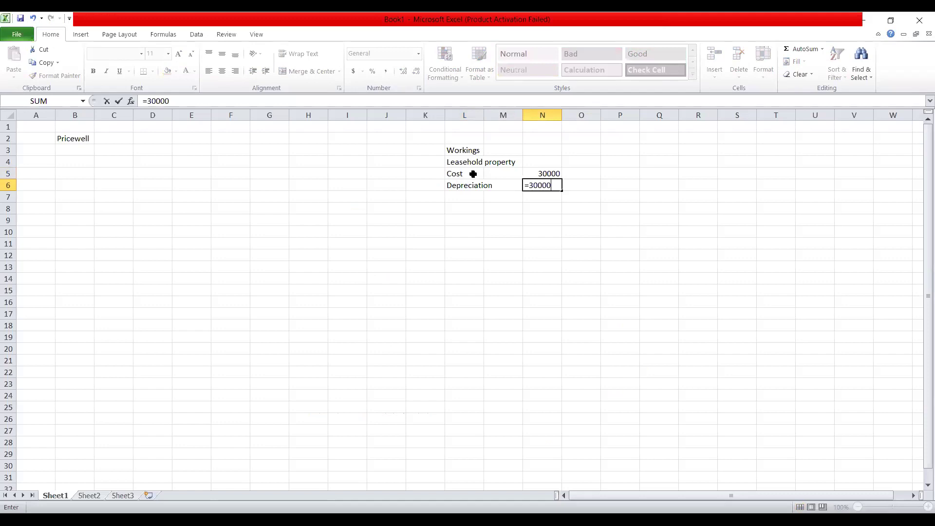
type("/15")
key("Return")
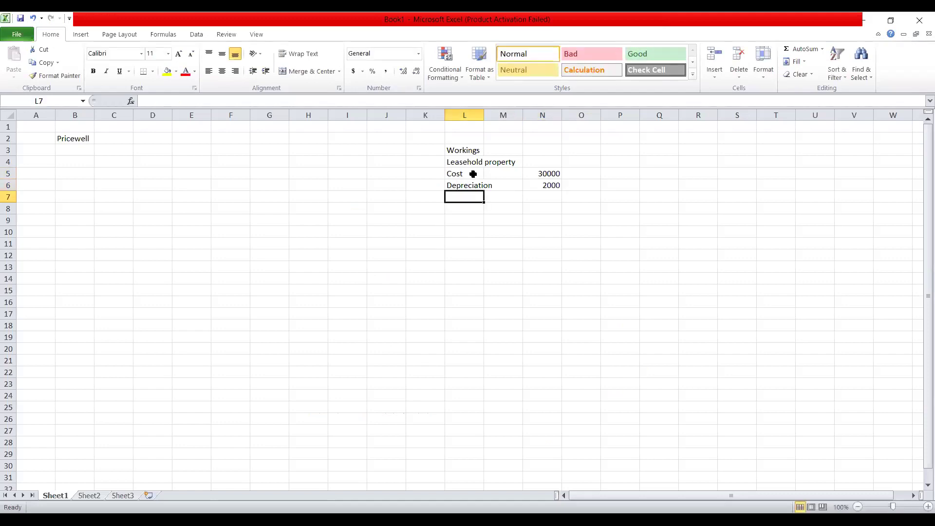
Step: Make the depreciation formula in N6 negative, as =-30000/15
double_click(531, 186)
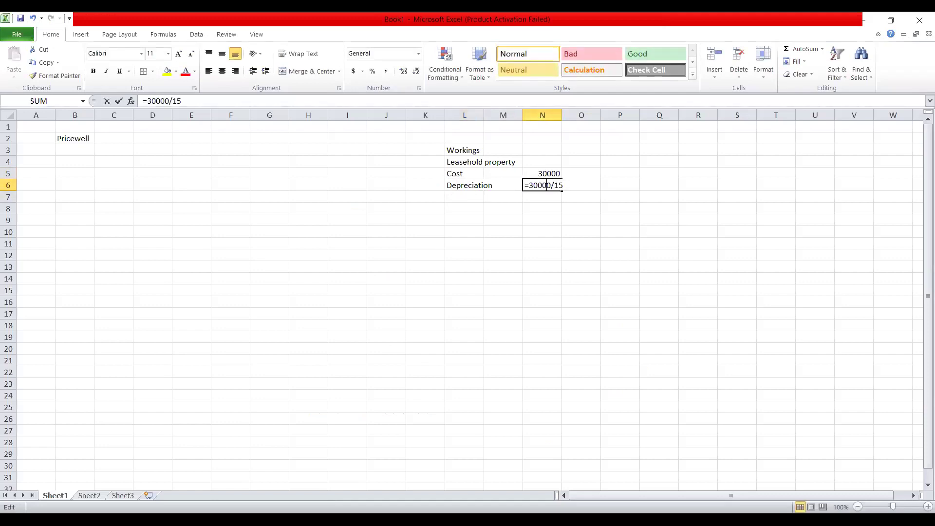
type("-")
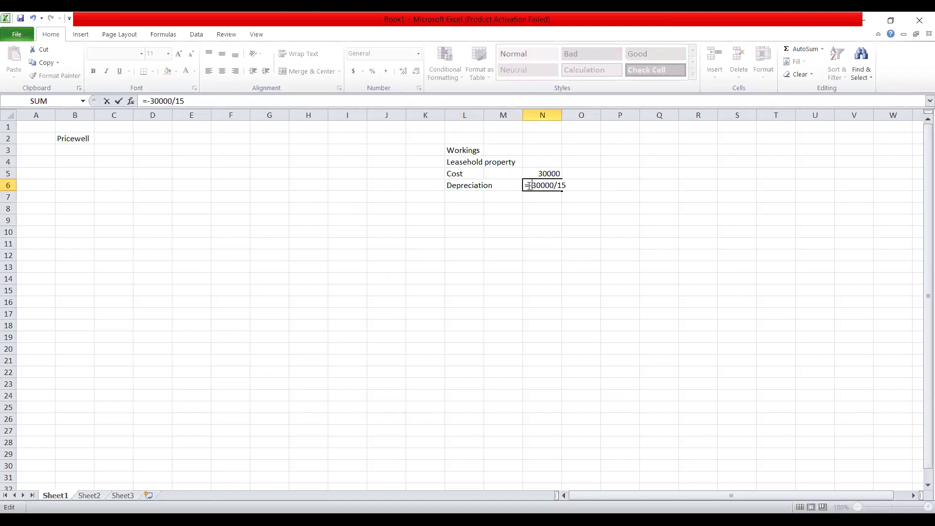
key("Return")
Step: Calculate the net book value in N7 as cost plus the negative depreciation and label the row "NBV" in L7
type("=")
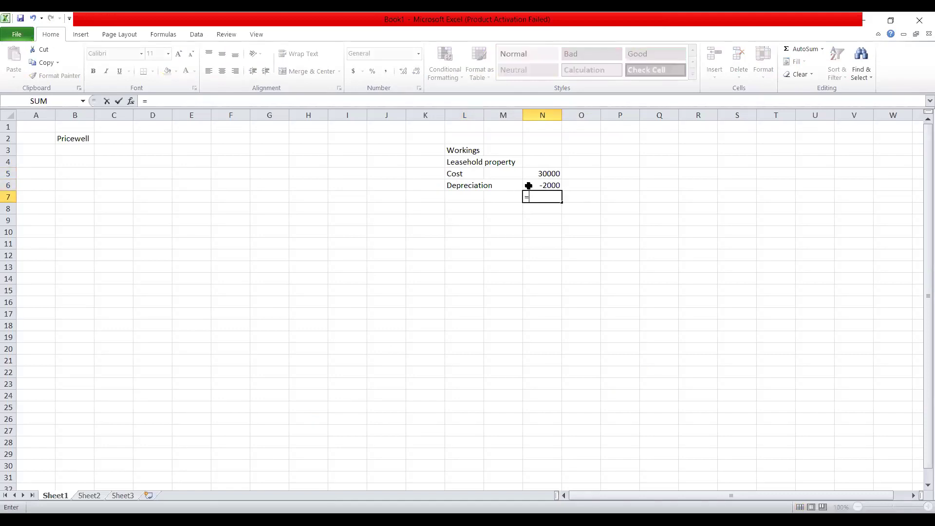
key("Up")
key("Up")
type("+")
left_click(528, 186)
key("Return")
left_click(477, 196)
type("NBV")
key("BackSpace")
type("V")
key("Tab")
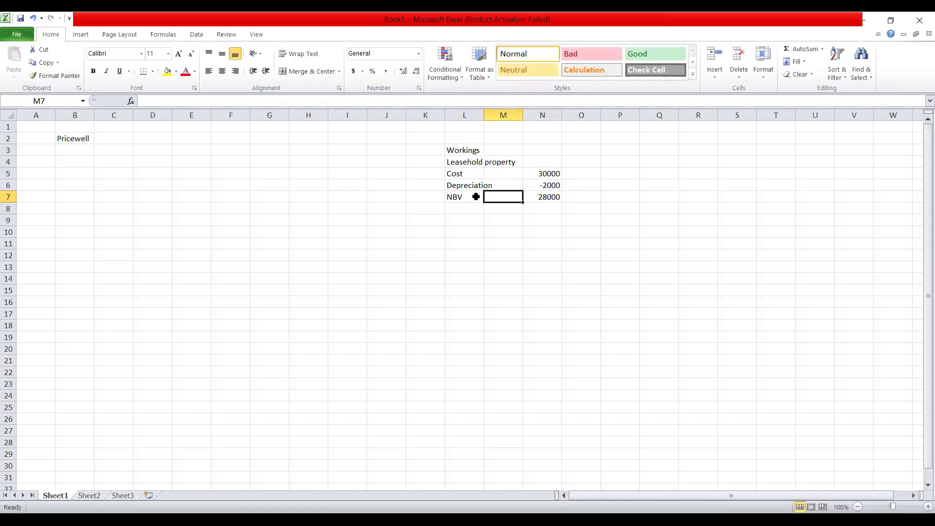
Step: Add a "Fair value" row in L8 with 25,500 in N8
left_click(473, 207)
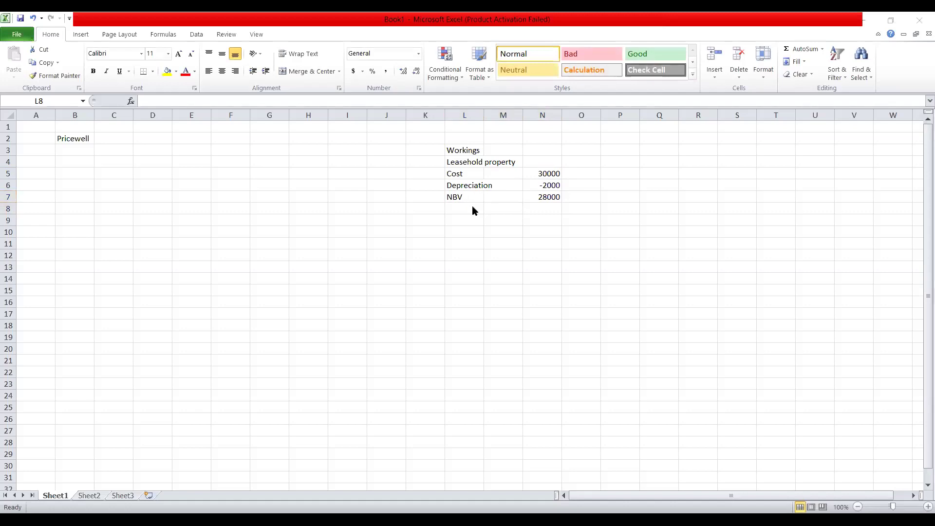
left_click(472, 205)
type("Fa")
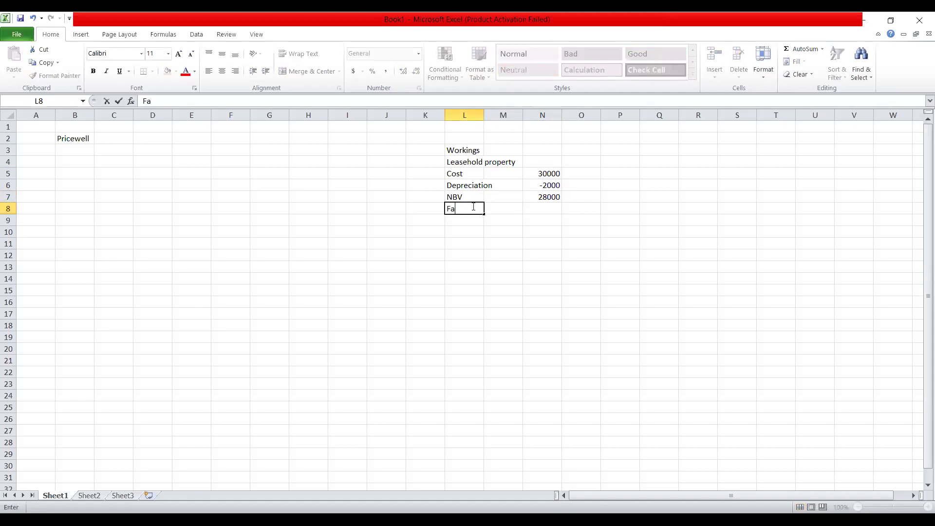
type("ir value")
key("Tab")
key("Tab")
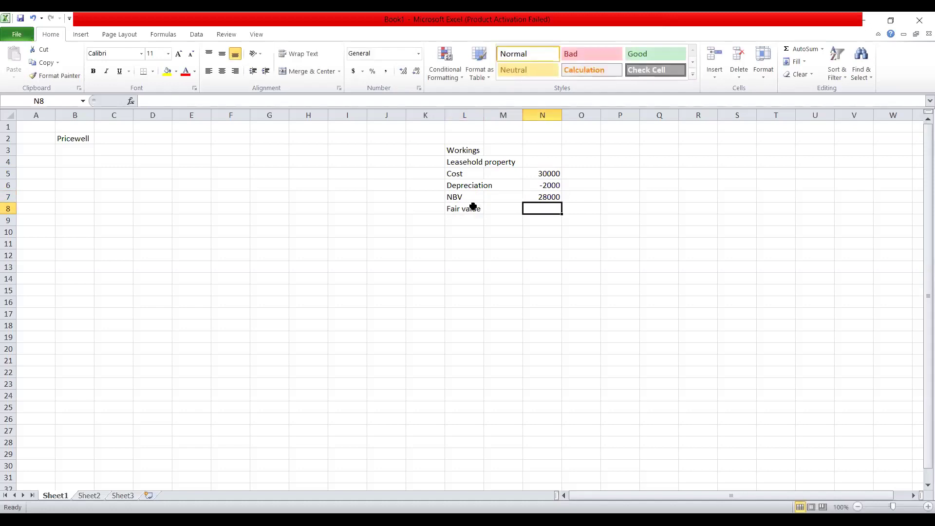
type("25,22")
key("BackSpace")
key("BackSpace")
type("500")
key("Return")
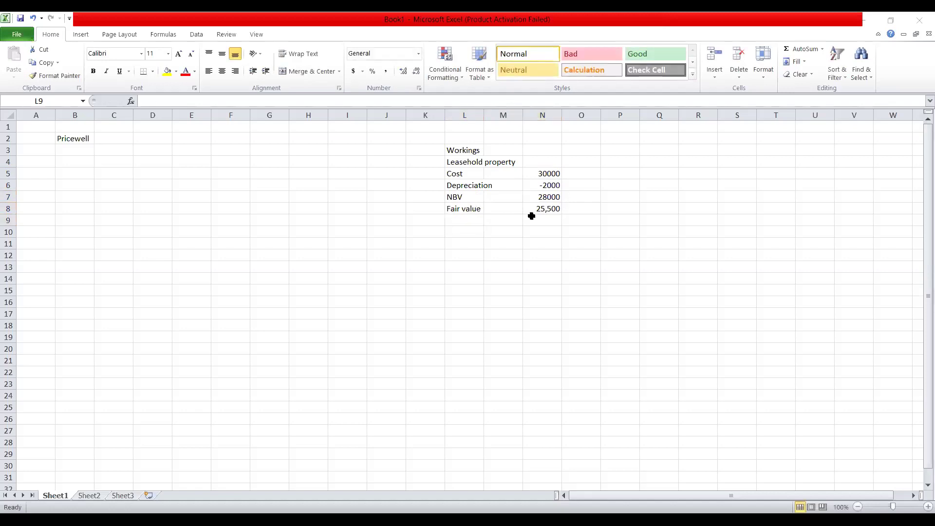
Step: Correct the fair value in N8 to 25,200
double_click(548, 210)
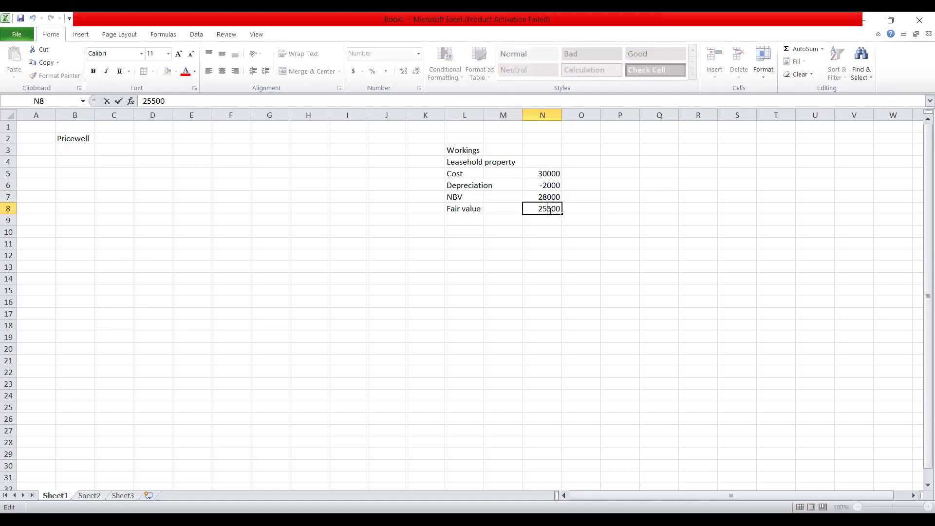
key("BackSpace")
type("2")
key("BackSpace")
type("2")
key("Return")
Step: Add an "Impairment" row in L9 and calculate it in N9 as NBV minus fair value
left_click(470, 221)
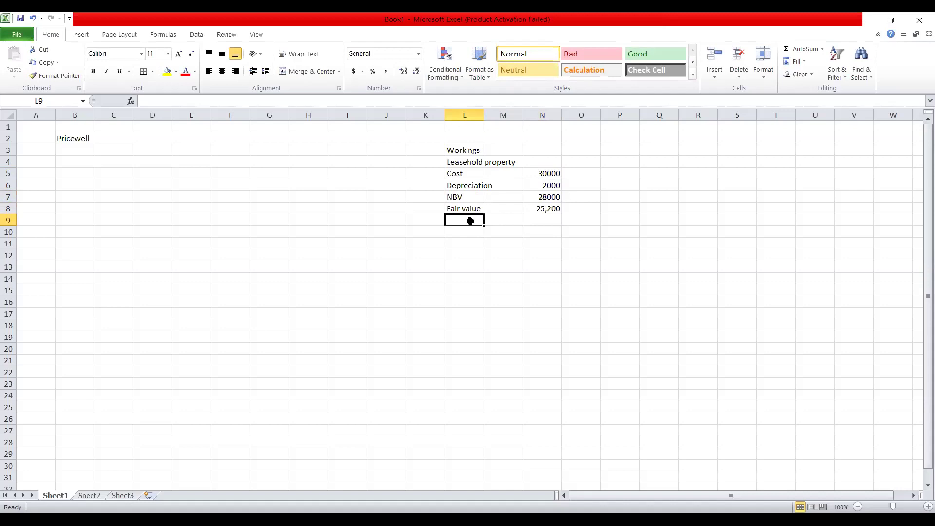
type("Impairment")
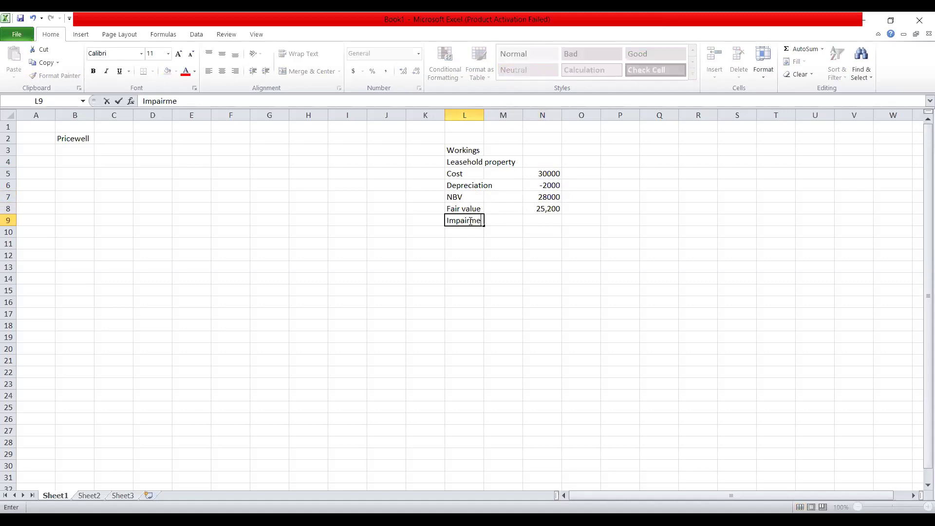
key("Tab")
key("Tab")
type("=")
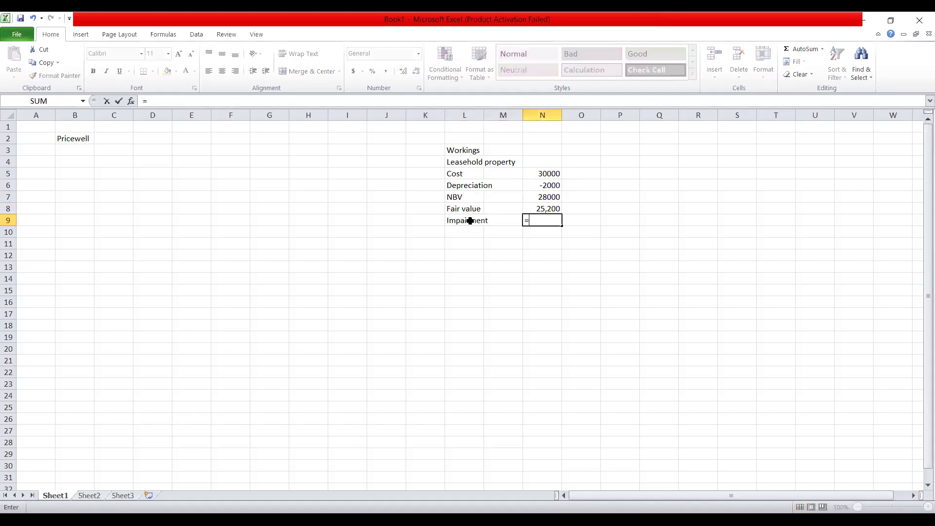
key("Up")
key("Up")
type("-")
key("Up")
key("Return")
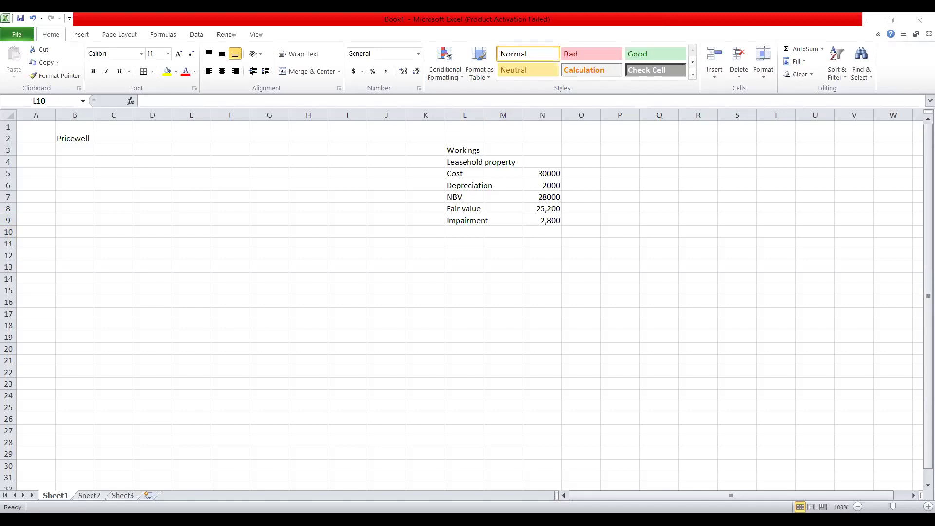
Step: Consult the Pricewell trial balance and notes in the Foxit Reader PDF, then return to the Excel workbook
key("alt+Tab")
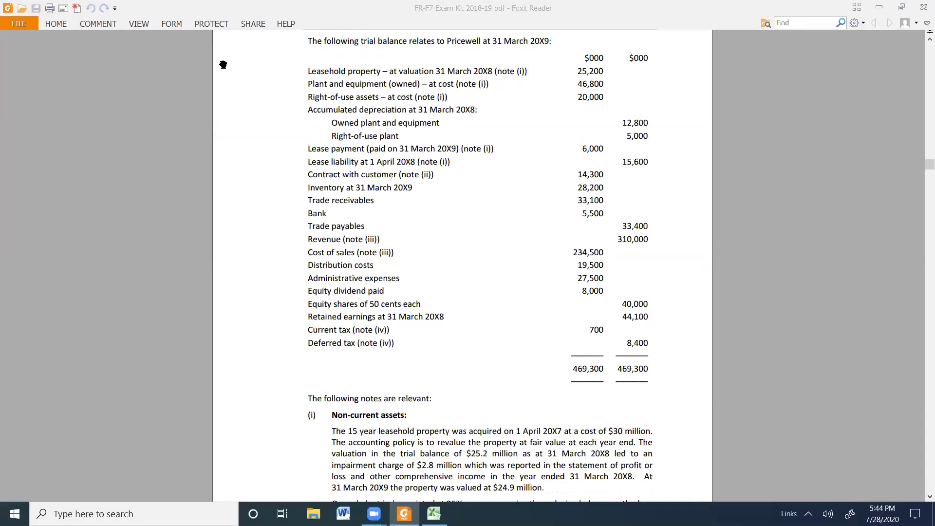
key("alt+Tab")
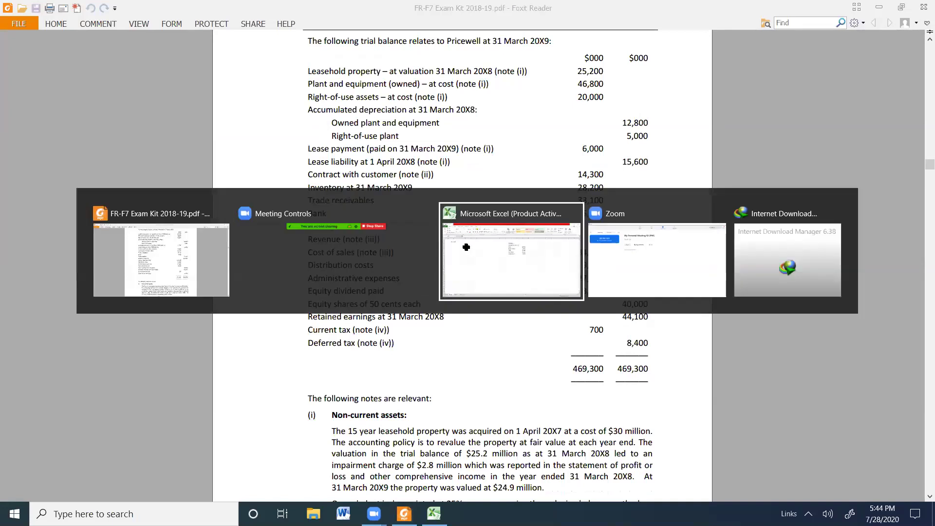
left_click(466, 247)
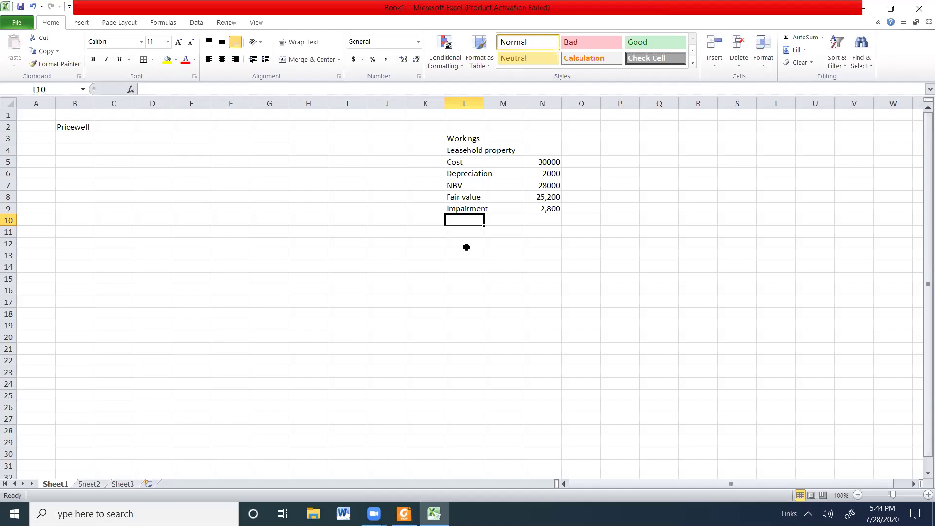
Step: Enlarge the worksheet view to 140%
left_click(927, 495)
left_click(927, 495)
left_click(927, 495)
left_click(928, 495)
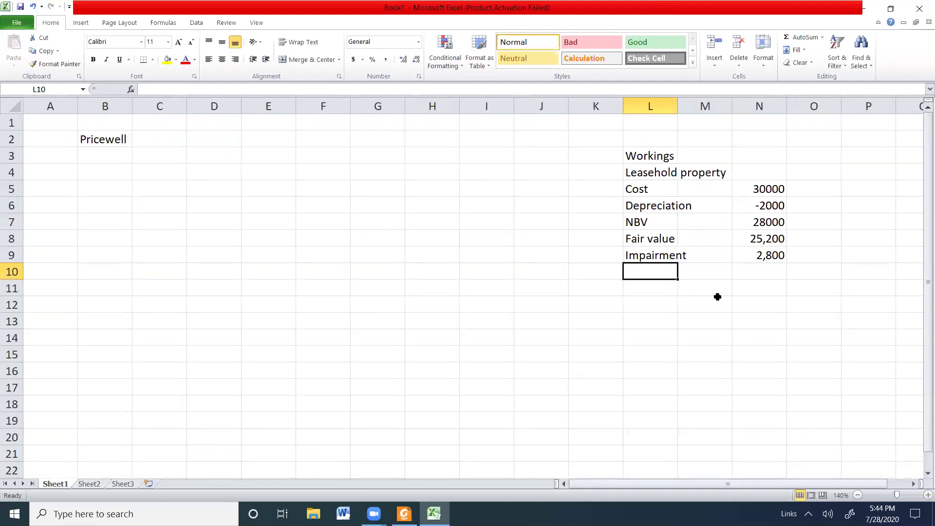
Step: Add a second "Fair value" row in L11 with 25200 in N11, one blank row below the impairment
left_click(664, 284)
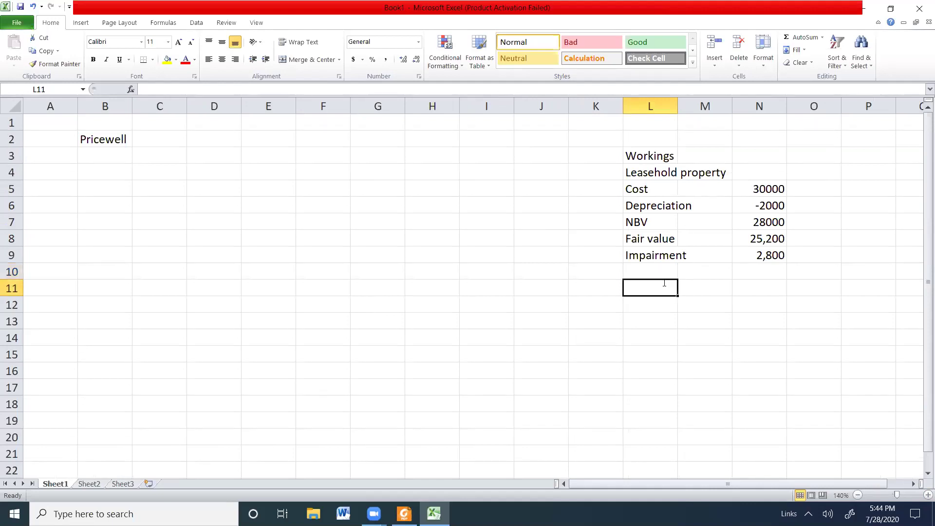
type("Fair value")
key("Tab")
key("Tab")
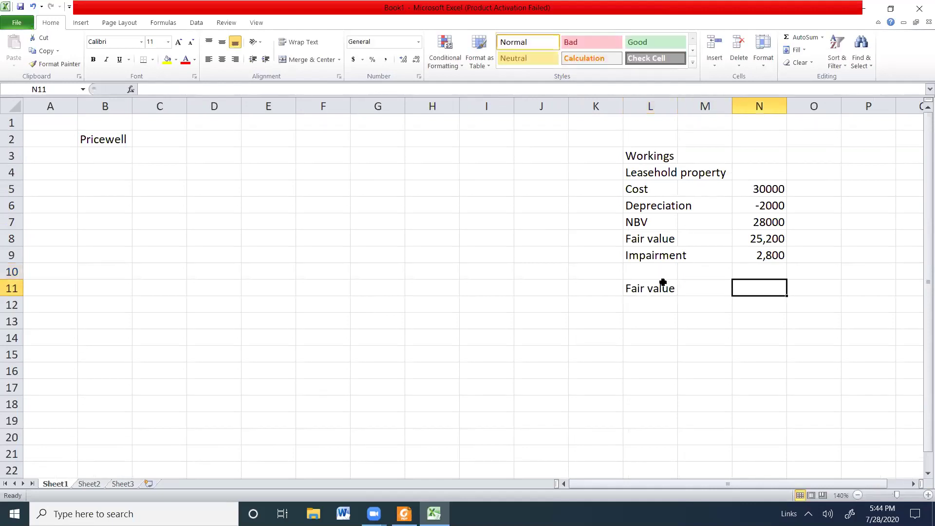
type("25200")
key("Return")
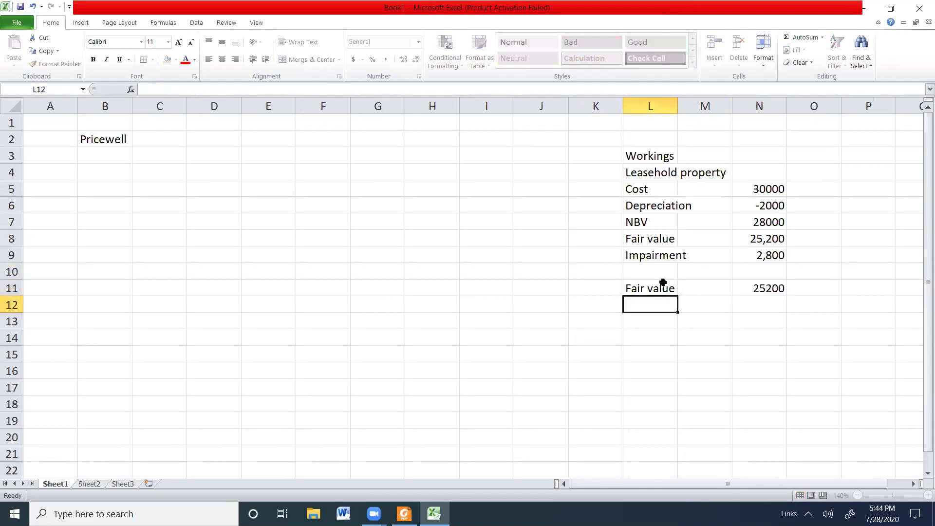
Step: Label L12 "Depreciation" beneath the new fair value row and go to its amount cell N12
type("Depreciato")
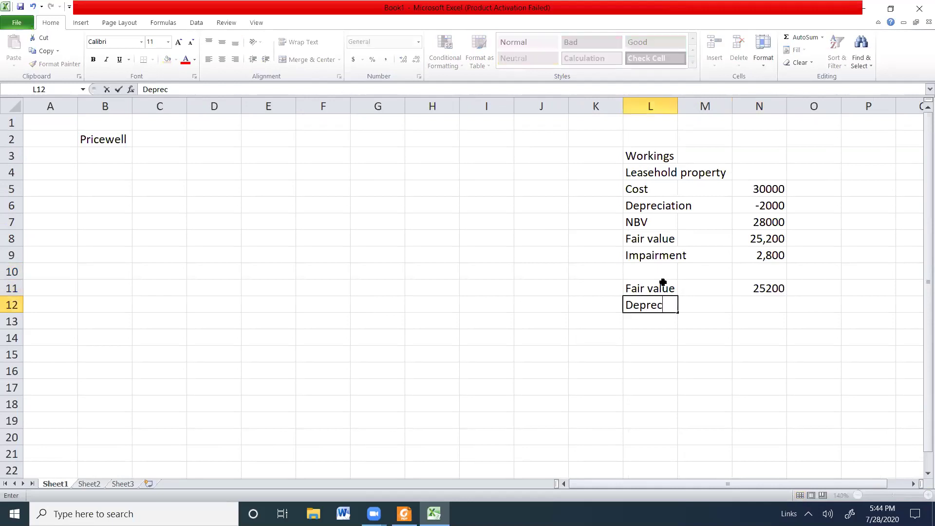
key("BackSpace")
type("ion")
key("Tab")
key("Tab")
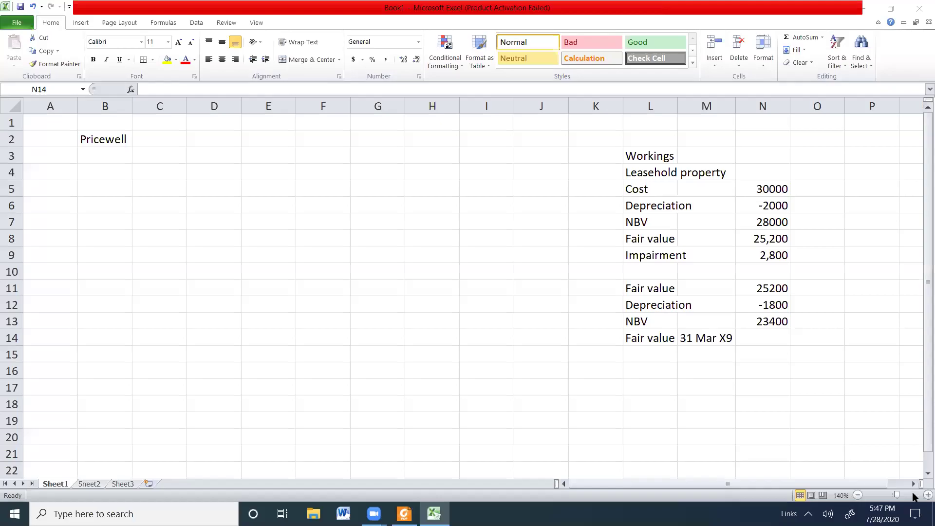
Step: Look up the 31 March 20X9 property valuation in the Foxit Reader PDF, then enter 24900 in N14 of the Excel workbook
key("Right")
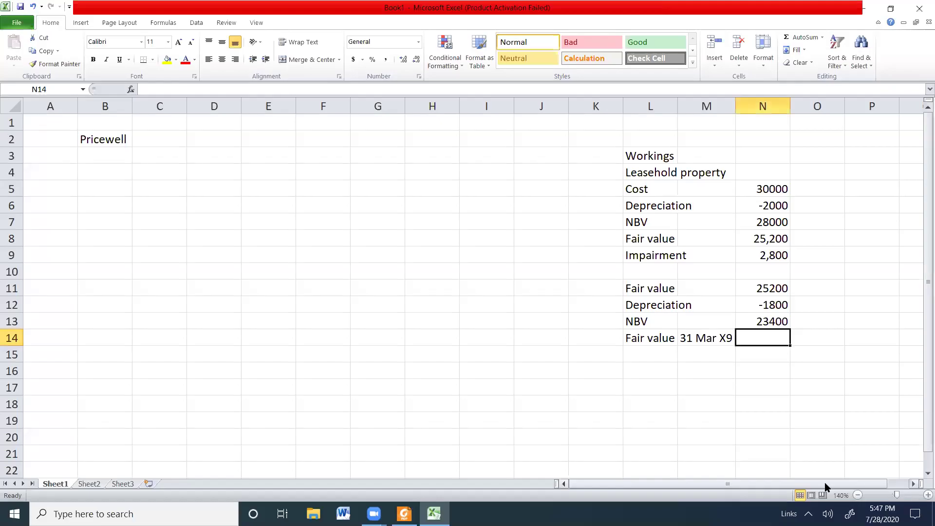
left_click(928, 495)
left_click_drag(742, 484, 858, 485)
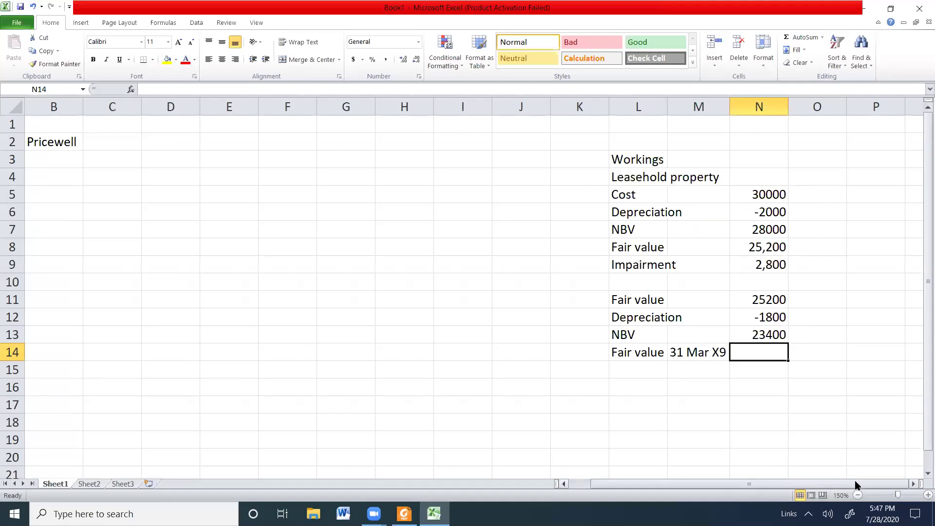
left_click(928, 495)
left_click_drag(770, 484, 812, 485)
left_click(405, 514)
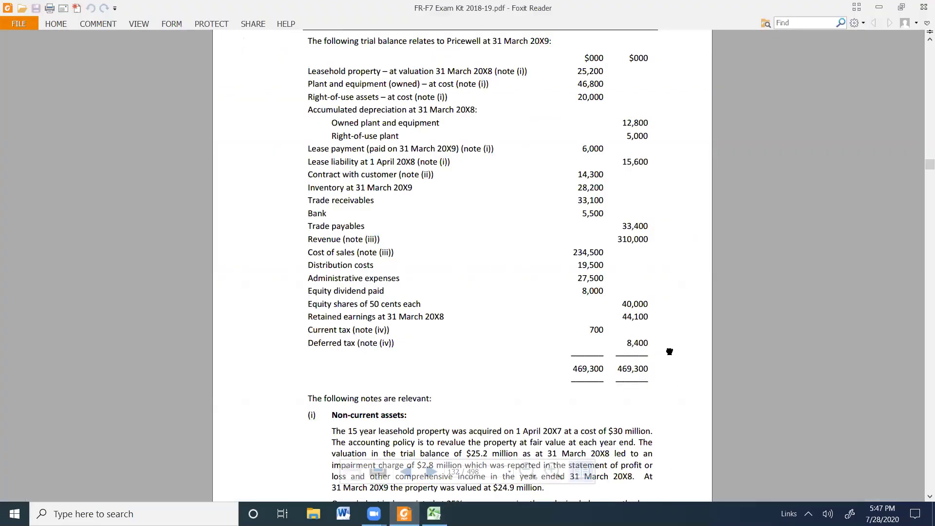
scroll(633, 364, "down", 3)
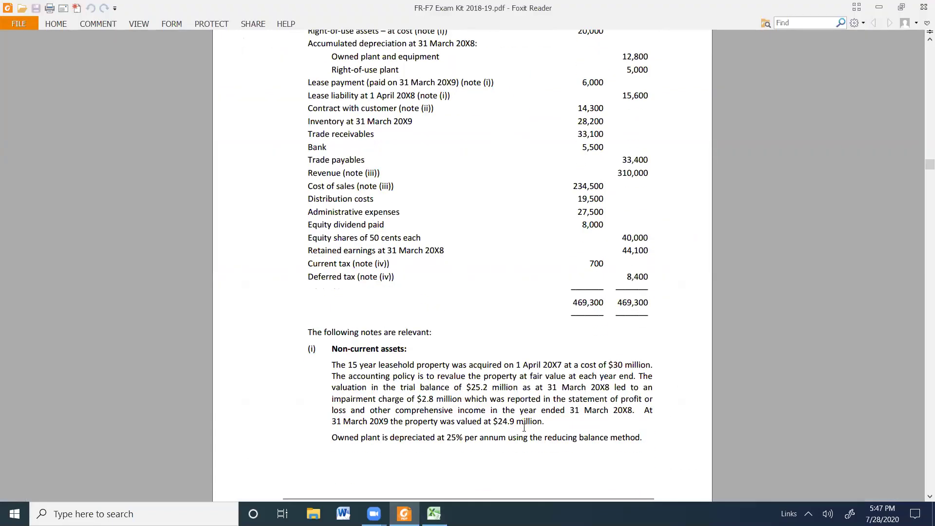
key("alt+Tab")
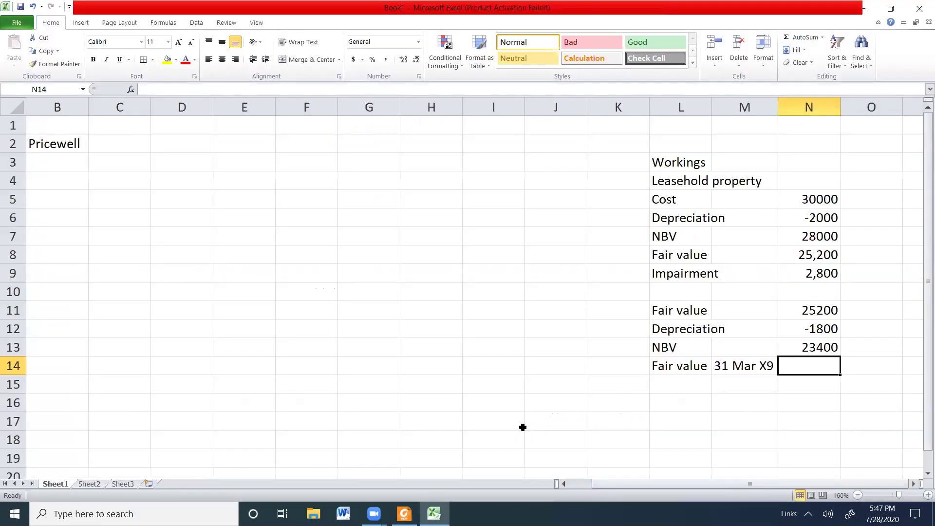
type("24900")
key("Return")
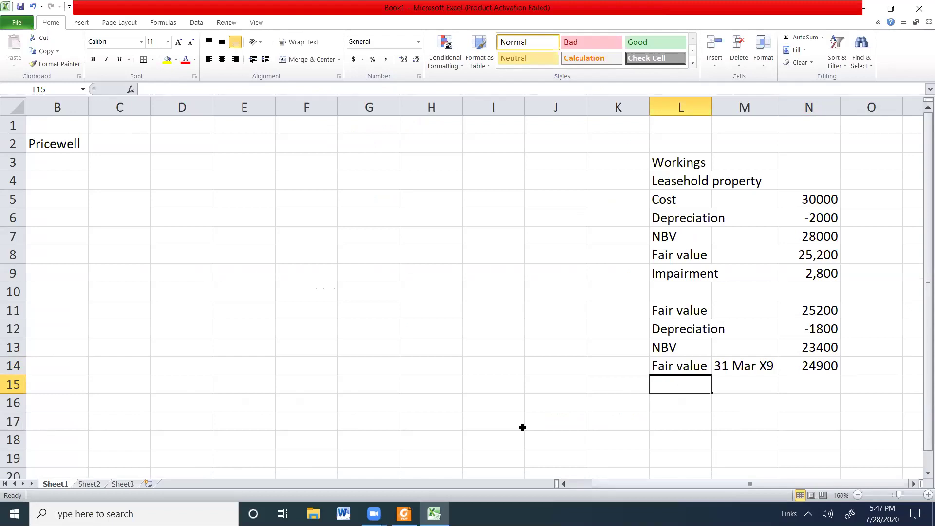
Step: Label L15 "Upward revalue" below the 31 Mar X9 fair value row
type("Rev")
key("BackSpace")
key("BackSpace")
key("BackSpace")
type("U")
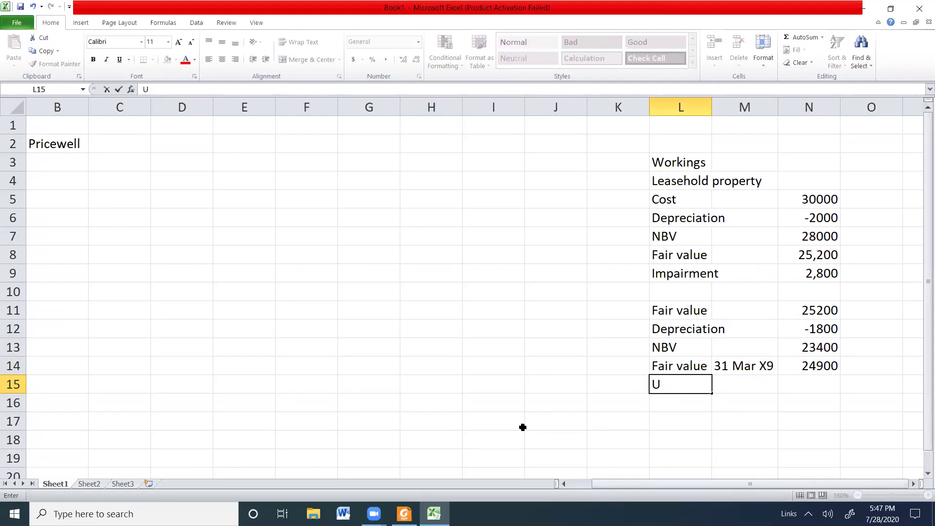
type("pward revalue")
Step: Calculate the upward revaluation in N15 as the 31 Mar X9 fair value in N14 minus the NBV in N13
key("Tab")
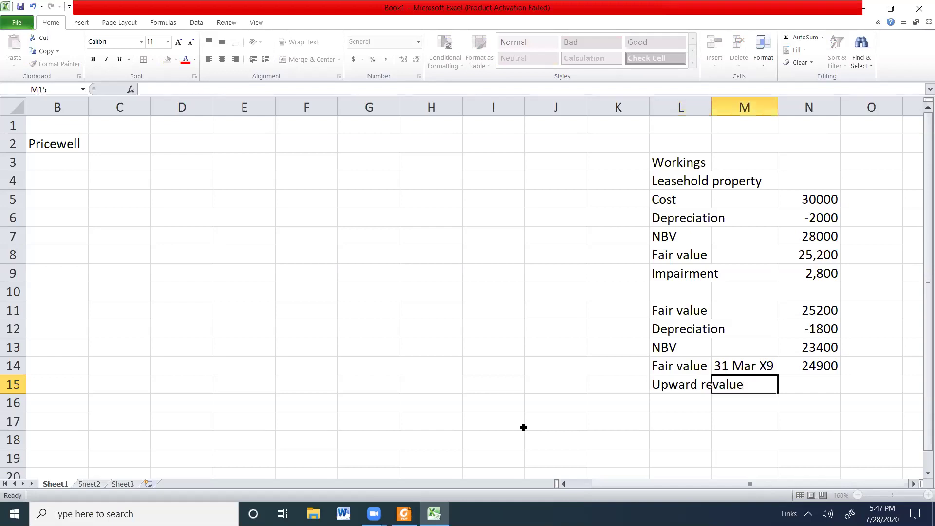
key("Tab")
type("=")
key("Up")
type("-")
key("Up")
key("Up")
key("Return")
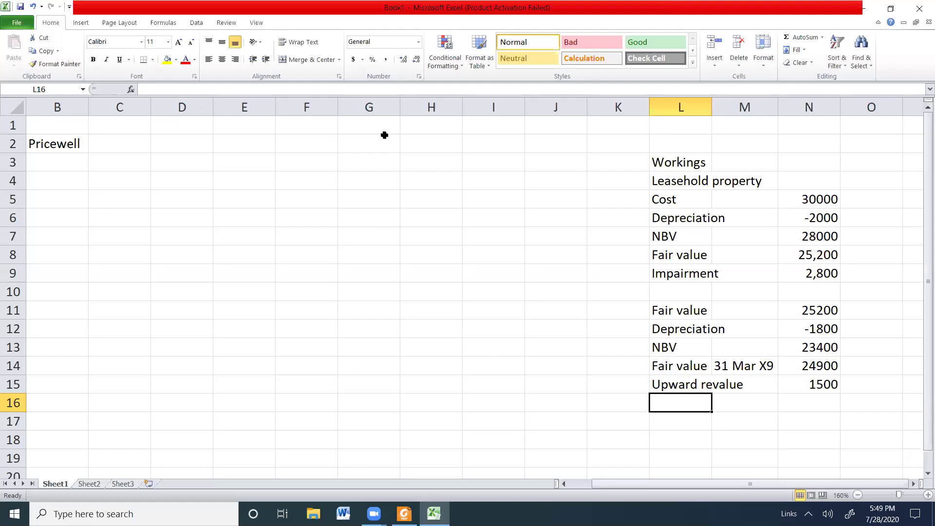
Step: Delete the empty columns H to J to bring the workings closer to the Pricewell heading
left_click_drag(459, 108, 554, 107)
right_click(554, 108)
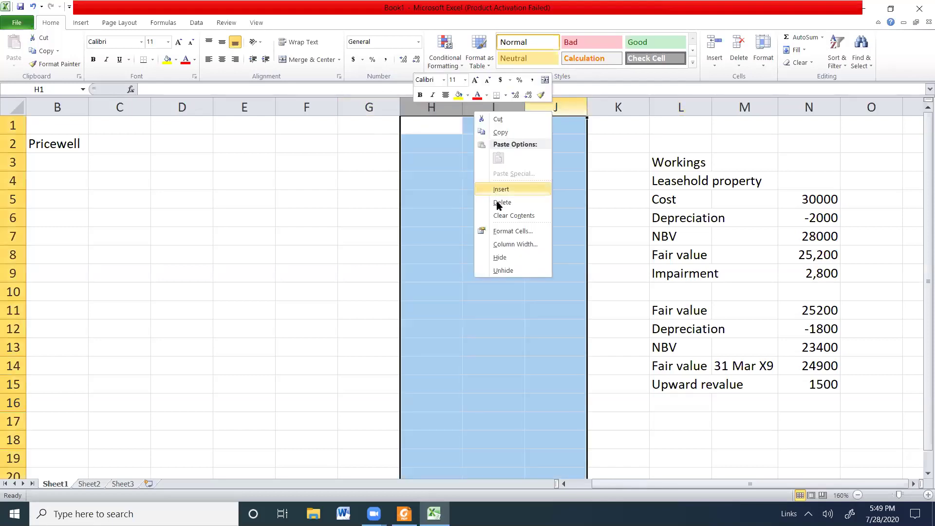
key("Return")
Step: Start the revaluation journal entry with "Dr. Acc Dep" in I17 and the debit amount 1800 in K17
left_click(484, 424)
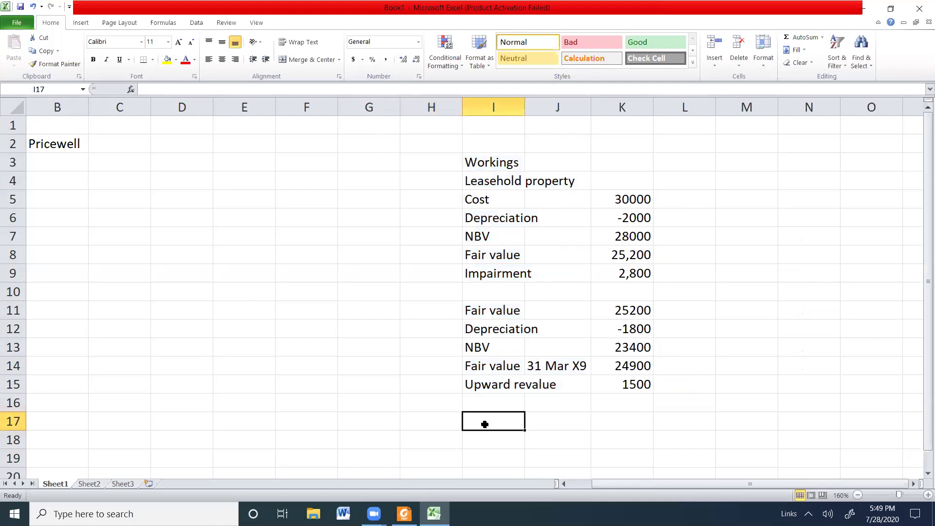
type("Dr.")
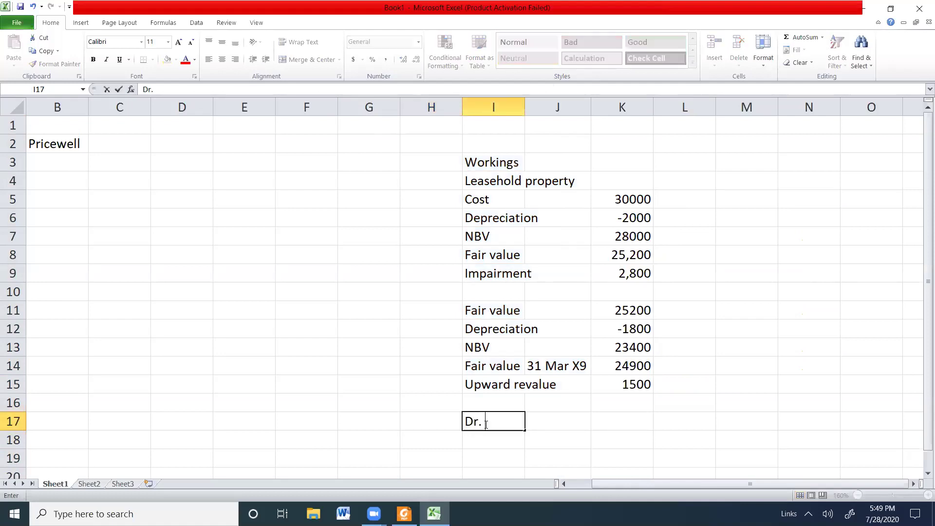
type("Acc Dep")
key("Tab")
key("Tab")
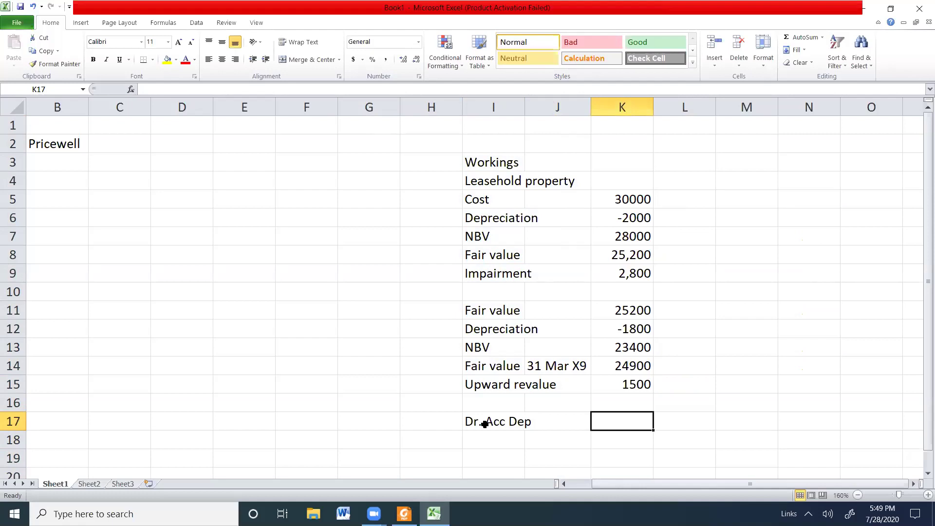
type("1800")
key("Return")
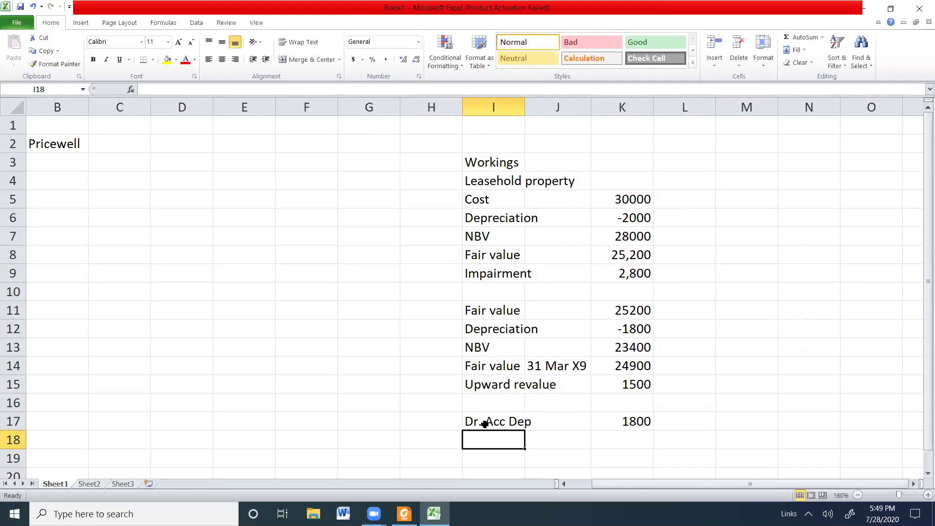
Step: Add the credit line label "Cr. Leasehold property" in I18 under the accumulated depreciation debit
type("CR")
key("BackSpace")
type("r. ")
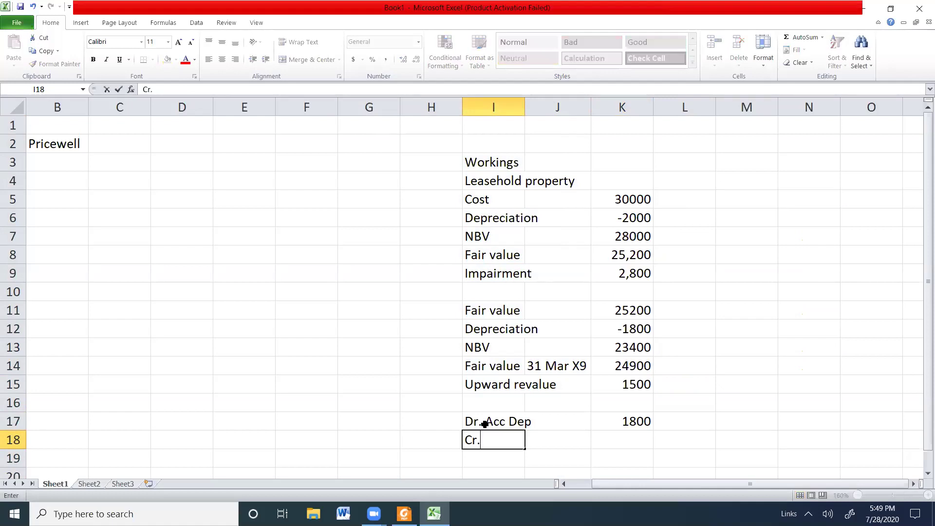
type("Leasehold propert")
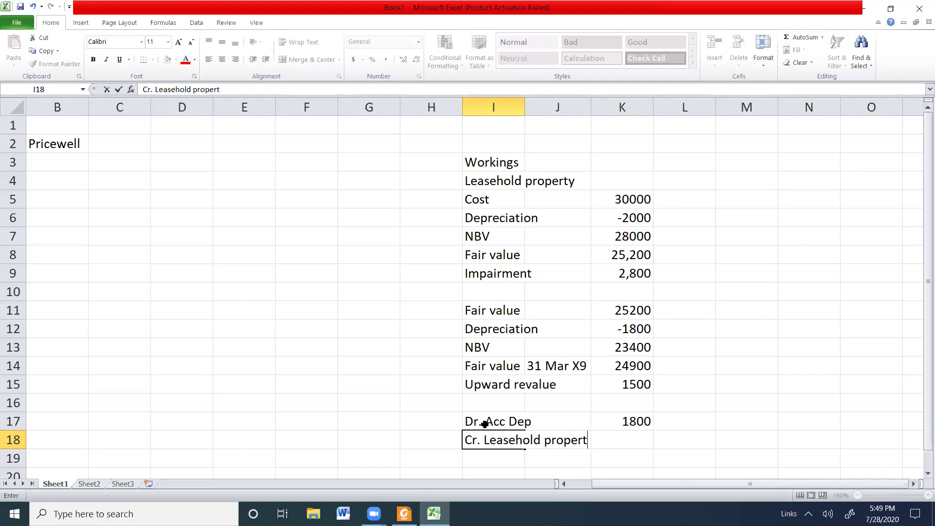
type("y")
Step: Calculate the leasehold property credit in L18 as the opening fair value K11 minus the 31 Mar X9 fair value K14
key("Right")
key("Right")
key("Right")
type("=")
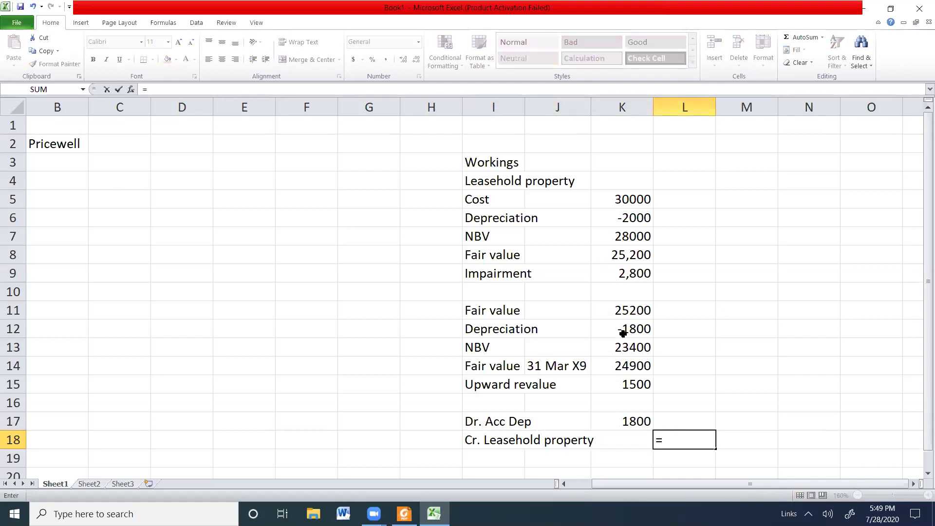
left_click(632, 309)
type("-")
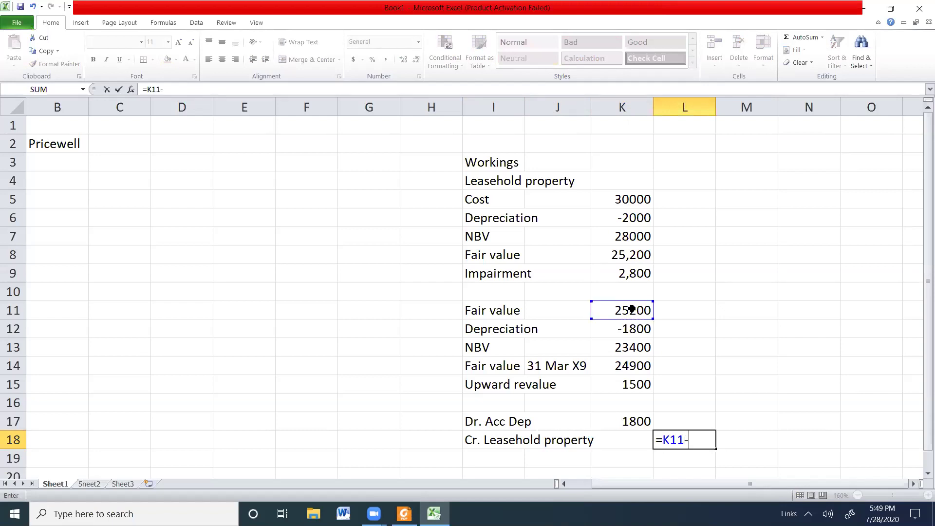
left_click(632, 367)
key("Return")
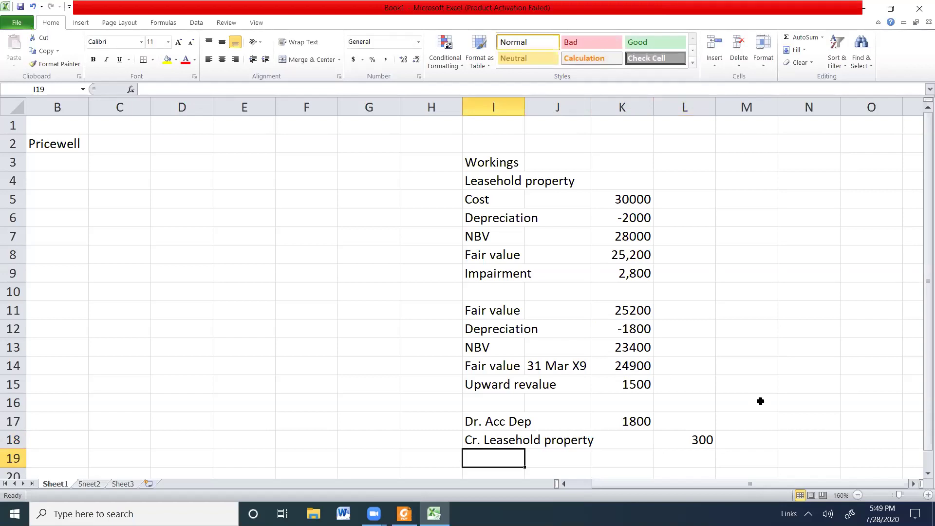
Step: Add a "Cr. Profit or Loss" line in I19 and link its credit amount in L19 to the upward revaluation in K15
type("Cr. ")
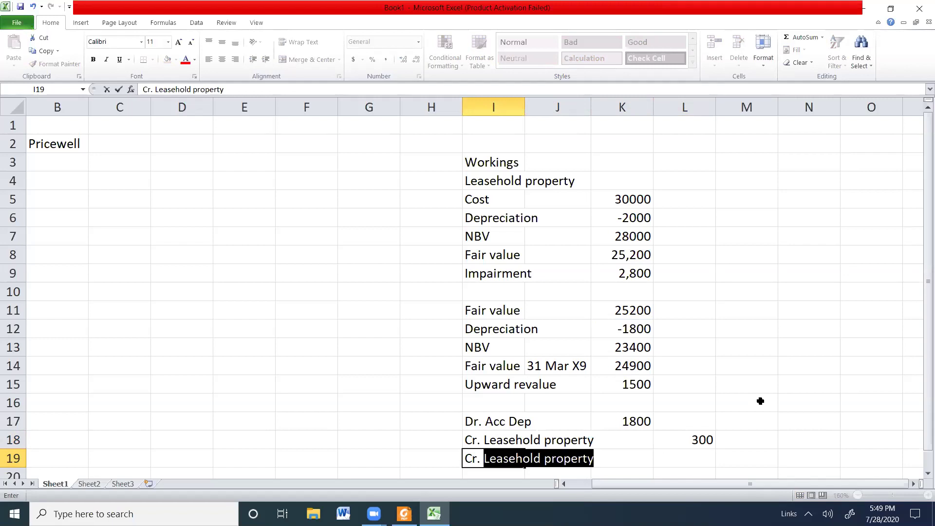
type("Profit or Loss")
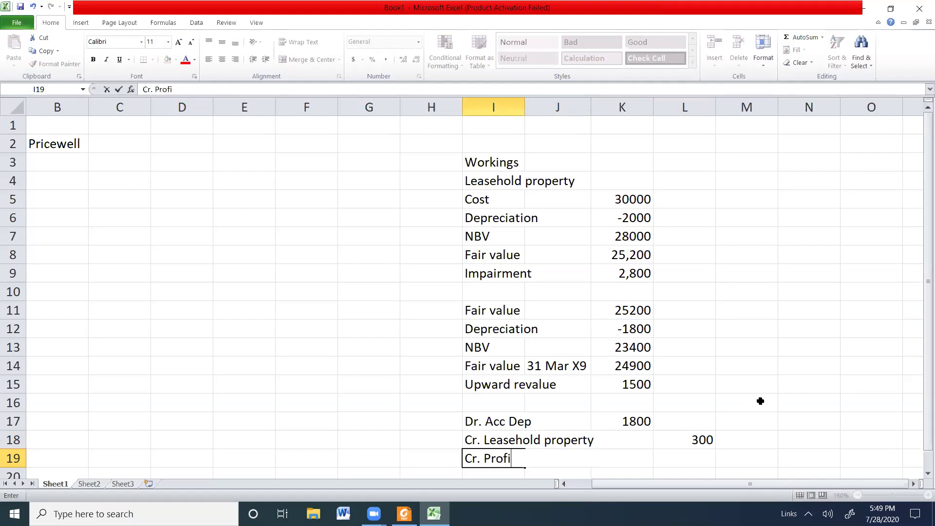
key("Tab")
key("Tab")
key("Tab")
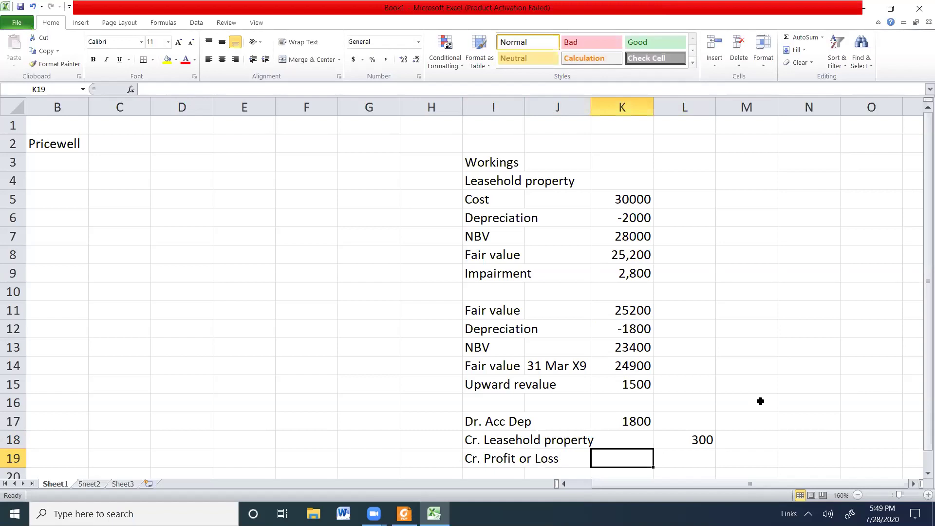
type("=")
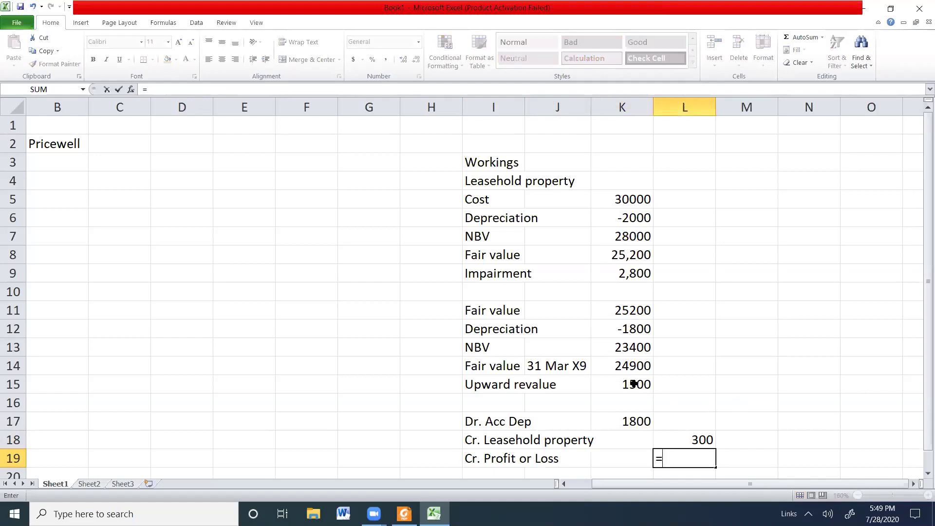
left_click(625, 378)
key("Return")
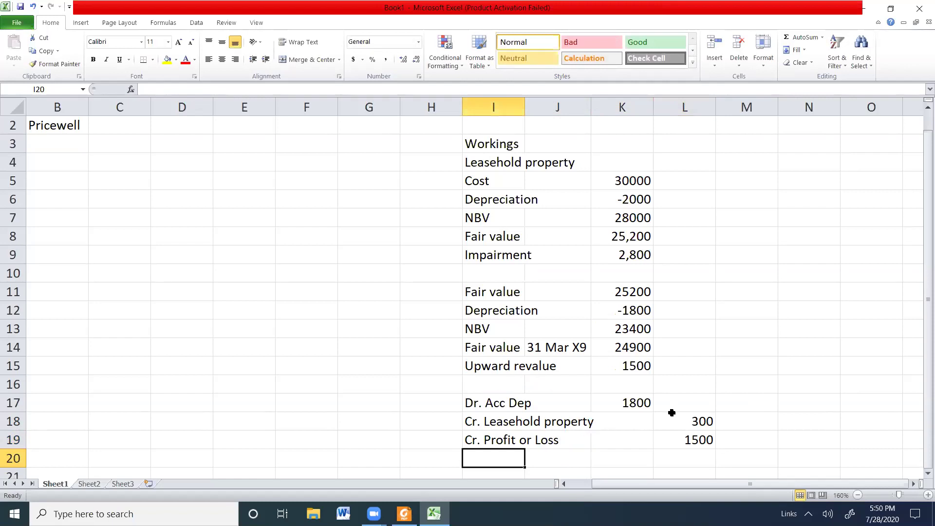
Step: Enlarge the worksheet view to 180% with the leasehold property workings and journal entry in view
left_click(928, 495)
left_click(928, 495)
left_click_drag(772, 484, 799, 484)
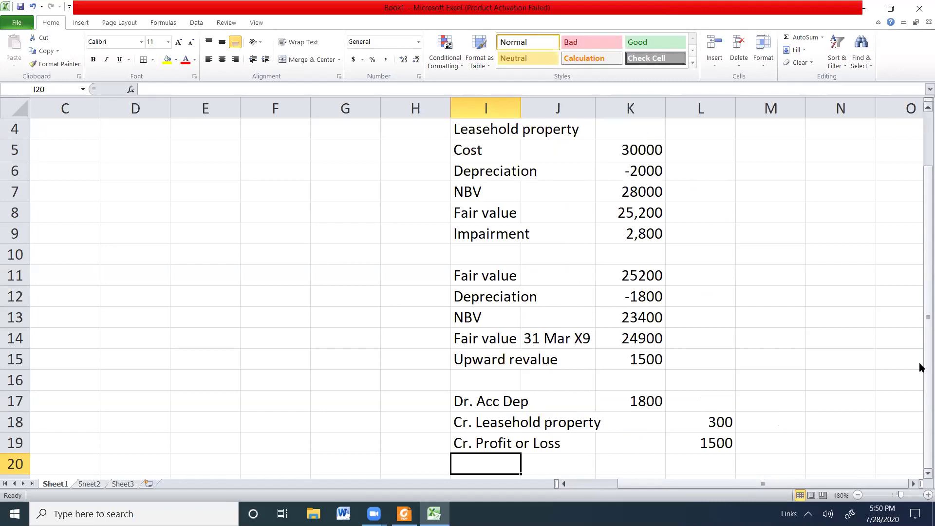
Step: Switch to the Foxit Reader PDF and review the non-current asset notes on owned and right-of-use plant and the trial balance
key("alt+Tab")
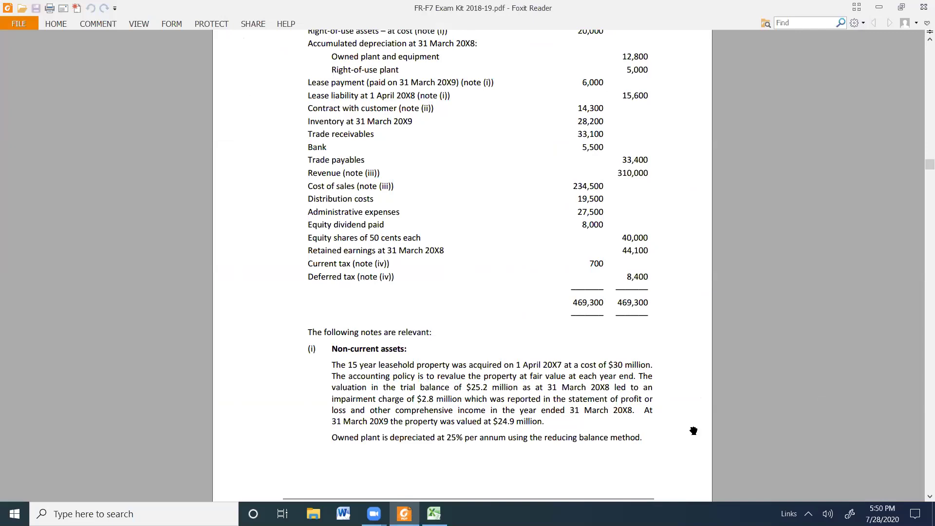
mouse_move(597, 478)
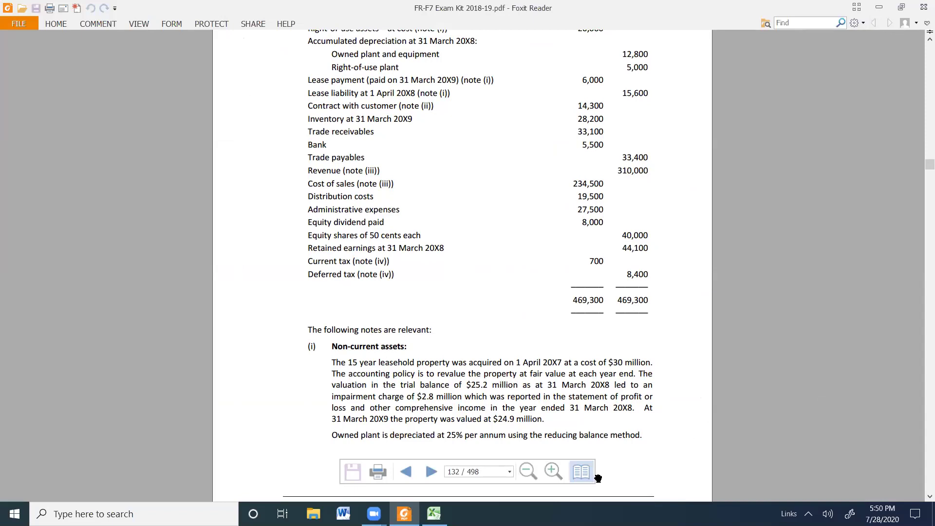
scroll(620, 468, "down", 1)
scroll(629, 259, "down", 5)
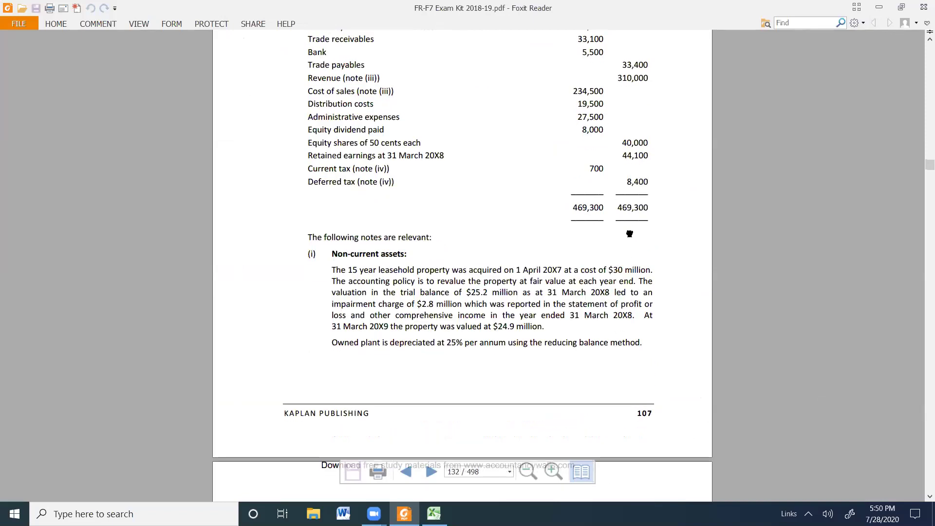
scroll(624, 280, "up", 1)
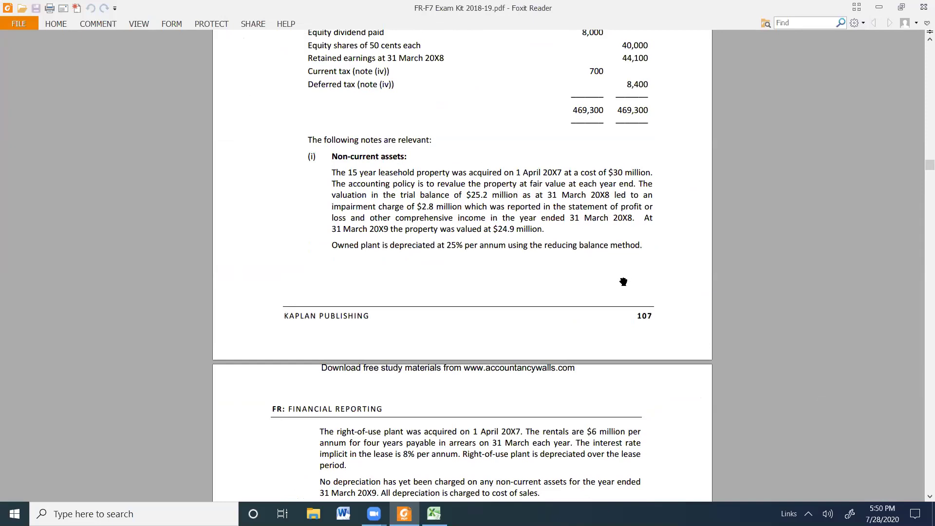
scroll(589, 322, "up", 5)
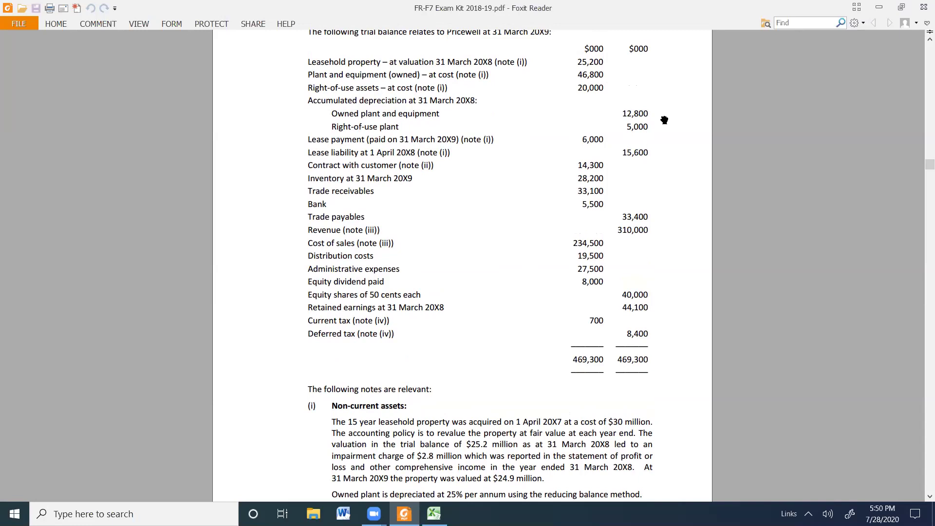
Step: Switch to Excel and make the "Workings" heading in I3 and the "Leasehold property" heading in I4 bold
key("alt+Tab")
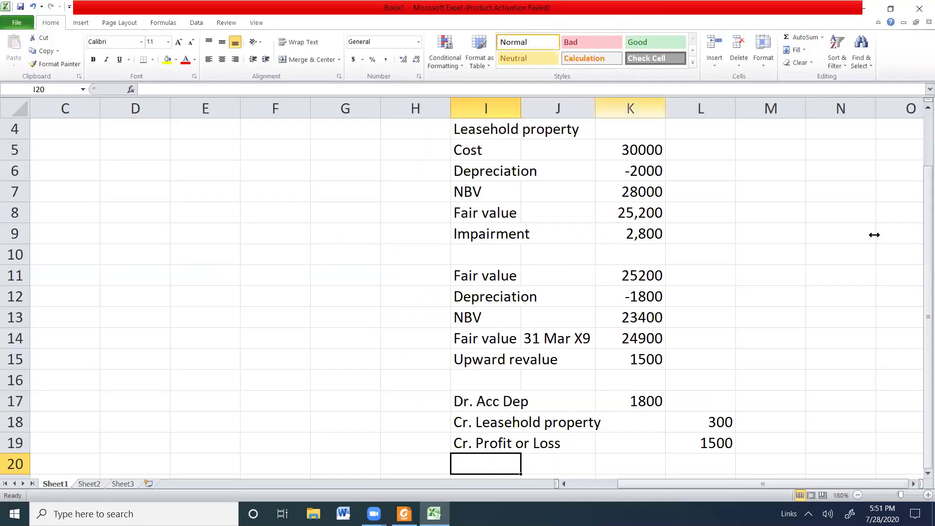
key("ctrl+Up")
left_click_drag(925, 229, 925, 210)
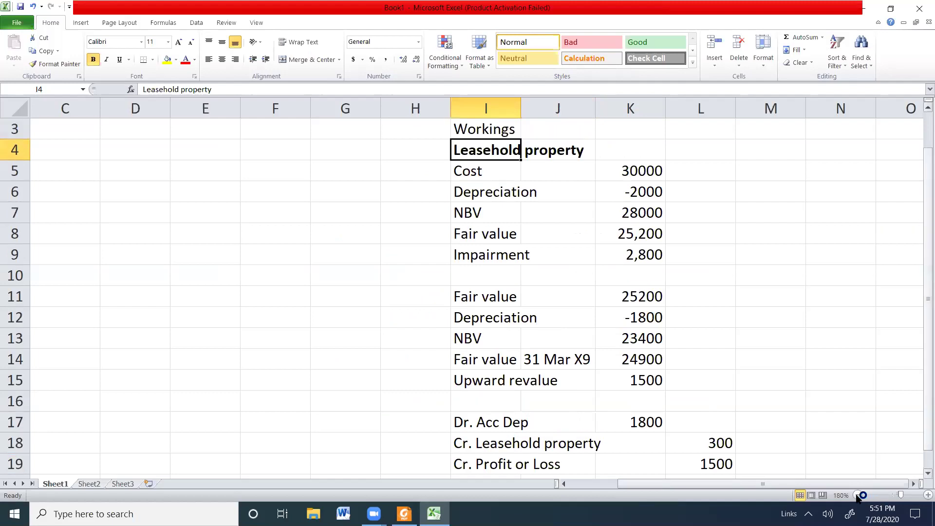
scroll(484, 152, "down", 3)
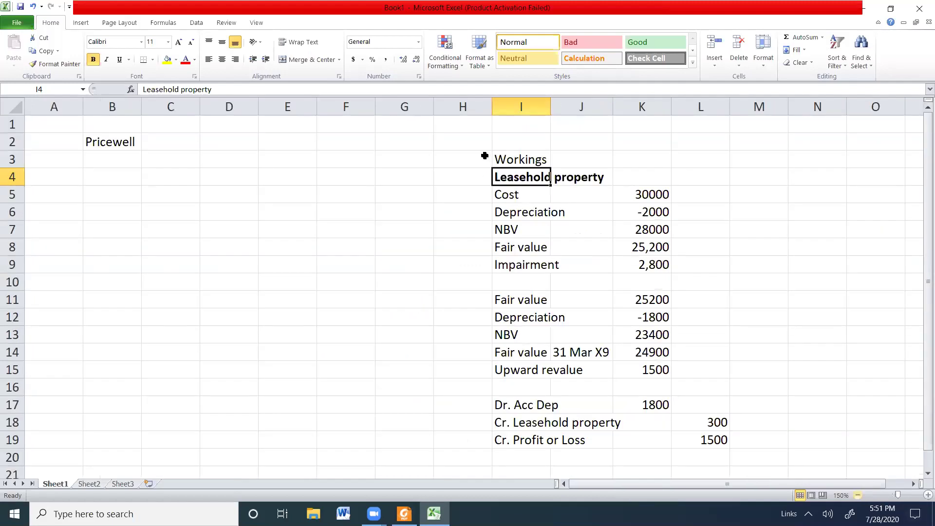
left_click(485, 155)
key("ctrl+b")
Step: Enter the heading "Owned Plant" in I21 and check the account's wording in the PDF trial balance
left_click(470, 448)
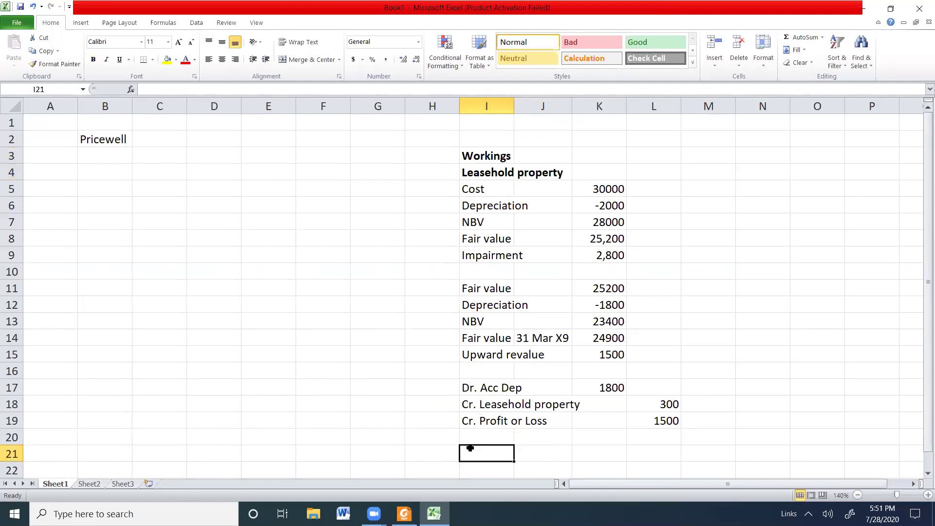
type("Owne")
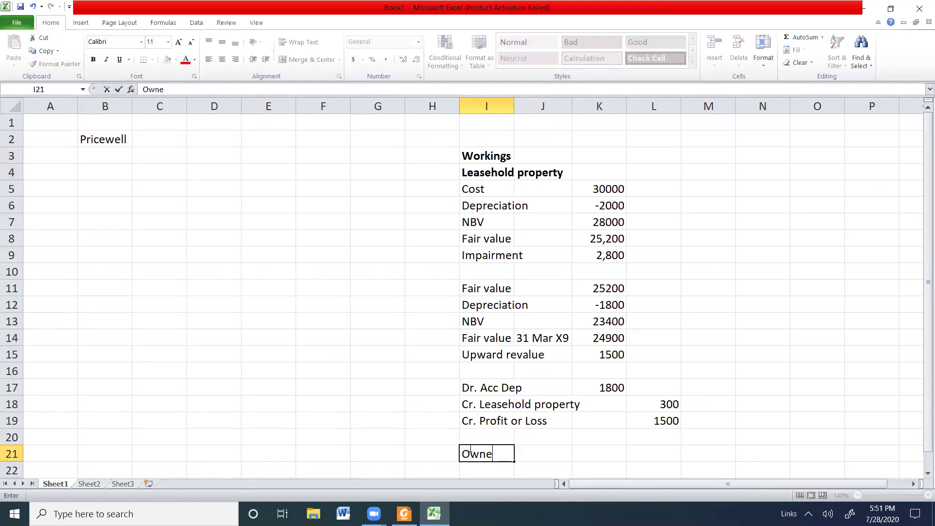
type("d Plant")
key("Return")
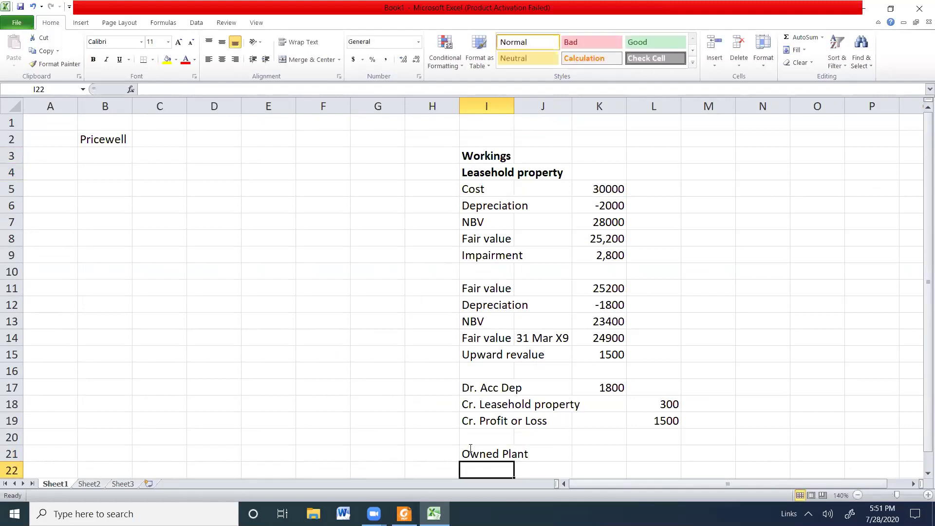
key("alt+Tab")
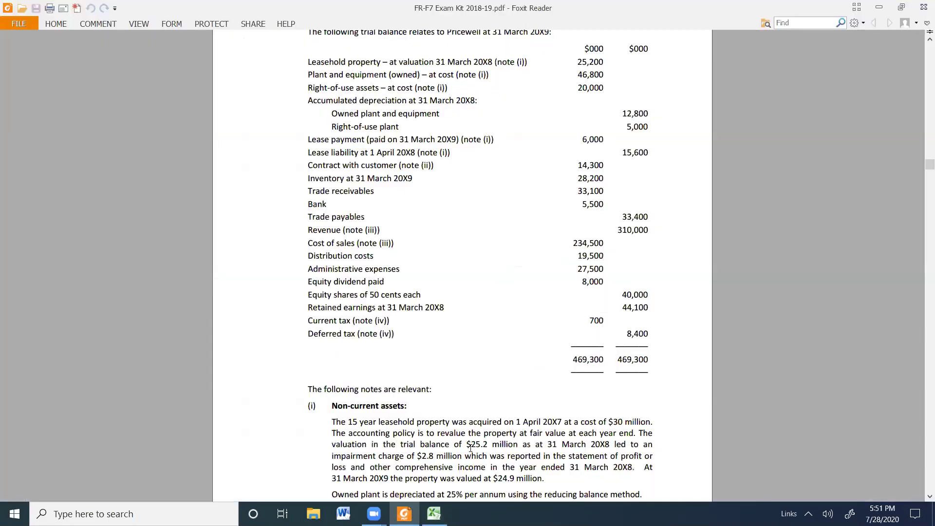
key("alt+Tab")
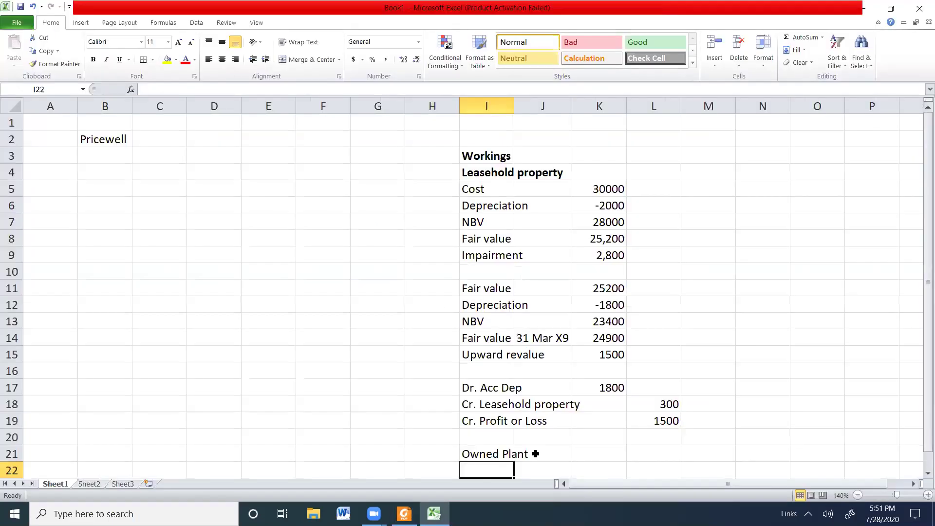
Step: Extend the I21 heading to "Owned Plant & Equipment" and make it bold
double_click(503, 454)
left_click(527, 454)
type("& Equ")
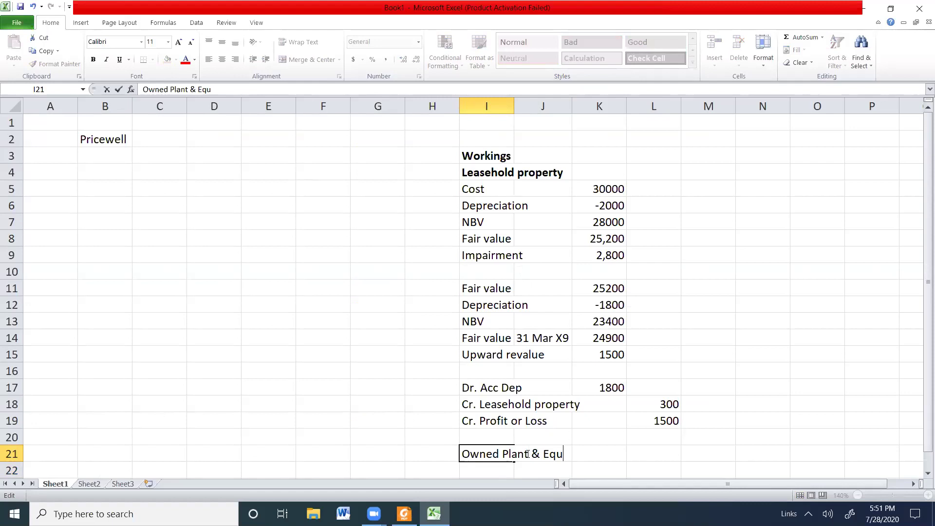
type("ipment")
key("Return")
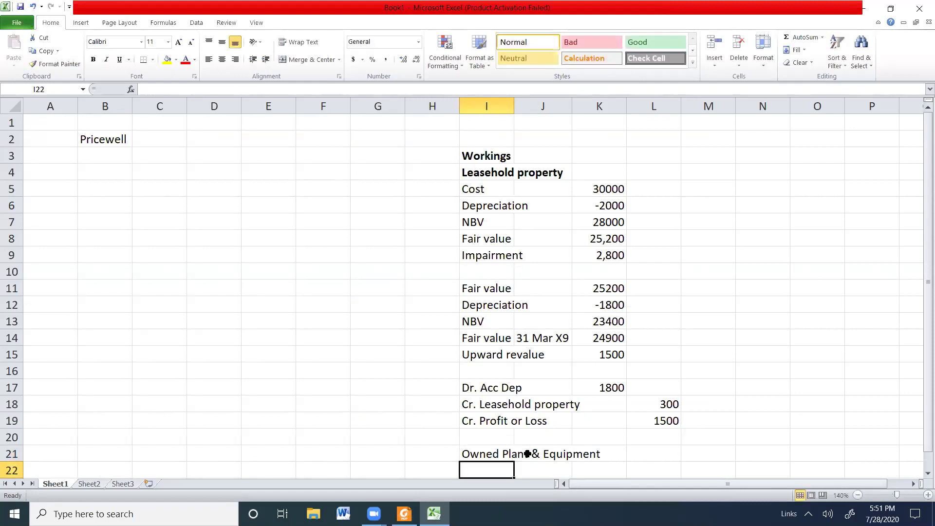
left_click(502, 453)
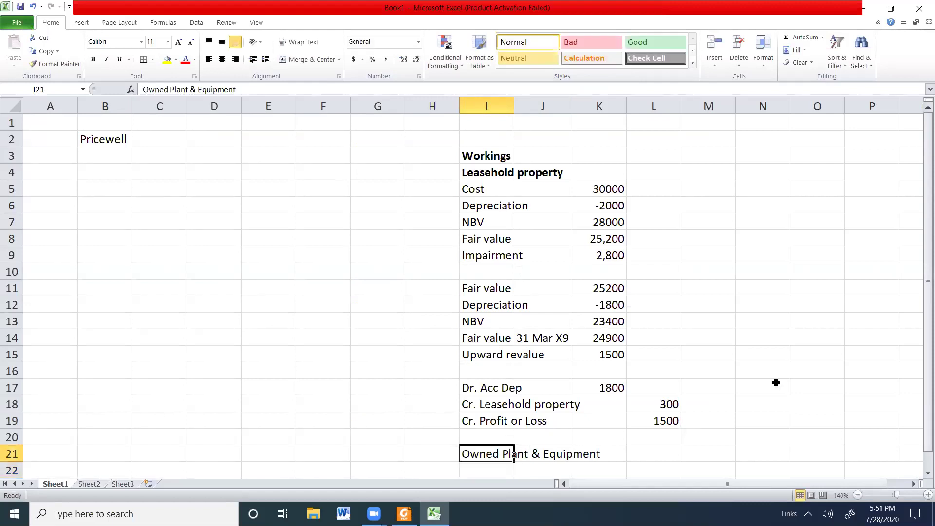
key("ctrl+b")
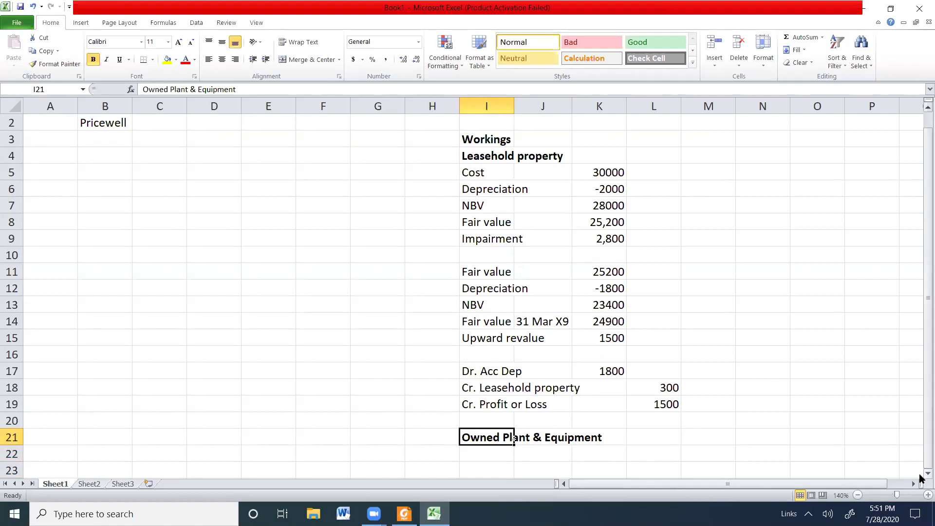
Step: Add a "Cost" line in I22 and enter the owned plant cost of 46800 from the trial balance in K22
scroll(921, 478, "down", 1)
scroll(921, 479, "down", 2)
scroll(587, 336, "down", 2)
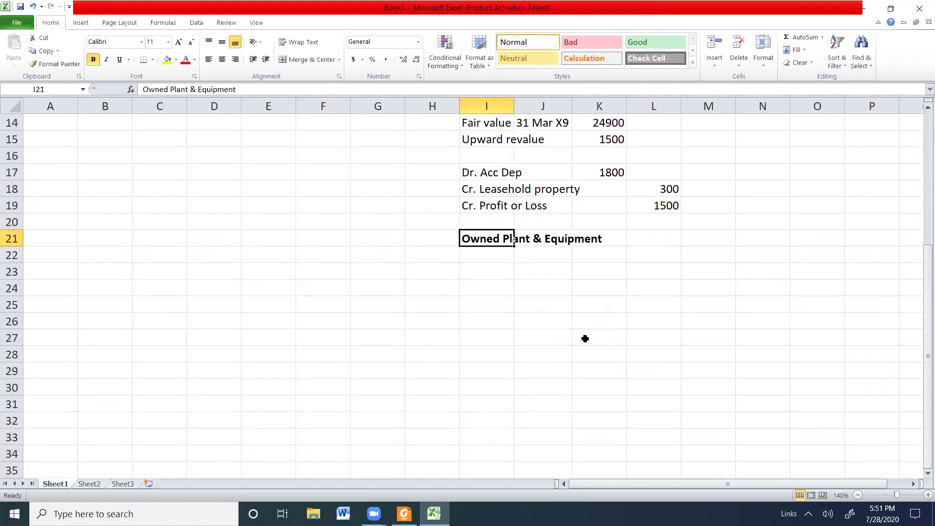
left_click(477, 260)
type("Cost")
key("Tab")
key("Tab")
key("Tab")
key("alt+Tab")
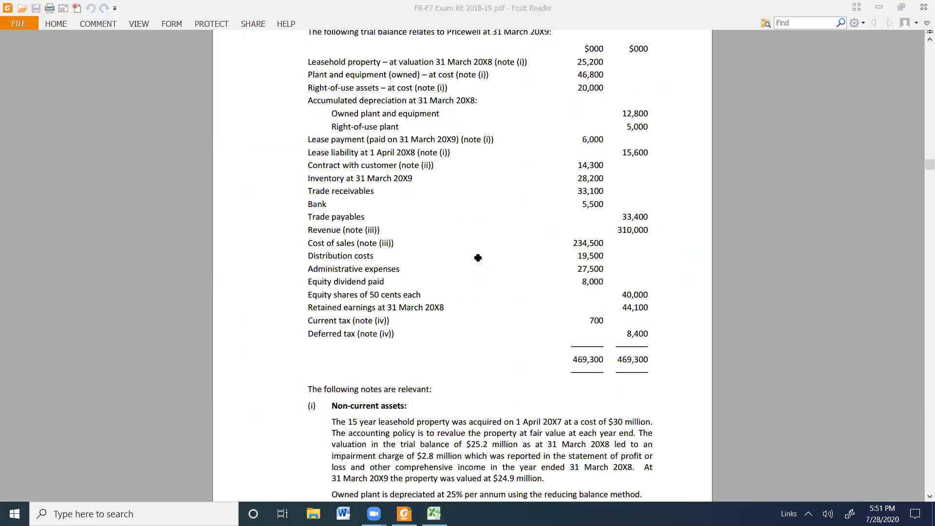
key("alt+Tab")
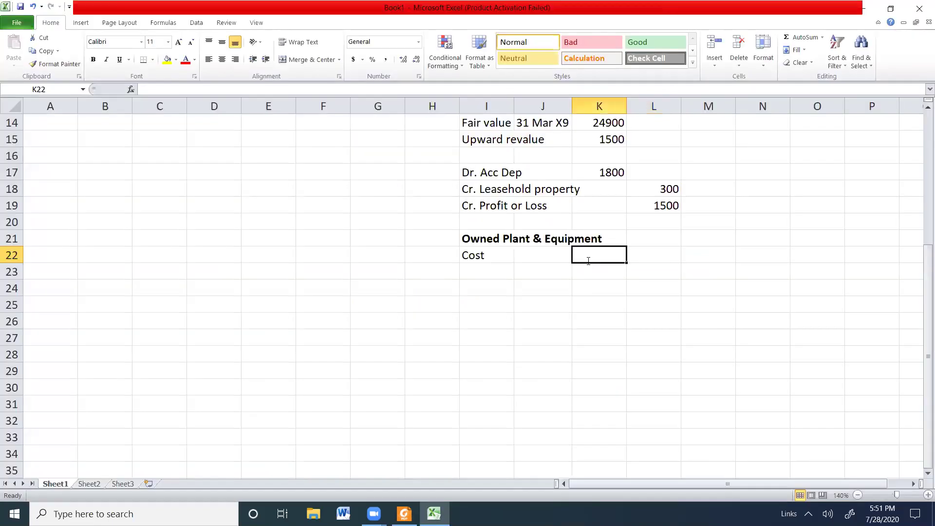
key("alt+Tab")
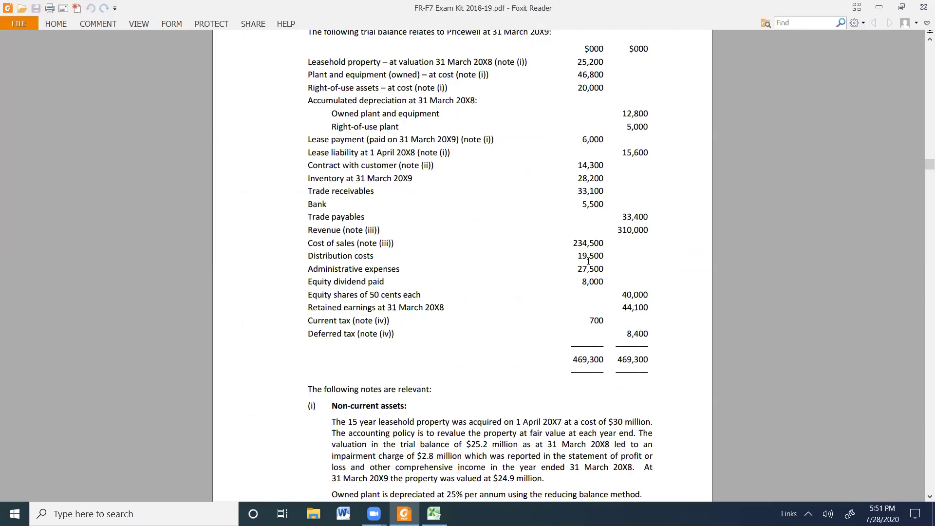
key("alt+Tab")
type("46800")
key("Return")
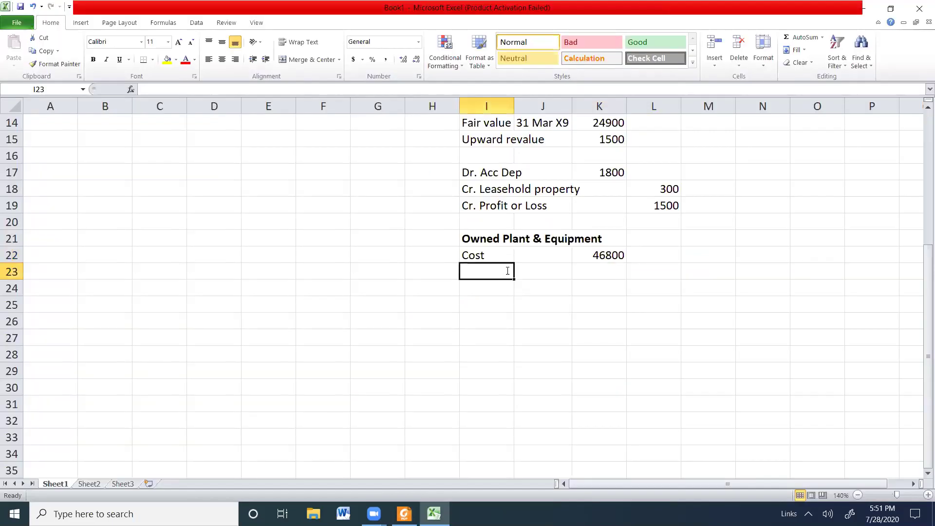
Step: Add a "Less: Acc Dep" line in I23 and enter the owned plant accumulated depreciation as =-12800 in K23
type("LesS:")
key("BackSpace")
key("BackSpace")
type("s: Acc Dep")
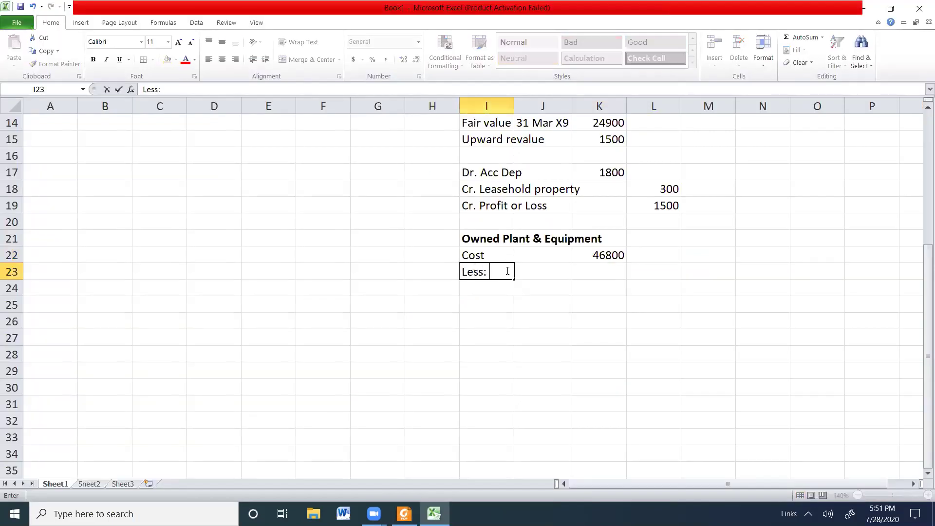
key("Tab")
key("Tab")
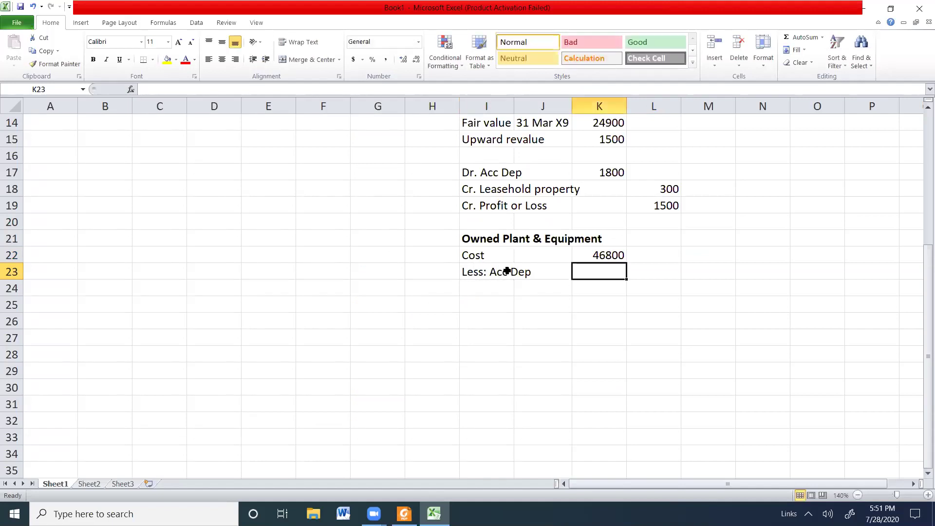
type("=-")
key("alt+Tab")
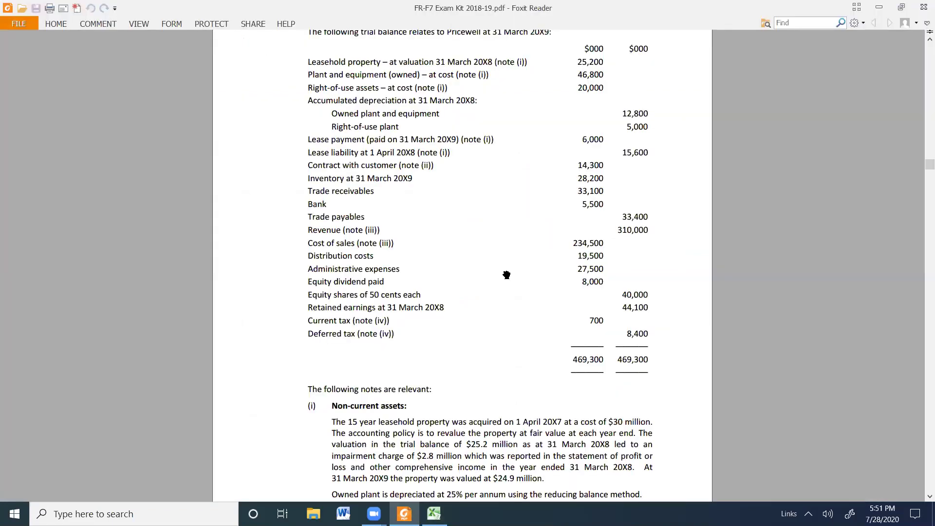
key("alt+Tab")
type("-128")
key("BackSpace")
type("2800")
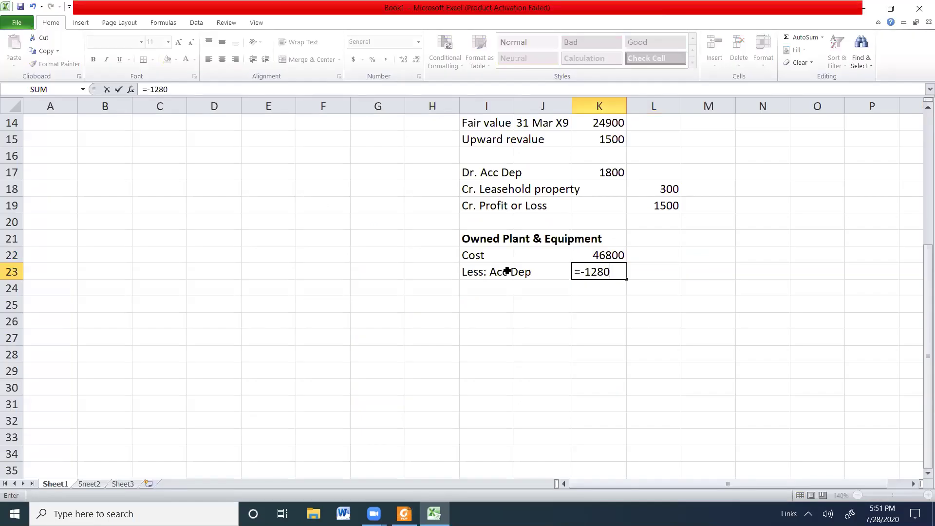
key("Return")
Step: Add an "NBV" line in I24 and calculate it in K24 as cost K22 plus the negative accumulated depreciation K23
type("NV")
key("BackSpace")
type("BV")
key("Tab")
key("Tab")
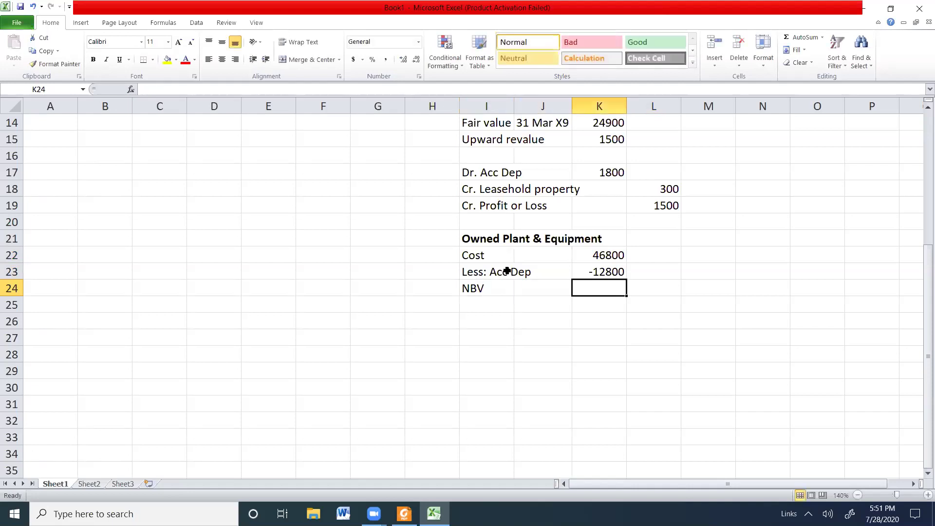
type("=")
key("Up")
key("Up")
type("+")
key("Up")
key("Return")
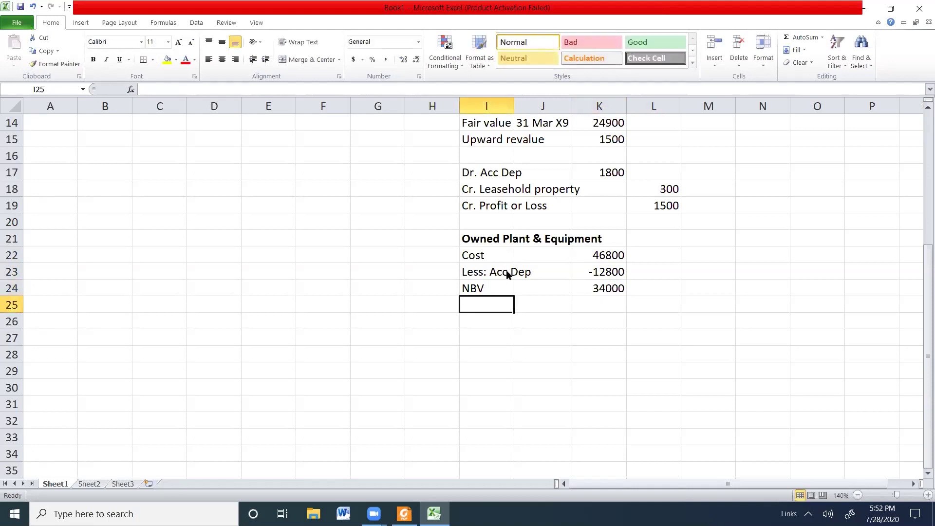
Step: Look up the owned plant depreciation rate in the Foxit Reader PDF and add a "Dep Exp" line in I25 of the Excel sheet
key("alt+Tab")
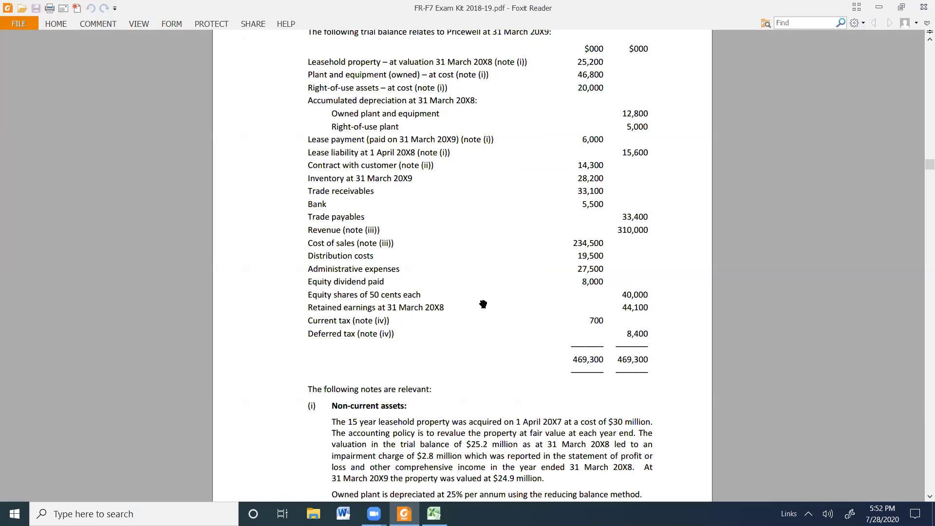
scroll(484, 300, "up", 2, "ctrl")
scroll(484, 301, "down", 5)
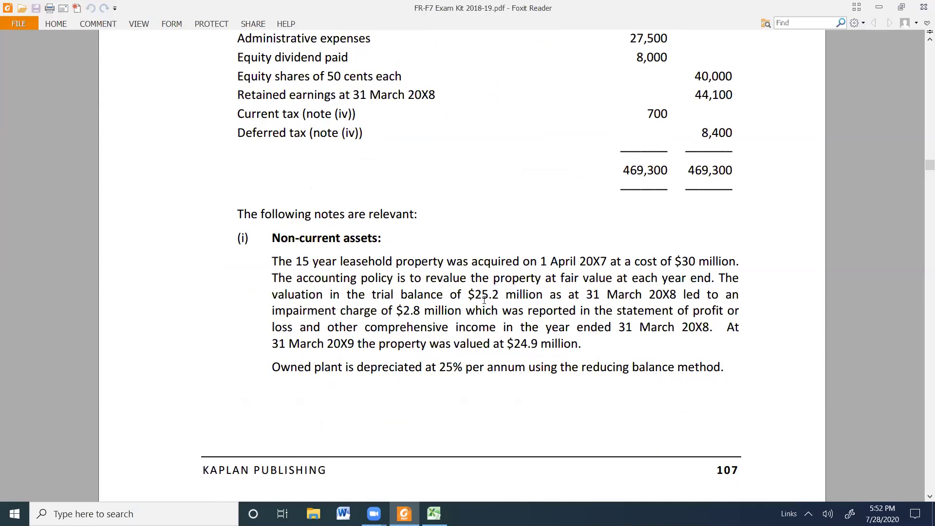
key("alt+Tab")
type("Exu")
key("BackSpace")
type("p")
key("Tab")
key("Tab")
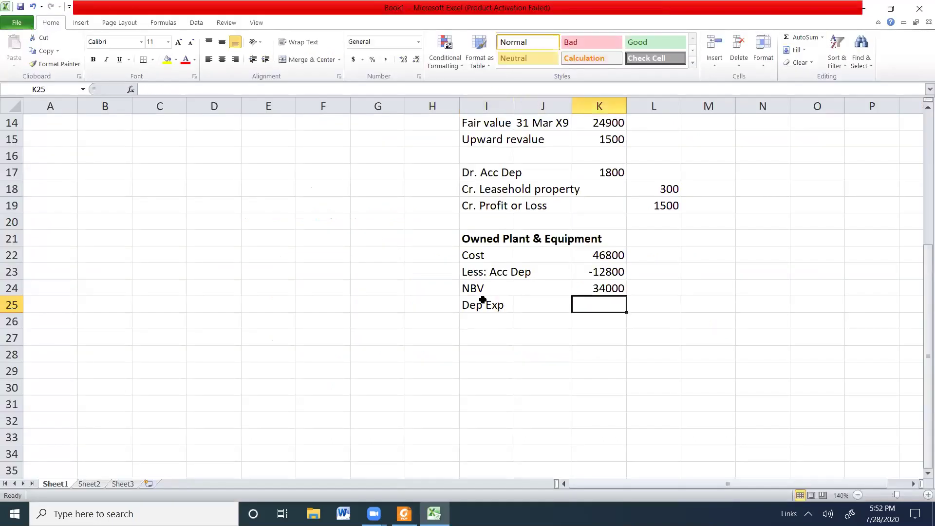
Step: Calculate the owned plant depreciation expense in K25 as the net book value K24 times .25
type("=")
key("Up")
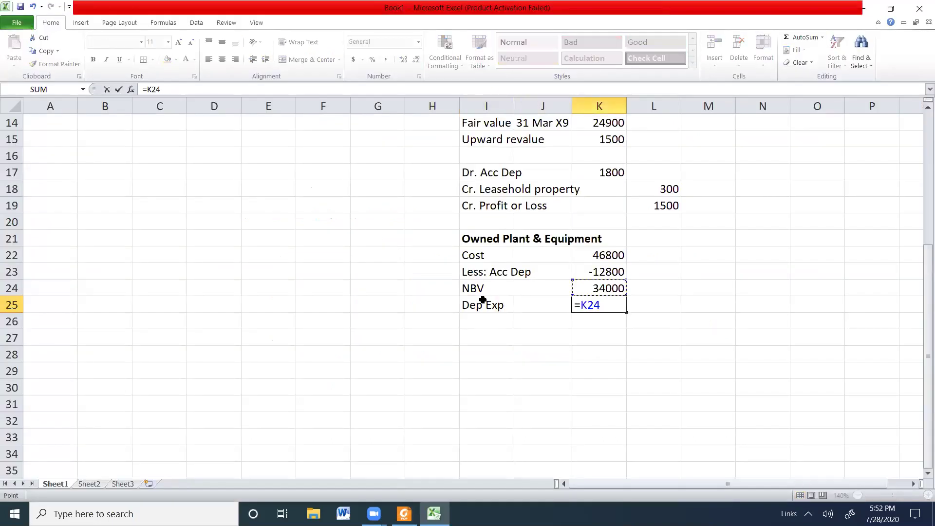
type("*.25")
key("Return")
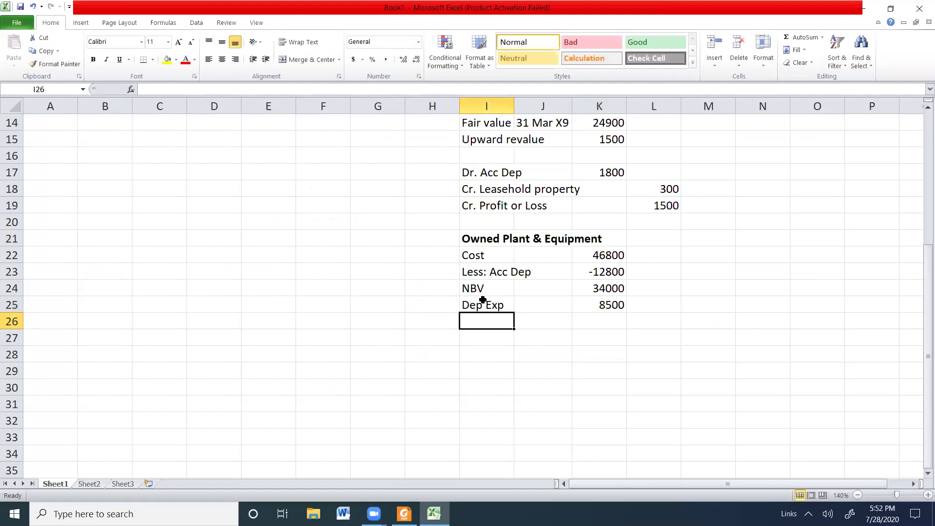
Step: Add a "Dr. Dep Exp" journal line in I27 and link its debit amount in K27 to the depreciation expense in K25
key("Down")
key("Right")
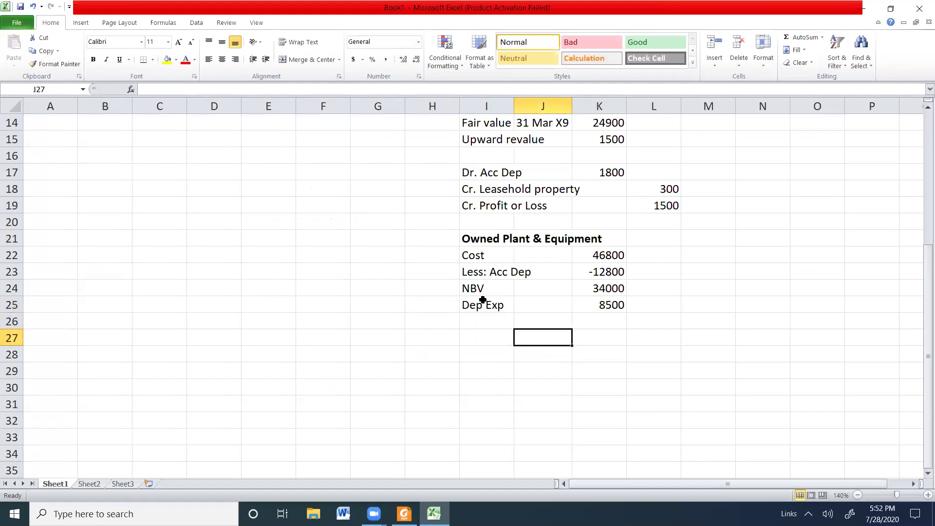
key("Left")
type("Dr.")
type("p Exp")
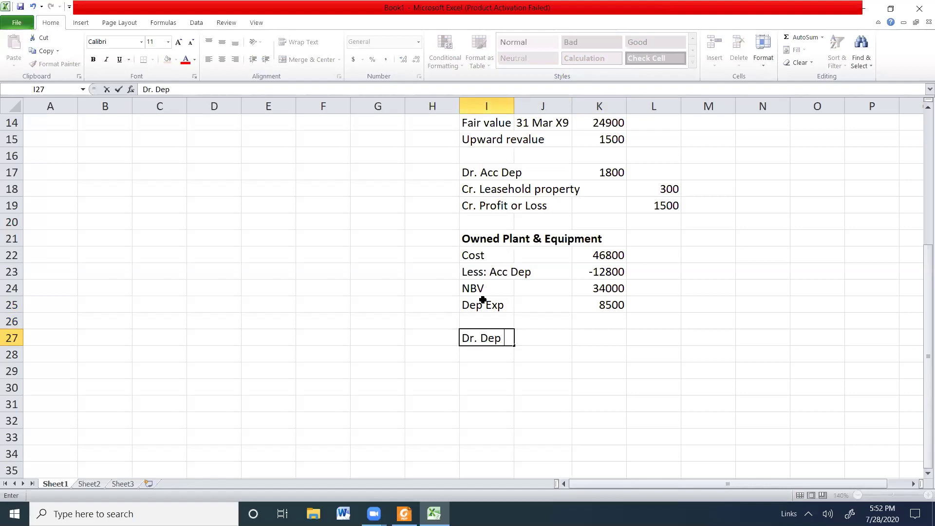
key("Tab")
key("Tab")
type("85")
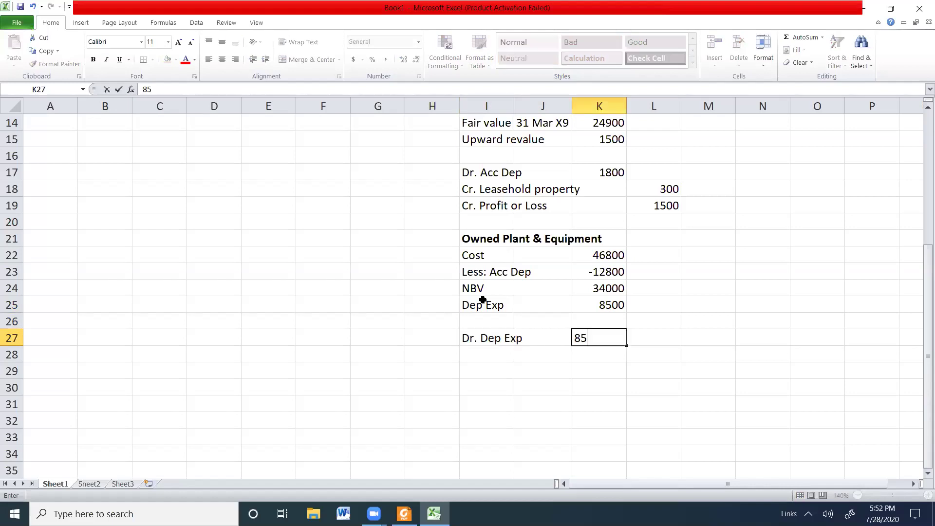
key("BackSpace")
key("BackSpace")
type("=")
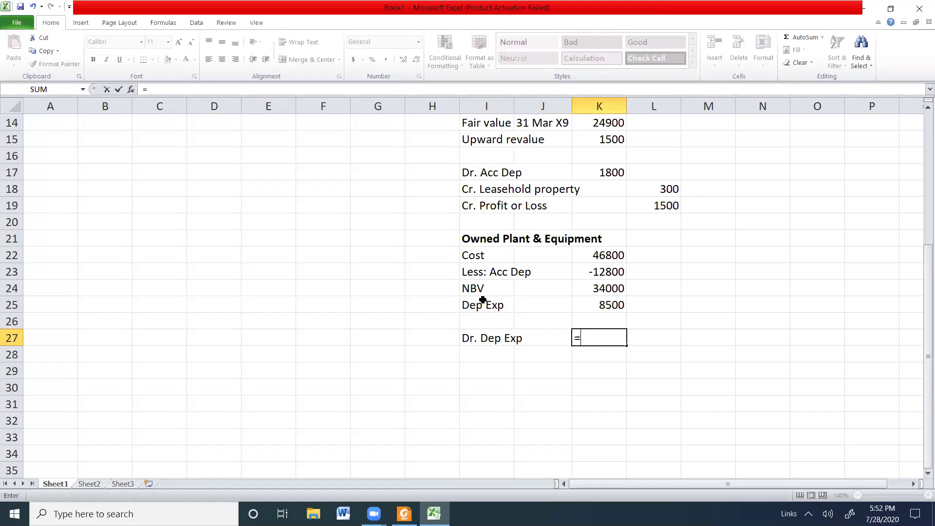
key("Up")
key("Up")
key("Return")
type("C\\")
key("Tab")
type("c\\\\")
key("Left")
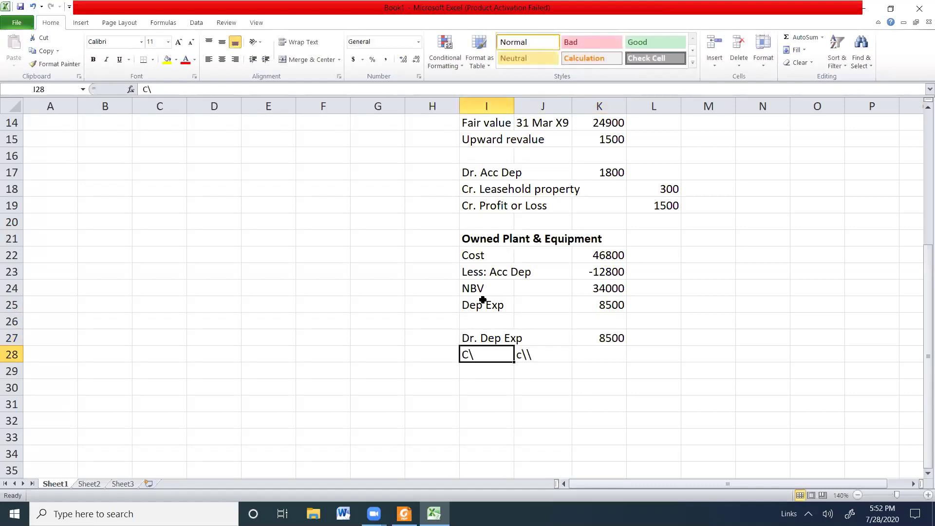
key("Delete")
key("Right")
key("Delete")
key("Left")
Step: Add a "Cr. Acc Dep" journal line in I28 and link its credit amount in L28 to the owned plant depreciation expense
type("Cr. Acc Dep")
key("Right")
key("Right")
key("Right")
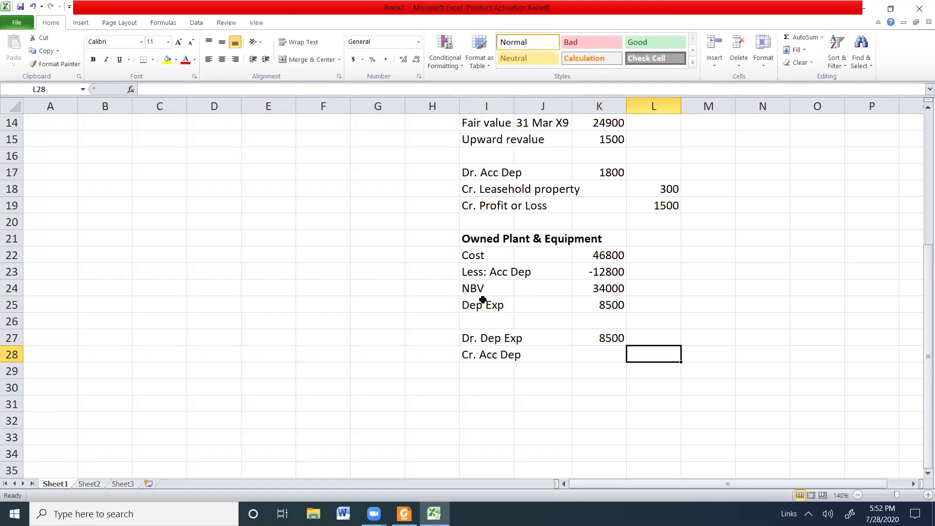
type("=")
key("Up")
key("Up")
key("Left")
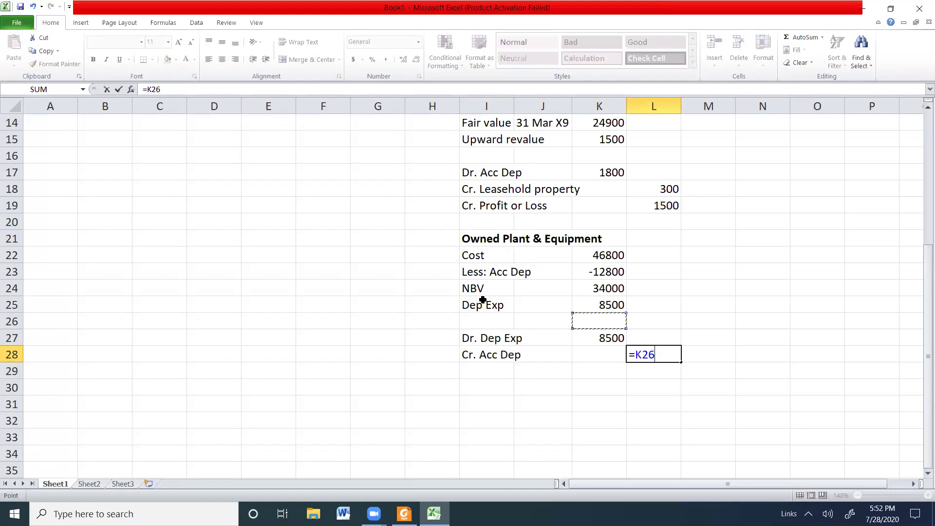
key("Return")
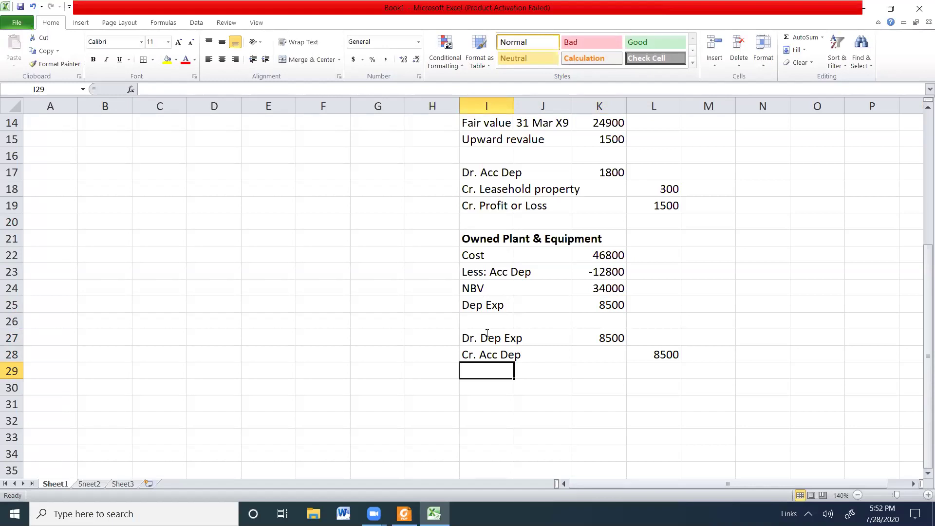
Step: Switch to the Foxit Reader PDF and read the right-of-use plant note for rentals, lease term, interest rate and depreciation basis
key("alt+Tab")
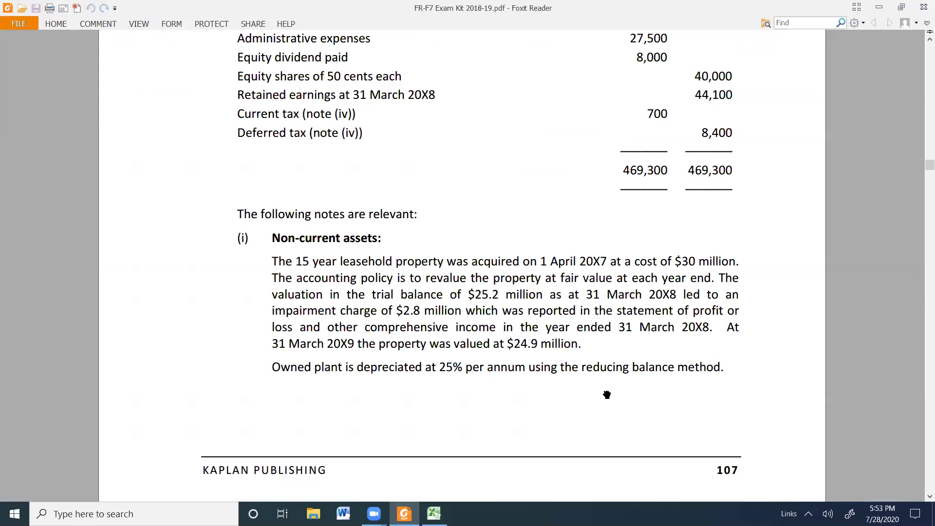
scroll(607, 395, "down", 10)
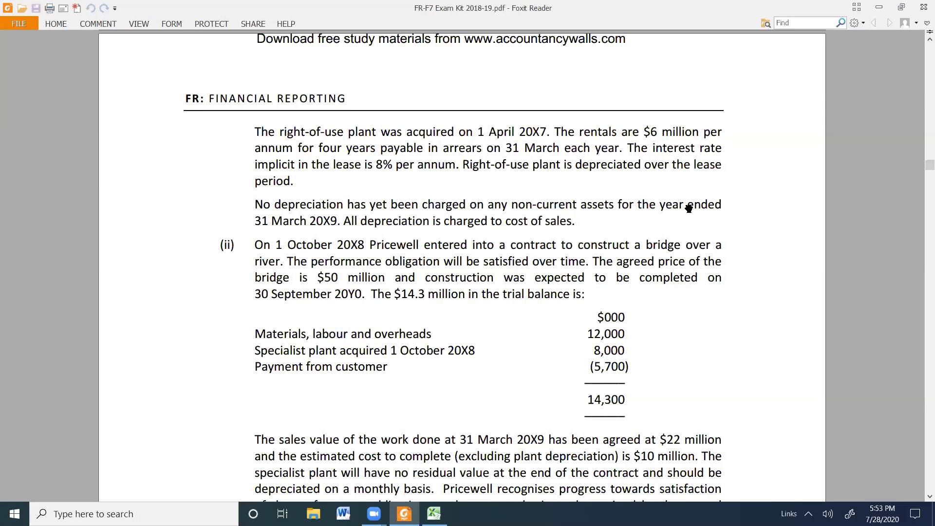
scroll(690, 205, "up", 3)
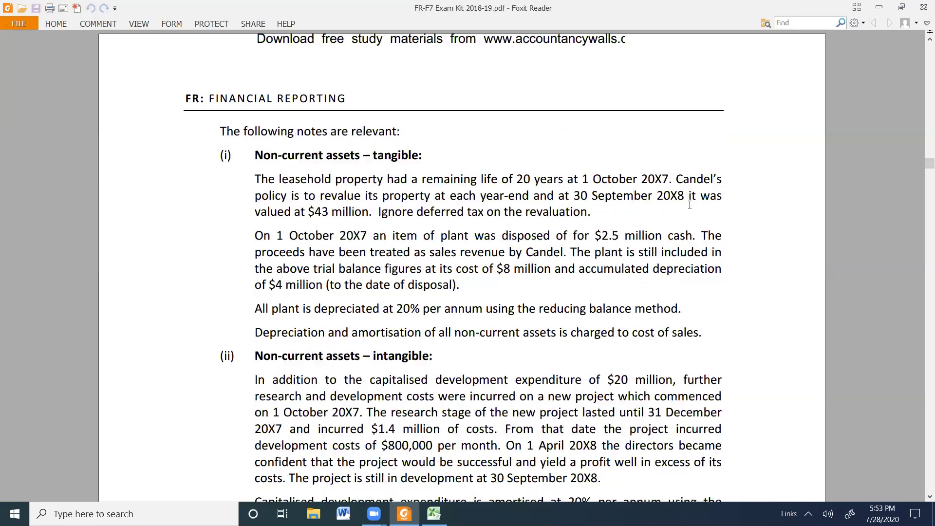
scroll(690, 204, "down", 3)
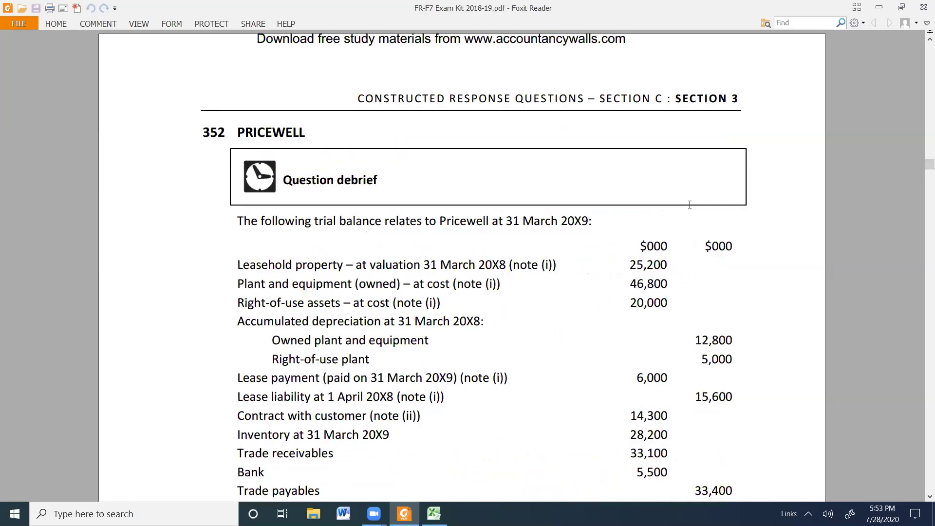
scroll(690, 205, "down", 3)
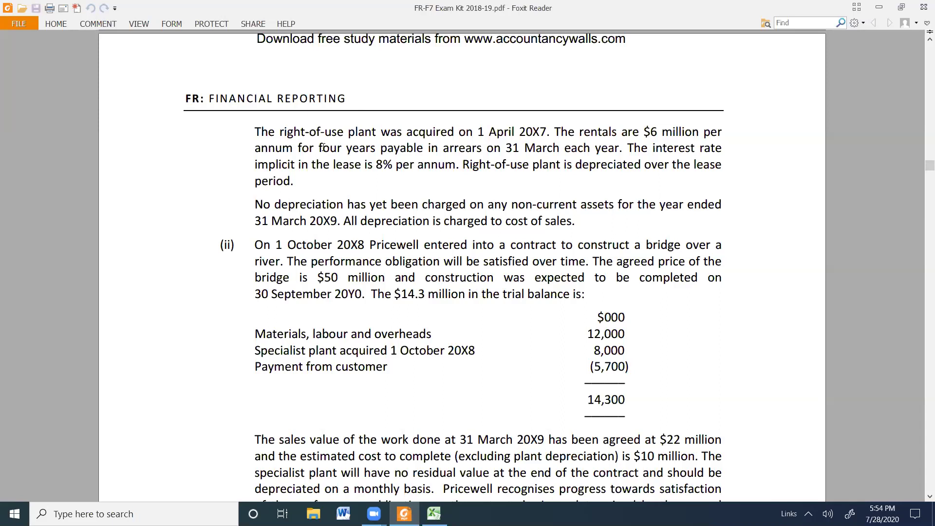
left_click_drag(319, 148, 377, 149)
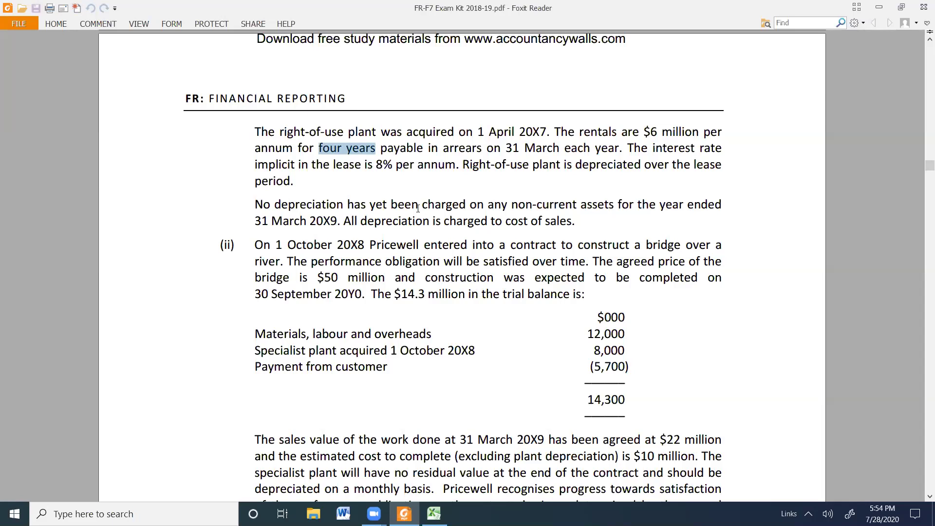
left_click(357, 195)
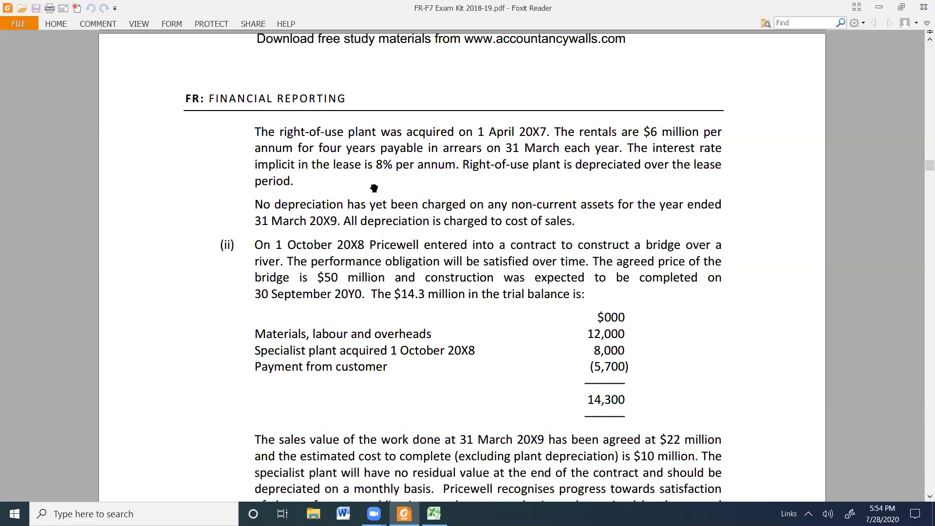
left_click_drag(378, 194, 386, 213)
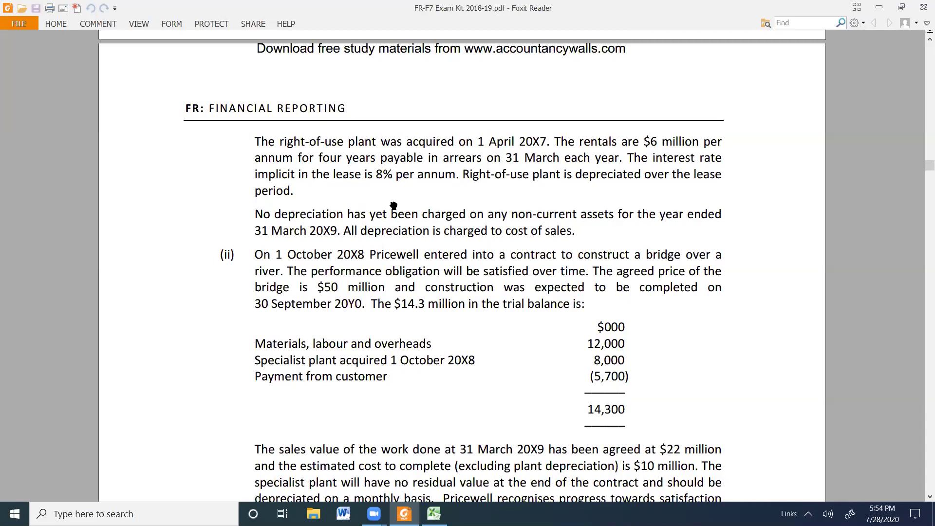
Step: Return to the Excel sheet and add the bold heading "Right of use Plant" in I30
key("alt+Tab")
left_click(482, 395)
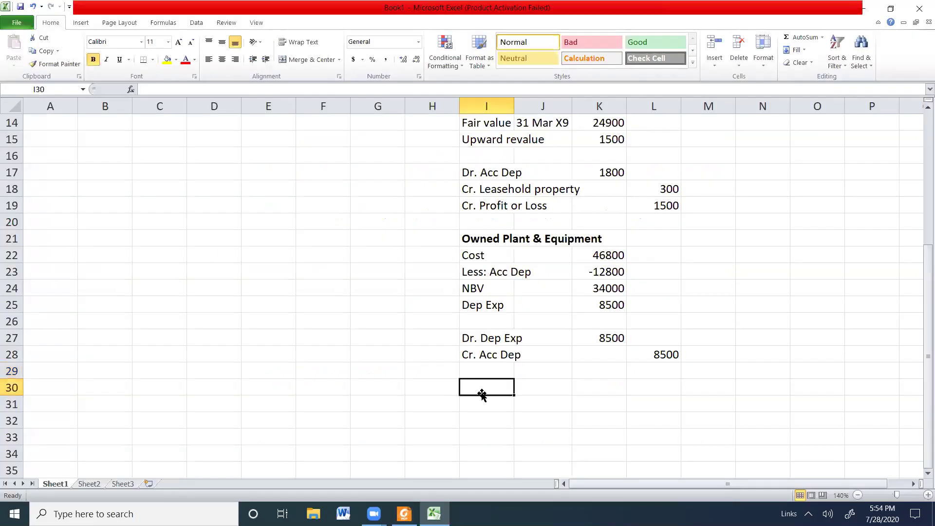
key("alt+Tab")
key("alt+Tab")
type("Right of use Plant")
key("Return")
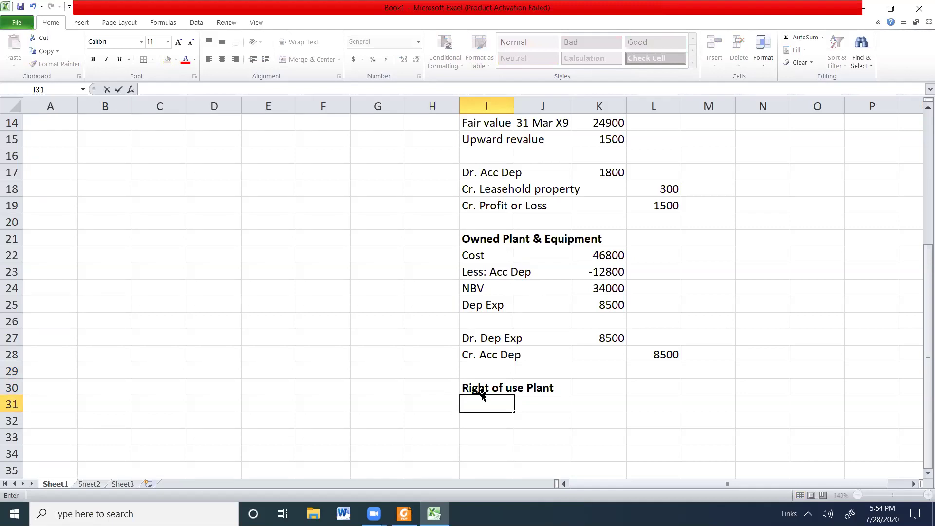
Step: Add an "Installments" line in I31 with the amount 6000 in K31
type("Installment")
key("BackSpace")
key("BackSpace")
key("BackSpace")
key("BackSpace")
type("e")
key("BackSpace")
type("ments")
key("Tab")
key("Tab")
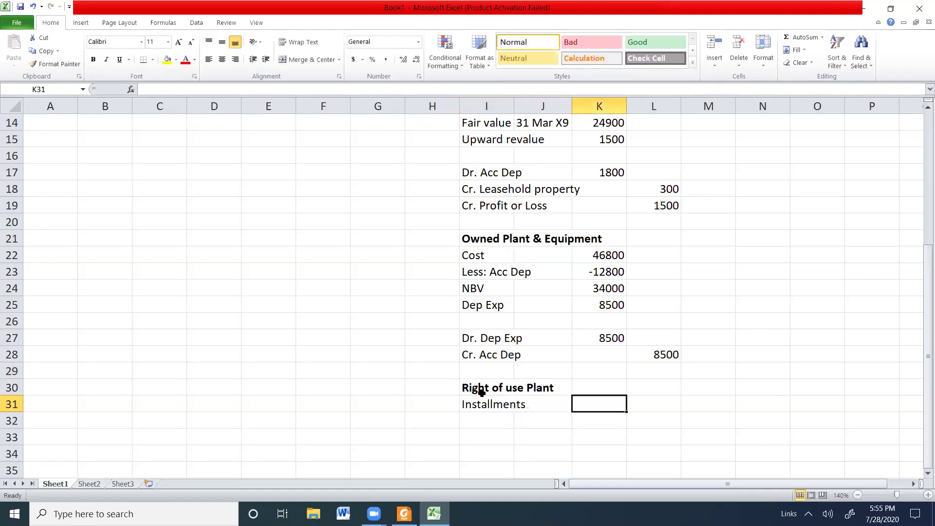
type("6000")
key("Return")
Step: Glance at the lease terms in the PDF and add an "Annuity factor" line in I32 of the Excel sheet with 3.312 in K32
key("alt+Tab")
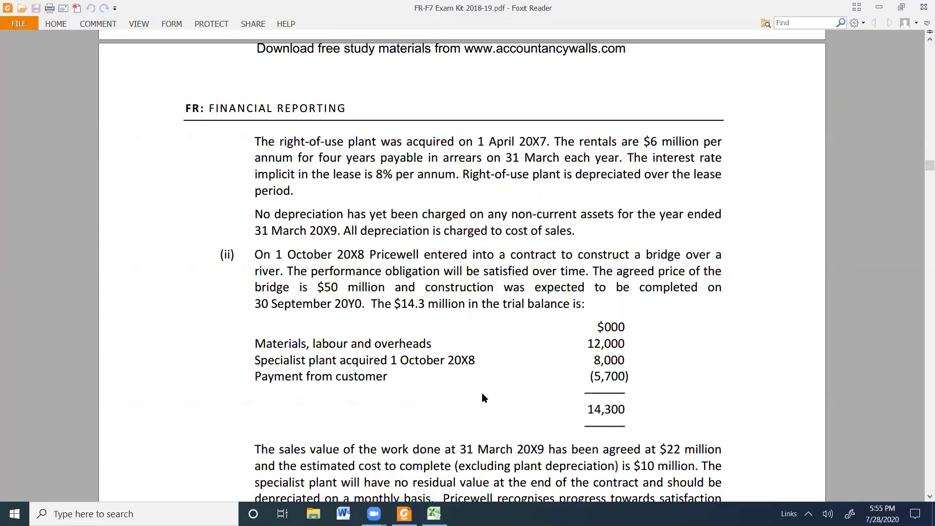
key("alt+Tab")
type("Annuity factor")
key("Tab")
key("Tab")
type("3.312")
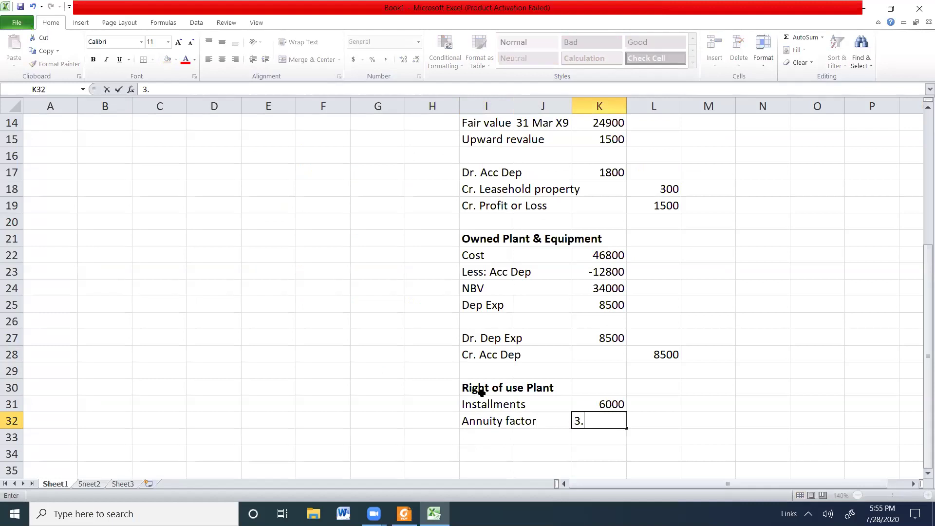
key("Return")
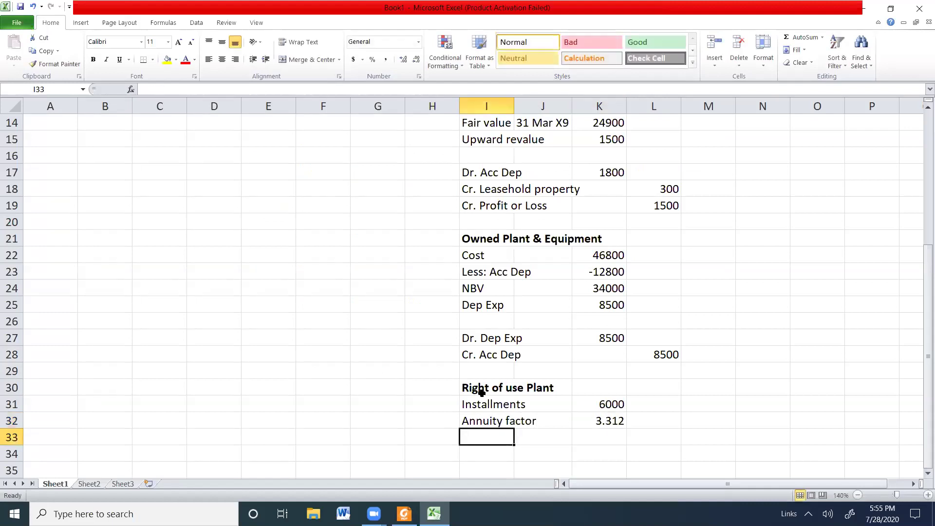
Step: Add a "Present Value" line in I33 and calculate it in K33 as installments K31 times annuity factor K32
type("=-")
key("BackSpace")
key("BackSpace")
type("Pres")
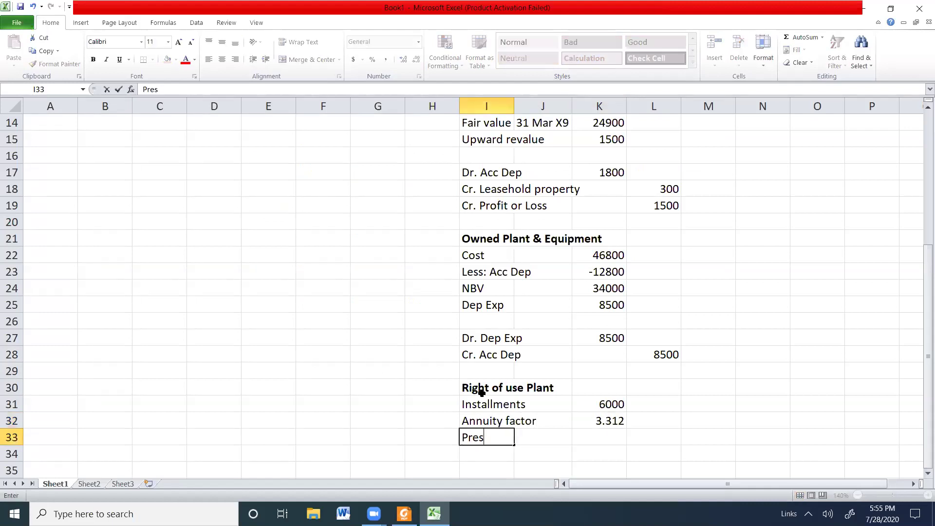
type("ent Value")
key("Tab")
key("Tab")
type("=")
key("Up")
key("Up")
type("*")
key("Up")
key("Return")
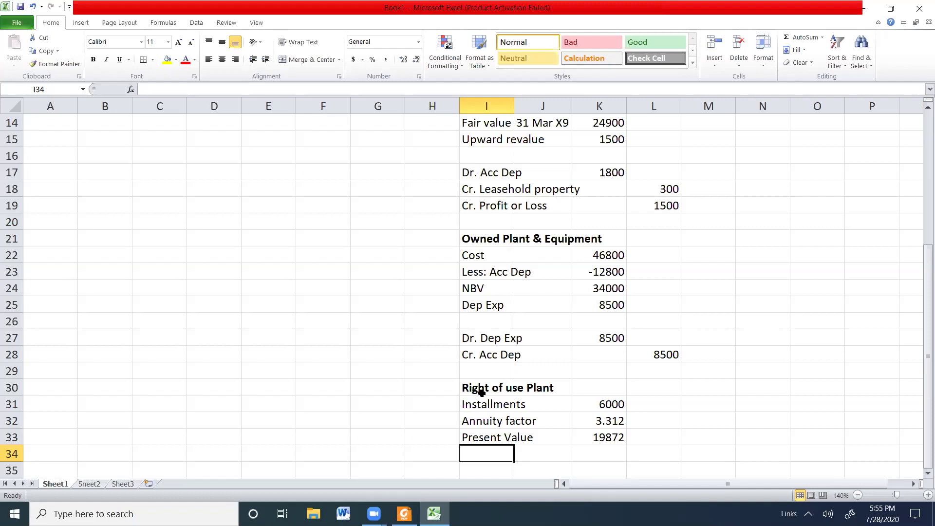
Step: Replace the annuity factor in K32 with the formula =(1-1.08^-4)/0.08
left_click(613, 421)
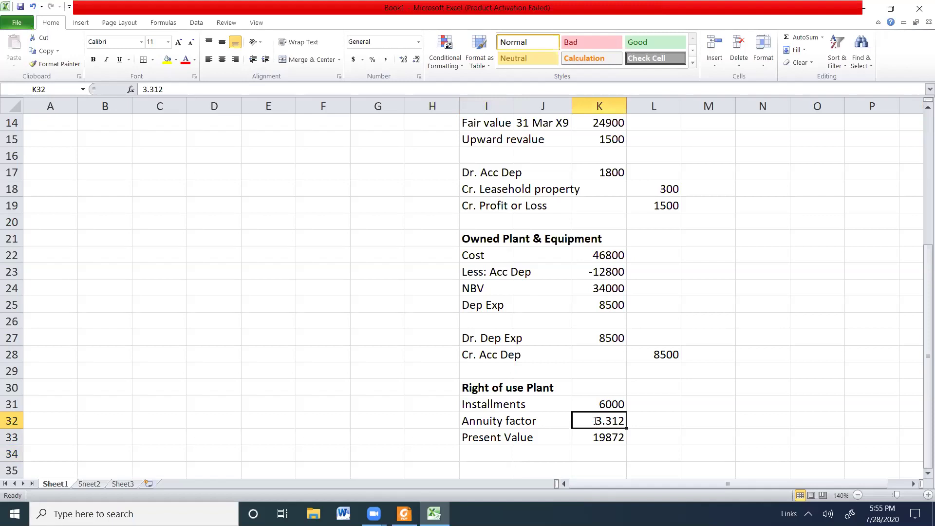
type("=(1")
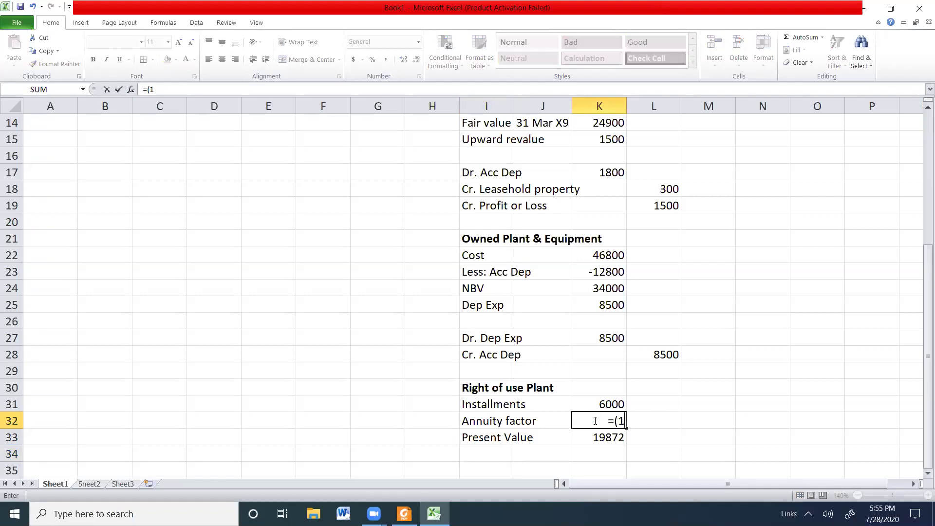
type("-1.08^-4")
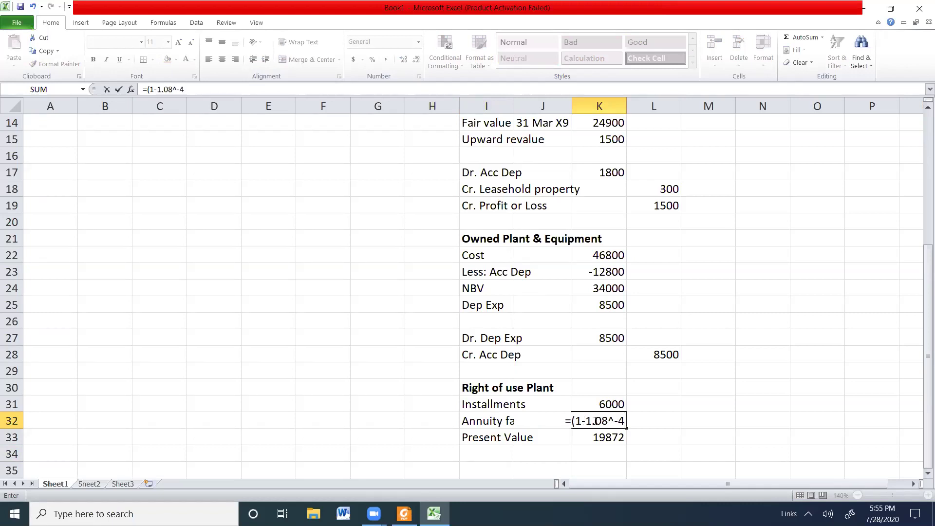
type(")/")
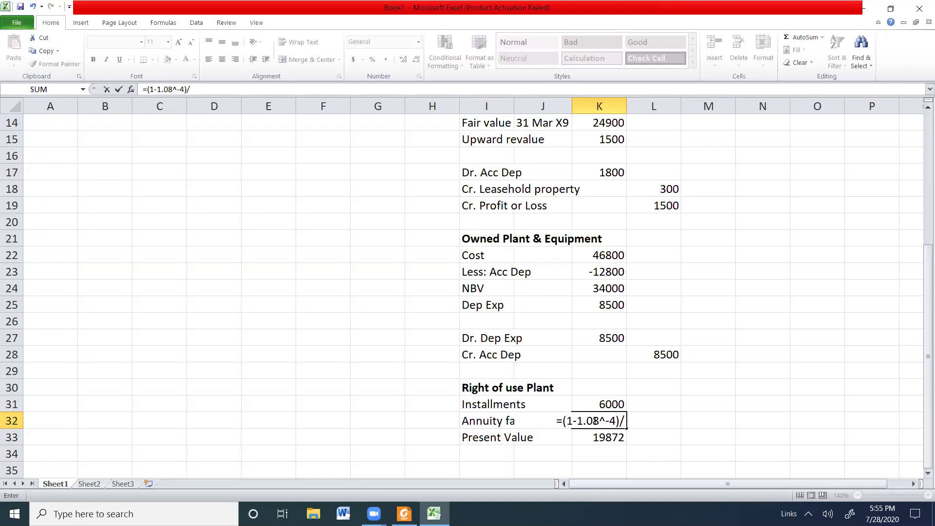
type("0.08")
key("Return")
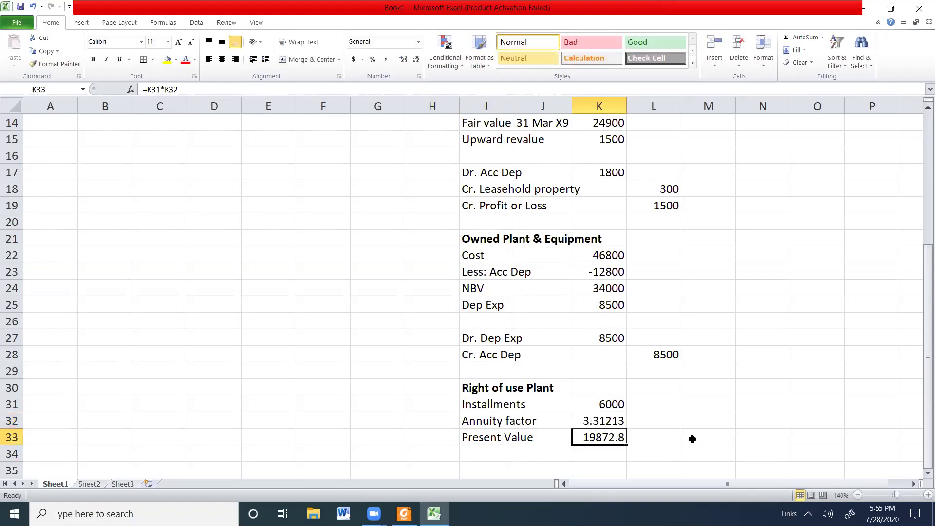
Step: Review the annuity factor formula in K32 and display the present value in K33 without decimals
left_click(617, 422)
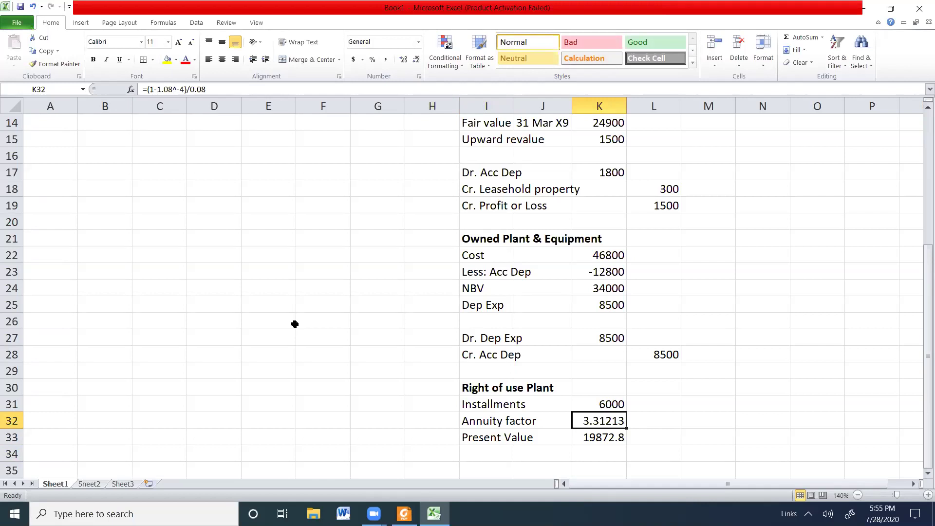
double_click(592, 422)
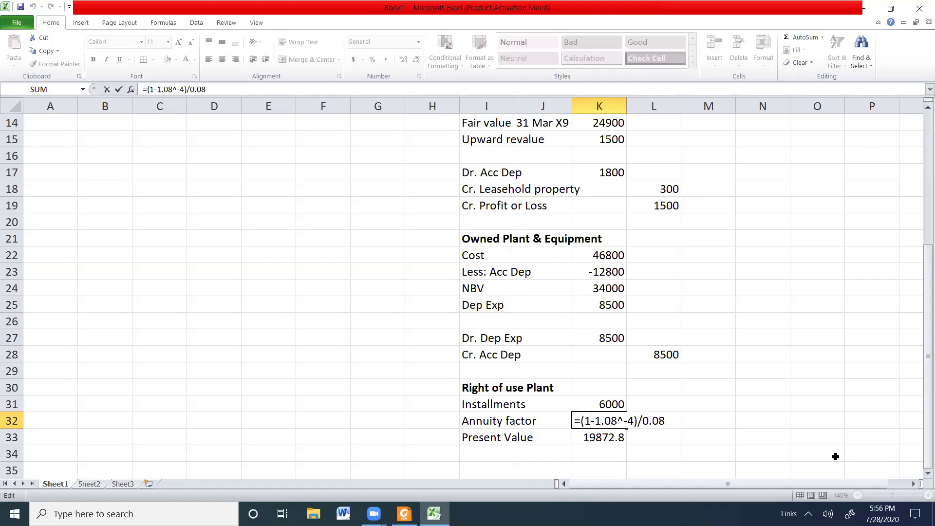
key("Return")
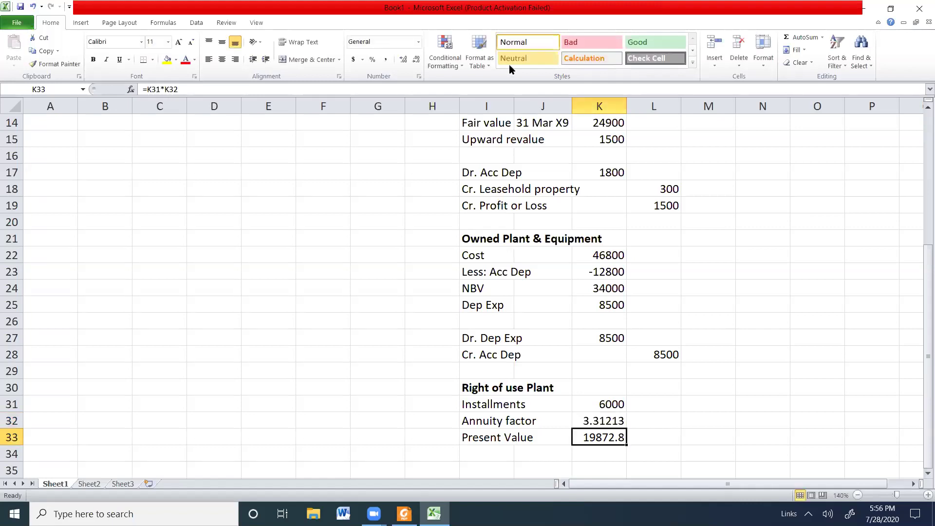
left_click(418, 60)
Step: Look up the right-of-use assets' cost and the right-of-use plant's accumulated depreciation in the trial balance of the Foxit Reader PDF
key("alt+Tab")
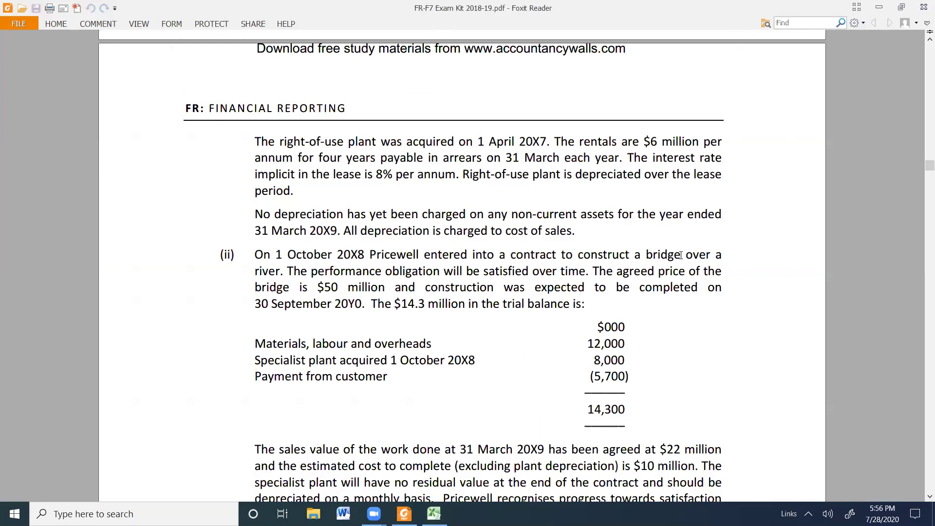
scroll(621, 325, "up", 4)
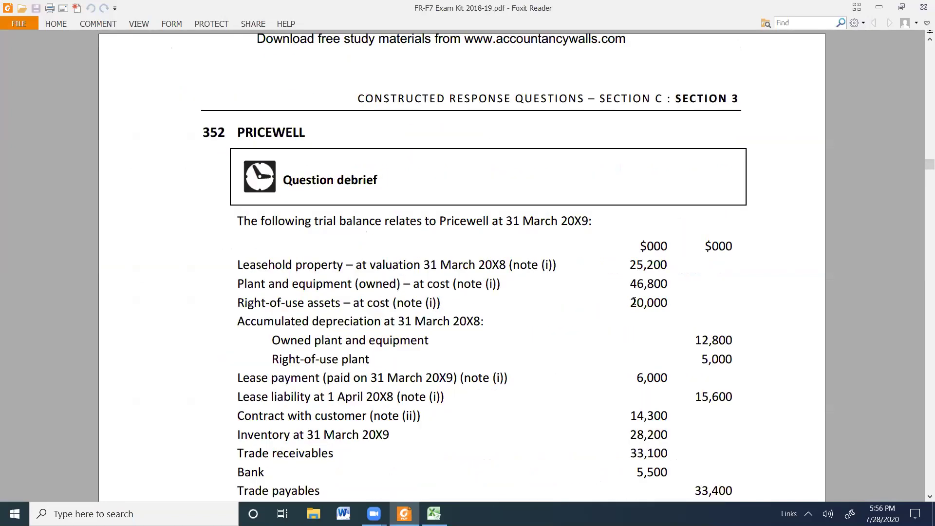
left_click_drag(630, 303, 673, 304)
left_click(707, 359)
triple_click(707, 360)
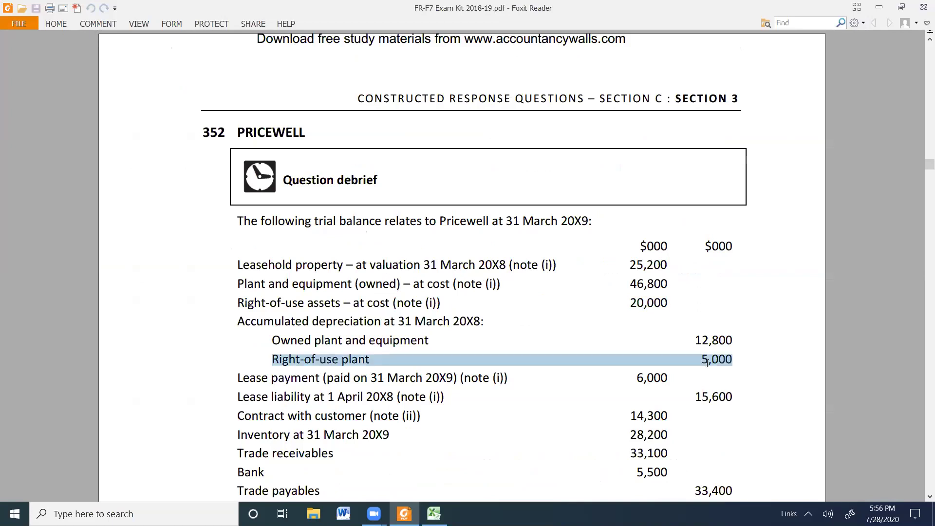
left_click(708, 363)
left_click_drag(702, 361, 733, 362)
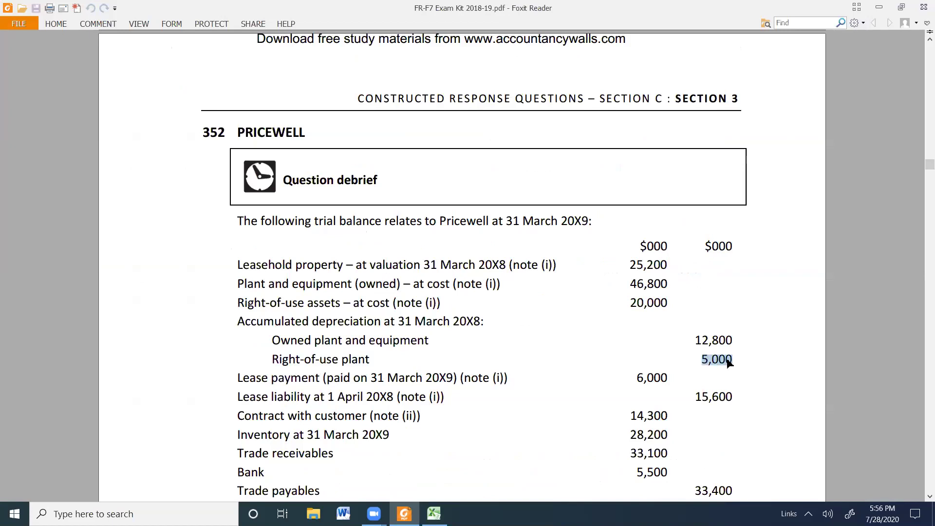
left_click(732, 362)
Step: Switch to Excel and add a "Depreciation" line in I35, calculated in K35 as =20000/4
key("alt+Tab")
left_click(512, 469)
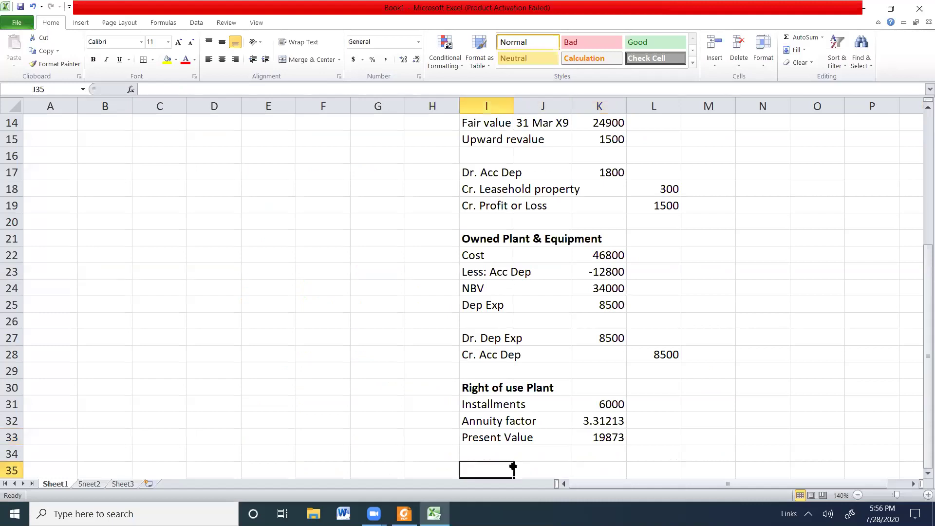
type("Depreciation")
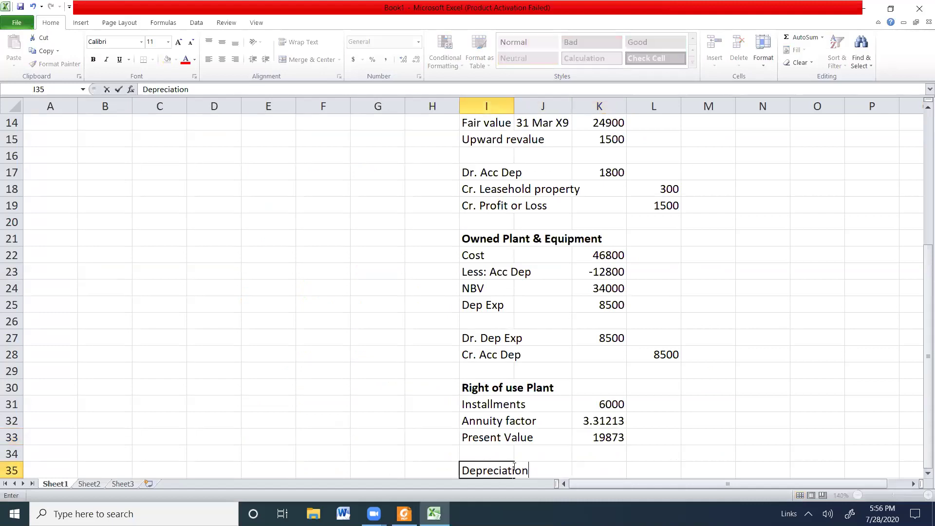
key("Tab")
key("Tab")
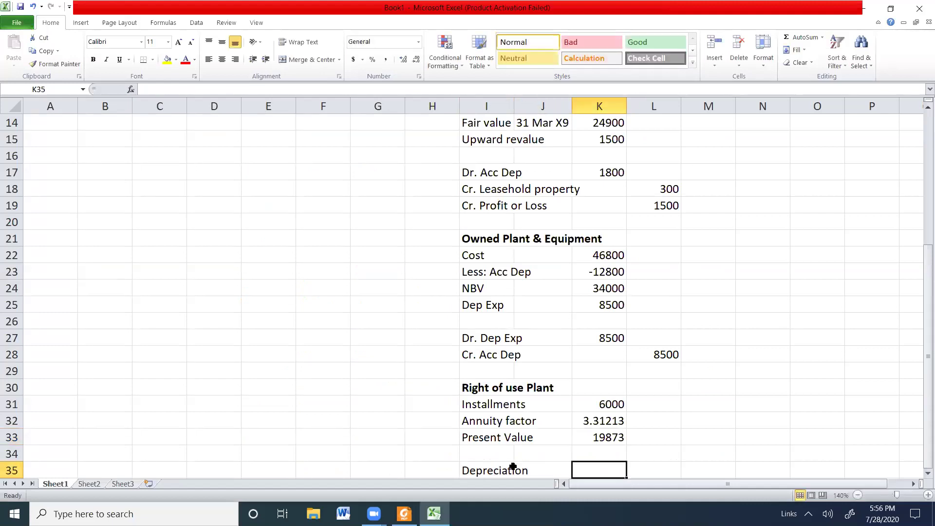
type("=20000")
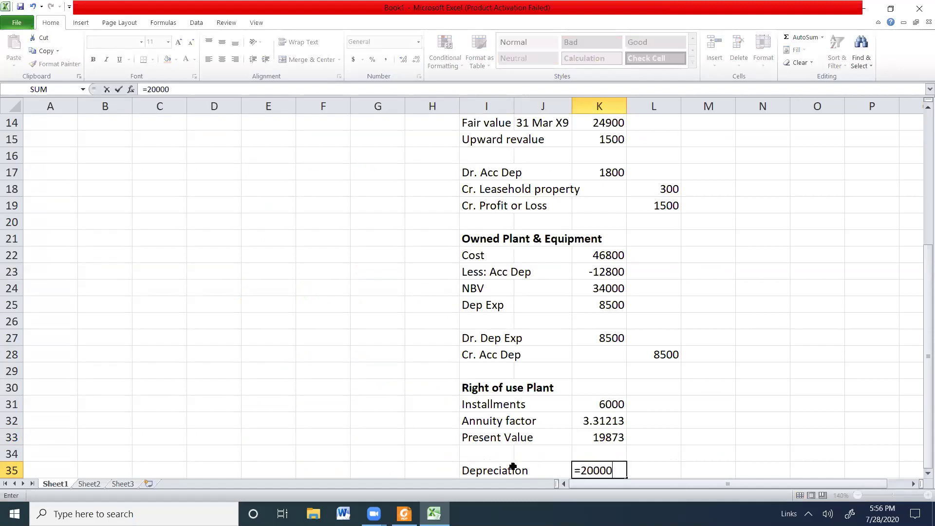
type("/4")
key("Return")
Step: Add an "Acc Dep" line in I36 with the formula =5000+5000 in K36
type("Acc Dep")
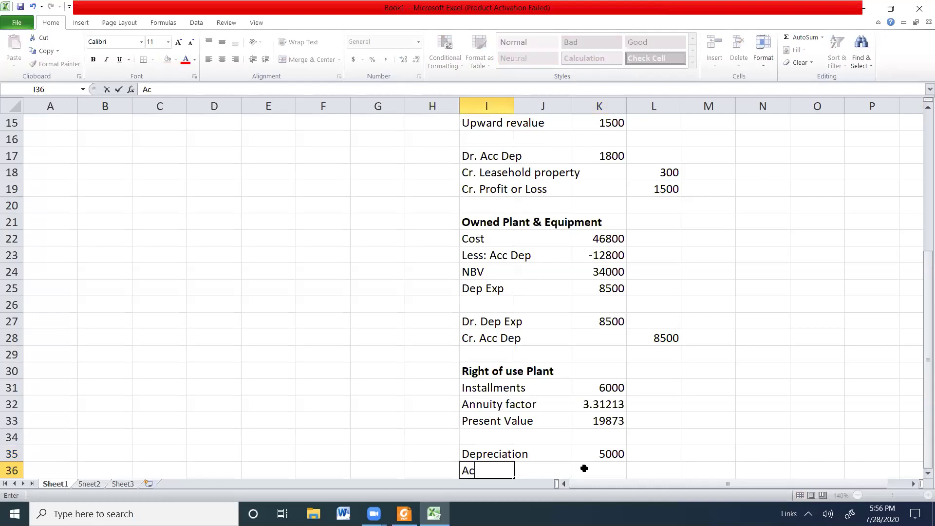
left_click(584, 468)
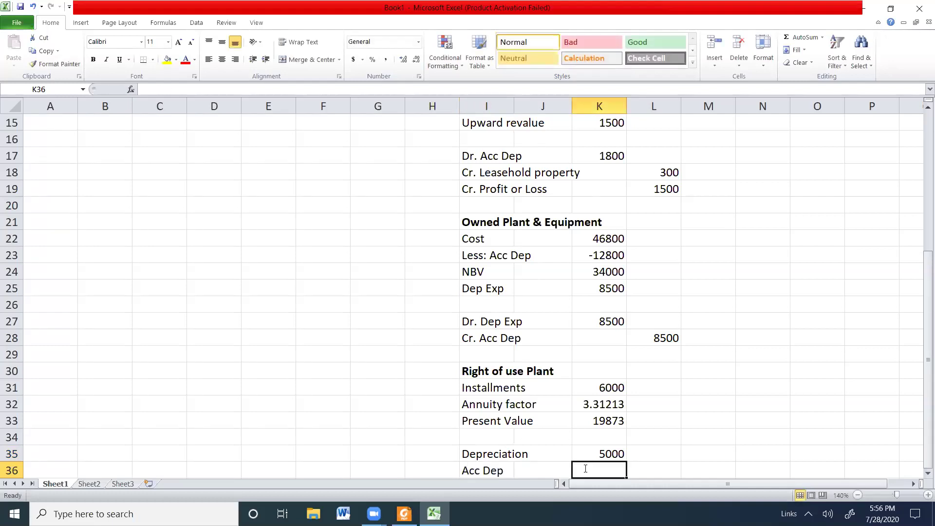
type("=5000+5000")
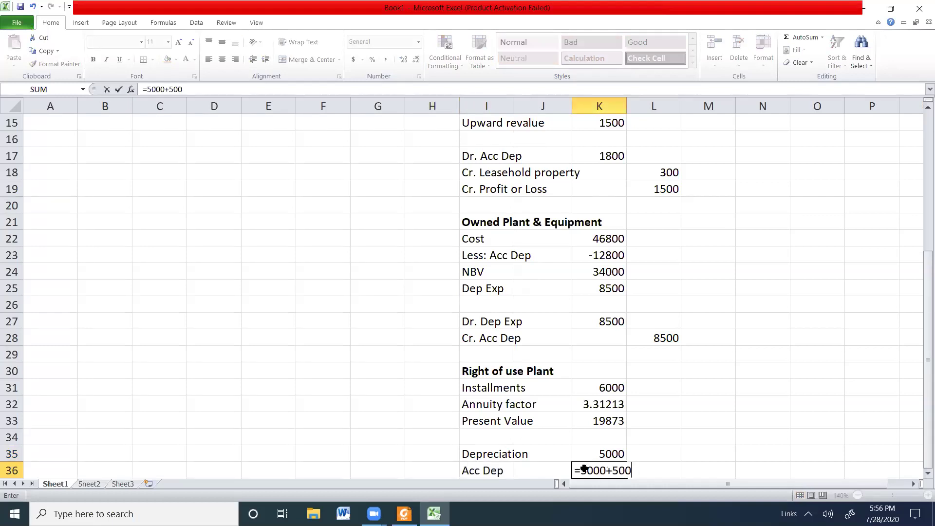
key("Return")
Step: Add an "NBV" line in I37 and calculate it in K37 as 20000 minus the accumulated depreciation in K36
type("NBV")
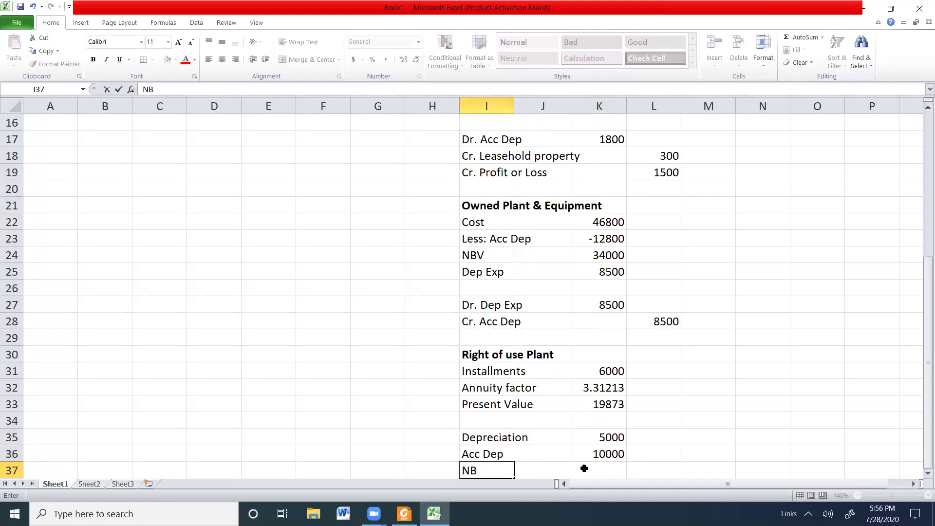
left_click(584, 468)
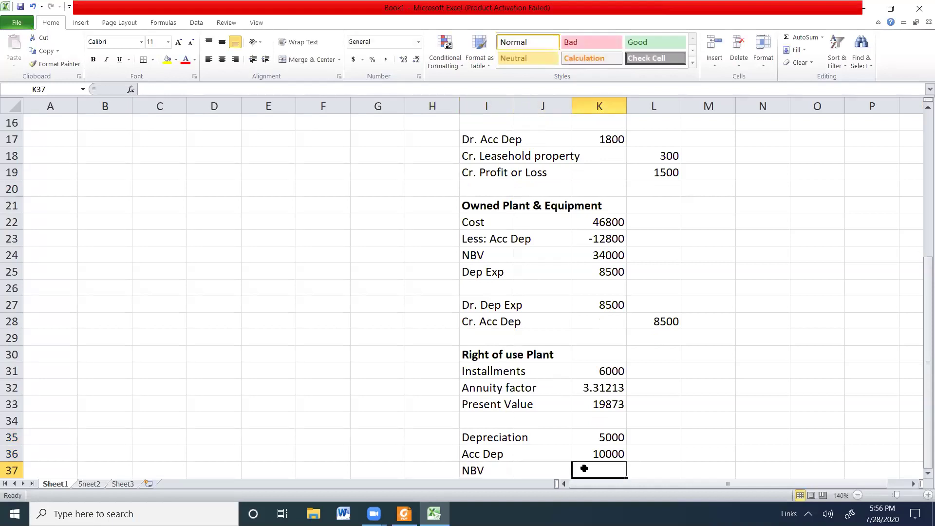
type("=20000-")
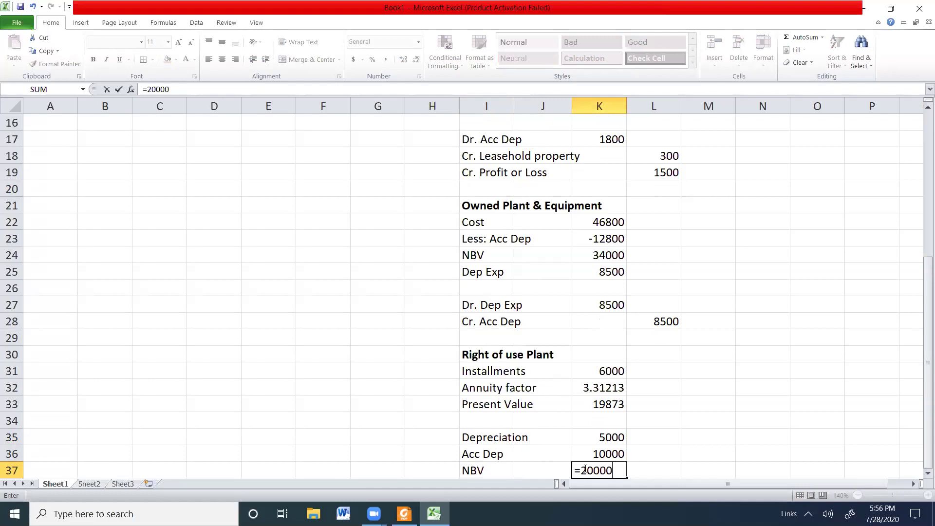
scroll(585, 469, "down", 7)
left_click(584, 468)
key("BackSpace")
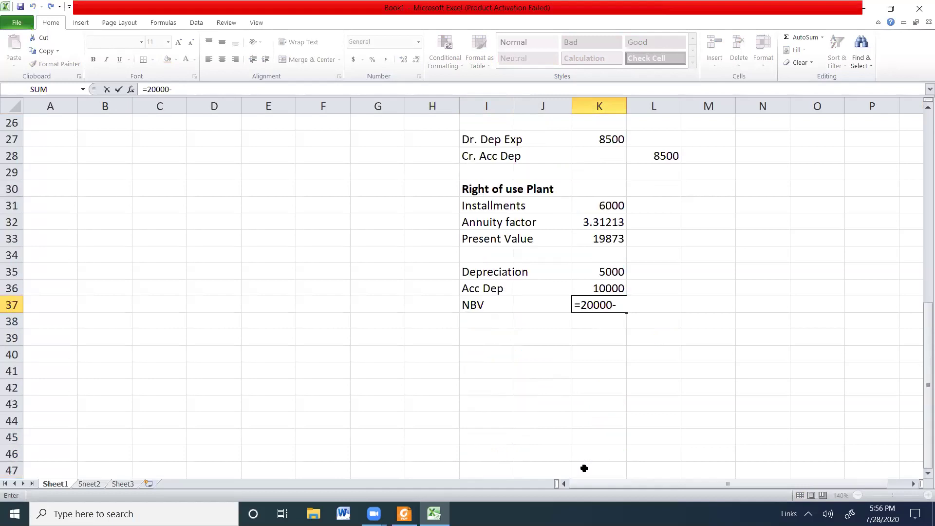
left_click(610, 292)
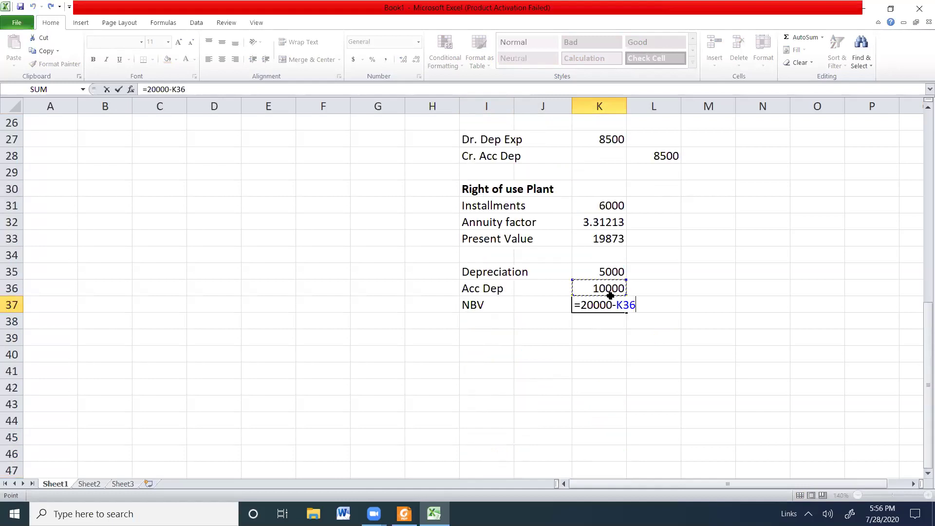
key("Return")
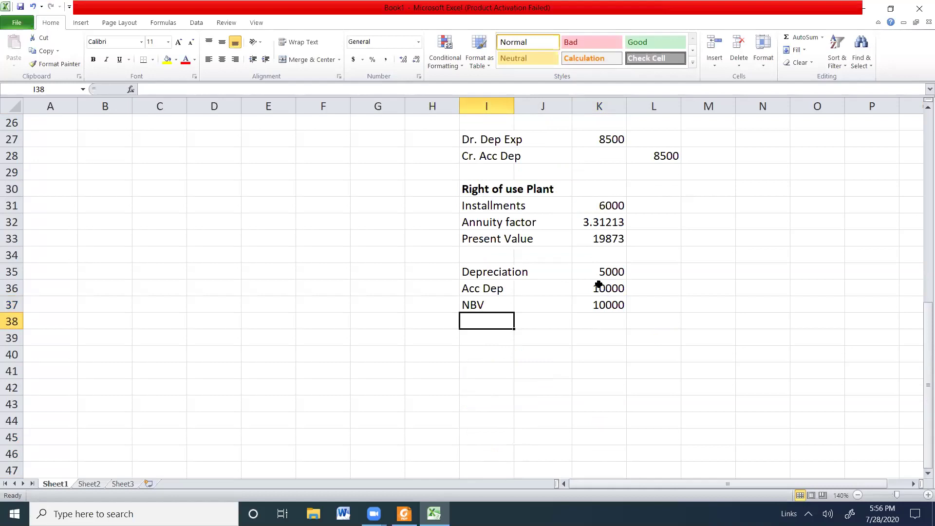
Step: Leave a blank row below the NBV and enter the debit "Dr. Dep Exp" in I39 with 5000 in K39
key("Down")
type("Dr. Dep Exp")
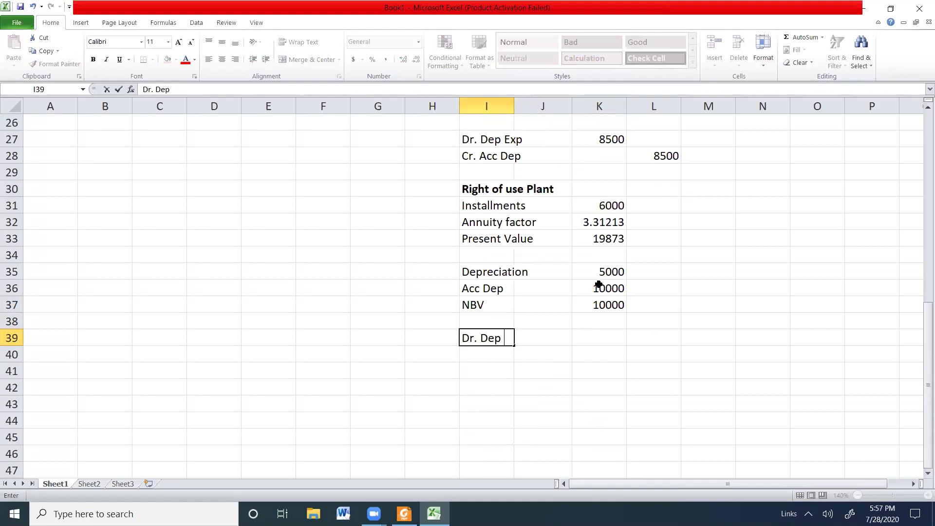
key("Tab")
key("Tab")
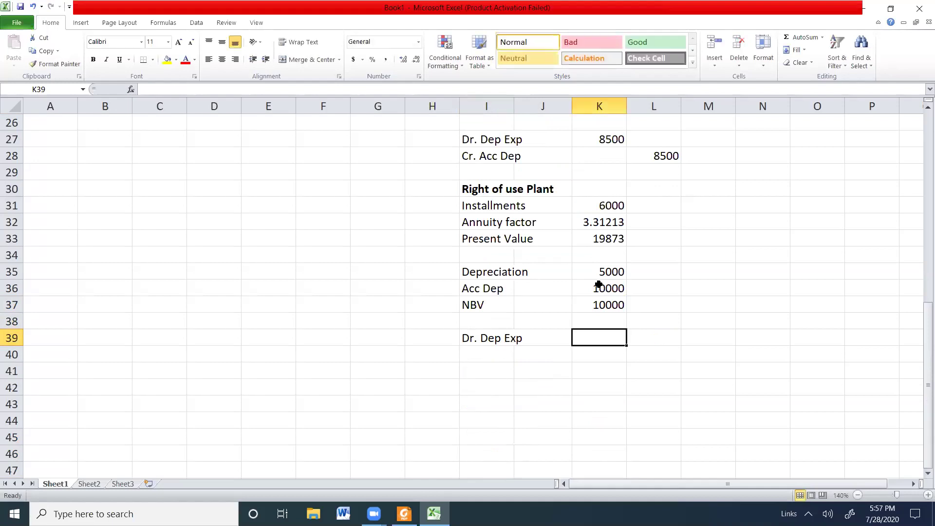
type("5000")
key("Return")
Step: Enter the matching credit "Cr. Acc Dep" in I40 with 5000 in L40
type("Cr. Acc Dep")
key("Tab")
key("Tab")
key("Tab")
type("500")
key("Return")
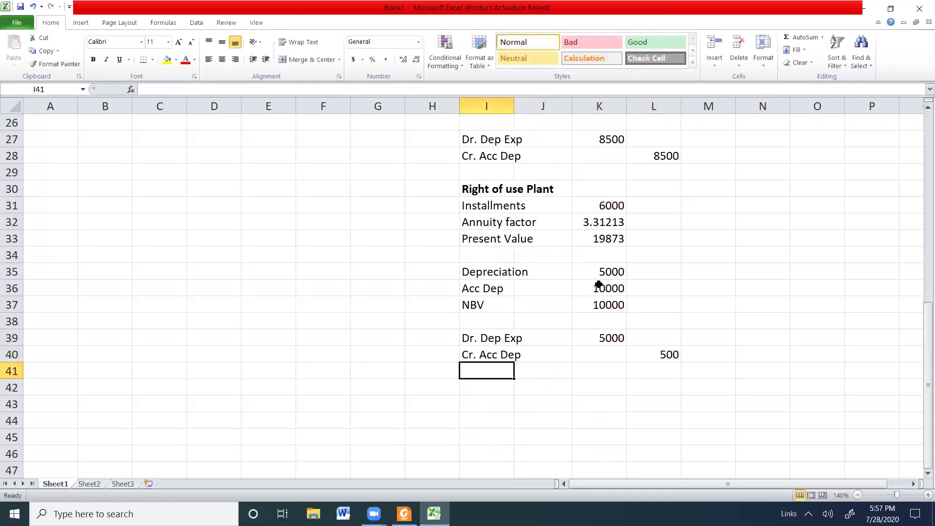
double_click(676, 355)
type("0")
key("Return")
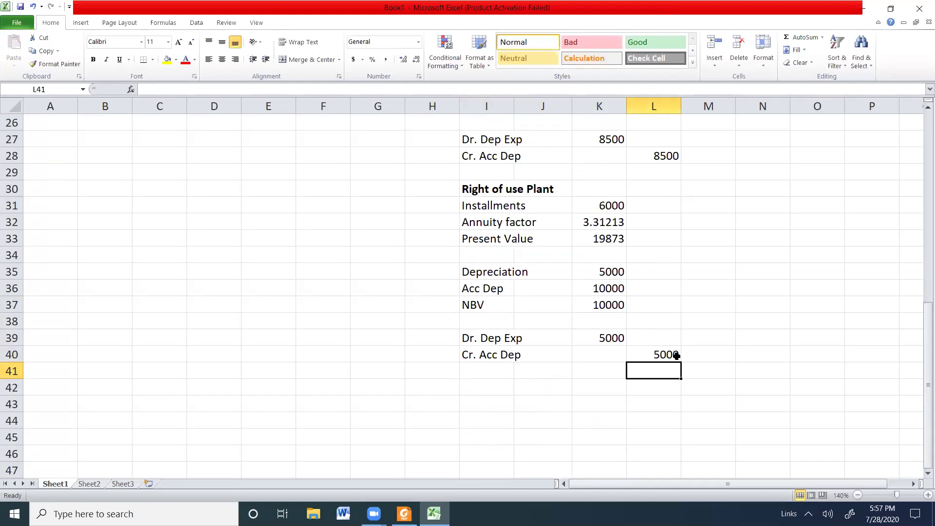
Step: Note "per annum" in L31 beside the installments amount
left_click(518, 206)
left_click(489, 205)
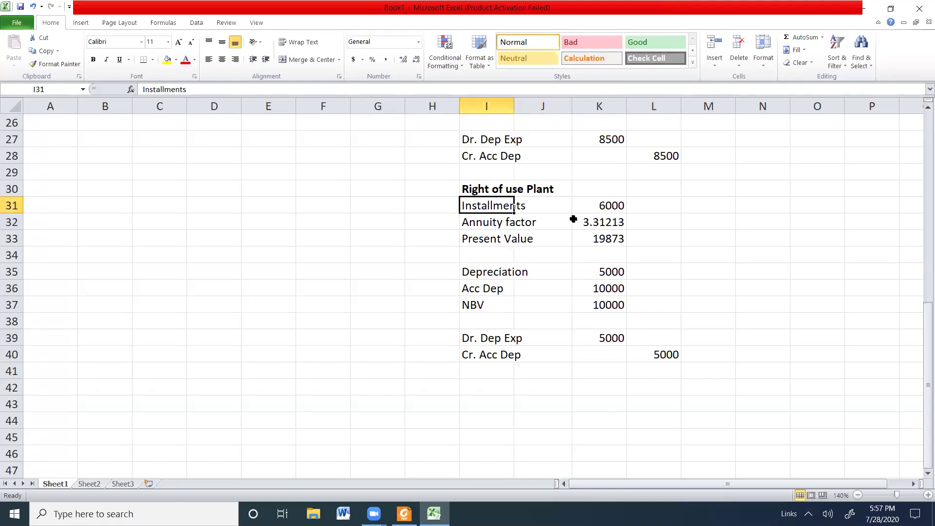
left_click(603, 206)
left_click(642, 211)
type("per annum")
key("Return")
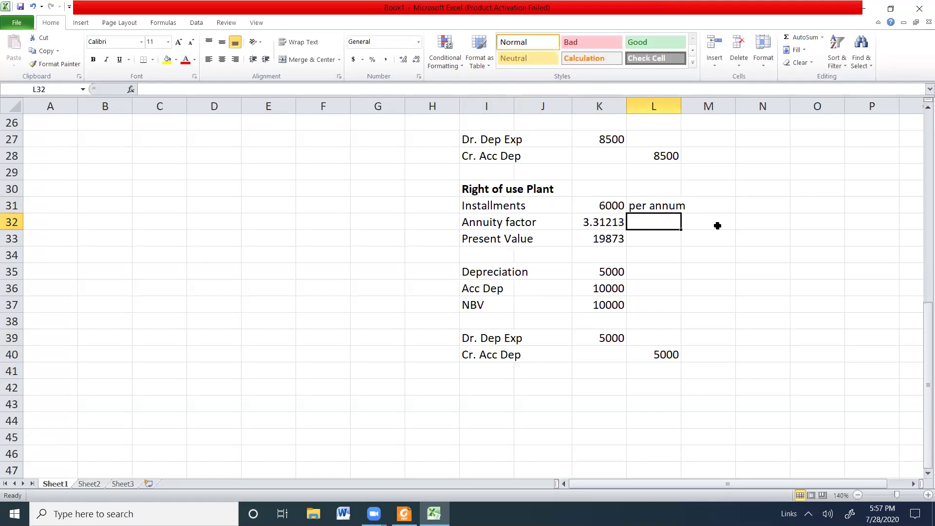
type("@8%")
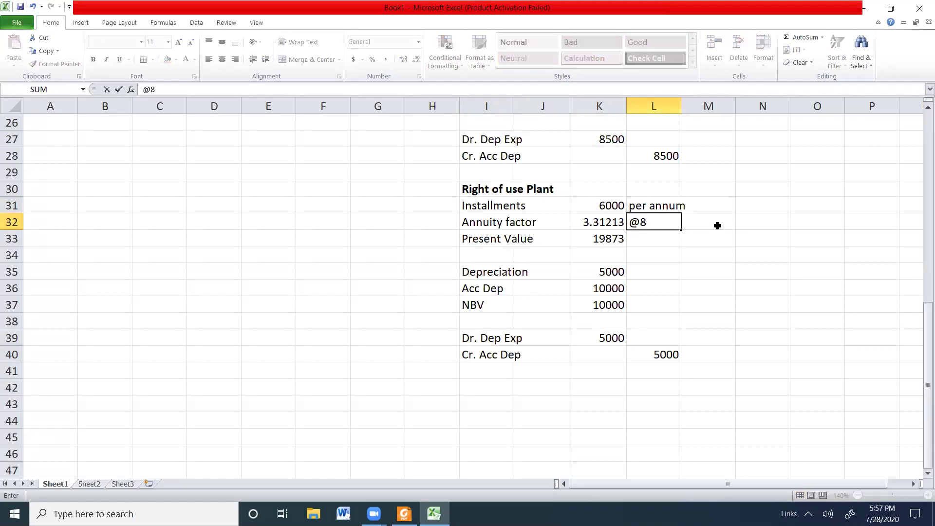
key("Return")
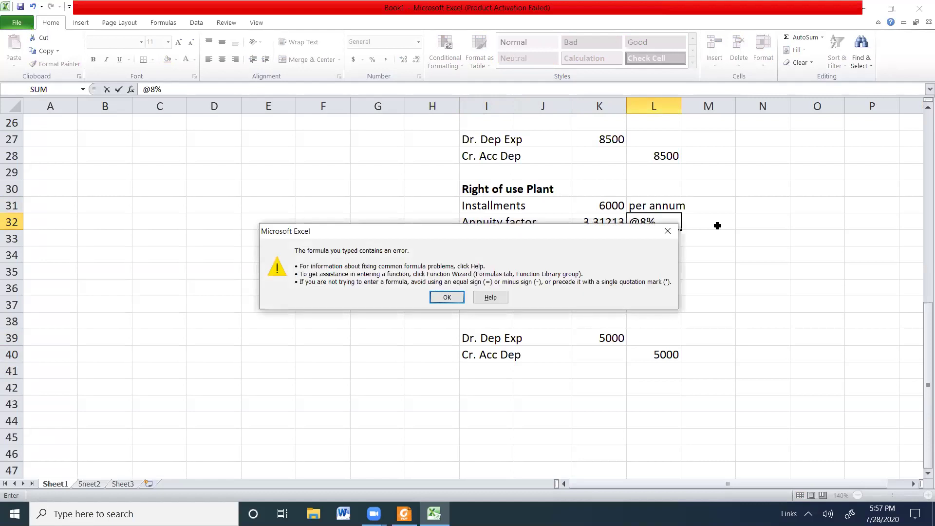
key("Return")
type("=")
left_click(713, 253)
key("Escape")
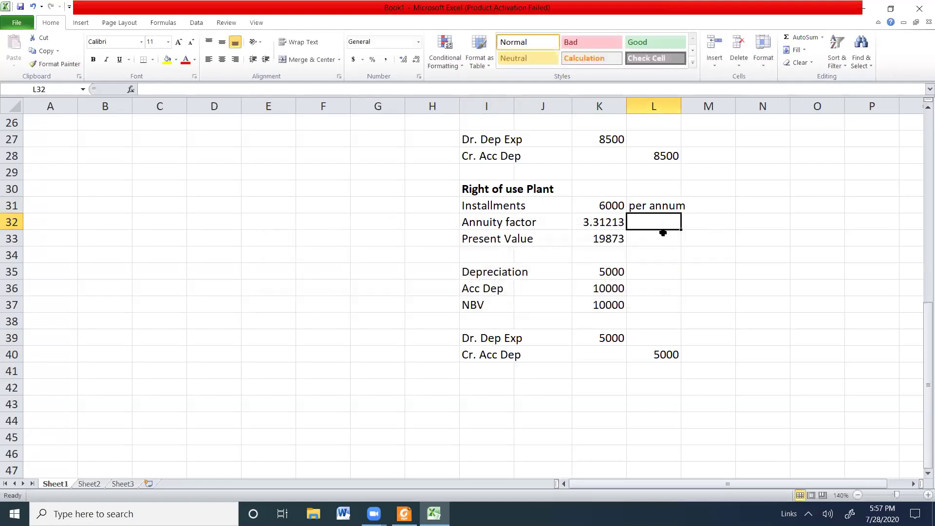
Step: Enter the interest rate 8% in L32 beside the annuity factor
key("BackSpace")
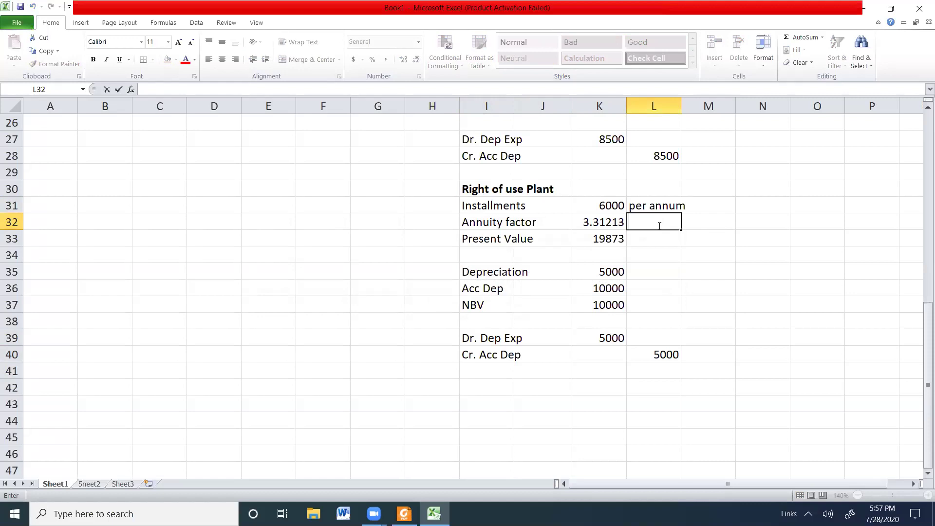
type("8%")
key("Return")
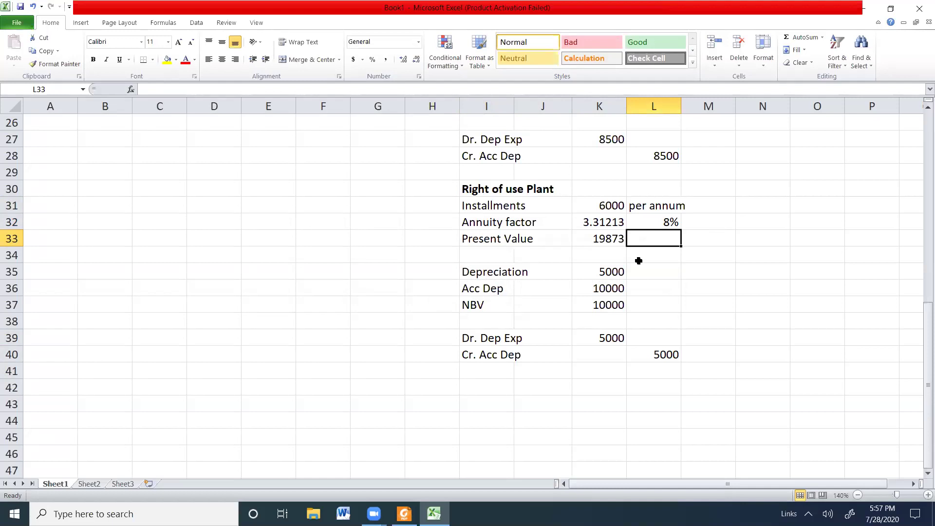
Step: Add a "Right of use asset" line in I34 with 20000 in K34, directly below the present value
left_click(613, 241)
left_click(648, 244)
left_click(495, 259)
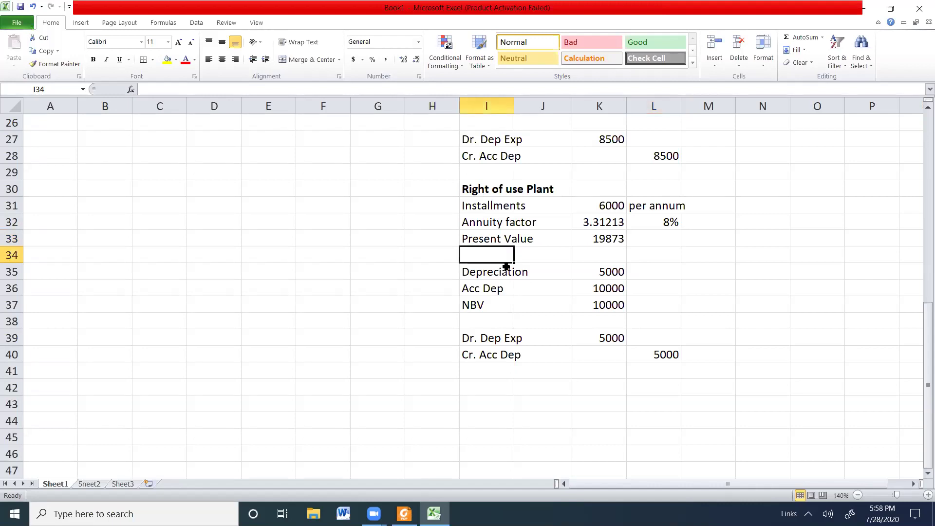
type("Righ")
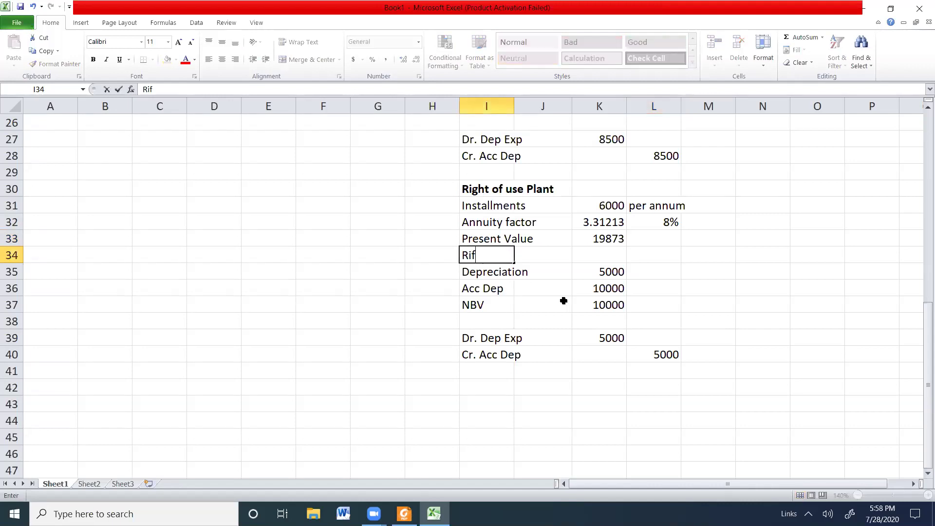
type("t of use asset")
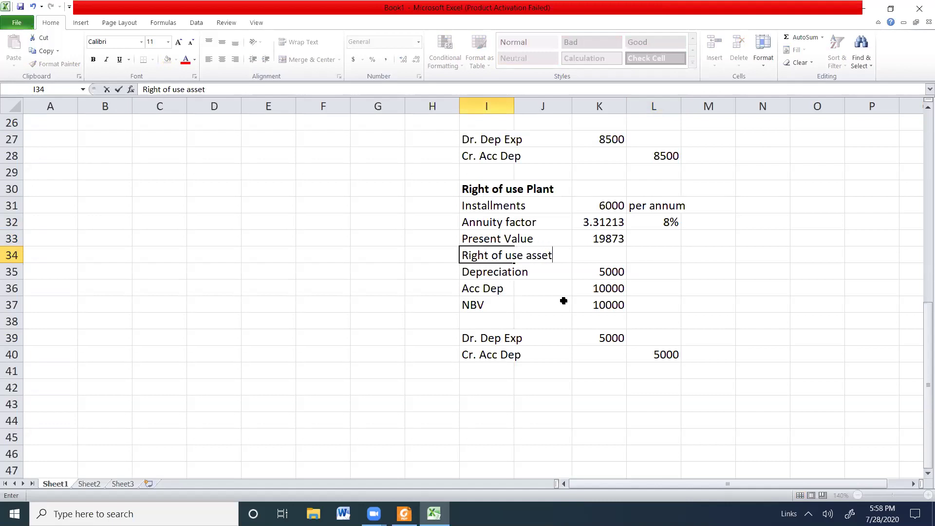
key("Right")
key("Right")
type("20000")
key("Return")
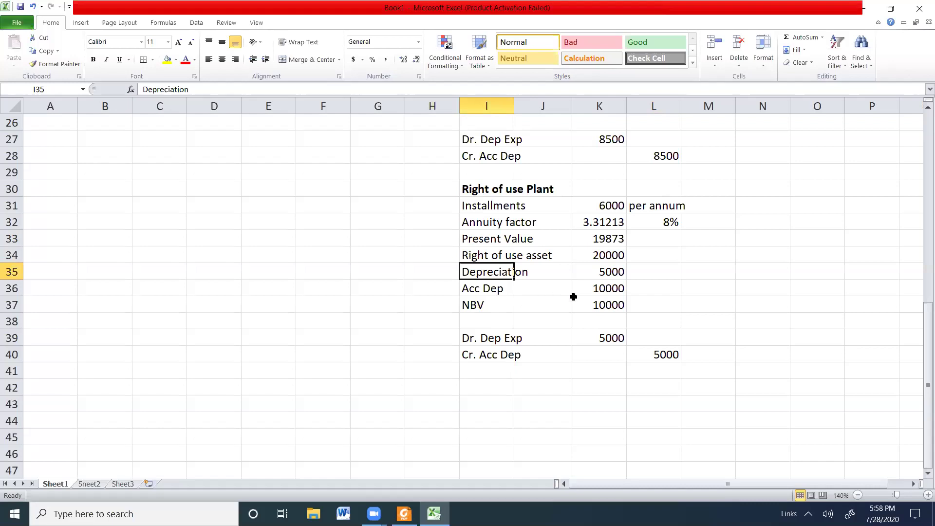
Step: Make the "Right of use asset" line in I34:K34 bold
left_click_drag(488, 254, 599, 256)
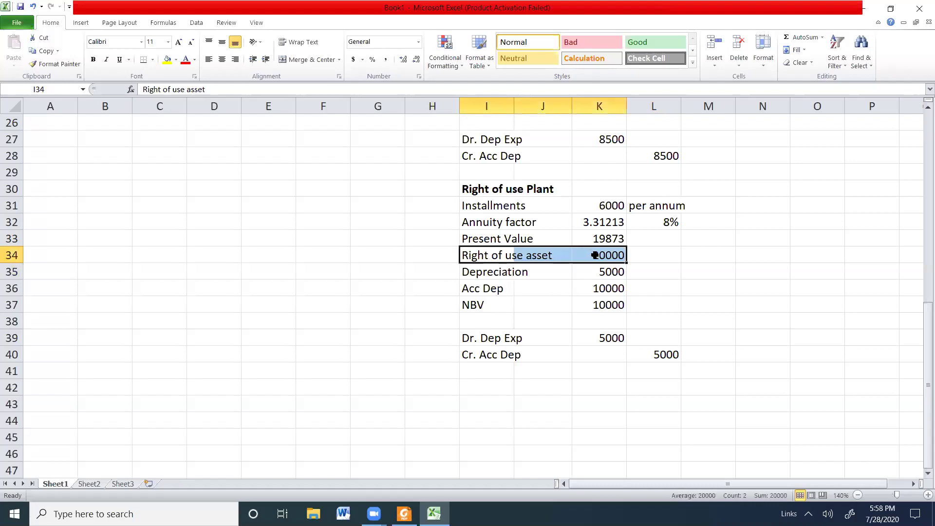
key("ctrl+b")
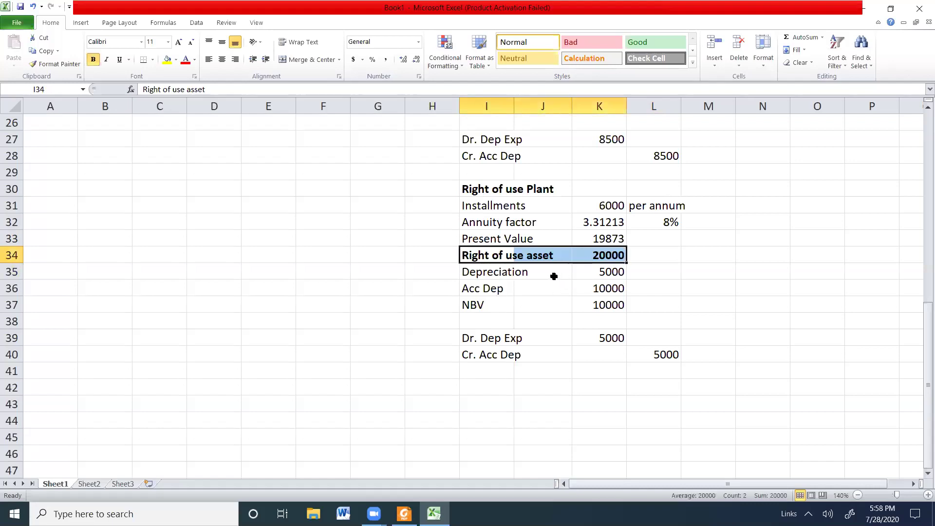
key("Down")
key("Down")
key("Down")
Step: Extend the depreciation label in I35 to read "Depreciation for year"
left_click(492, 276)
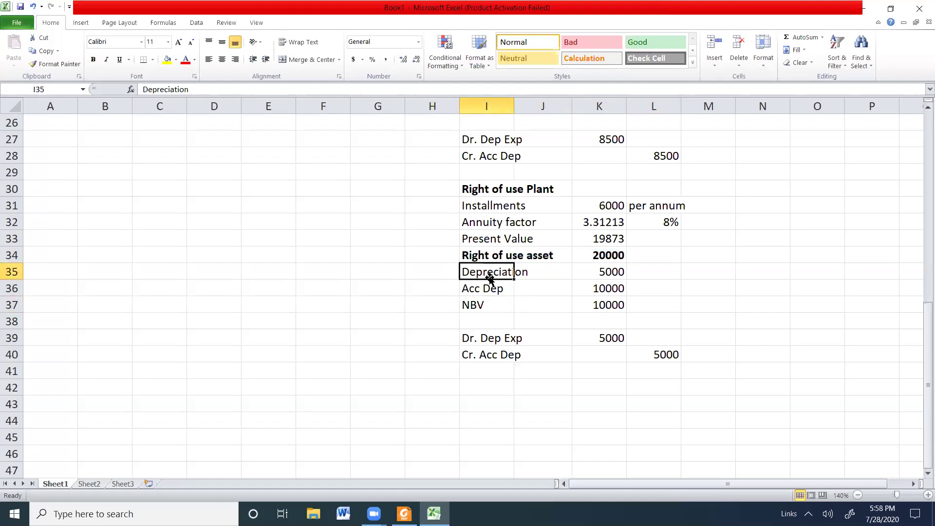
double_click(493, 275)
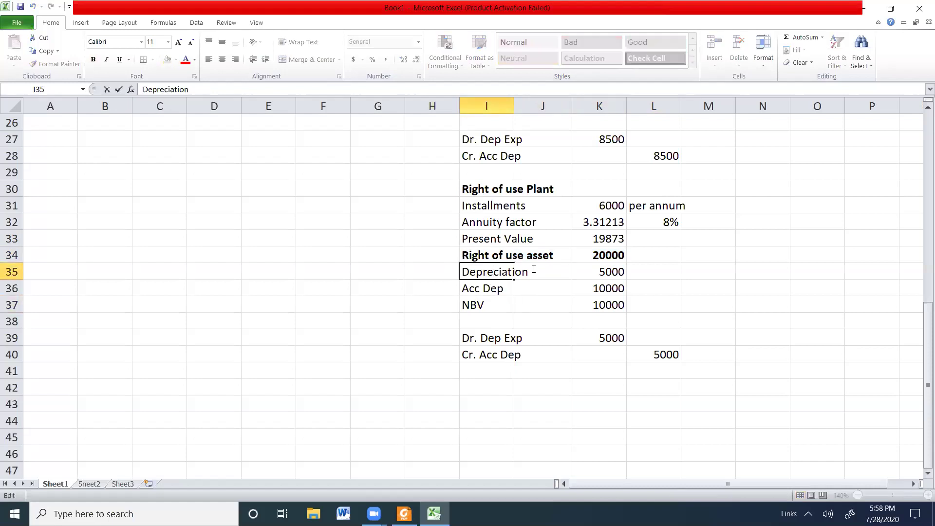
type("for year")
key("Return")
Step: Calculate the plant's NBV in K37 as the right of use asset minus accumulated depreciation, =K34-K36
left_click(593, 279)
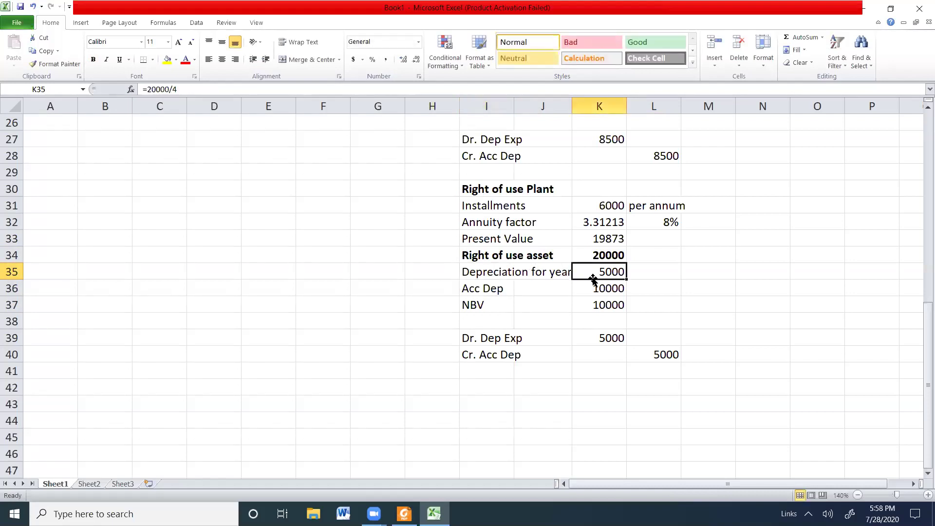
left_click(479, 291)
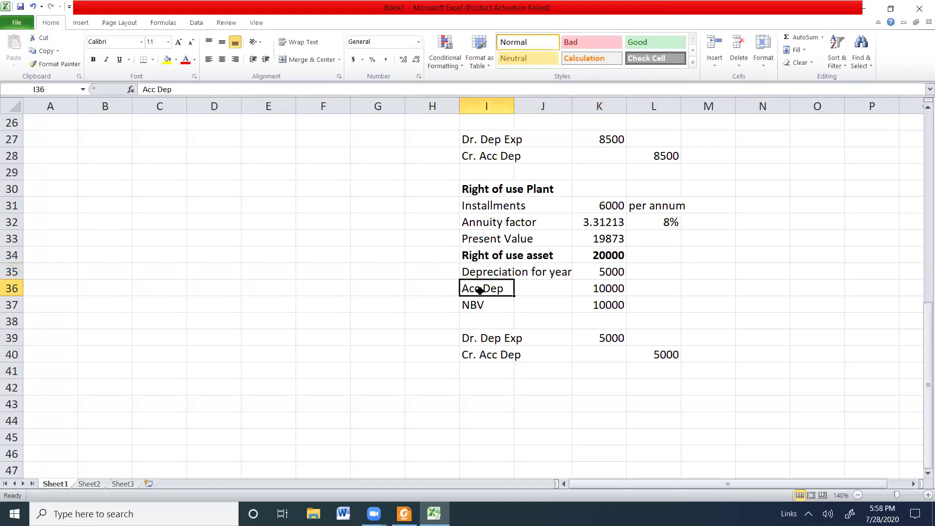
left_click(603, 292)
left_click(485, 306)
left_click(610, 304)
type("=")
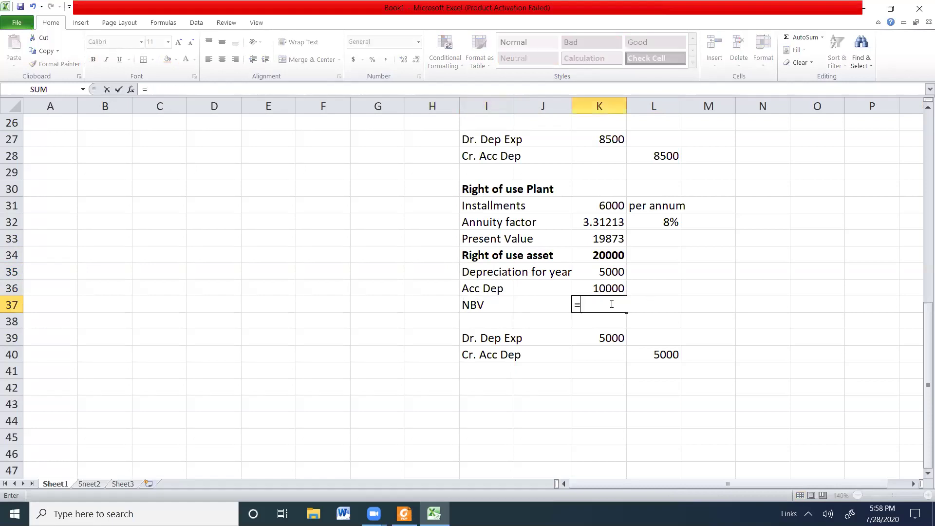
left_click(581, 251)
type("-")
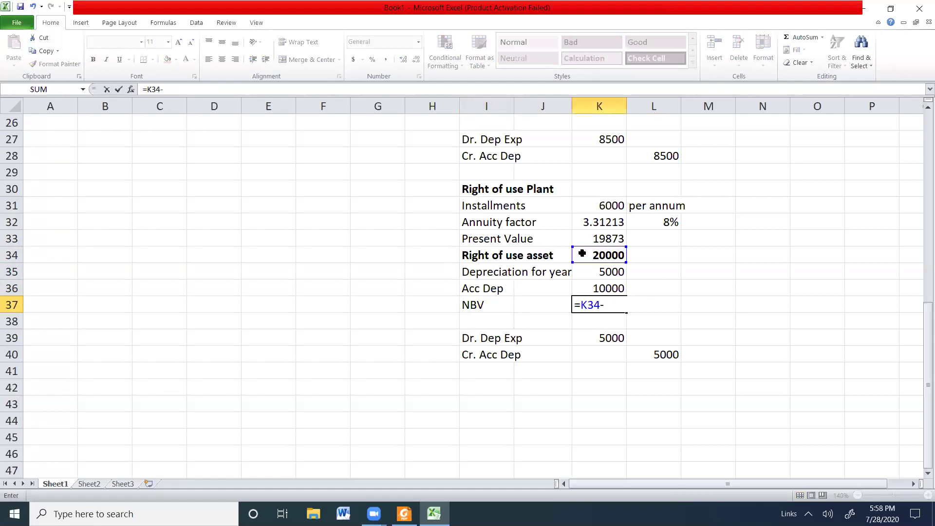
left_click(593, 287)
key("Return")
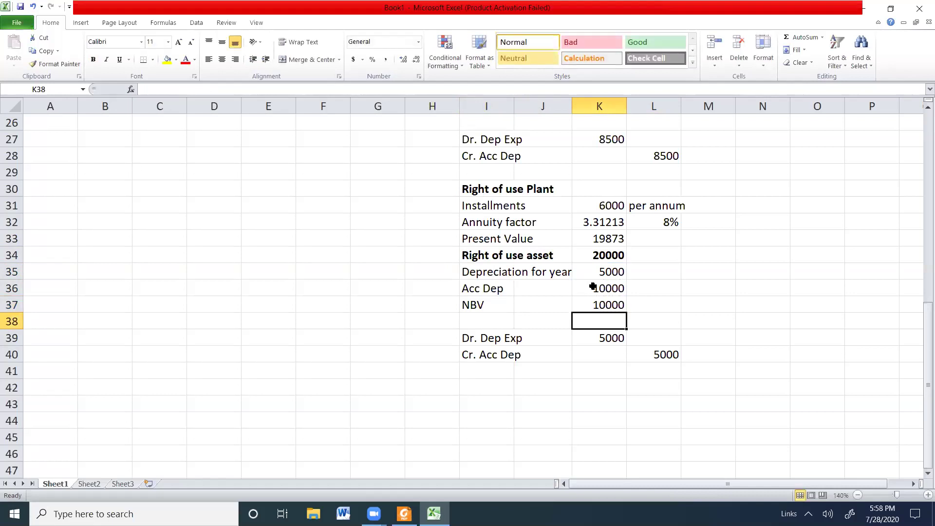
Step: Format the NBV in K37 with a thousands separator and no decimals, and make it bold
left_click(594, 305)
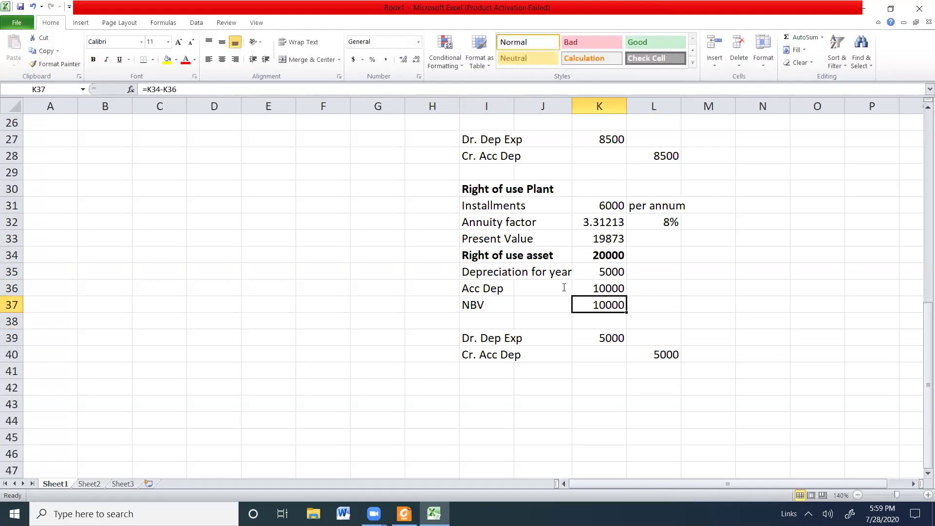
left_click(383, 60)
left_click(410, 60)
left_click(410, 60)
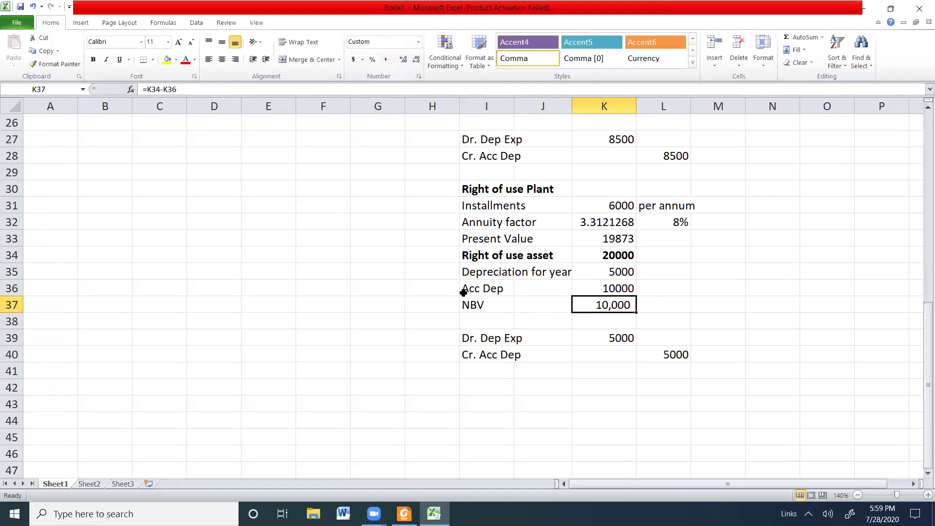
key("ctrl+b")
Step: Add a bold "Lease liability" heading in I42 below the depreciation journal entry
left_click(465, 392)
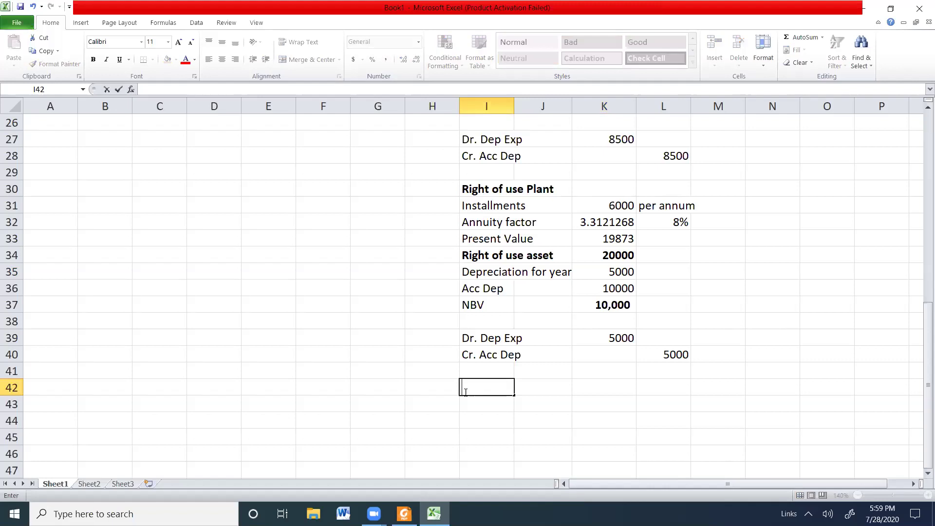
key("ctrl+b")
type("Lease liability")
key("Return")
Step: Enter the lease table headers B/D, Interest, Installment, CRP and C/D across I43:M43
type("B/D")
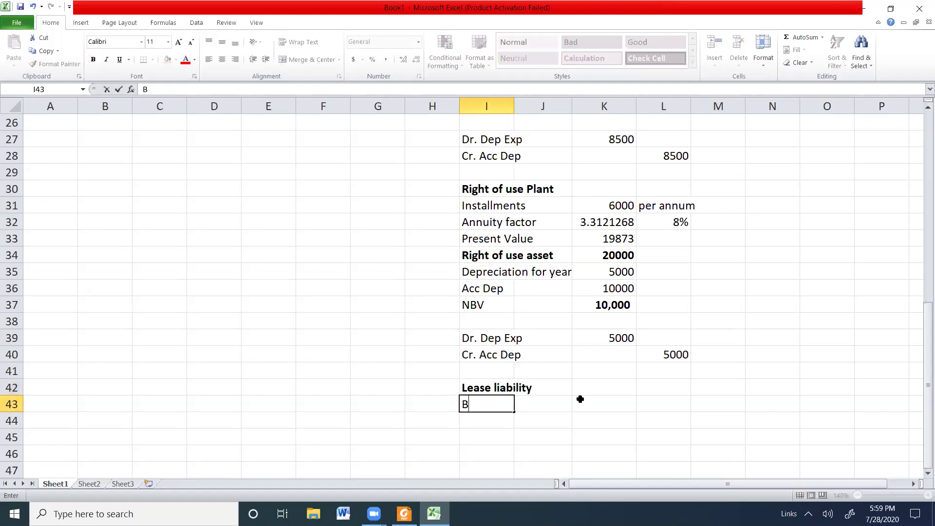
key("Tab")
type("Omi")
key("BackSpace")
key("BackSpace")
key("BackSpace")
type("Interest")
key("Tab")
type("Installem")
key("BackSpace")
key("BackSpace")
type("ment")
key("Tab")
type("CRP")
key("Tab")
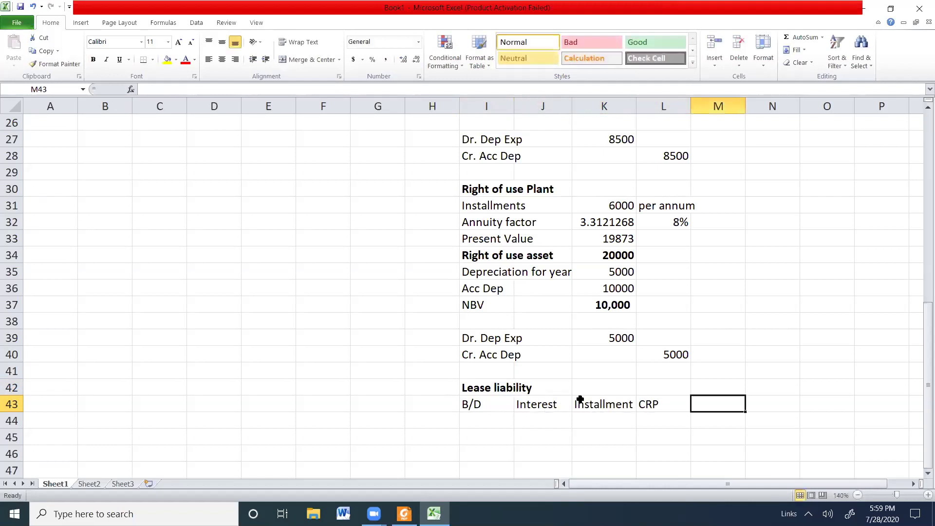
type("C")
key("BackSpace")
type("C.d")
key("BackSpace")
key("BackSpace")
type("/D")
key("Return")
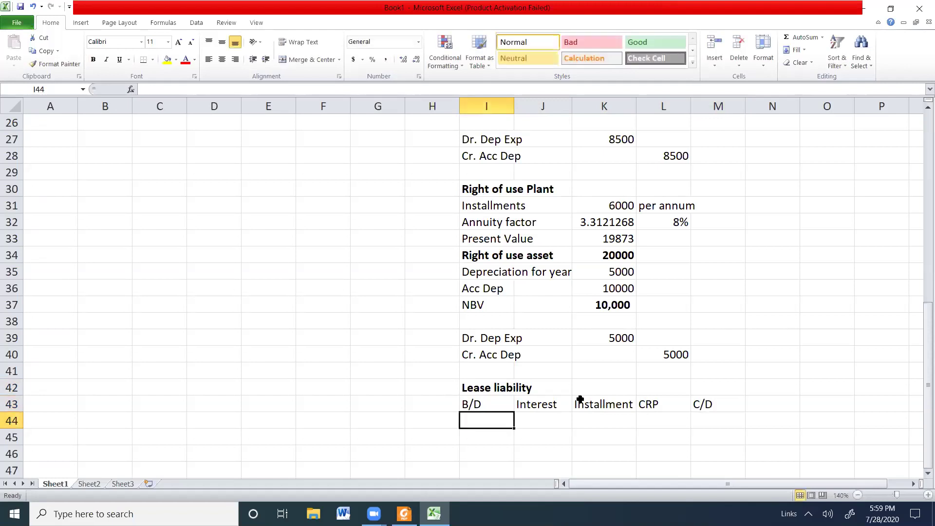
Step: Link the first B/D balance in I44 to the present value in K33, and give K33 a thousands separator
type("=")
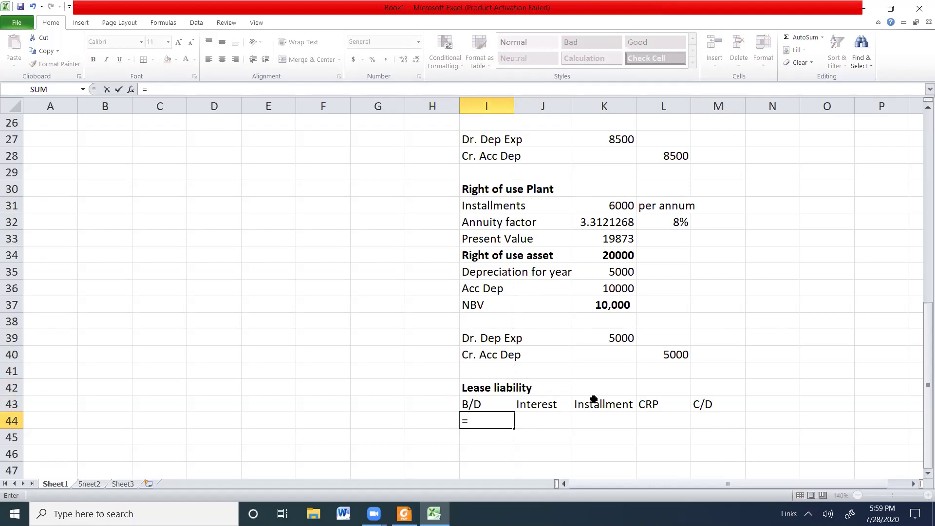
left_click(616, 239)
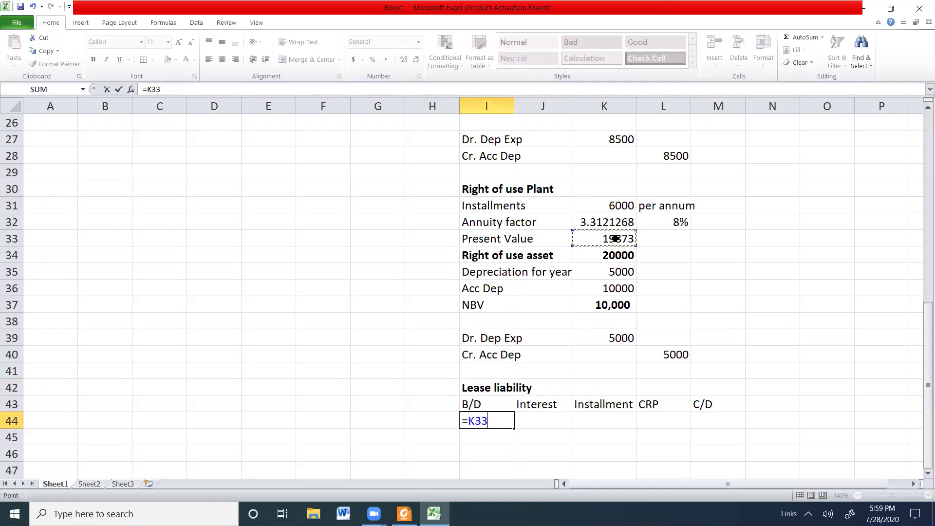
key("Return")
left_click(605, 237)
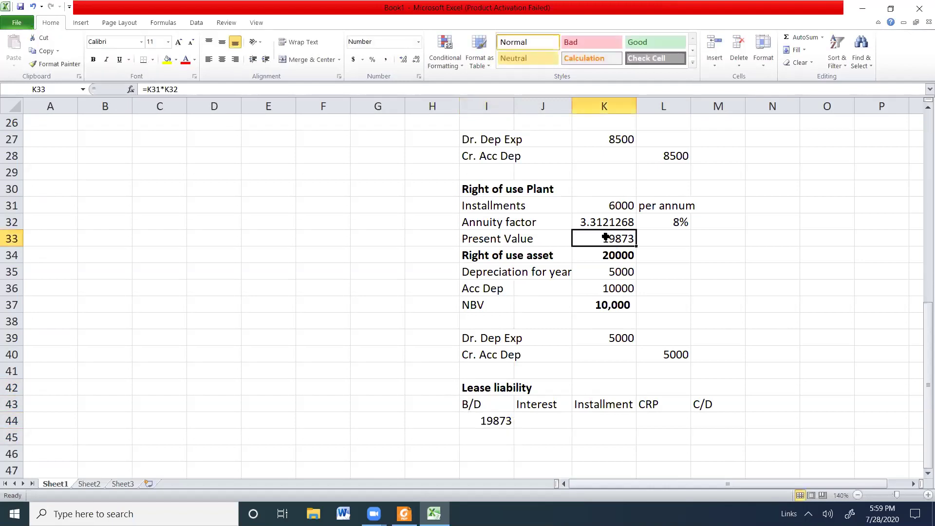
left_click(386, 59)
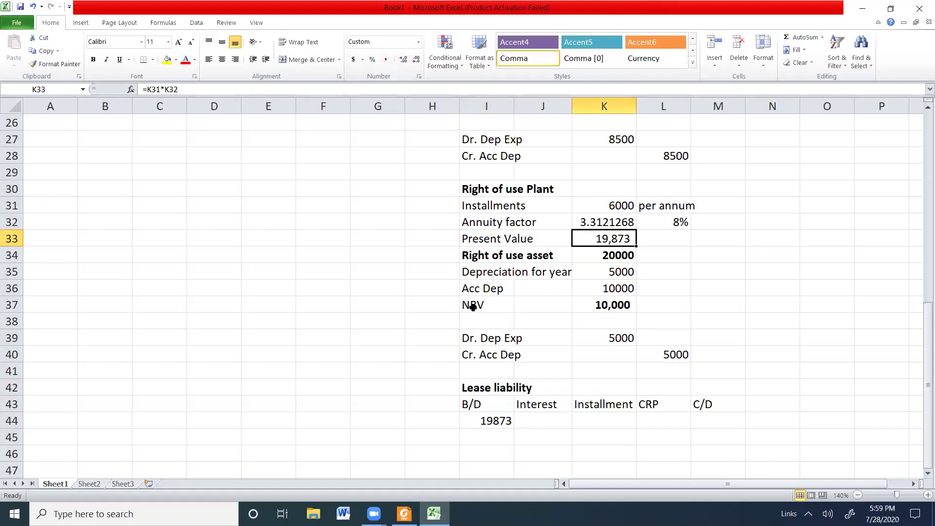
Step: Calculate the first year's interest in J44 as 8% of the opening balance, =I44*.08
left_click(533, 422)
type("=")
left_click(465, 422)
type("*.08")
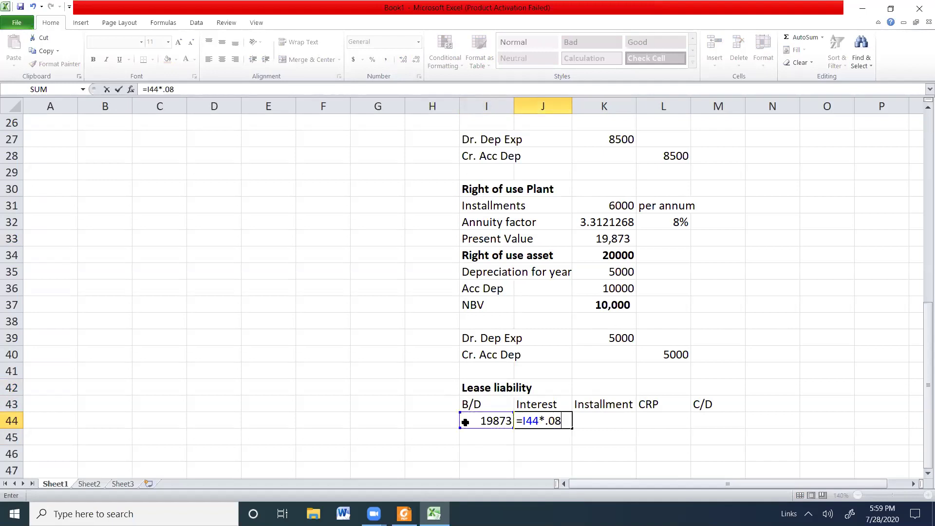
key("Return")
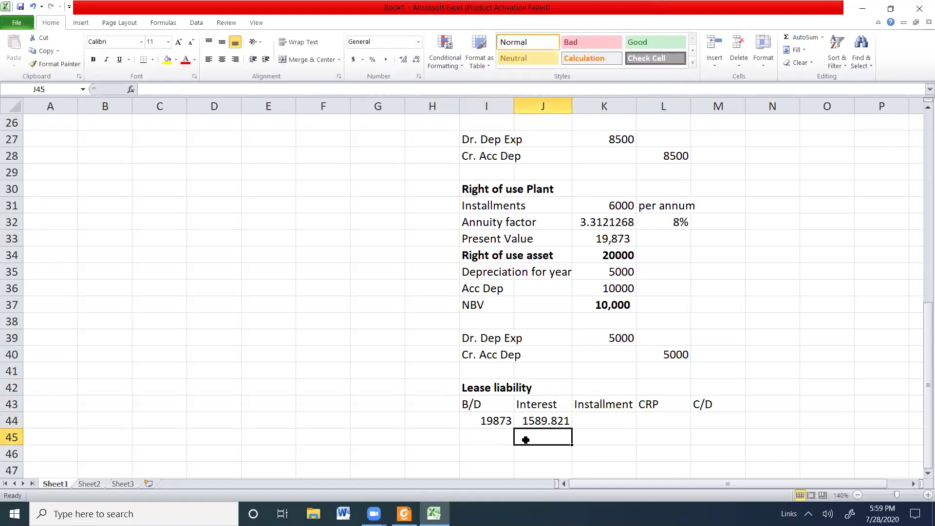
Step: Enter the 6000 installment in K44 and calculate the CRP in L44 as installment minus interest, =K44-J44
left_click(597, 421)
type("6000")
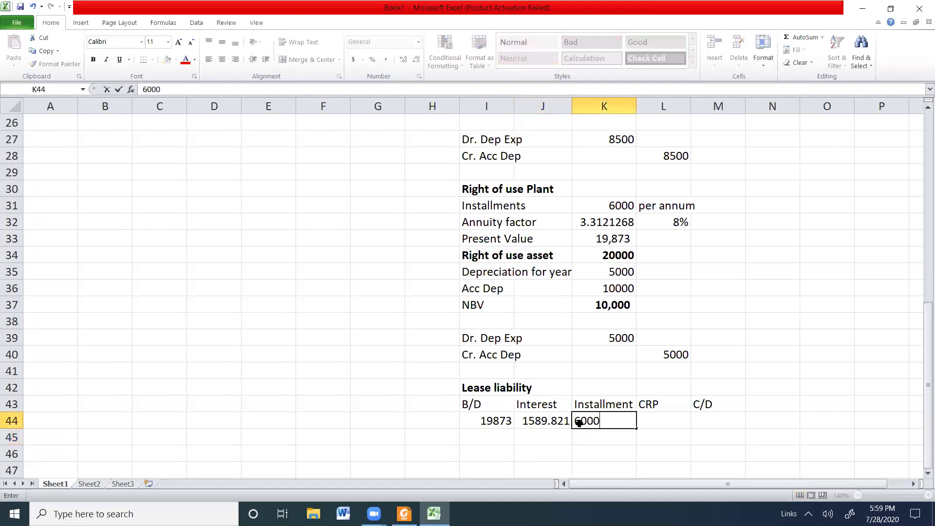
key("Return")
left_click(660, 415)
type("=")
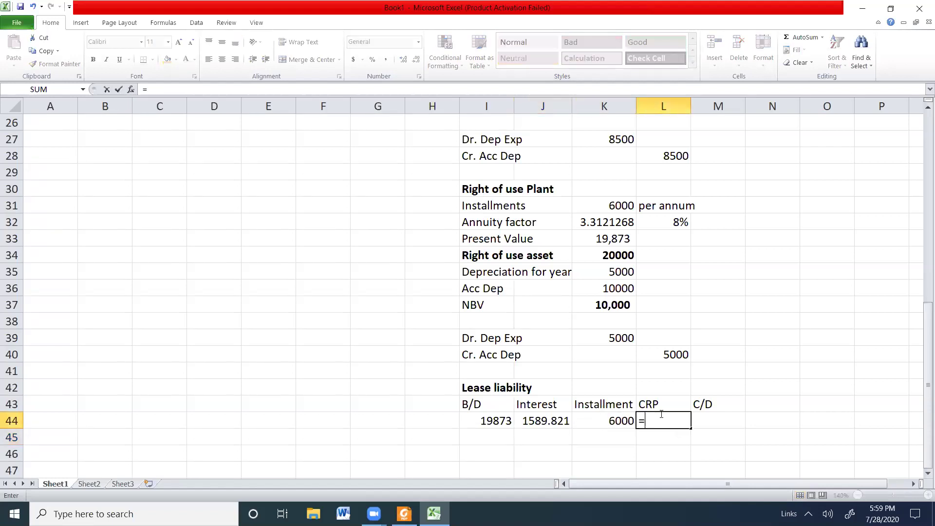
left_click(626, 421)
type("-")
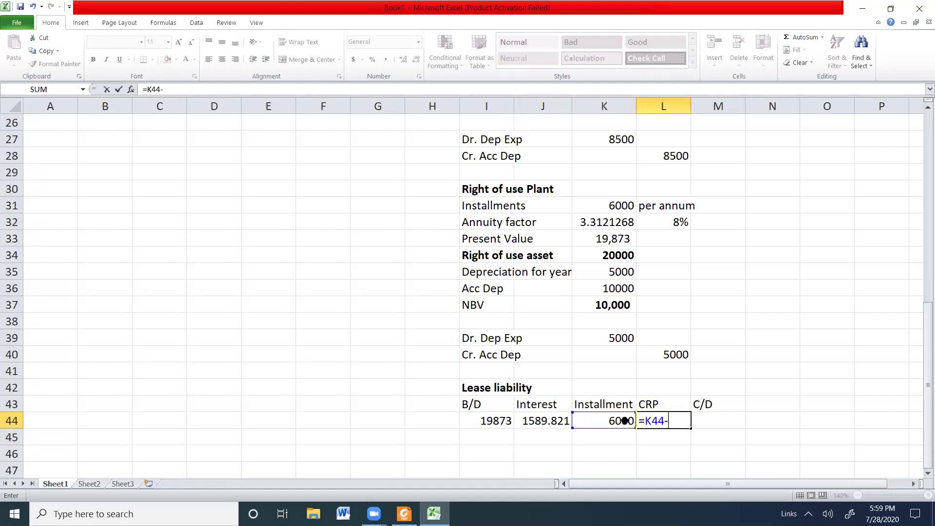
left_click(535, 421)
key("Return")
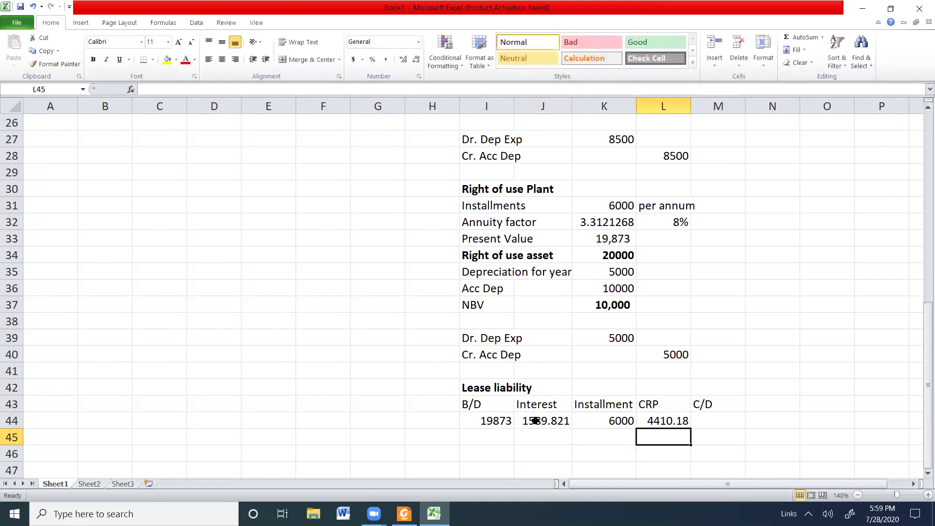
Step: Calculate the first year's C/D balance in M44 as B/D minus CRP, =I44-L44
left_click(714, 417)
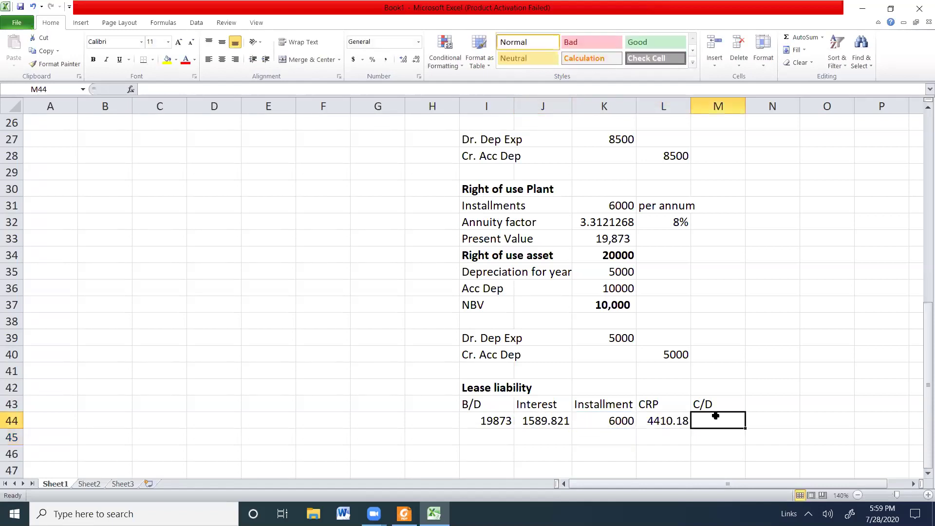
type("=")
left_click(488, 424)
type("-")
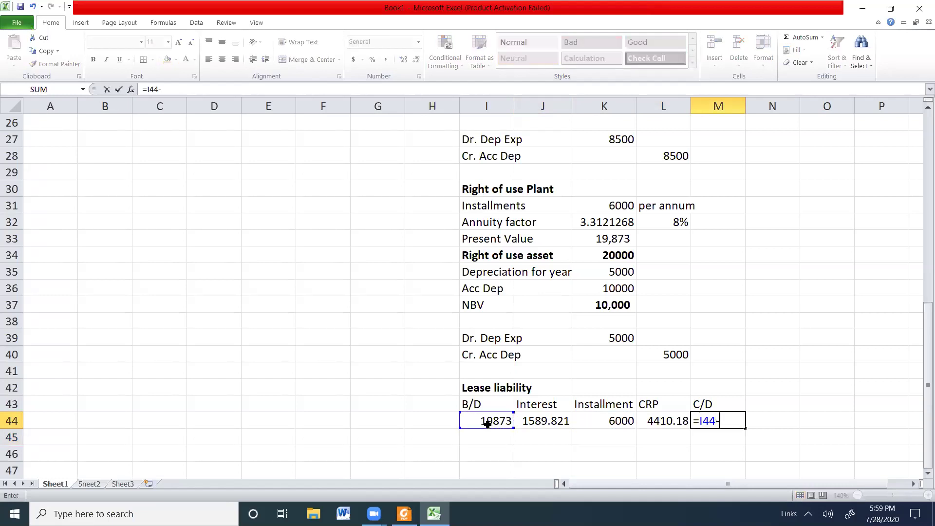
left_click(668, 419)
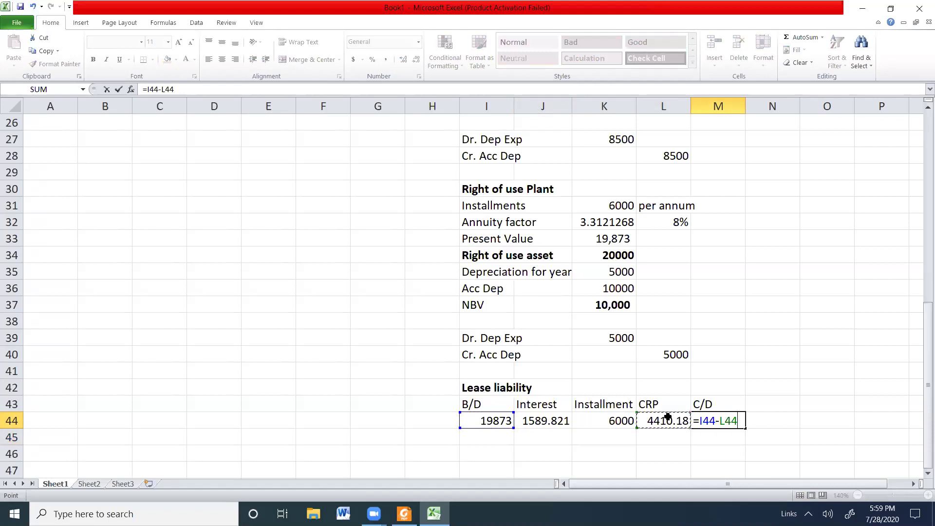
key("Return")
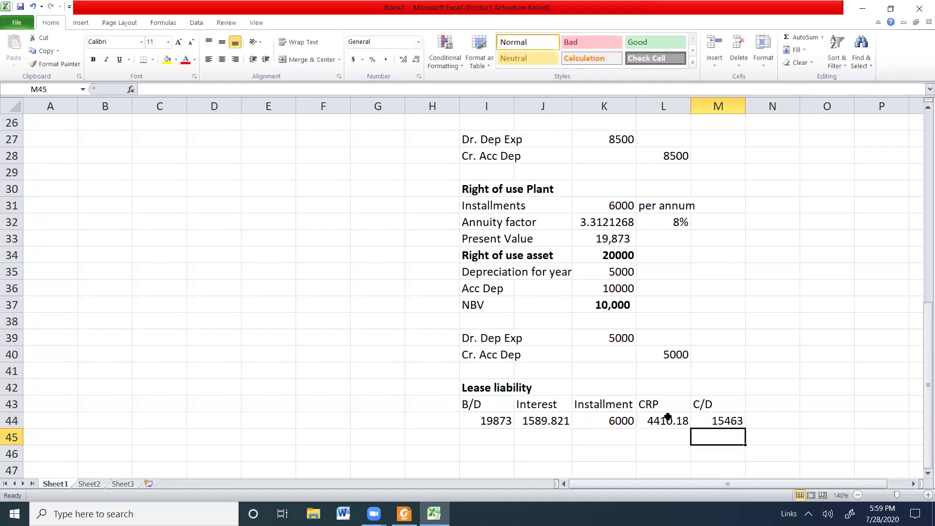
Step: Label the first lease row 20X8 in H44 and add the column header "March" in H43
left_click(438, 416)
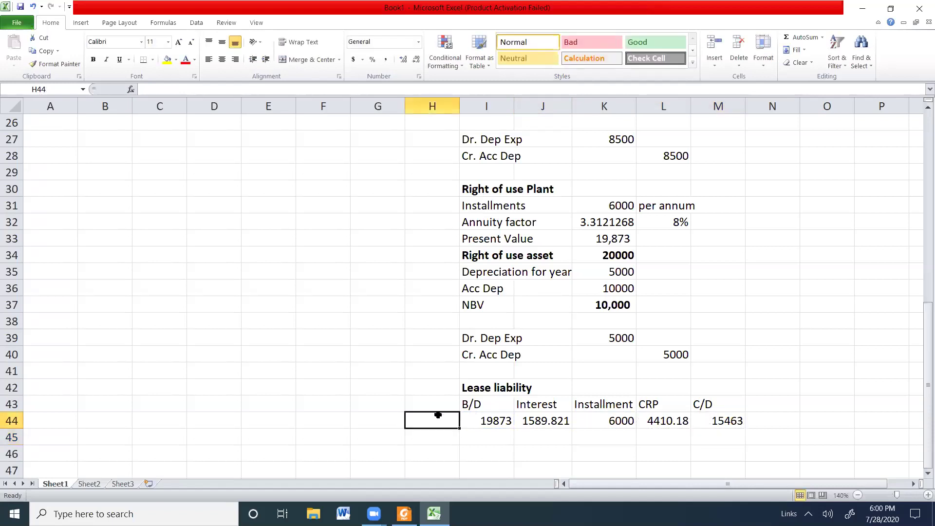
type("20X8")
key("Return")
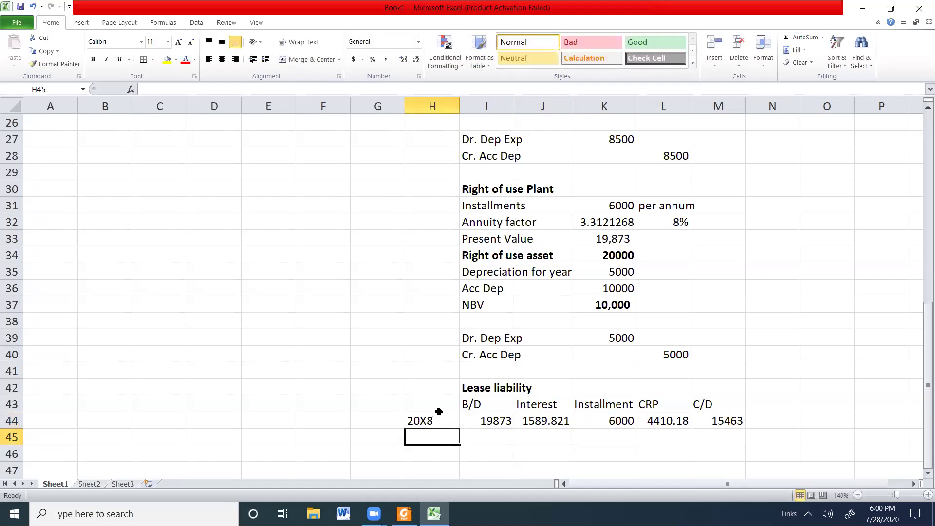
left_click(436, 407)
type("March")
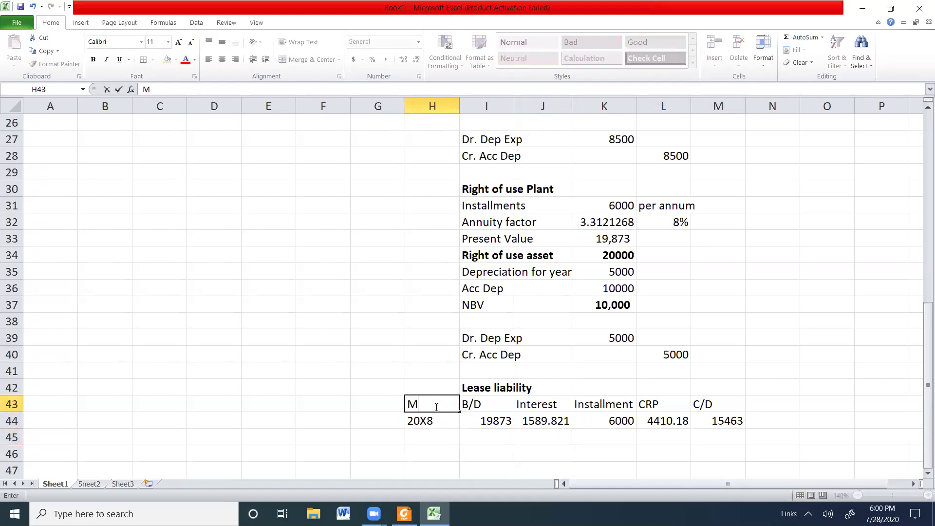
key("Return")
key("Return")
Step: Start a 20X9 row in H45 and link its B/D balance in I45 to the 20X8 closing balance in M44
type("20")
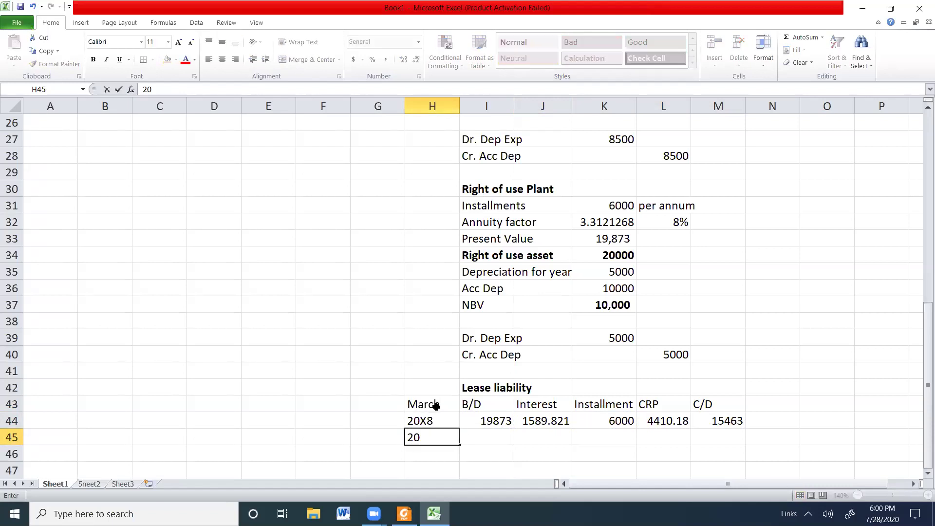
type("X9")
key("Tab")
type("=")
left_click(711, 422)
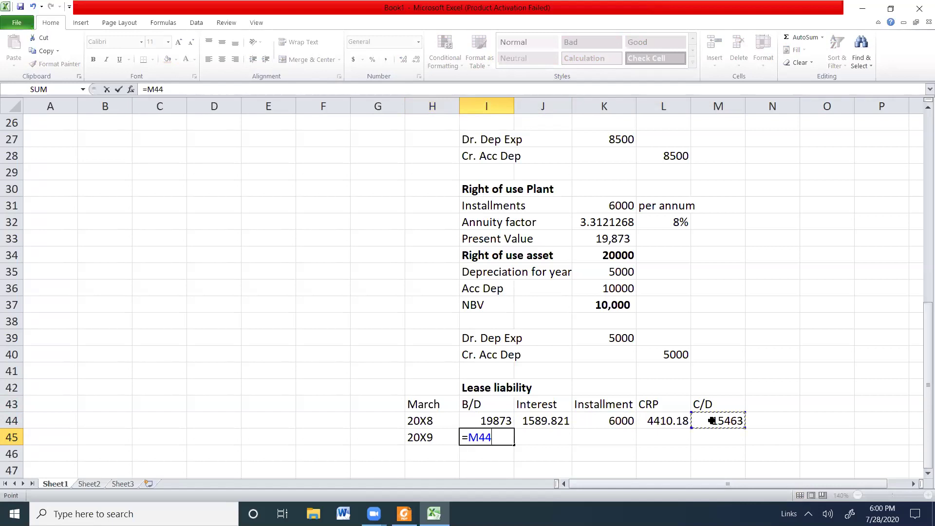
key("Return")
Step: Calculate the 20X9 interest in J45 as 8% of its opening balance, =I45*.08
left_click(562, 442)
type("=")
left_click(487, 437)
type("*008")
key("BackSpace")
key("BackSpace")
type(".08")
key("Return")
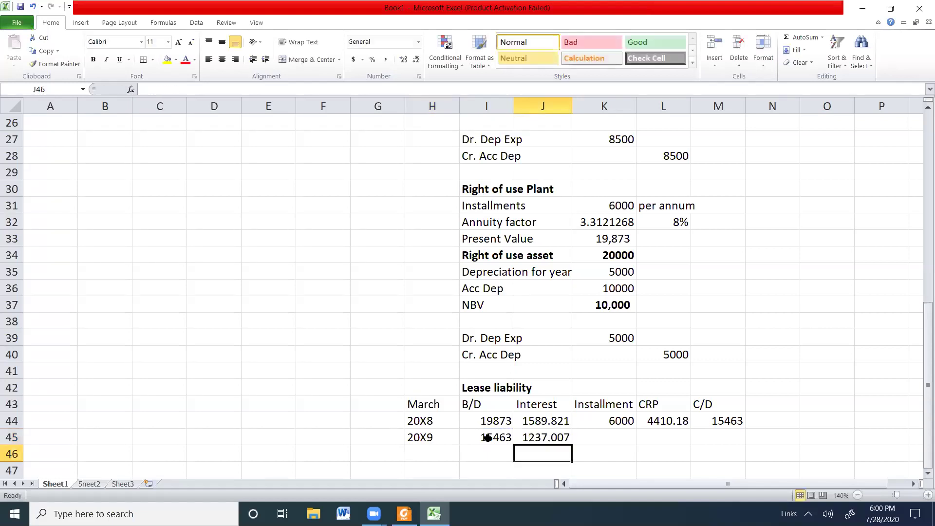
Step: Enter the 6000 installment for 20X9 in K45 and calculate its CRP in L45 as =K45-J45
left_click(595, 440)
type("6000")
key("Return")
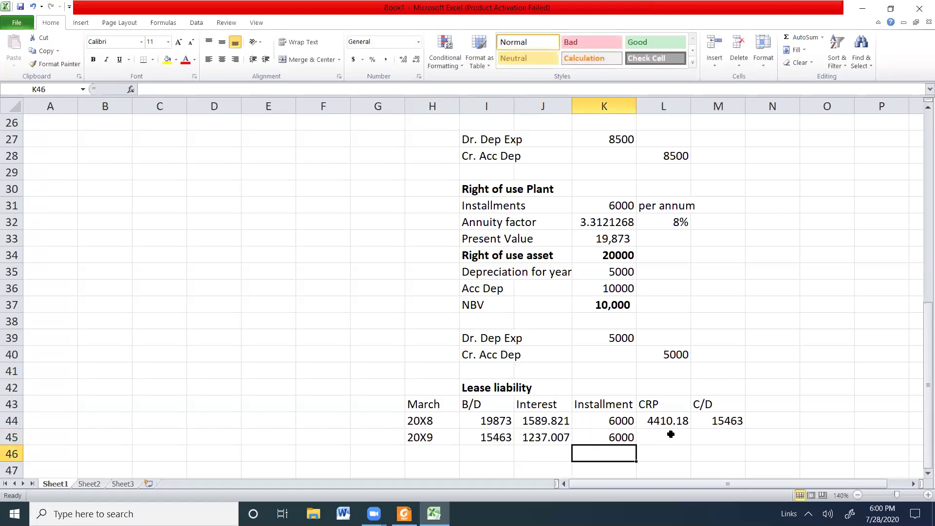
left_click(669, 436)
type("=")
left_click(607, 439)
type("-")
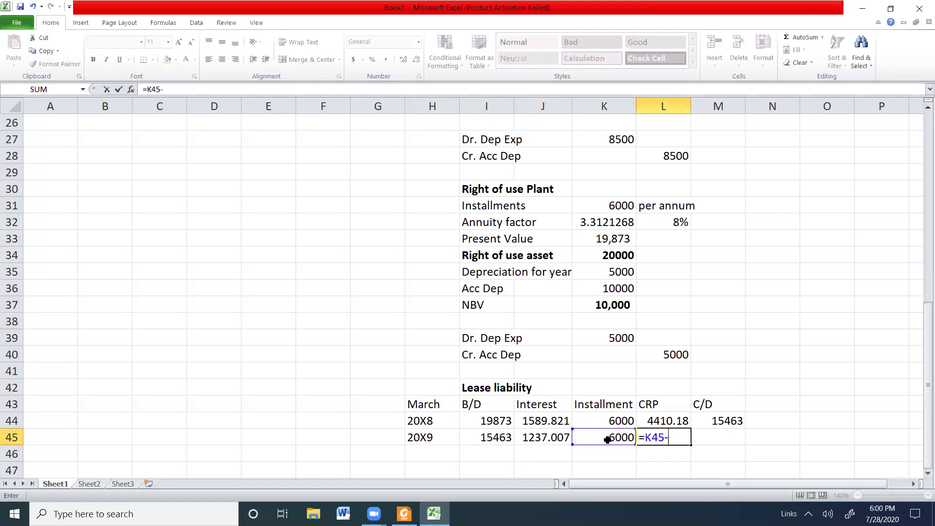
left_click(559, 440)
key("Return")
Step: Calculate the 20X9 closing balance in M45 as opening balance less CRP, =I45-L45
left_click(735, 441)
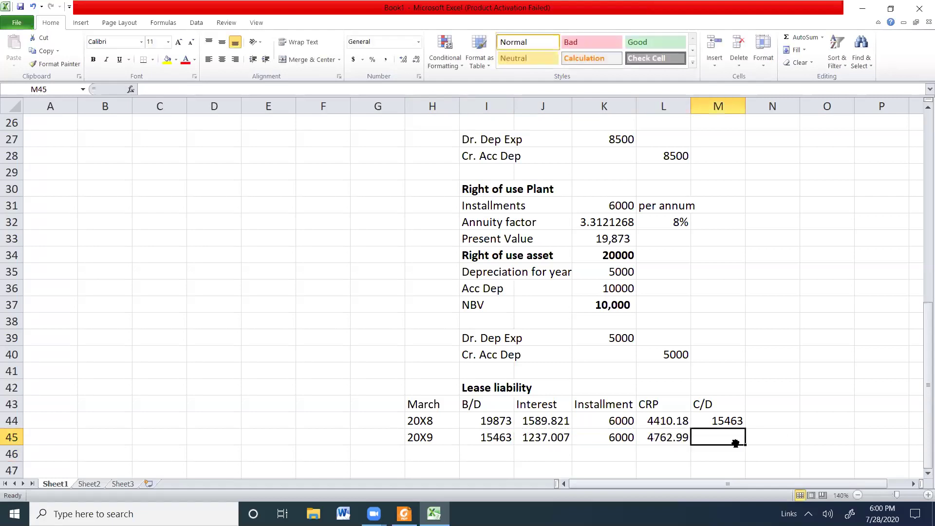
type("=")
left_click(498, 441)
type("-")
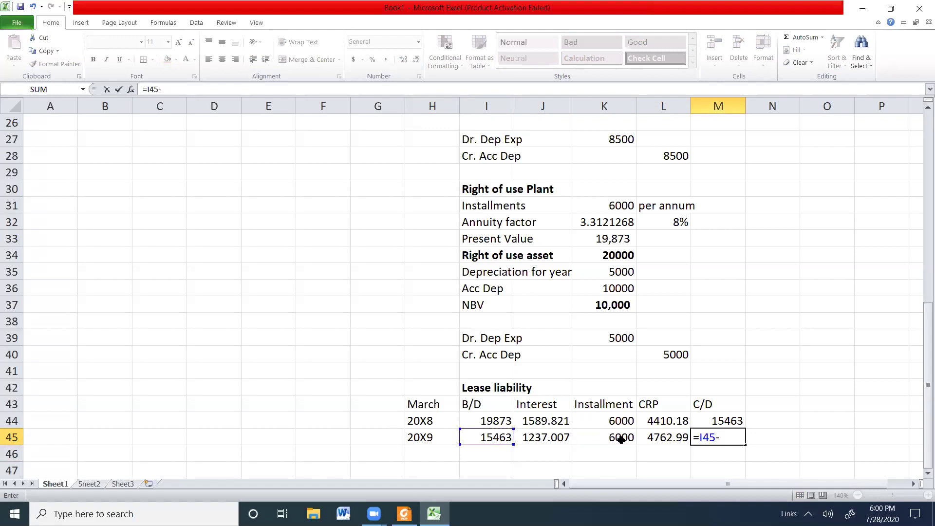
left_click(651, 437)
key("Return")
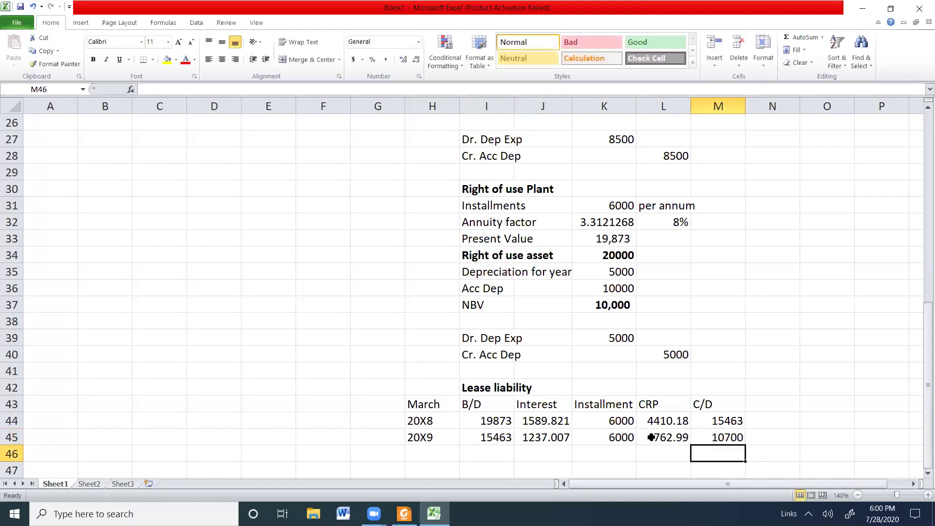
Step: Start a 20Y0 row in H46 and link its B/D balance in I46 to the 20X9 closing balance in M45
left_click(425, 452)
type("20")
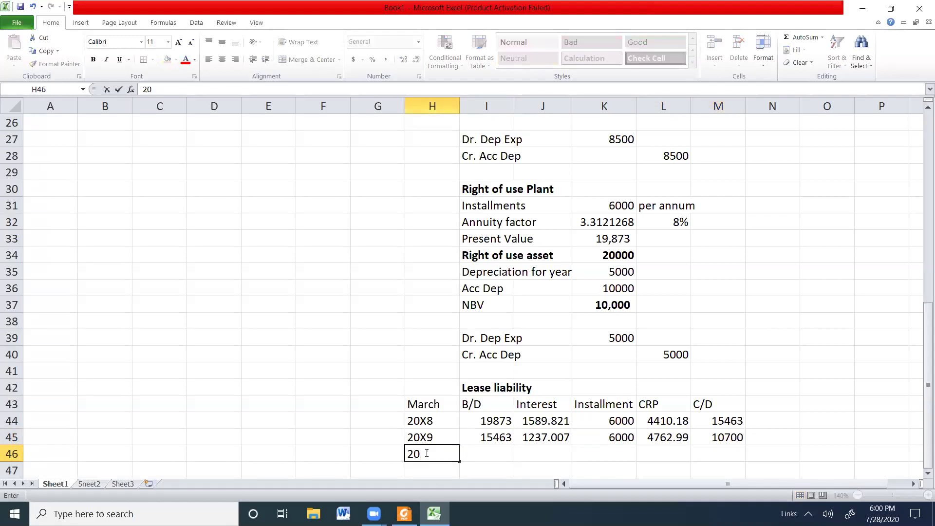
type("Y0")
key("Tab")
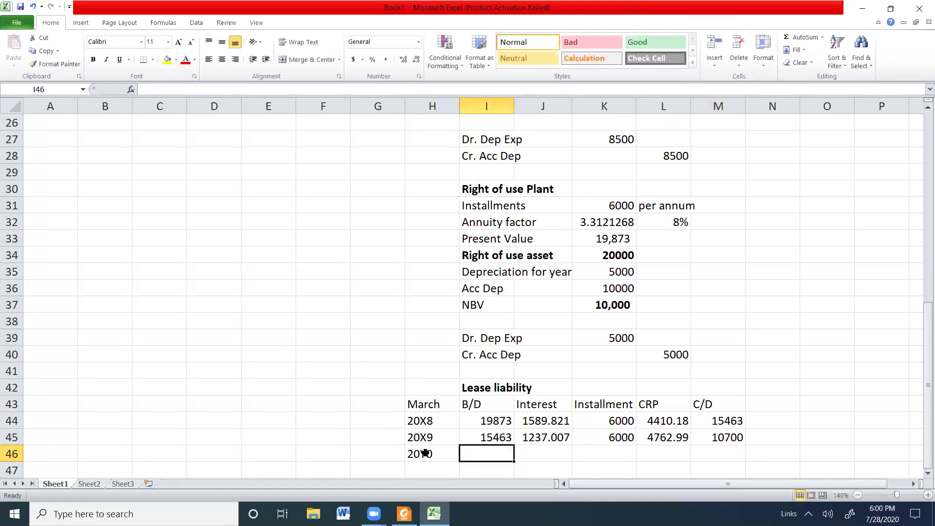
type("=")
key("Tab")
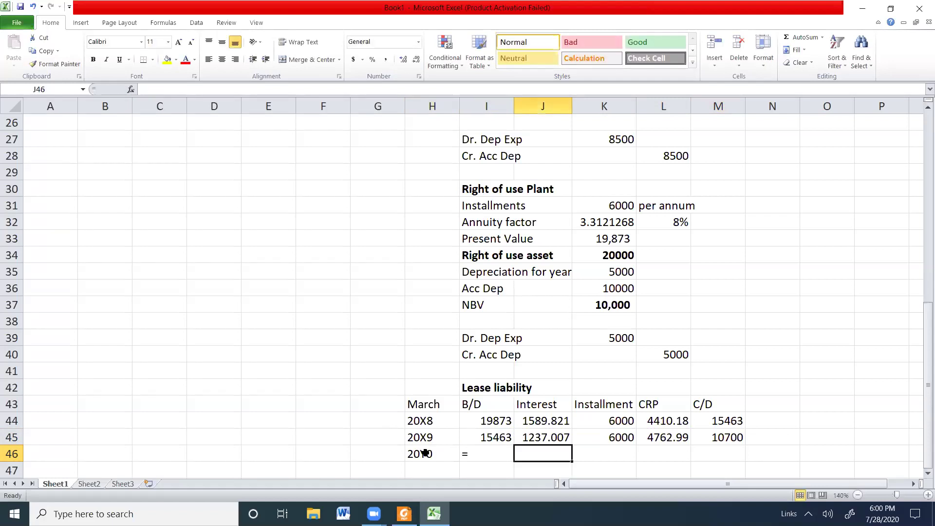
double_click(493, 454)
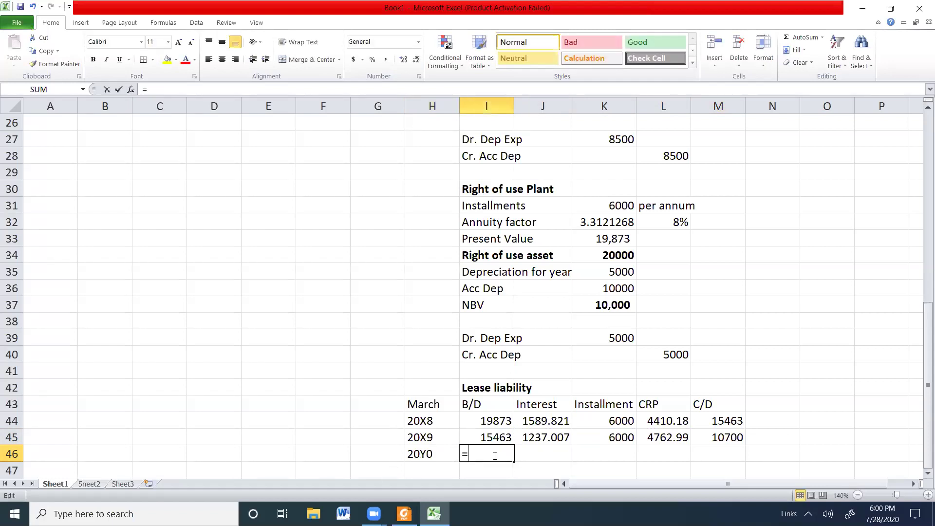
left_click(694, 437)
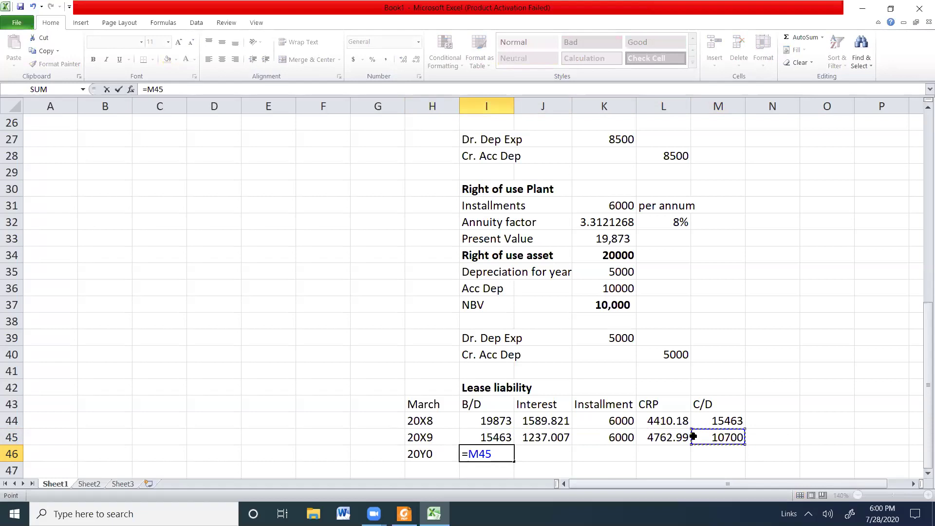
key("Return")
Step: Calculate the 20Y0 interest in J46 as 8% of its opening balance, =I46*.08
left_click(548, 457)
type("=")
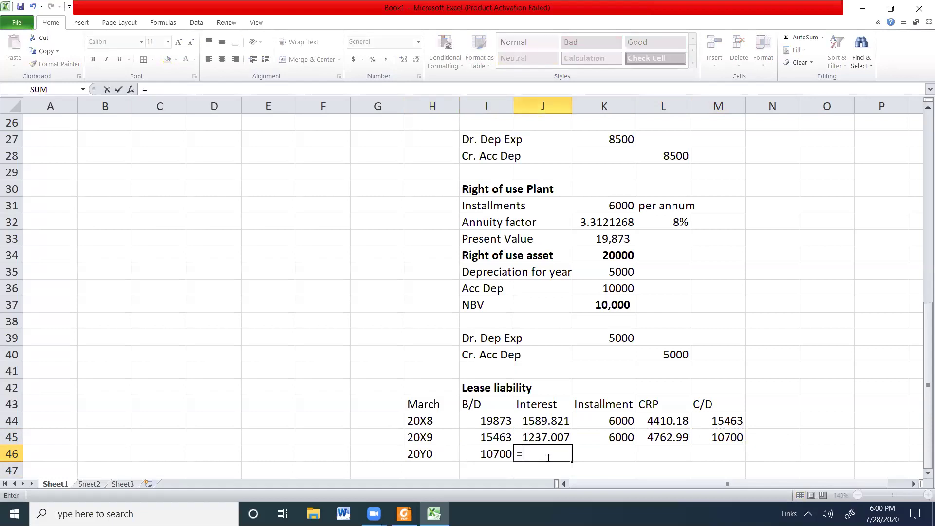
left_click(496, 457)
type("*0.08")
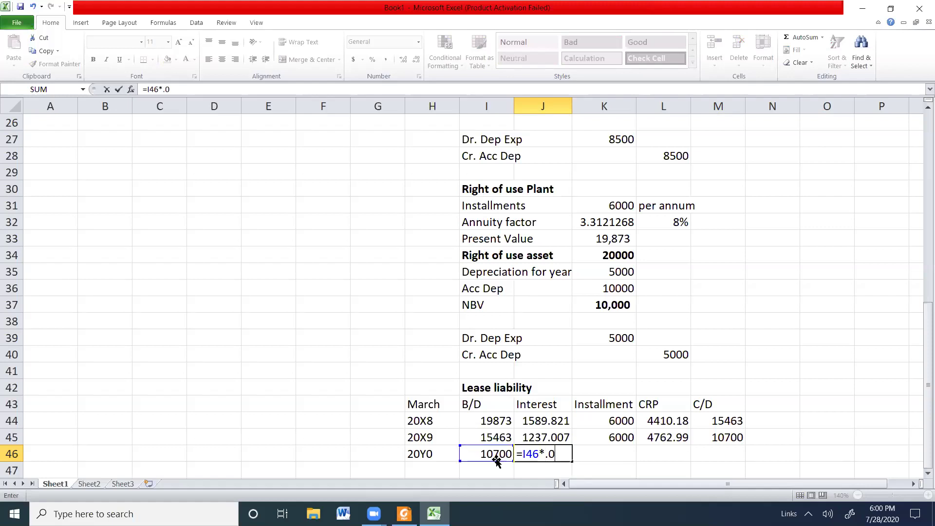
key("Return")
Step: Enter the 6000 installment for 20Y0 in K46 and calculate its CRP in L46 as =K46-J46
left_click(595, 449)
type("6000")
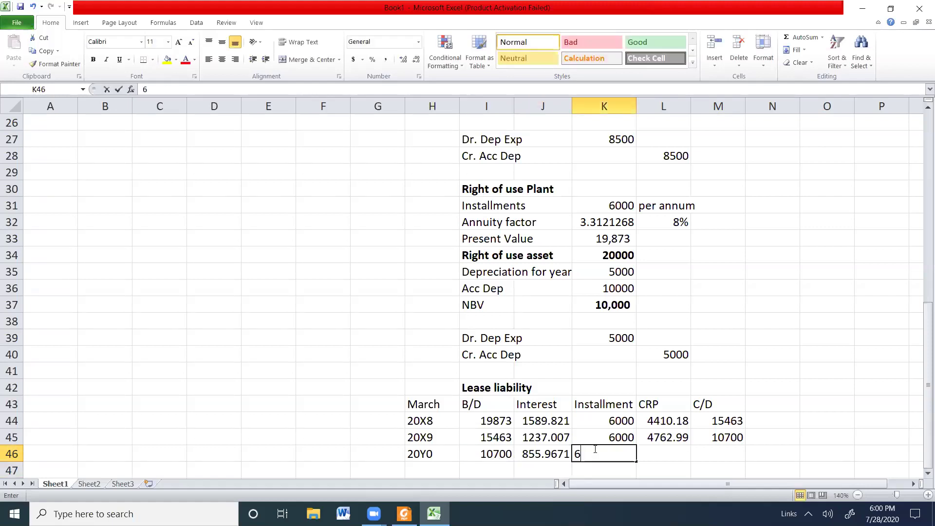
key("Return")
left_click(648, 449)
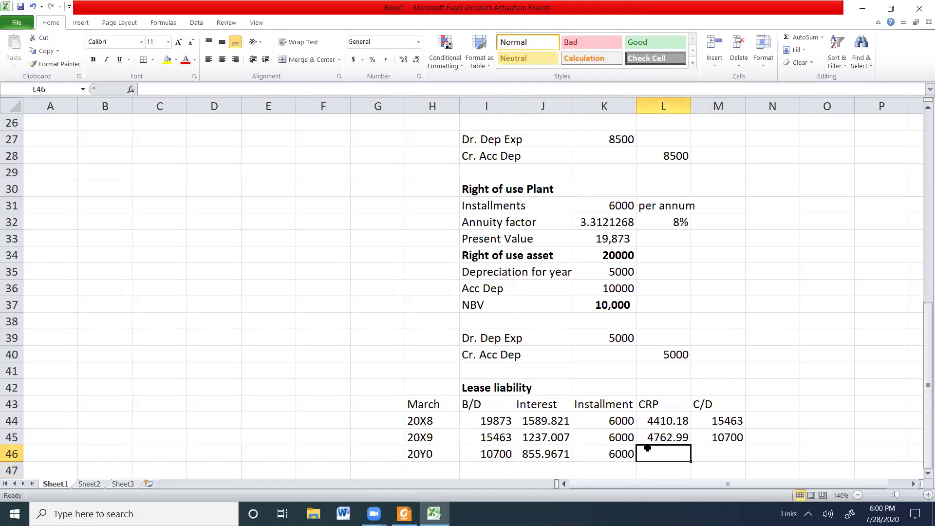
type("=")
left_click(624, 450)
type("-")
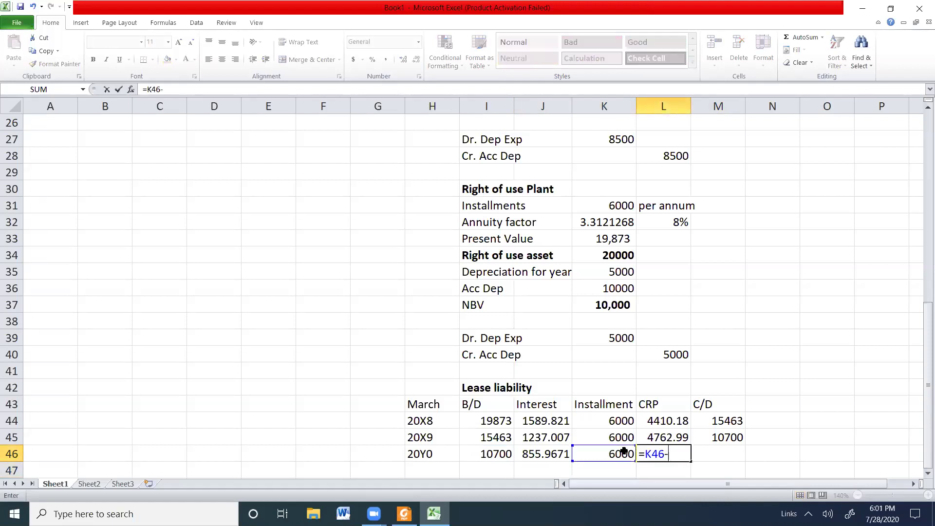
left_click(546, 456)
key("Return")
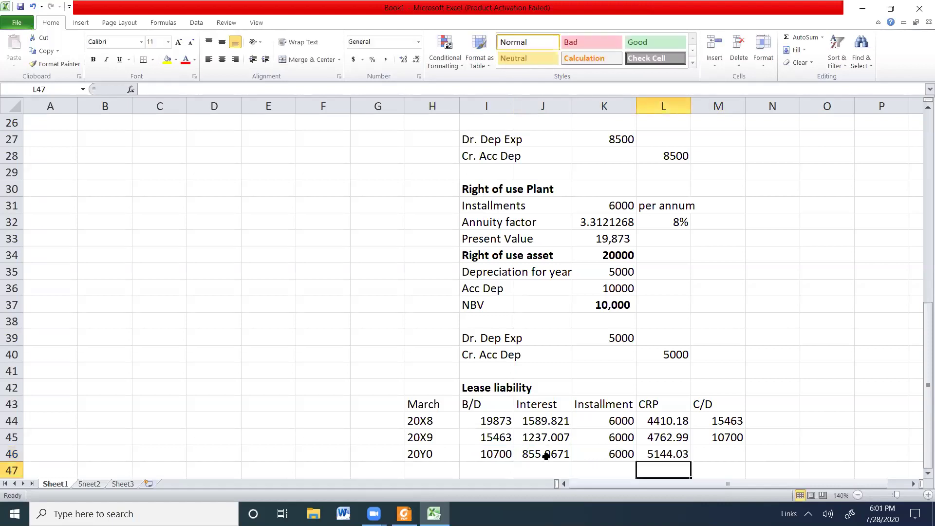
Step: Calculate the 20Y0 closing balance in M46 as opening balance less CRP, =I46-L46
left_click(706, 454)
type("=")
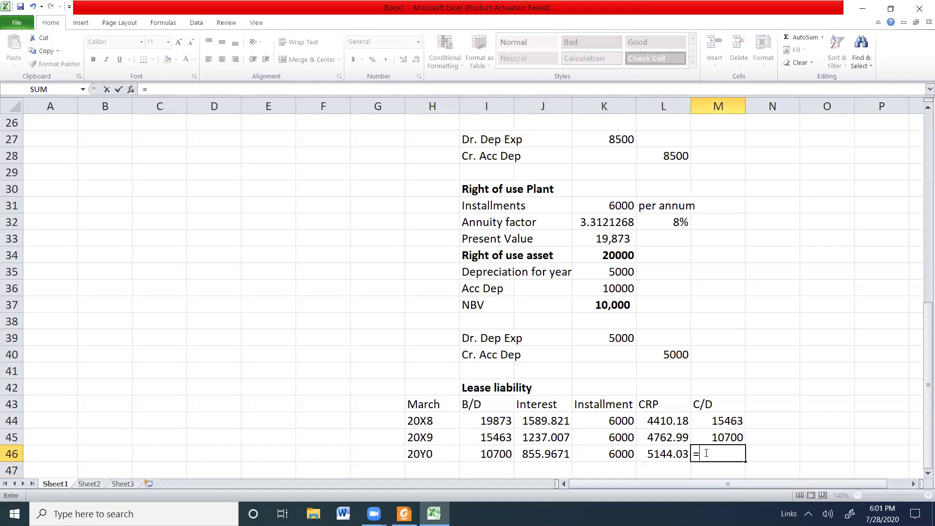
left_click(490, 453)
type("-")
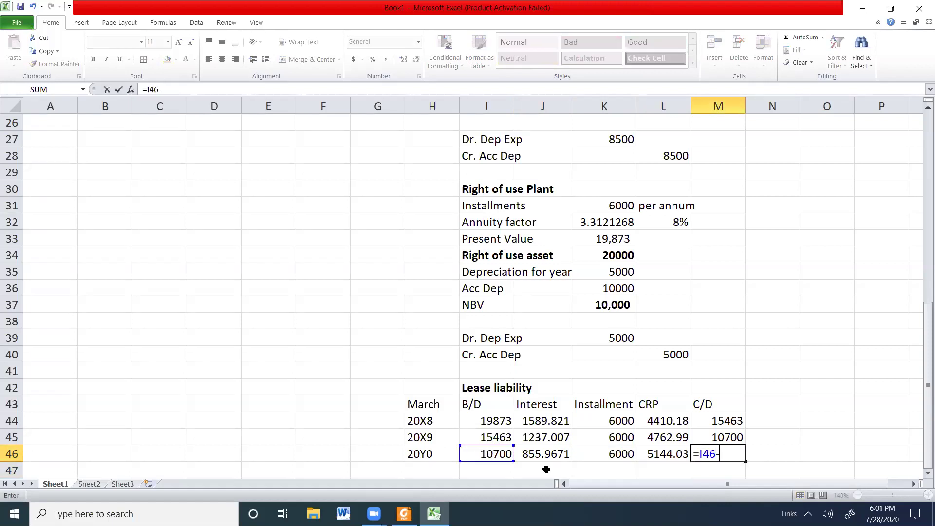
left_click(661, 455)
key("Return")
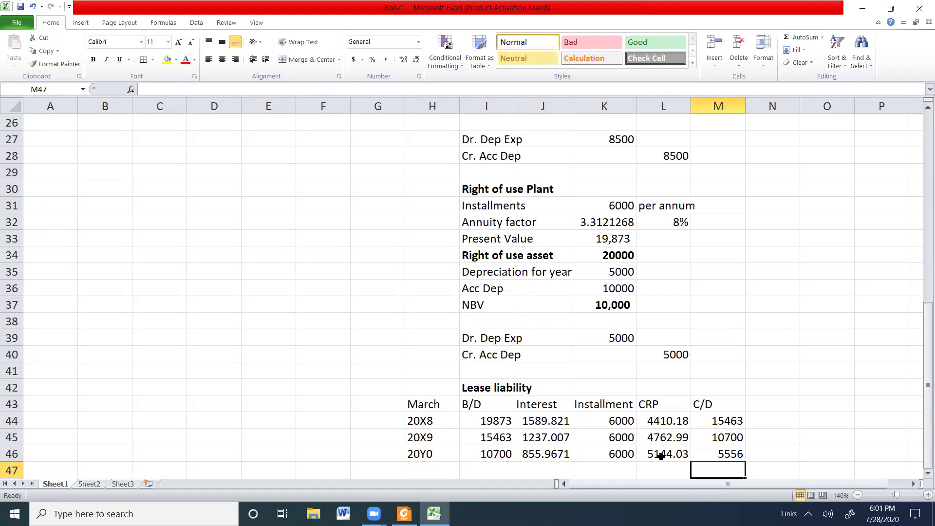
Step: Start a 20Y1 row in H47 and link its B/D balance in I47 to the 20Y0 closing balance in M46
left_click(457, 472)
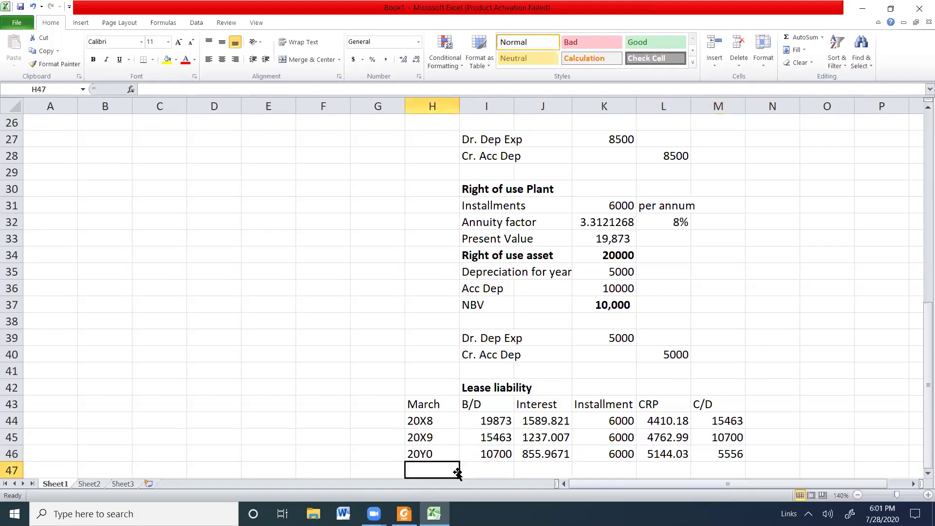
type("20Y1")
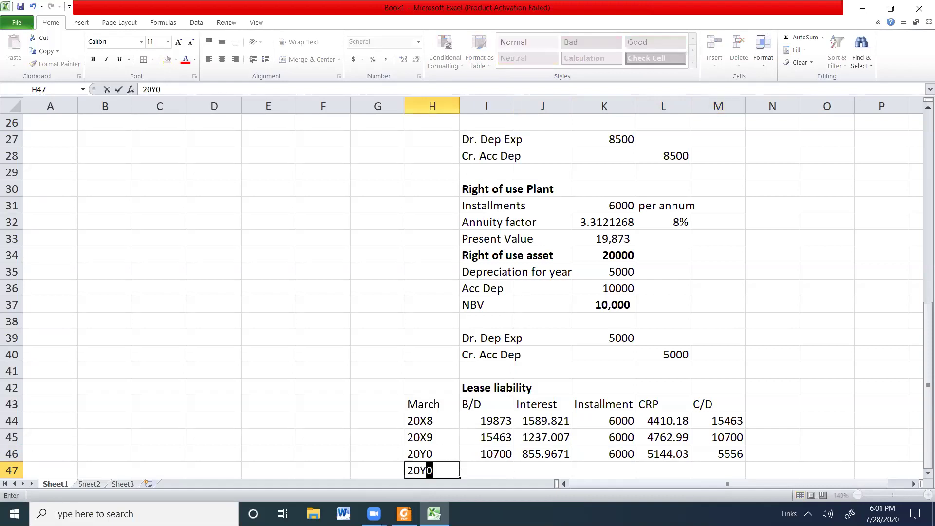
key("Return")
left_click(496, 457)
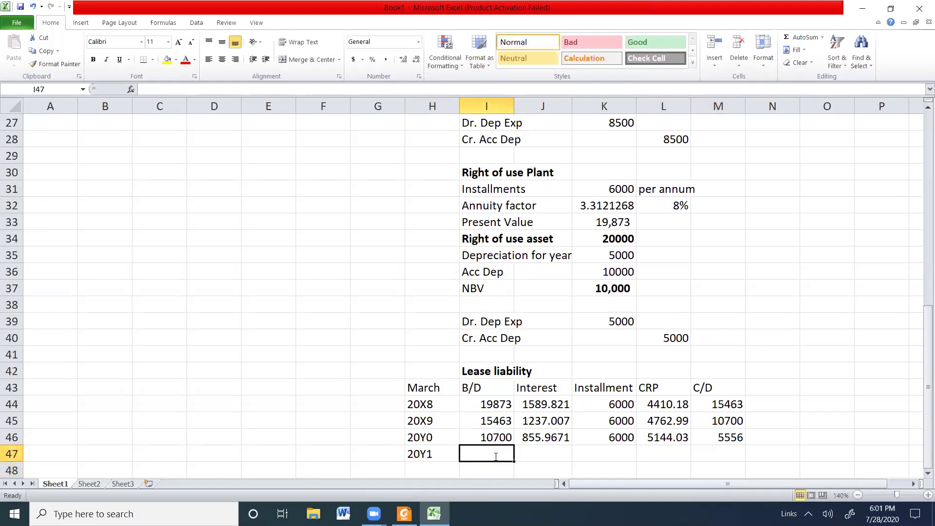
type("=")
left_click(711, 439)
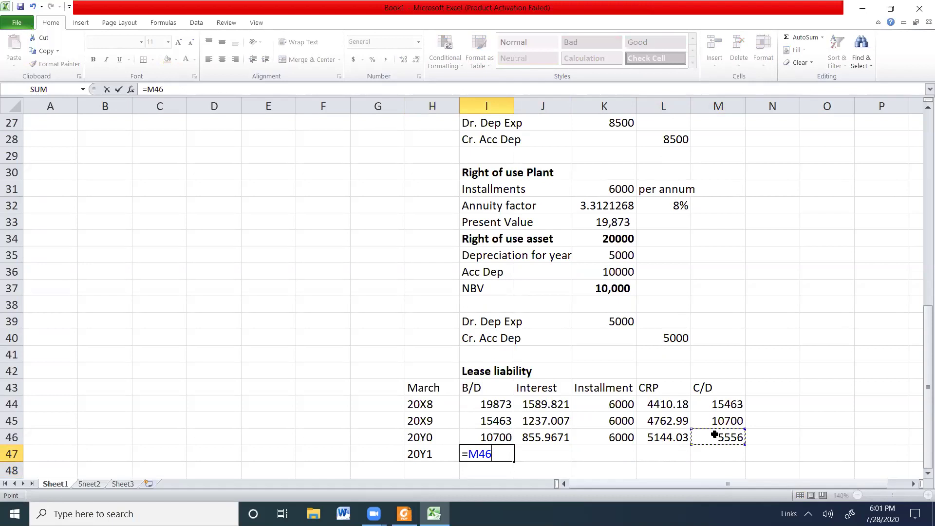
key("Return")
Step: Calculate the 20Y1 interest in J47 as 8% of its opening balance, =I47*.08
left_click(549, 457)
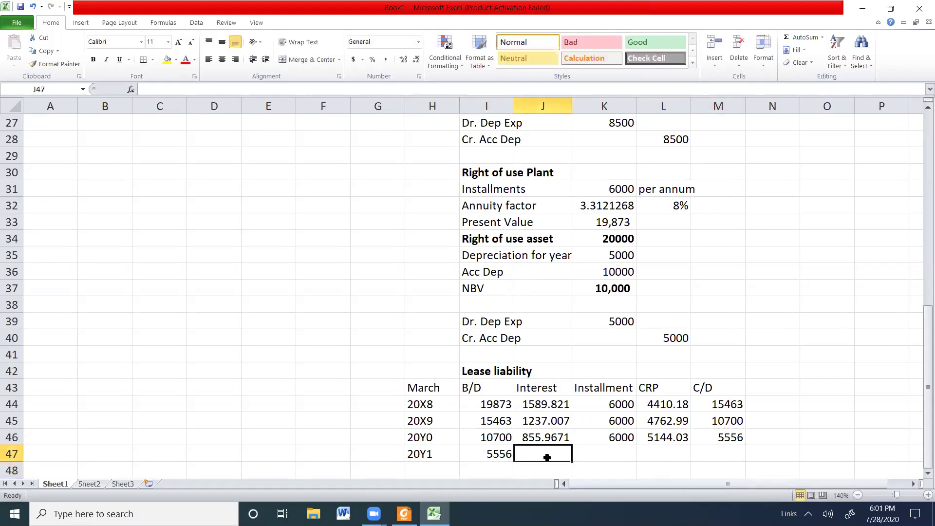
type("=")
left_click(491, 453)
type("*.08")
key("Return")
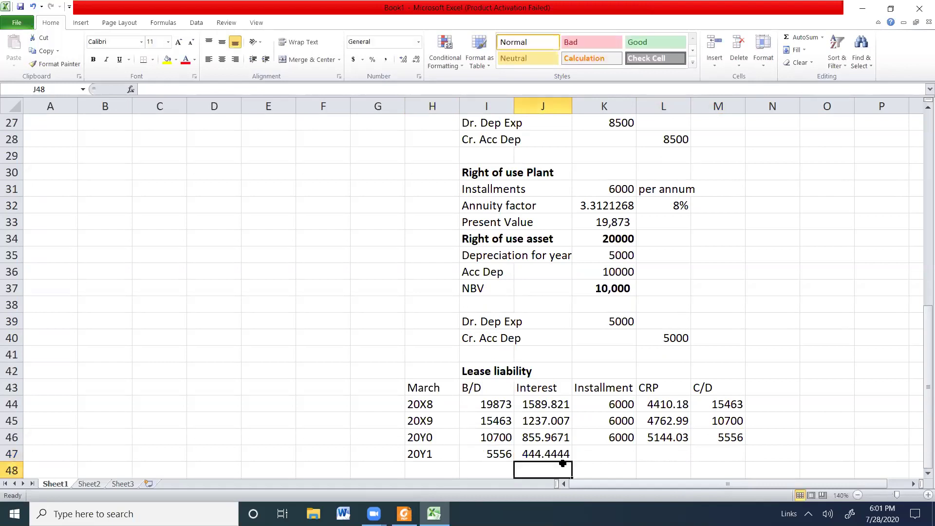
Step: Enter the 6000 installment for 20Y1 in K47 and calculate its CRP in L47 as =K47-J47
left_click(625, 455)
type("6000")
key("Return")
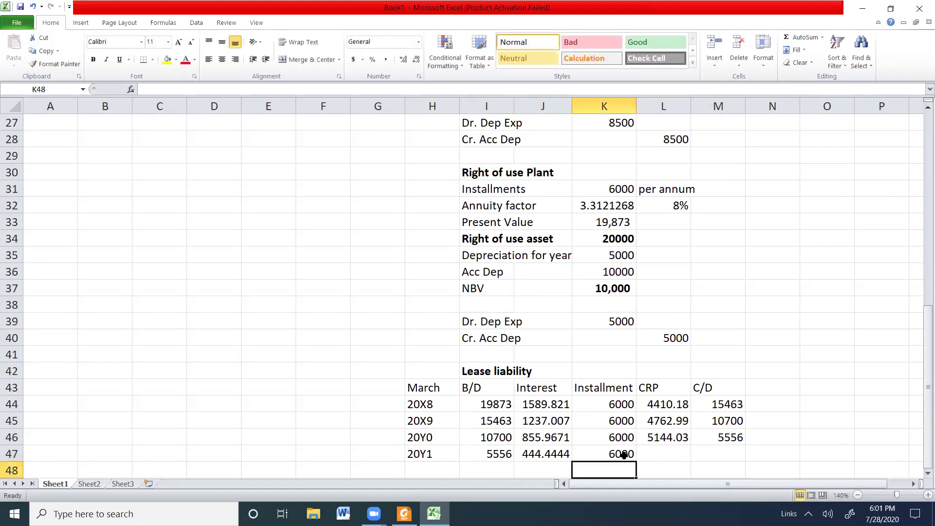
left_click(648, 455)
type("=")
left_click(633, 453)
type("-")
left_click(559, 454)
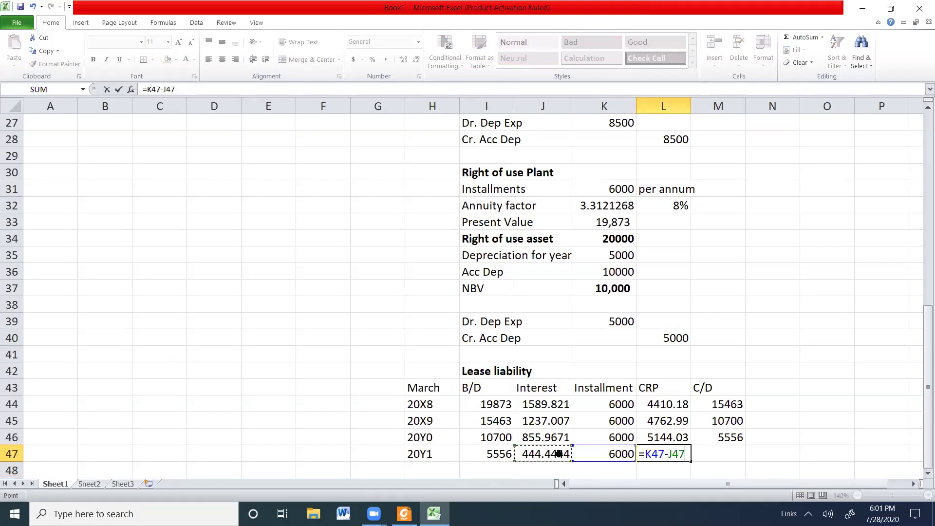
key("Return")
Step: Calculate the 20Y1 closing balance in M47 as opening balance less CRP, =I47-L47
left_click(708, 454)
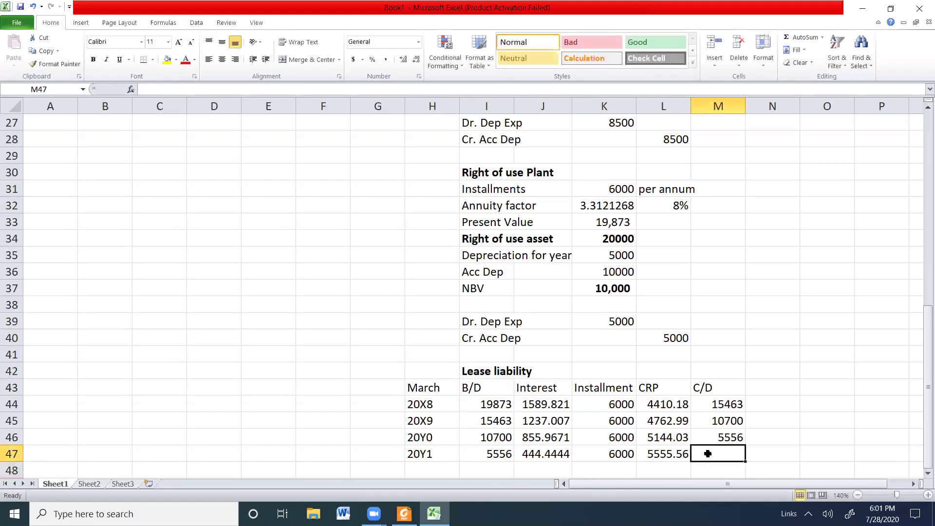
type("=")
left_click(492, 455)
type("-")
left_click(647, 455)
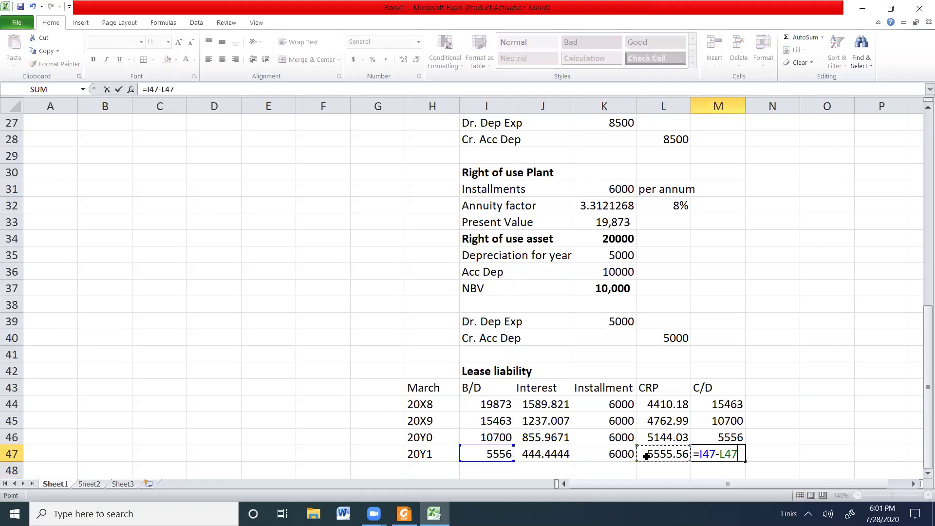
key("Return")
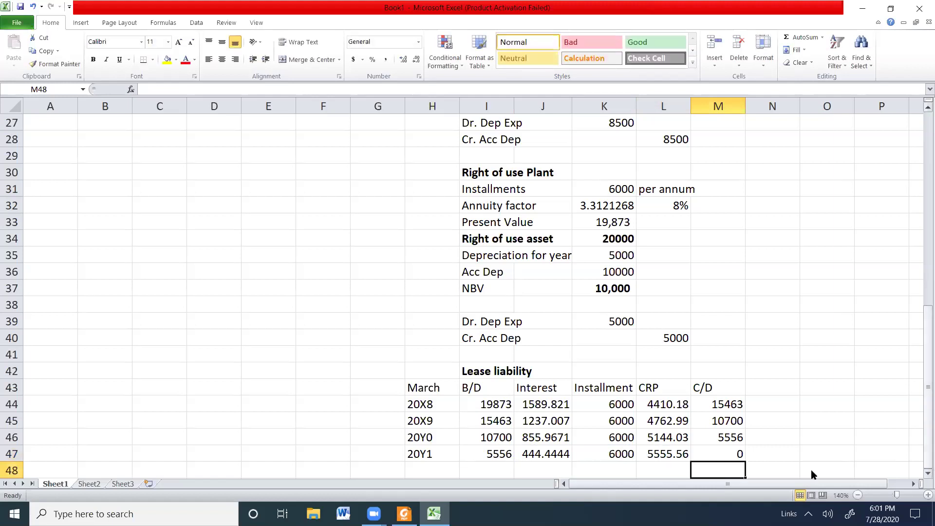
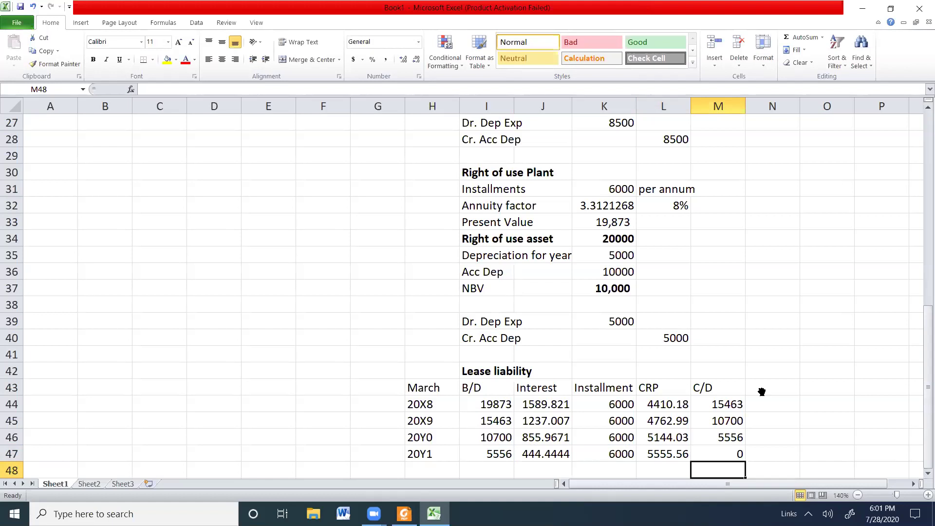
Step: Switch to the exam kit PDF in Foxit Reader and select the trial balance line for the lease liability at 1 April 20X8
key("alt+Tab")
scroll(774, 340, "down", 1)
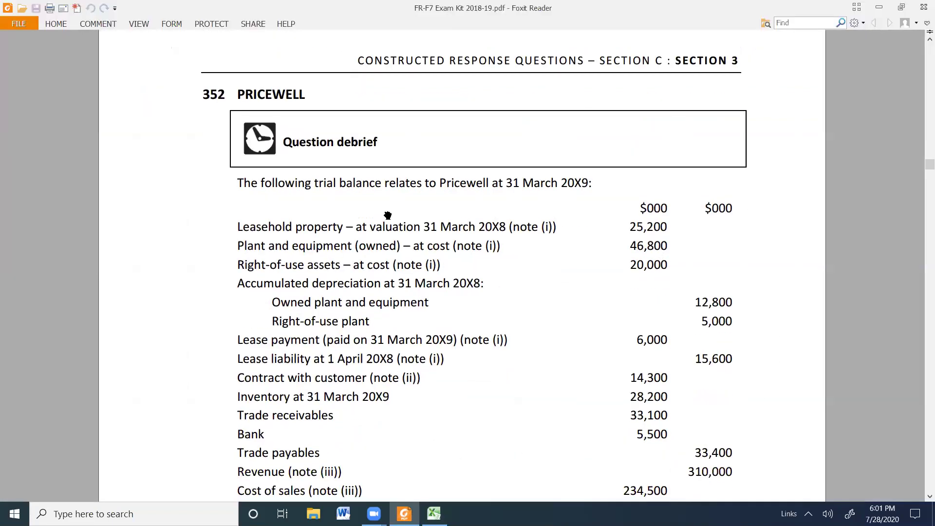
scroll(387, 217, "down", 2)
double_click(301, 270)
left_click(242, 271)
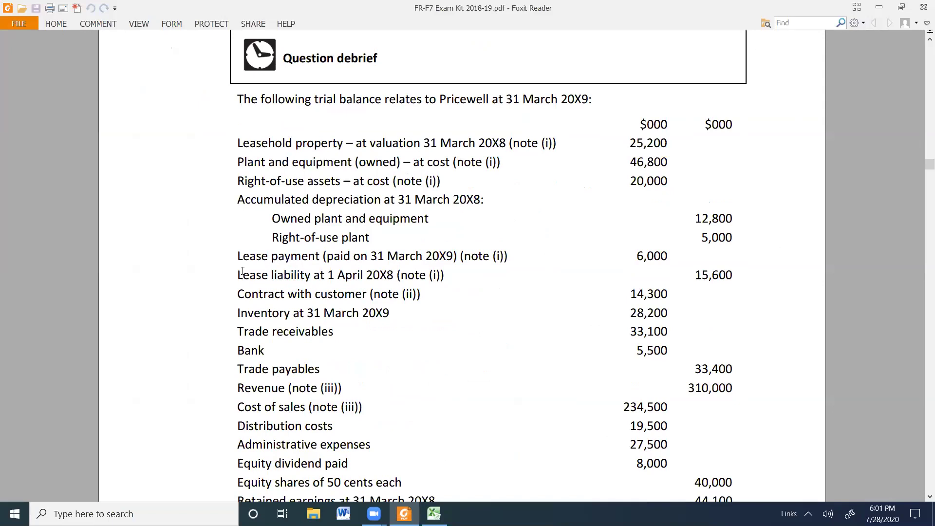
left_click_drag(237, 273, 741, 278)
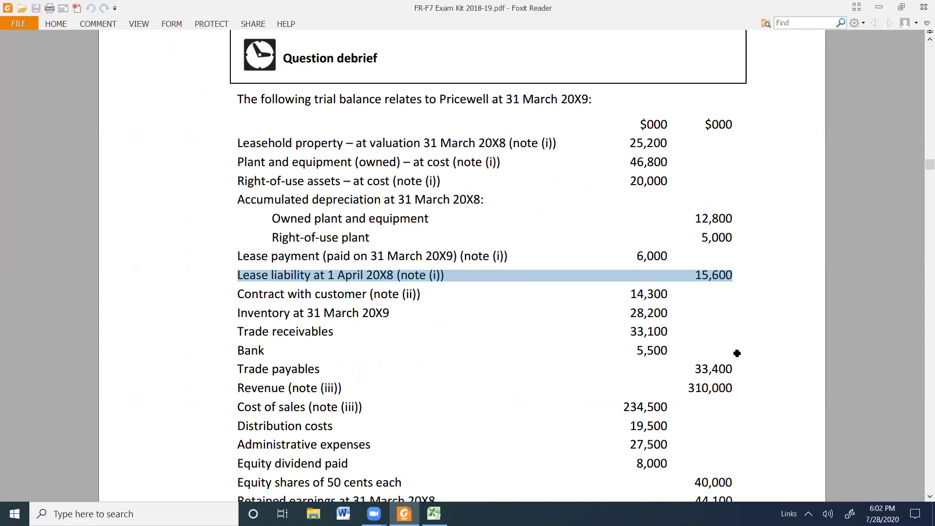
Step: Switch back to the Excel workbook and add the label "Recorded" in N44 beside the 20X8 closing balance
key("alt+Tab")
left_click(759, 406)
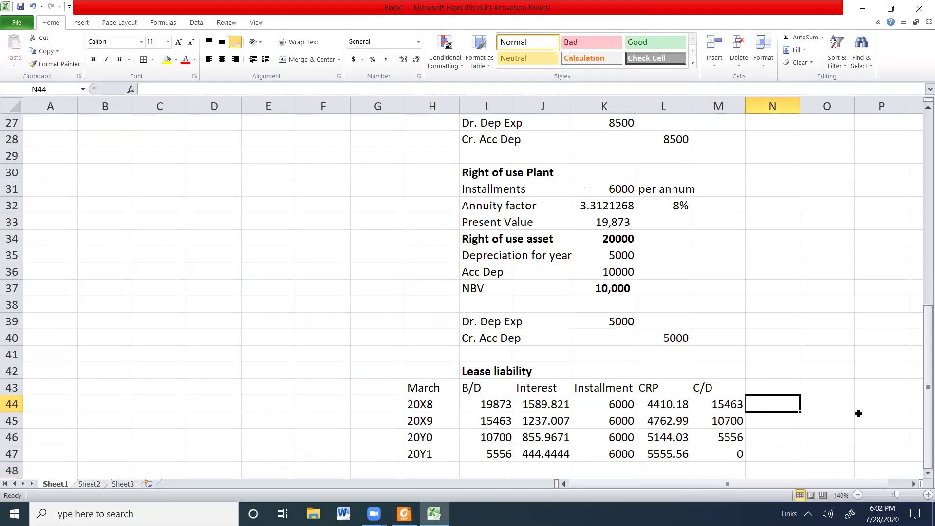
type("Re")
type("cor")
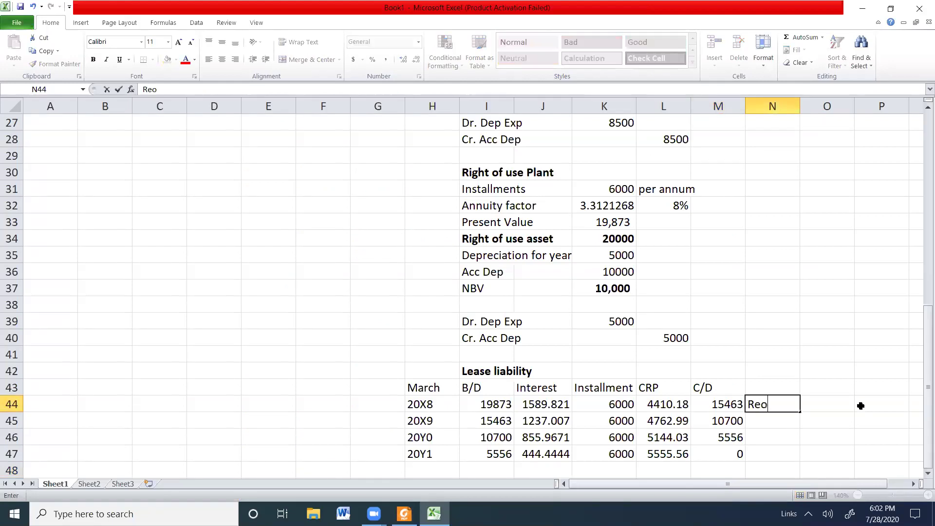
type("ded")
key("Return")
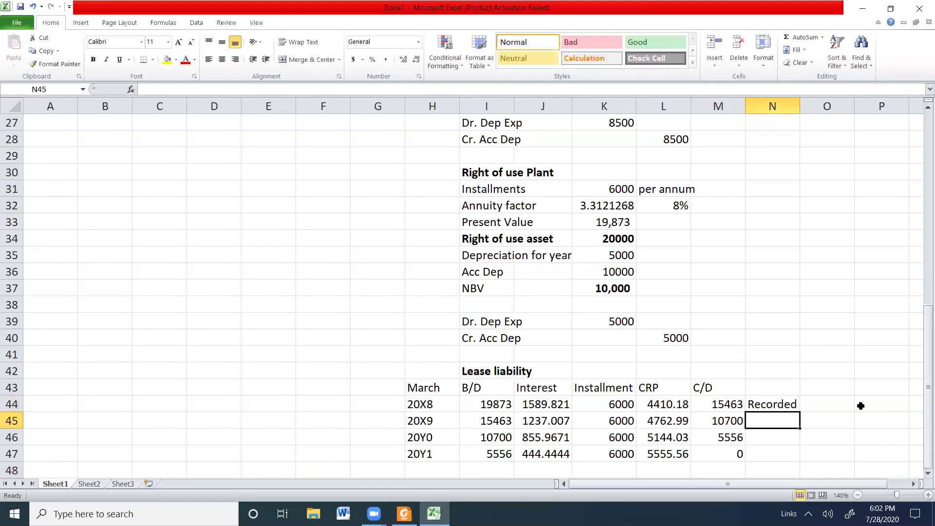
Step: Make the "Recorded" label in N44 bold
left_click(754, 405)
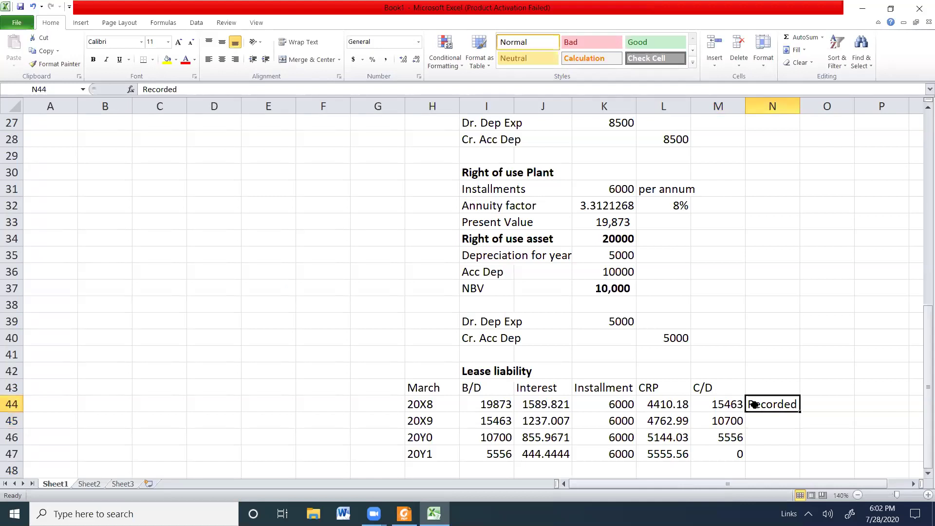
key("ctrl+b")
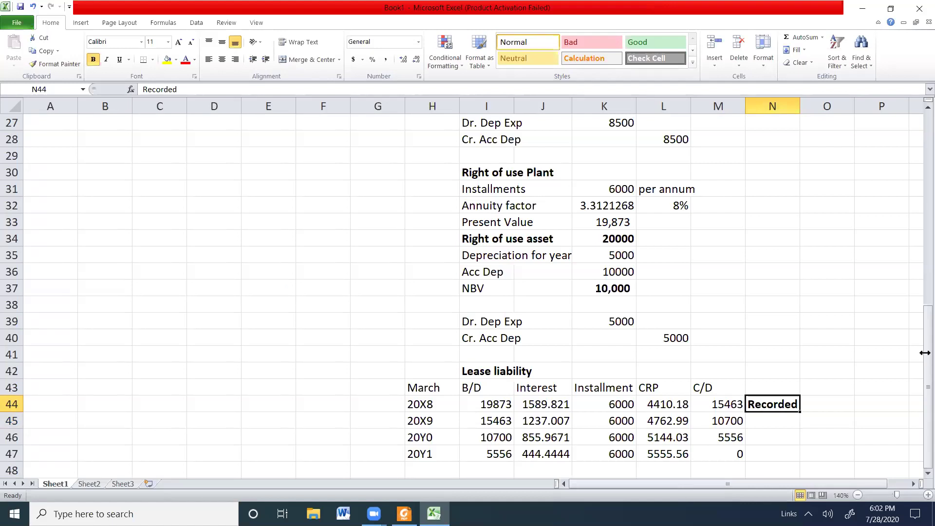
Step: Add the journal line "Dr. Finance Cost" in I49 and link its debit amount in K49 to the 20X9 interest, =J45
left_click(470, 471)
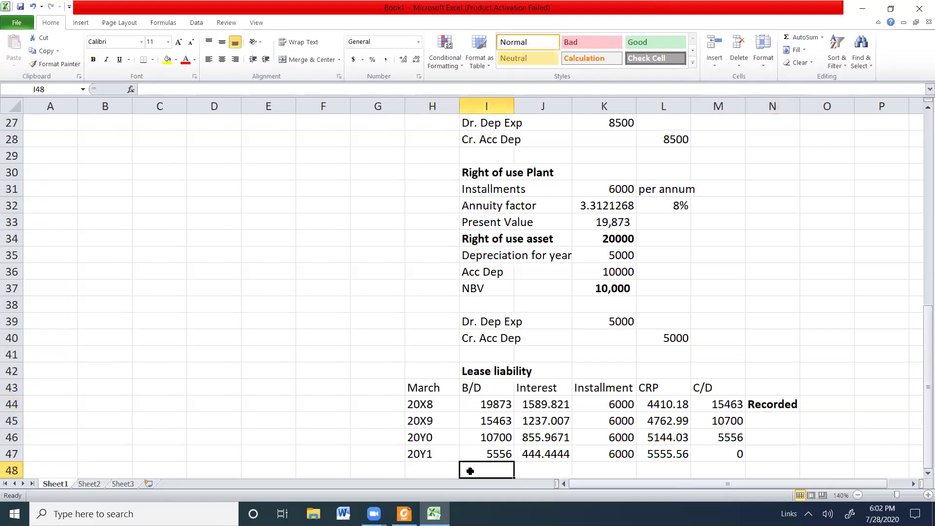
key("Down")
key("Down")
left_click(474, 452)
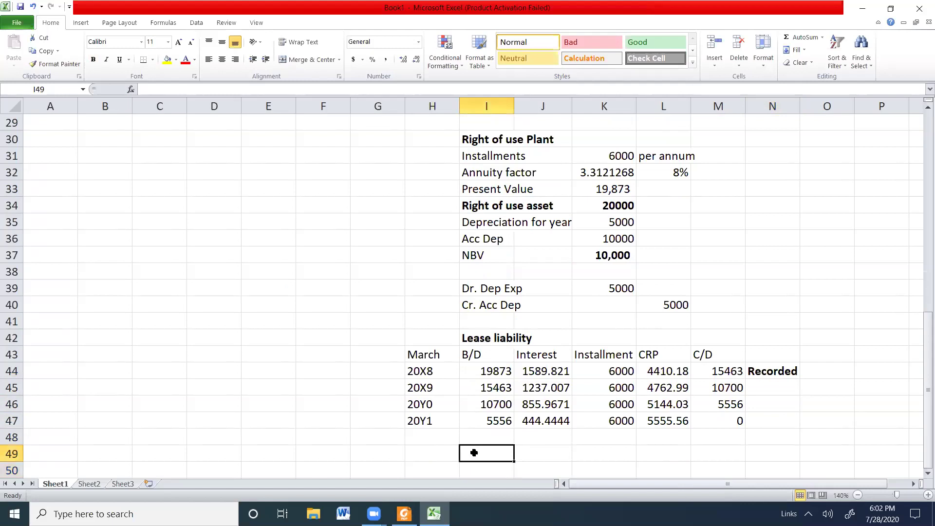
type("Dr. Financec")
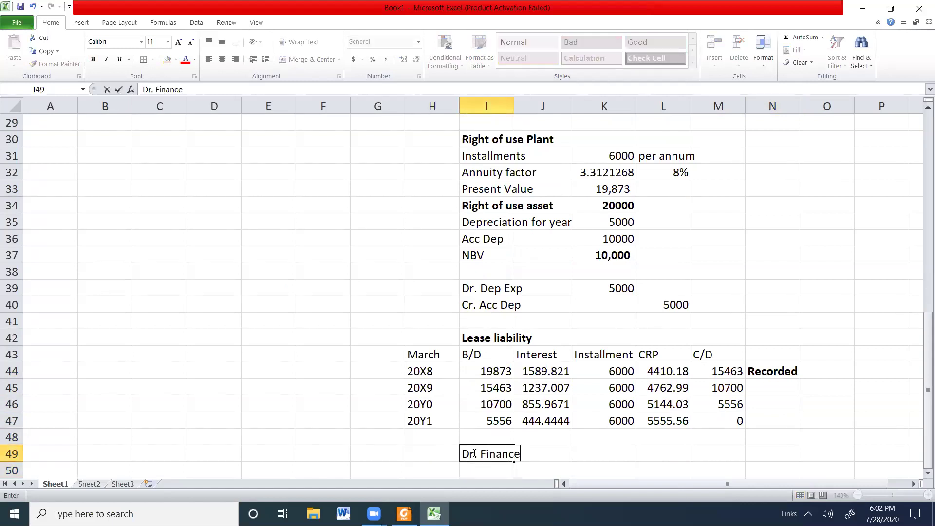
key("BackSpace")
type("Cost")
key("Tab")
key("Tab")
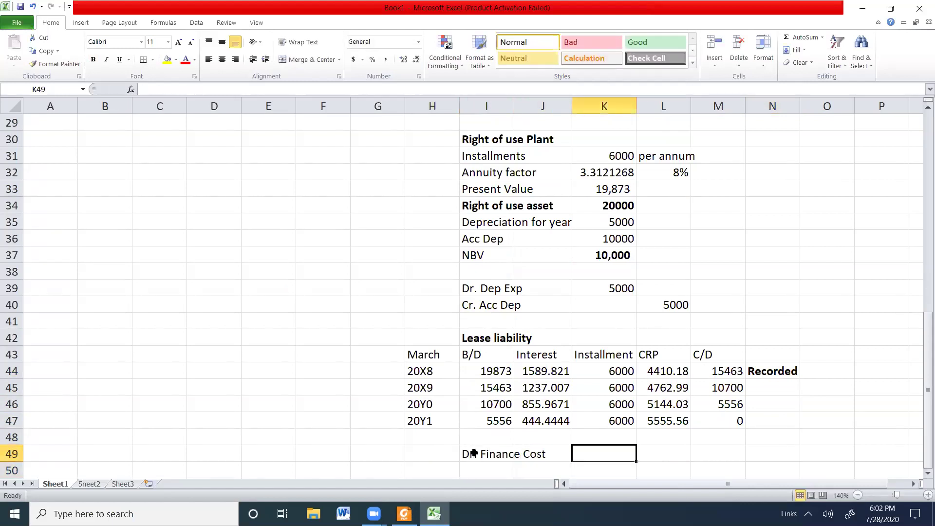
type("=")
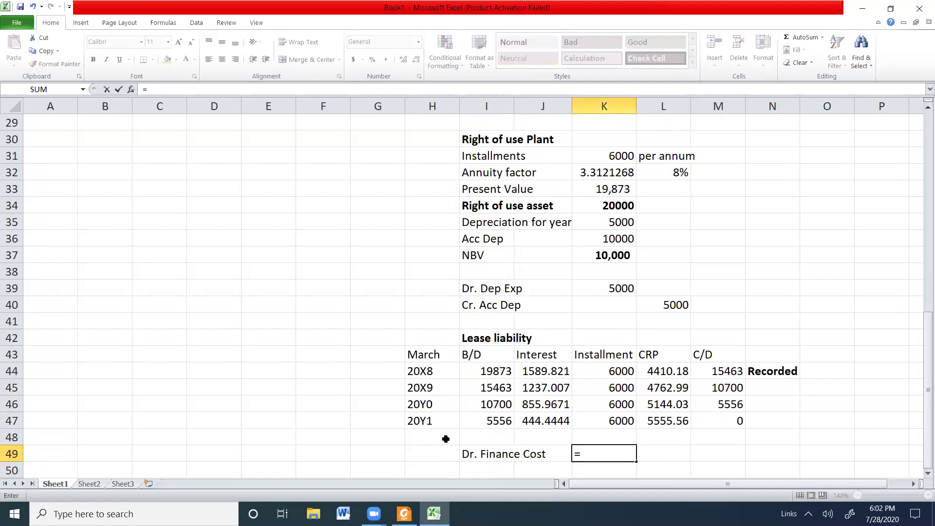
left_click(550, 387)
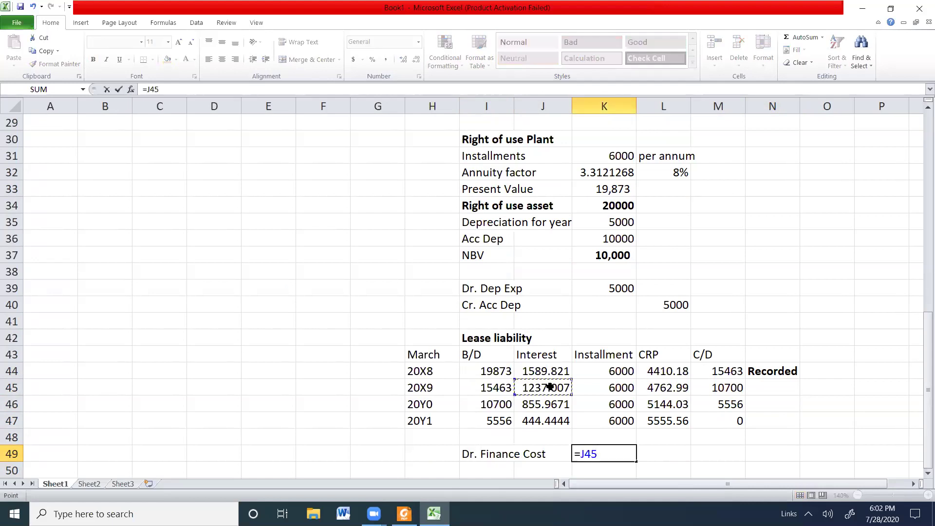
key("Return")
Step: Format the lease liability schedule figures in I44:M47 to show no decimal places
left_click_drag(547, 376, 544, 422)
left_click_drag(494, 368, 721, 421)
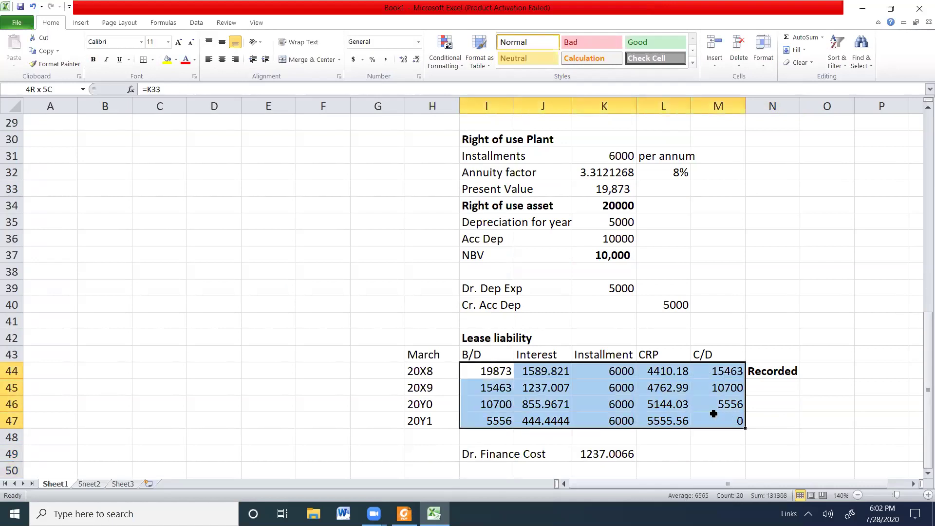
left_click(406, 60)
left_click(406, 59)
left_click(416, 60)
left_click(416, 60)
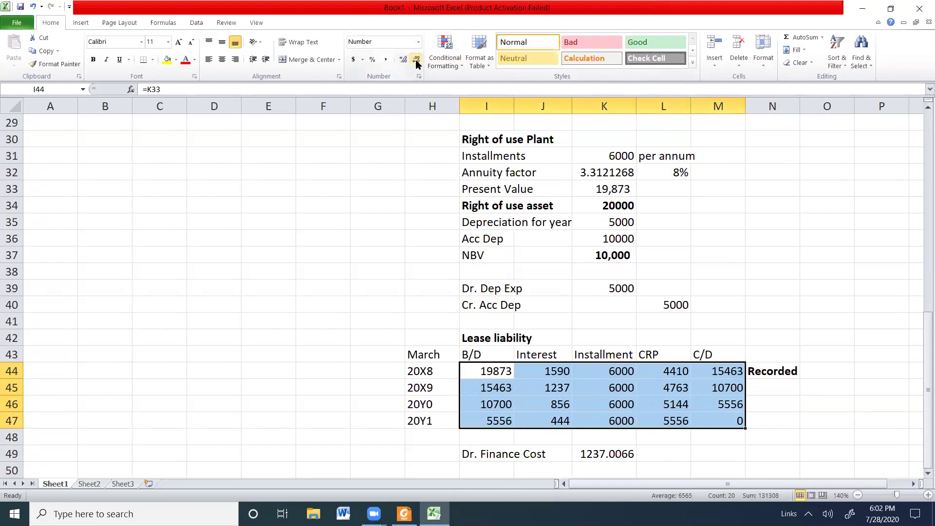
Step: Format the finance cost amount in K49 to show no decimal places
left_click(615, 457)
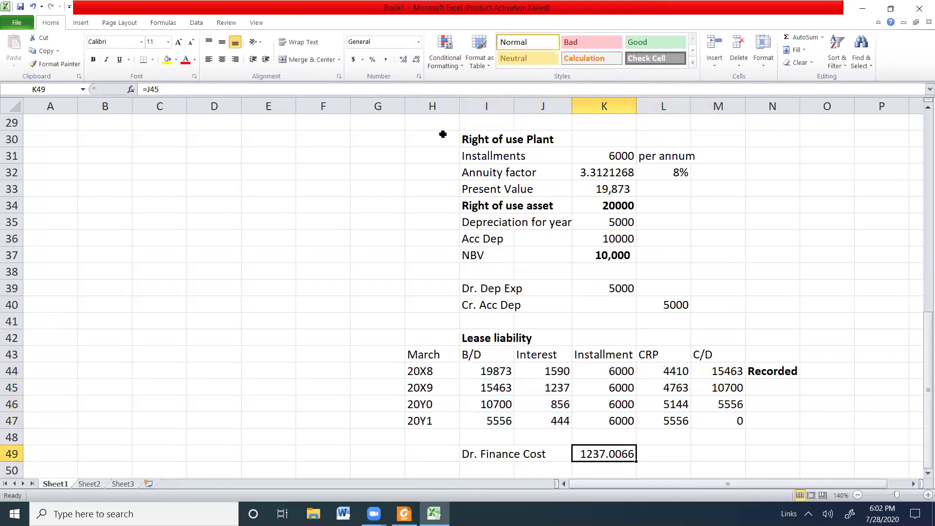
left_click(417, 60)
left_click(417, 60)
left_click(417, 60)
left_click(416, 60)
Step: Add the journal line "Dr. Lease Liabilty" in I50 and link its debit amount in K50 to the 20X9 CRP, =L45
left_click(513, 468)
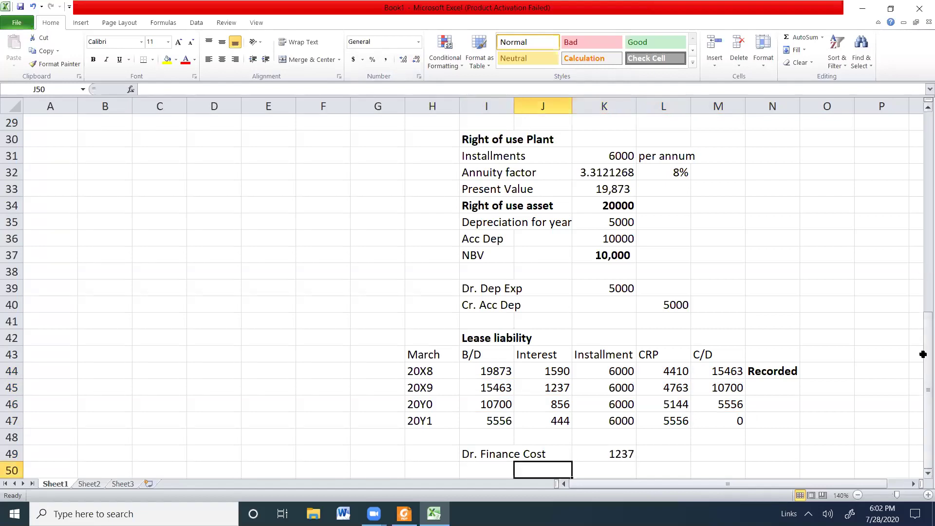
left_click(505, 457)
left_click(503, 467)
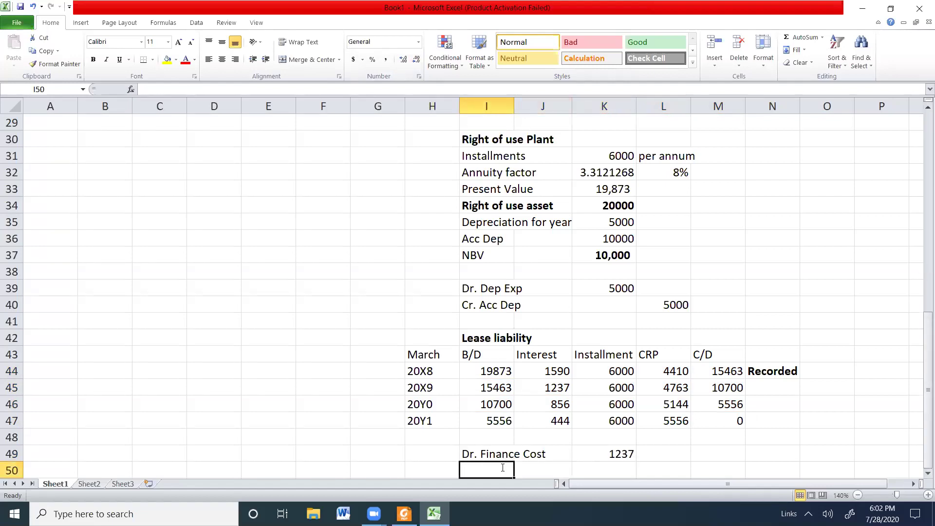
type("Dr. F")
key("BackSpace")
key("BackSpace")
type("Lease Liab")
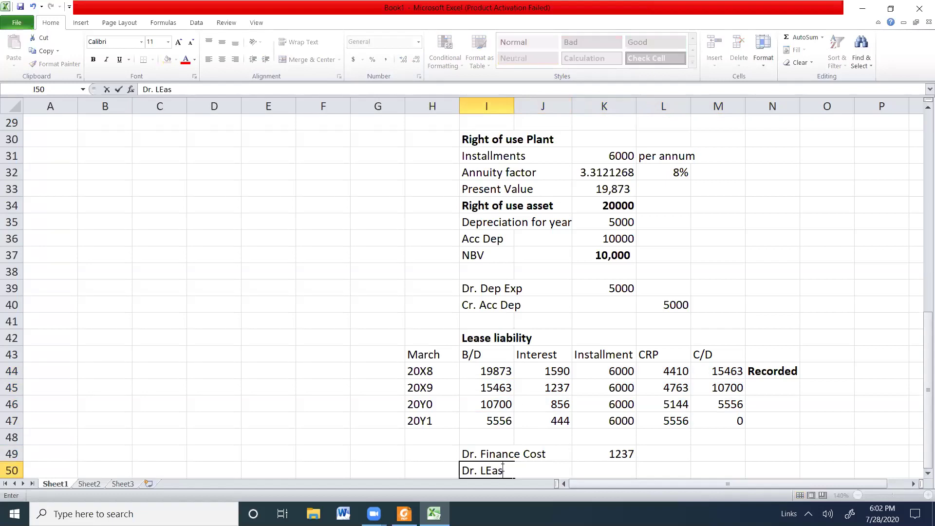
type("ilty")
key("Tab")
key("Tab")
type("=")
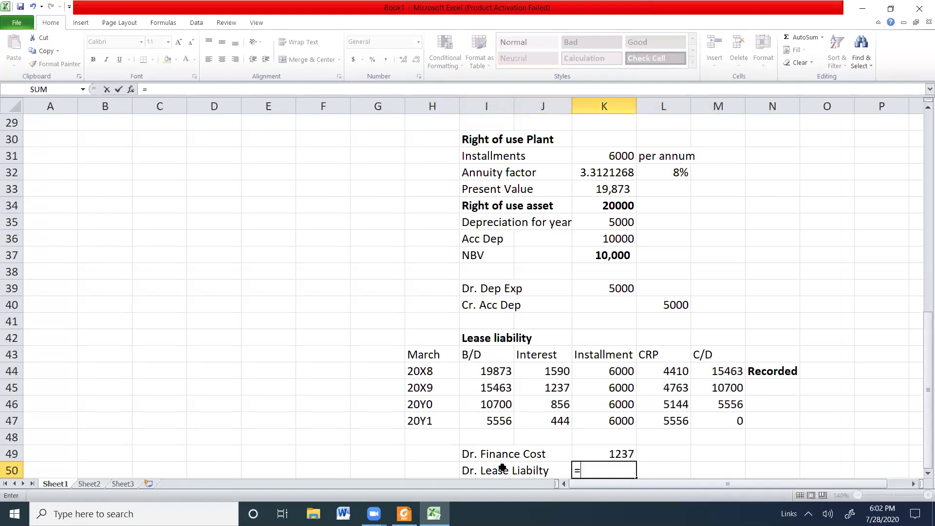
left_click(678, 388)
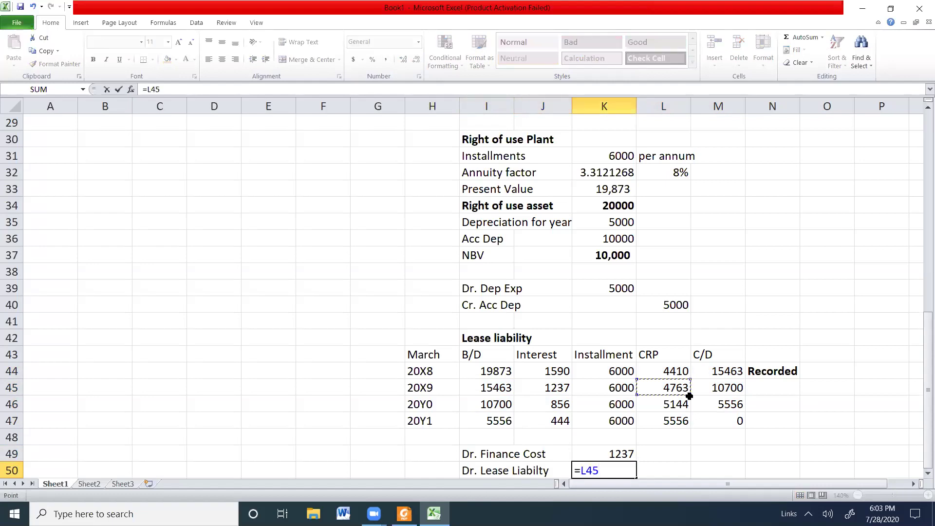
key("Return")
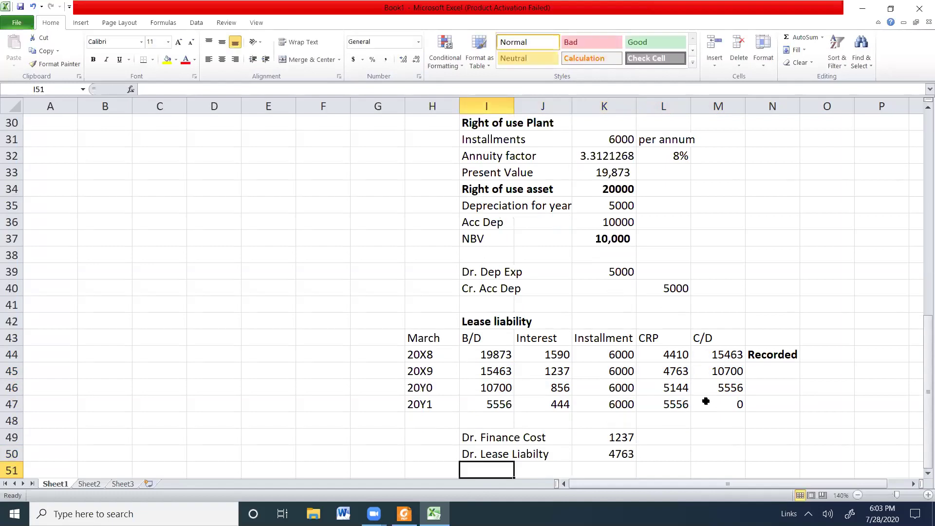
Step: Add the journal line "Cr. Lease Payment" in I51 and link its credit amount in L51 to the 20X9 installment in K45
type("Car")
key("BackSpace")
key("BackSpace")
type("r. Lea")
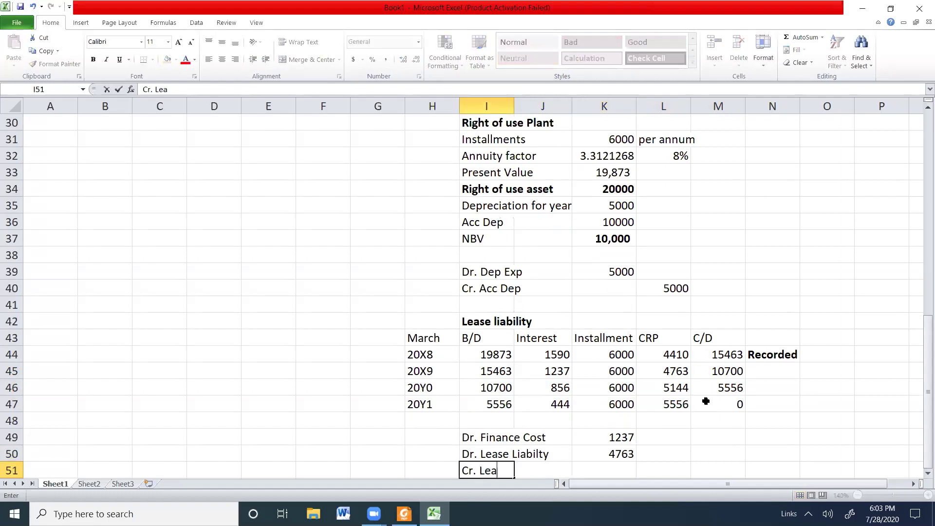
type("se Payment")
key("Tab")
key("Tab")
key("Tab")
type("=")
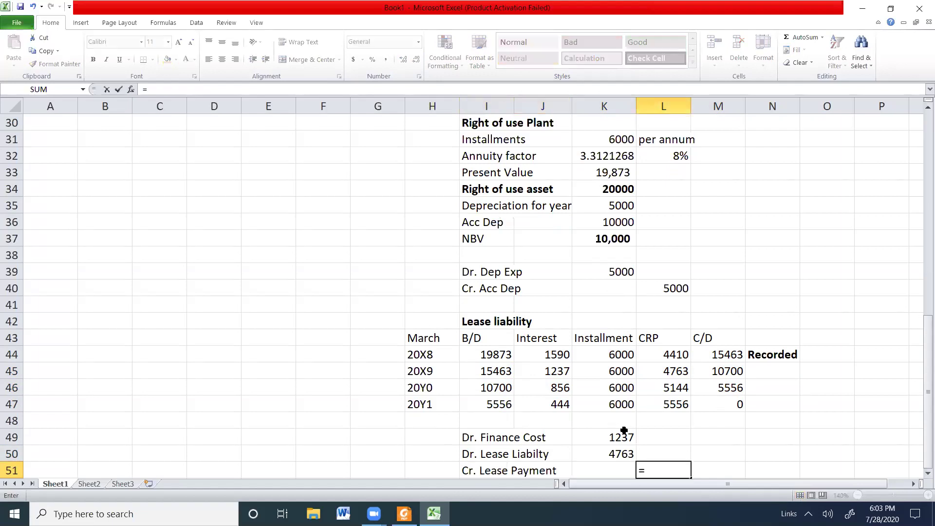
left_click(615, 373)
key("Return")
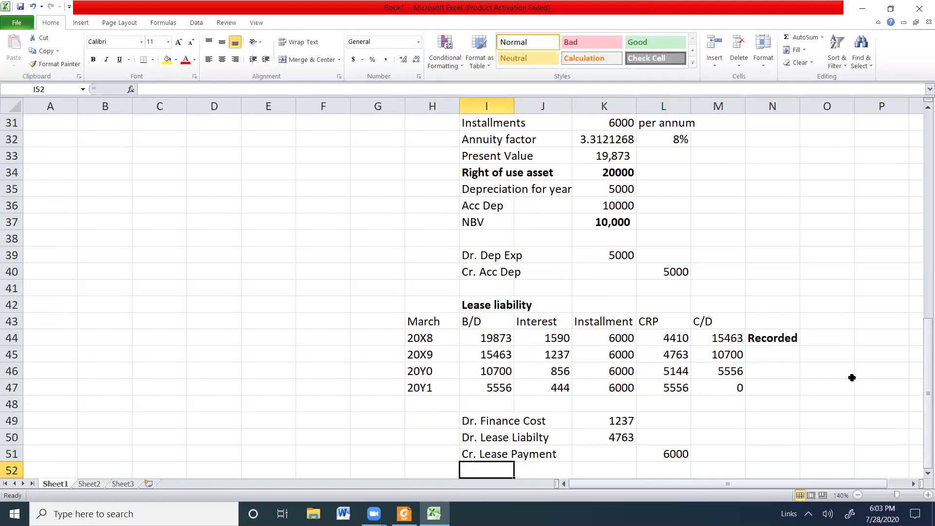
Step: Enter the heading "Lease liability" in H53 below the journal entry
left_click(922, 473)
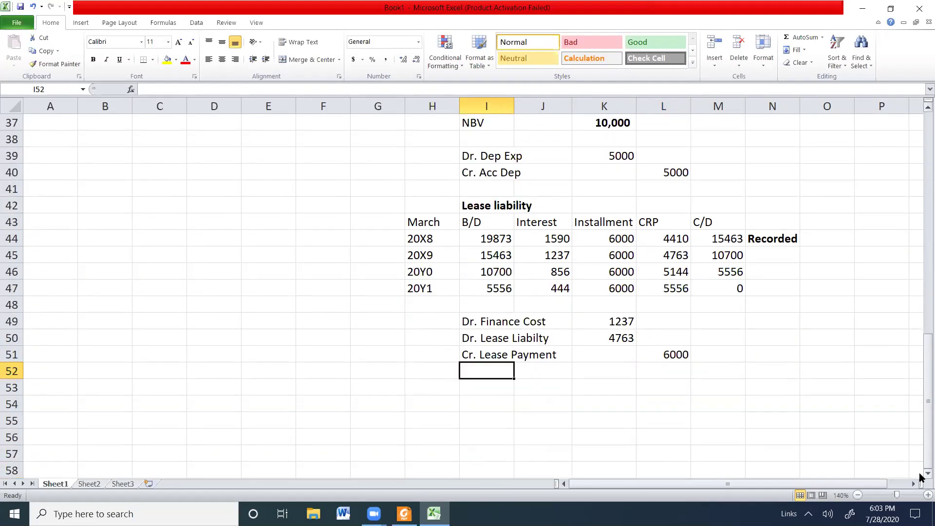
left_click(454, 388)
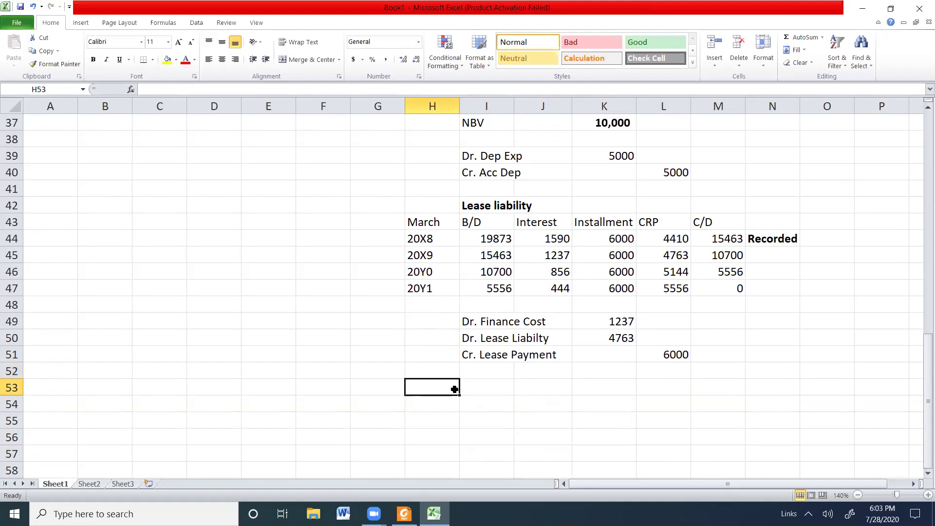
type("Lease lia")
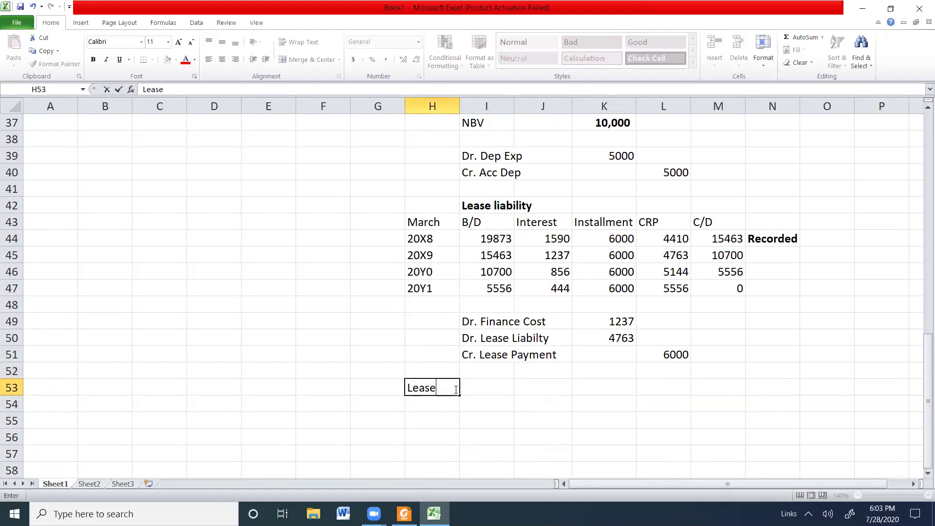
key("BackSpace")
key("BackSpace")
key("BackSpace")
key("BackSpace")
key("BackSpace")
key("BackSpace")
key("BackSpace")
key("BackSpace")
key("BackSpace")
type("Lease liability")
key("Tab")
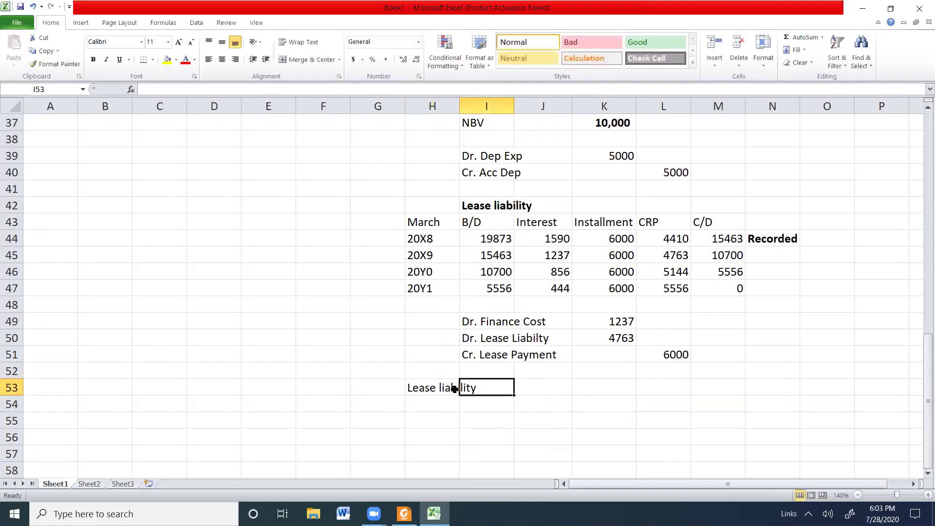
Step: Add the row labels "Current" in H54 and "Non current" in H55, and make the H53 heading bold
left_click(453, 398)
type("Current")
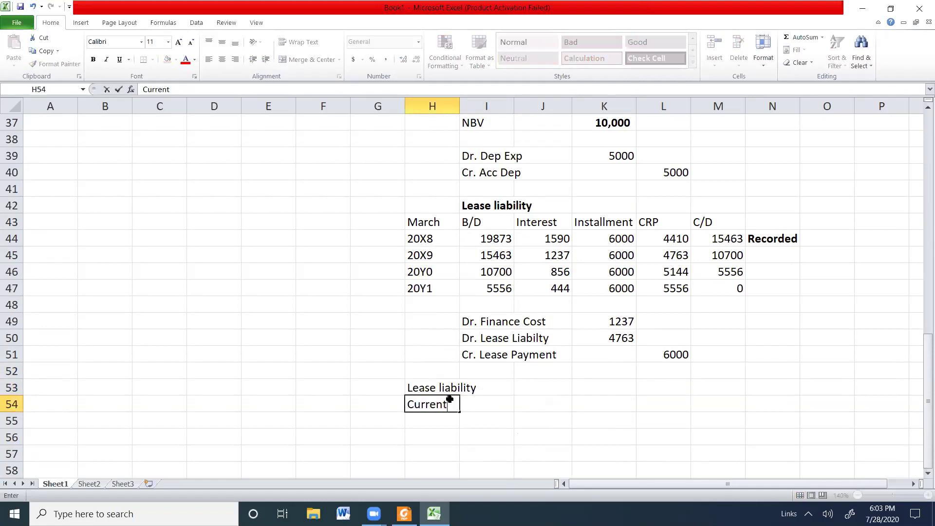
key("Return")
type("Non")
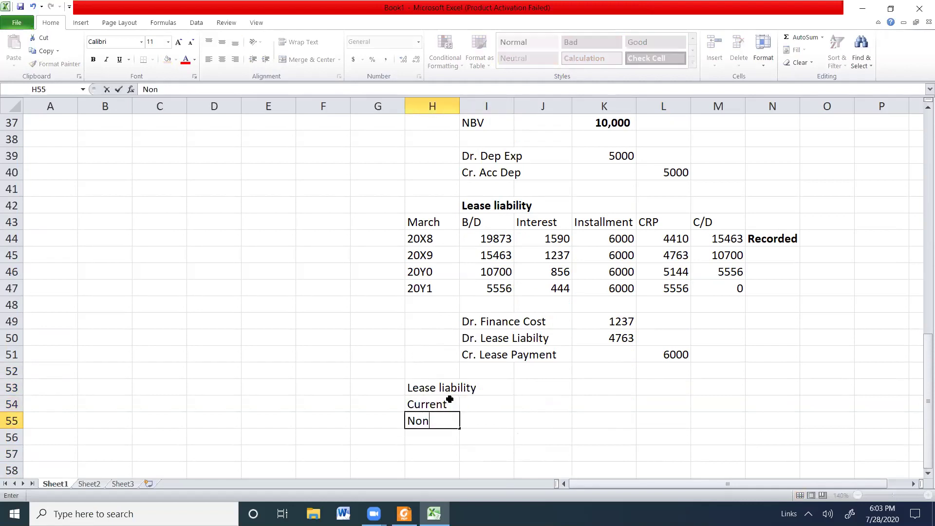
type(" current")
left_click(428, 388)
key("ctrl+b")
Step: Label the 20X9 closing balance "Yearend" in N45 and make the label bold
left_click(658, 402)
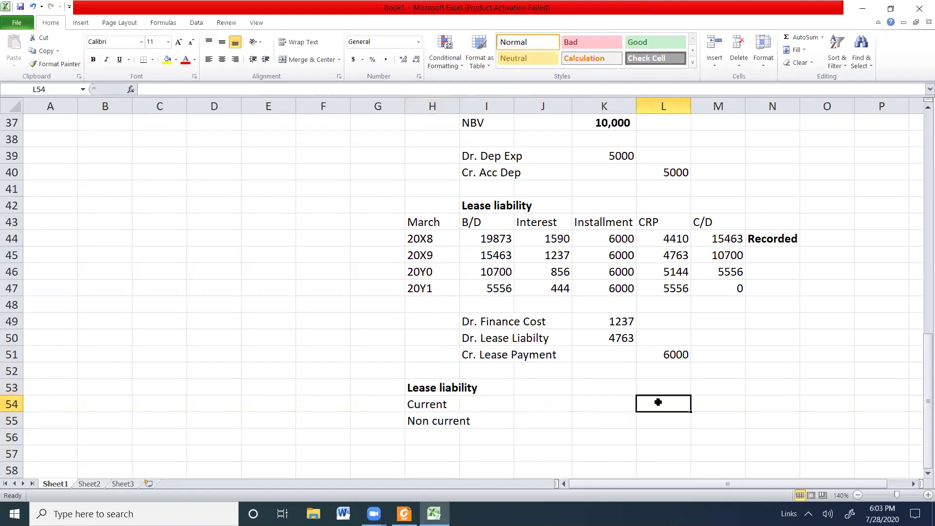
left_click(757, 258)
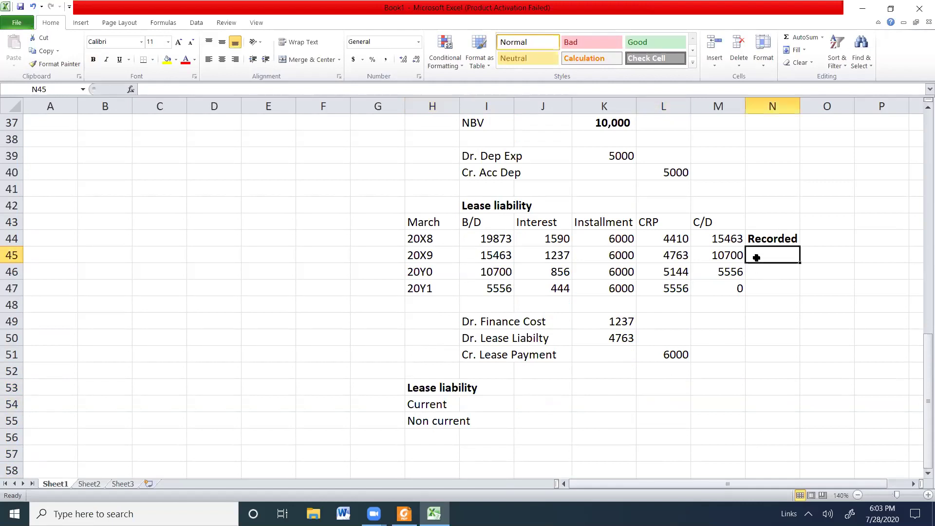
type("Yearend")
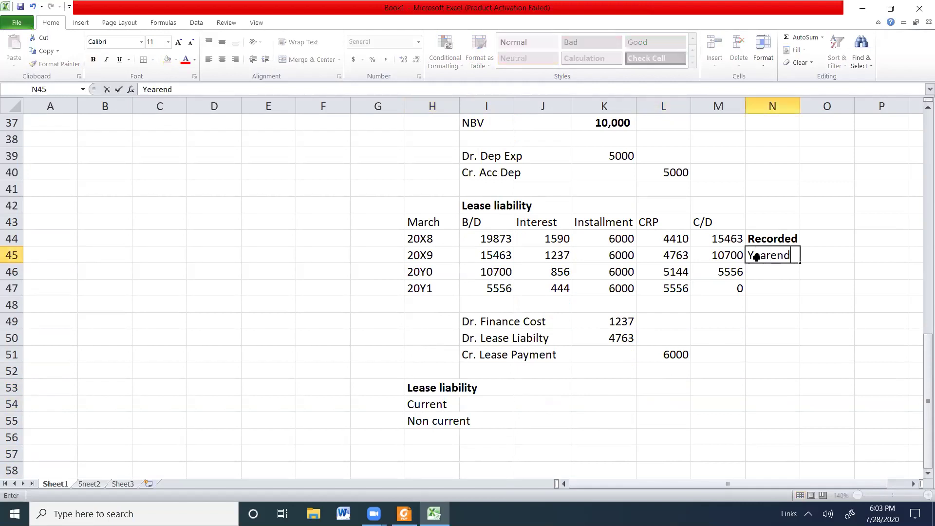
key("Return")
left_click(756, 258)
key("ctrl+b")
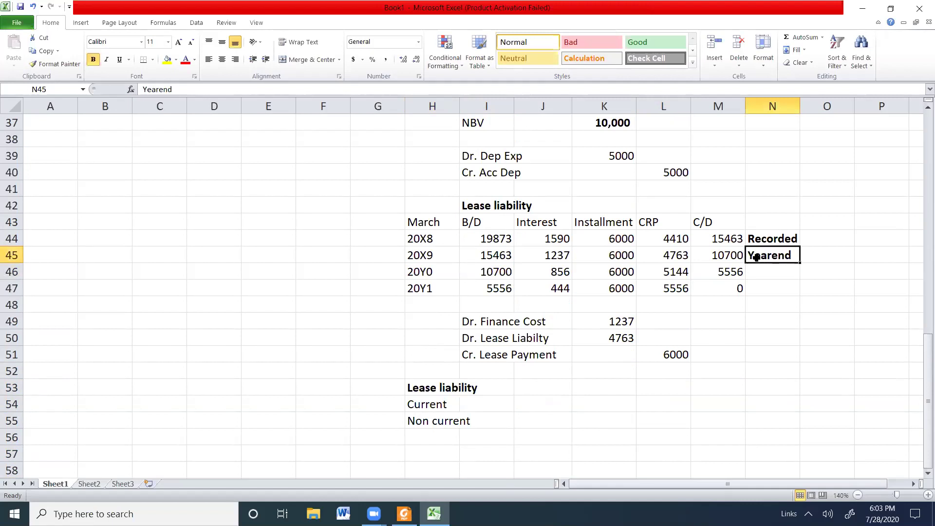
Step: Link the current lease liability in L54 to the 20Y0 CRP in L46
left_click(684, 271)
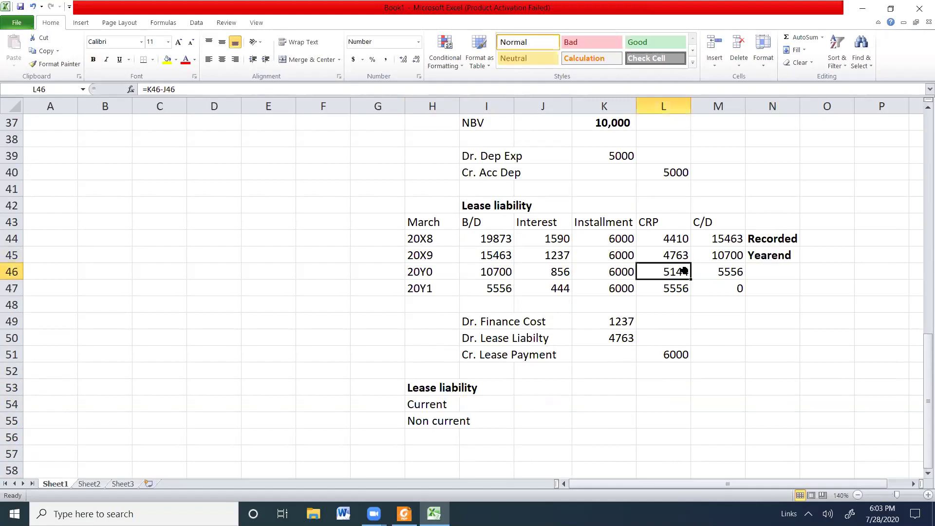
left_click(648, 401)
type("=")
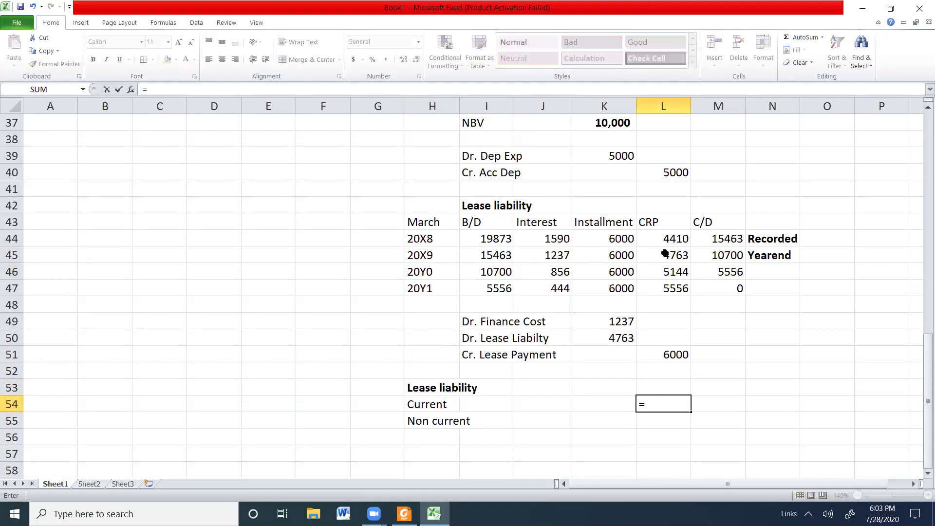
left_click(669, 278)
key("Return")
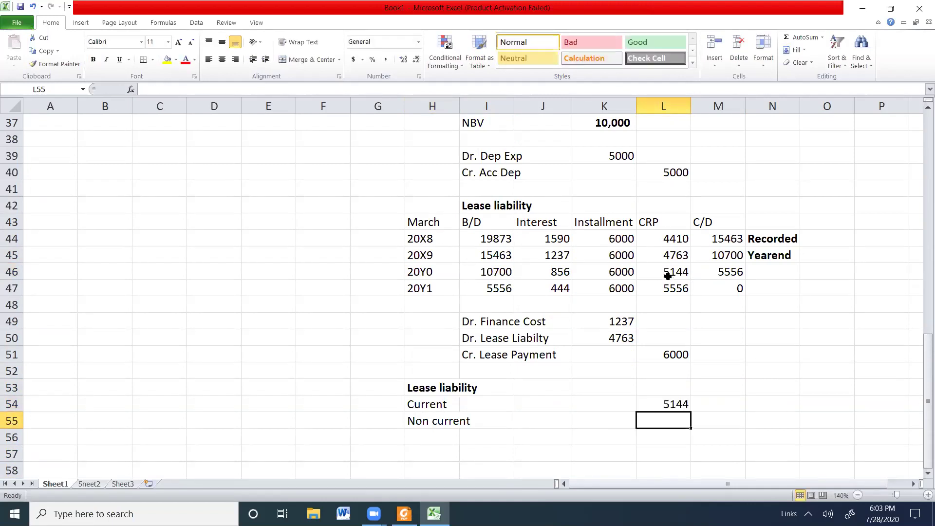
Step: Link the non-current lease liability in L55 to the 20Y0 closing balance in M46
type("=")
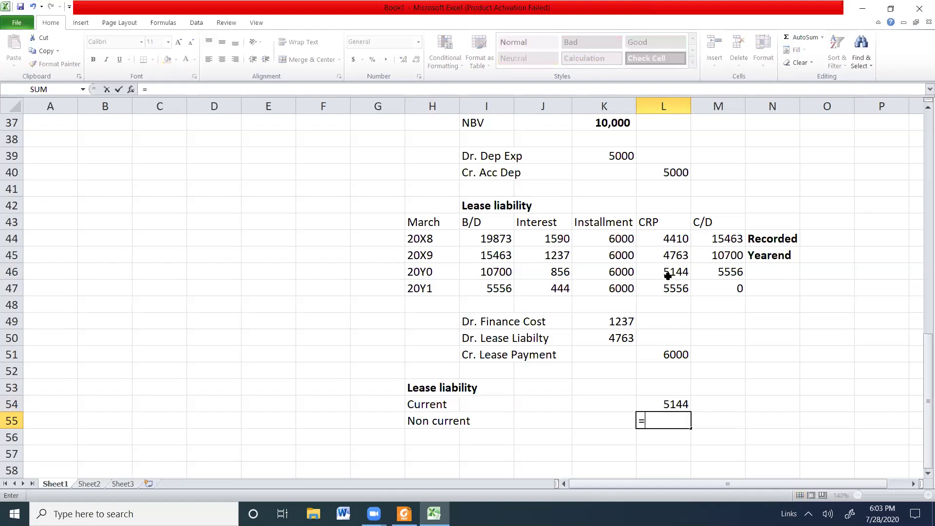
left_click(724, 272)
key("Return")
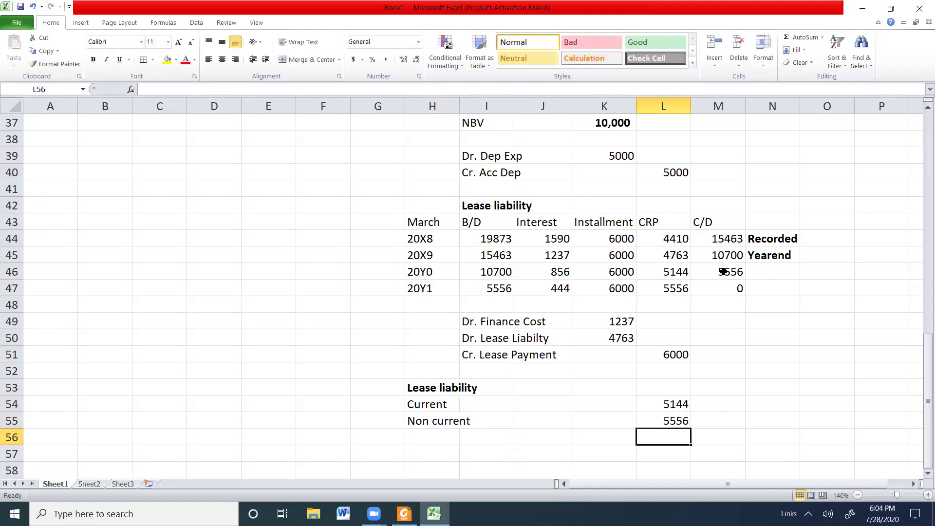
Step: Total the current and non-current lease liability in L56 with =L54+L55 and make the total bold
type("=")
key("Up")
key("Up")
type("+")
key("Up")
key("Return")
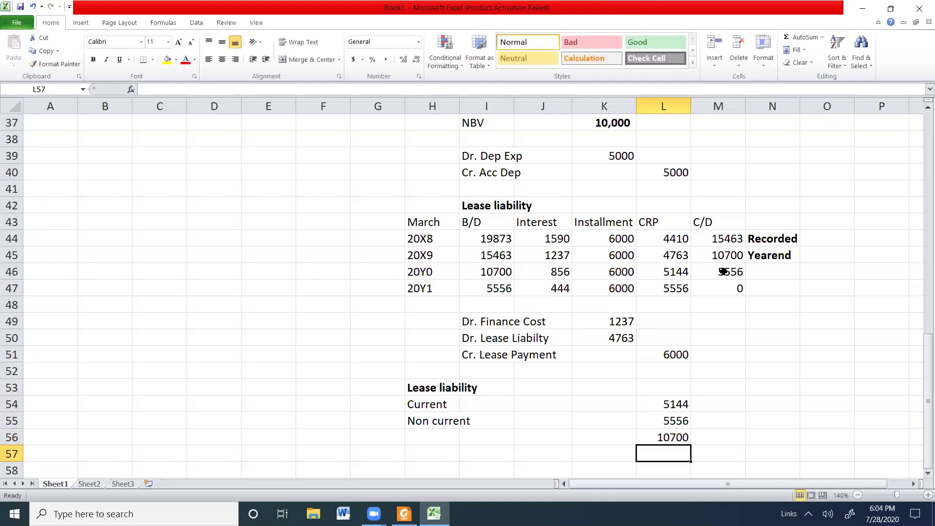
left_click(670, 435)
key("ctrl+b")
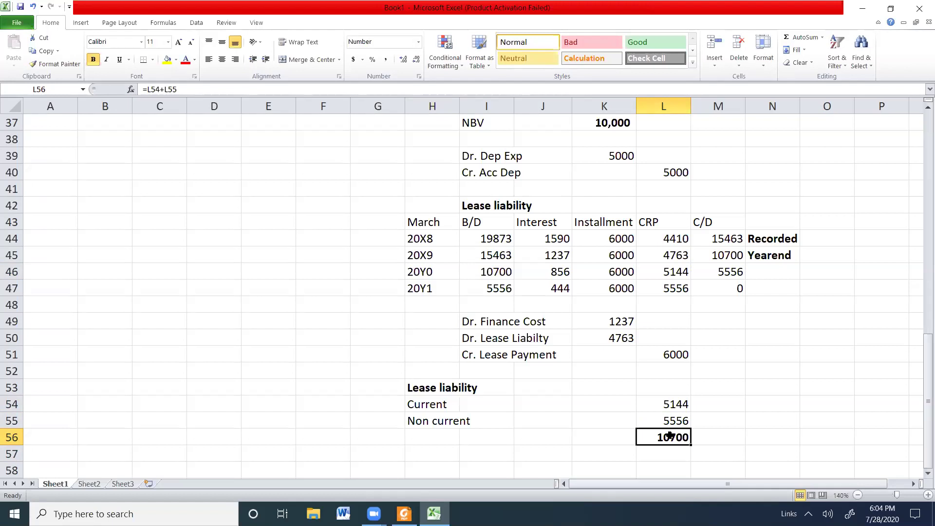
Step: Zoom the worksheet out to 120% and review the right-of-use asset and lease liability workings
left_click(858, 495)
left_click(859, 495)
mouse_move(921, 378)
left_mouse_down()
mouse_move(920, 363)
mouse_move(921, 377)
left_mouse_up()
left_click(801, 352)
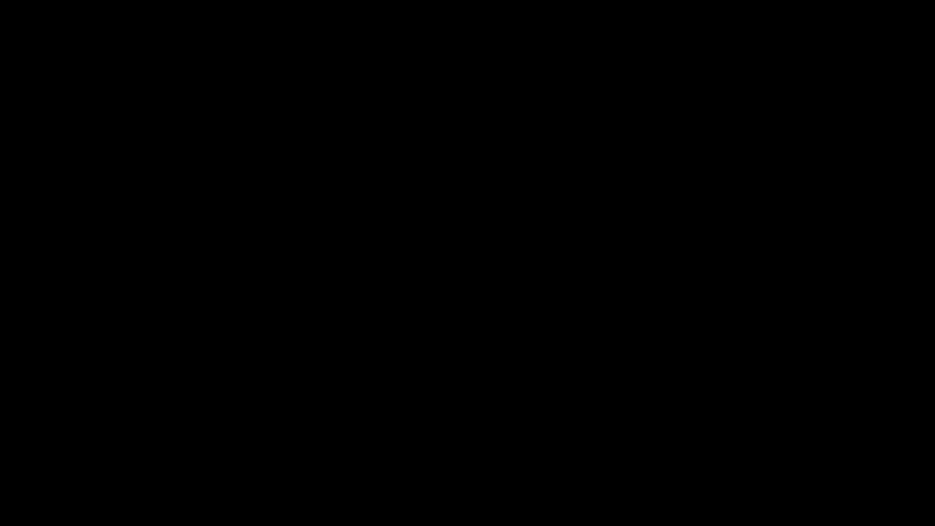
left_click(781, 284)
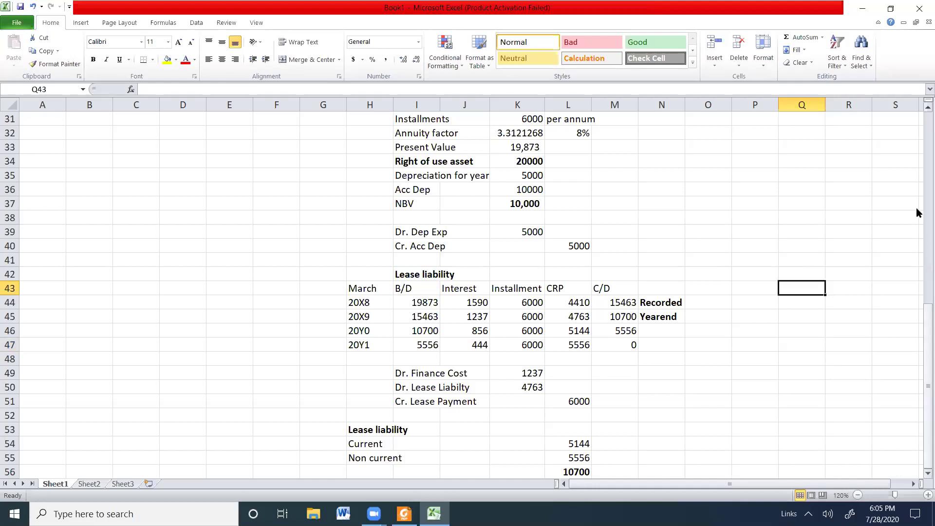
scroll(919, 209, "up", 10)
left_click_drag(917, 181, 921, 386)
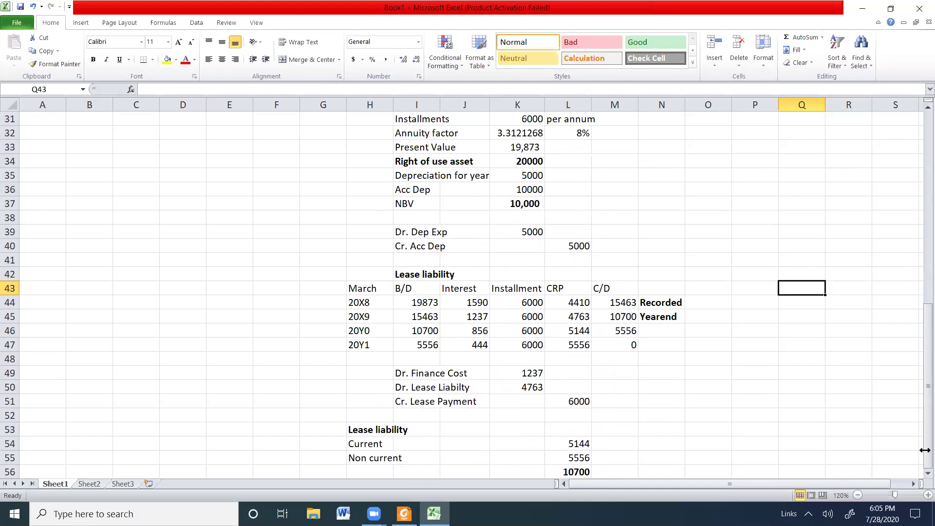
Step: Switch to the exam kit PDF in Foxit Reader and highlight "All depreciation is charged to cost of sales." in note (i)
key("alt+Tab")
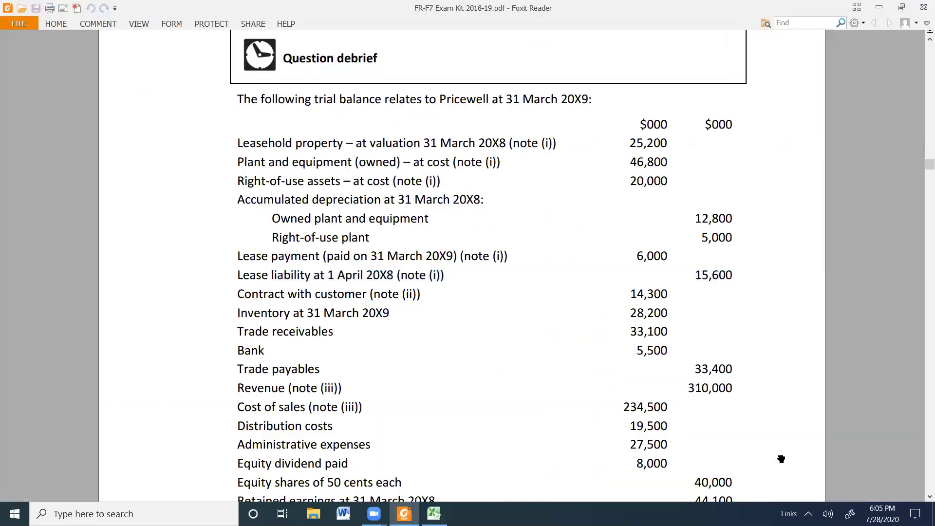
scroll(781, 459, "down", 2)
scroll(781, 459, "down", 7)
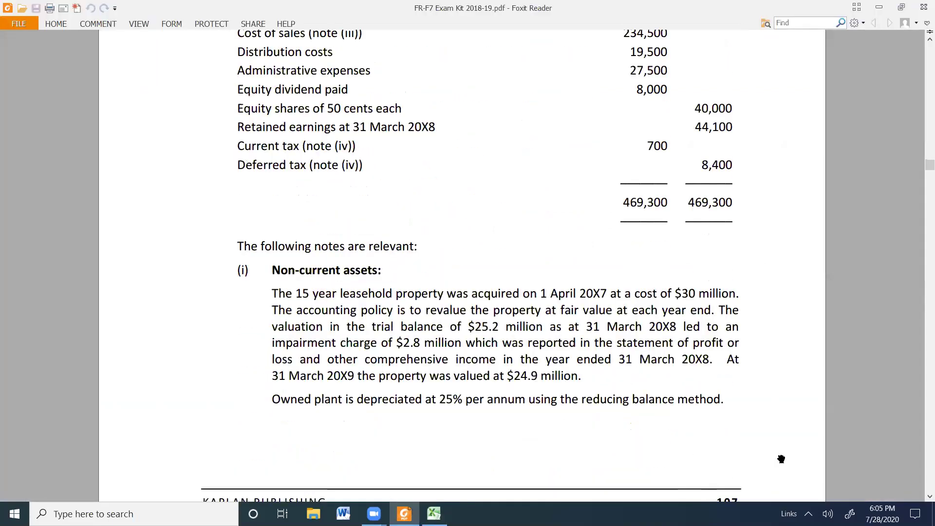
scroll(781, 459, "down", 10)
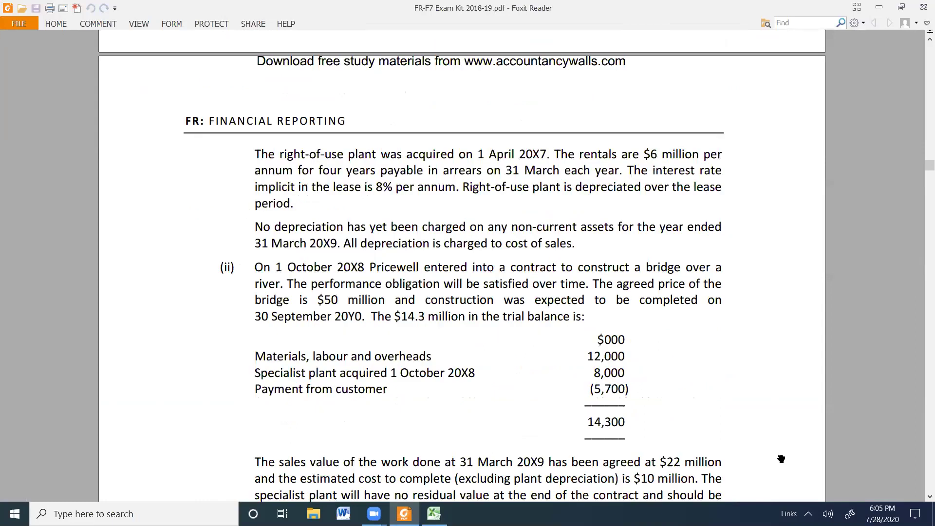
scroll(781, 460, "down", 2)
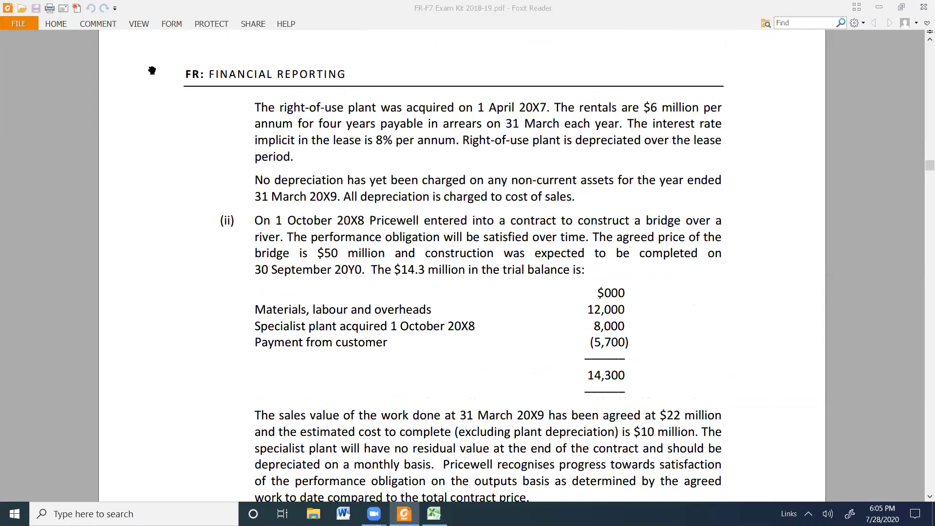
left_click(65, 24)
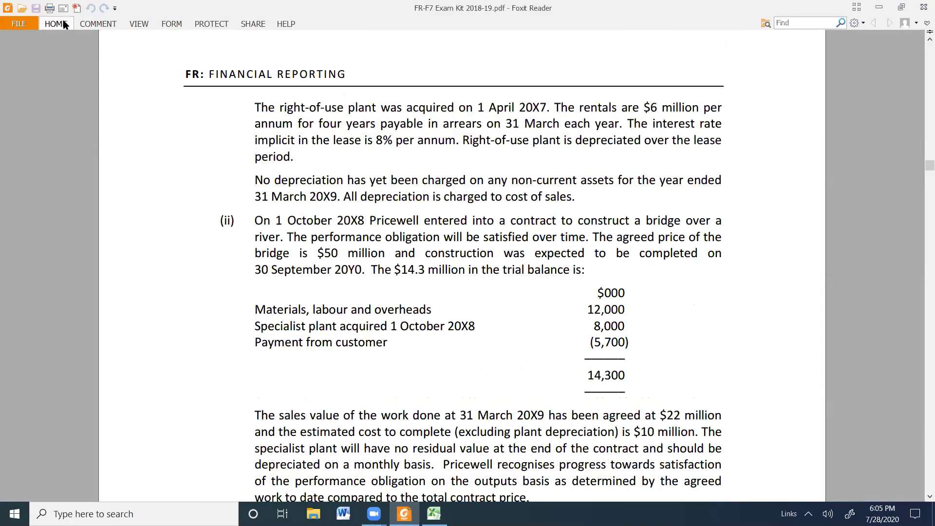
left_click(65, 25)
left_click(377, 40)
left_click_drag(344, 196, 576, 197)
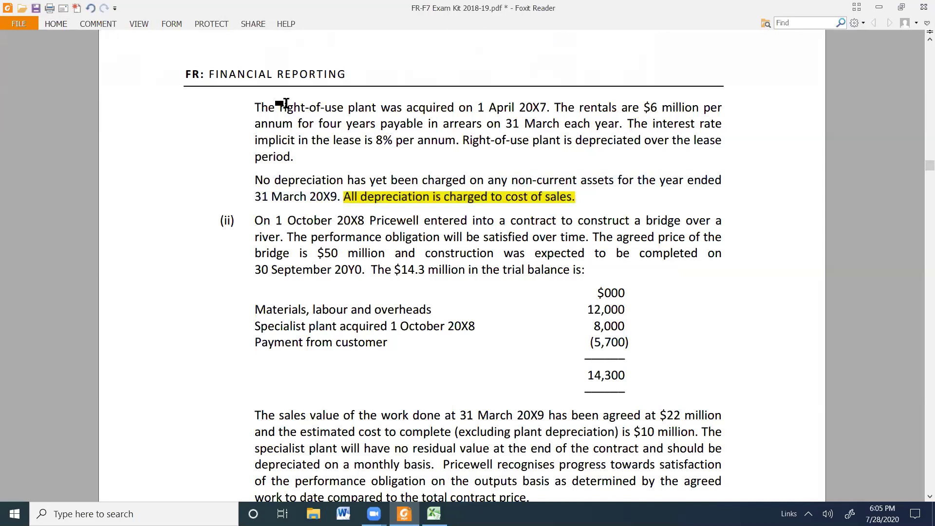
left_click(56, 24)
left_click(16, 49)
Step: Read note (ii) on the bridge construction contract and refer back to the Pricewell trial balance
scroll(462, 297, "down", 1)
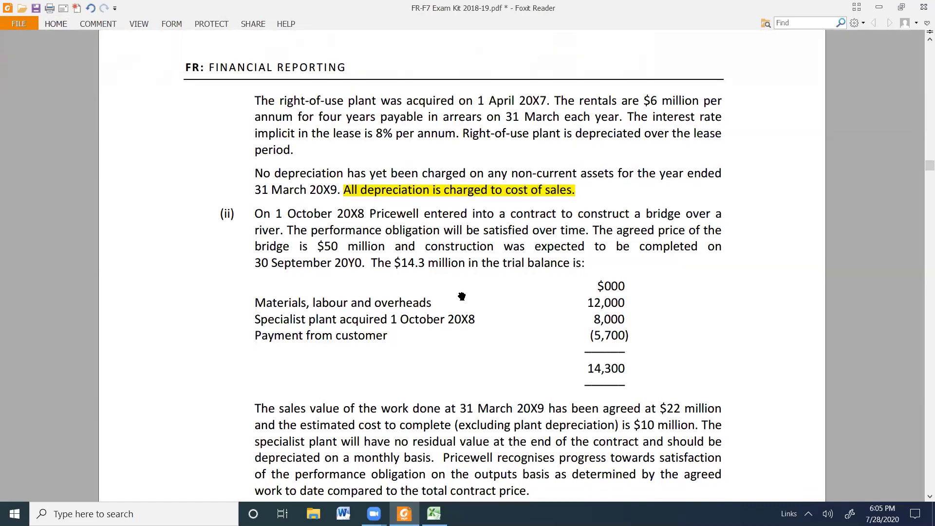
scroll(540, 267, "down", 3)
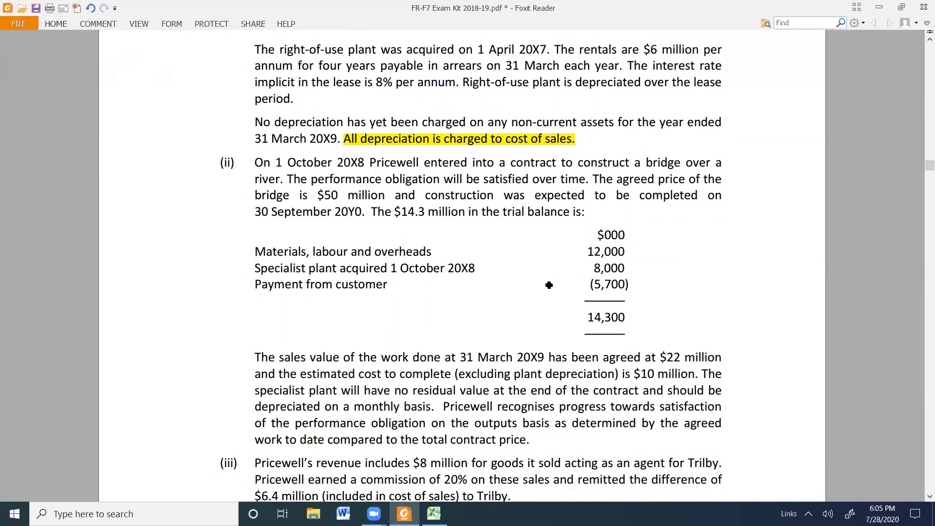
key("alt+Tab")
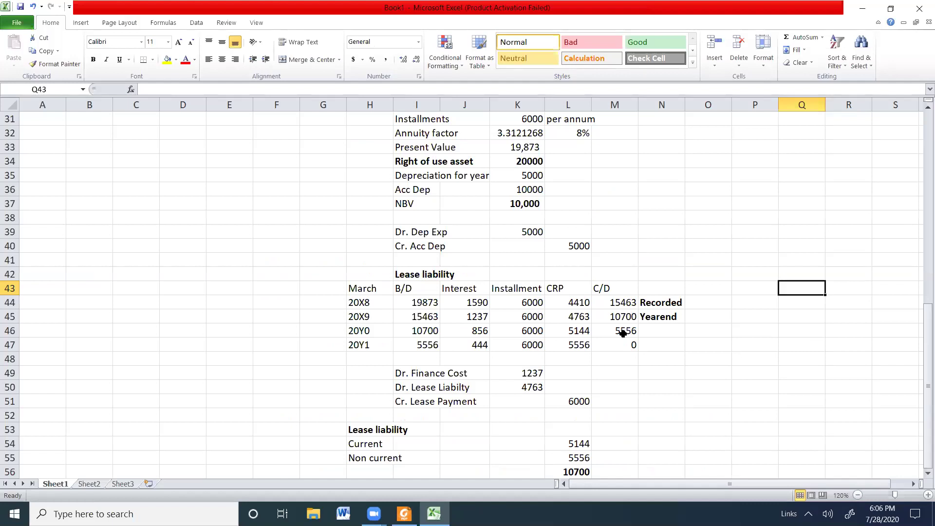
key("alt+Tab")
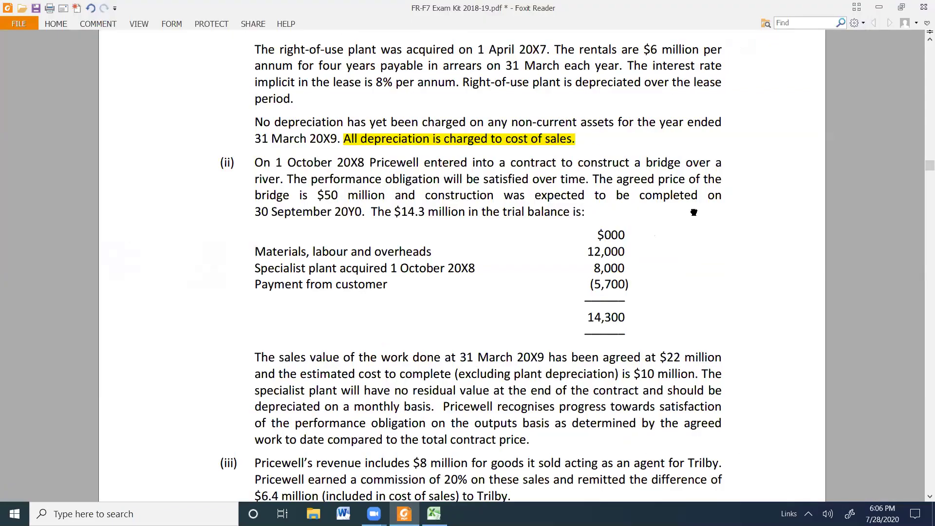
scroll(694, 214, "down", 1)
scroll(694, 214, "down", 3)
scroll(694, 214, "down", 1)
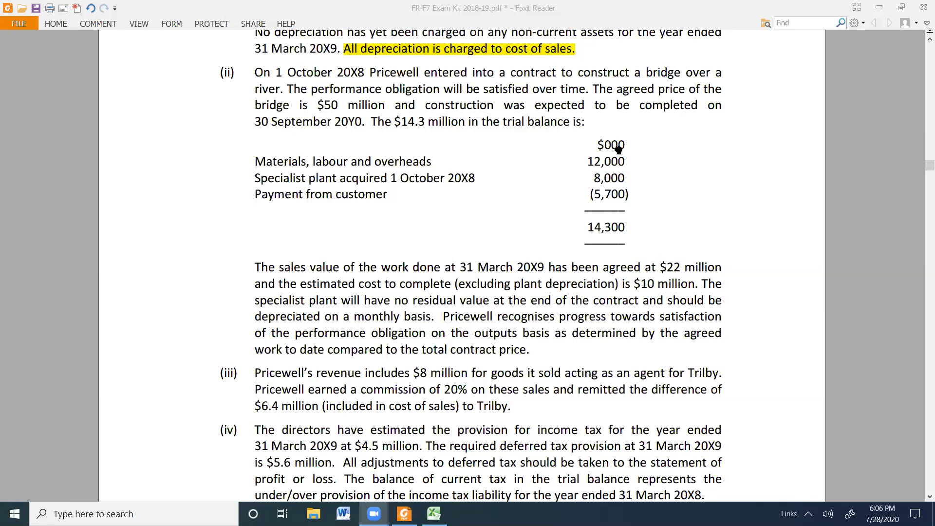
scroll(688, 166, "up", 1)
scroll(688, 167, "up", 5)
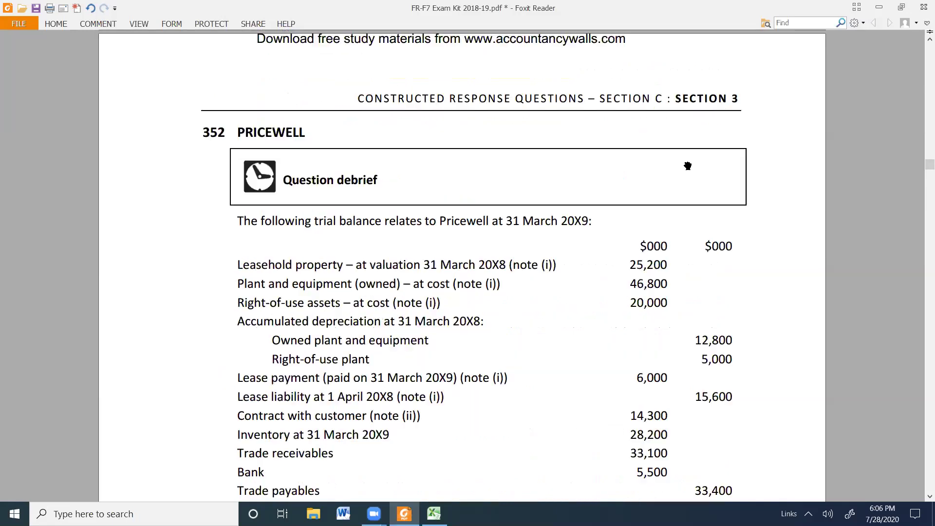
scroll(687, 166, "down", 3)
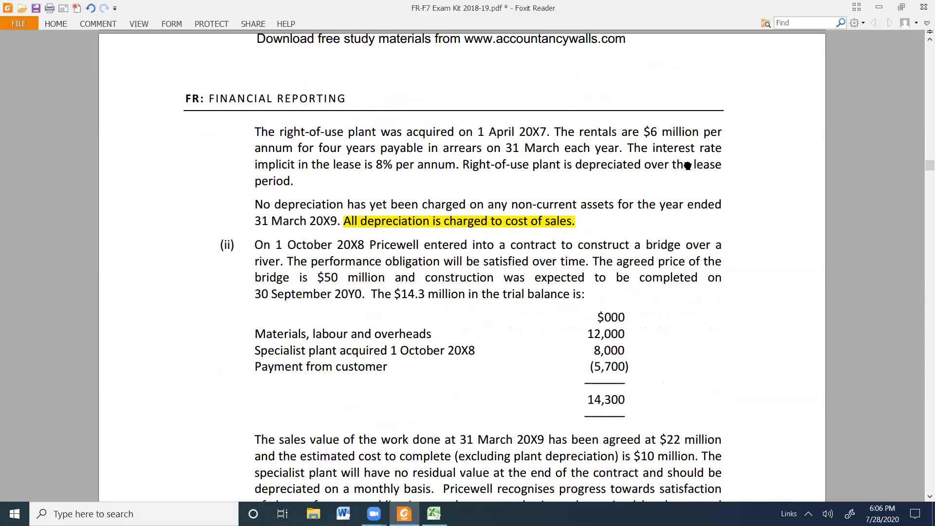
Step: Highlight "satisfied over time." in note (ii) and return to the Hand tool
left_click(50, 22)
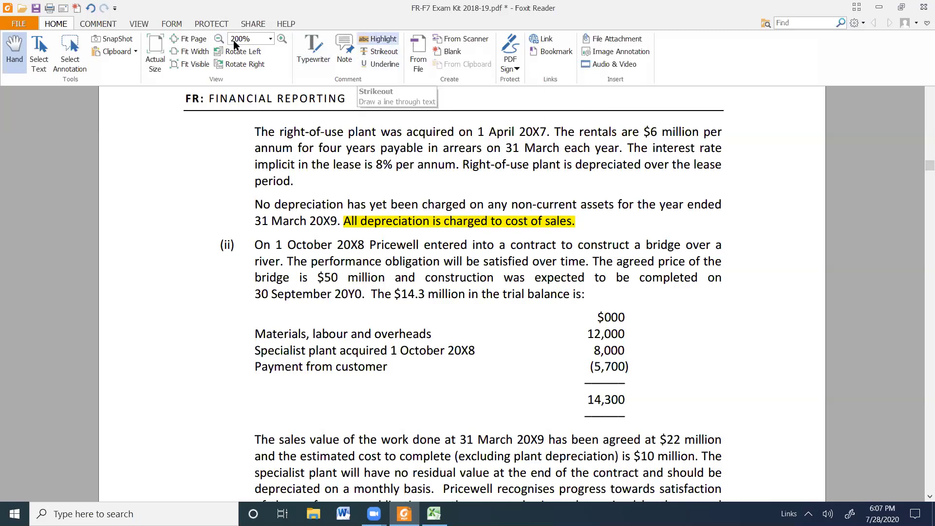
left_click(379, 39)
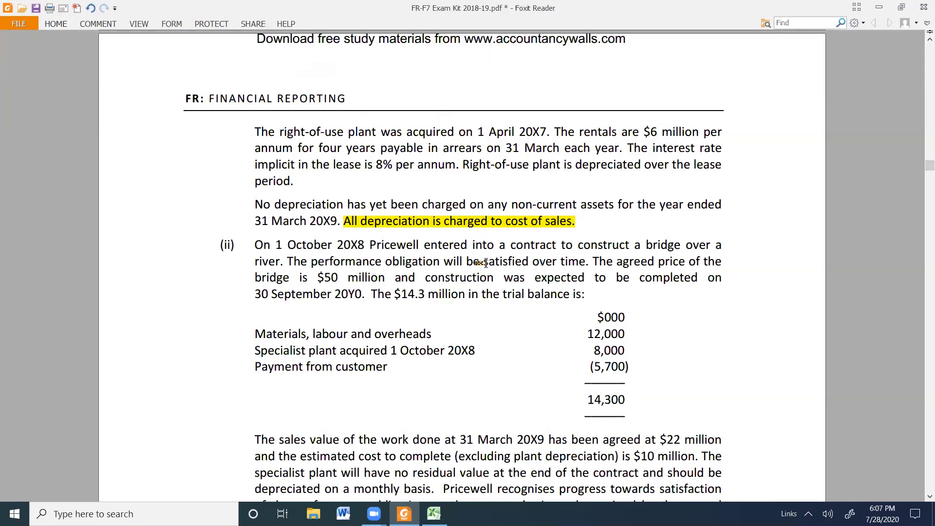
left_click_drag(484, 262, 589, 263)
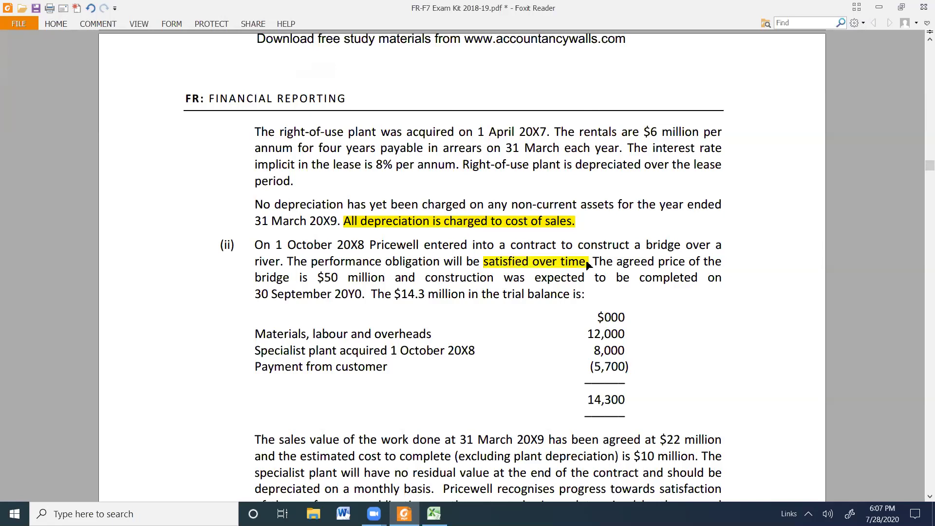
left_click(61, 25)
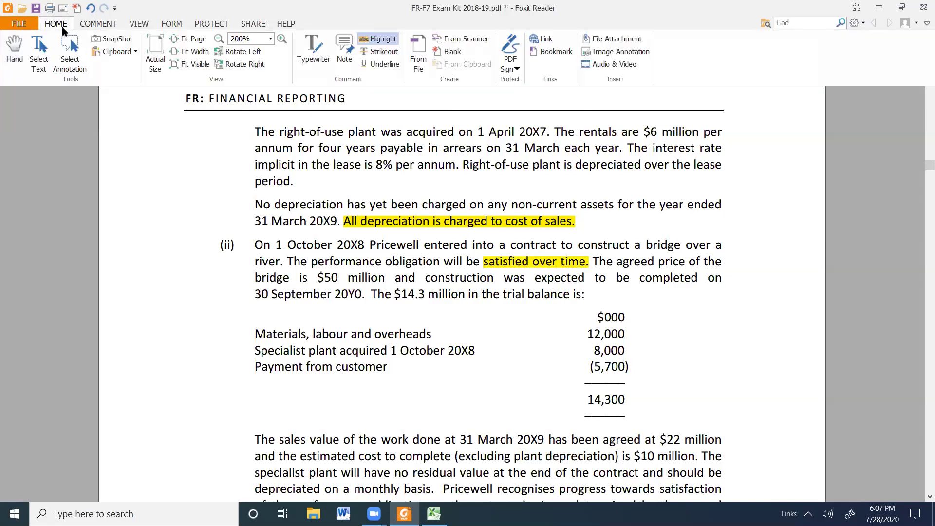
left_click(5, 37)
left_click(55, 24)
left_click(39, 38)
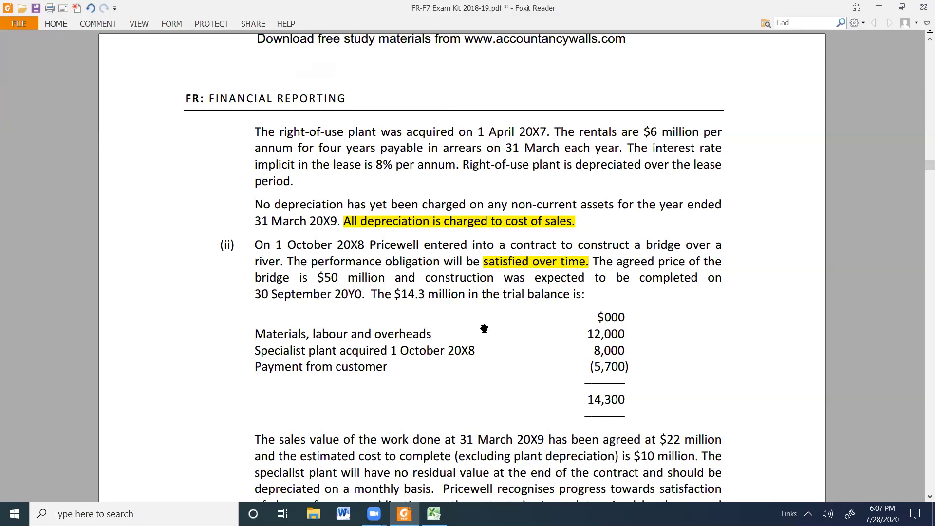
Step: Compare the "Contract with customer" line in the trial balance with its breakdown in note (ii)
left_click(374, 514)
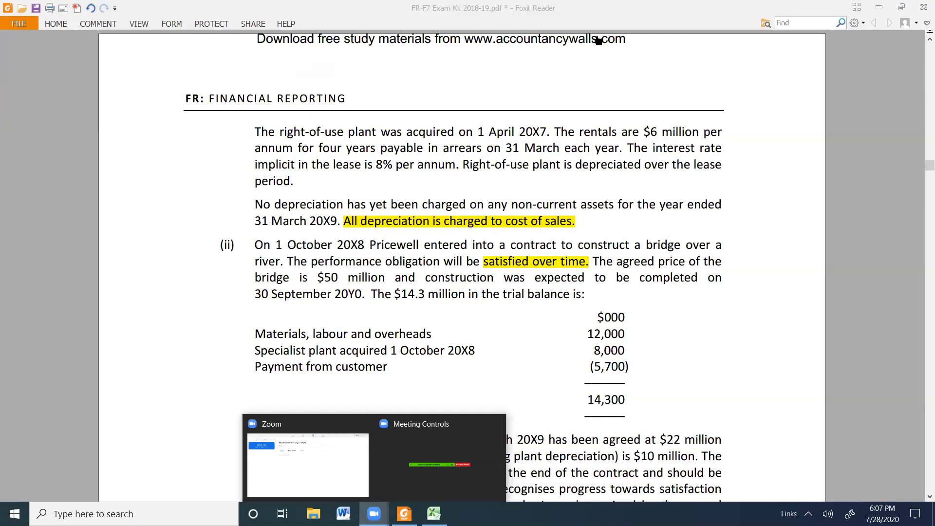
scroll(686, 314, "down", 2)
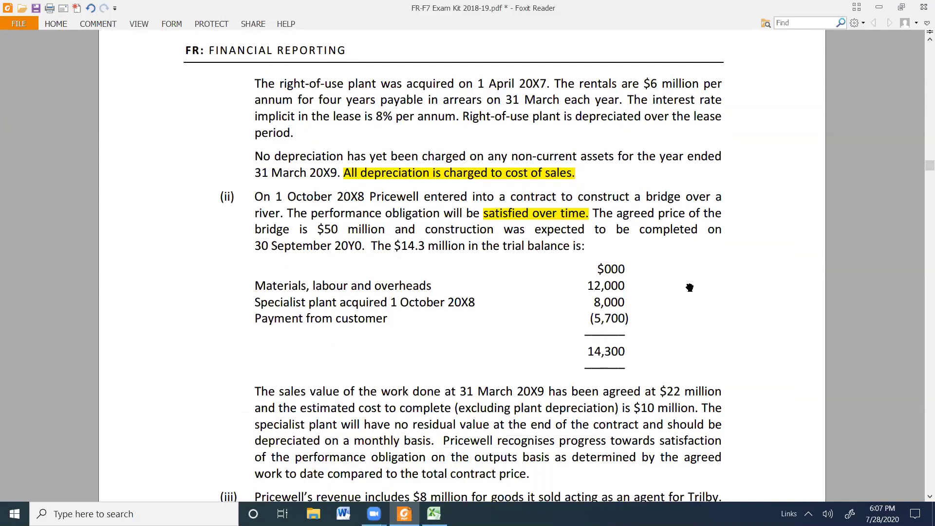
scroll(689, 288, "down", 1)
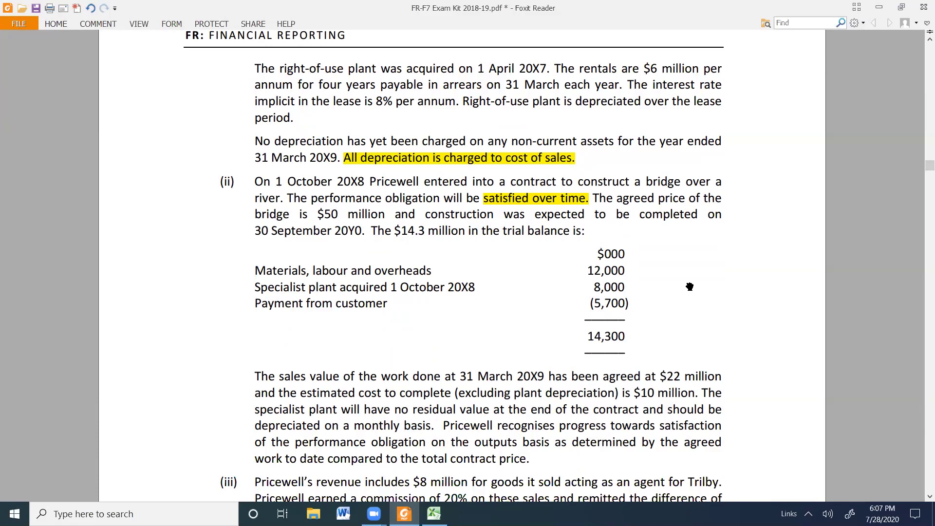
scroll(691, 286, "up", 1)
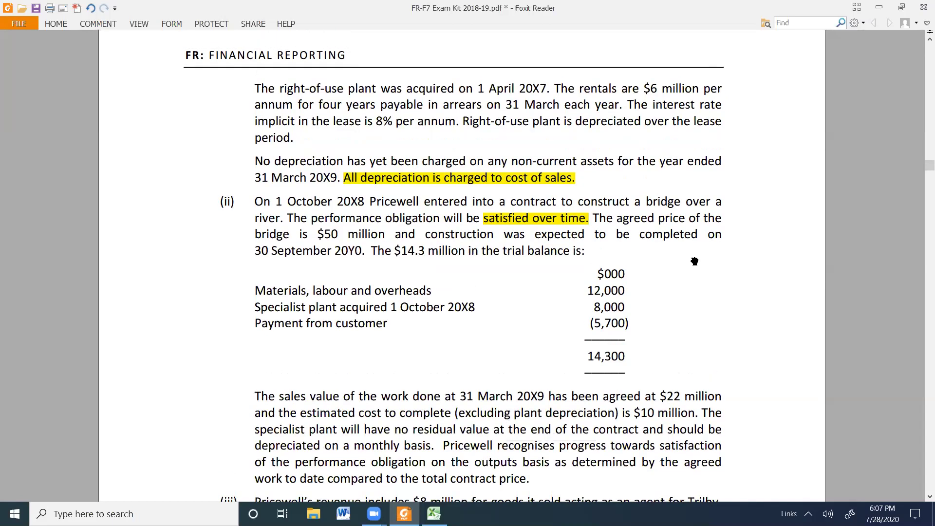
scroll(693, 288, "up", 3)
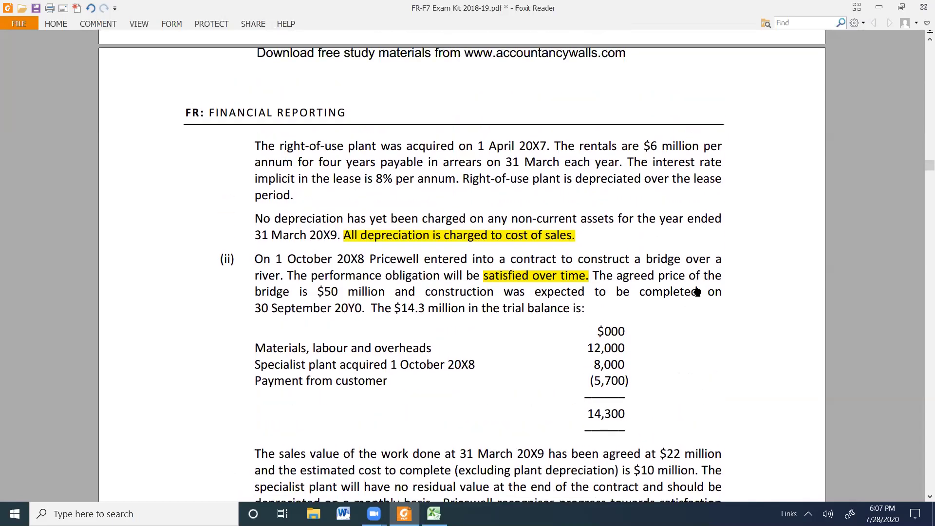
scroll(681, 287, "up", 4)
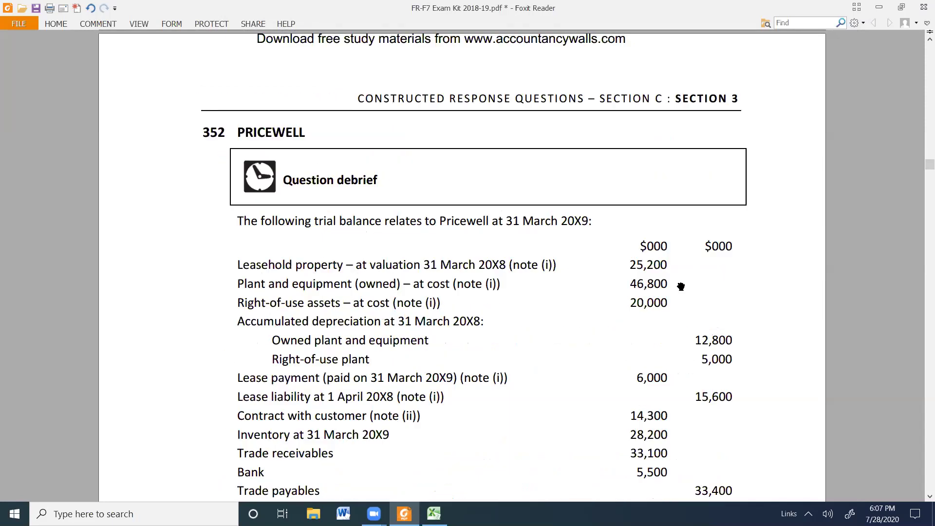
scroll(683, 305, "down", 9)
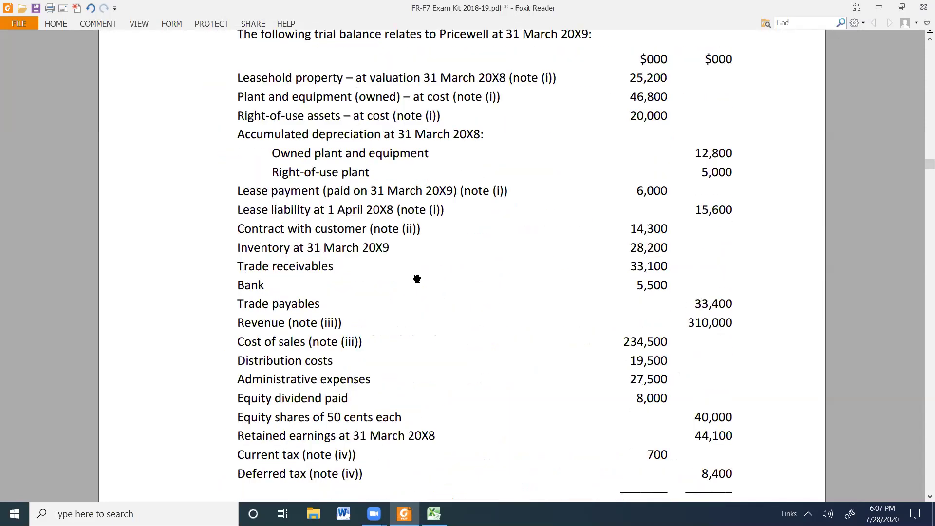
scroll(427, 271, "down", 1)
scroll(423, 306, "down", 1)
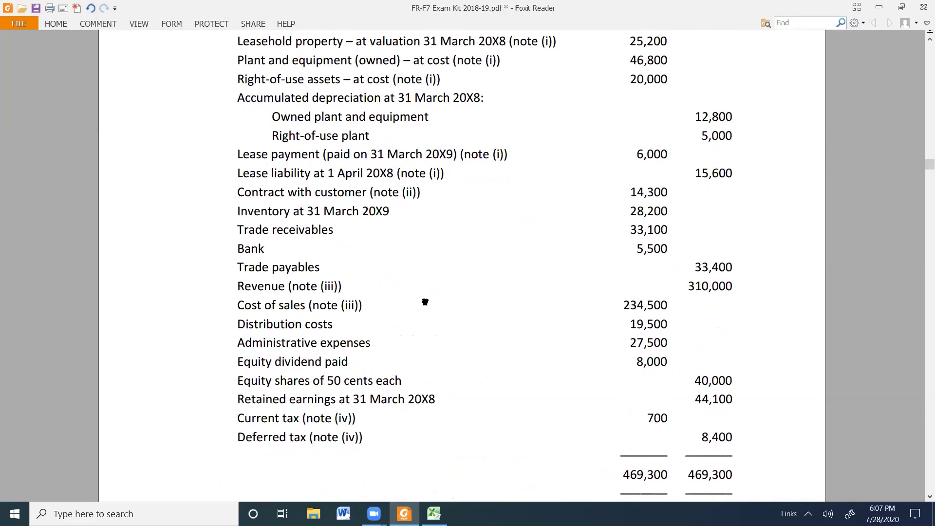
left_click_drag(244, 192, 669, 191)
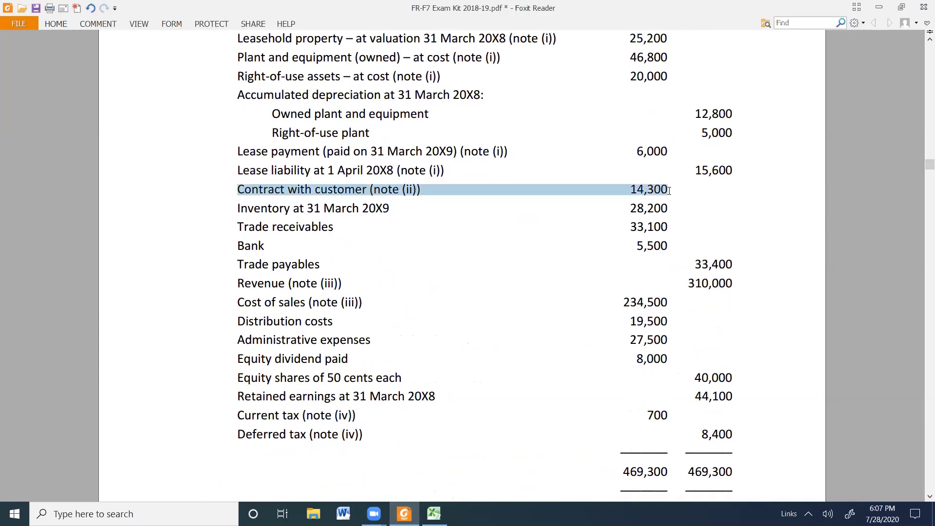
left_click(638, 258)
scroll(638, 257, "down", 10)
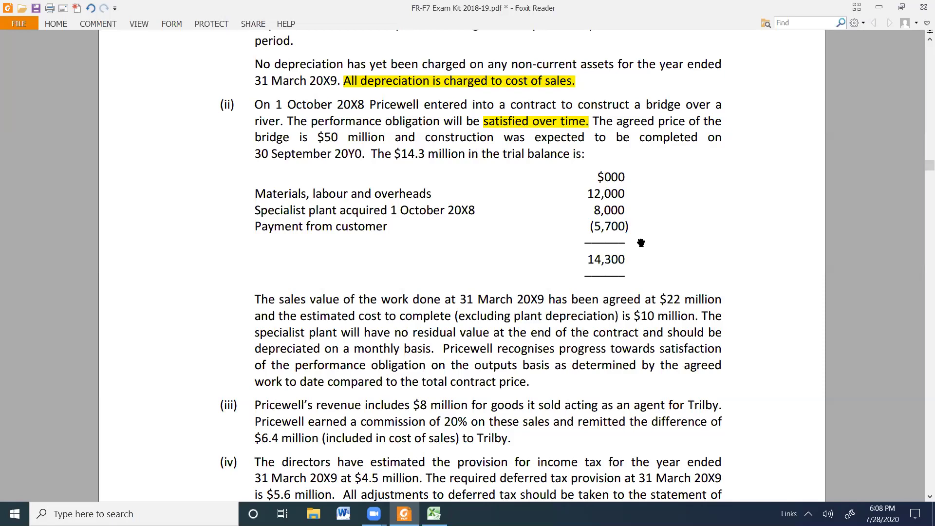
Step: Add the typewriter comment "Work certified to date" just above "$22 million" in note (ii) and return to the Hand tool
scroll(641, 242, "down", 1)
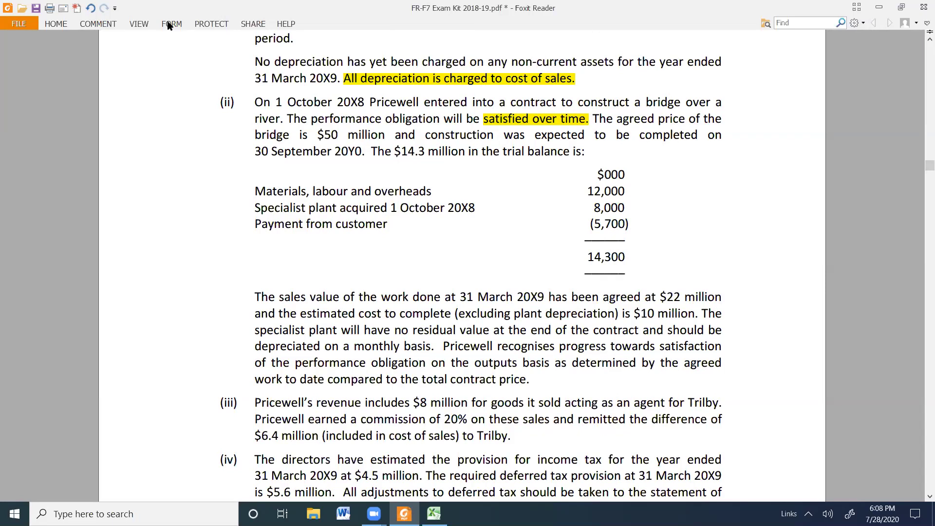
left_click(55, 28)
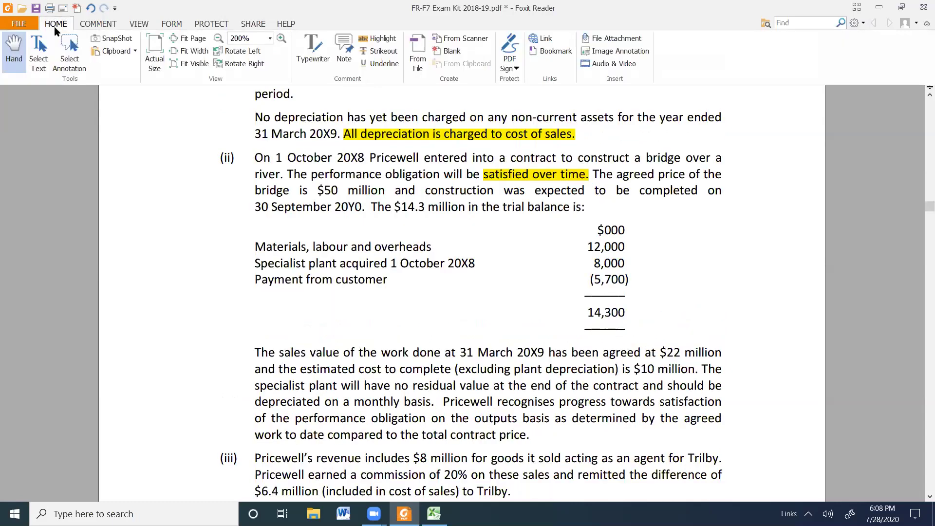
left_click(295, 58)
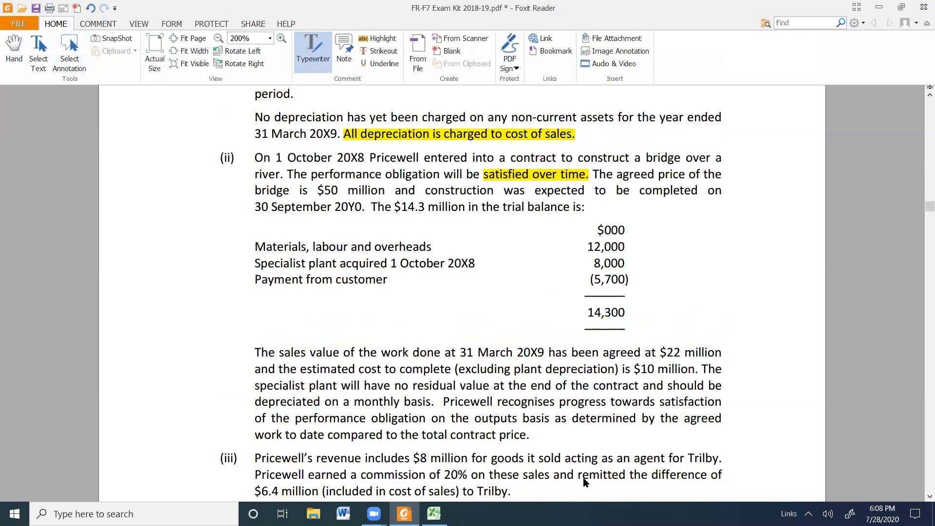
left_click(702, 349)
type("Work certified to date")
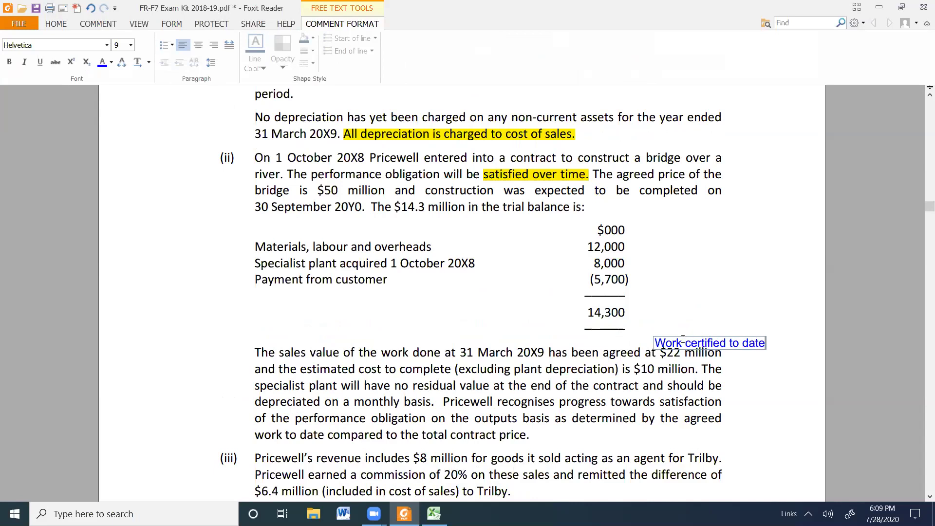
left_click_drag(683, 336, 676, 331)
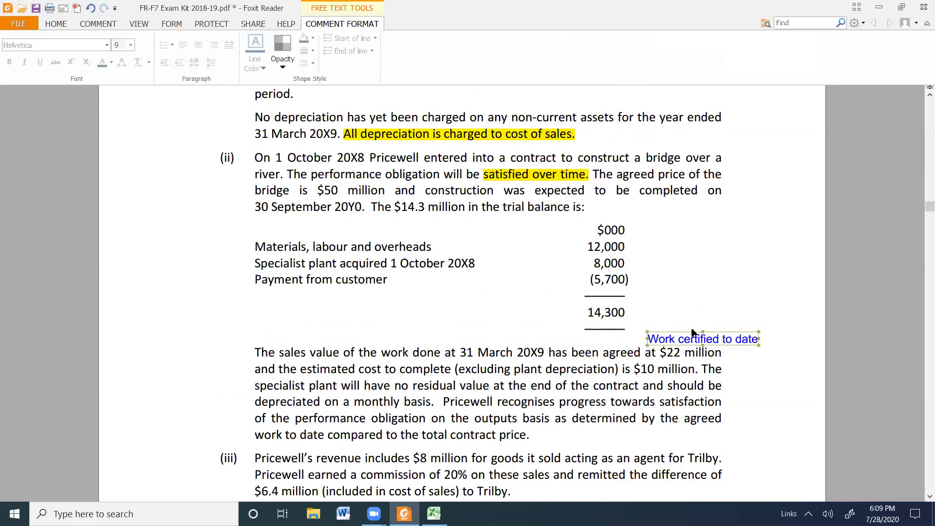
left_click(205, 91)
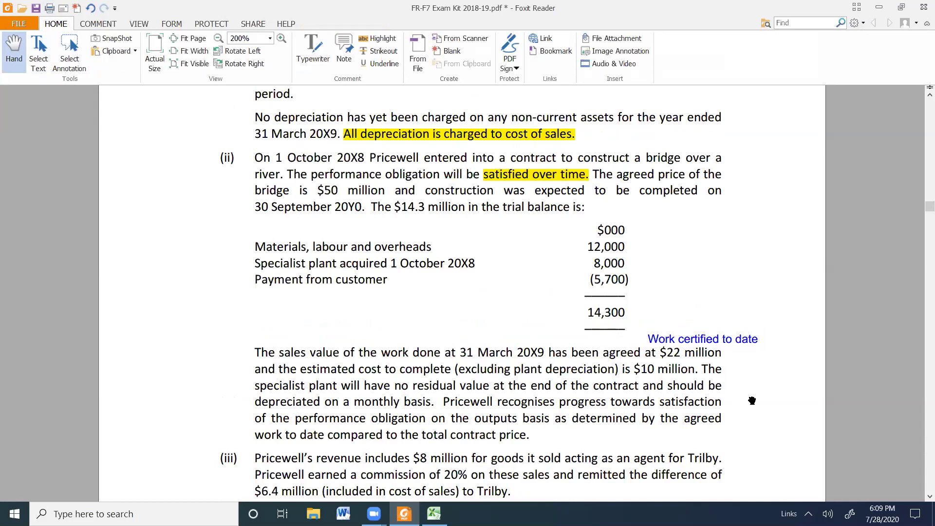
Step: Read the rest of note (ii) on costs, plant depreciation and progress recognition, and activate the Highlight tool
scroll(755, 388, "down", 1)
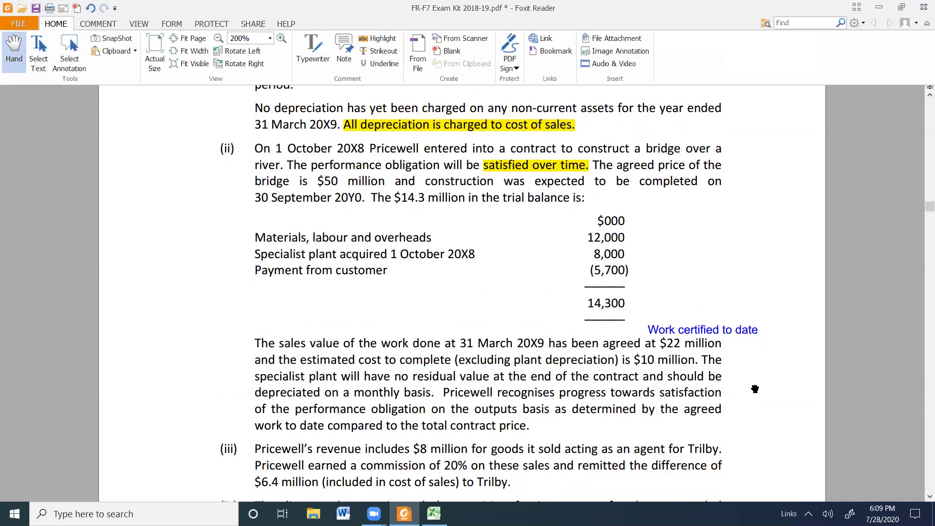
scroll(755, 386, "down", 1)
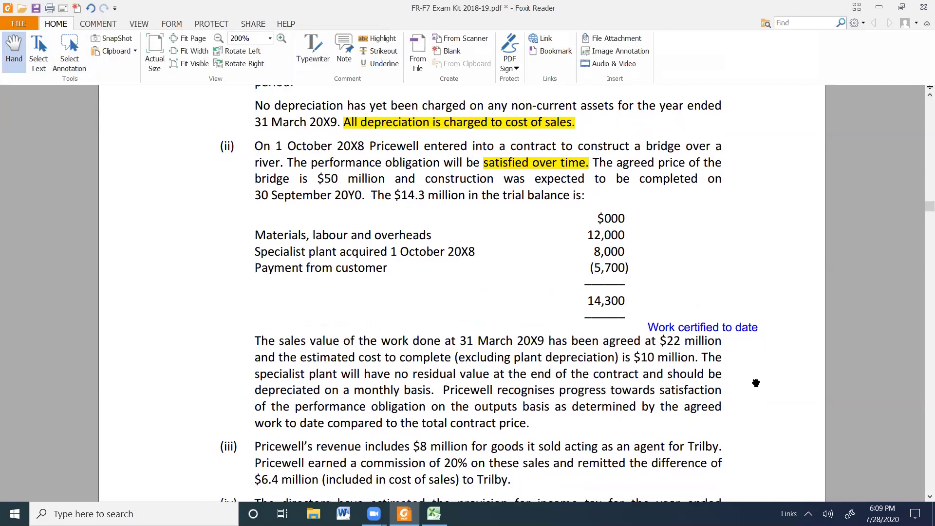
scroll(755, 384, "down", 1)
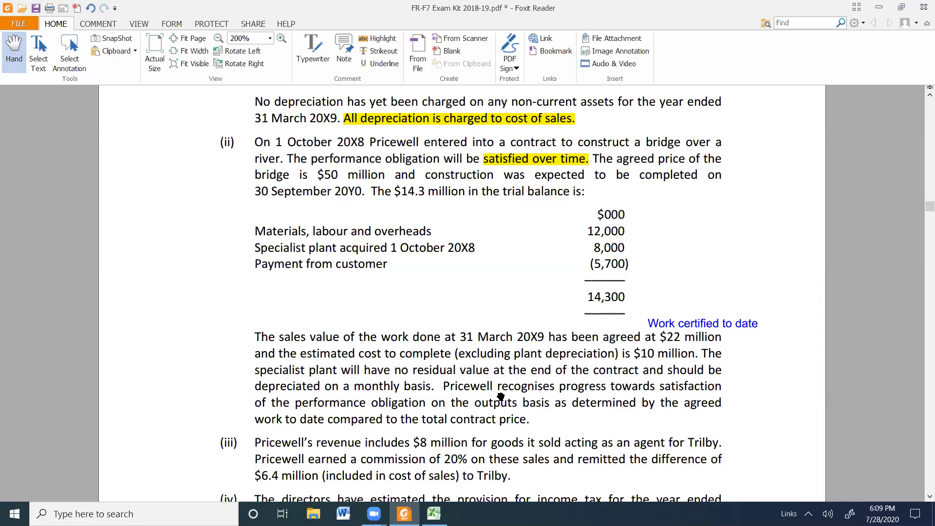
scroll(756, 397, "down", 1)
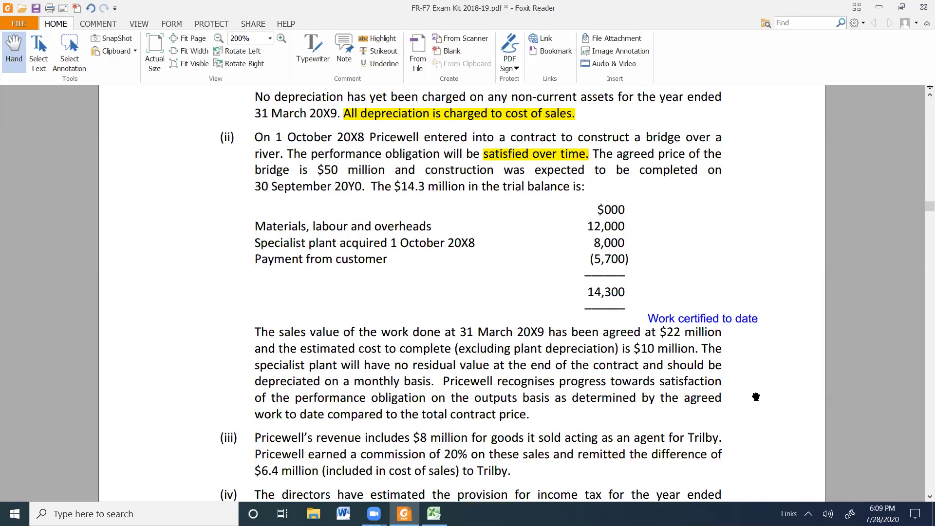
scroll(757, 397, "down", 1)
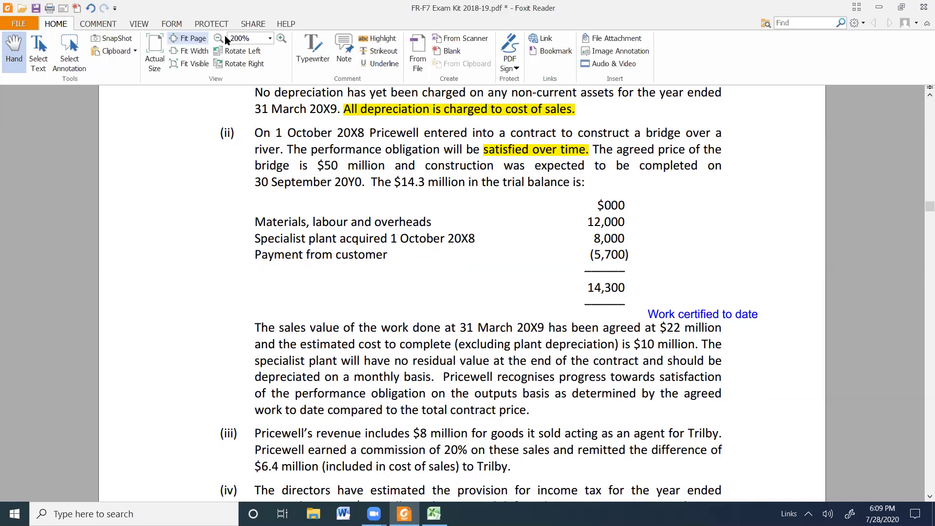
left_click(378, 38)
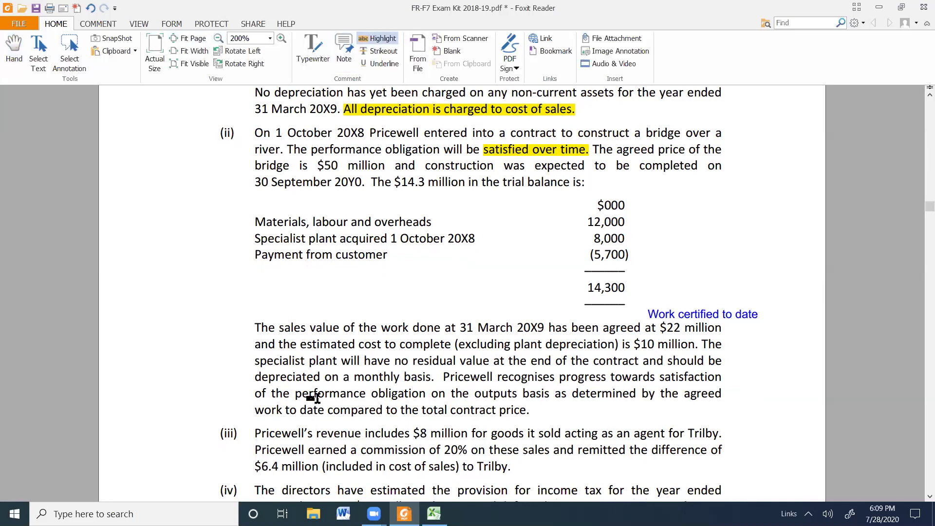
Step: Highlight "work to date compared to the total contract price." in note (ii), then return to the Hand tool
left_click_drag(256, 410, 540, 414)
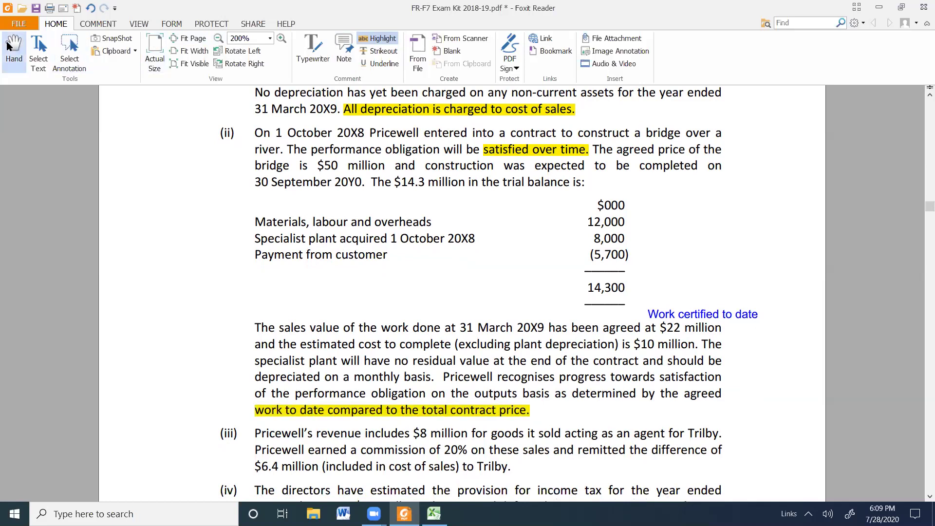
left_click(7, 45)
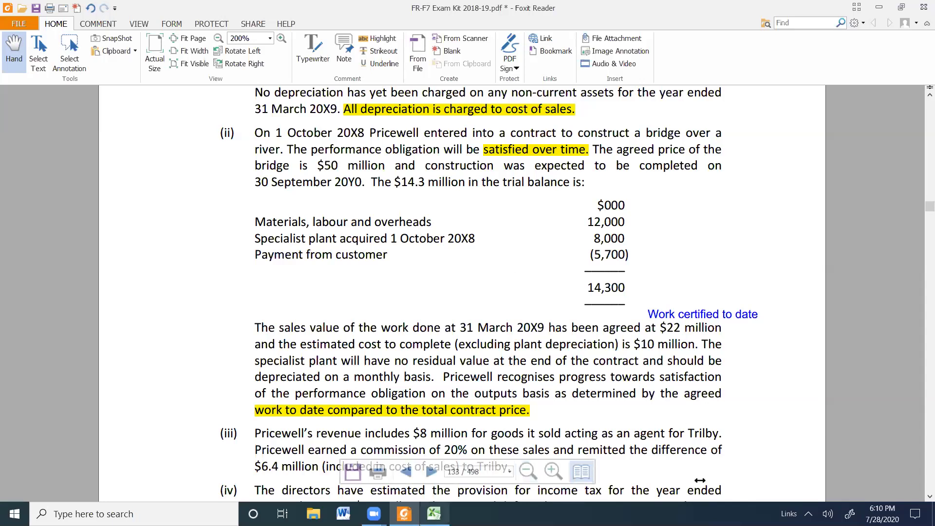
Step: Switch to the Excel workbook and enter the bold heading "Contract with customer" in cell I57
key("alt+Tab")
scroll(921, 480, "down", 2)
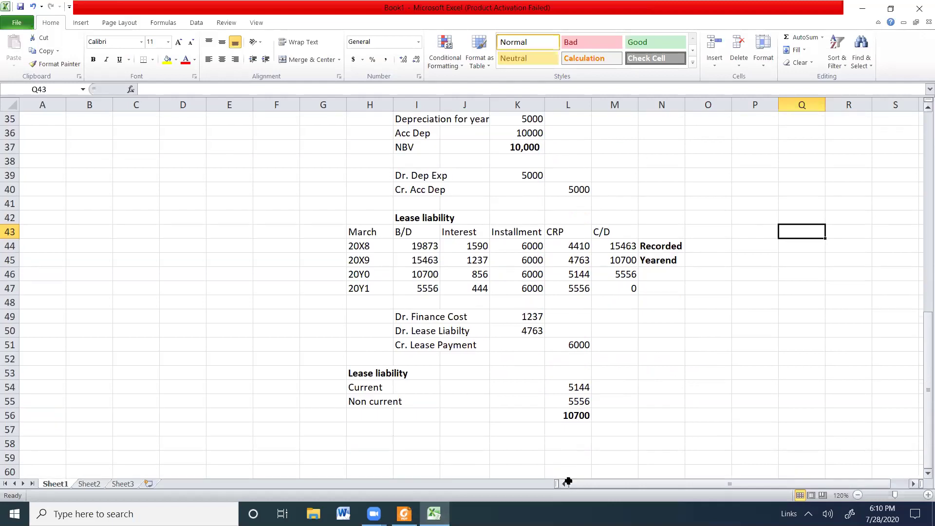
left_click(405, 430)
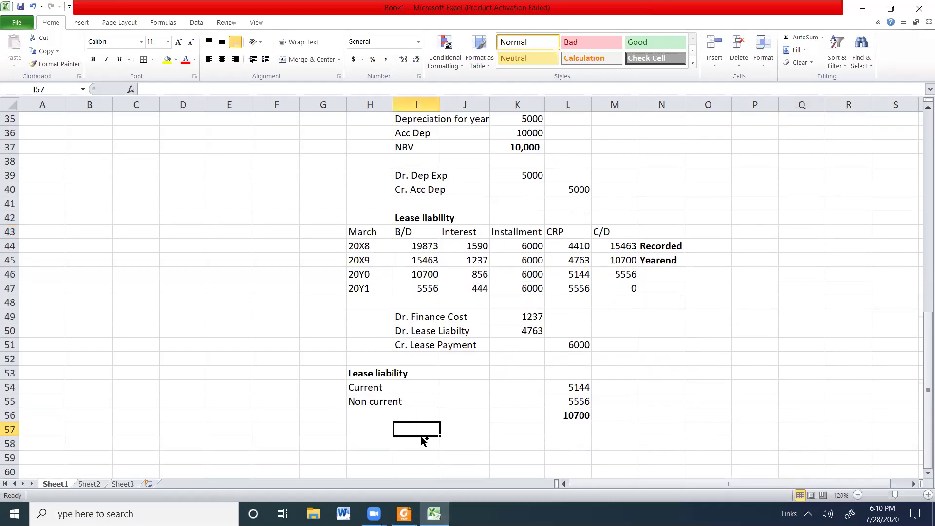
key("ctrl+b")
type("Con")
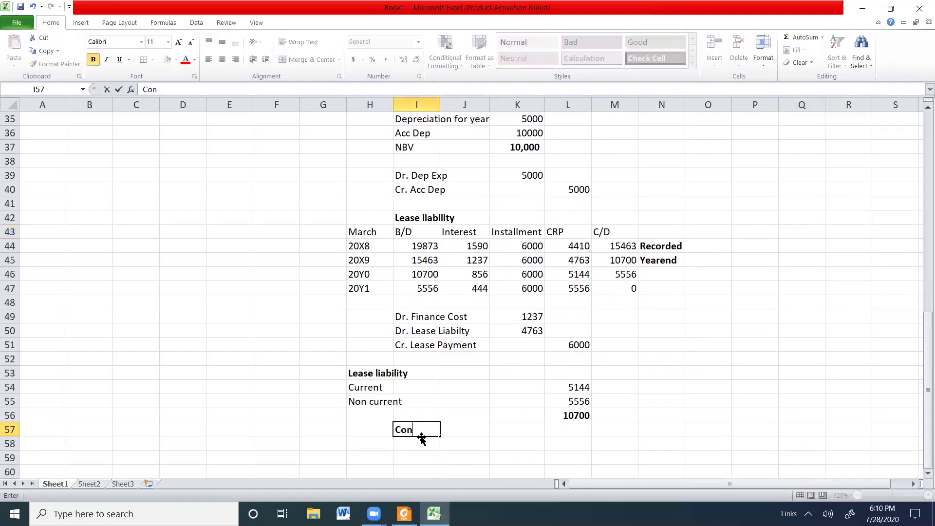
type("tract with customer")
key("BackSpace")
key("BackSpace")
key("BackSpace")
key("BackSpace")
key("BackSpace")
key("BackSpace")
type("stomer")
key("Return")
Step: Enter "Step 1" in I58 and "Overall contract profit or loss" in J58
type("S")
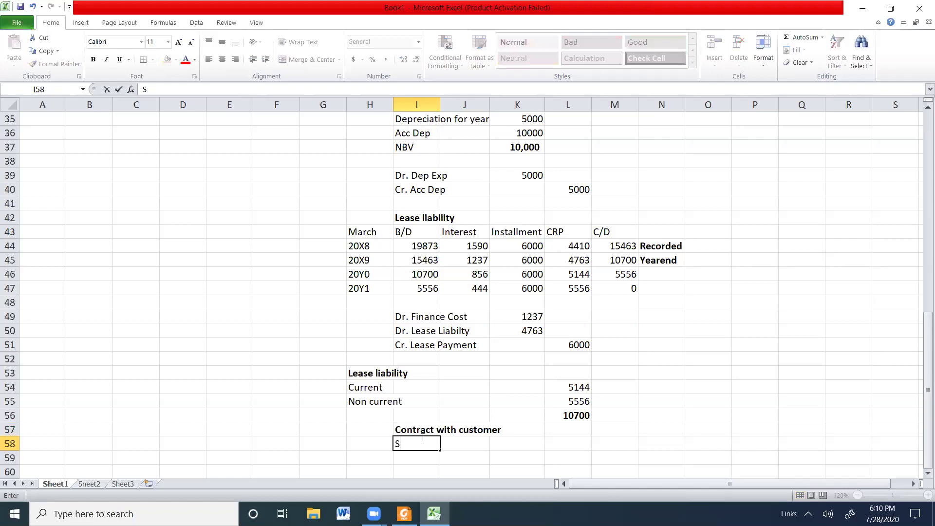
type("tep 1")
key("Tab")
type("Overall contract profit")
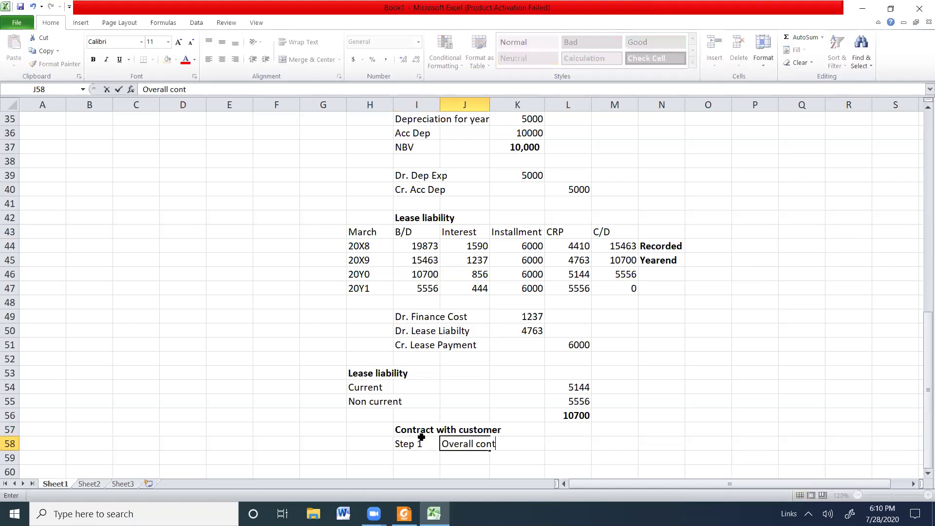
key("BackSpace")
key("BackSpace")
key("BackSpace")
type("fit or loss")
key("Return")
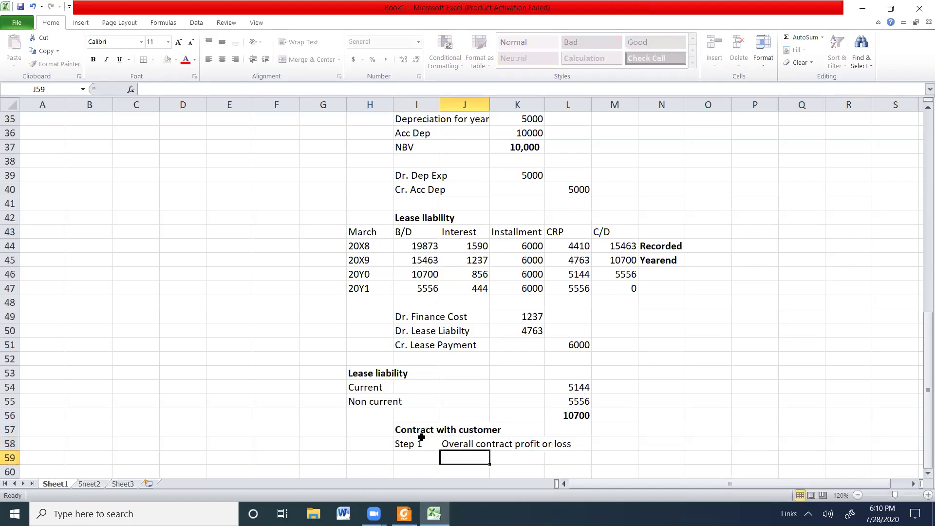
Step: Add a "Contract Price" row in row 59 with 50000 in L59, checking the agreed price in the exam PDF
key("Left")
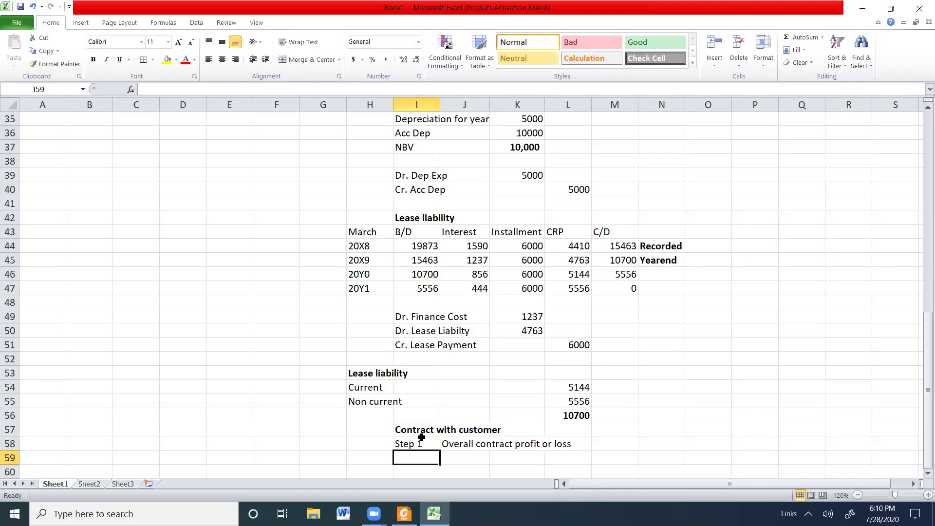
type("Contac")
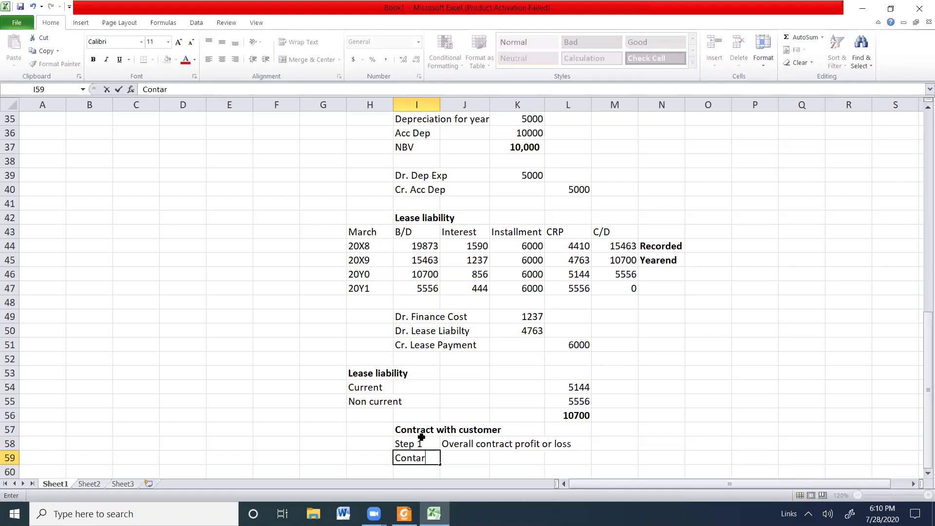
key("BackSpace")
key("BackSpace")
type("ract Price")
key("Tab")
key("Tab")
key("Tab")
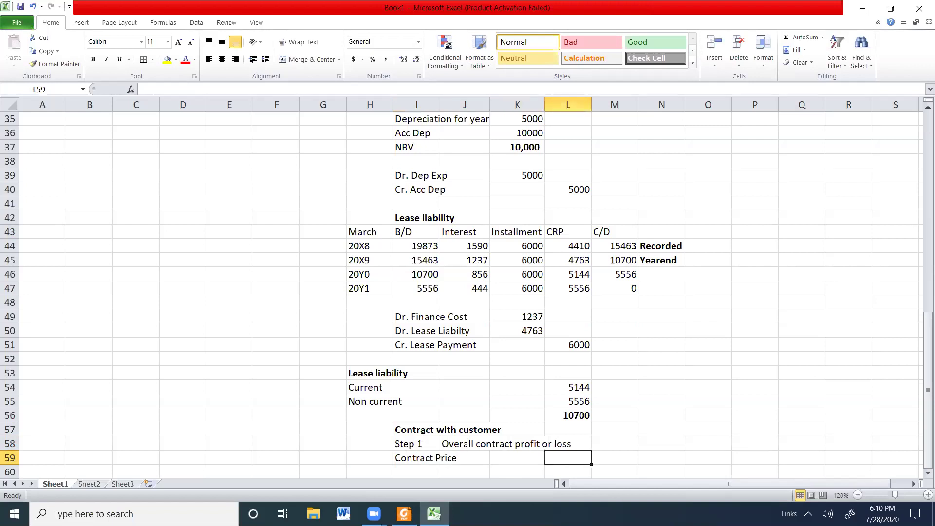
key("alt+Tab")
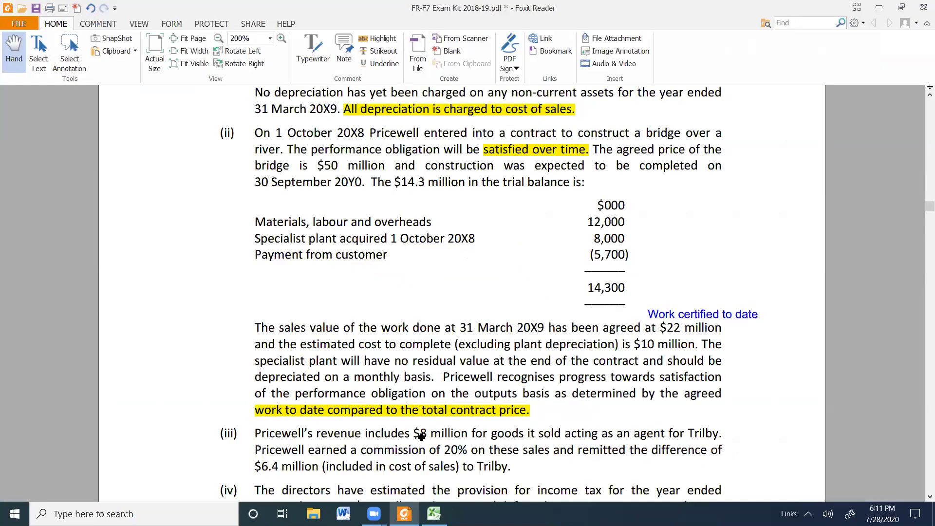
key("alt+Tab")
type("50000")
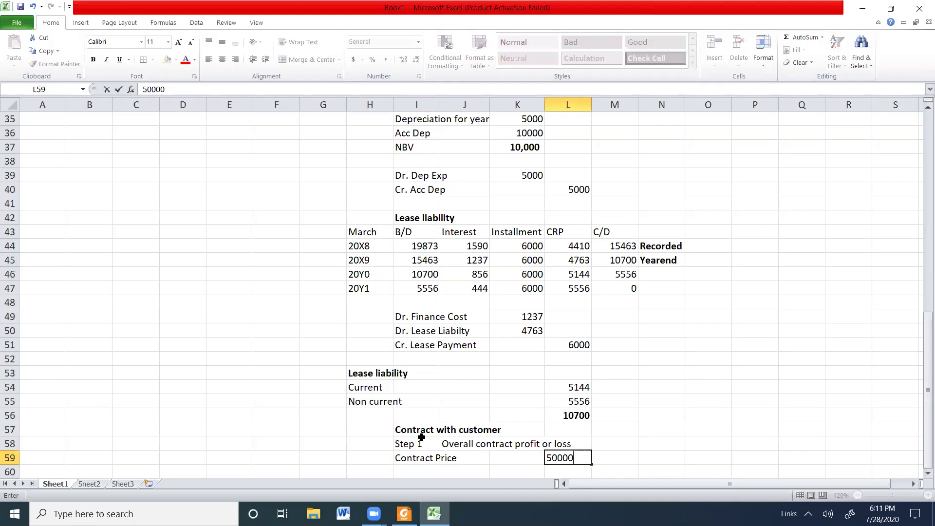
key("Return")
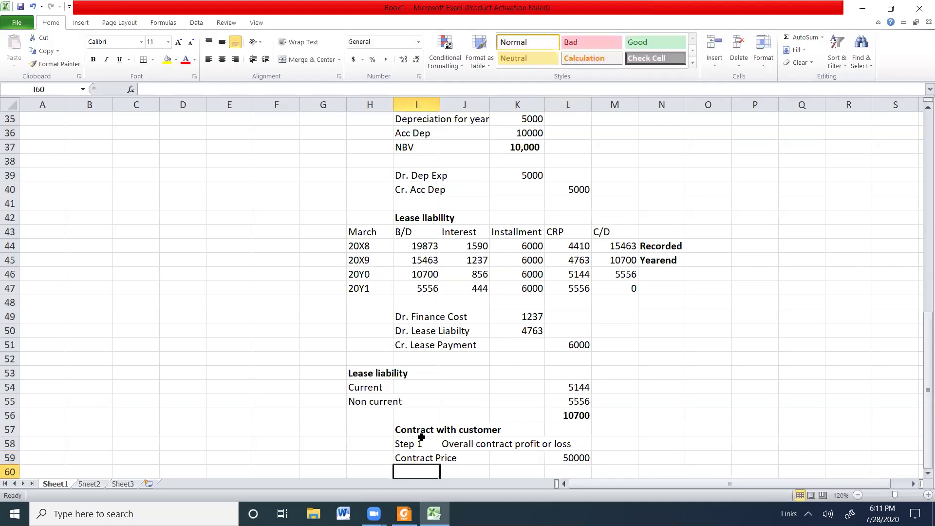
Step: Enter the label "Cost incurred to date" in I60
type("Cost incurred to date")
key("Return")
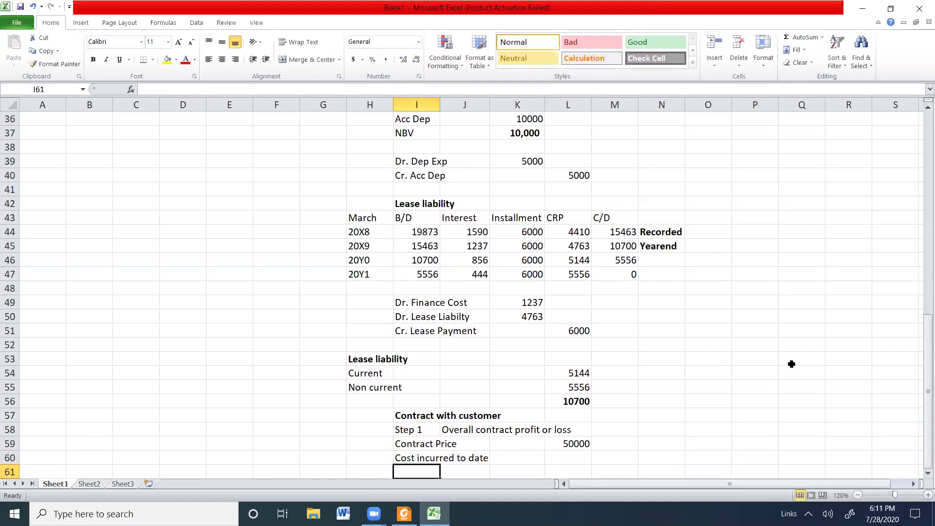
left_click_drag(929, 411, 920, 455)
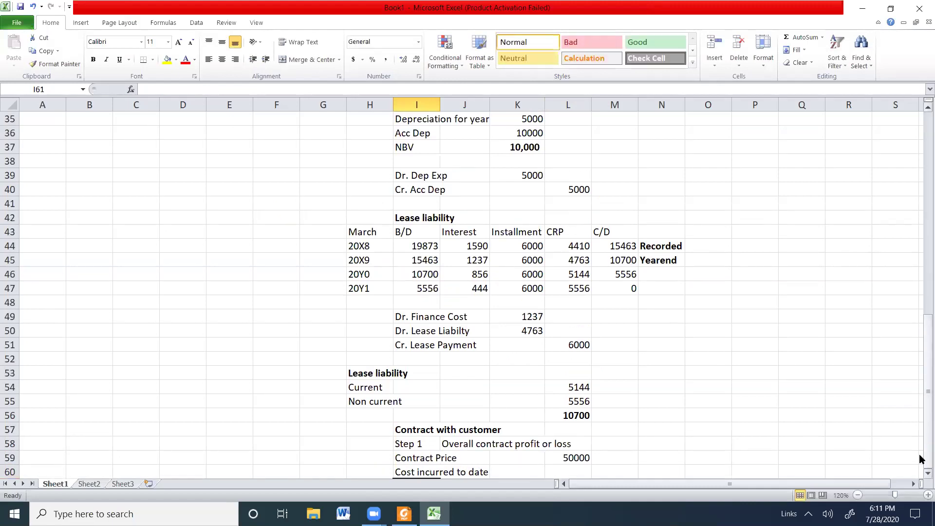
scroll(921, 467, "down", 1)
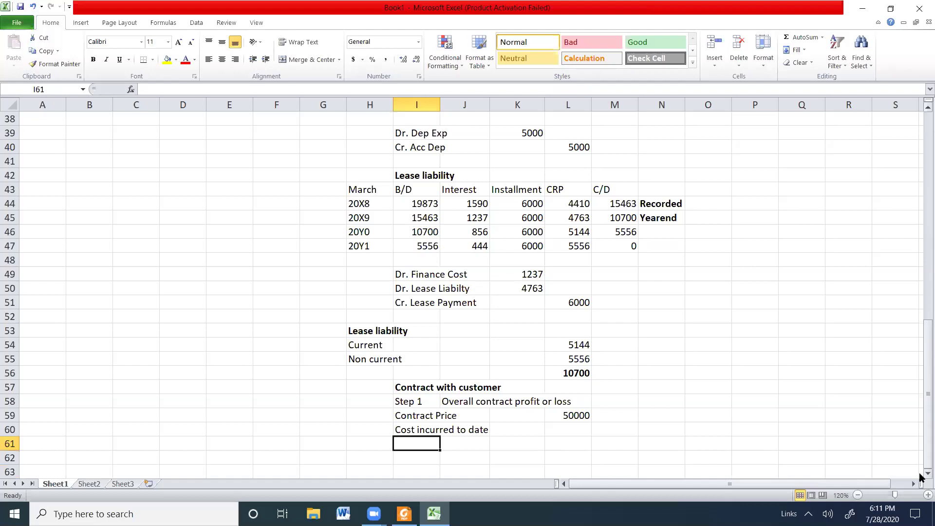
scroll(921, 477, "down", 2)
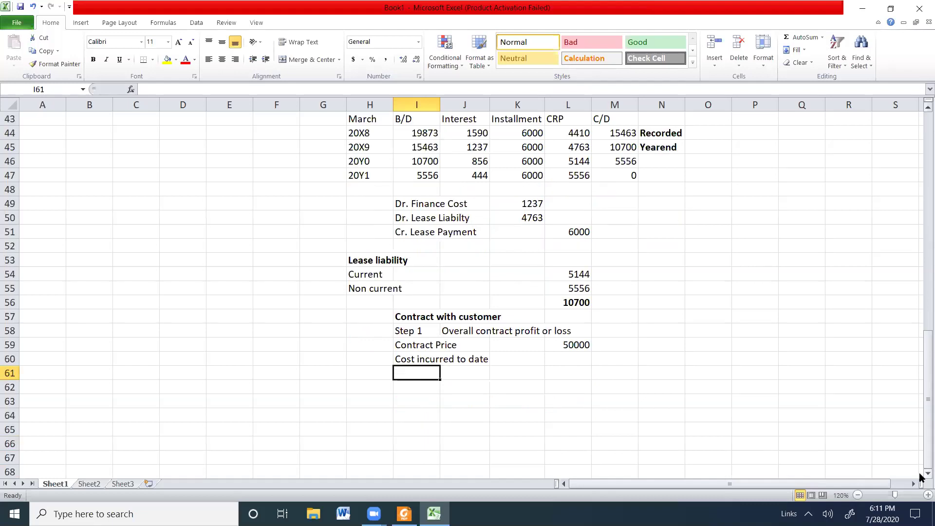
Step: Check the cost breakdown in the exam PDF and add "Material, Labour and Overheads" in I61 with 12000 in L61
key("alt+Tab")
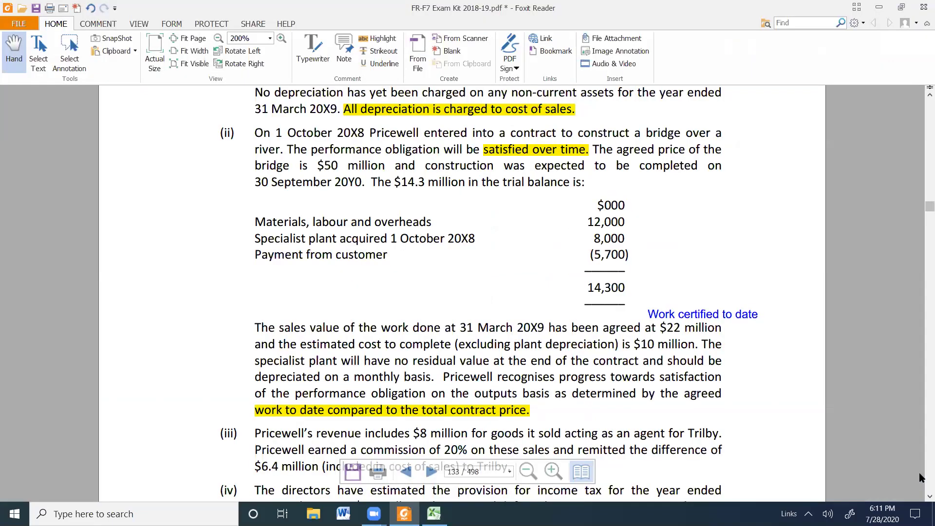
key("alt+Tab")
type("Material")
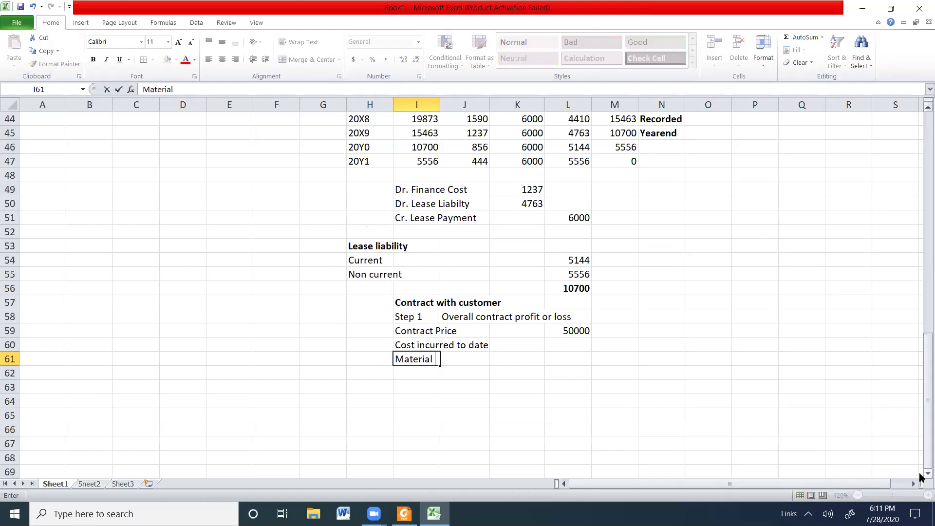
type(", Labour and ")
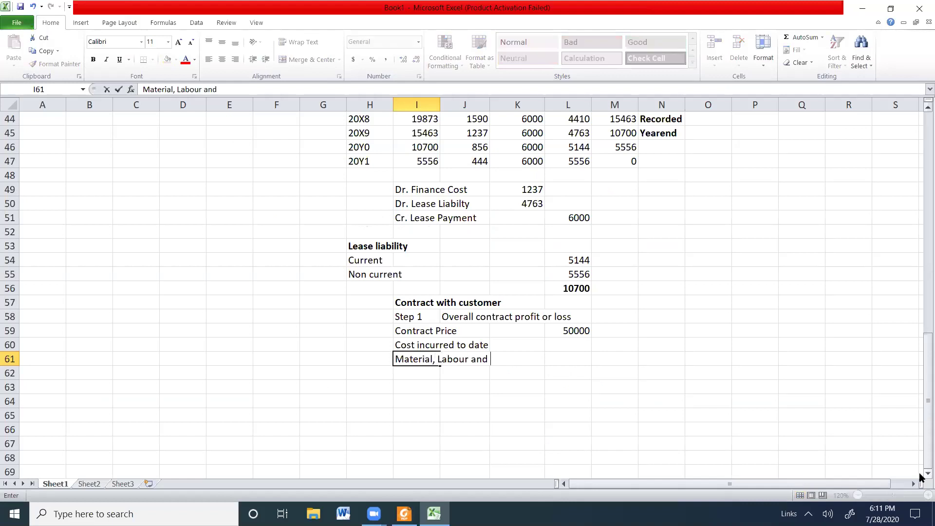
type("Overheads")
key("Tab")
key("Tab")
key("Tab")
type("12000")
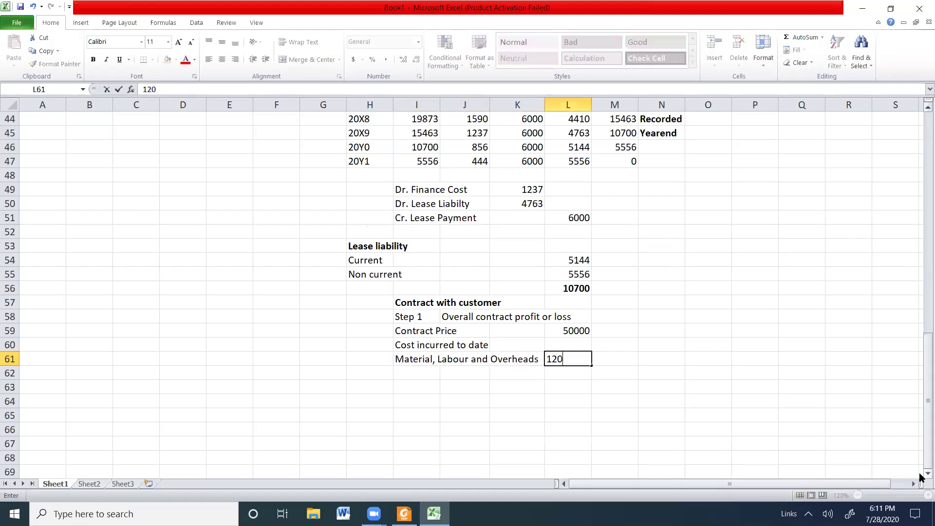
key("Return")
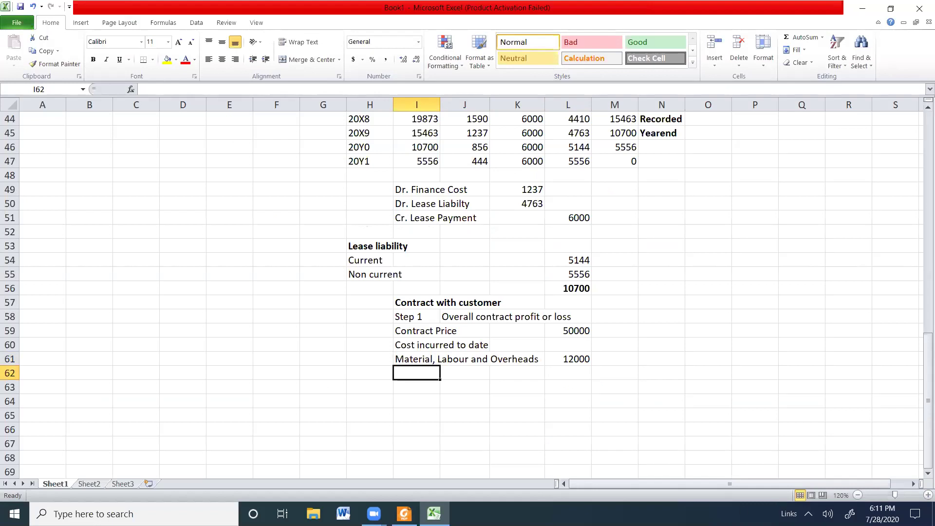
Step: Make the "Cost incurred to date" label in I60 bold
left_click(441, 330)
left_click(426, 342)
key("ctrl+b")
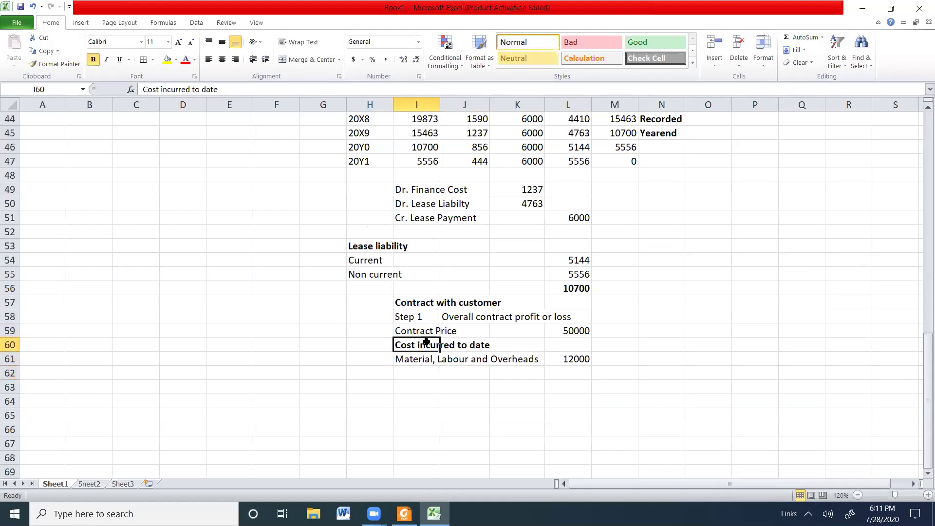
Step: Enter the label "Plant depreciation" in I62 and select L62 for its amount
left_click(416, 376)
type("Plant")
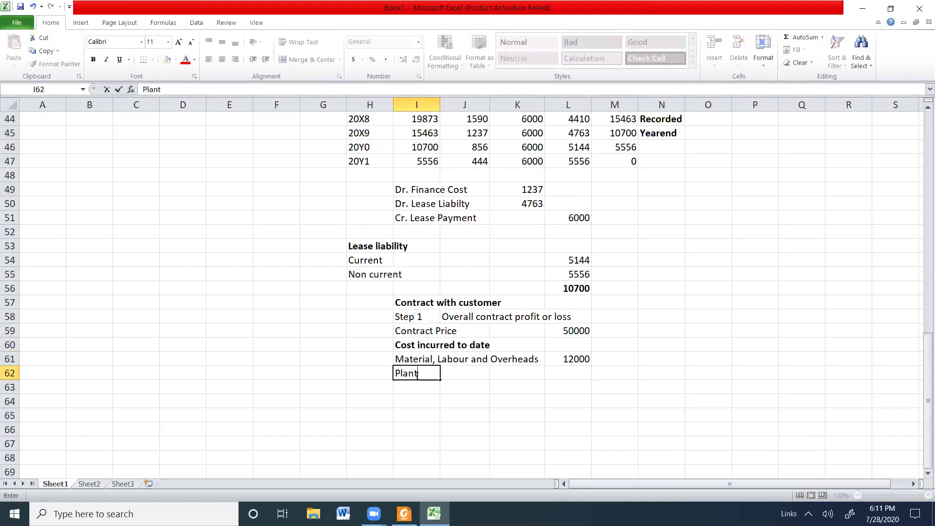
type(" depreciation")
key("Tab")
key("Right")
key("Right")
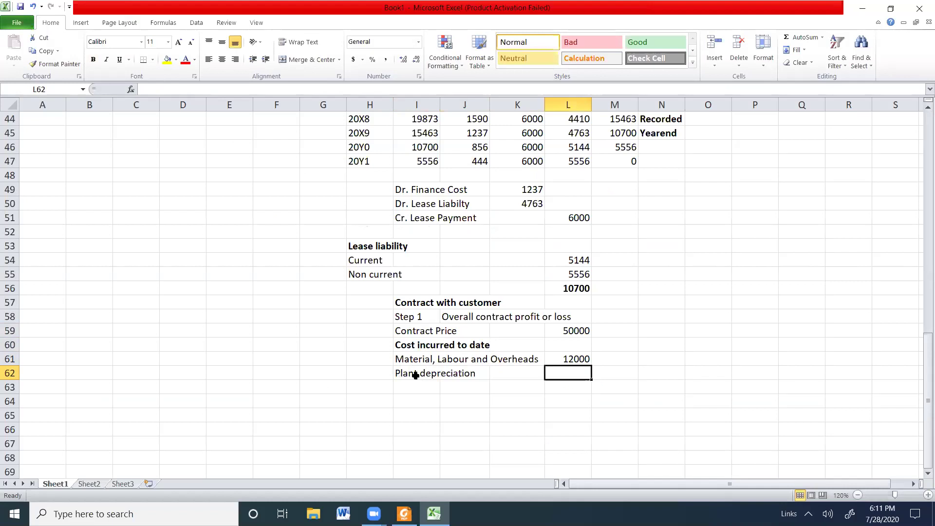
Step: Check the plant acquisition and contract completion dates in the exam PDF, then calculate the depreciation in L62 with =8000*.5/2
key("alt+Tab")
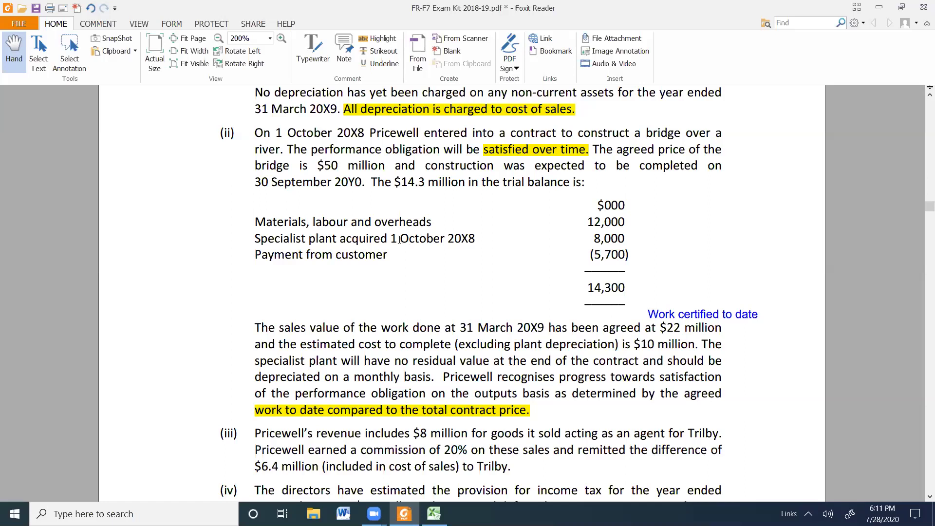
left_click_drag(391, 240, 476, 238)
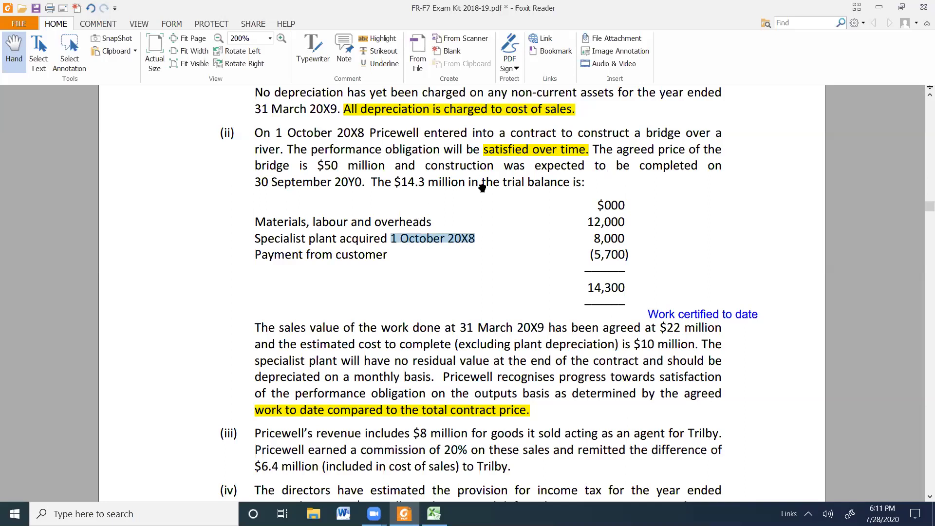
left_click_drag(256, 182, 365, 192)
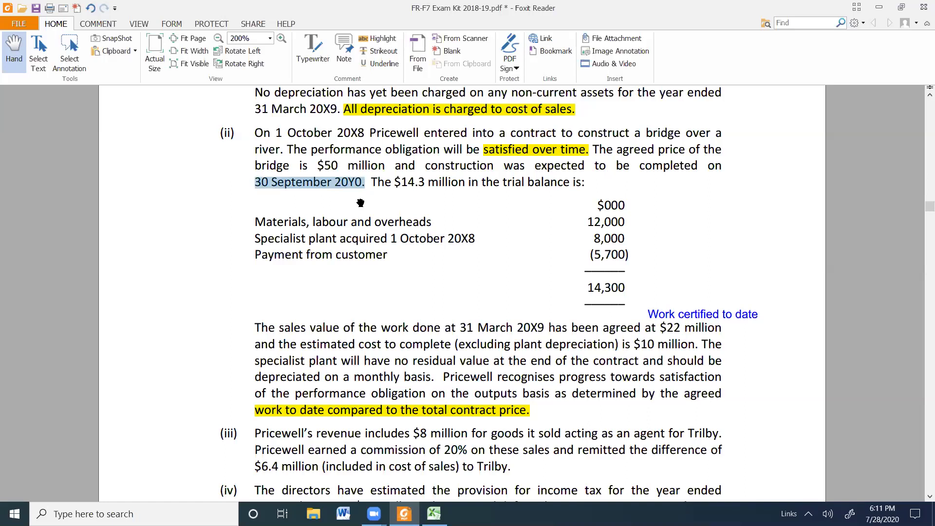
left_click(360, 203)
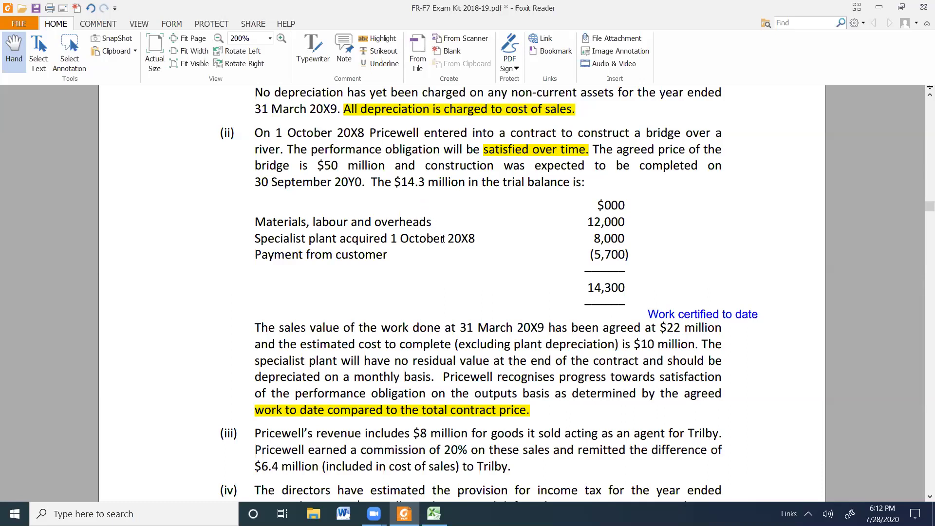
key("alt+Tab")
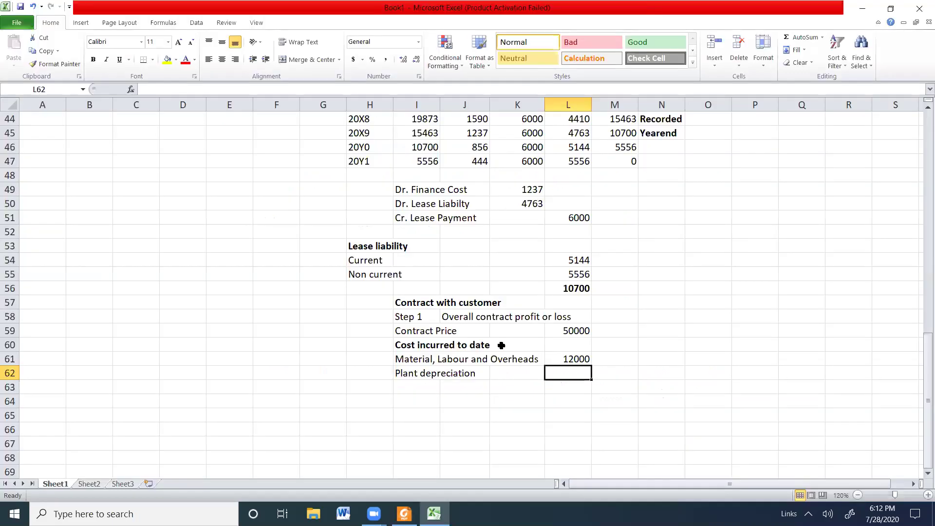
type("=")
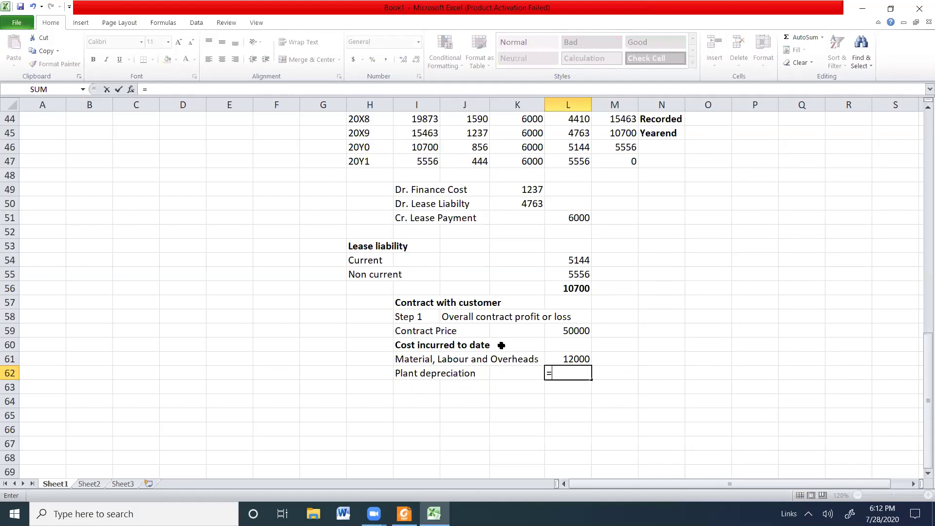
type("8000*.5/2")
key("Return")
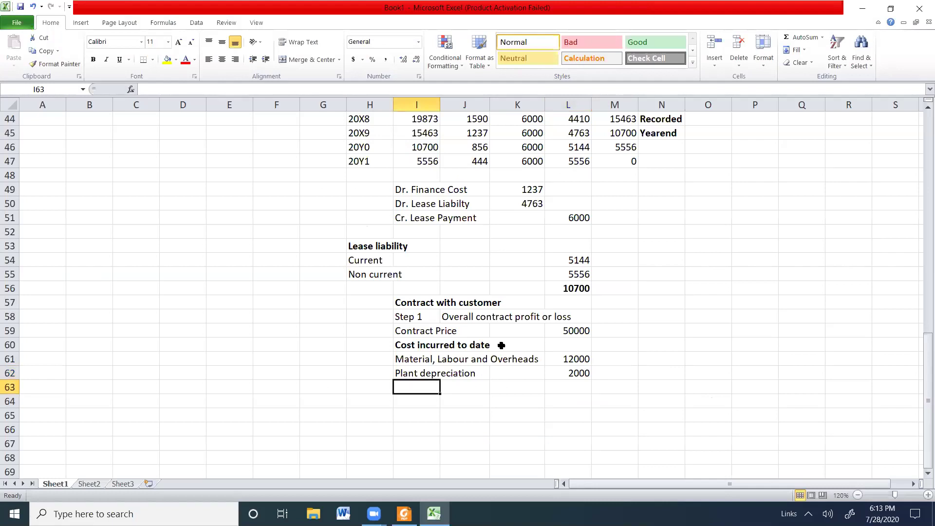
Step: Extend the label in I62 to read "Plant depreciation to dat"
double_click(423, 373)
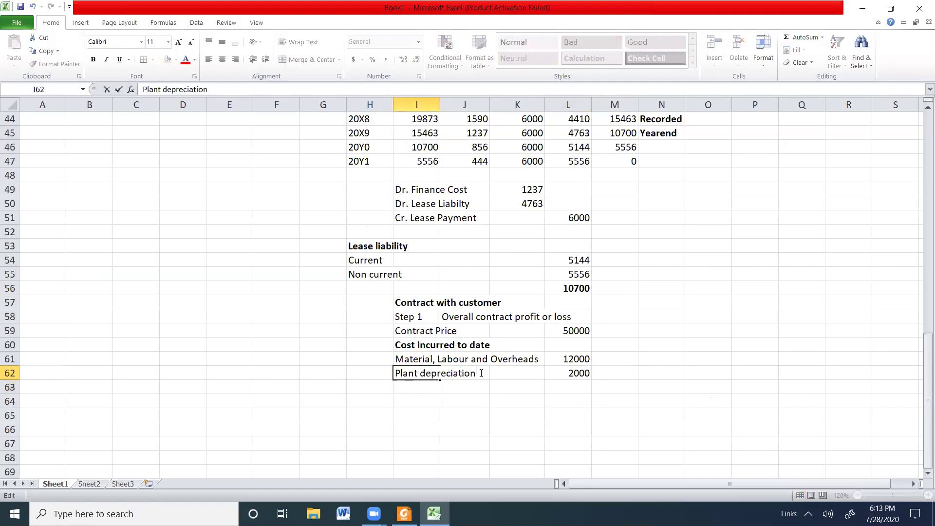
type("to dat")
key("Return")
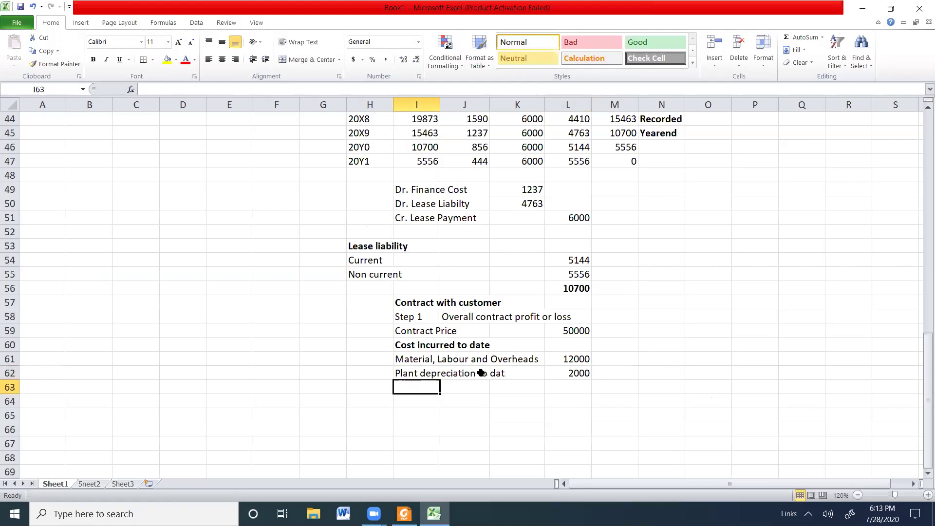
Step: Complete the label in I62 so it reads "Plant depreciation to date"
double_click(437, 373)
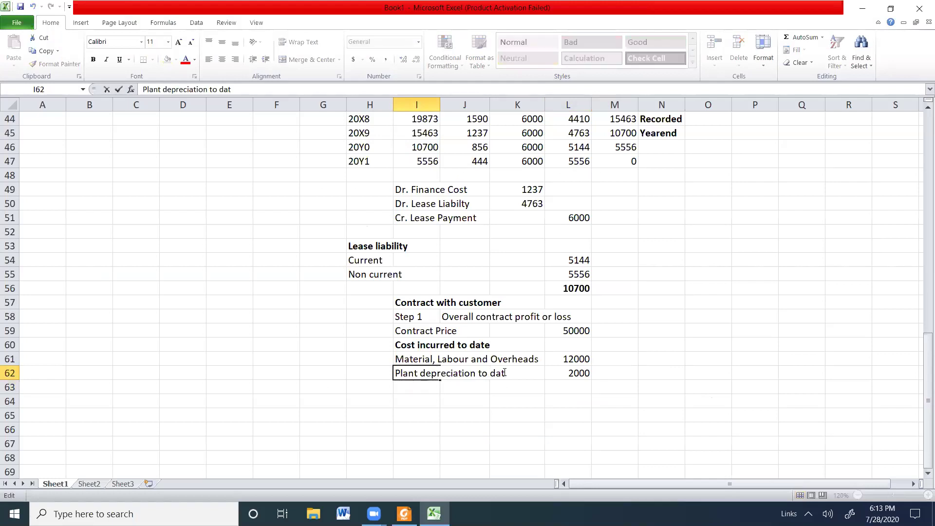
type("e")
key("Return")
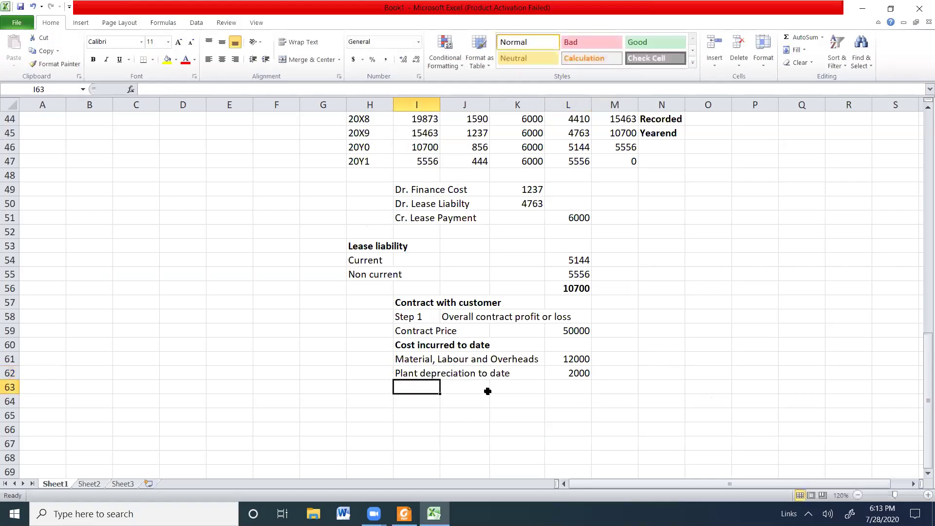
Step: Enter the heading "Further expected cost to complete" in I63
type("F")
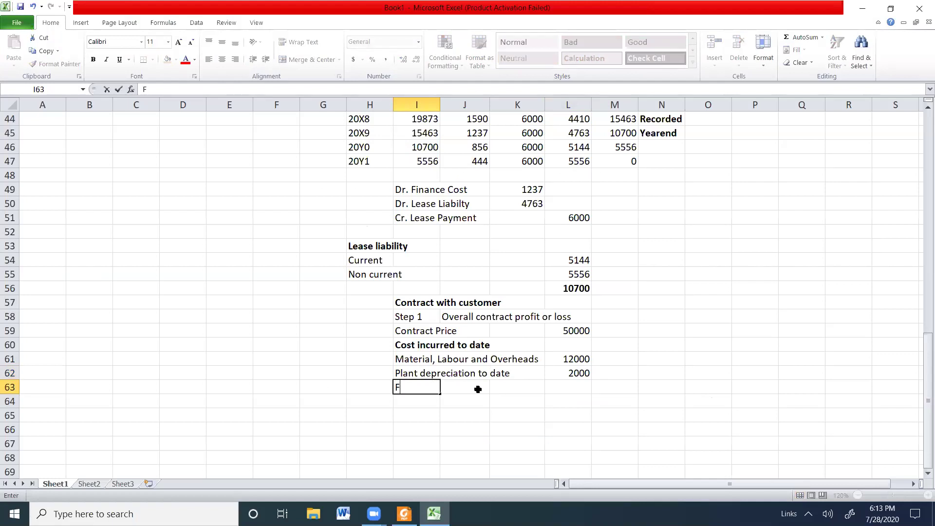
key("BackSpace")
type("Furh")
key("BackSpace")
type("ther expex")
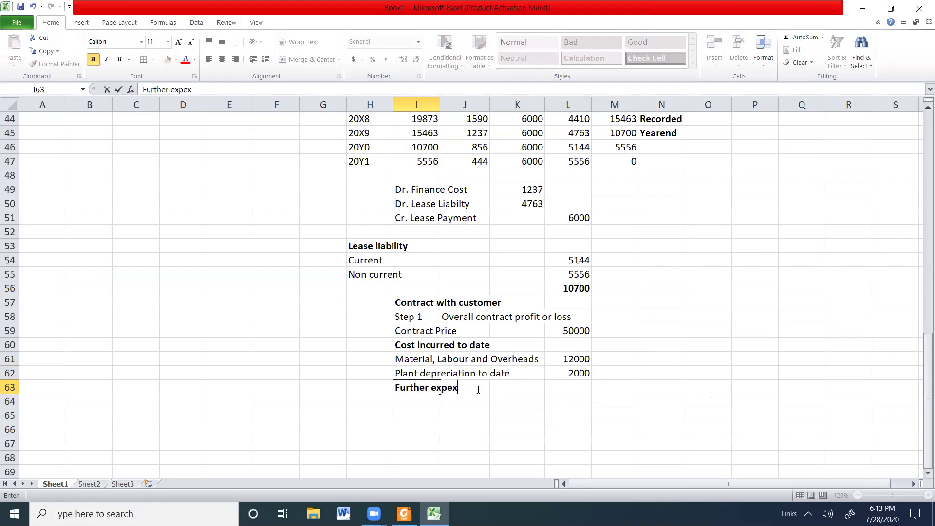
key("BackSpace")
type("cted cost to complete")
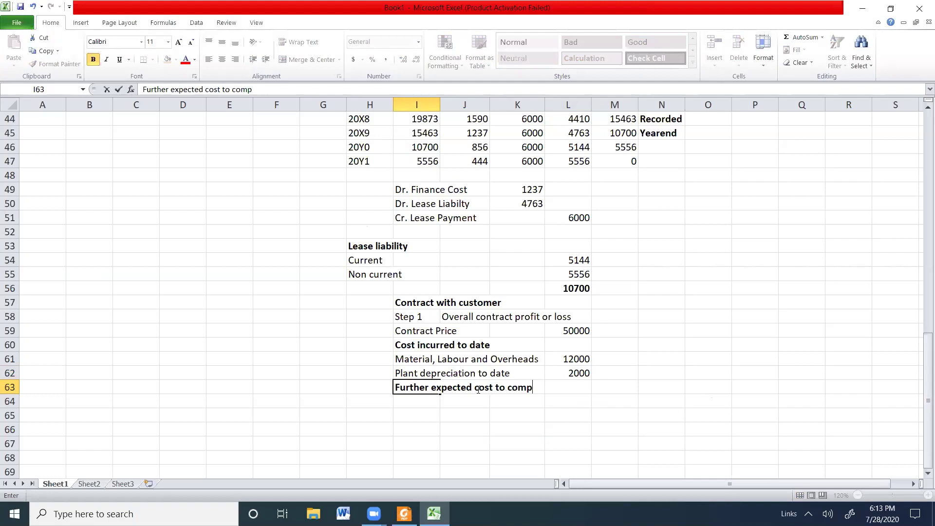
key("Return")
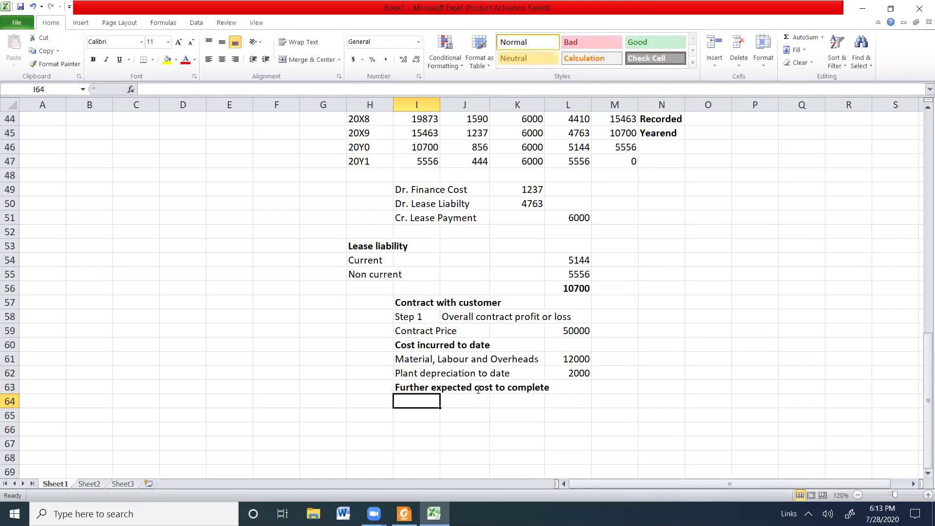
Step: Check the estimated cost to complete in the exam PDF, then enter "Material, Labour and Overheads" in I64 with 10000 in L64
key("alt+Tab")
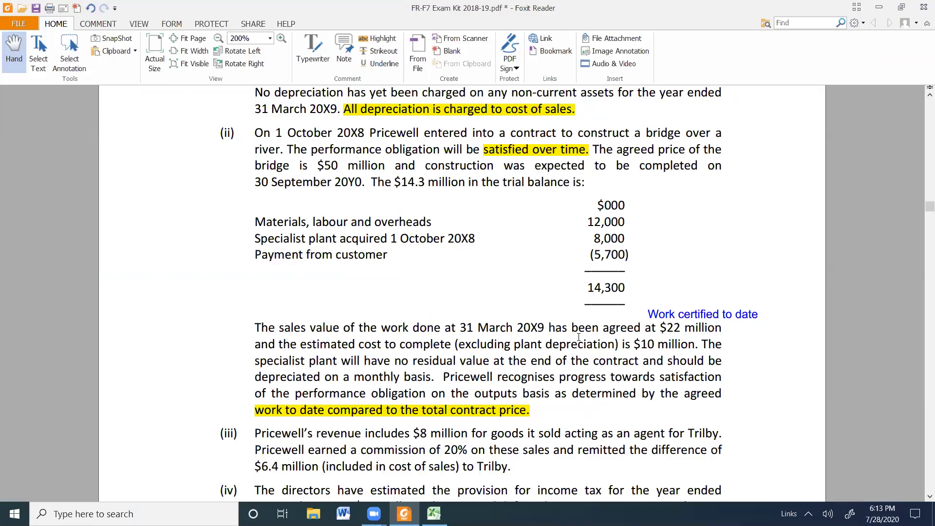
key("alt+Tab")
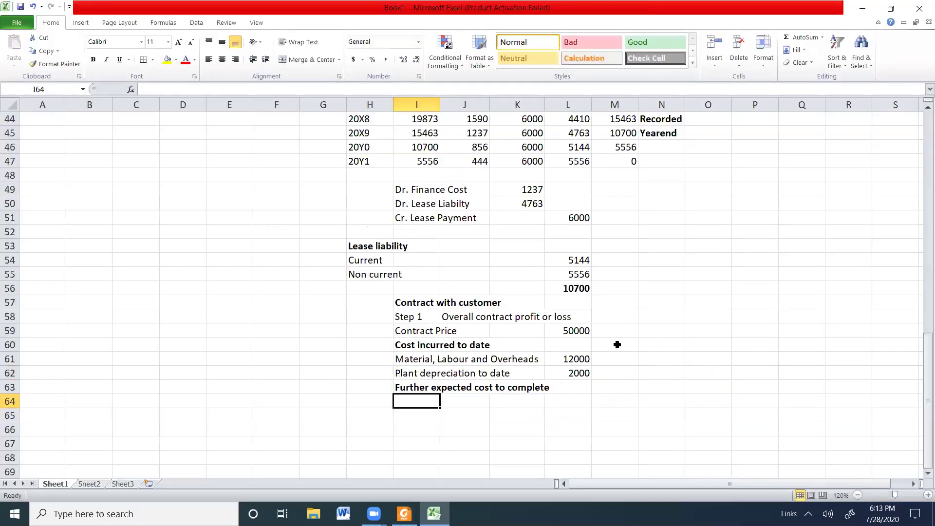
type("Material, Labour and Overheads")
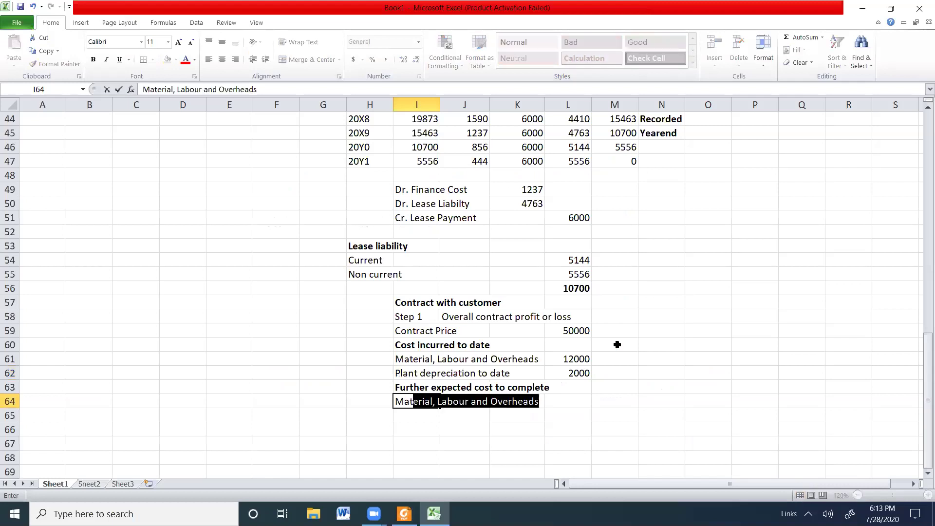
key("Tab")
key("Tab")
key("Tab")
type("10000")
key("Return")
Step: Enter the label "Depreciation to be charged" in I65 and select L65 for its amount
type("Depre")
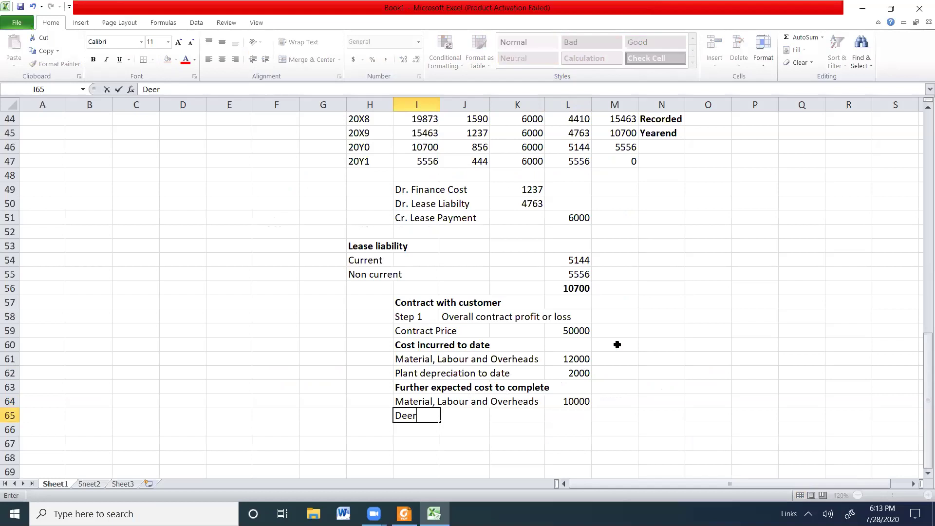
type("ciation to ")
type("be charr")
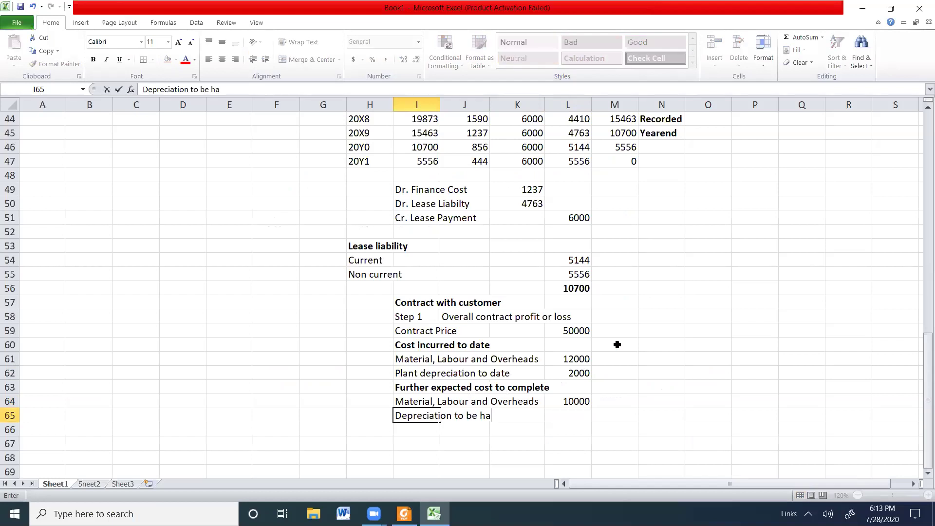
type("ed")
key("Right")
key("Right")
key("Right")
type("=4000")
key("BackSpace")
key("BackSpace")
key("BackSpace")
key("BackSpace")
key("BackSpace")
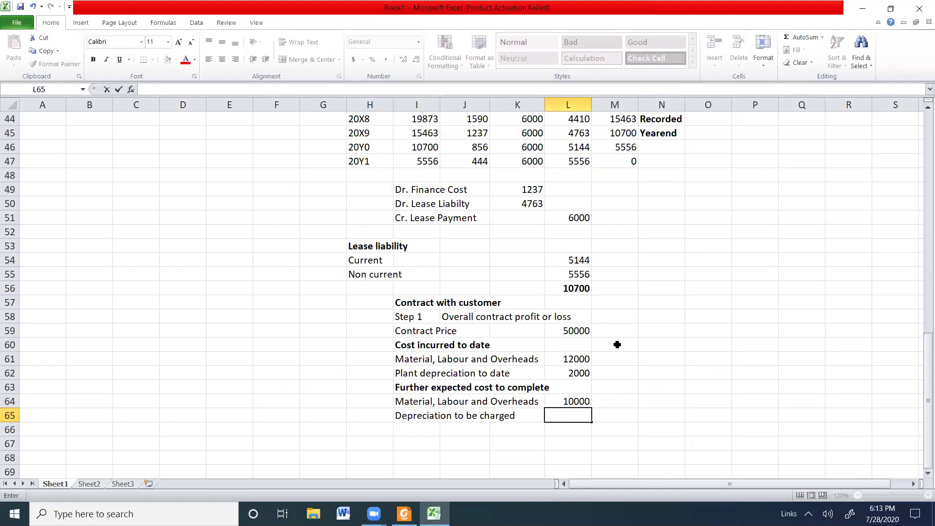
type("8000")
key("BackSpace")
key("BackSpace")
key("BackSpace")
key("BackSpace")
Step: Calculate the remaining plant depreciation in L65 with =8000*1.5/2
type("=8")
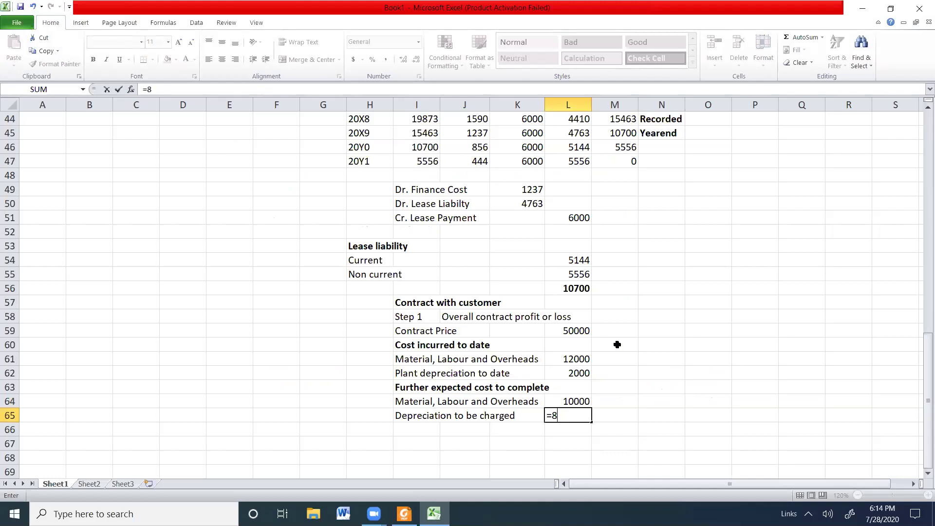
type("000*1.05")
key("BackSpace")
key("BackSpace")
type("5/2")
key("Return")
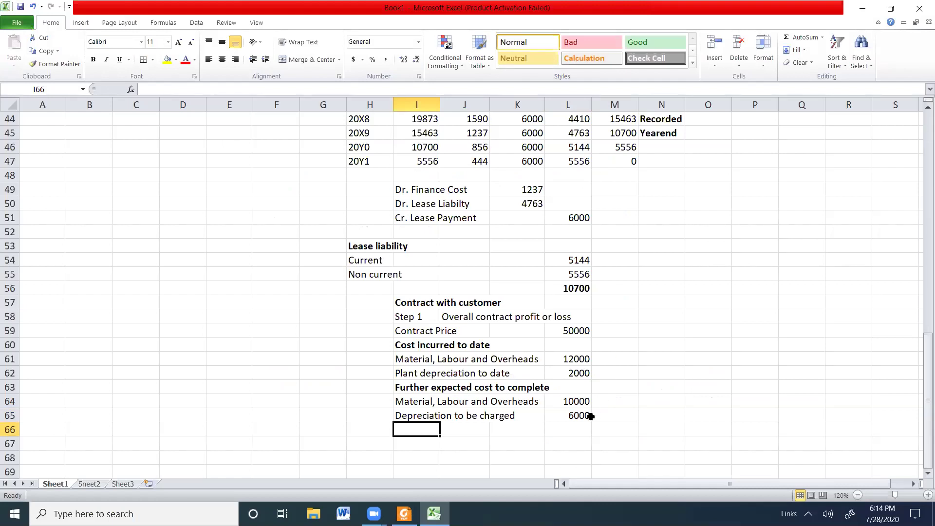
Step: Subtract all the cost amounts from the contract price in L66 with =L59-L61-L62-L64-L65
left_click(580, 426)
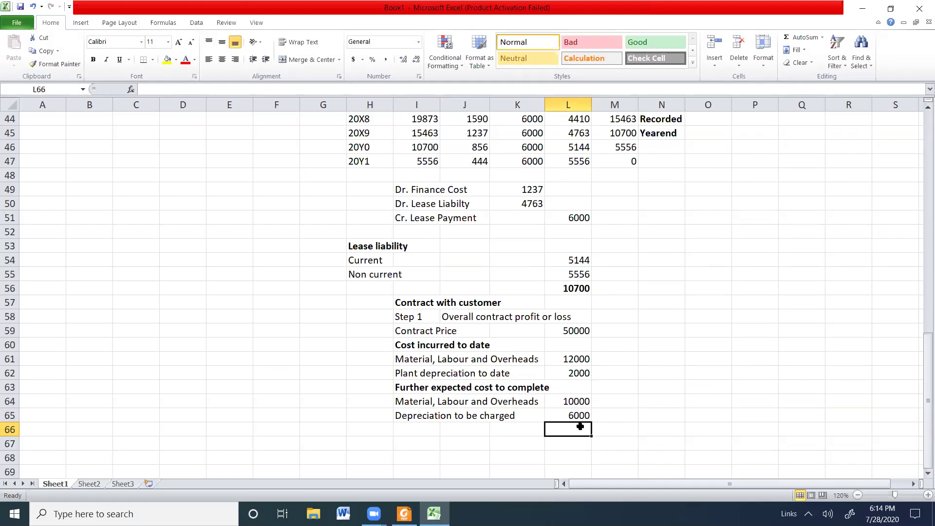
type("=")
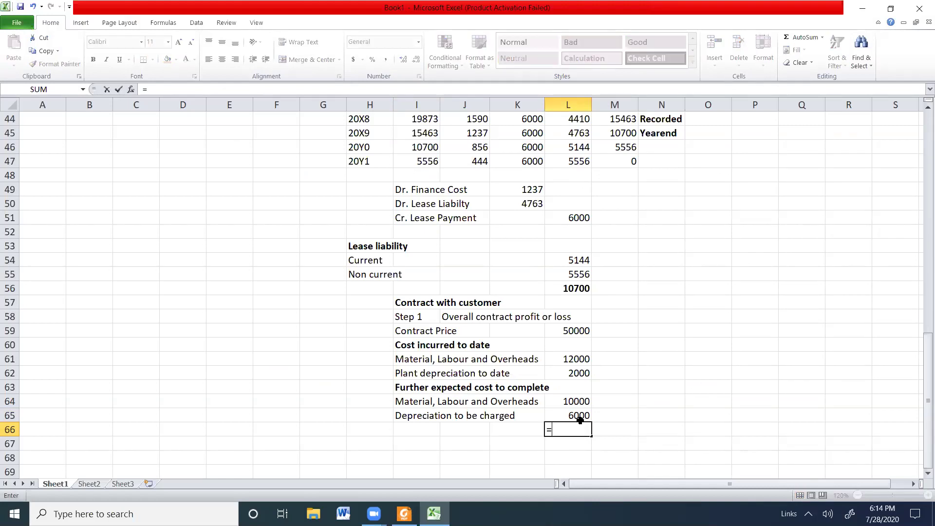
left_click(570, 334)
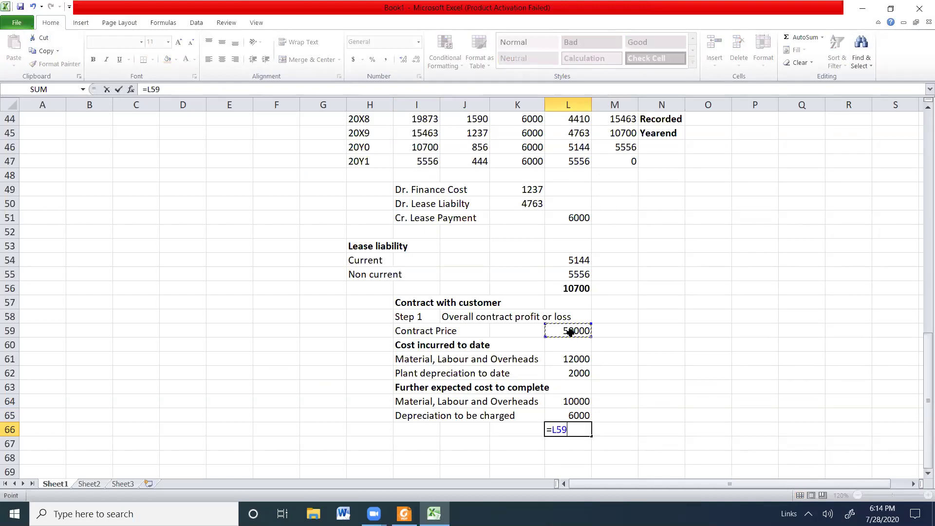
type("-")
left_click(565, 360)
type("-")
left_click(563, 373)
type("-")
left_click(556, 402)
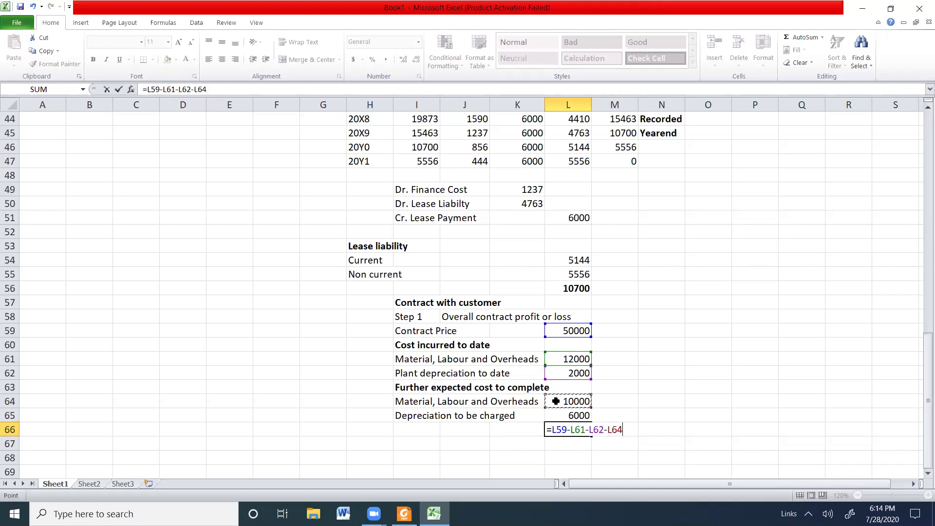
type("-")
left_click(553, 417)
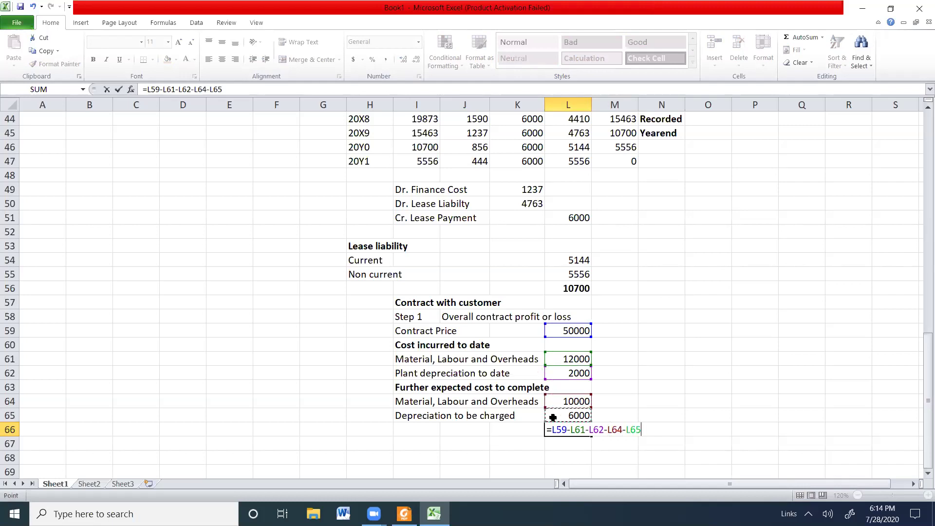
key("Return")
Step: Enter the label "Contract Profit" in I66 beside the calculated amount
left_click(428, 431)
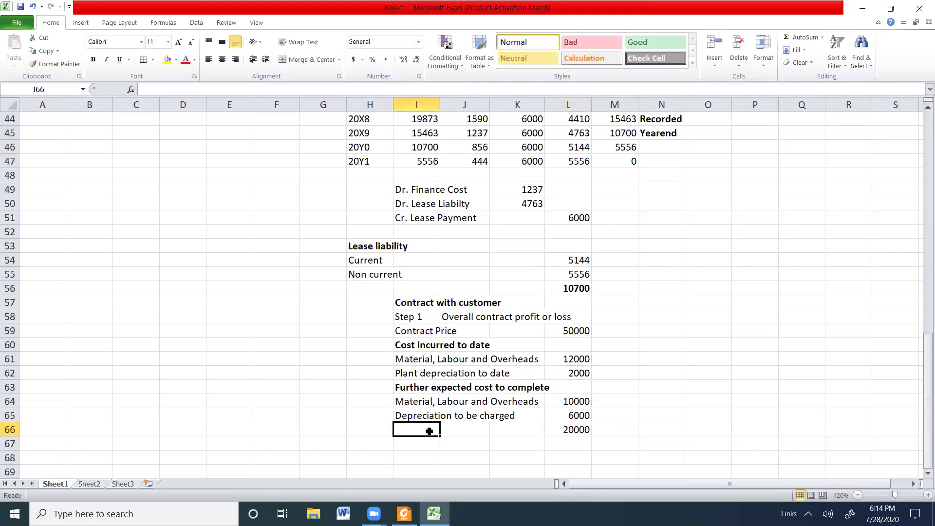
type("Cont")
type("rac")
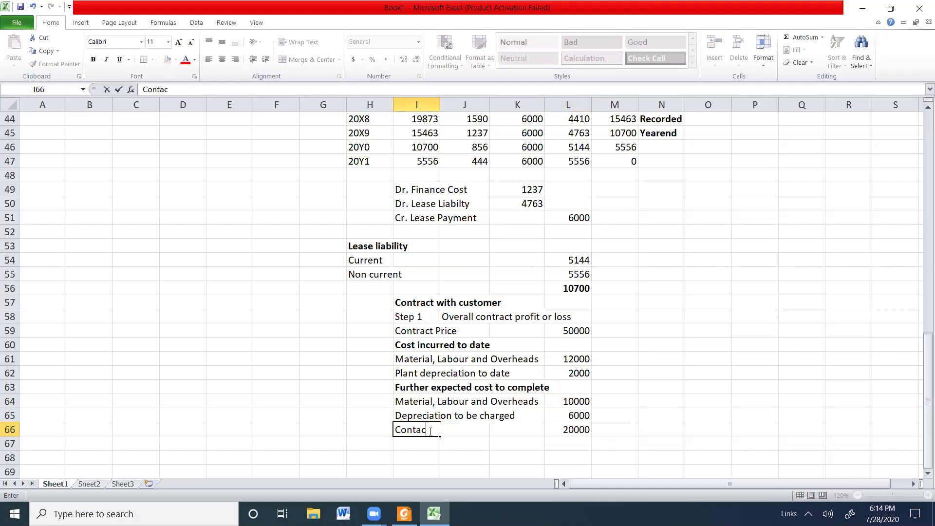
type("t Profit")
key("Return")
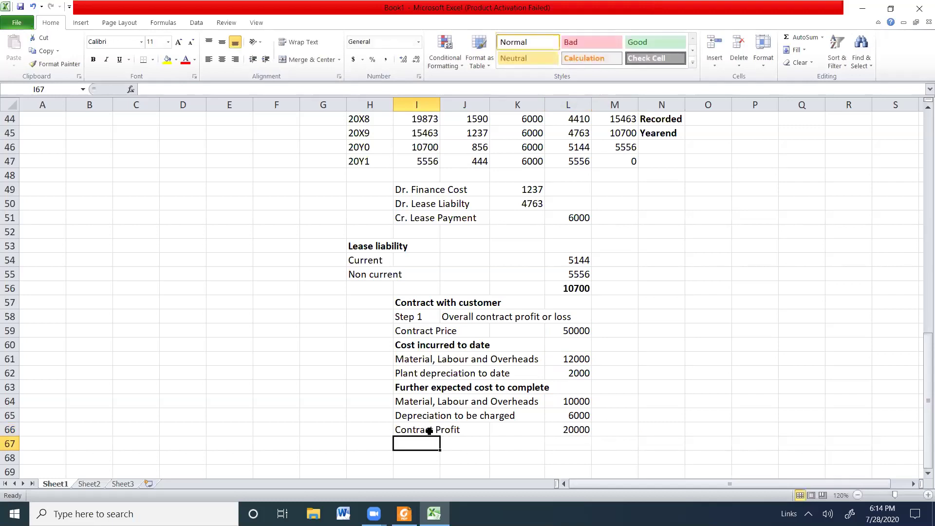
Step: Add bottom borders to the contract profit amount in L66 and the depreciation amount in L65
left_click(571, 427)
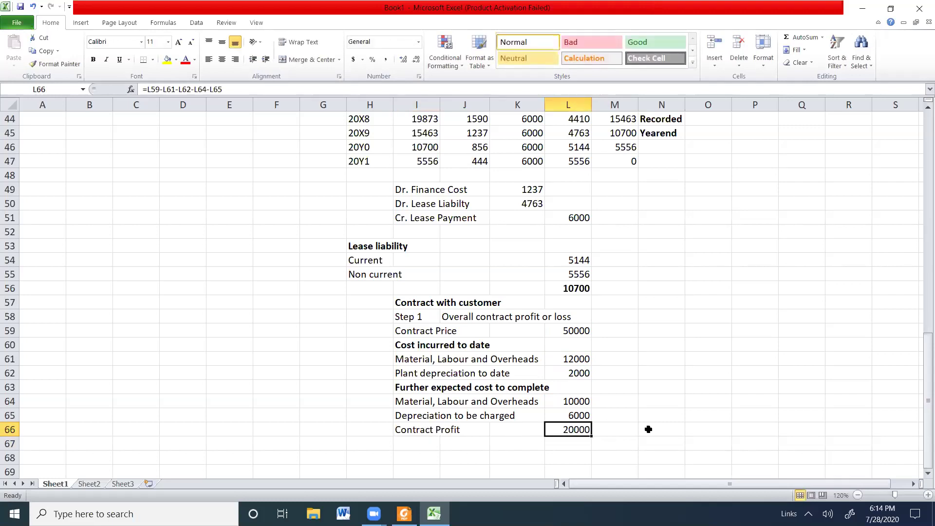
left_click(143, 59)
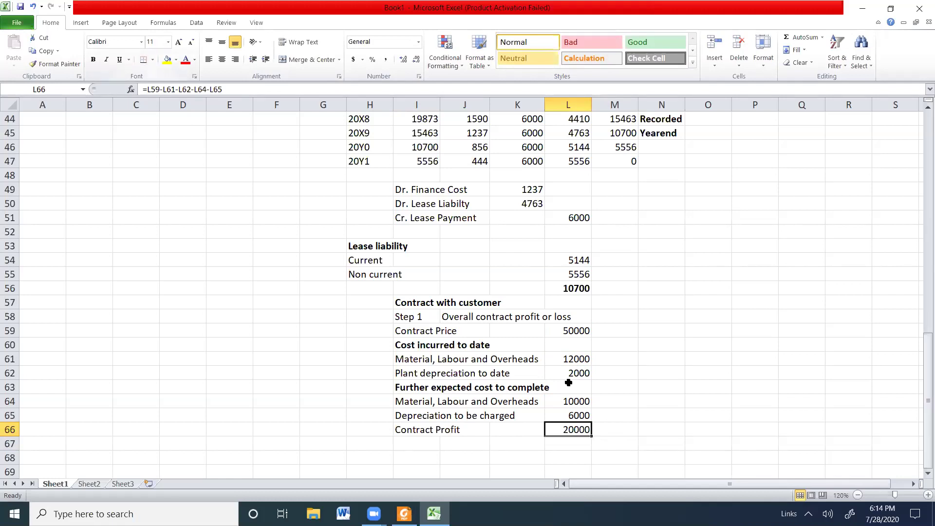
left_click(566, 420)
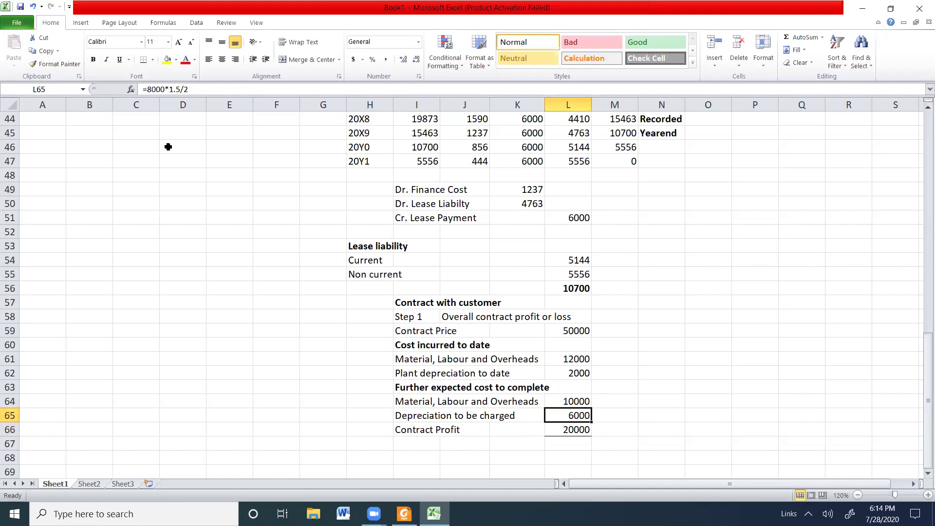
left_click(143, 60)
Step: Start the next section with "Step 2" in I68 and "Progress" in J68
left_click(428, 459)
type("Step")
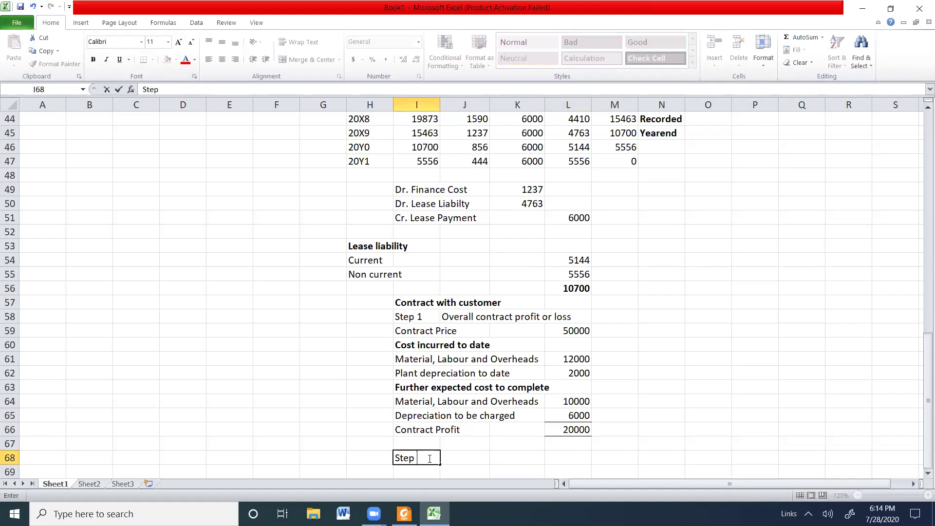
type(" 2")
key("Tab")
type("Pr")
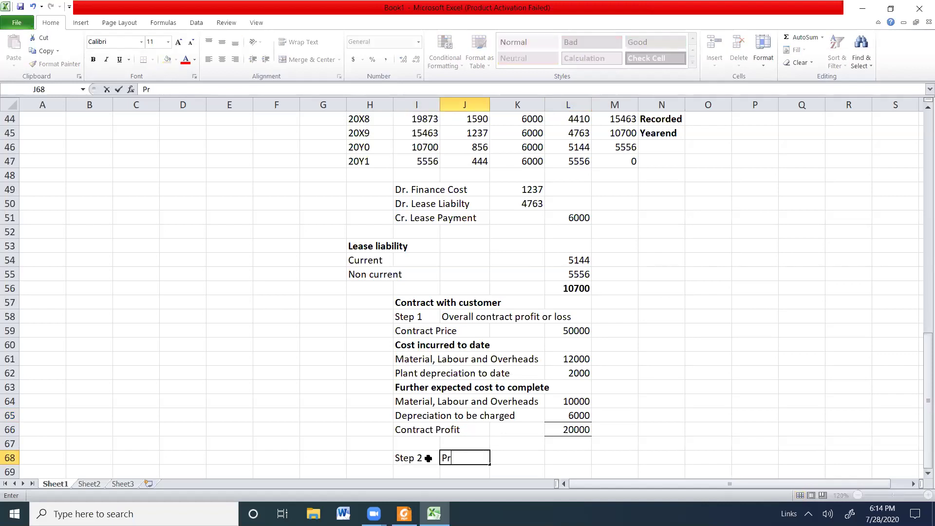
type("ogress")
key("Return")
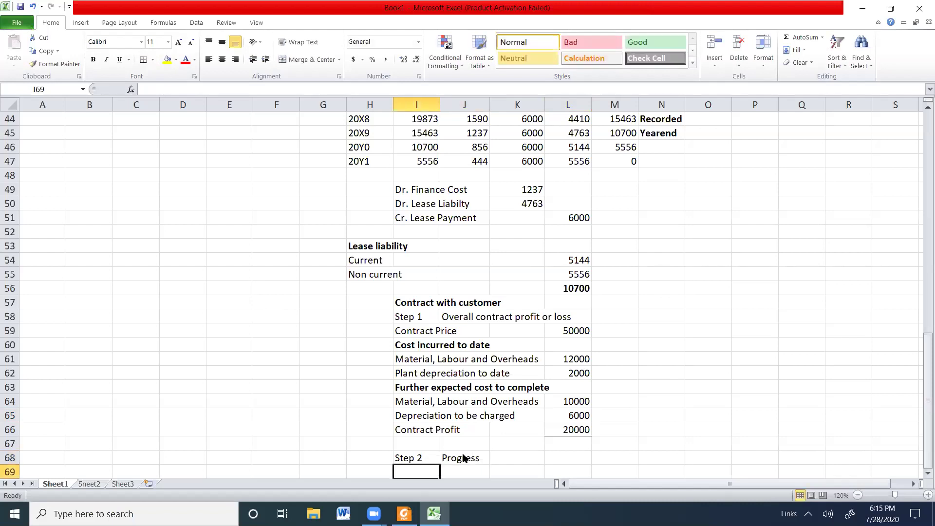
Step: Check the progress measurement basis in the exam PDF, then enter "Output basis" in I69 and select L69
key("alt+Tab")
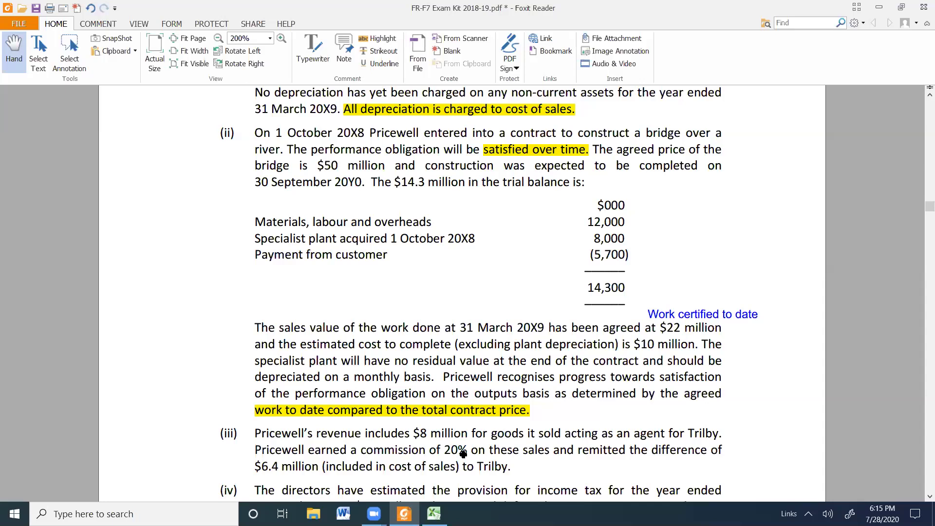
key("alt+Tab")
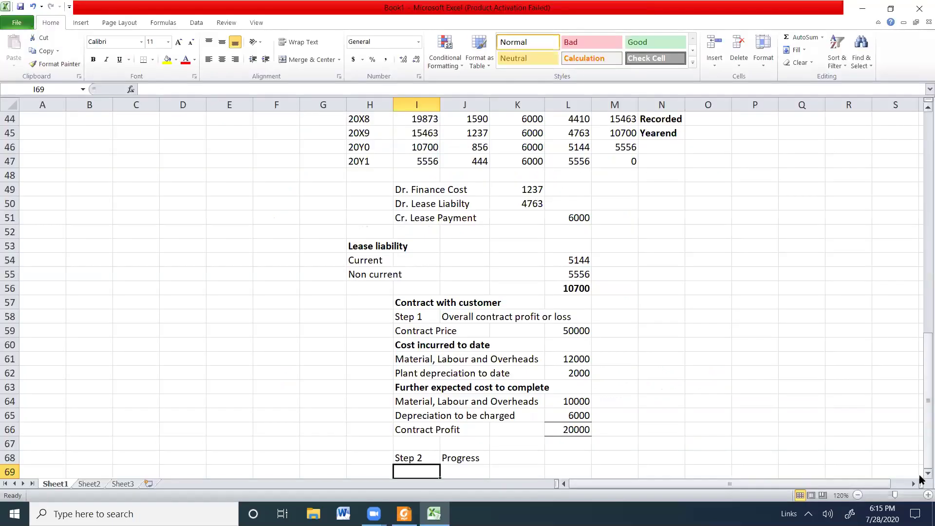
scroll(921, 467, "down", 2)
type("O")
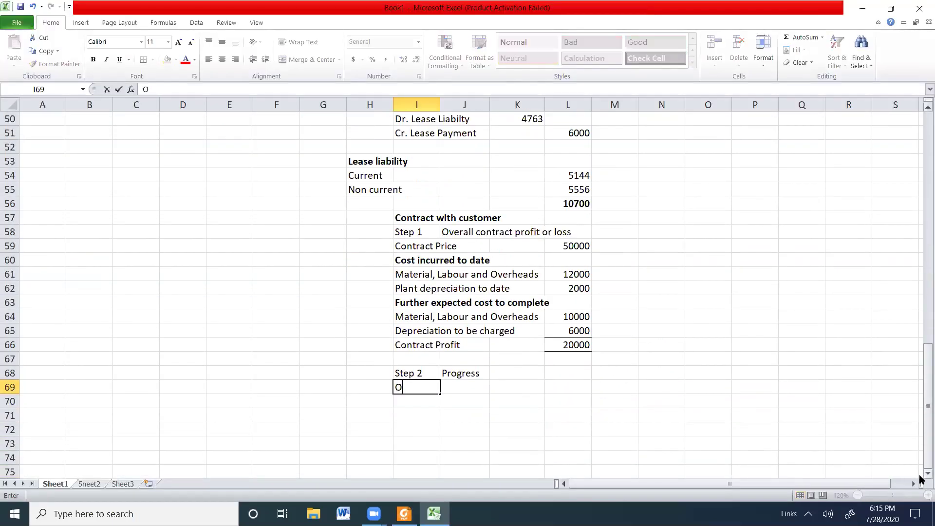
type("utput basis")
key("Tab")
key("Tab")
key("Tab")
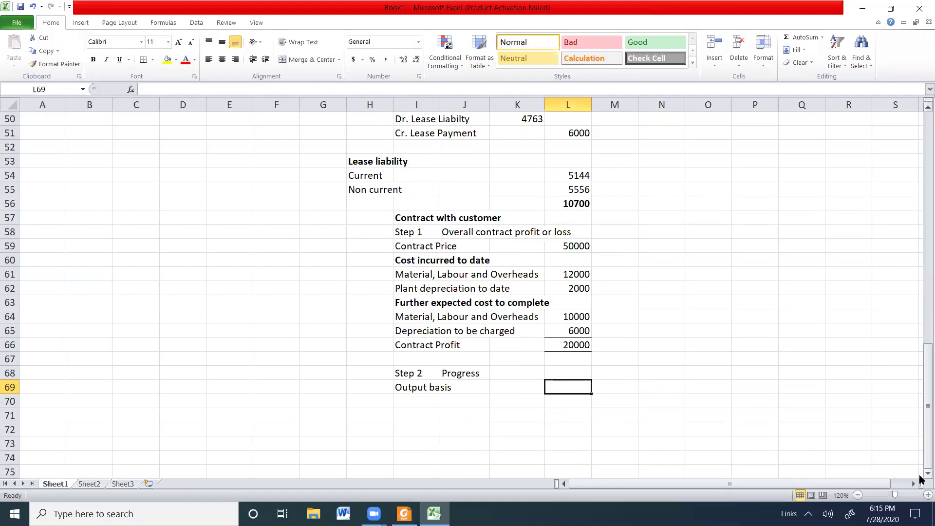
Step: Calculate the progress in L69 with =22/50, checking the agreed work value and contract price in the exam PDF
type("=")
key("alt+Tab")
key("Escape")
type("22")
key("alt+Tab")
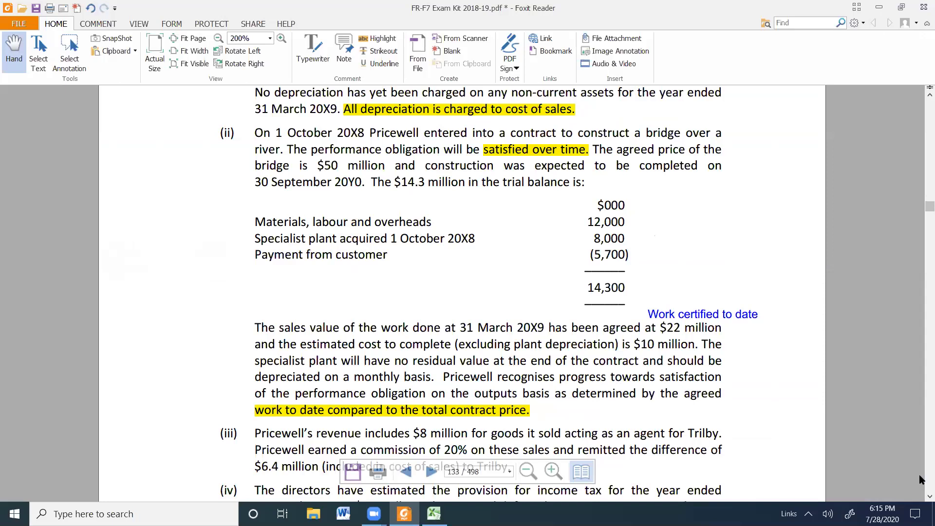
key("alt+Tab")
type("/50")
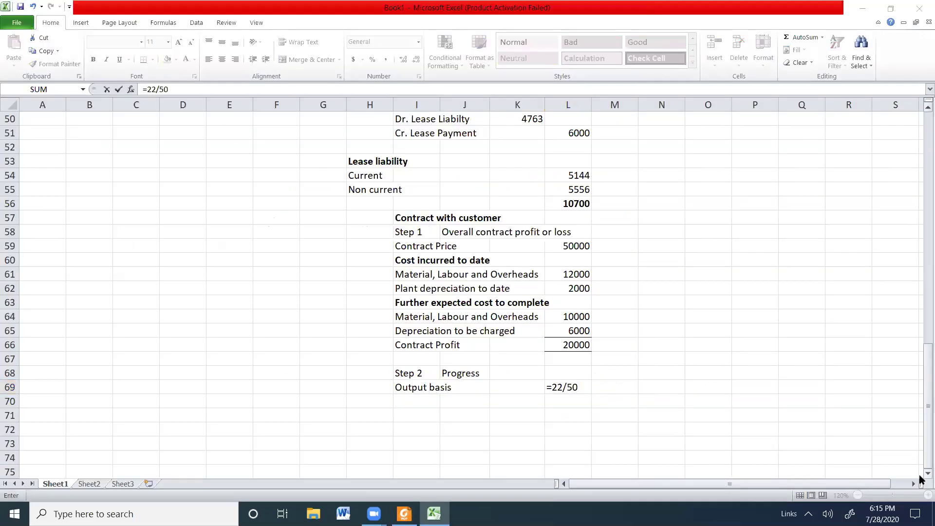
key("alt+Tab")
key("alt+Tab")
key("Return")
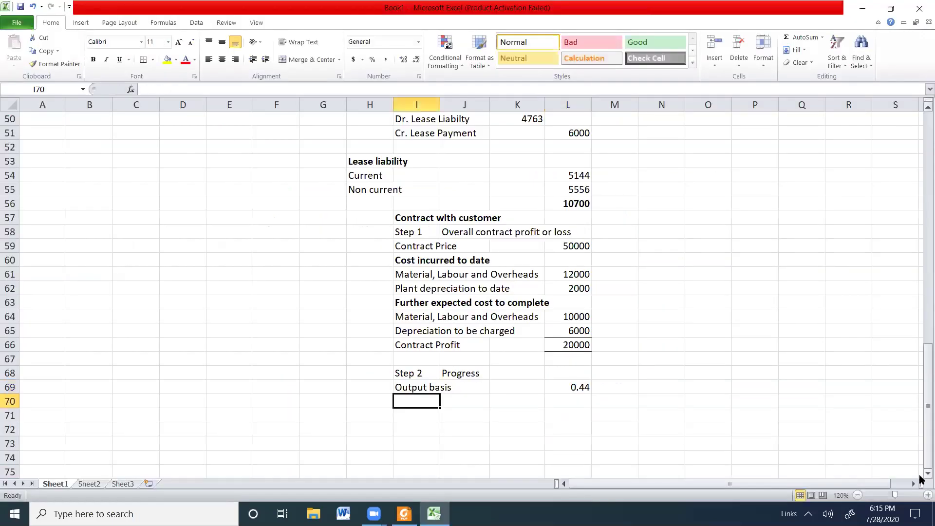
Step: Format the progress in L69 as a percentage, then start the next section with "Step 3" in I71 and "for the year" in J71
left_click(570, 387)
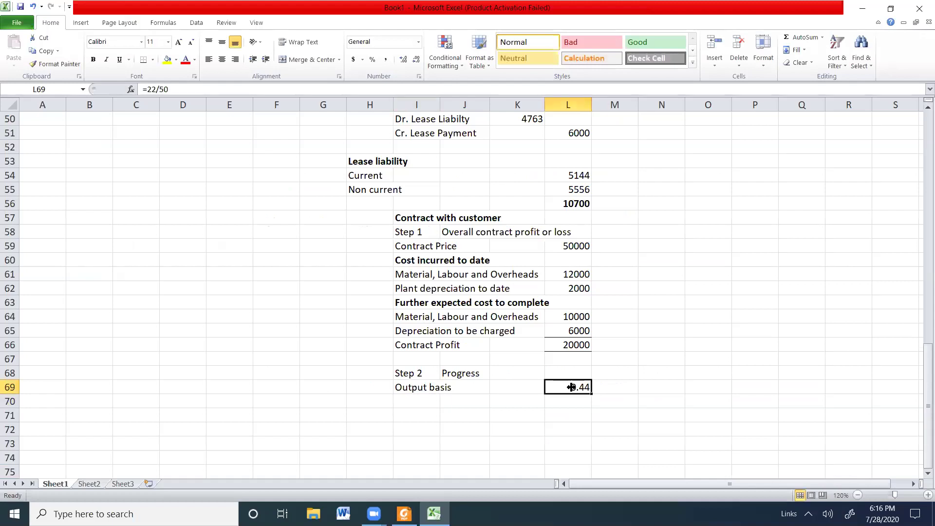
left_click(371, 60)
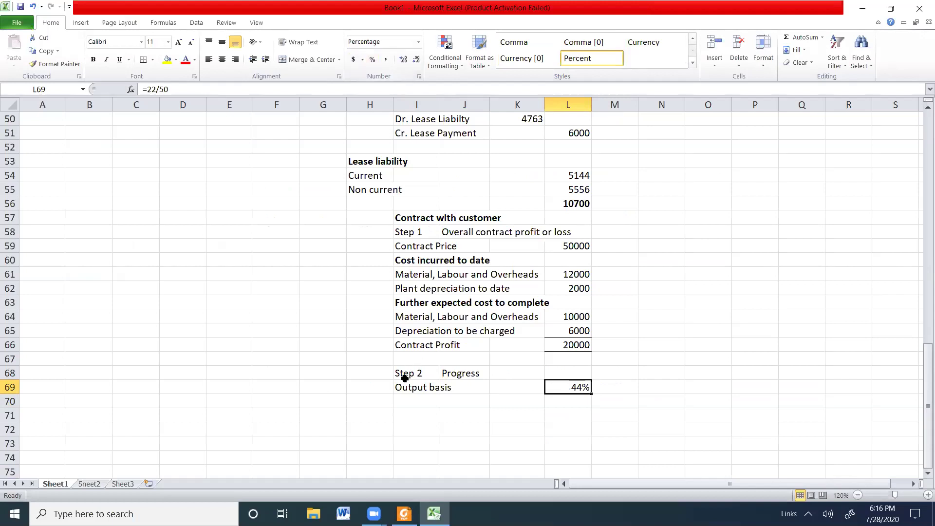
left_click(413, 421)
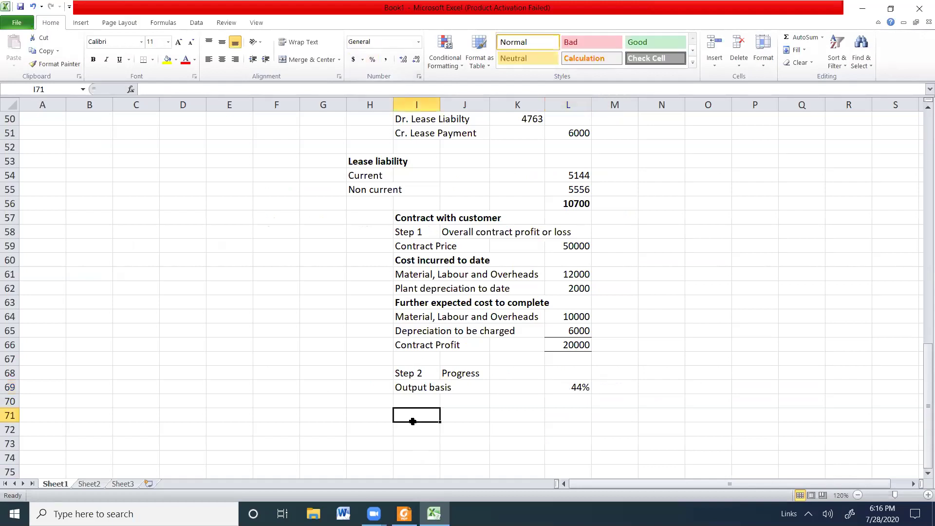
type("Step 3")
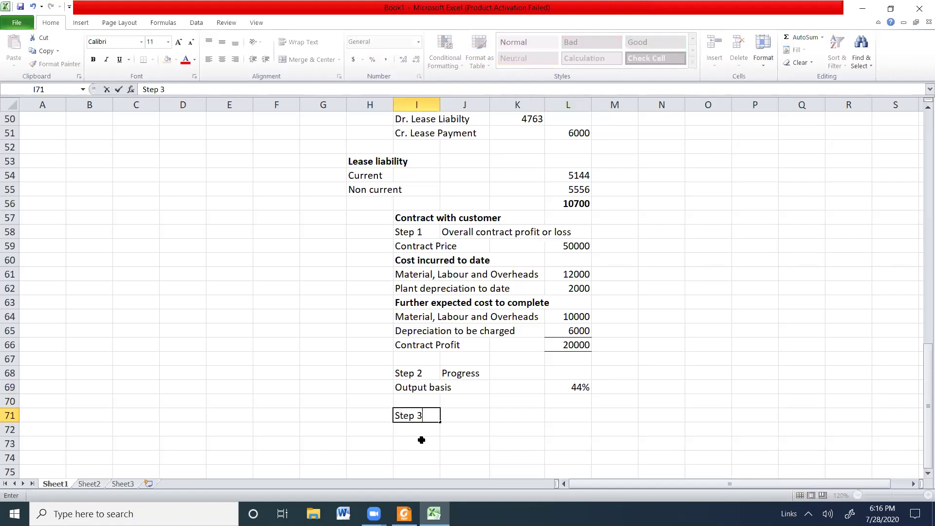
key("Tab")
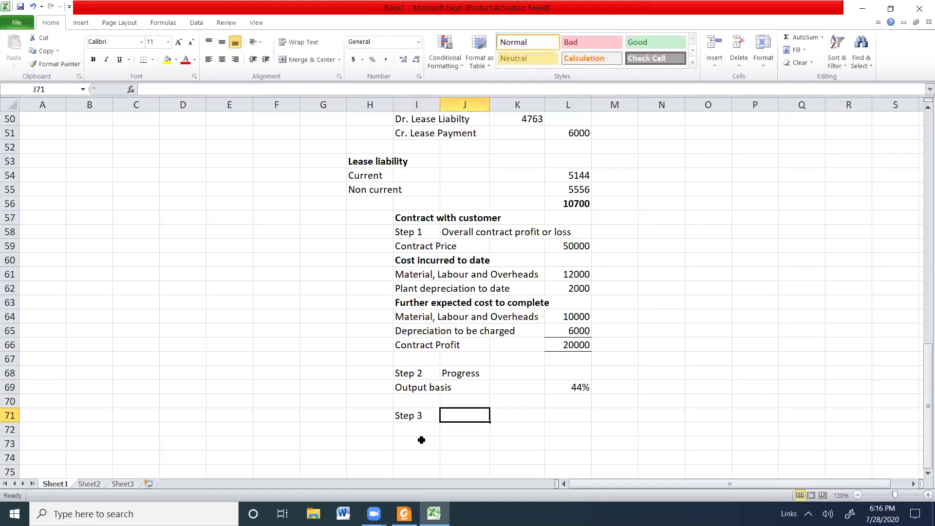
type("for the yar")
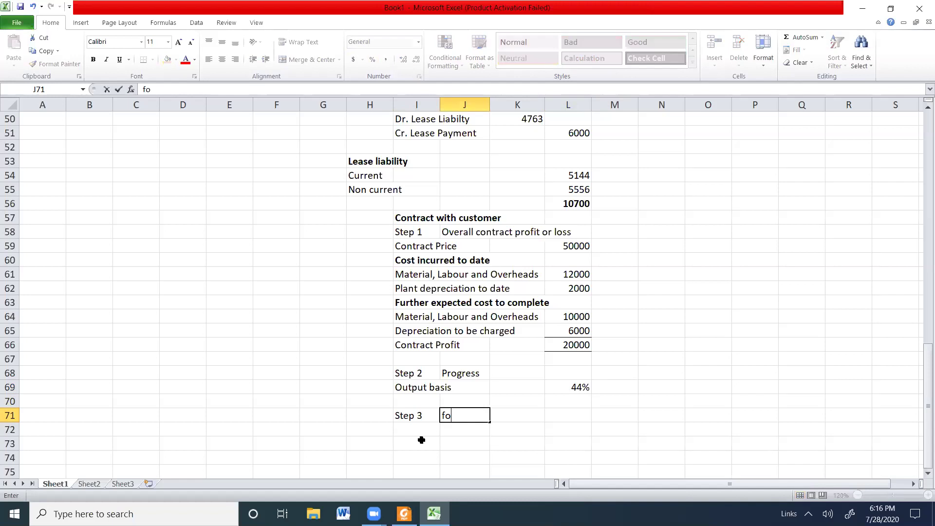
key("BackSpace")
key("BackSpace")
type("ear")
key("Return")
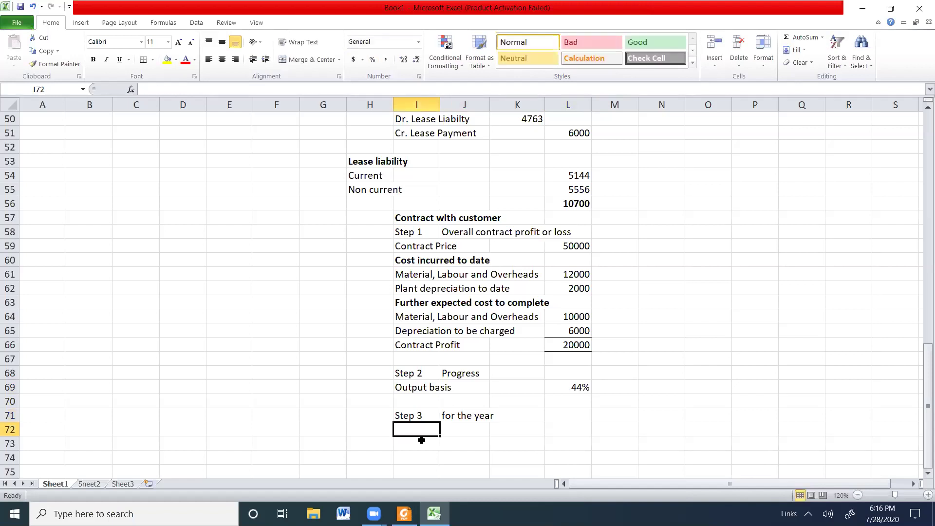
Step: Label I72 "Revenue" and calculate total revenue in K72 as contract price times progress, =L59*L69
type("Revenu")
key("Tab")
type("=")
key("shift+Tab")
type("Revenue")
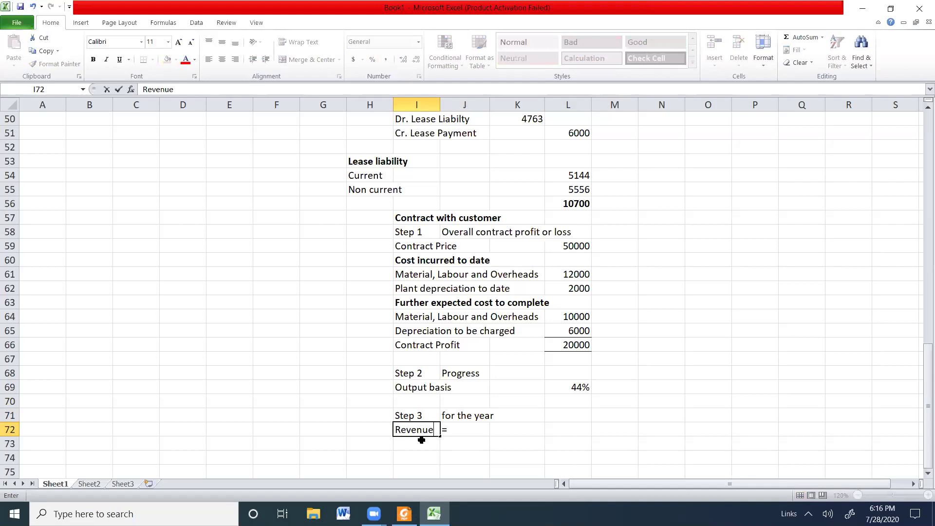
key("Tab")
key("Tab")
type("=")
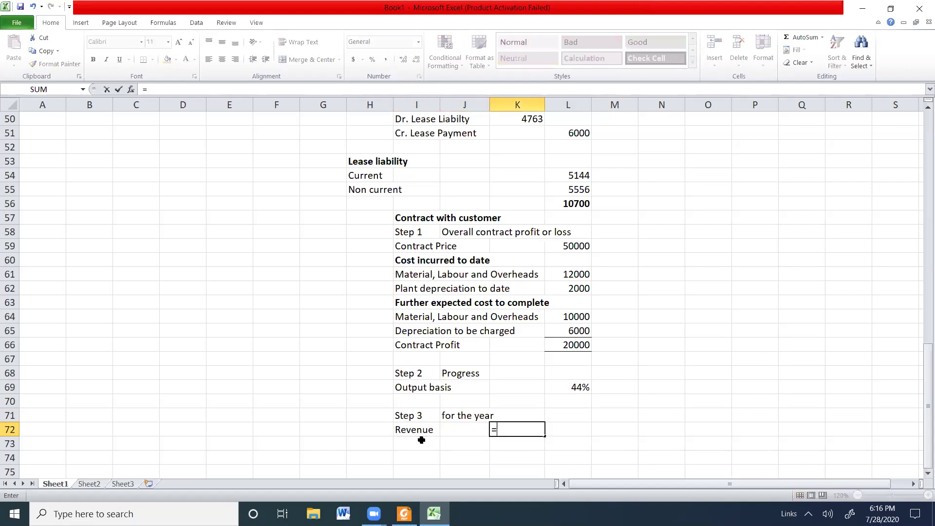
left_click(562, 246)
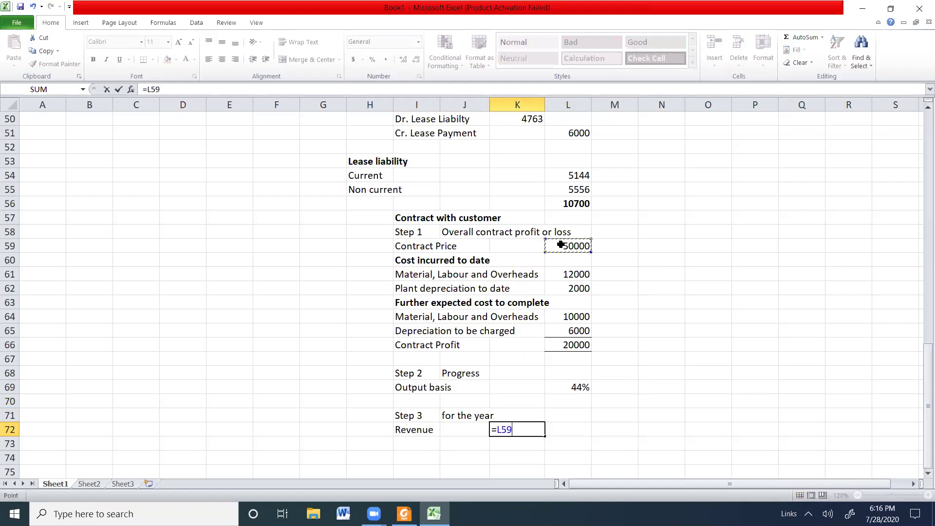
type("*")
left_click(578, 387)
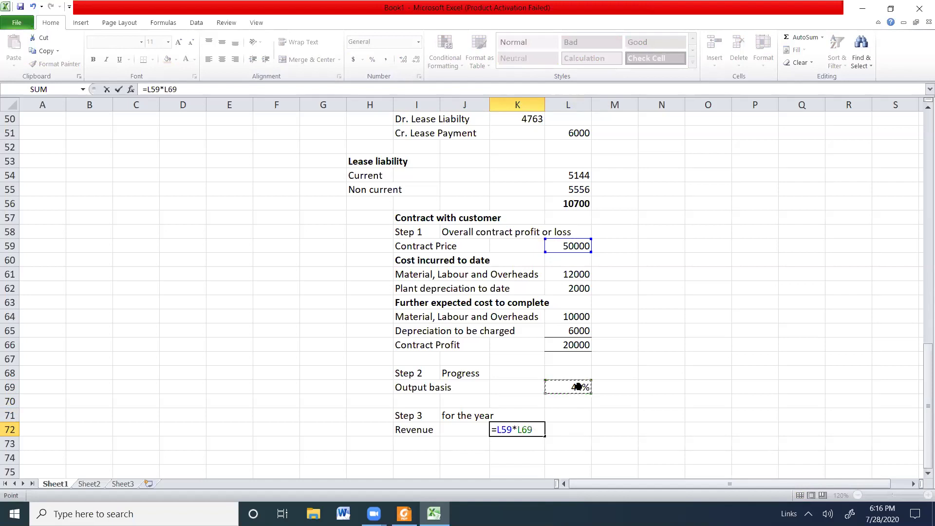
key("Return")
Step: Add the column headings "Earlier yr" in L71 and "This year" in M71
left_click(569, 410)
type("E")
type("arli")
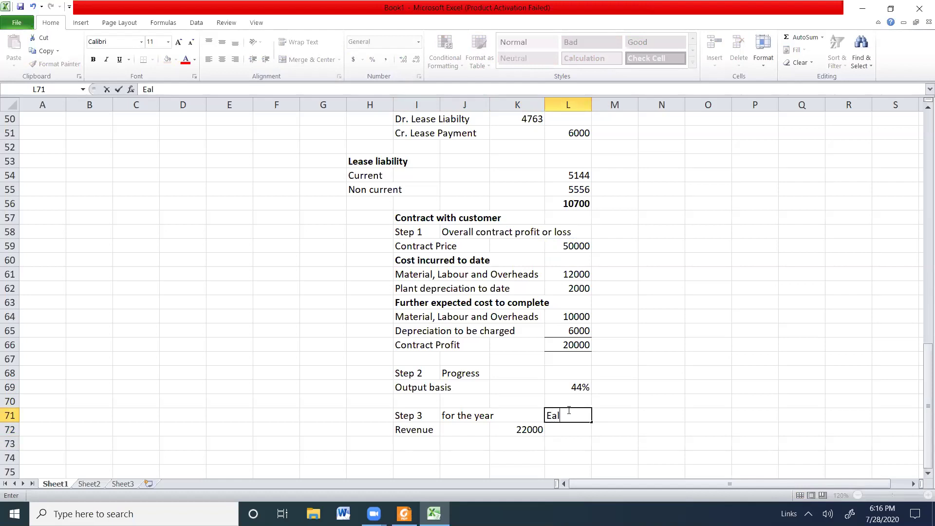
type("er yr")
key("Tab")
type("T")
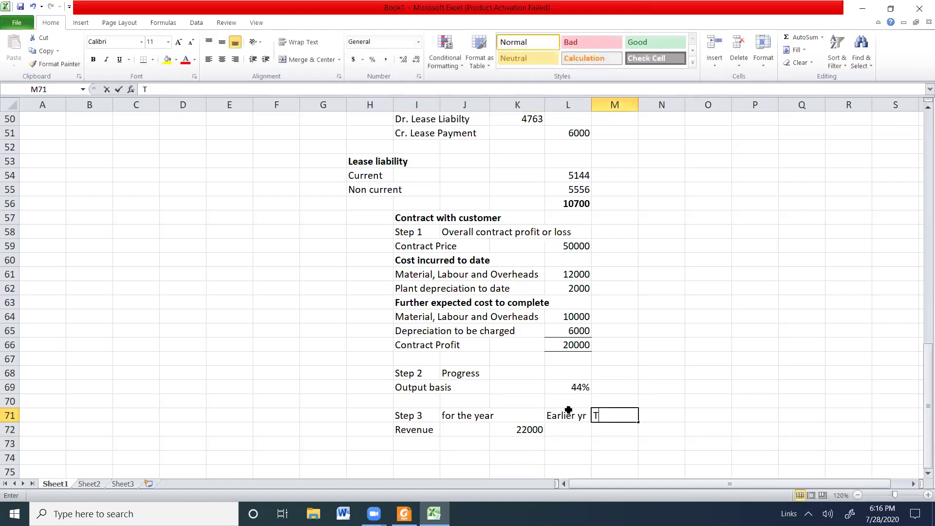
type("his yeas")
key("BackSpace")
type("r")
key("Return")
Step: Add the column heading "Total" in K71 and right-align it
left_click(531, 418)
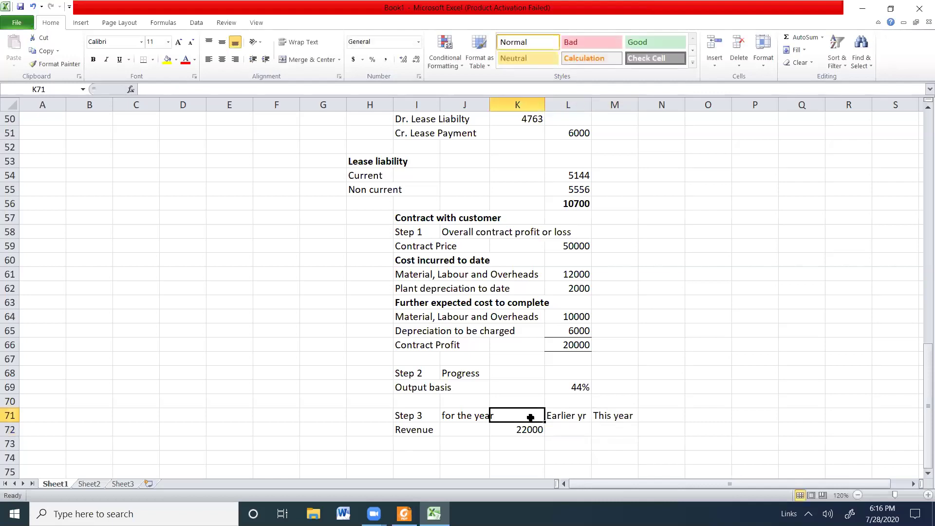
type("Total")
key("Return")
left_click(531, 418)
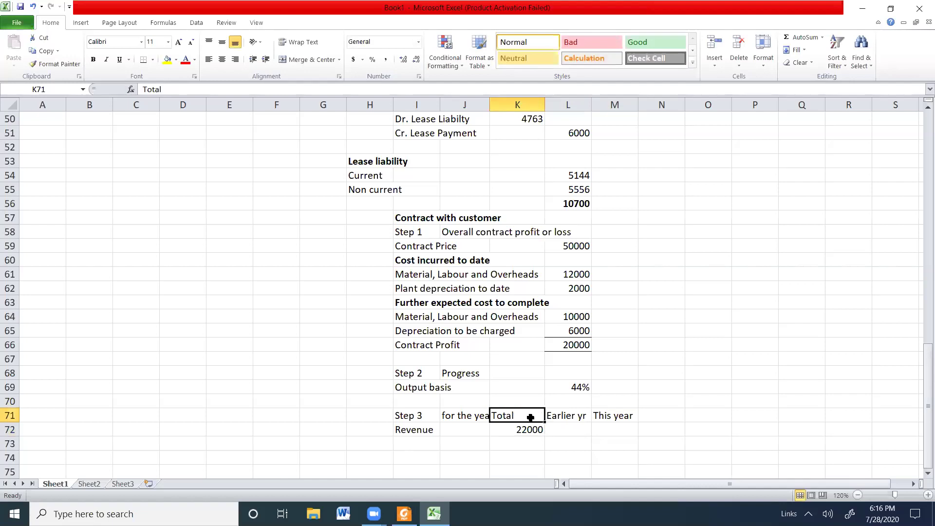
left_click(238, 62)
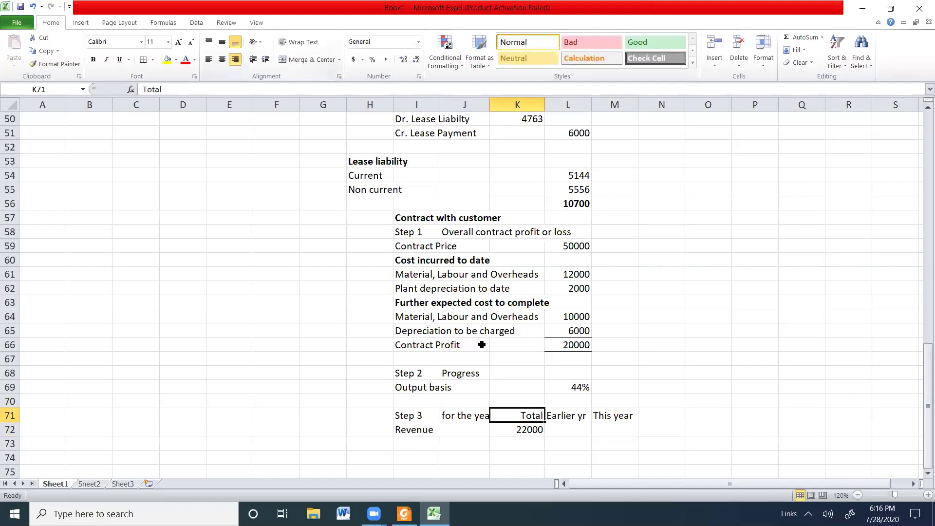
Step: Check the contract start date in the exam PDF, then enter 0 in L72 and calculate M72 as total less earlier-year revenue
left_click(588, 426)
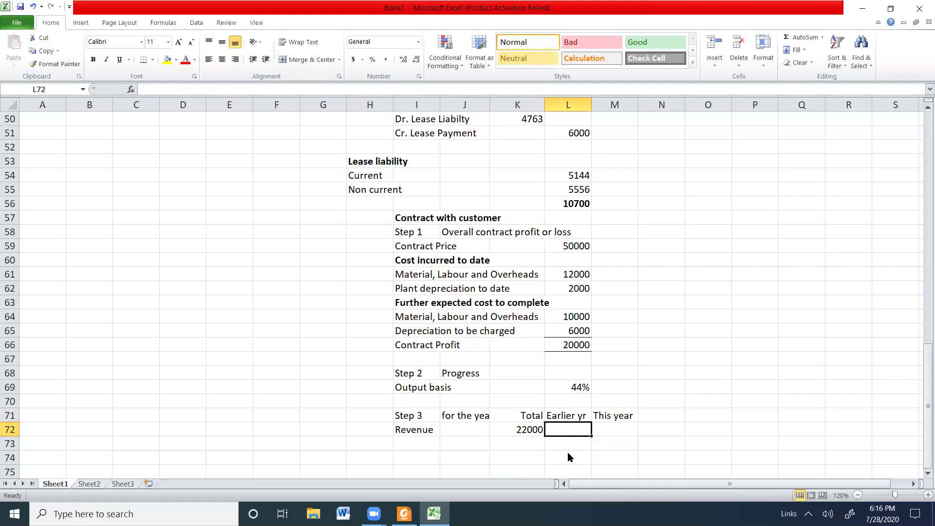
key("alt+Tab")
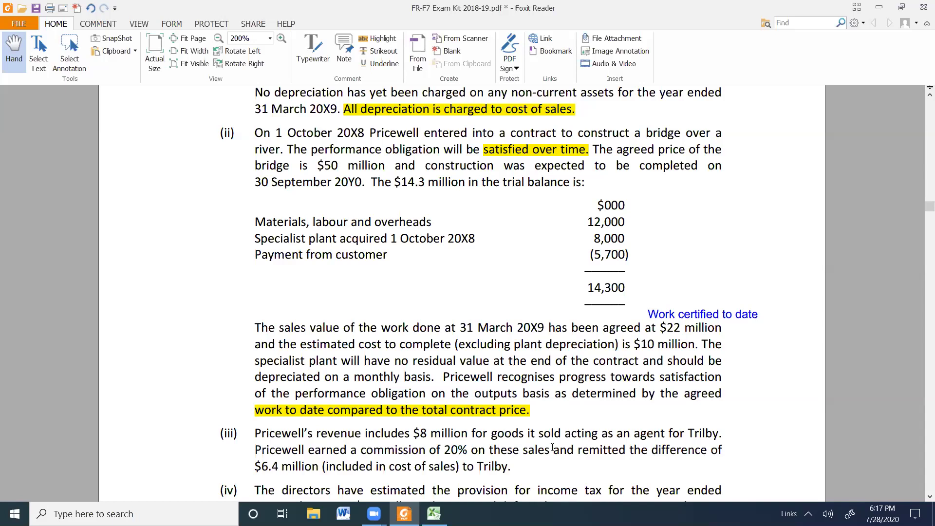
left_click_drag(487, 295, 488, 307)
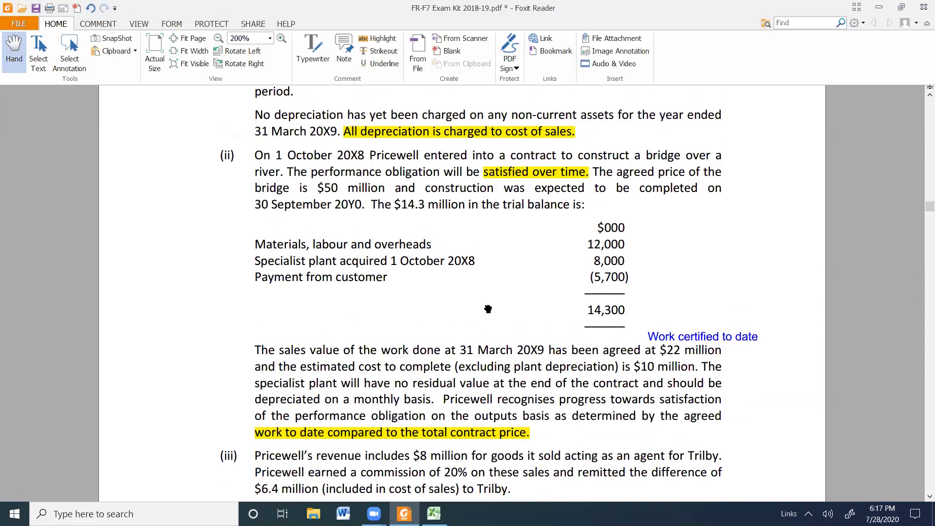
key("alt+Tab")
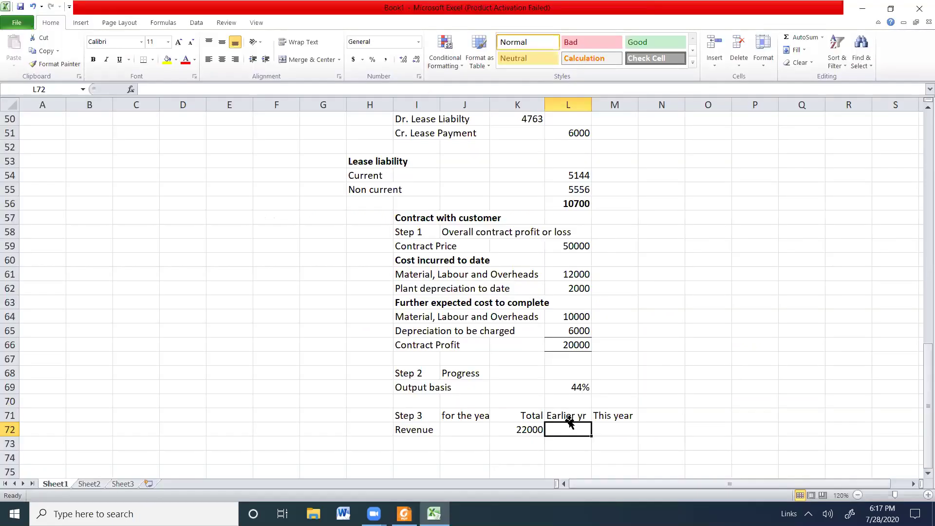
type("0")
key("Tab")
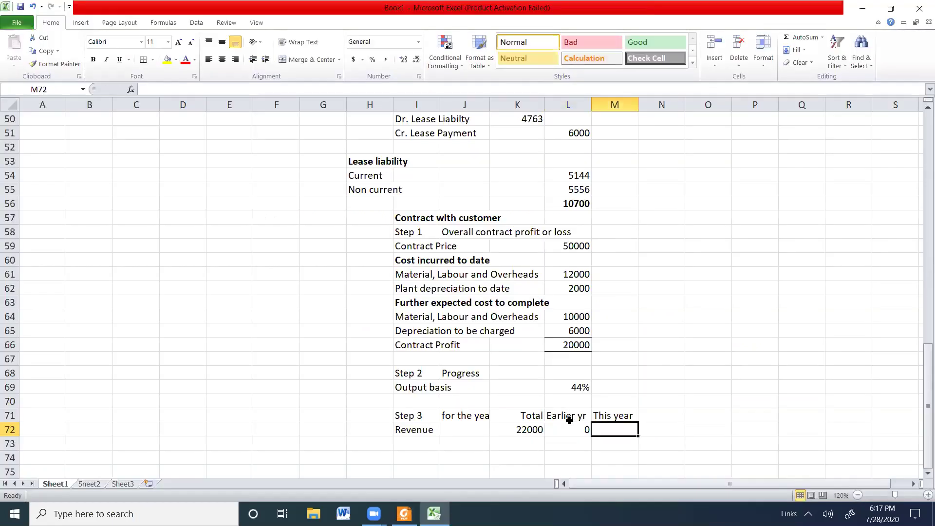
type("=")
key("Left")
key("Left")
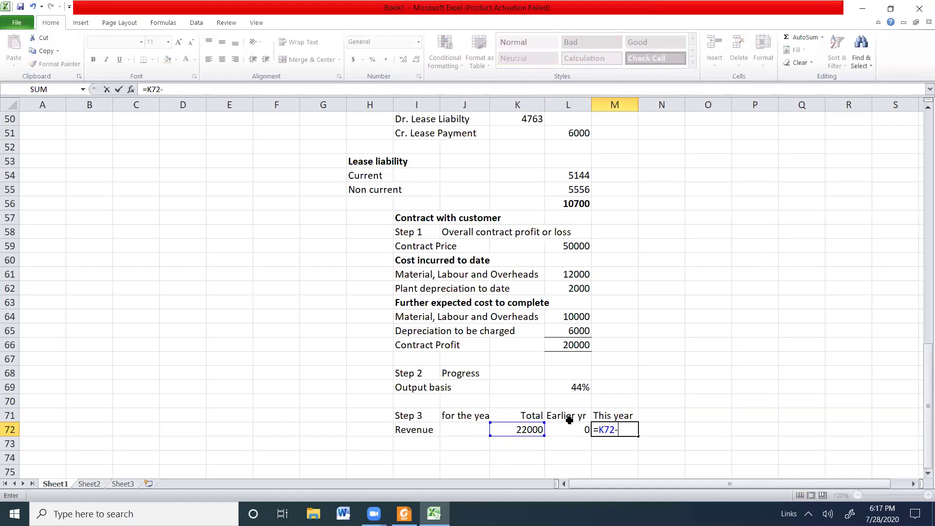
key("Return")
Step: Add the row labels "Cost of sale" in I73 and "Profit" in I74
left_click(433, 442)
type("Cs")
key("BackSpace")
type("ost of sale")
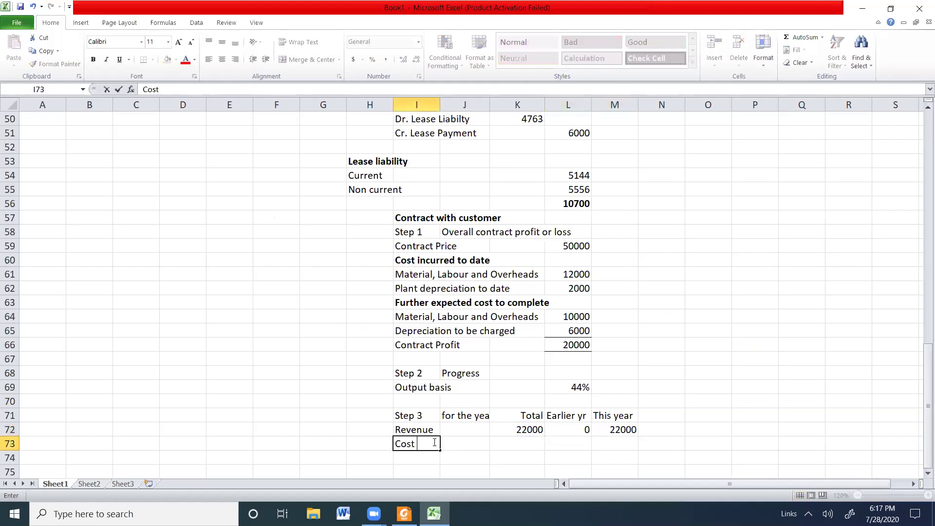
key("Right")
key("Right")
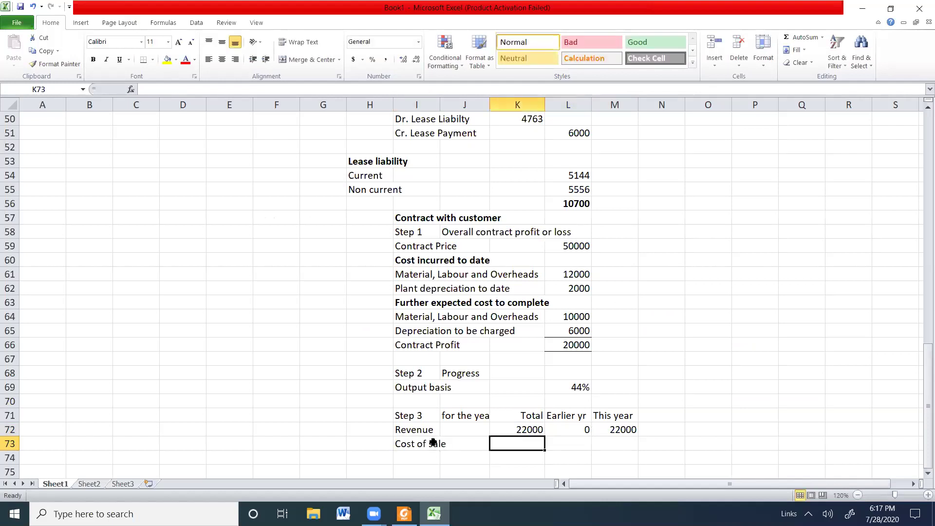
key("Down")
key("Left")
key("Left")
type("P")
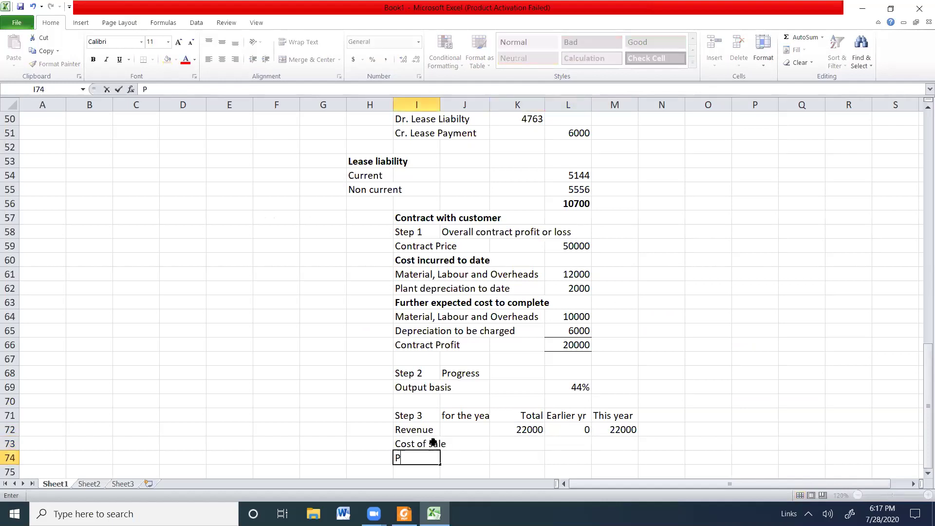
type("rofit")
Step: Calculate the total profit in K74 as the contract profit times progress, =L66*L69
key("Right")
key("Right")
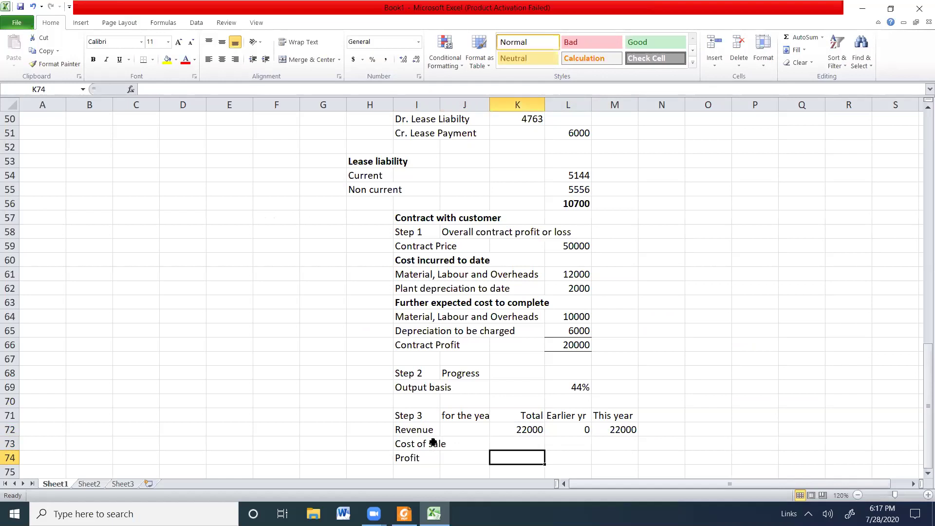
type("=")
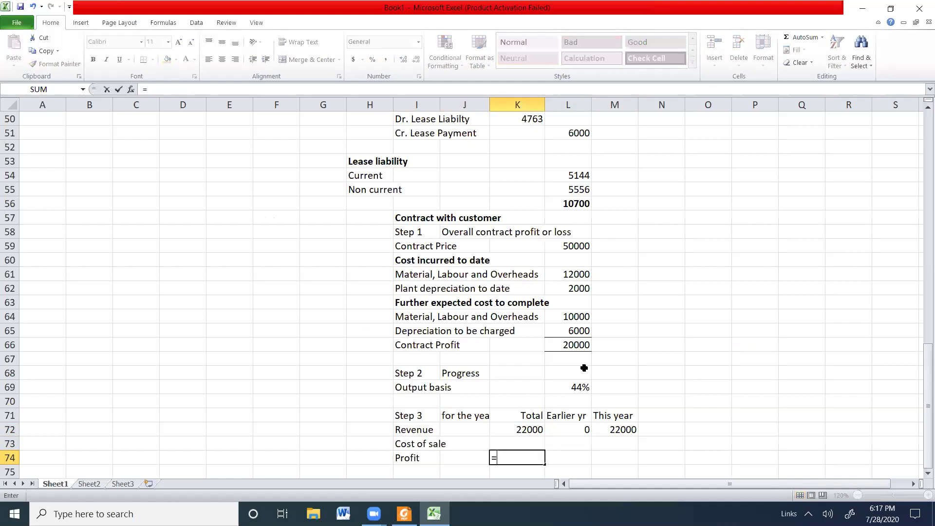
left_click(577, 342)
type("*")
left_click(579, 387)
key("Return")
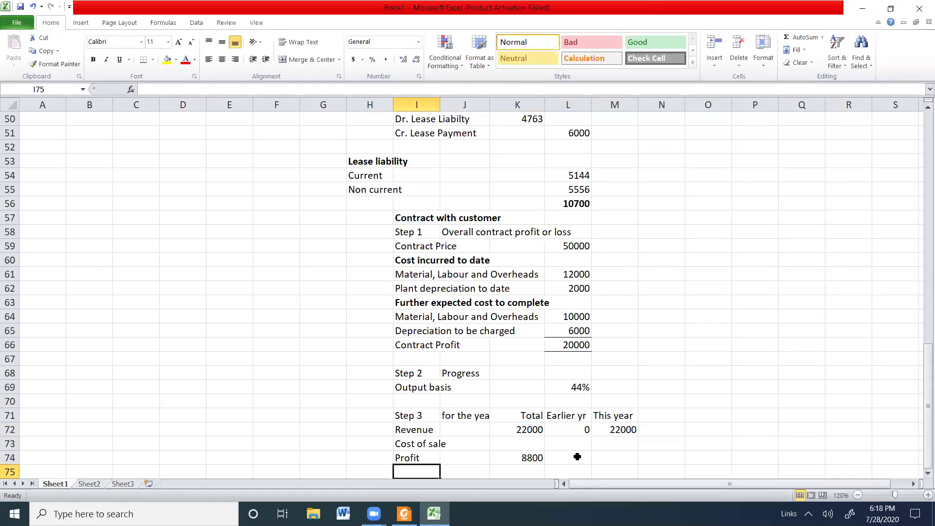
Step: Enter 0 as the earlier-year profit in L74 and calculate this year's profit in M74 with =K74-L74
left_click(579, 457)
type("0")
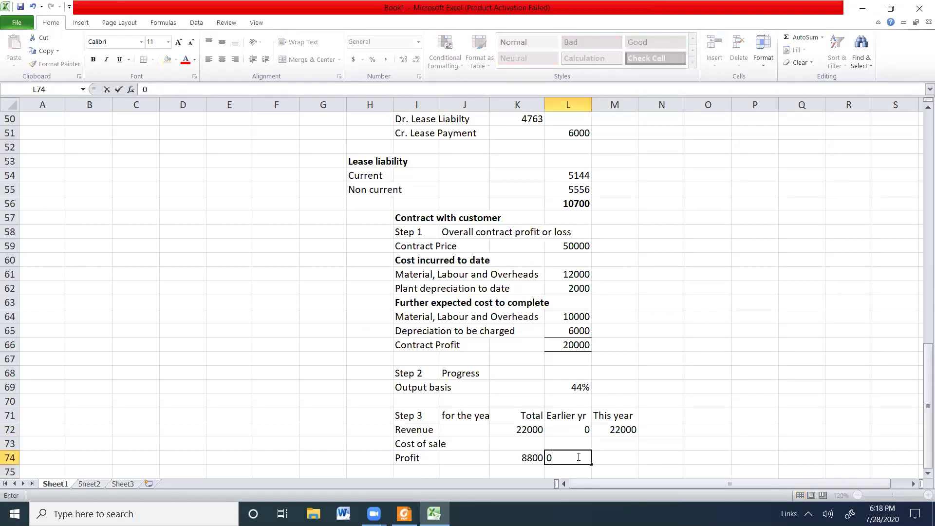
left_click(629, 454)
type("=")
left_click(538, 454)
type("-")
left_click(563, 459)
key("Return")
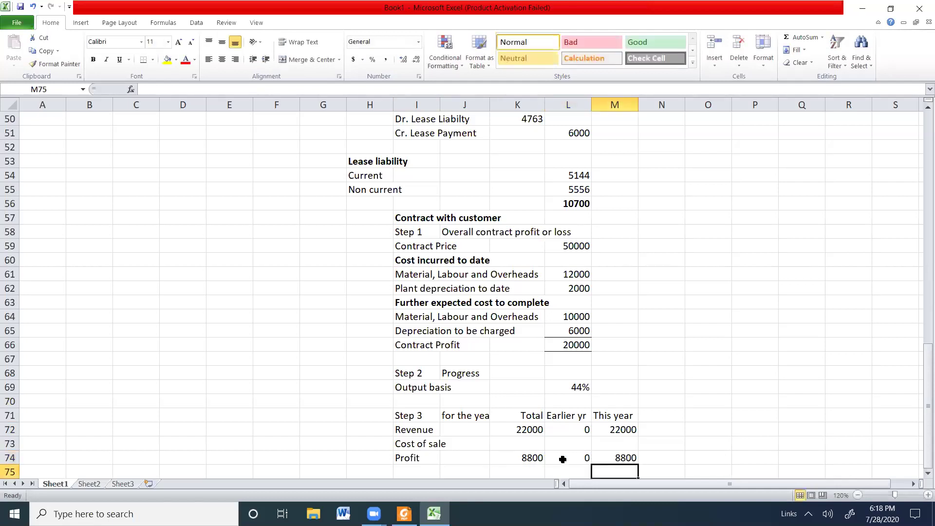
Step: Add top and bottom borders to this year's profit amount in M74
left_click(629, 459)
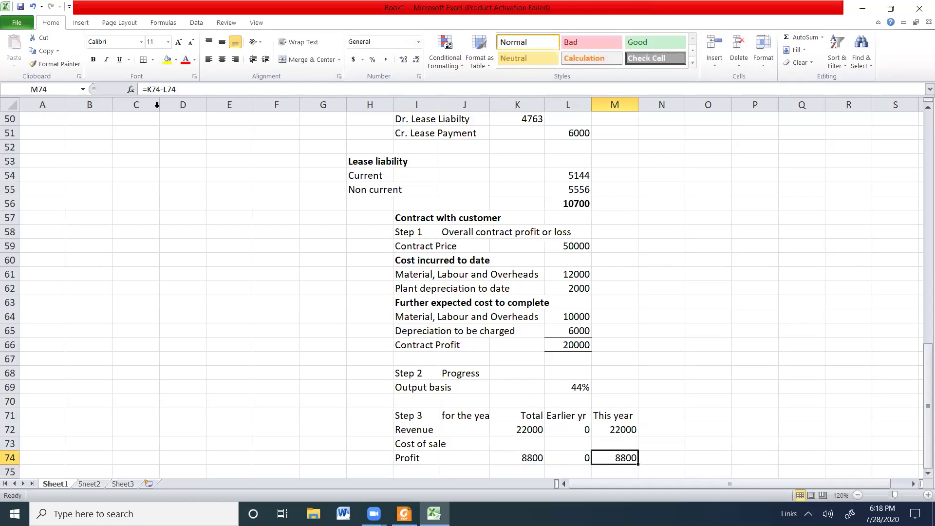
left_click(153, 61)
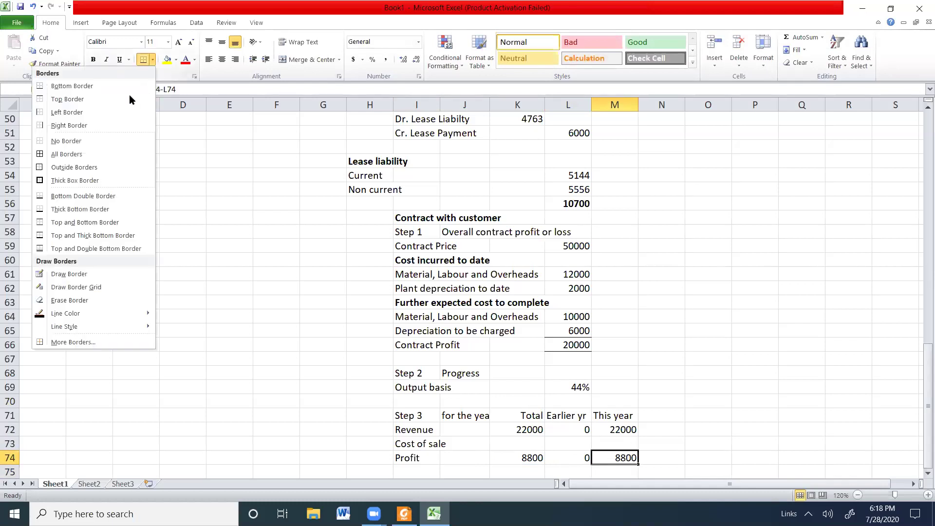
left_click(115, 99)
Step: Calculate this year's cost of sale in M73 as revenue less profit, =M72-M74
left_click(603, 444)
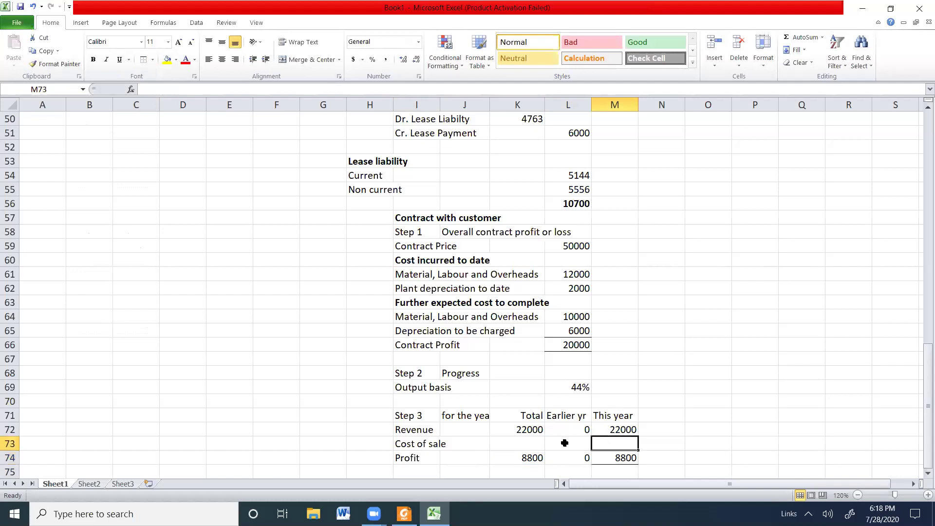
type("=")
left_click(624, 430)
type("-")
left_click(626, 460)
key("Return")
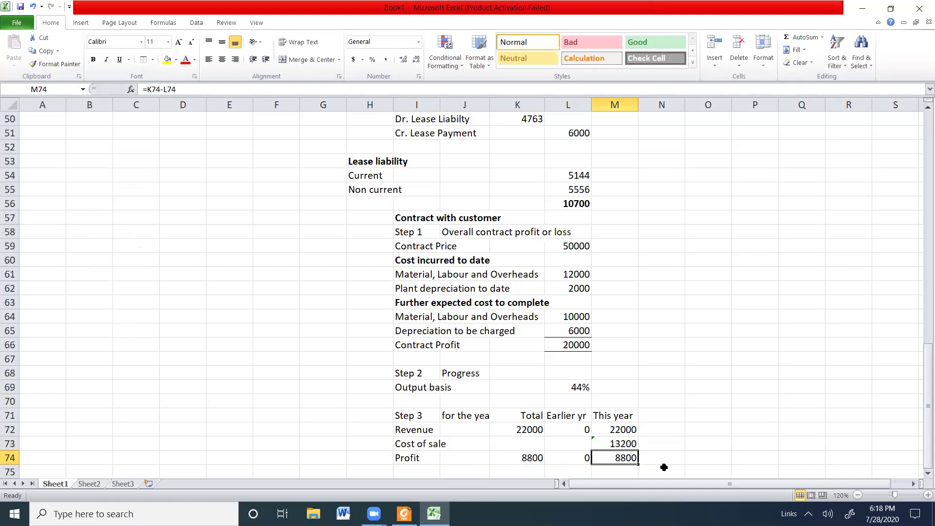
Step: Replace the Step 3 heading in J71 with "F/S Reports" and widen column J to fit its contents
left_click(476, 416)
key("BackSpace")
type("F")
key("BackSpace")
type("F/S Reporti")
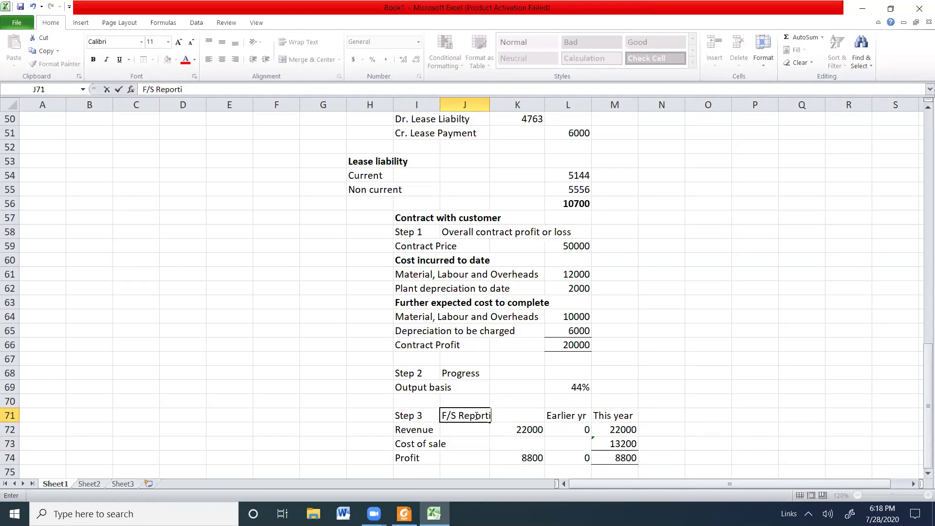
key("BackSpace")
type("s")
key("Return")
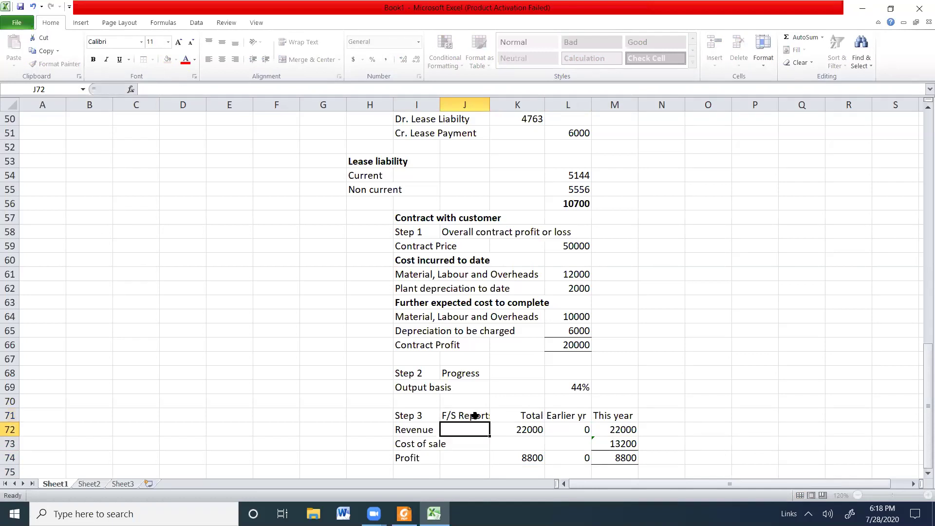
left_click(476, 416)
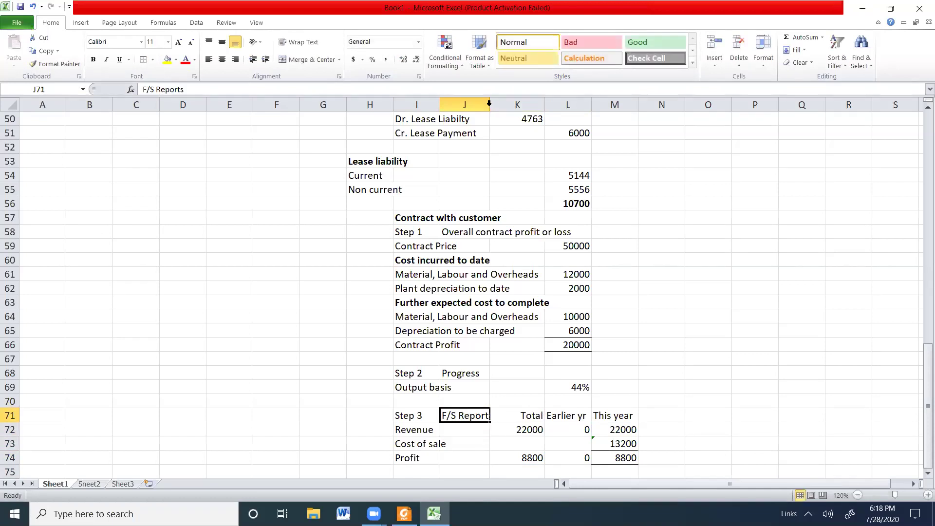
double_click(505, 99)
Step: Enter the heading "Statement of Financial Position" in I76, below the profit row
left_click_drag(921, 405, 920, 399)
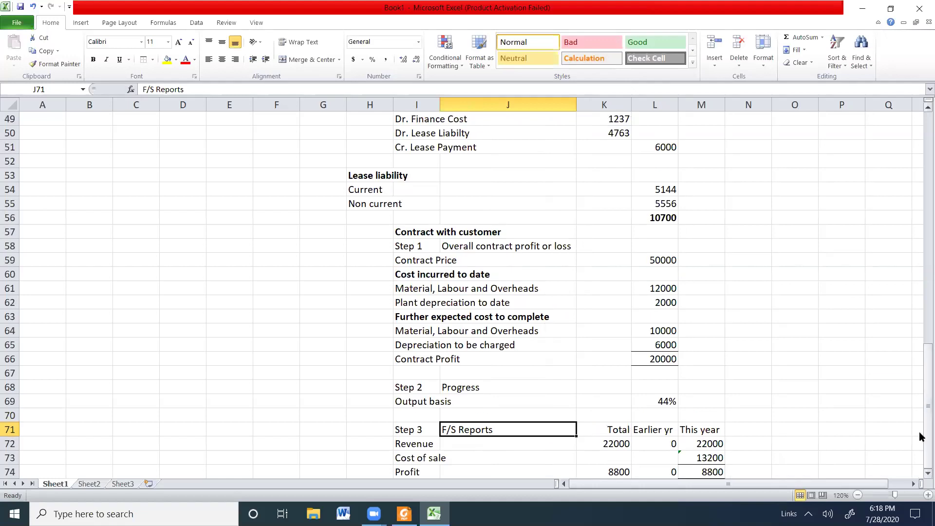
scroll(920, 473, "down", 2)
scroll(920, 474, "down", 3)
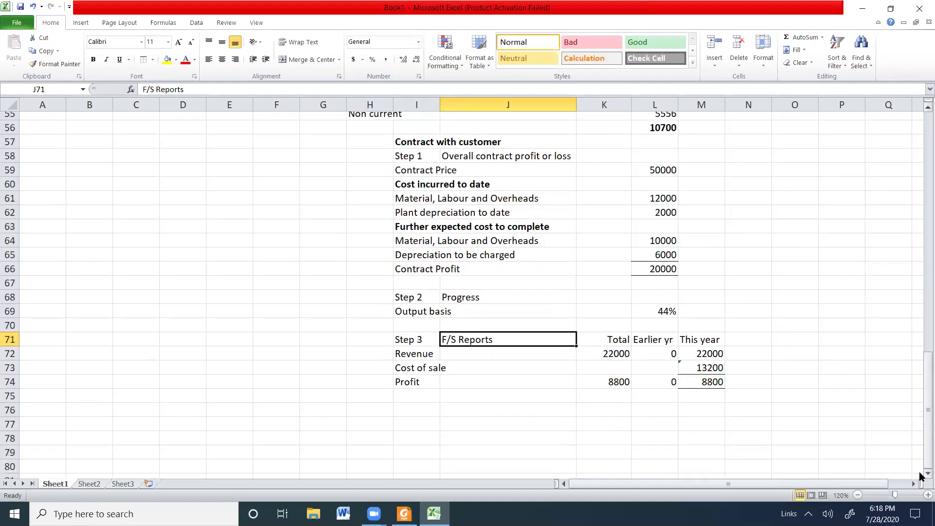
left_click(420, 304)
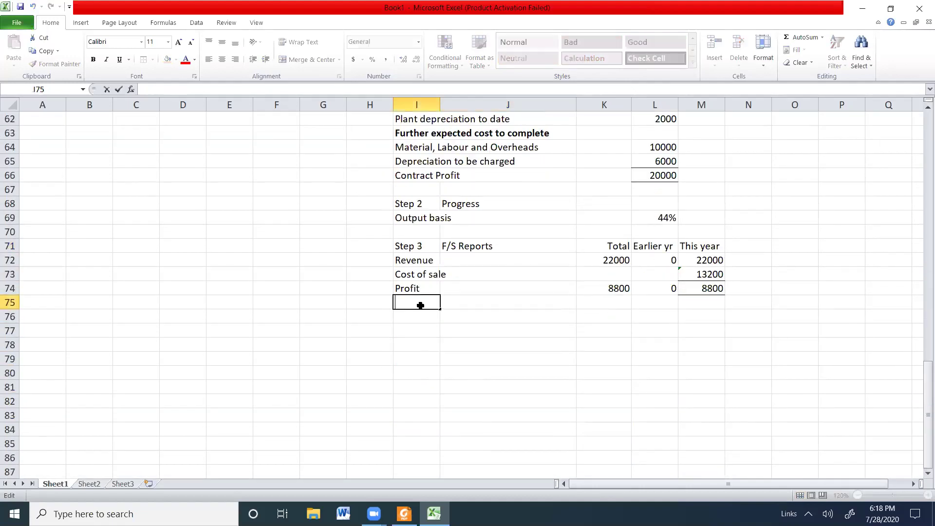
left_click(422, 321)
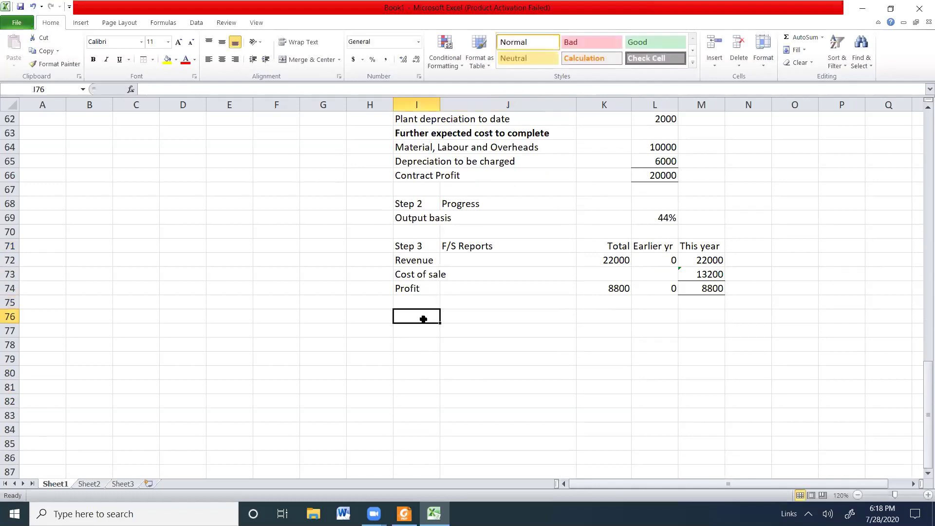
type("Statement of Finanic")
key("BackSpace")
key("BackSpace")
type("cial Position")
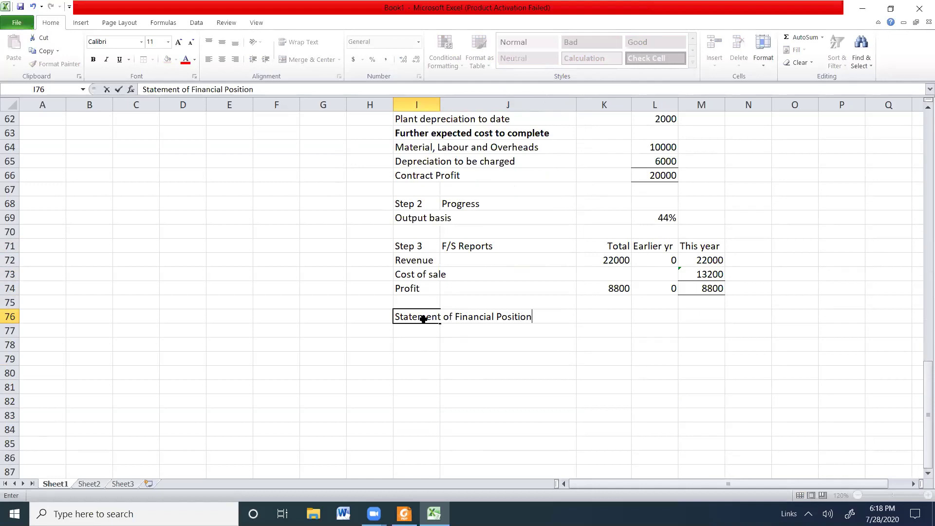
key("Return")
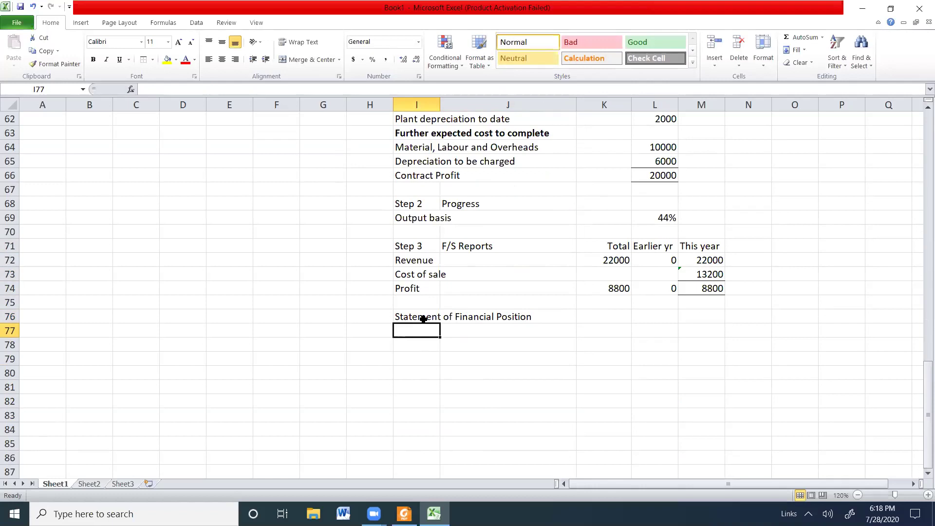
Step: Add the label "Receivable" in I77 under the Statement of Financial Position heading
type("Receival")
key("BackSpace")
type("ble")
key("Tab")
key("Tab")
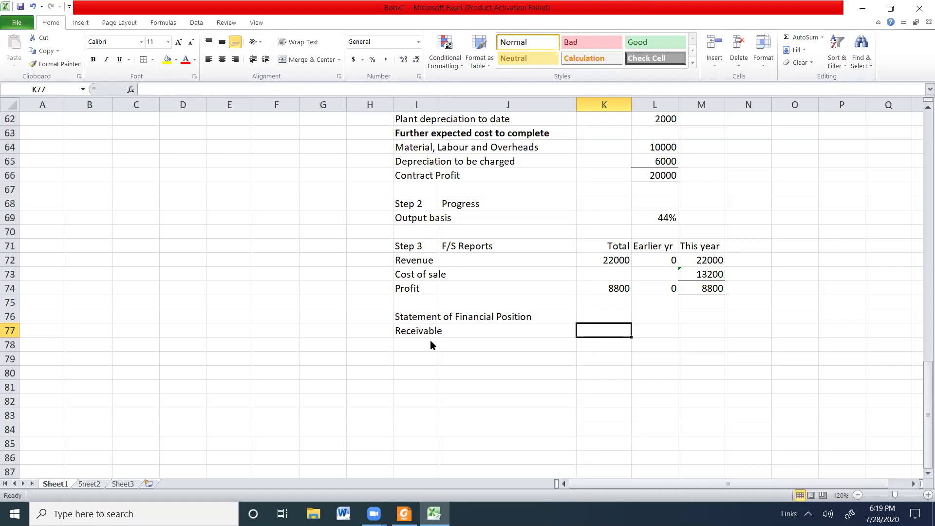
Step: Check the customer payment in the exam PDF and calculate the receivable in K77 of the workbook with =22000-5700
key("alt+Tab")
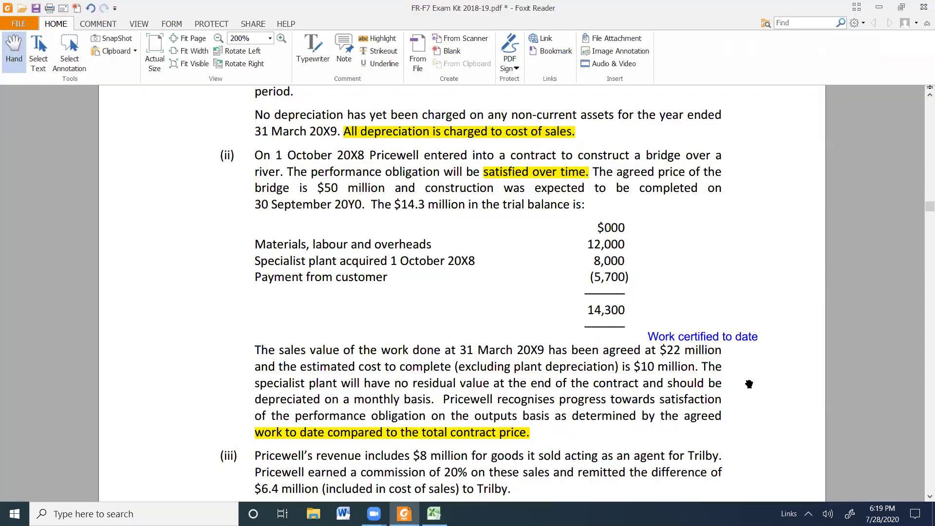
left_click_drag(785, 389, 790, 364)
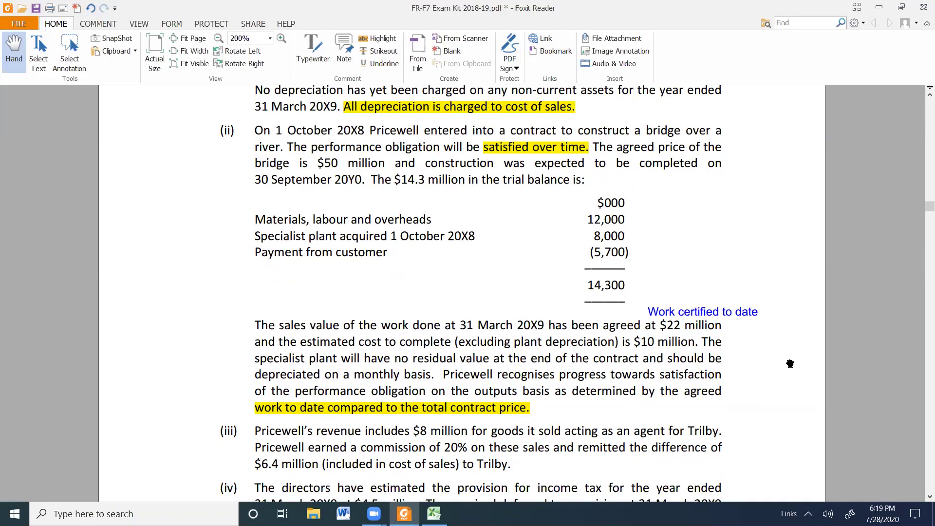
key("alt+Tab")
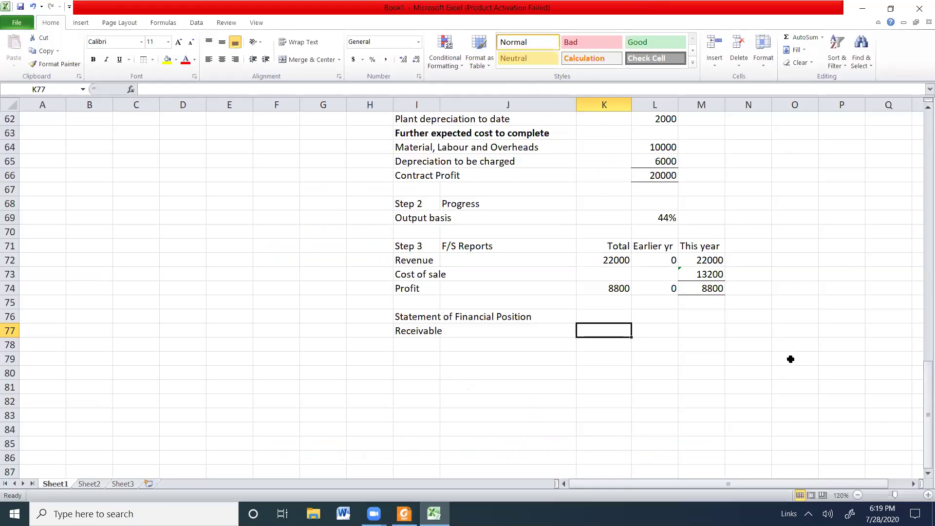
type("=22000-")
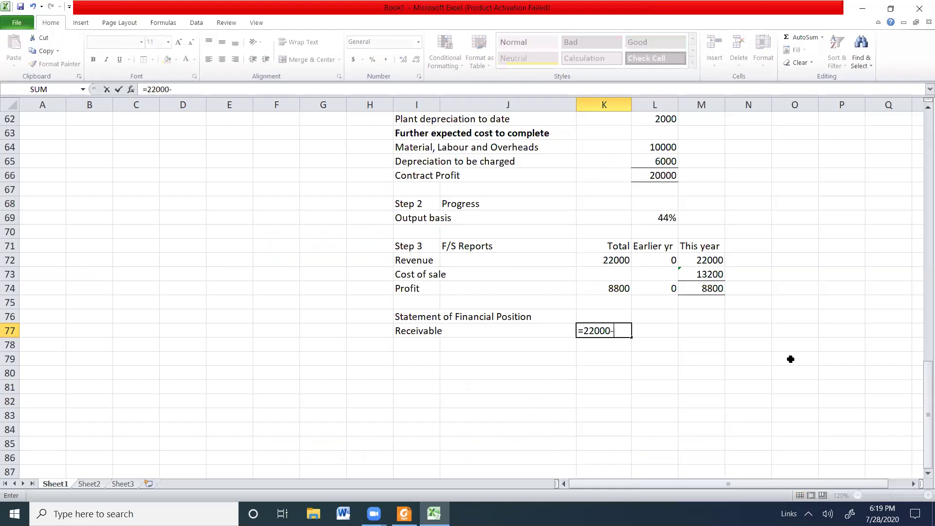
key("alt+Tab")
key("alt+Tab")
type("5700")
key("Return")
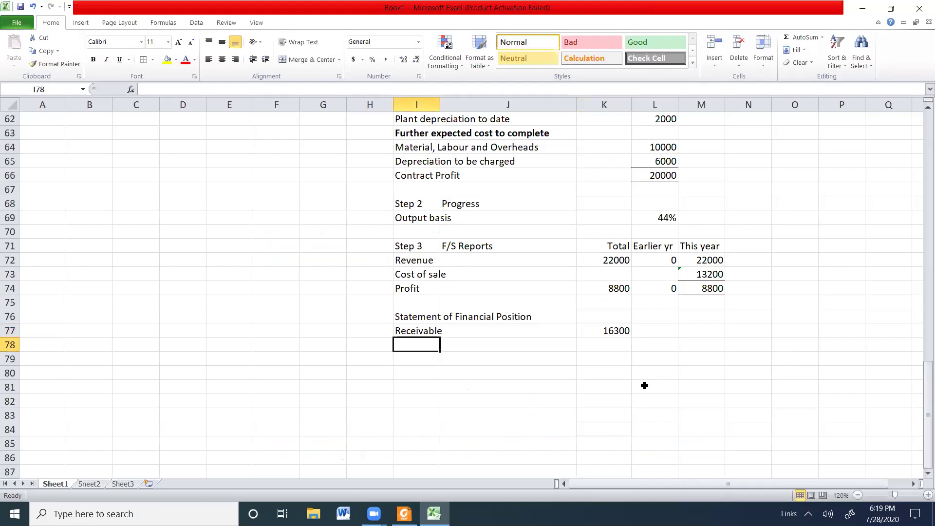
Step: Enter the labels "Contract asset / liability" in I78 and "Cost incurred to date" in I79
type("Co")
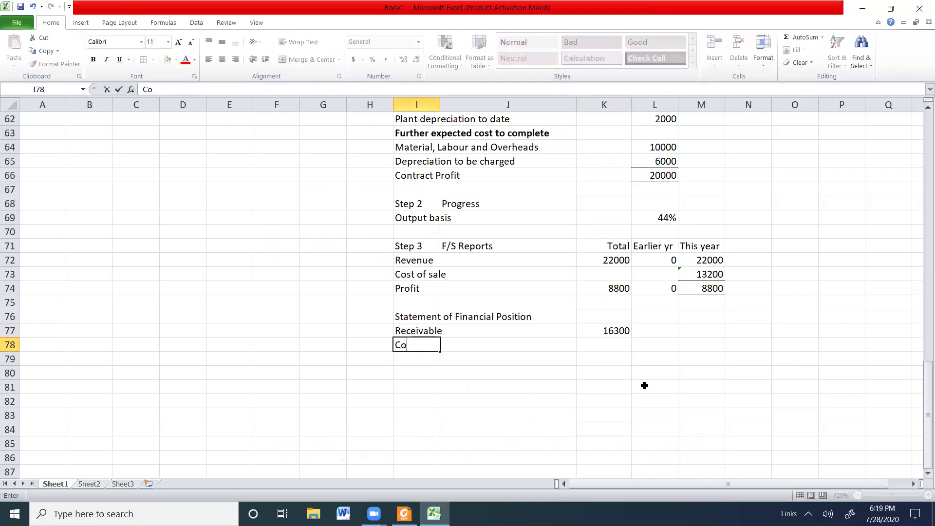
type("ntract asset / liab")
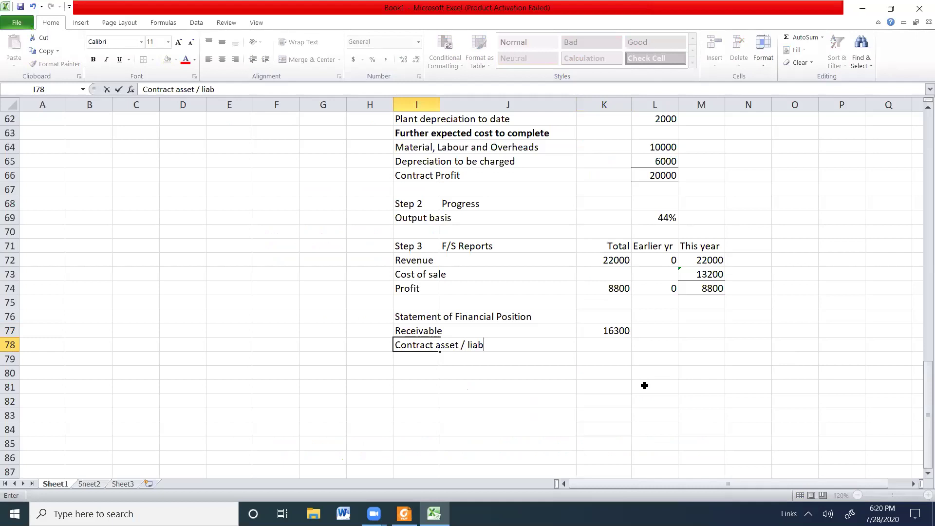
type("ility")
key("Return")
type("Cost incurred to date")
key("Tab")
key("Tab")
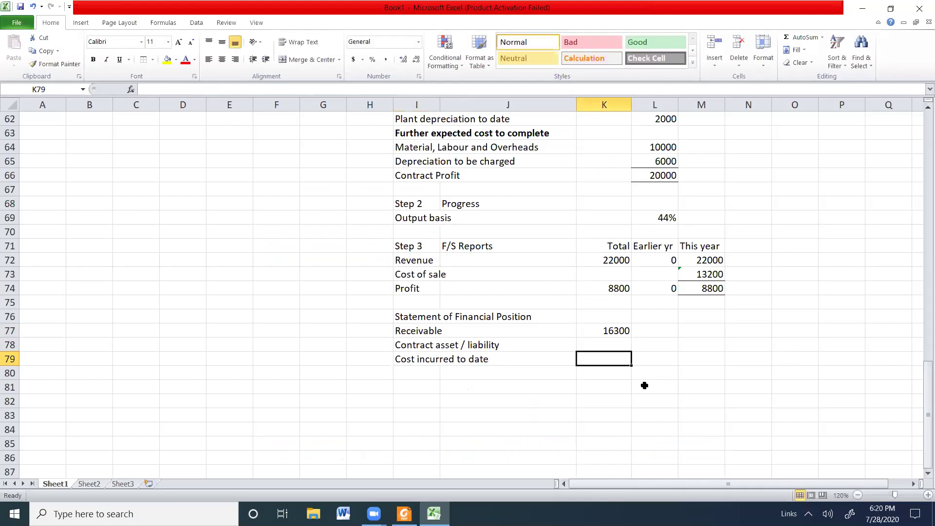
Step: Calculate the cost incurred to date in L79 as materials plus plant depreciation, =L61+L62
left_click(668, 356)
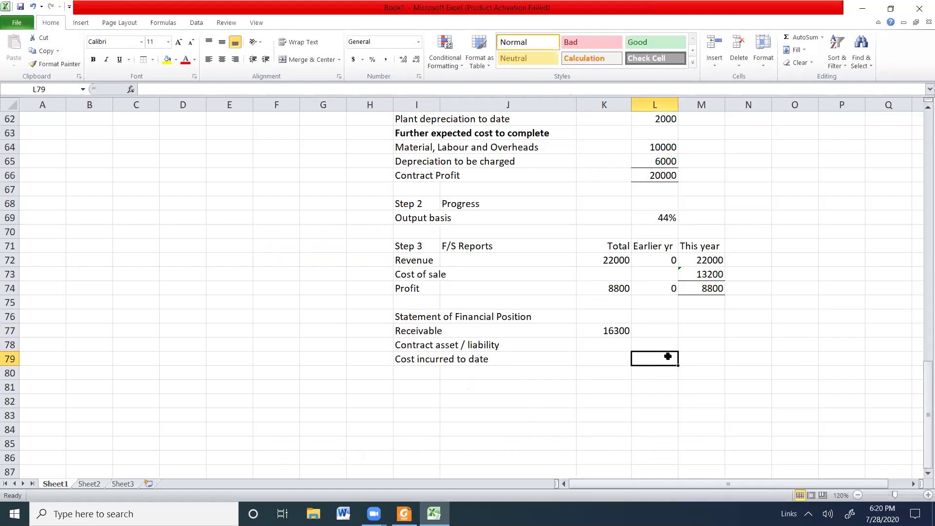
type("=")
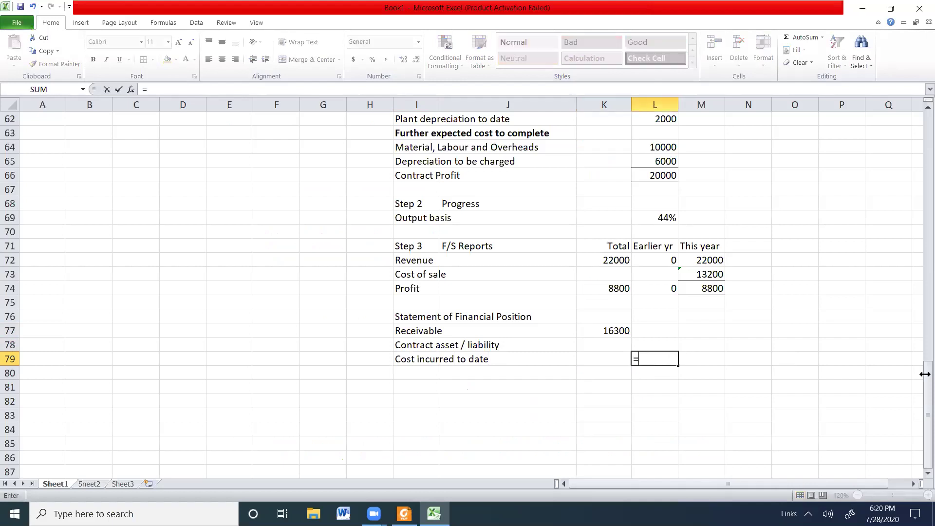
left_click_drag(925, 395, 924, 379)
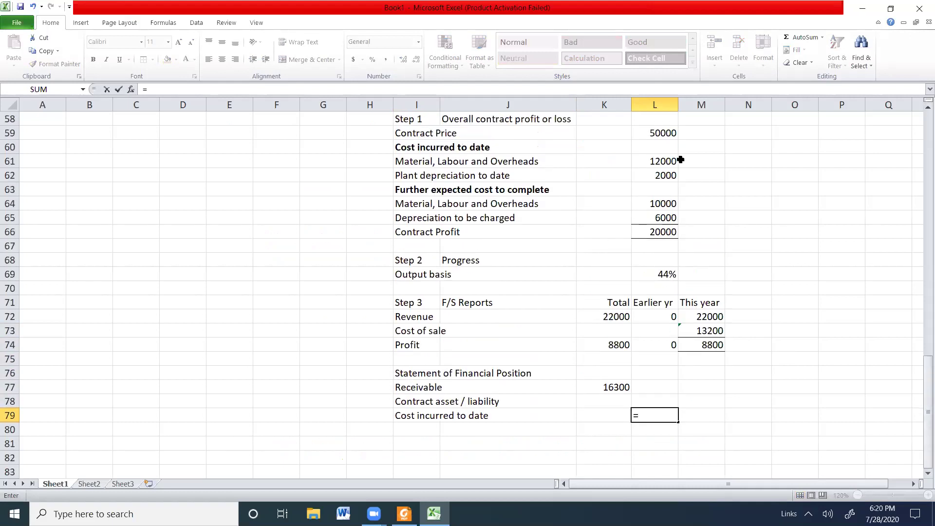
left_click(658, 161)
type("+")
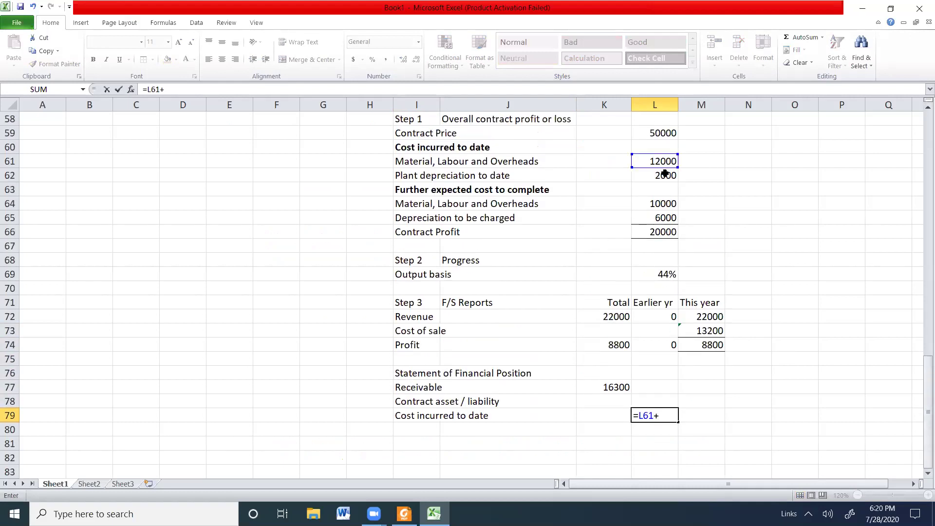
left_click(664, 175)
key("Return")
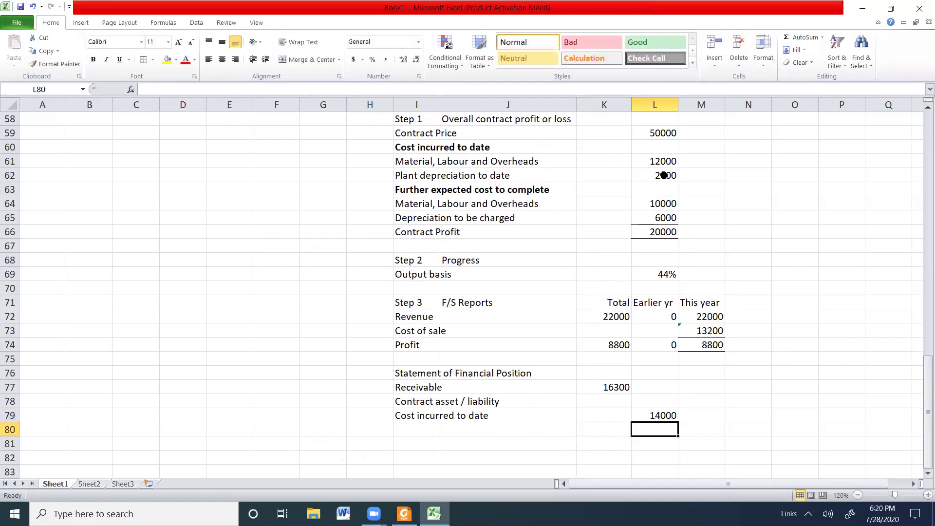
Step: Add the line "Plus: Profit recognised" in I80 and link L80 to this year's profit with =M74
left_click(431, 425)
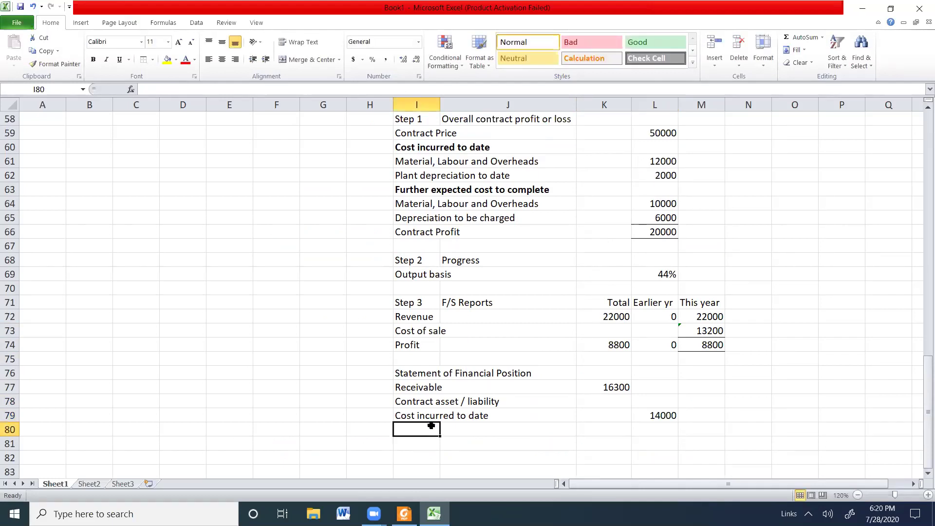
type("Plus")
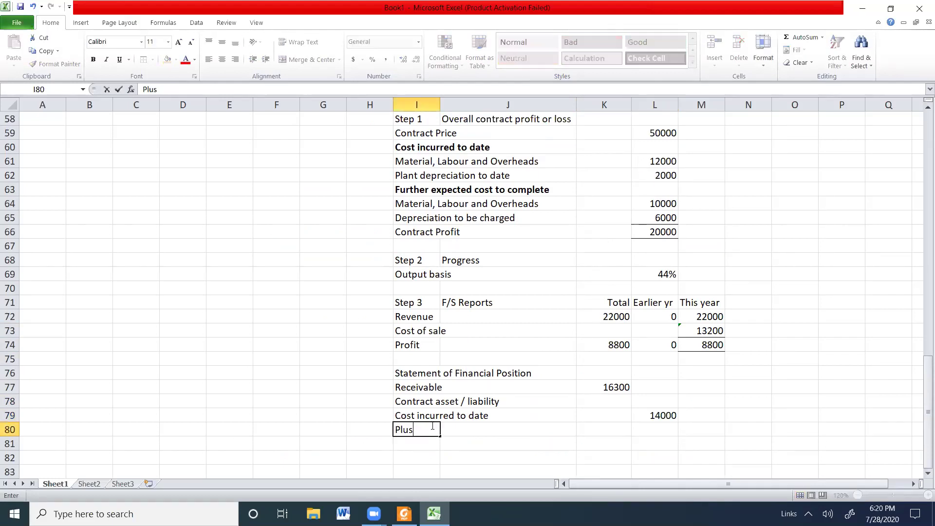
type(": Profit recognised")
key("Tab")
key("Tab")
key("Tab")
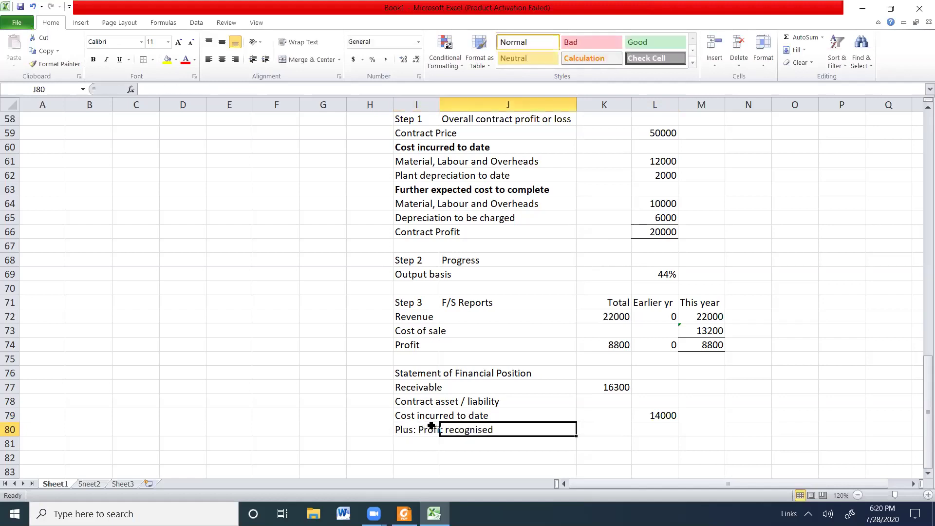
type("=")
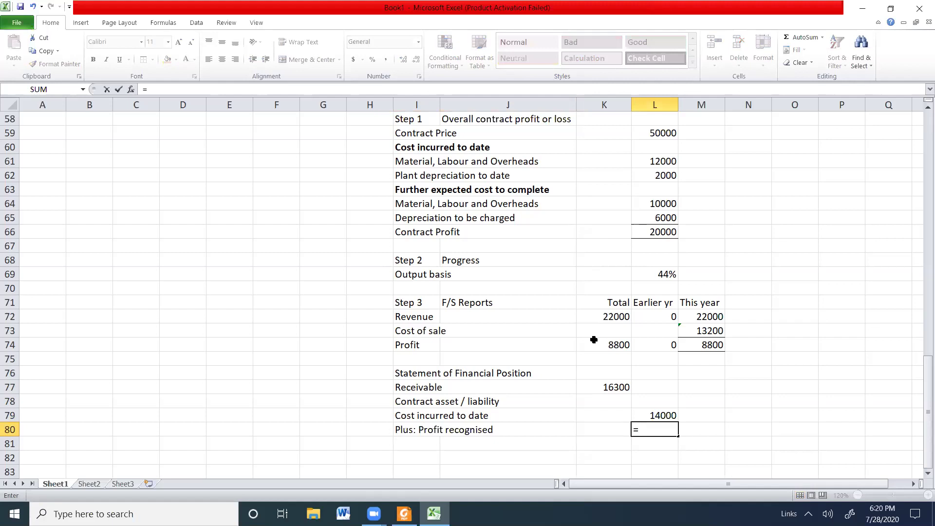
left_click(709, 347)
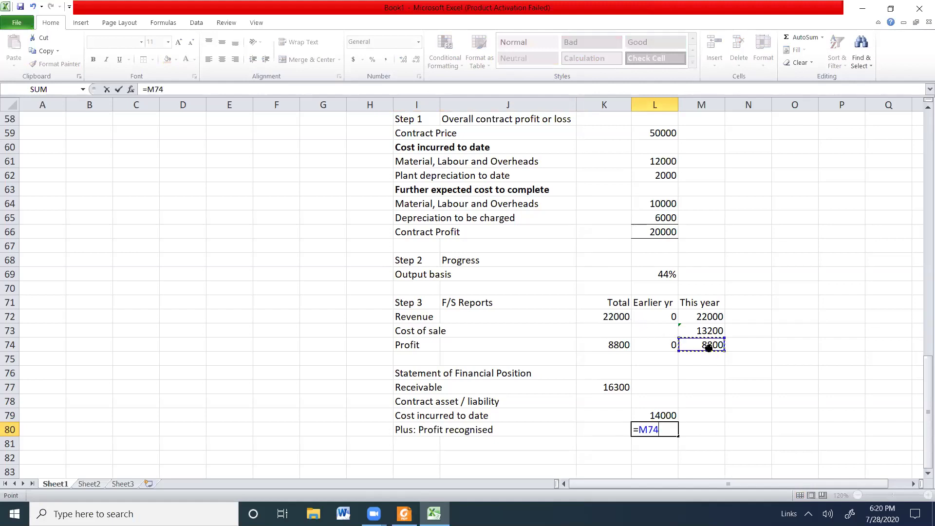
key("Return")
Step: Add the line "Less: Progress Billings" in I81 and enter =22000 in L81
type("Le")
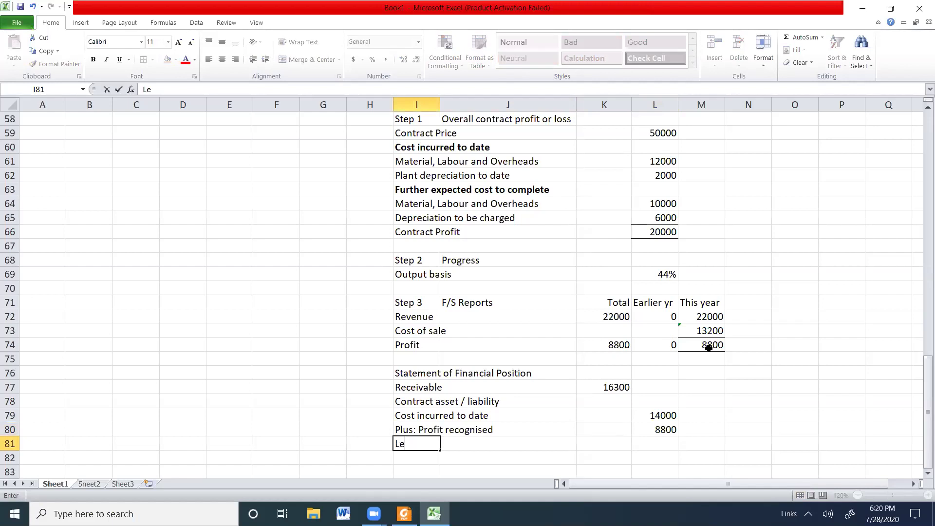
type("ss: Progress Billings")
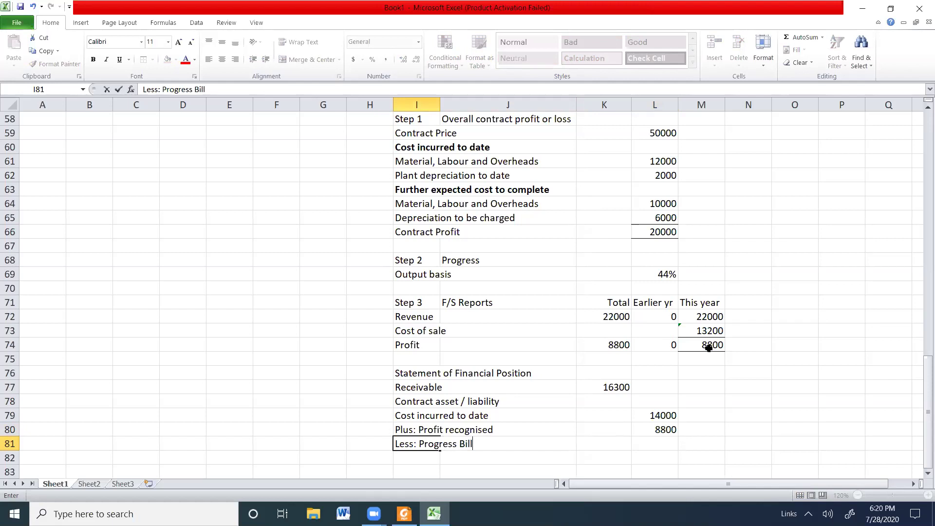
key("Tab")
key("Tab")
key("Tab")
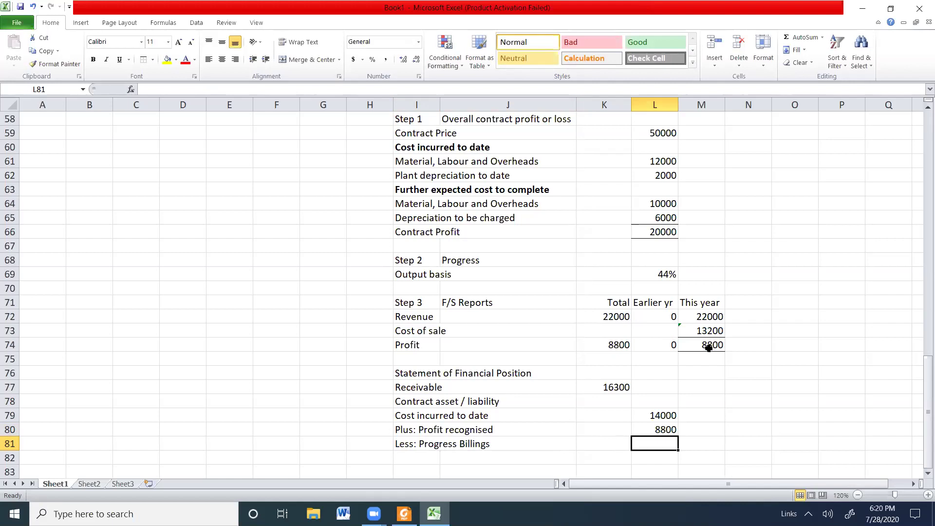
type("=")
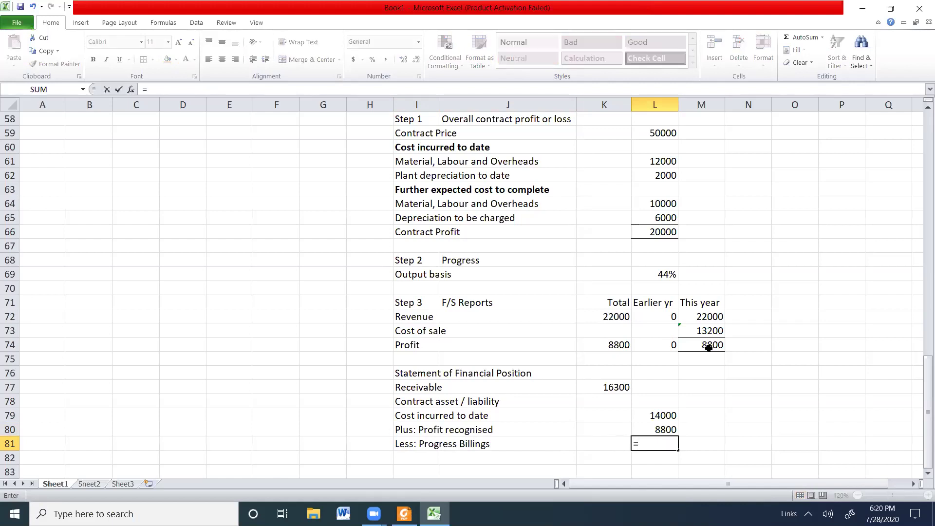
type("22000")
key("Return")
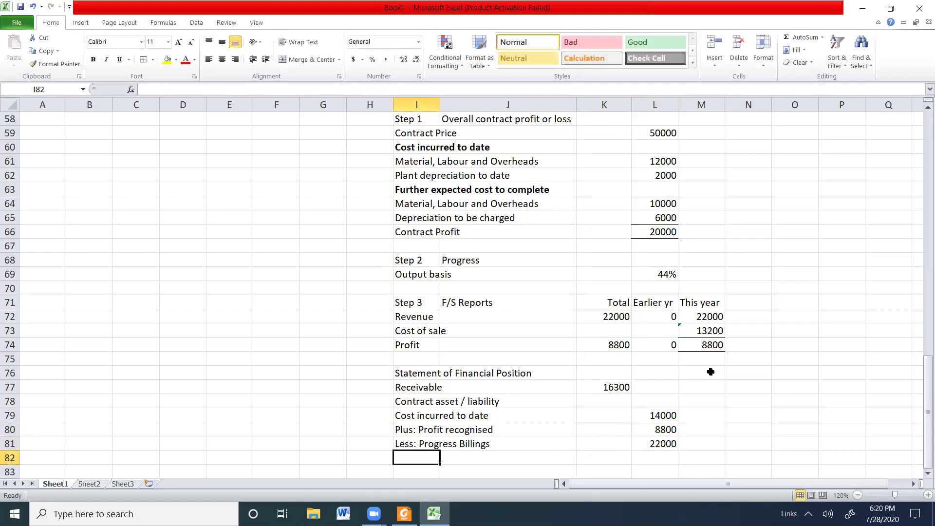
Step: Make the progress billings amount in L81 negative by changing the formula to =-22000
left_click(674, 444)
double_click(672, 444)
left_click(639, 443)
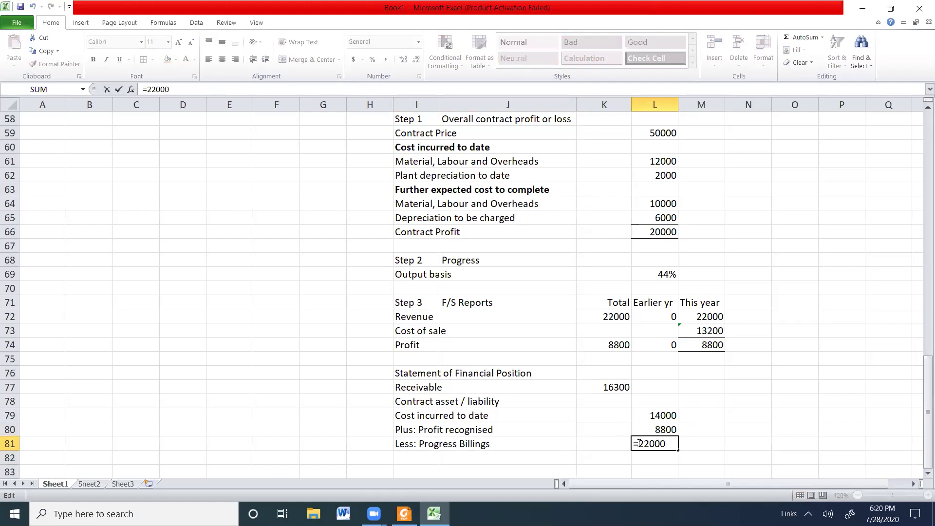
type("-")
key("Return")
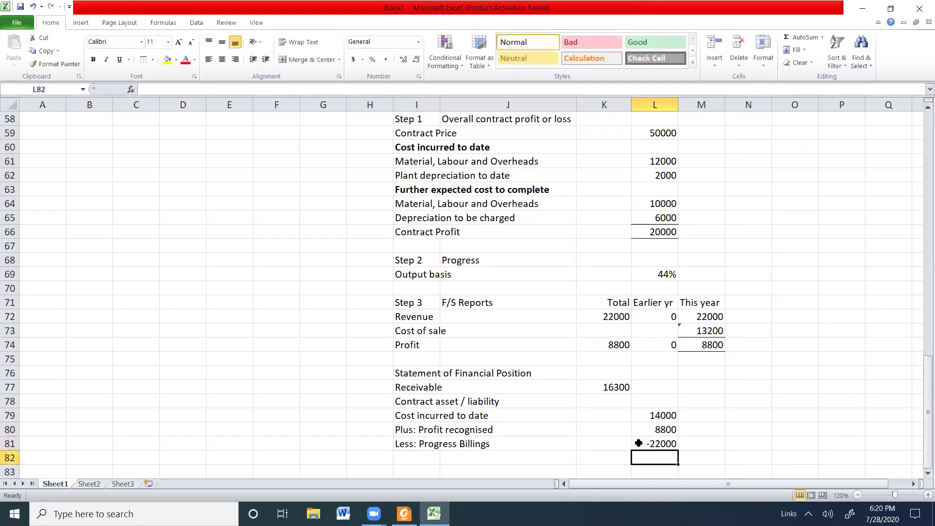
Step: Calculate the contract asset or liability total in L82 with =SUM(L79:L81)
type("=")
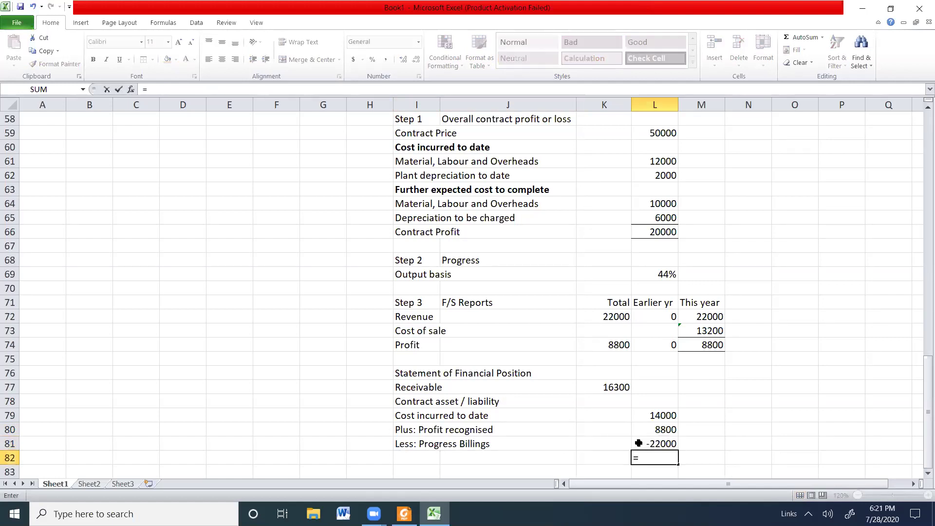
type("L81")
key("BackSpace")
key("BackSpace")
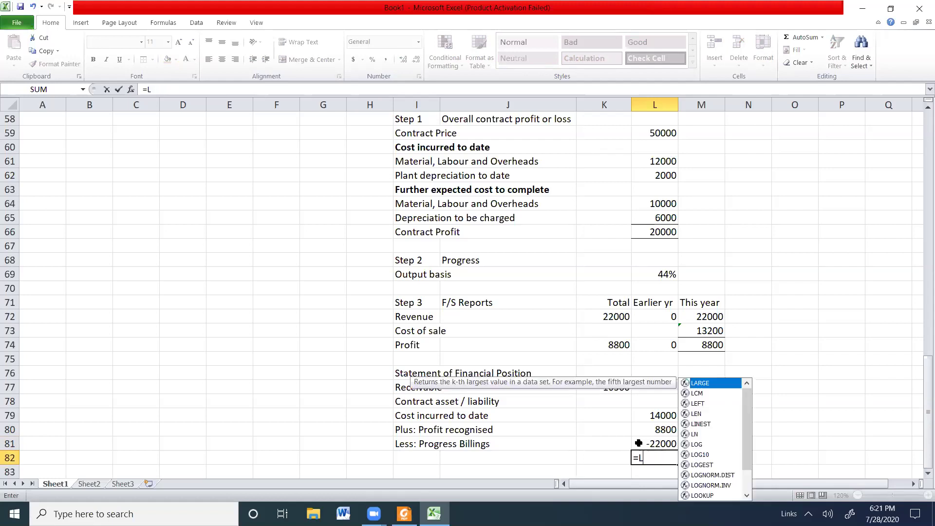
key("BackSpace")
type("SUM(")
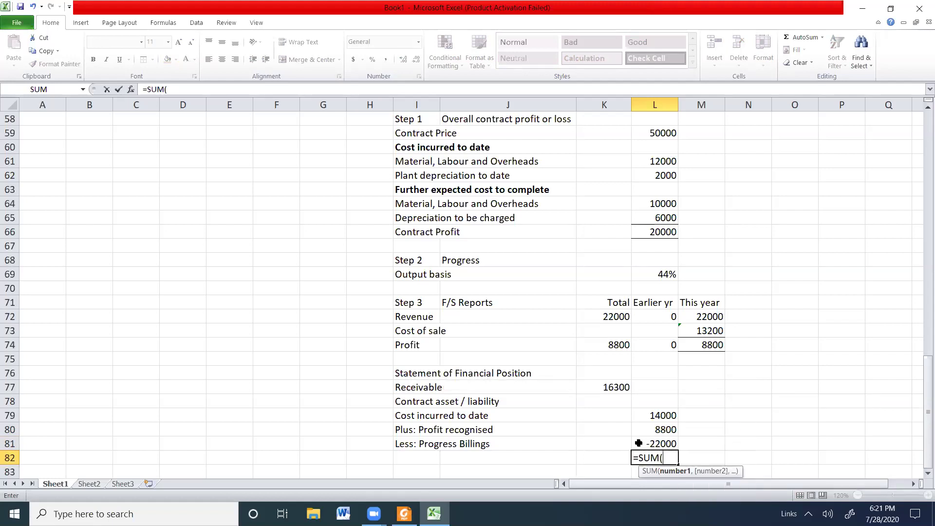
left_click_drag(661, 417, 667, 440)
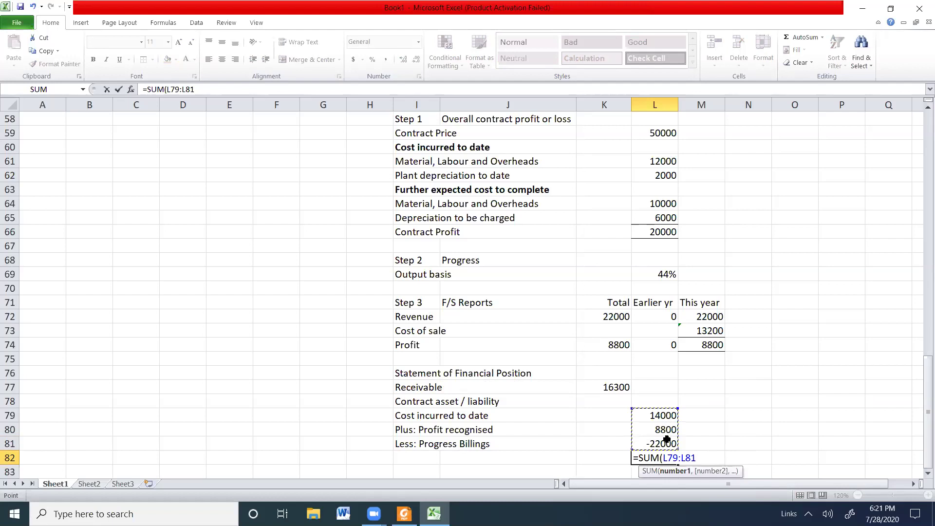
key("Return")
Step: Add bottom borders beneath the progress billings amount in L81 and the total in L82
left_click(665, 443)
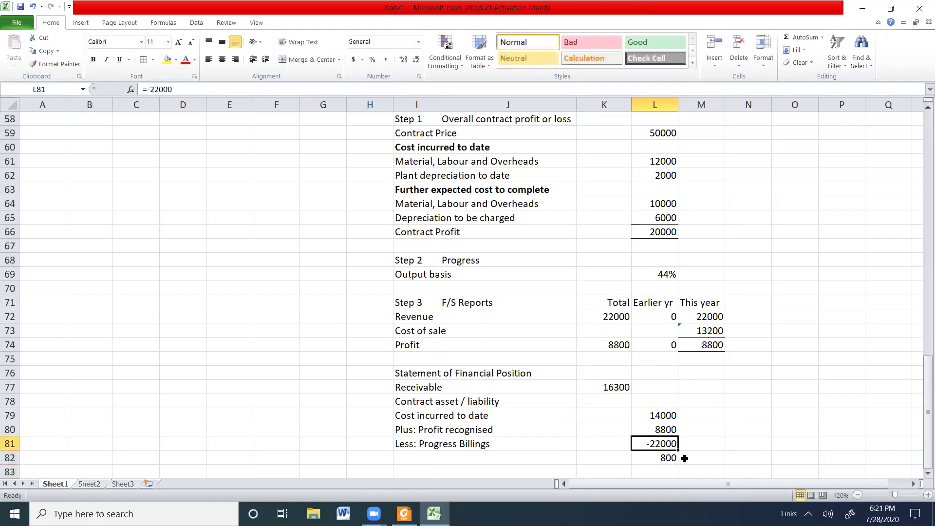
left_click(655, 458)
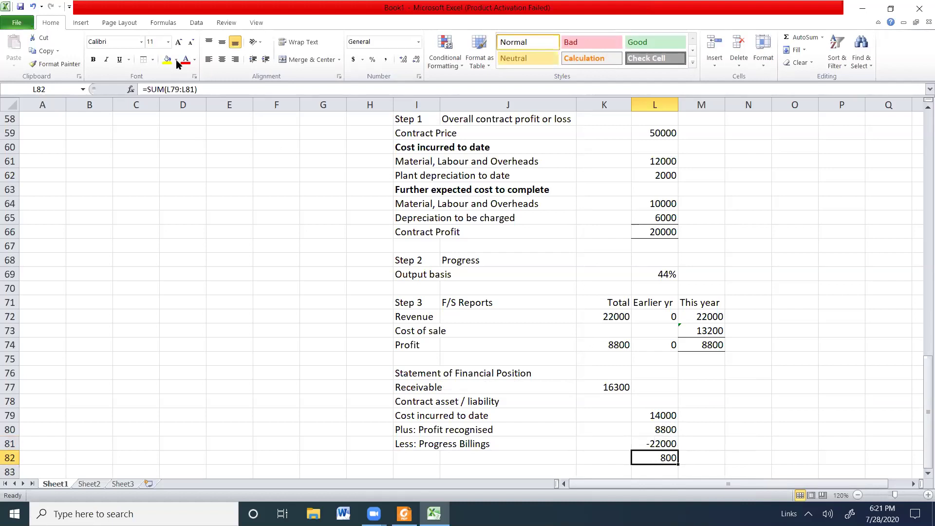
left_click(151, 60)
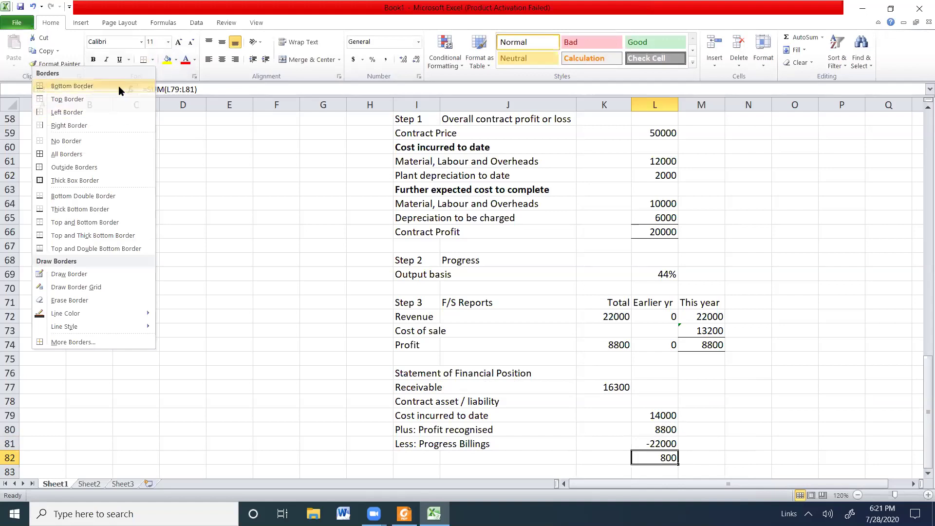
left_click(118, 86)
Step: Label the total row "Contract asset" in I82
left_click(412, 457)
type("Contra")
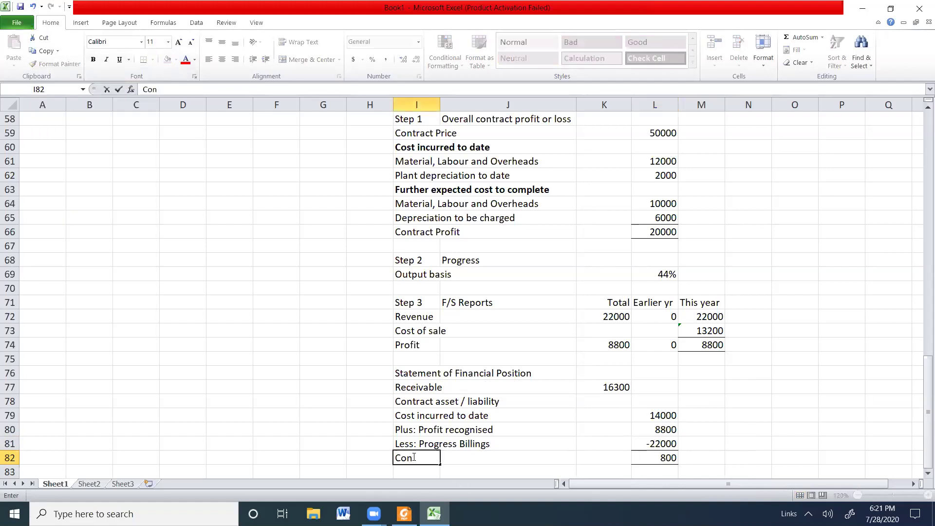
key("BackSpace")
key("BackSpace")
key("BackSpace")
type("tract")
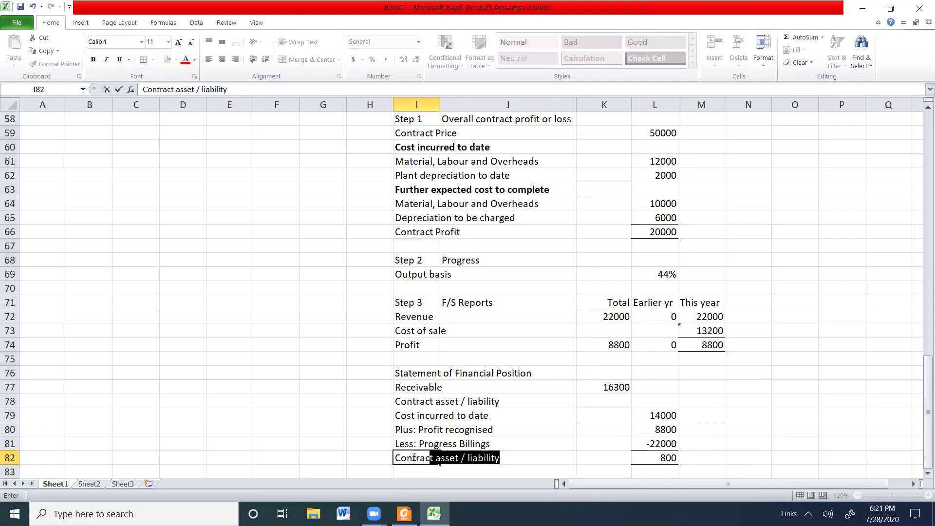
key("BackSpace")
type("t asset")
key("Delete")
key("Return")
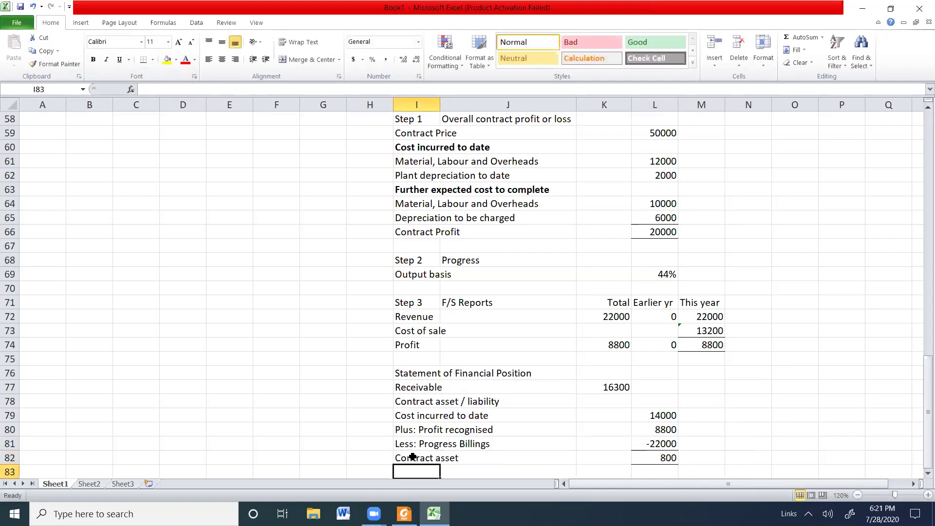
Step: Move the receivable amount from K77 to L77 and make both it and the contract asset total in L82 bold
left_click(643, 462)
key("ctrl+b")
left_click(616, 387)
left_click_drag(630, 390, 656, 390)
key("ctrl+b")
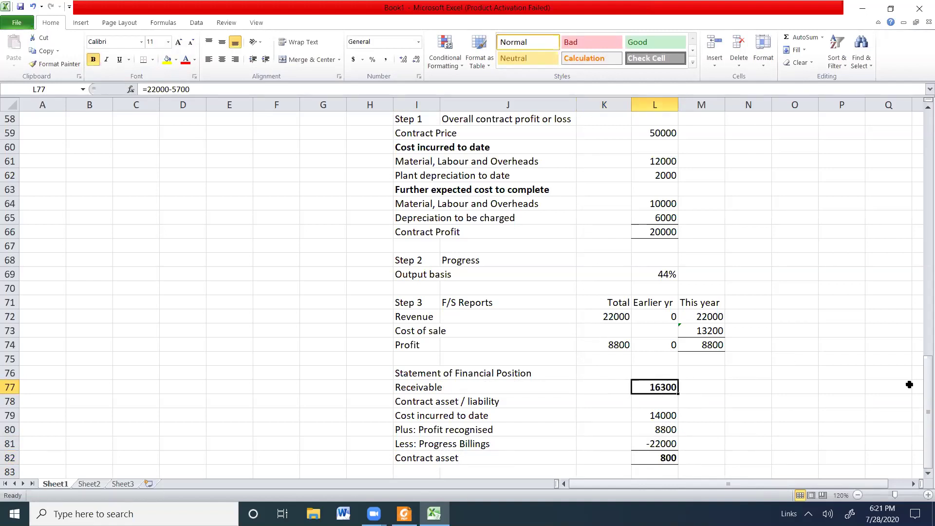
Step: Start a journal entry below the workings with "Dr. Receivable" in I84 and 16300 in K84
left_click_drag(921, 417, 923, 412)
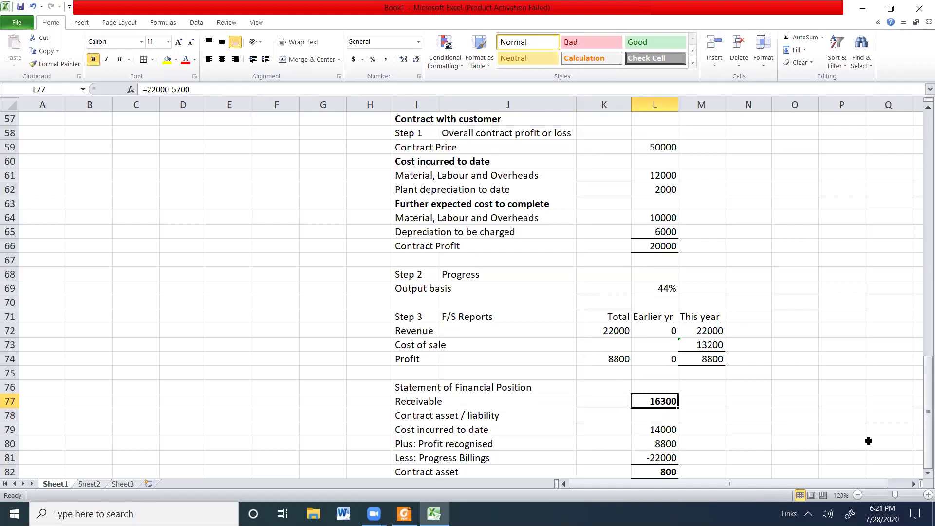
left_click(889, 444)
left_click(925, 474)
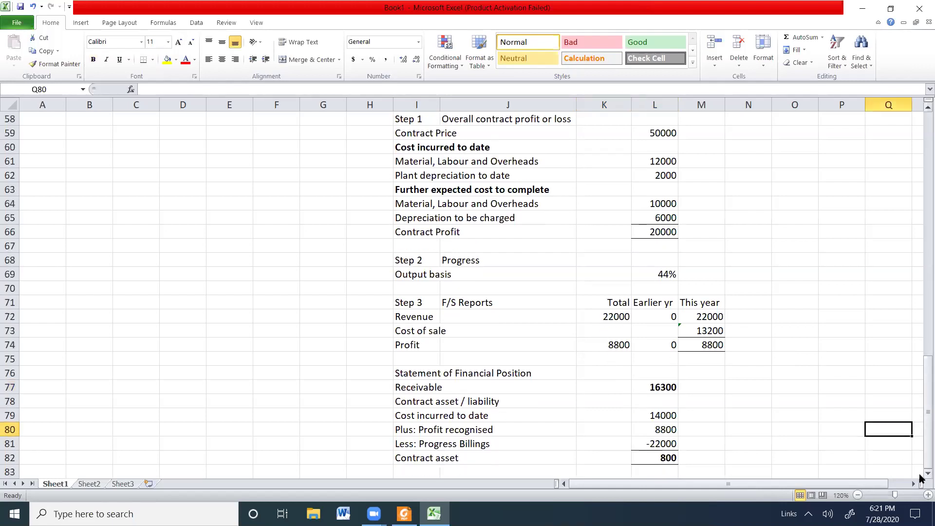
left_click(925, 474)
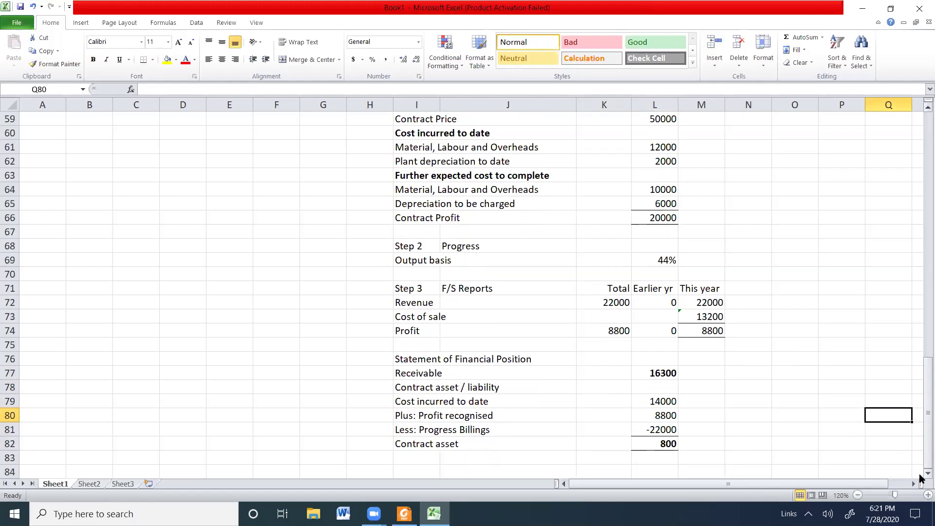
left_click(924, 475)
left_click(925, 474)
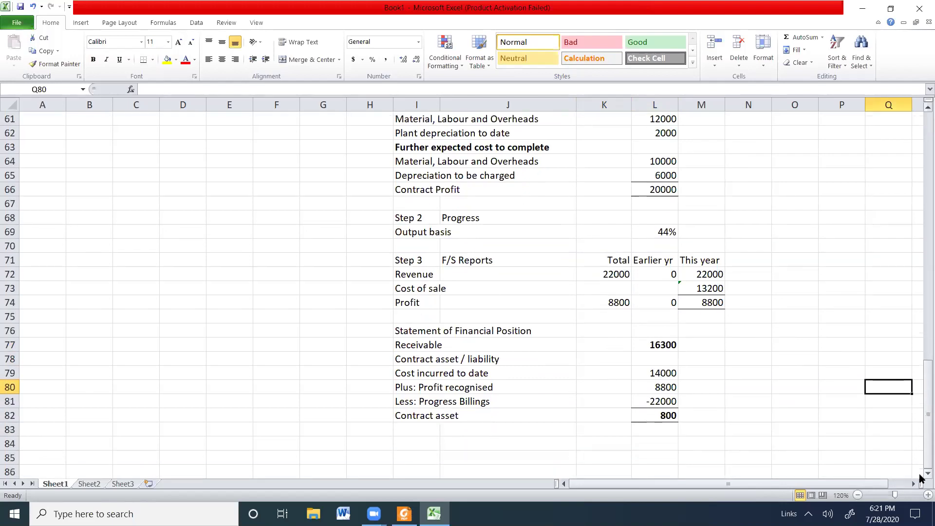
left_click(924, 474)
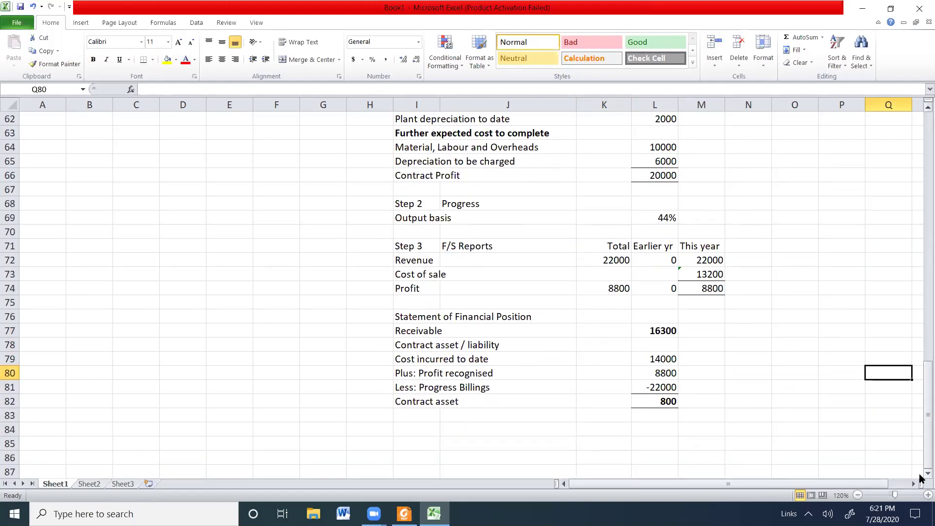
left_click(924, 474)
left_click(432, 414)
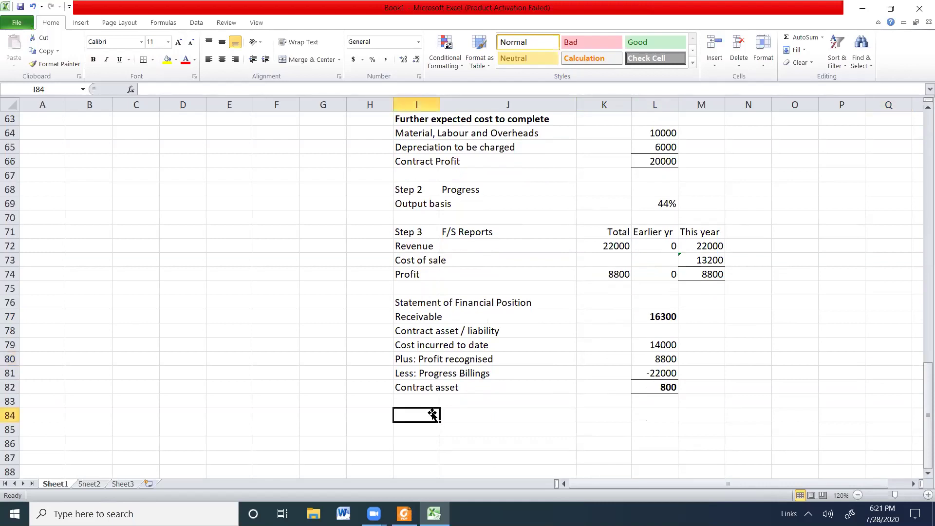
type("Dr.")
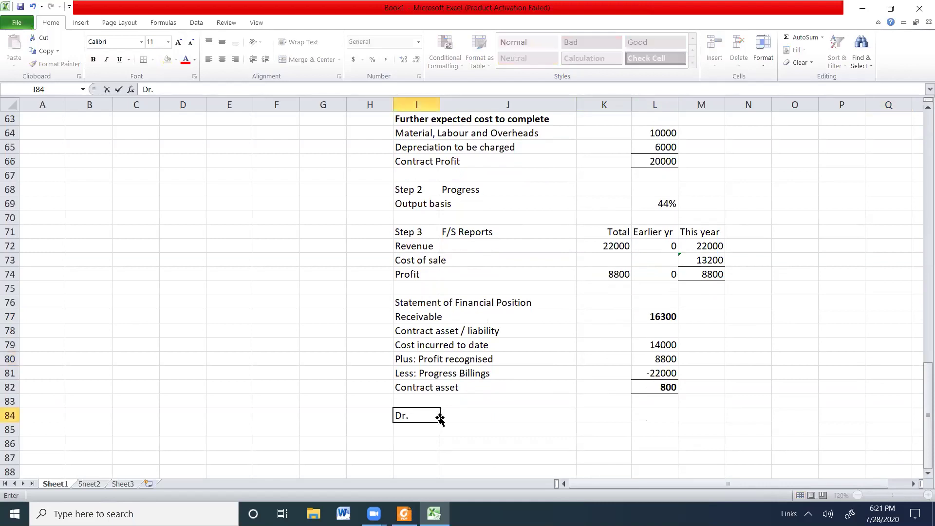
key("ctrl+Return")
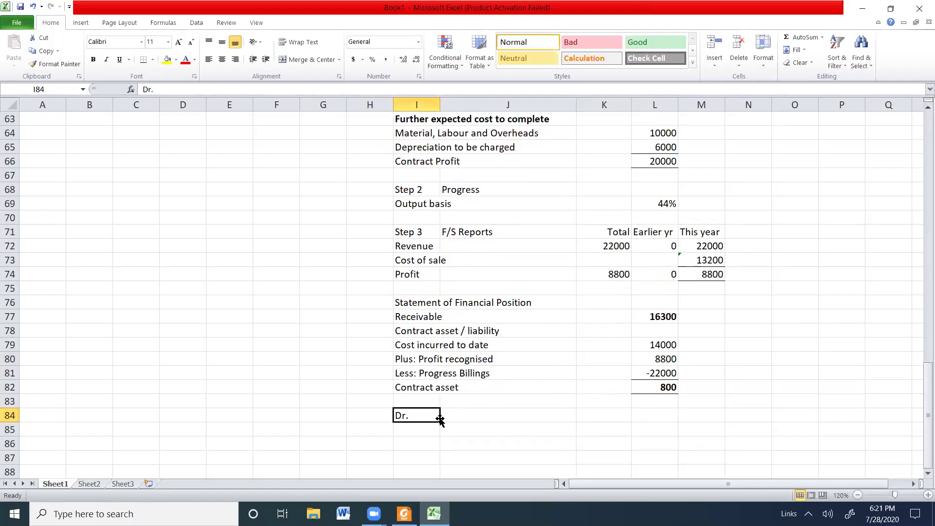
double_click(417, 418)
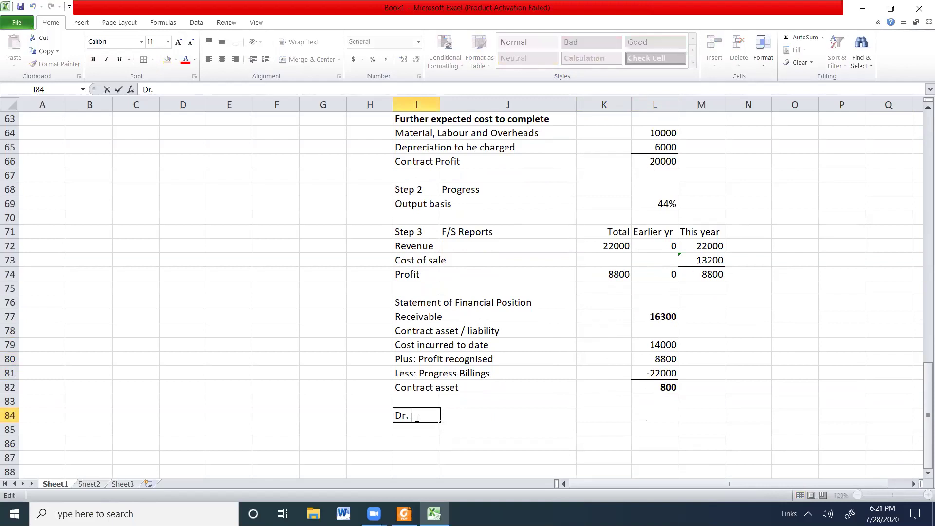
type("Receivable")
key("Tab")
key("Tab")
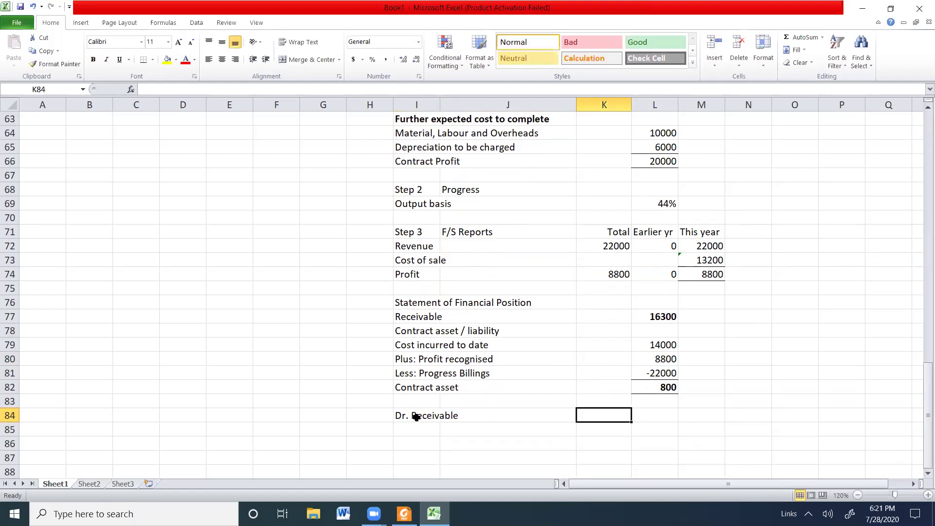
type("16300")
key("Return")
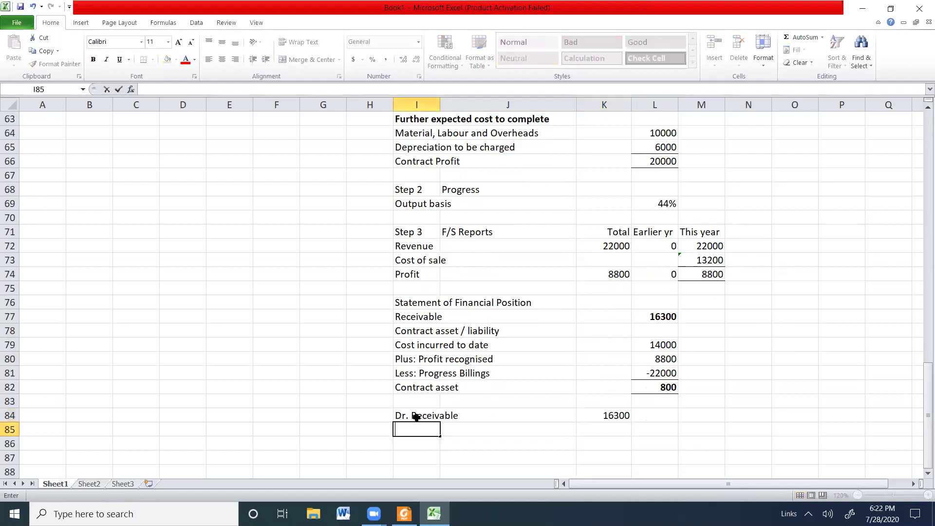
Step: Add the journal line "Dr. Contract Asset" in I85 with 800 in K85
type("Dr. Contract Asset")
key("Tab")
key("Tab")
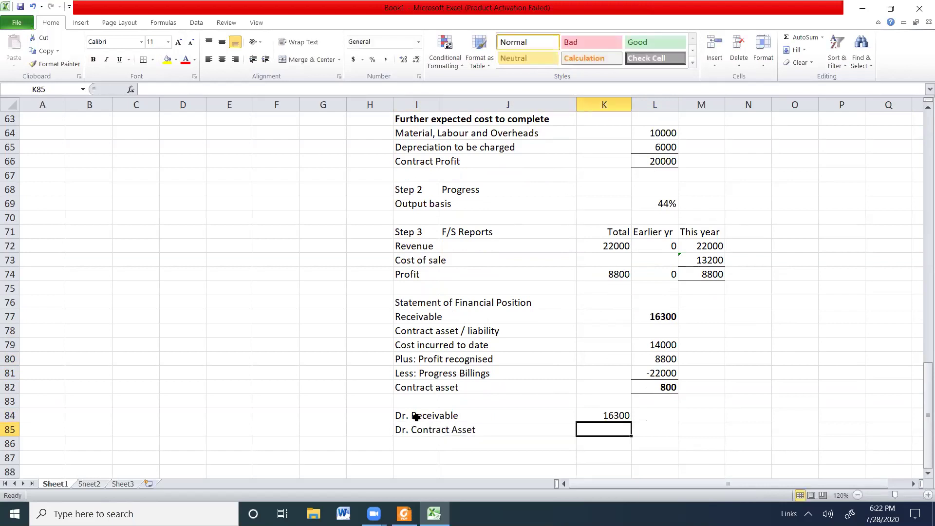
type("800")
key("Return")
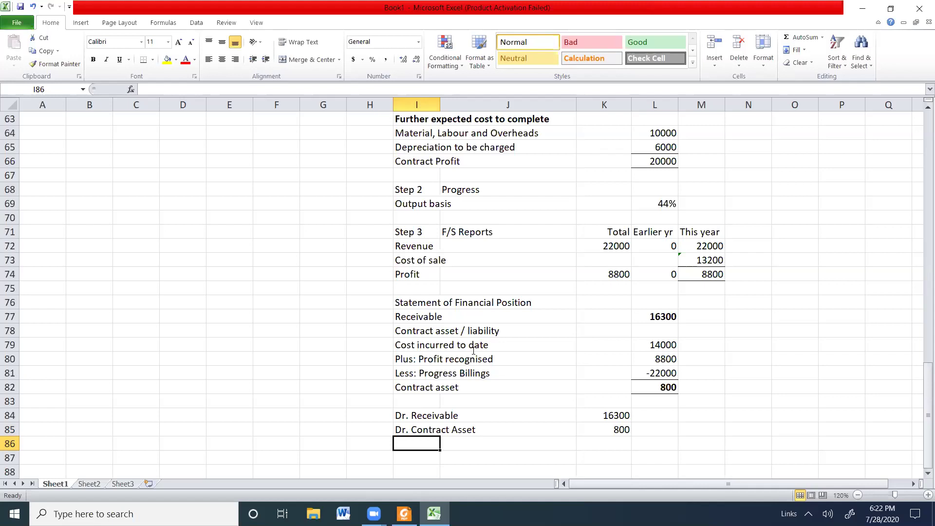
Step: Check the trial balance in Foxit Reader, return to Excel and add "Cr. Profit for the year" in I86 with =M74 in L86
key("alt+Tab")
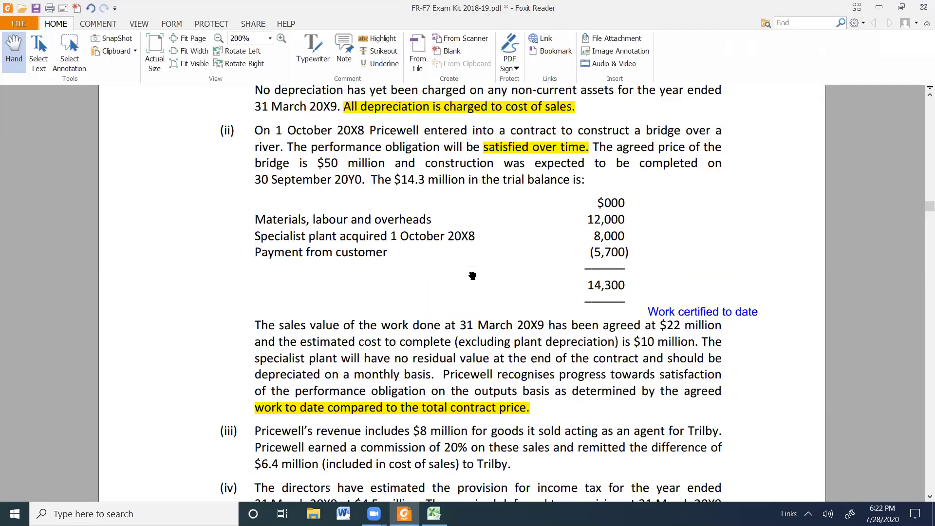
scroll(472, 276, "up", 10)
scroll(472, 273, "down", 3)
scroll(472, 271, "up", 1)
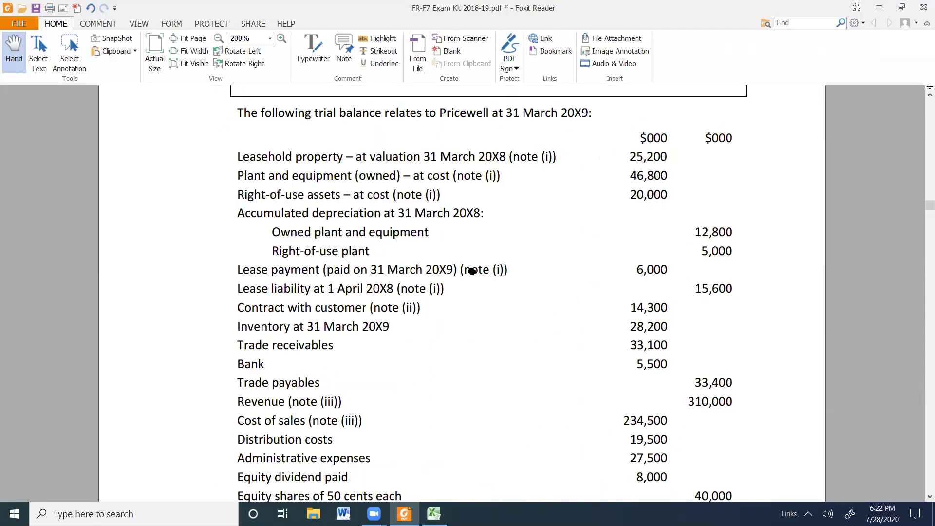
key("alt+Tab")
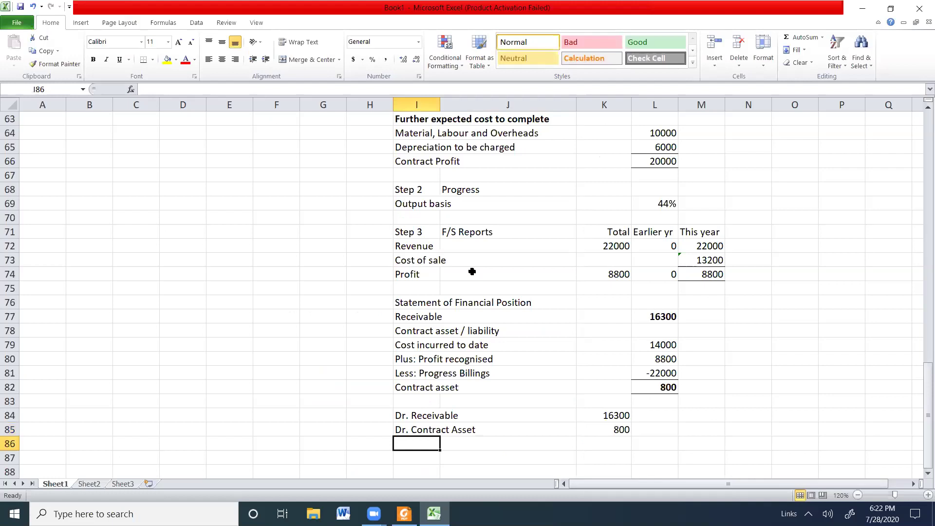
type("Cr. Profit for the year")
key("Tab")
key("Tab")
key("Tab")
type("=")
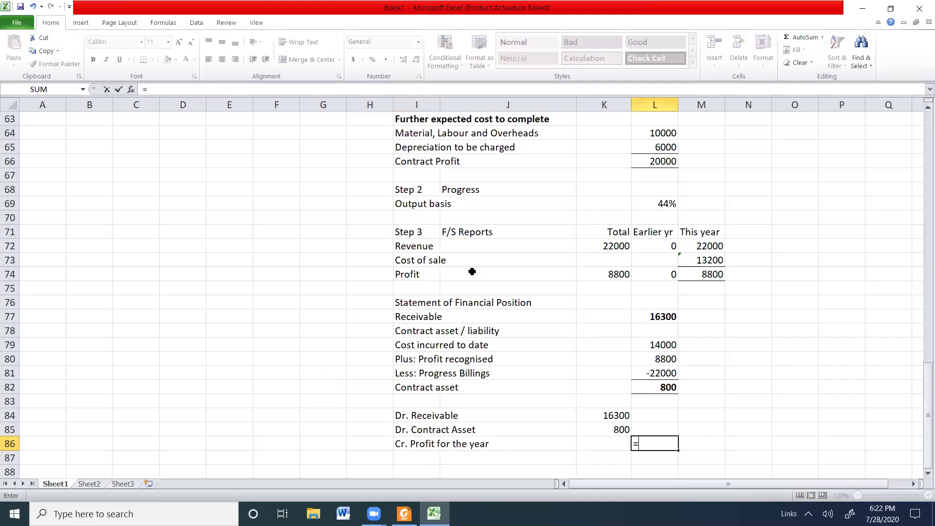
left_click(700, 274)
key("Return")
Step: Add the journal line "Cr. Contract with customer" in I87 and enter =14300 in L87
type("Cr. ")
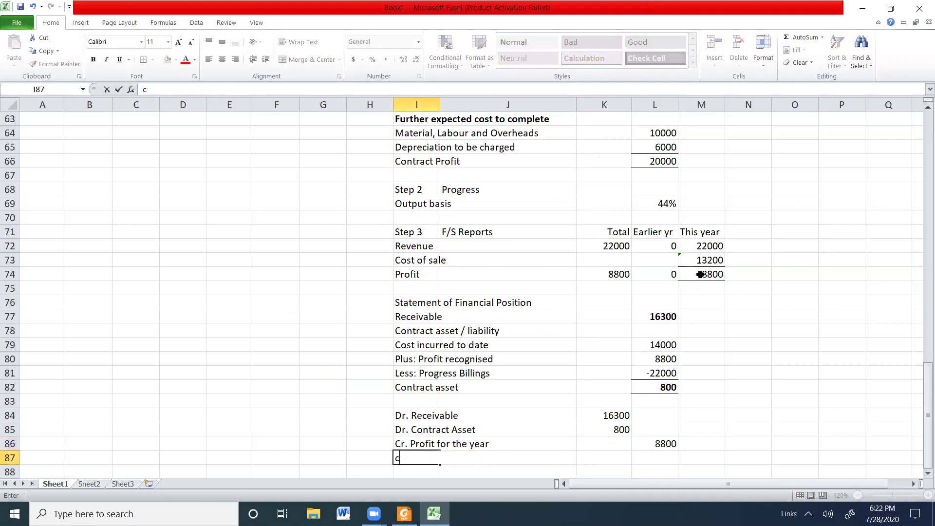
type("Contract with w")
type("ustomer")
key("Tab")
key("Tab")
key("Tab")
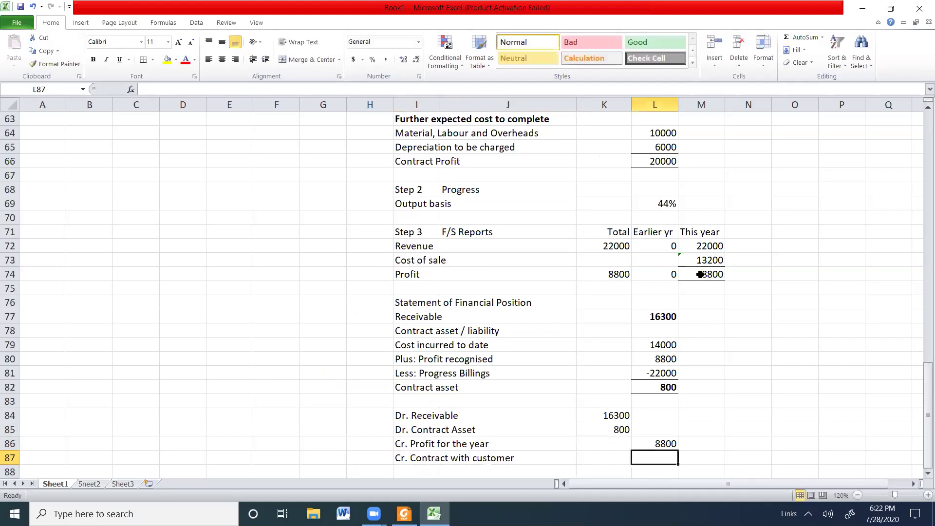
type("=")
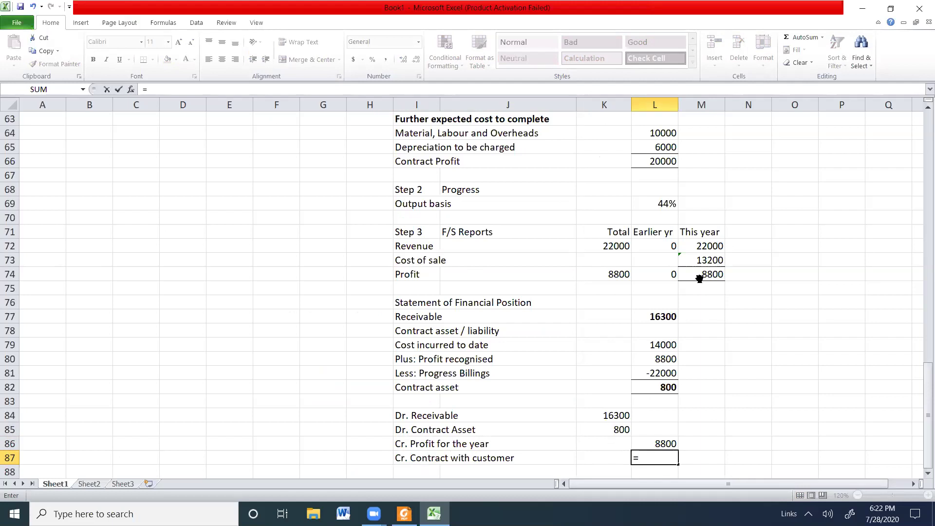
key("alt+Tab")
key("alt+Tab")
type("14300")
key("Return")
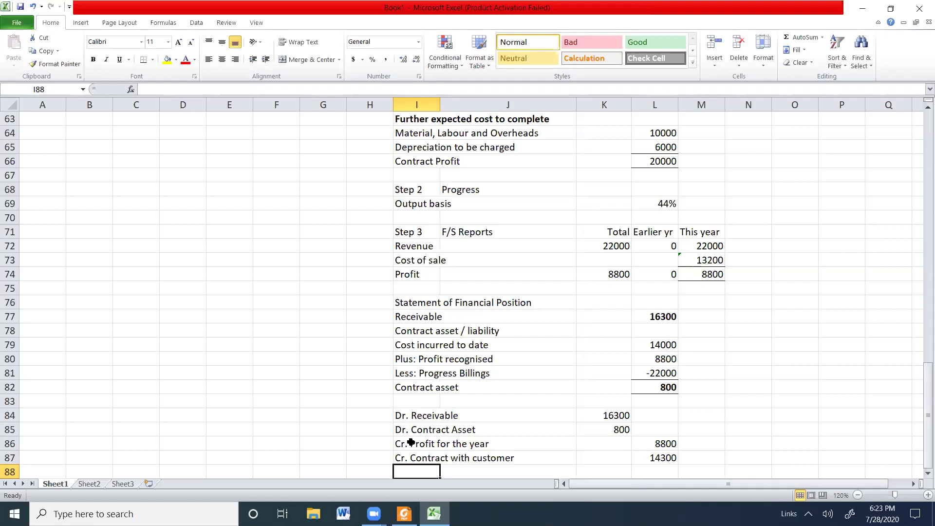
Step: Add the journal line "Dr. Plant for Contract" in I83, directly above the receivable entry
left_click(411, 404)
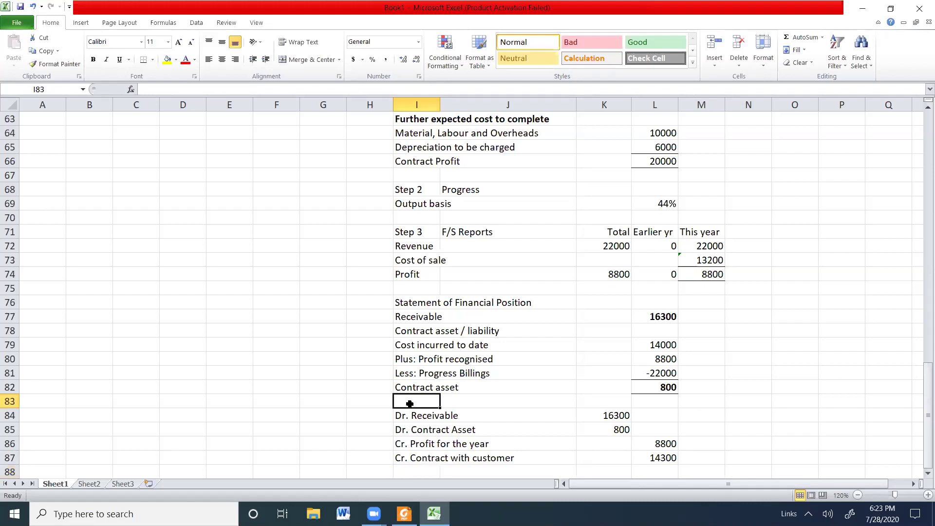
type("Dr.n")
key("Return")
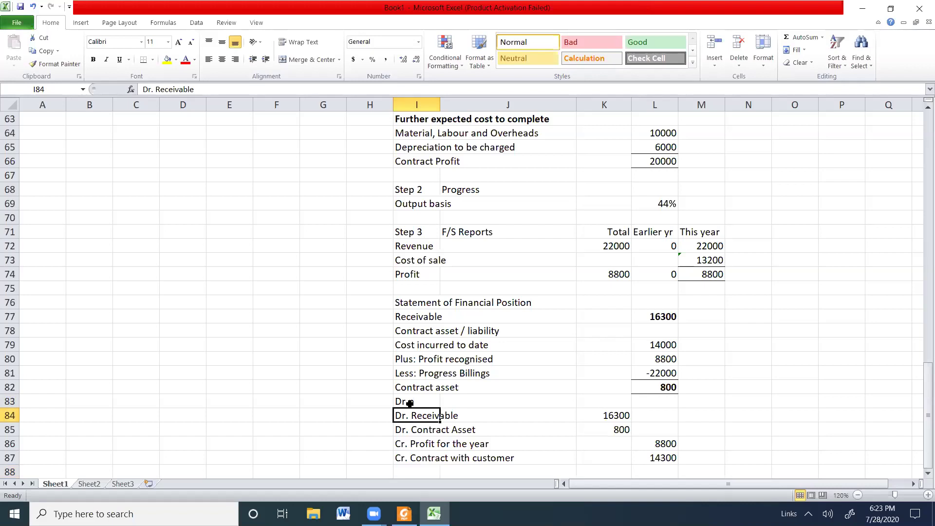
left_click(410, 403)
double_click(431, 401)
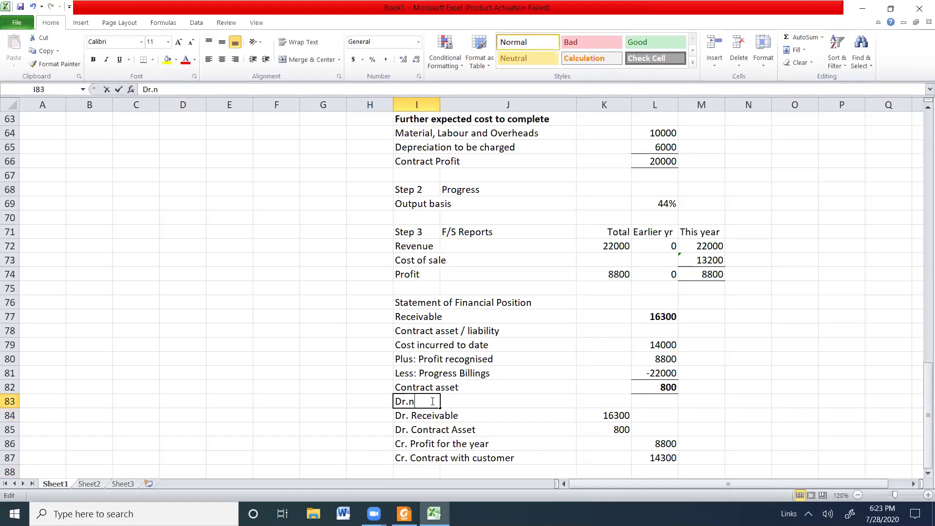
type("t for Contrac")
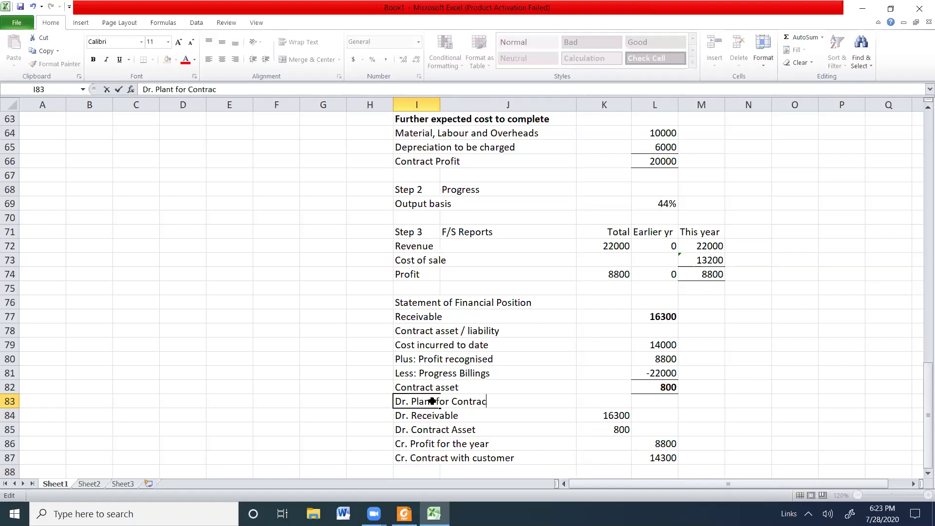
type("t")
Step: Enter =8000-2000 in K83 as the debit amount for the contract plant
key("Tab")
key("Tab")
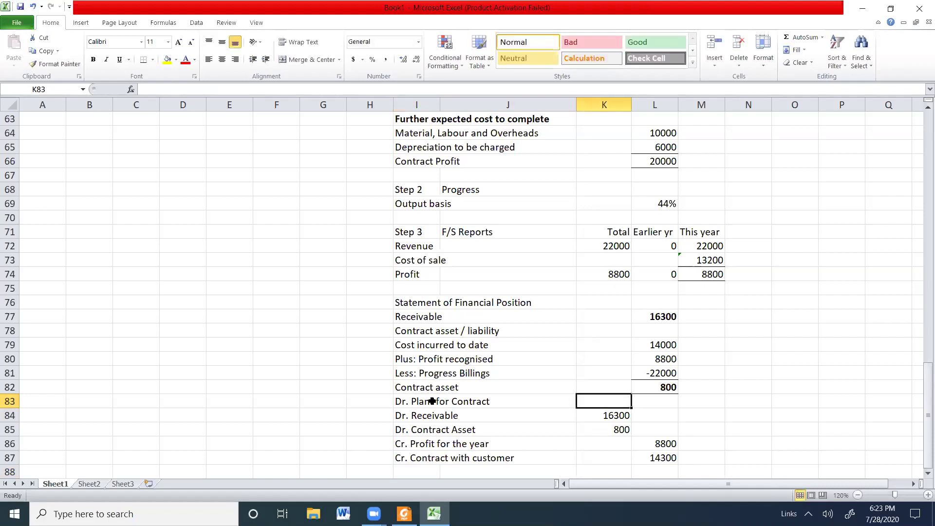
type("=8000")
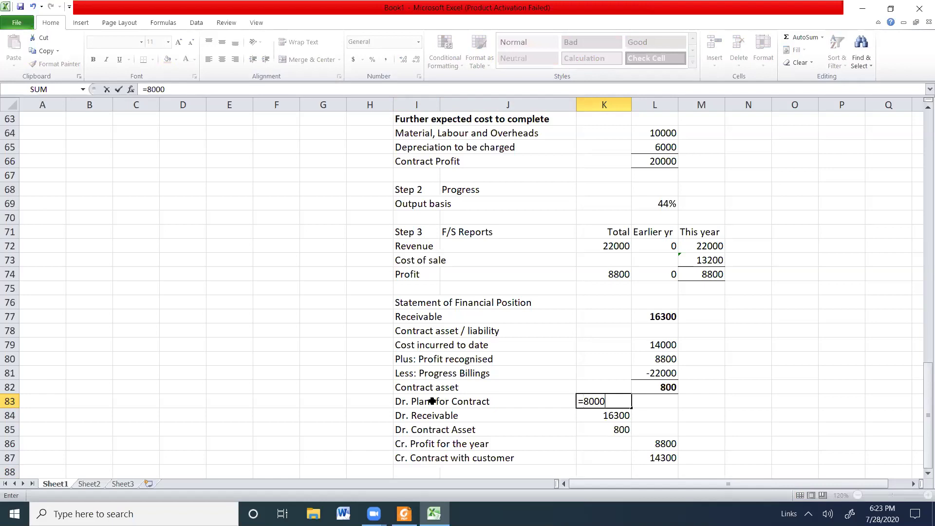
type("-2000")
key("Return")
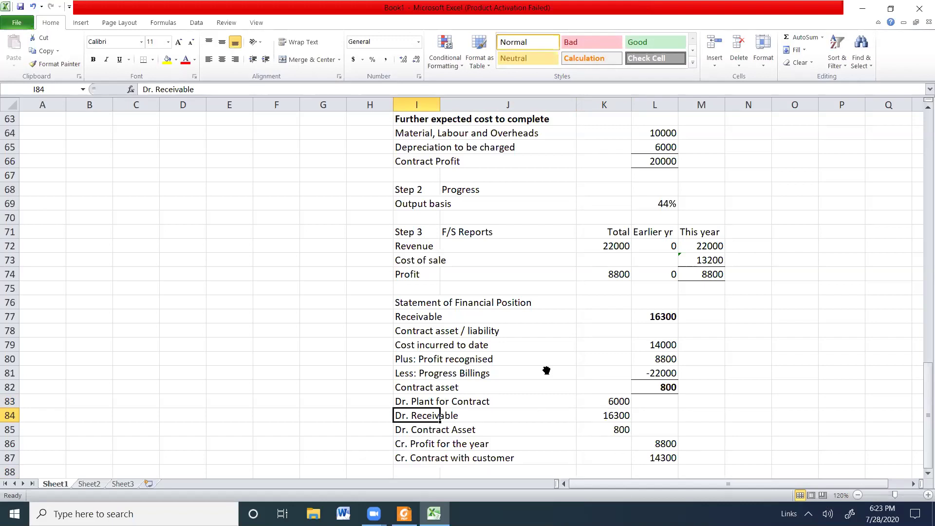
Step: Switch to Foxit Reader and highlight "acting as an agent for Trilby." and "(included in cost of sales)" in note (iii)
key("alt+Tab")
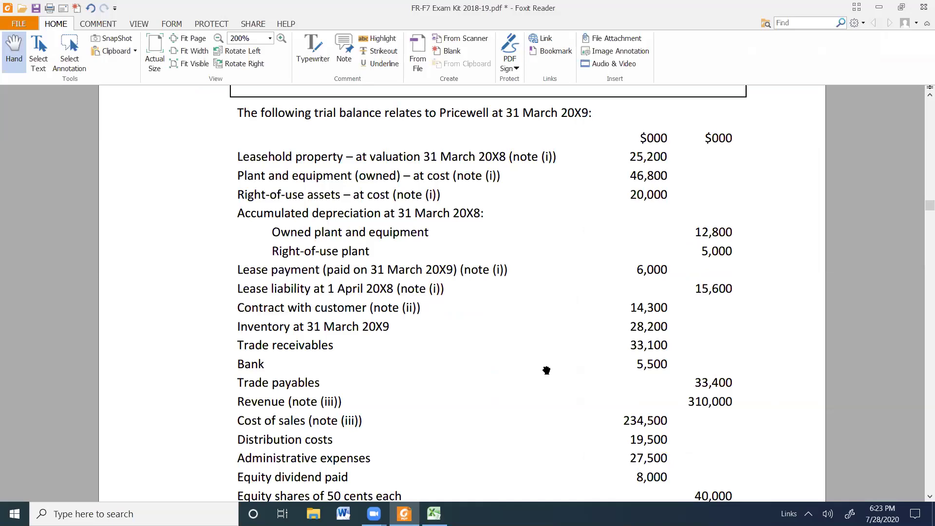
scroll(546, 370, "down", 10)
scroll(547, 370, "down", 6)
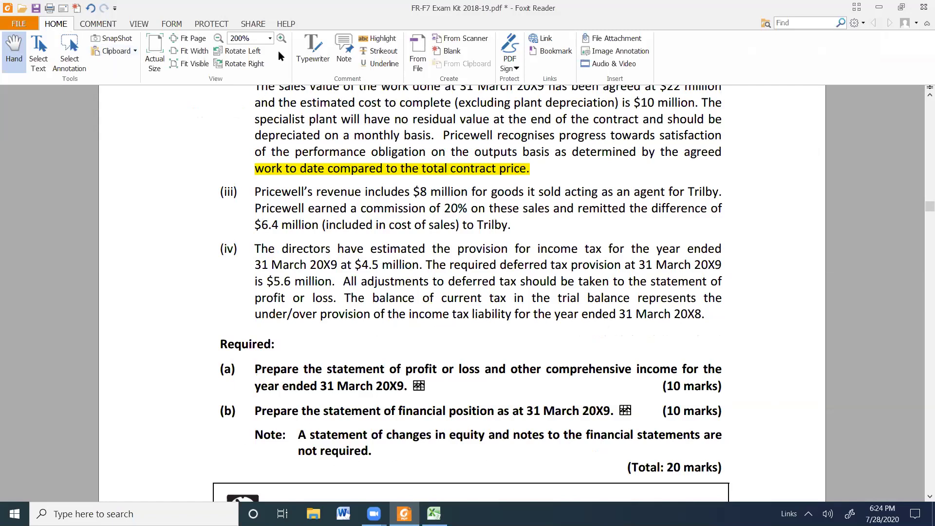
left_click(370, 39)
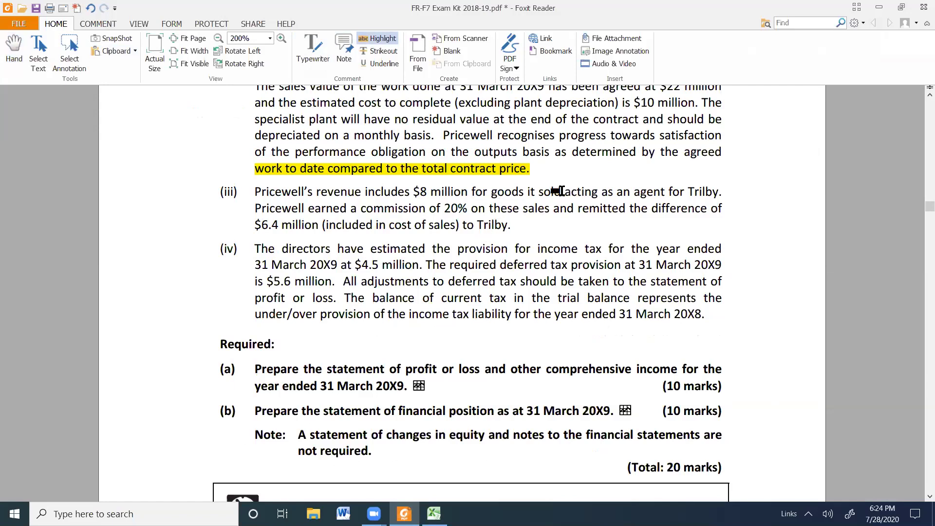
left_click_drag(565, 192, 722, 191)
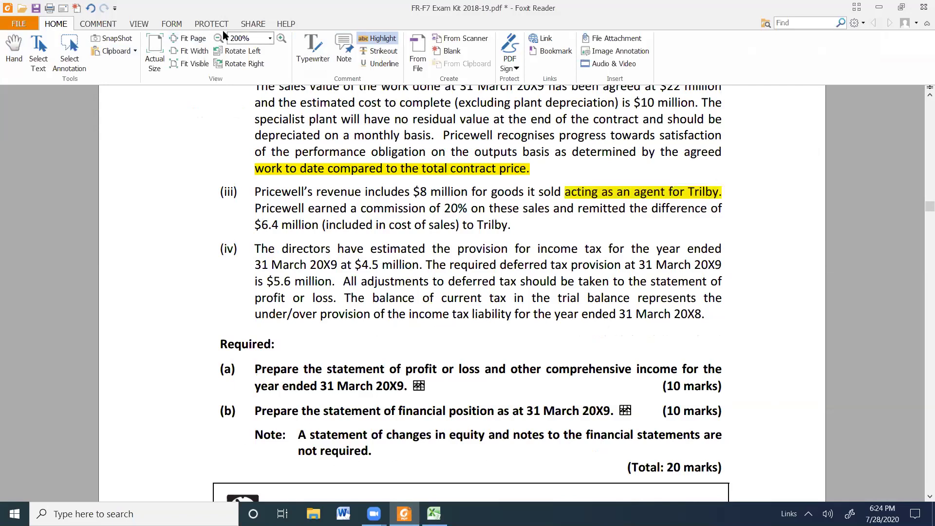
left_click(18, 47)
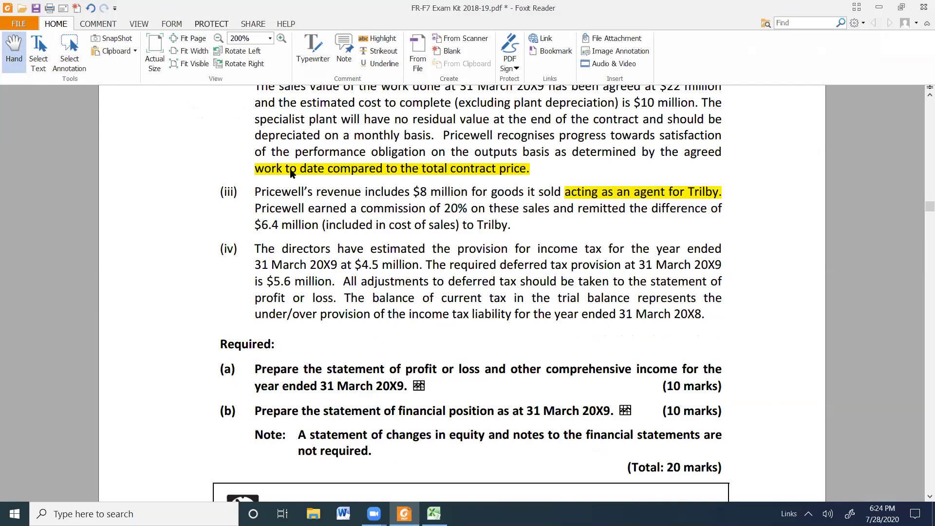
left_click(379, 39)
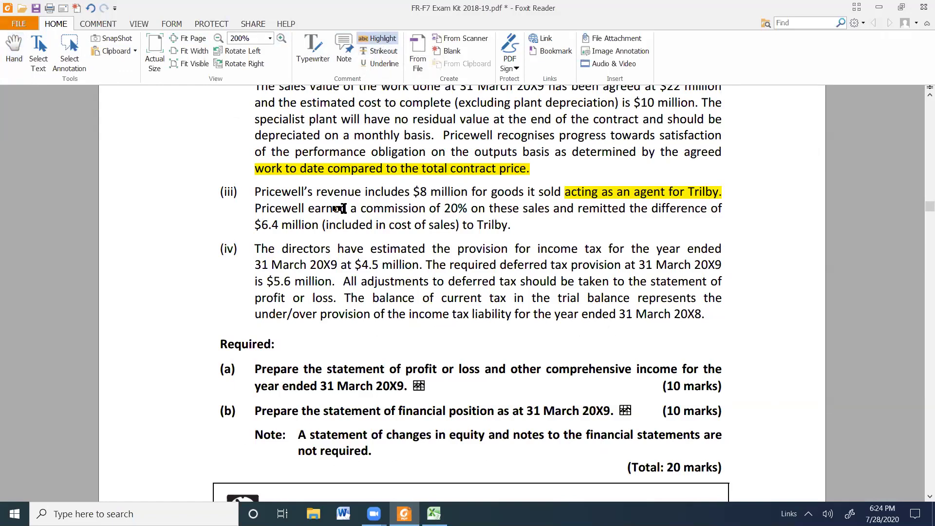
left_click_drag(322, 224, 460, 227)
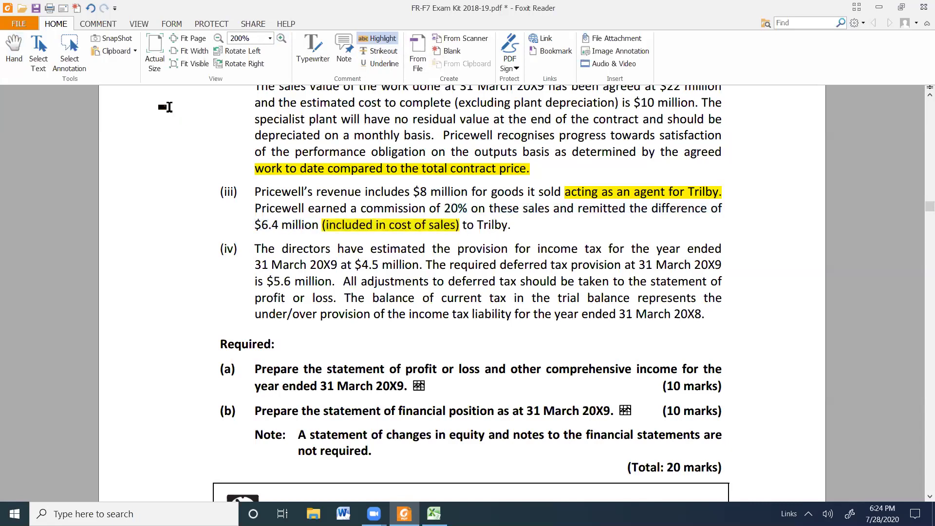
left_click(317, 58)
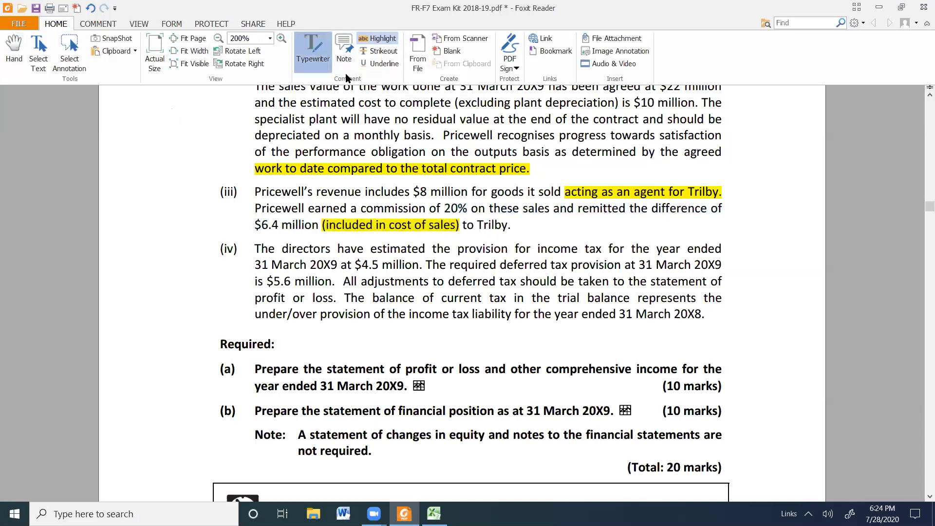
left_click(560, 229)
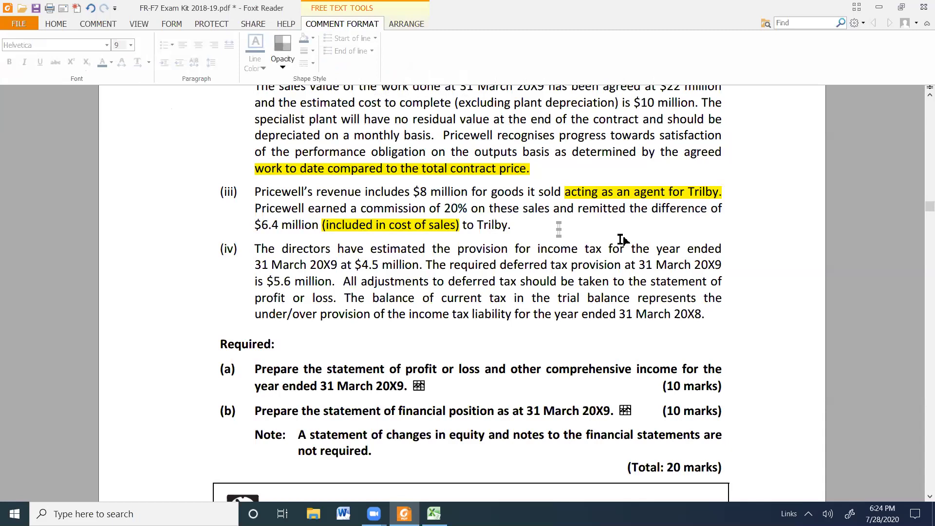
key("Escape")
scroll(622, 239, "down", 5)
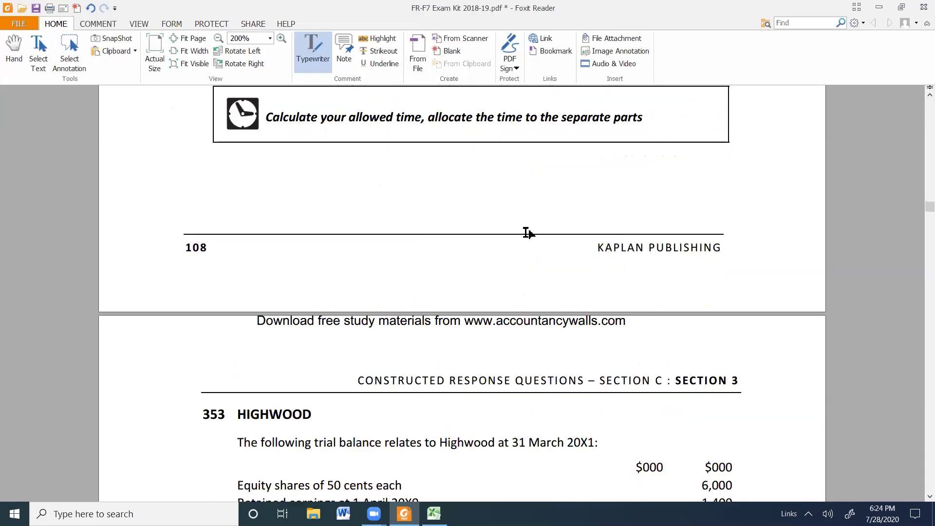
left_click(32, 66)
left_click(22, 63)
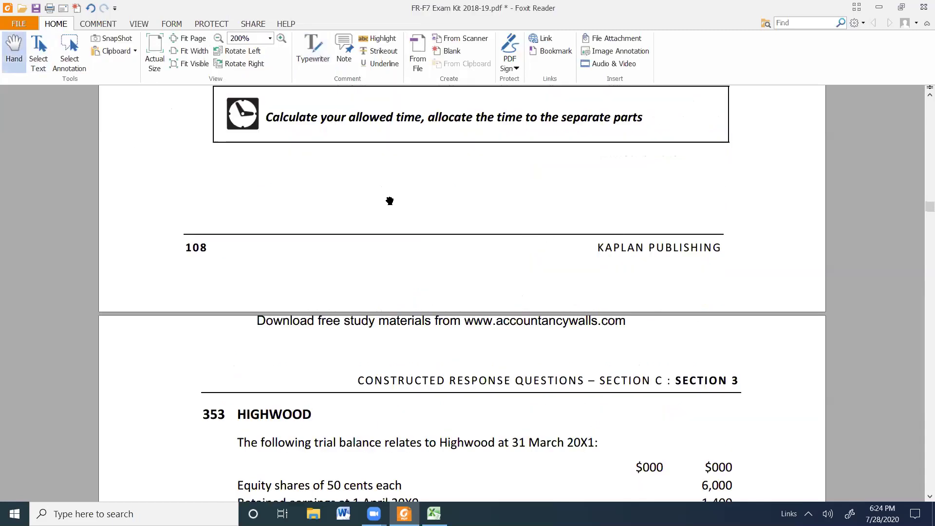
Step: Add the Typewriter comment "8million x 20 % = $1.6 m" after the last line of note (iii)
scroll(399, 352, "up", 2)
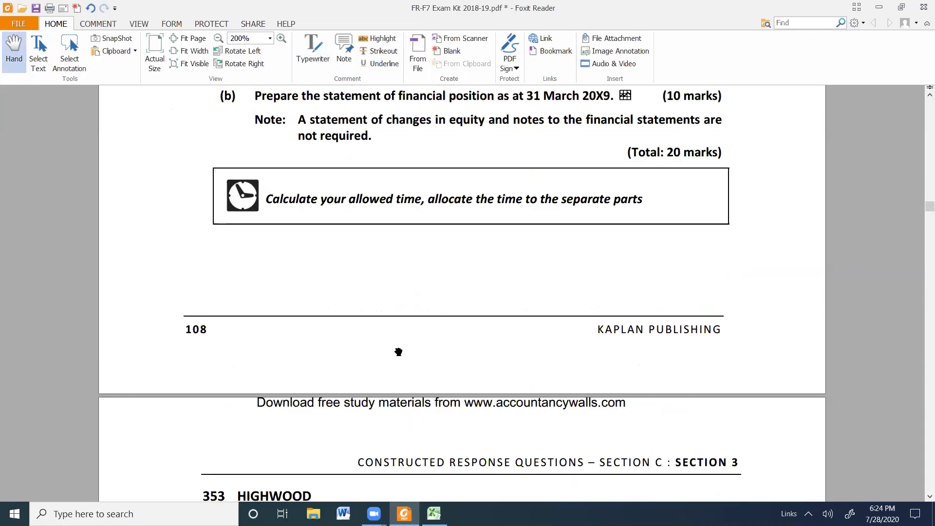
scroll(398, 352, "up", 8)
scroll(399, 352, "up", 8)
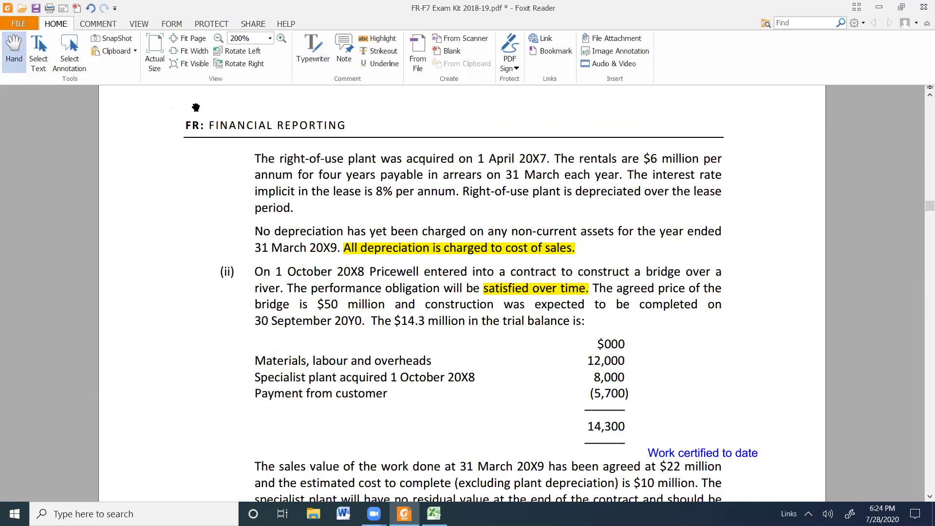
scroll(197, 106, "down", 9)
left_click(318, 60)
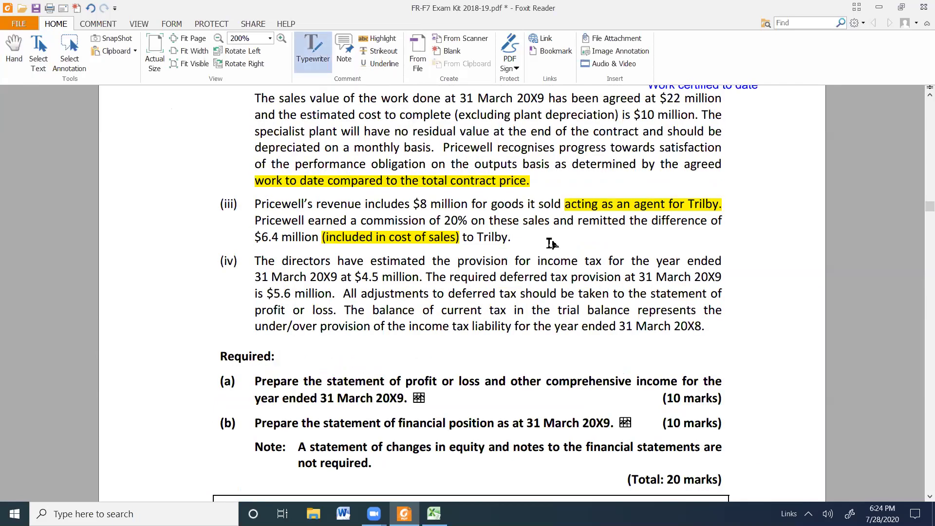
left_click(529, 239)
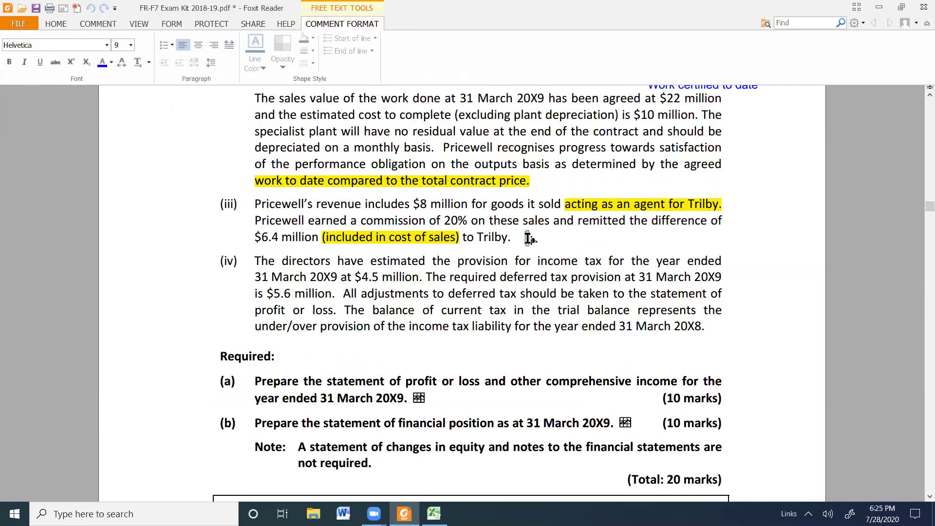
type("8millo")
key("BackSpace")
type("ion x 20")
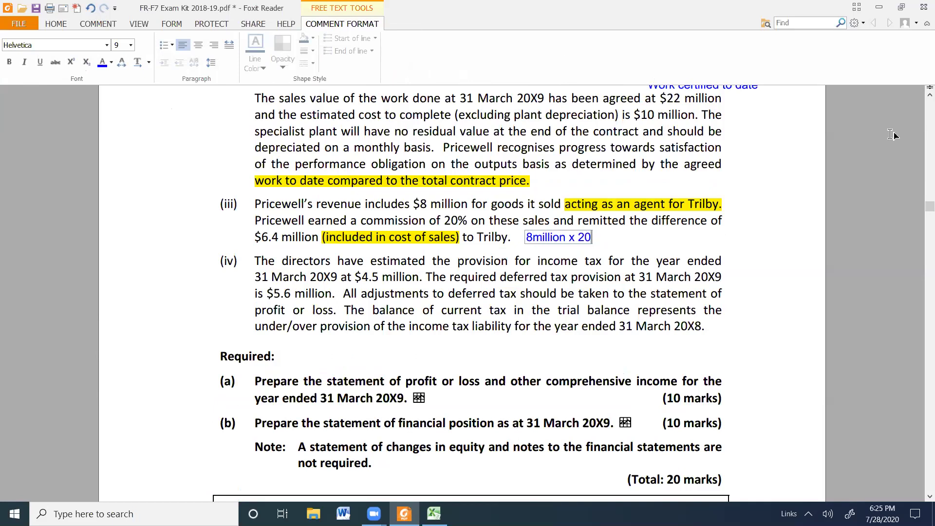
type(" % = $1.6 m")
key("Return")
key("BackSpace")
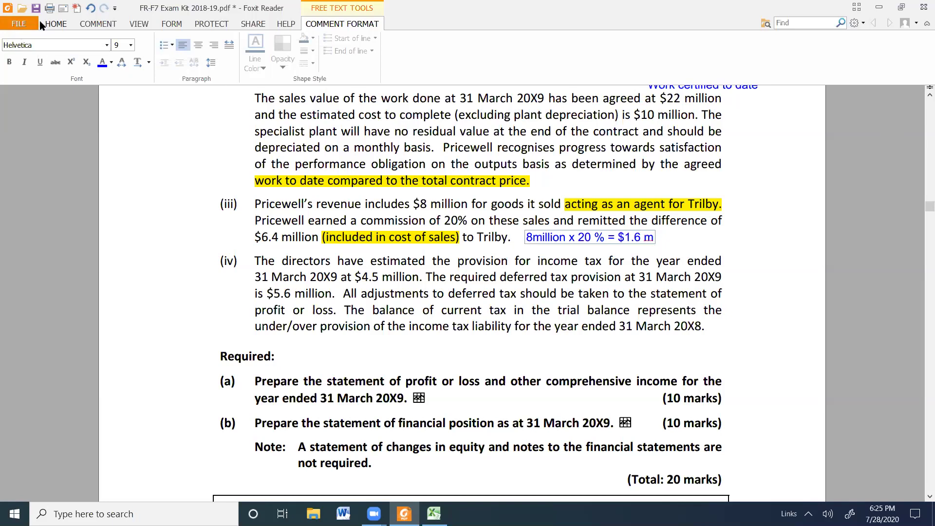
left_click(54, 24)
left_click(14, 56)
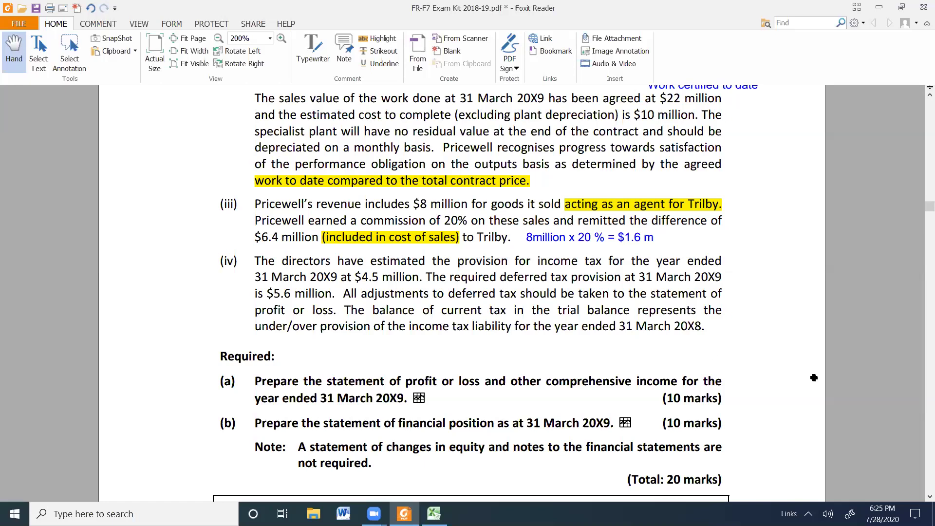
Step: Return to Excel and add the bold heading "Agent Sales" in I89 below the journal entry
key("alt+Tab")
scroll(566, 389, "down", 2)
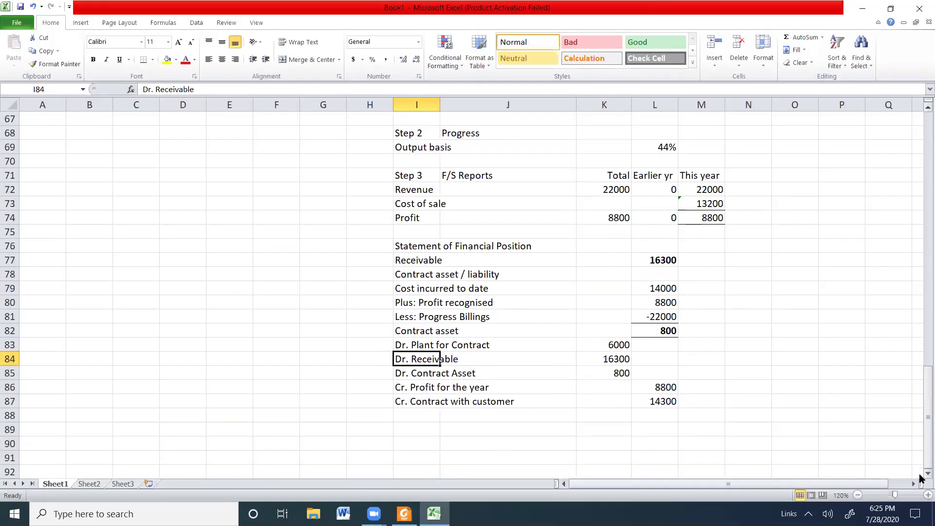
left_click(433, 383)
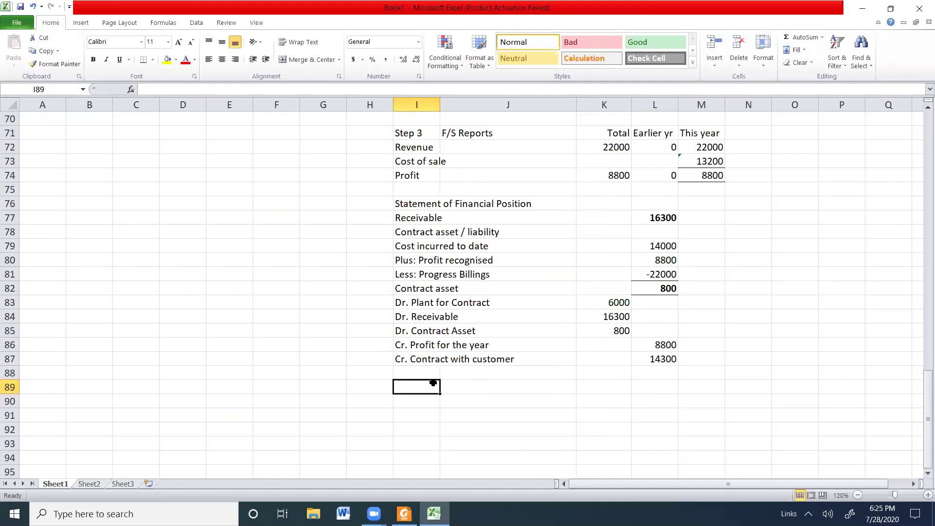
key("ctrl+b")
type("Agne")
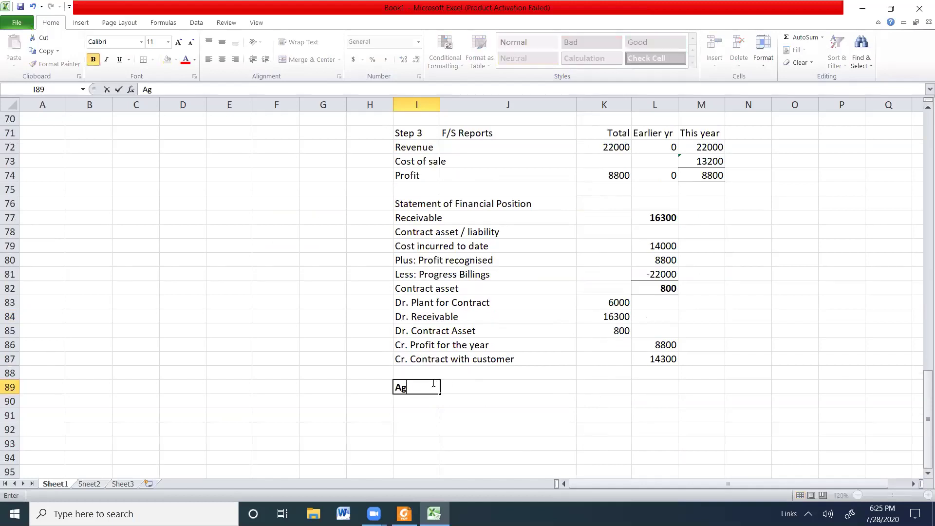
key("BackSpace")
key("BackSpace")
type("ent Sales")
key("Return")
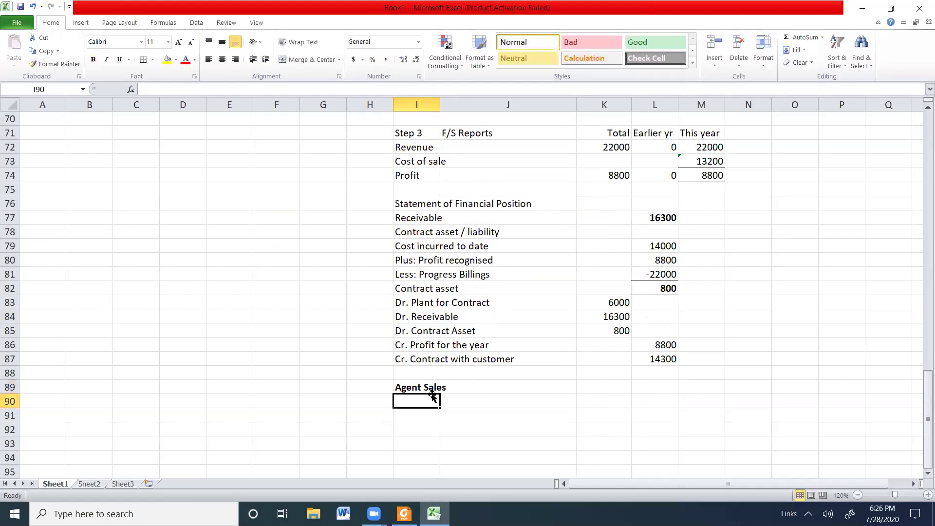
Step: Enter "Pricewell is acting as an agent so cannot record entire transaction value as revenue" in I90 without bold
key("ctrl+b")
type("No")
key("BackSpace")
key("BackSpace")
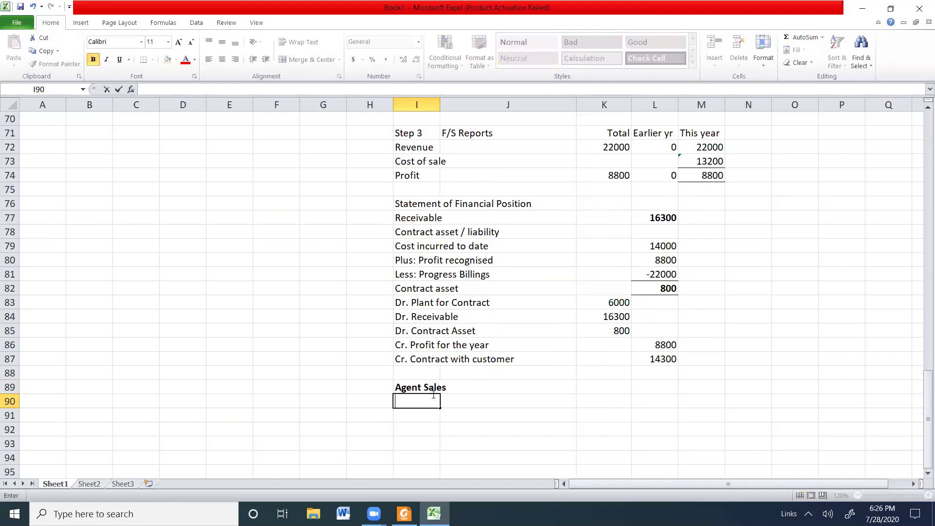
key("ctrl+b")
type("Pricewel")
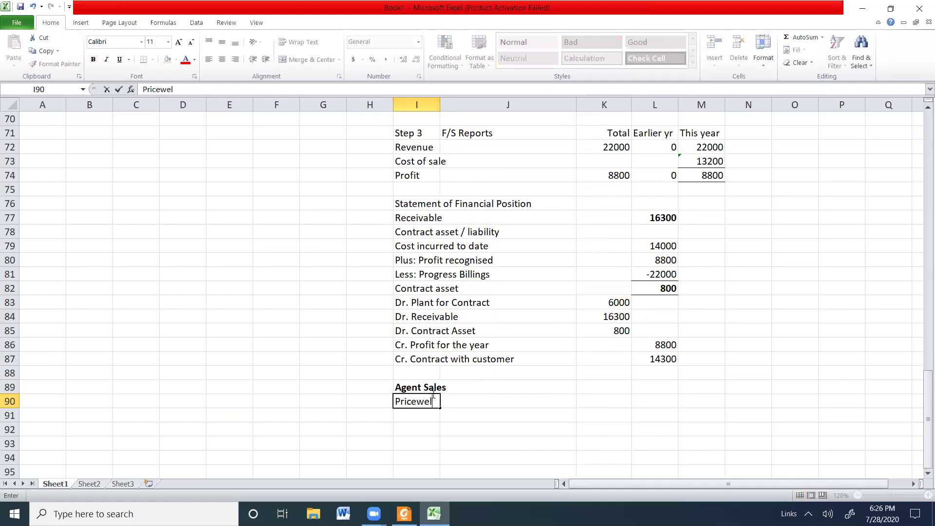
type("l is acting as an ag")
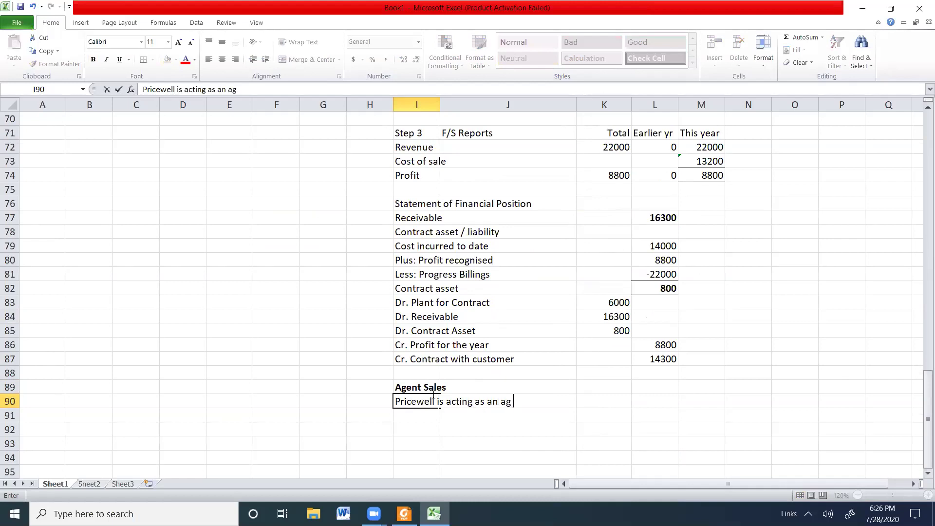
type("ent so cannot record")
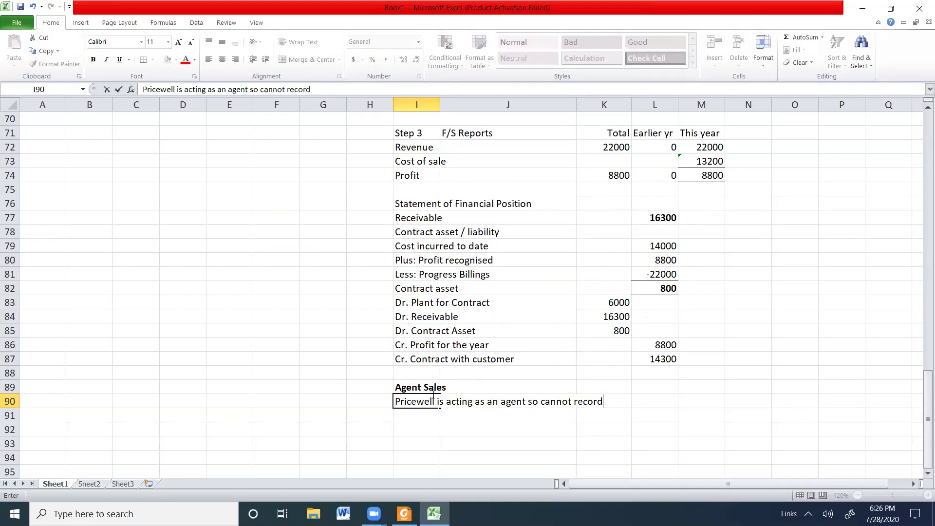
type(" entire transaction value as revenue")
left_click(433, 395)
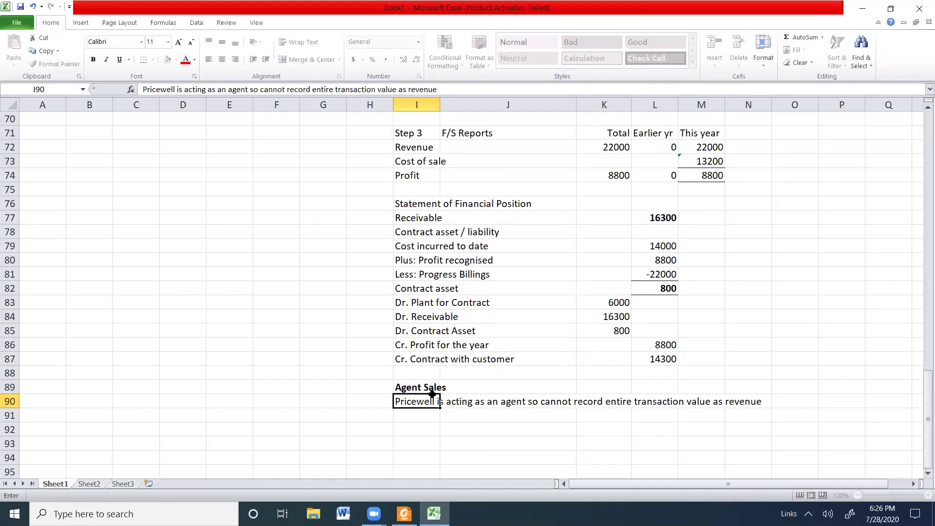
key("Return")
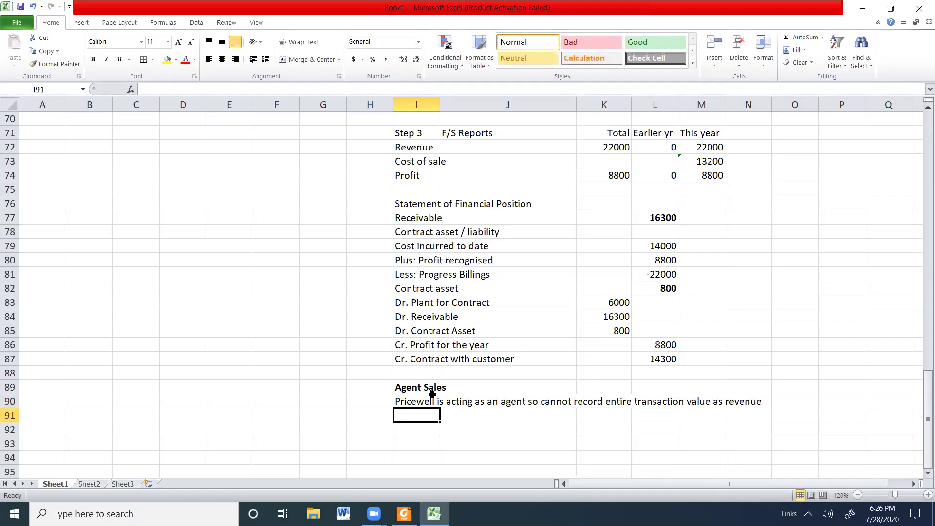
Step: Enter "Only commission can be recorded as revenue" in I91 below the agent explanation
type("Onyl")
key("BackSpace")
key("BackSpace")
type("y")
key("BackSpace")
type("ly omm")
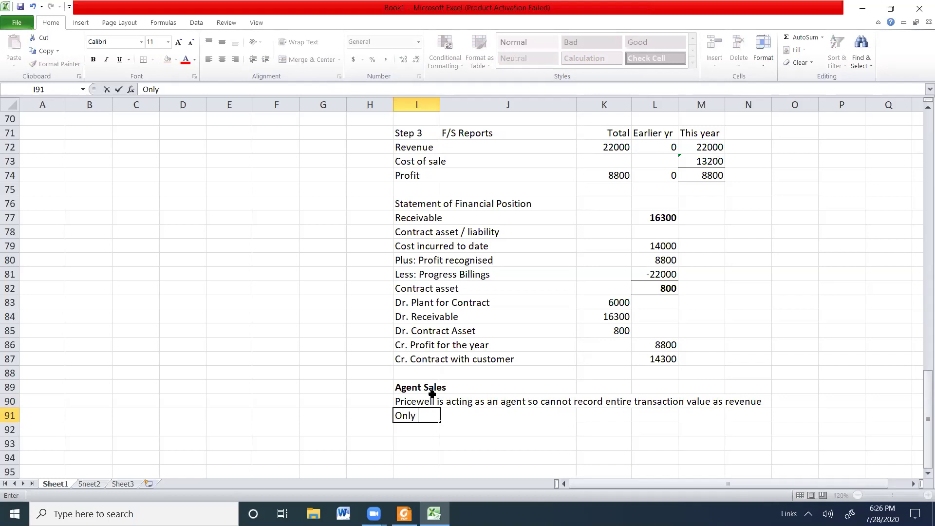
key("BackSpace")
key("BackSpace")
key("BackSpace")
type("commission can be recrde")
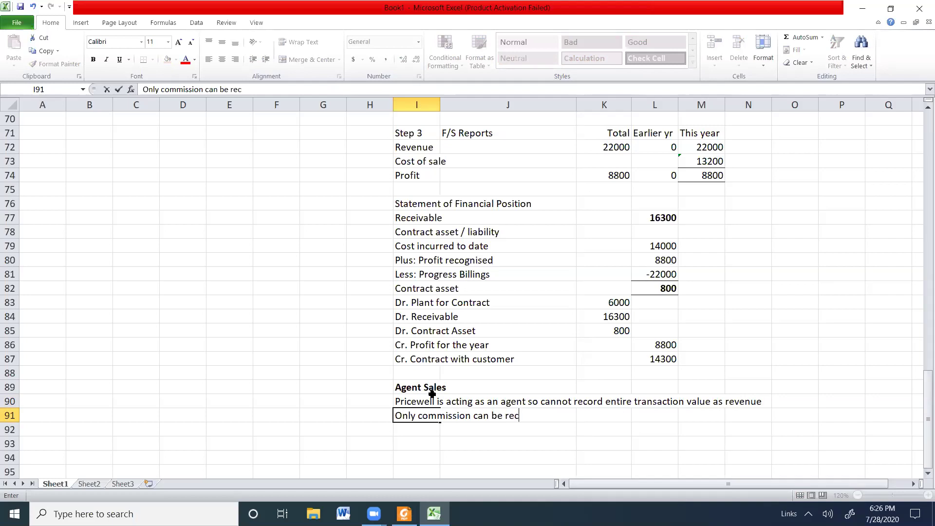
key("BackSpace")
key("BackSpace")
key("BackSpace")
type("ode")
key("BackSpace")
key("BackSpace")
type("rded as revenye")
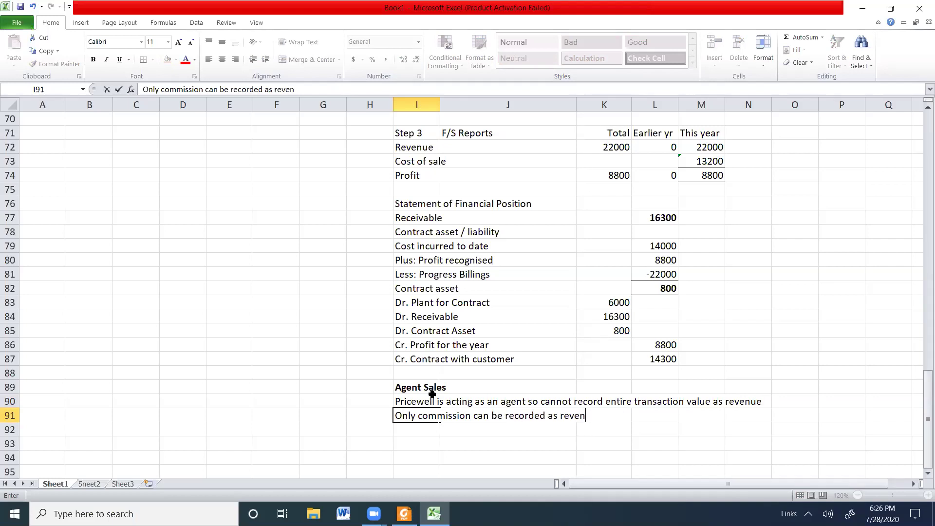
key("BackSpace")
key("BackSpace")
type("ue")
key("Return")
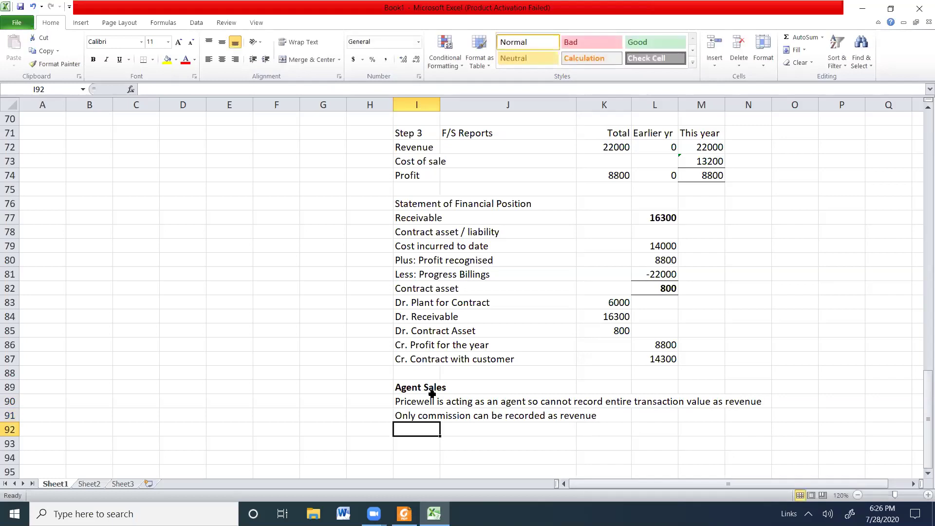
Step: Add the debit line "Dr. Revenue" in I92 with 6400 in K92, checking note (iii) in Foxit Reader for the amount
type("Dr. Revenu")
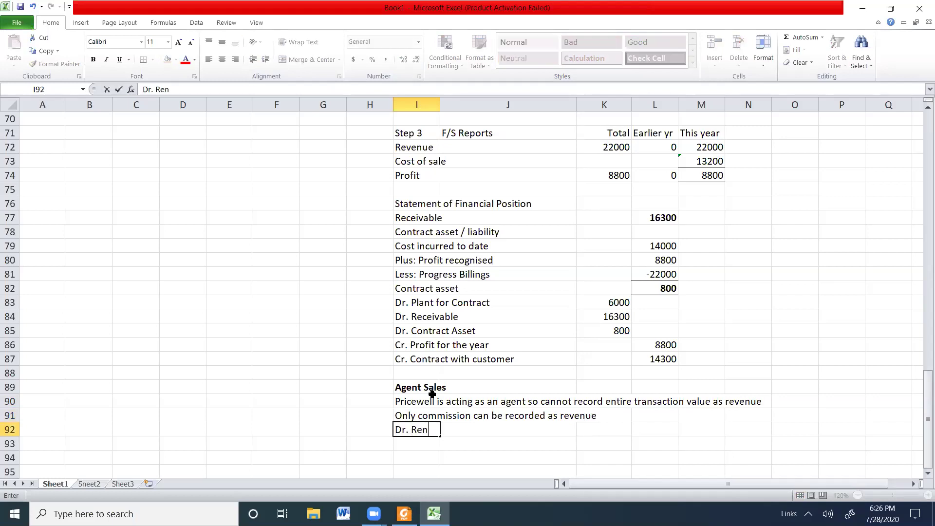
type("e")
key("Tab")
key("Tab")
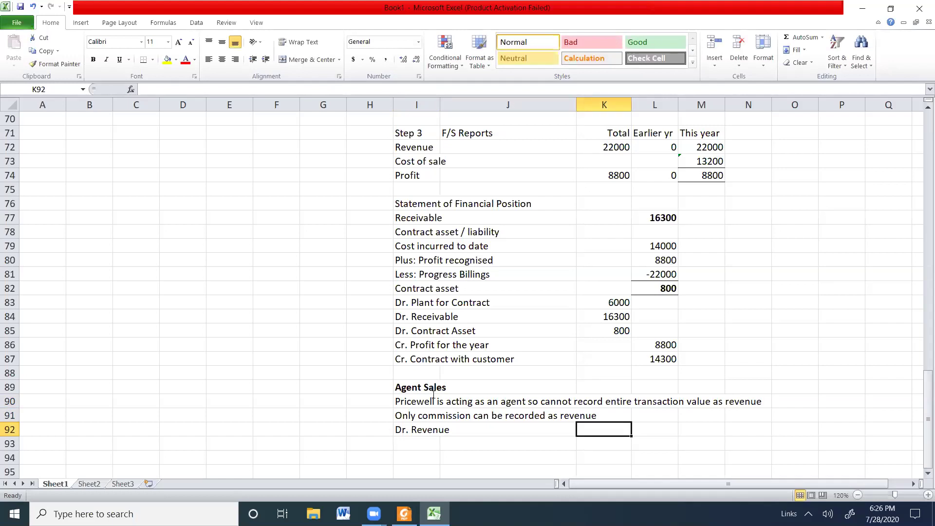
key("alt+Tab")
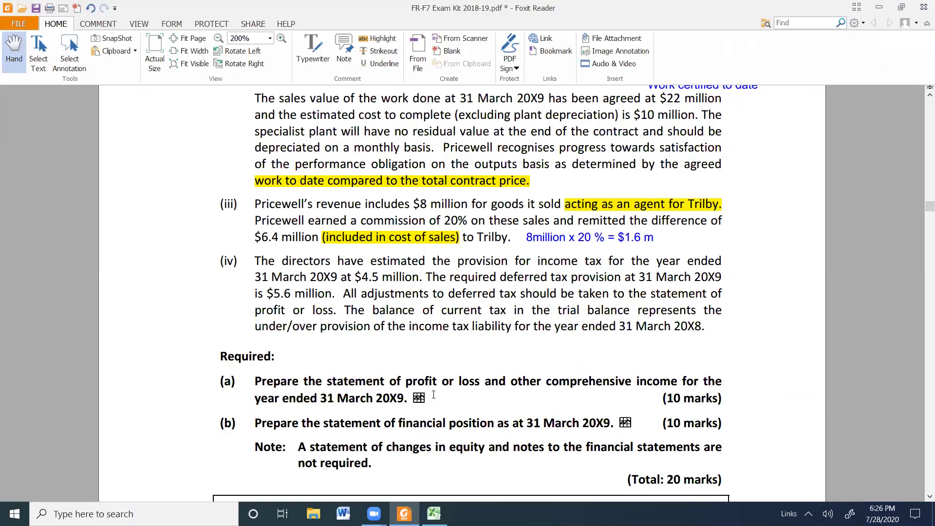
key("alt+Tab")
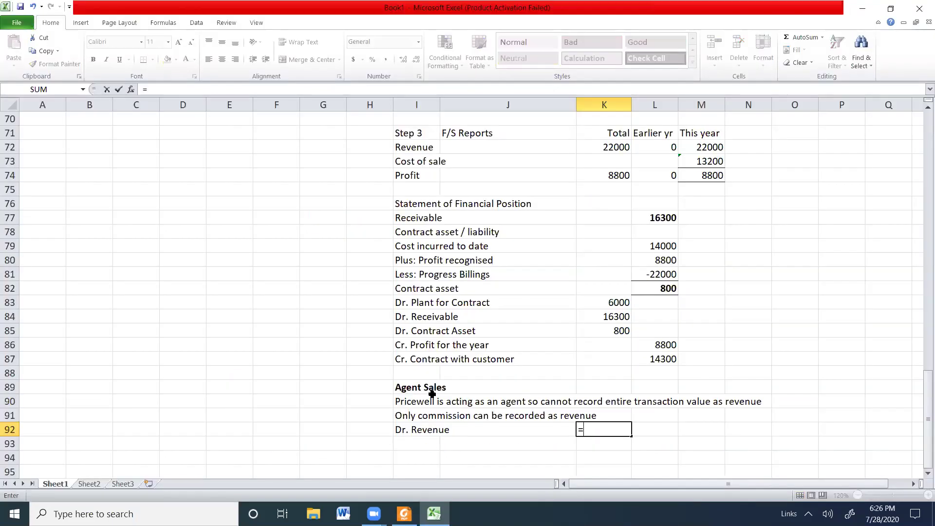
type("6400")
key("Return")
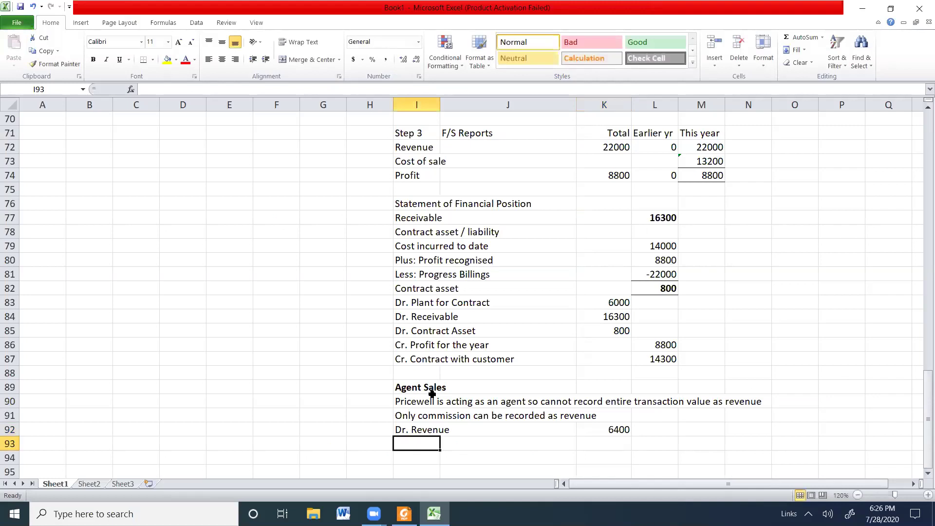
Step: Add the credit line "Cr. Cost of Sales" in I93 with 6400 in L93
type("Cr. Cost o s")
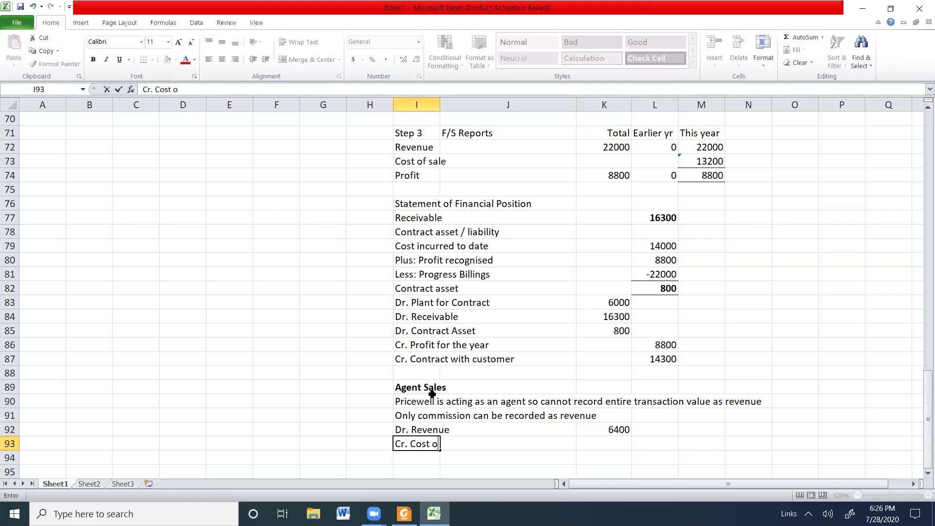
key("BackSpace")
key("BackSpace")
type("f Sales")
key("Tab")
key("Tab")
key("Tab")
type("6400")
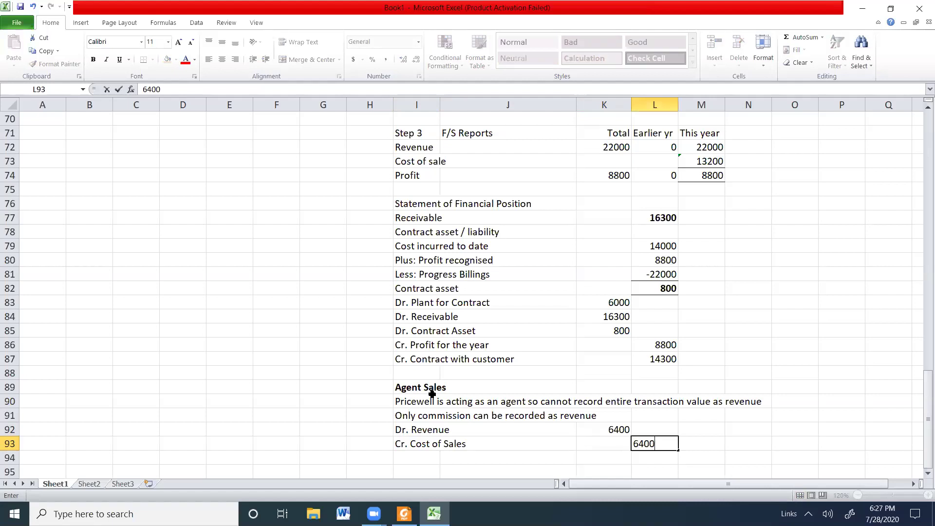
key("Return")
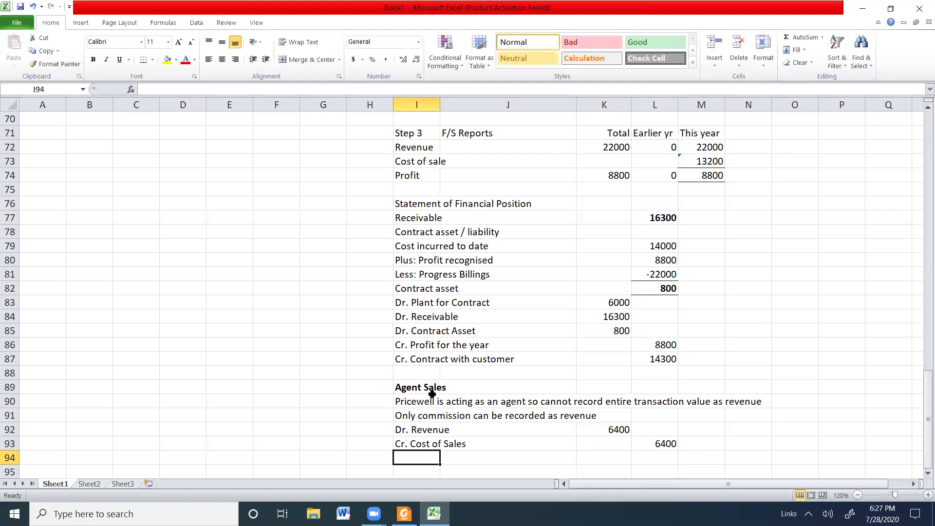
Step: Read note (iv) in Foxit Reader, return to Excel and add the bold heading "Tax Charge" in I95
key("alt+Tab")
key("alt+Tab")
key("alt+Tab")
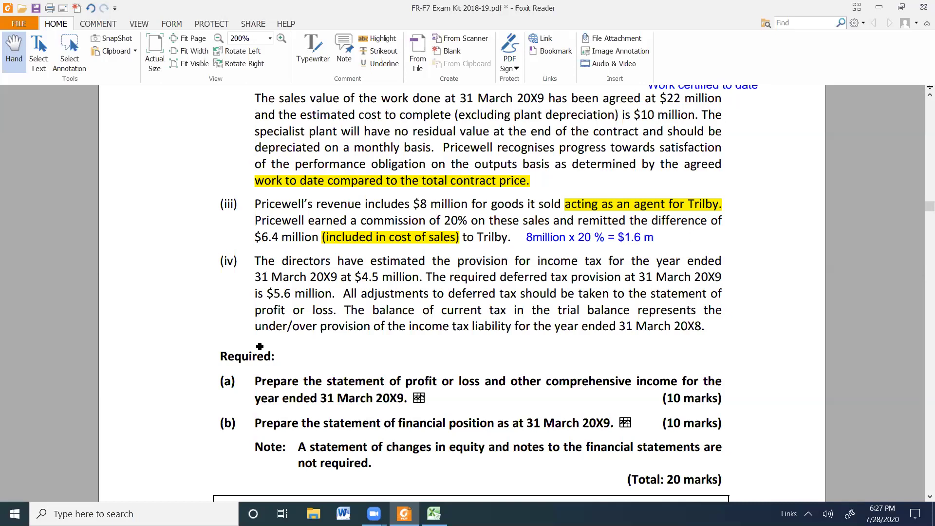
key("alt+Tab")
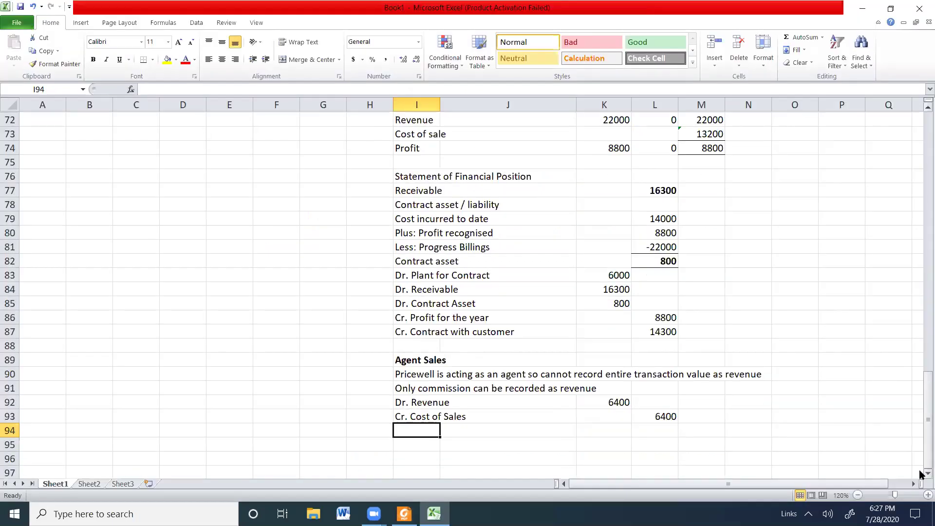
scroll(921, 475, "down", 2)
left_click(411, 344)
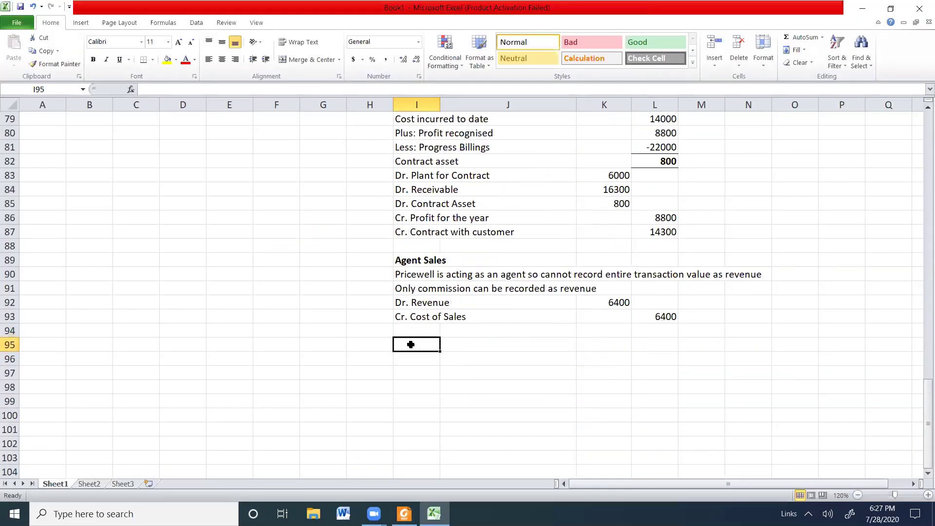
key("ctrl+b")
type("Tax Charge")
key("Tab")
key("Return")
Step: Enter "Provision for tax" in I96 with 4500 in K96, and narrow column J
type("P")
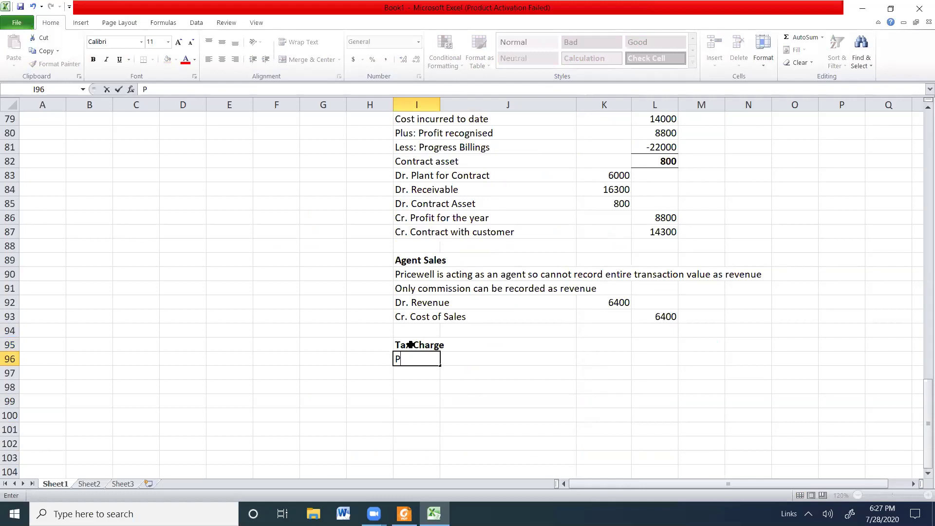
type("rovision for tax")
key("Tab")
key("Tab")
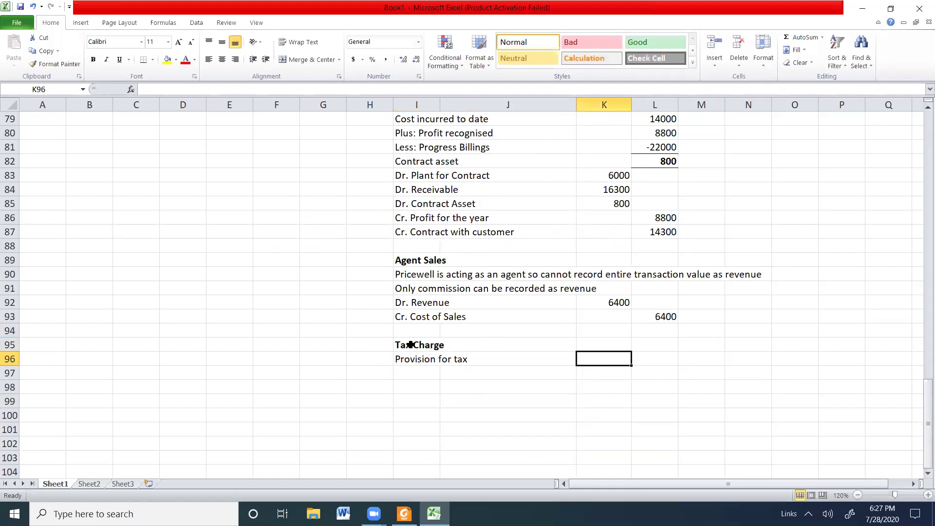
type("4500")
key("Return")
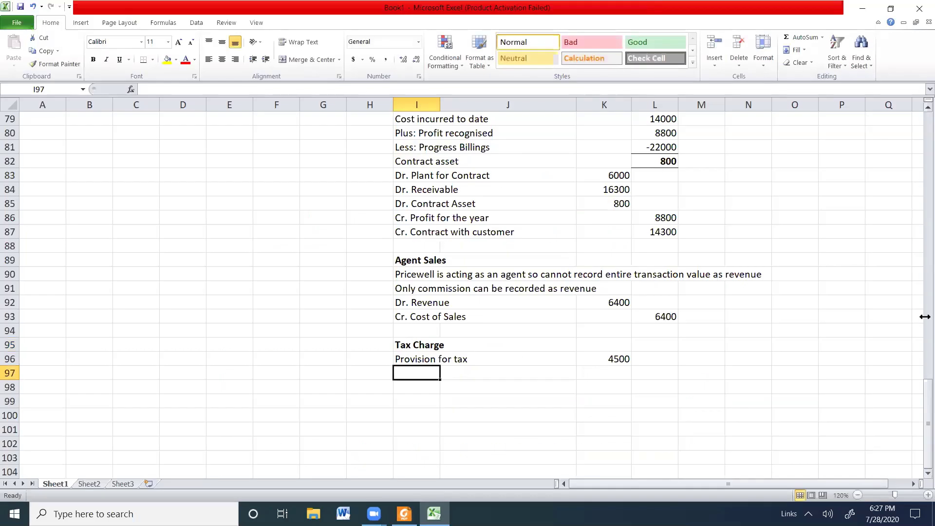
left_click_drag(576, 101, 501, 103)
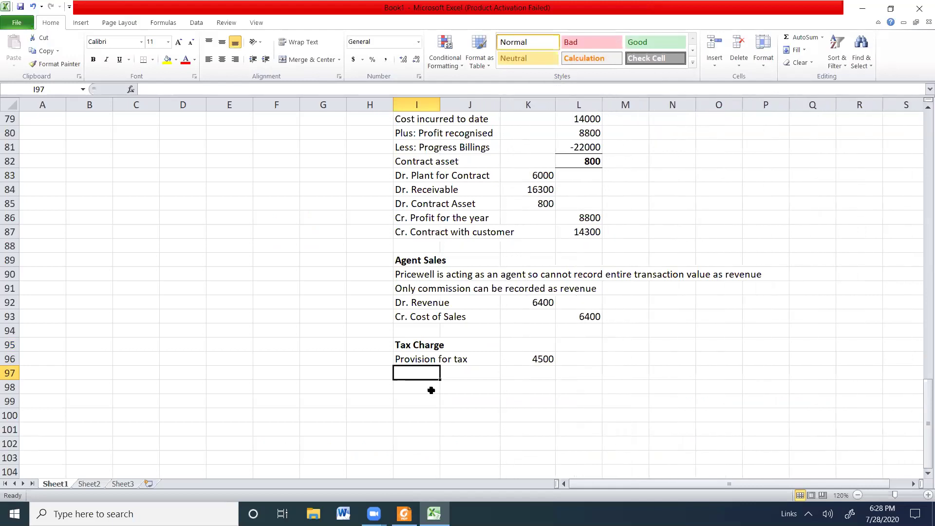
Step: Compare the trial balance's deferred tax with note (iv) in Foxit Reader, and enter "Deferred Tax" in I97 with -2800 in K97 in Excel
key("alt+Tab")
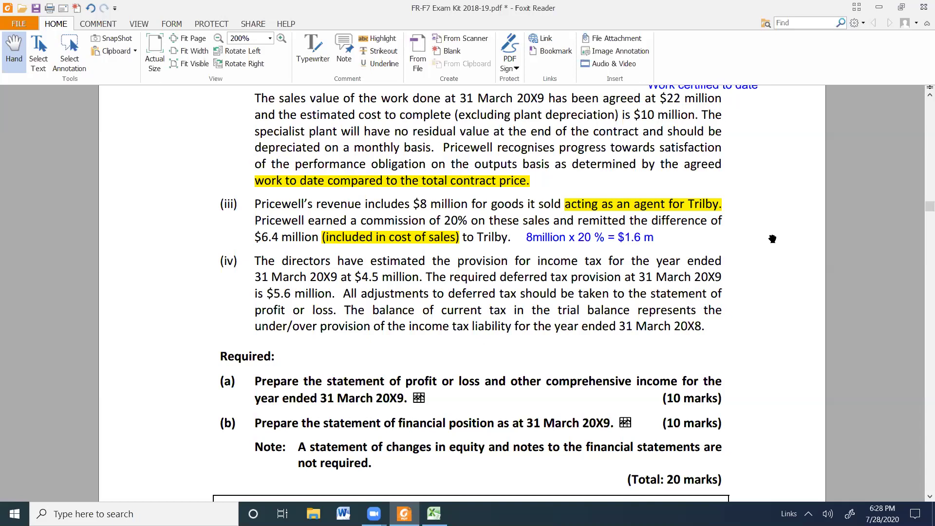
scroll(773, 234, "up", 15)
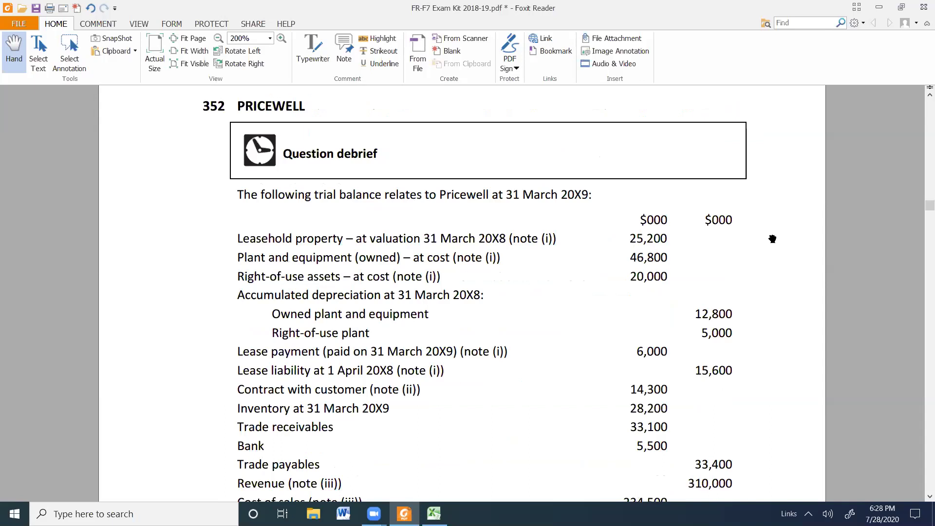
scroll(773, 239, "down", 5)
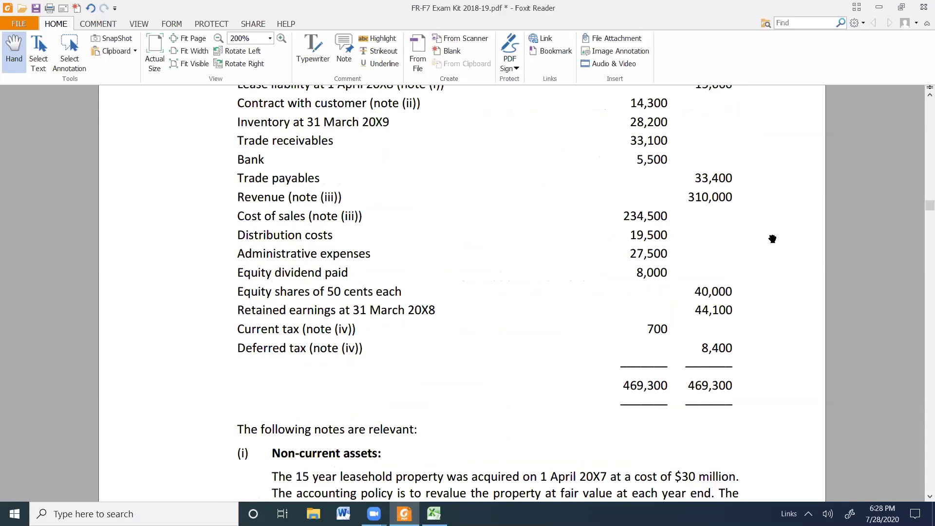
scroll(772, 238, "down", 5)
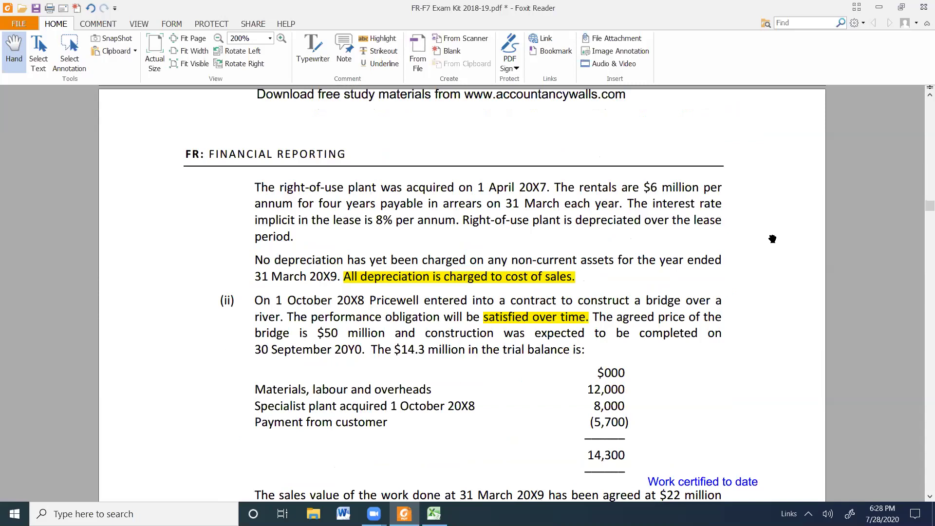
scroll(772, 238, "down", 5)
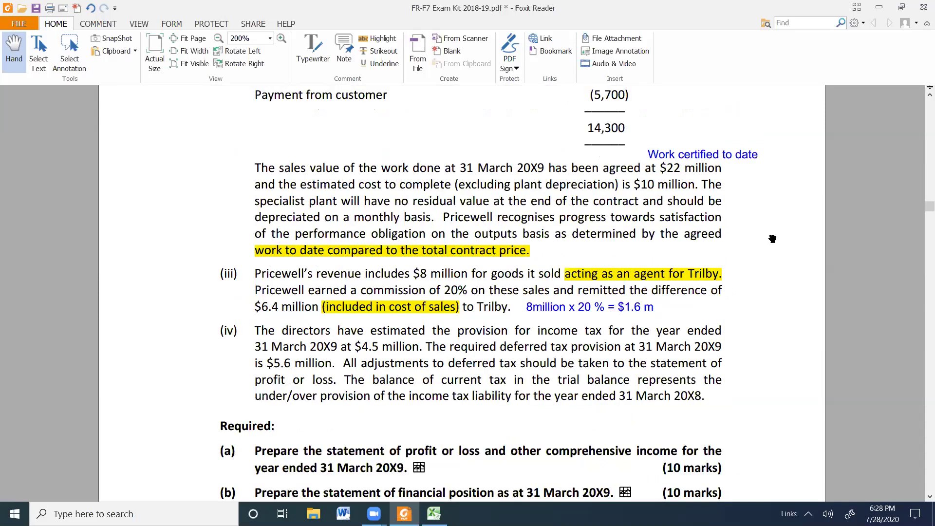
scroll(772, 238, "up", 12)
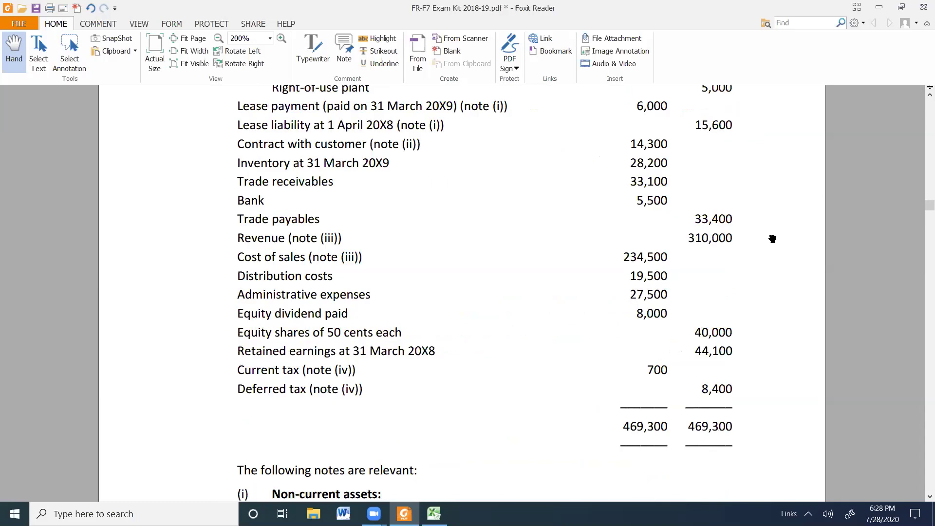
scroll(773, 239, "down", 12)
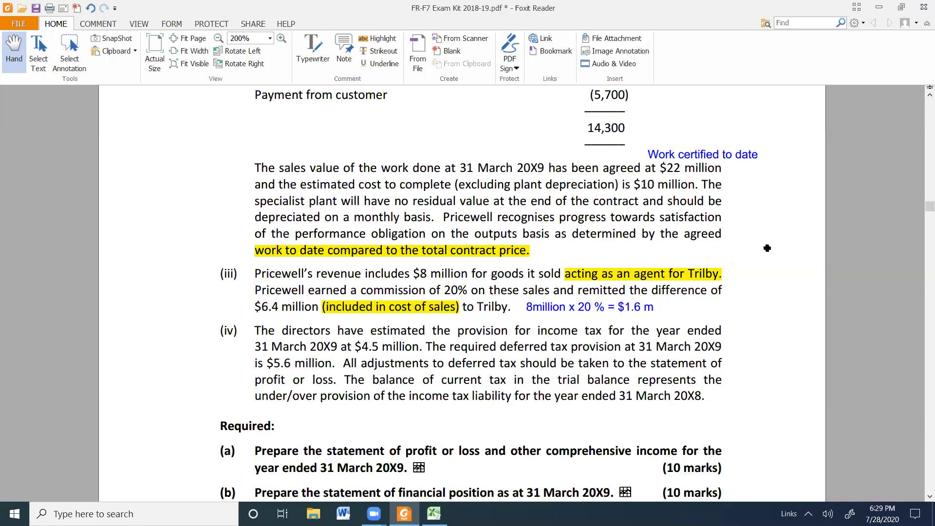
key("alt+Tab")
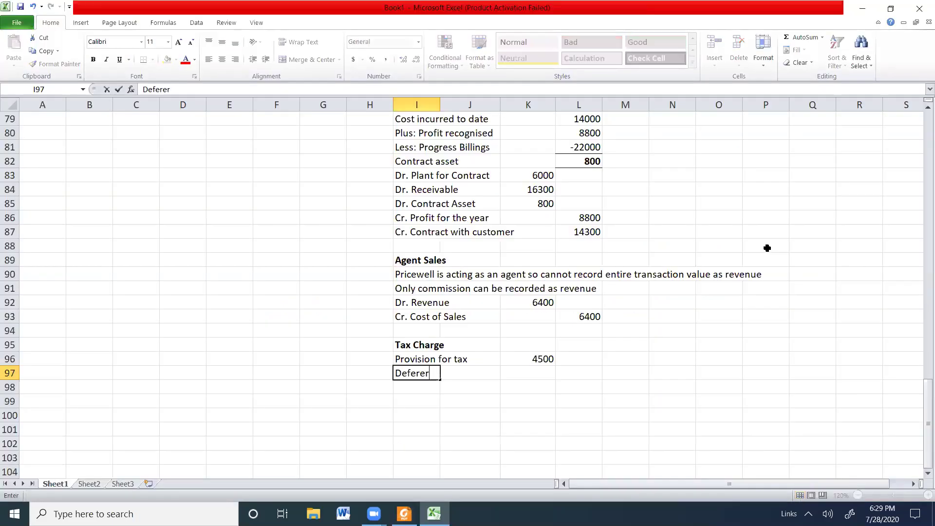
type("Tax")
key("Tab")
key("Tab")
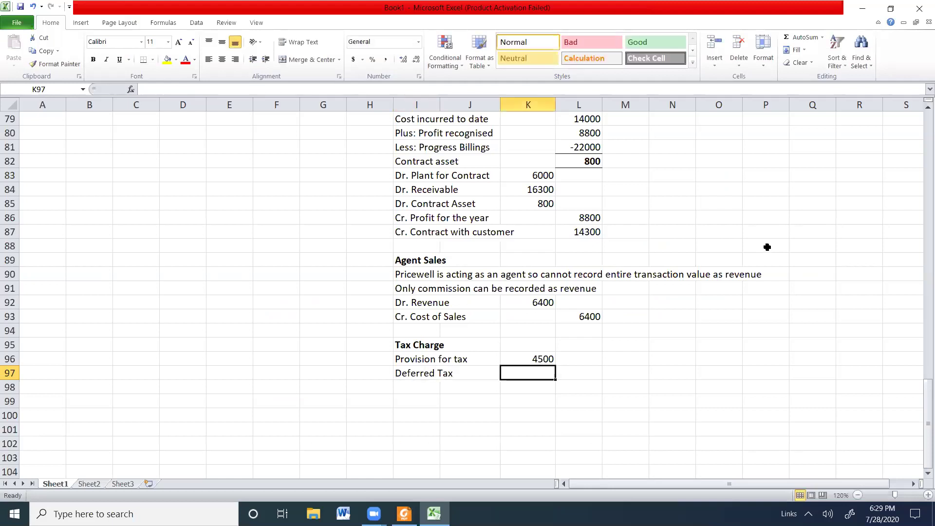
type("-2800")
key("Return")
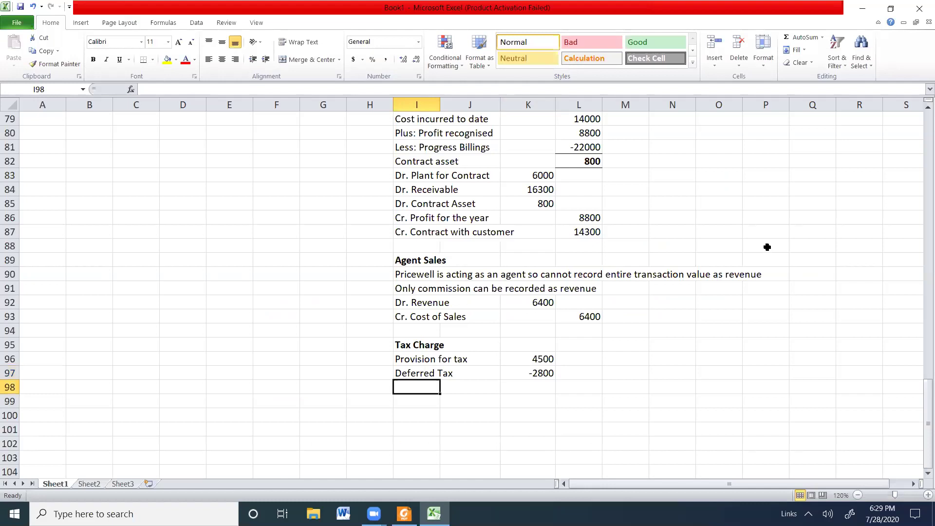
Step: Look up the current tax balance in the Foxit Reader trial balance, and enter "Underprovision" in I98 with 700 in K98 in Excel
key("alt+Tab")
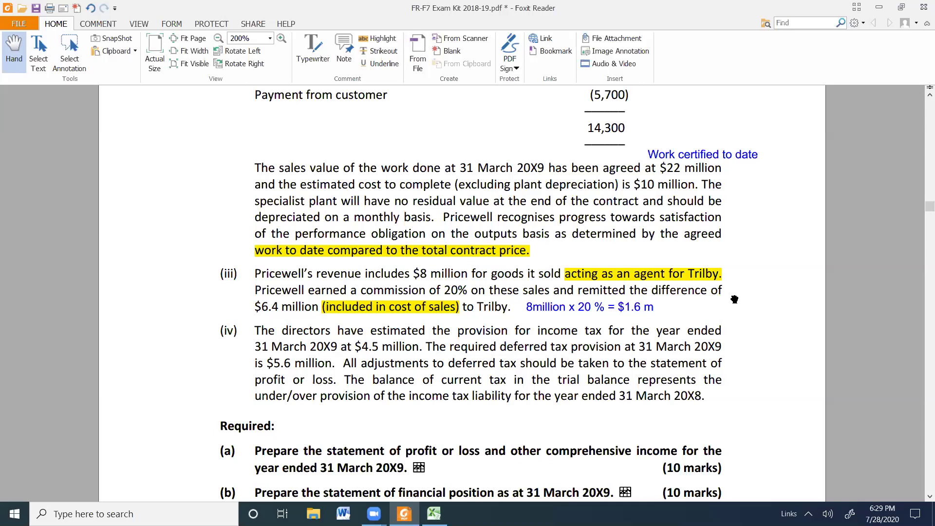
scroll(767, 206, "up", 3)
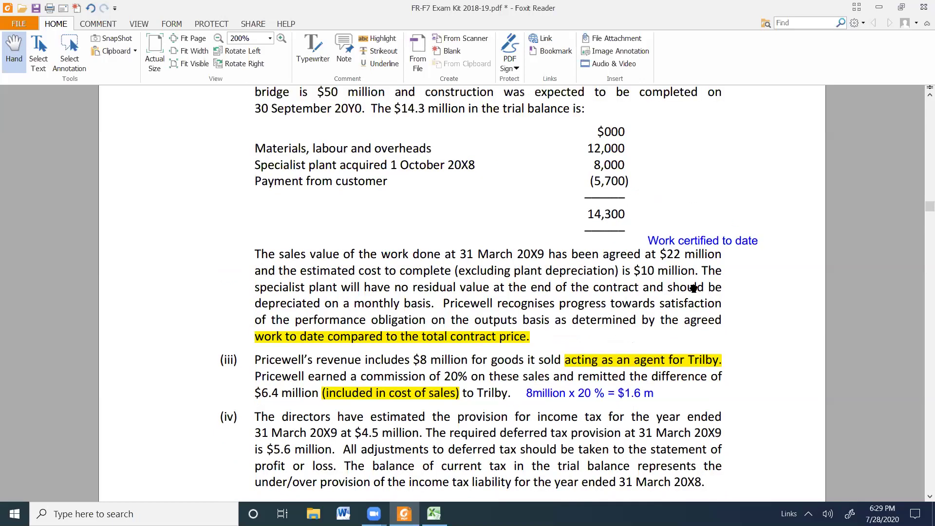
scroll(237, 234, "up", 4)
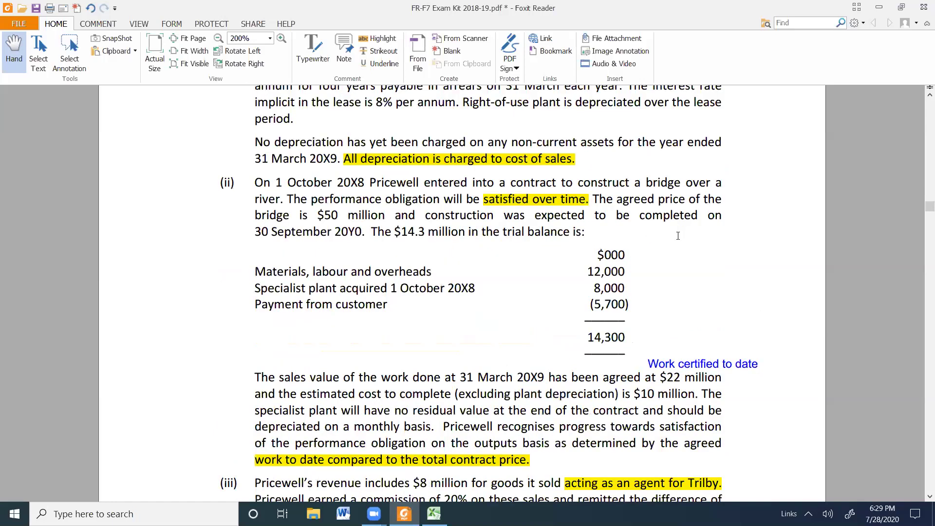
scroll(672, 243, "up", 15)
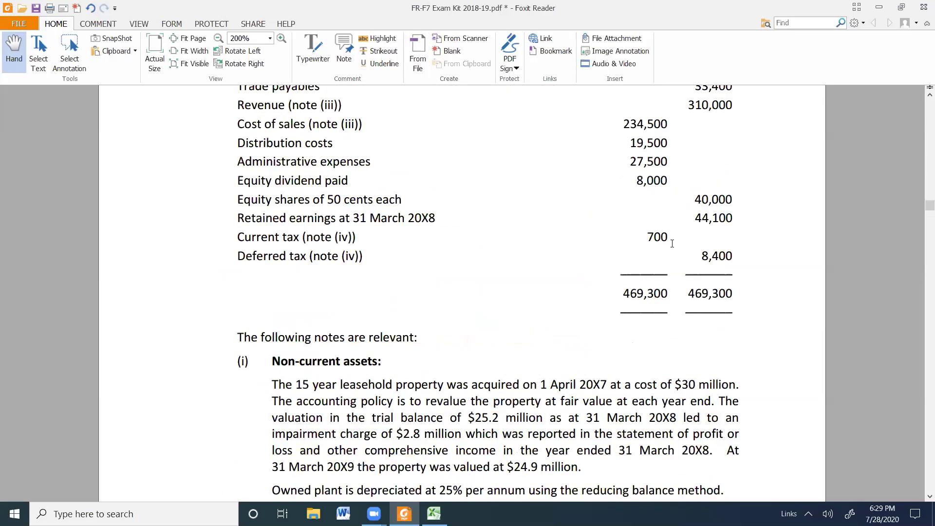
triple_click(672, 243)
left_click(672, 243)
left_click_drag(757, 405, 757, 402)
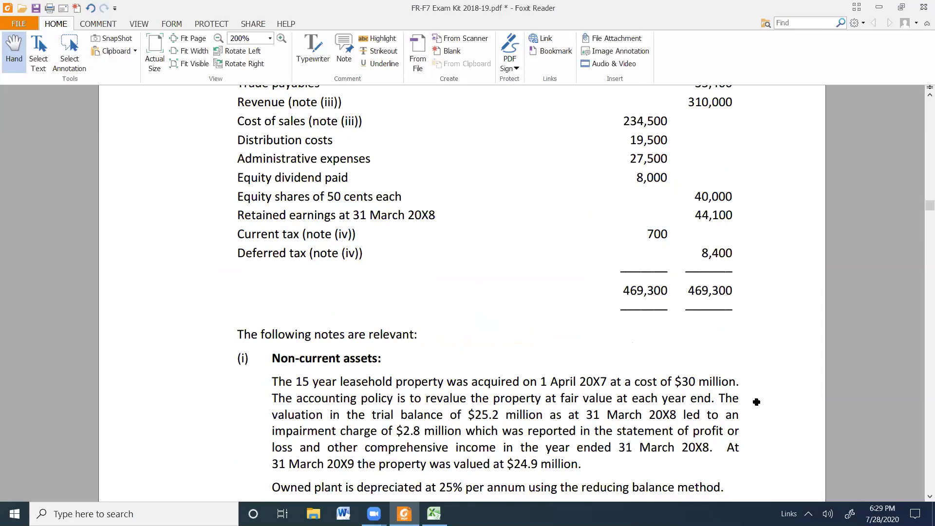
key("alt+Tab")
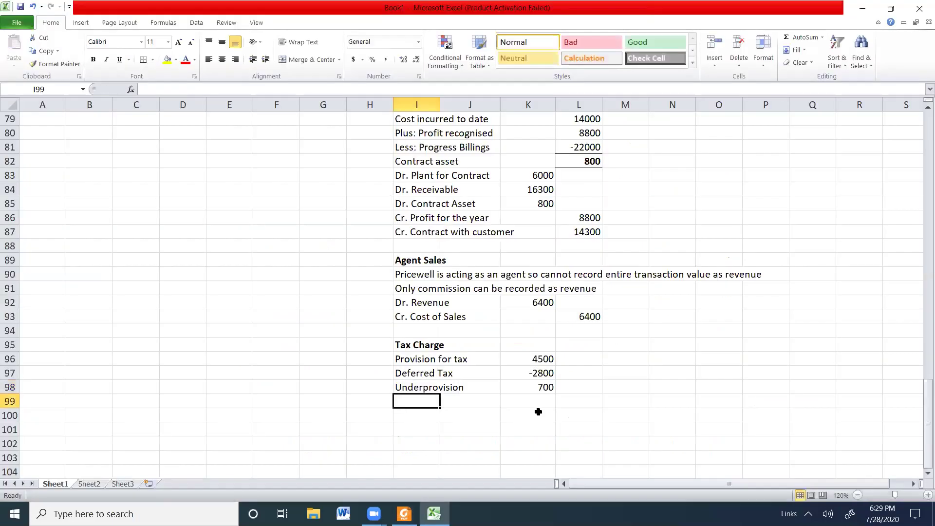
Step: Total the tax charge in K99 with =SUM(K96:K98) and give the total top and bottom borders
left_click(543, 399)
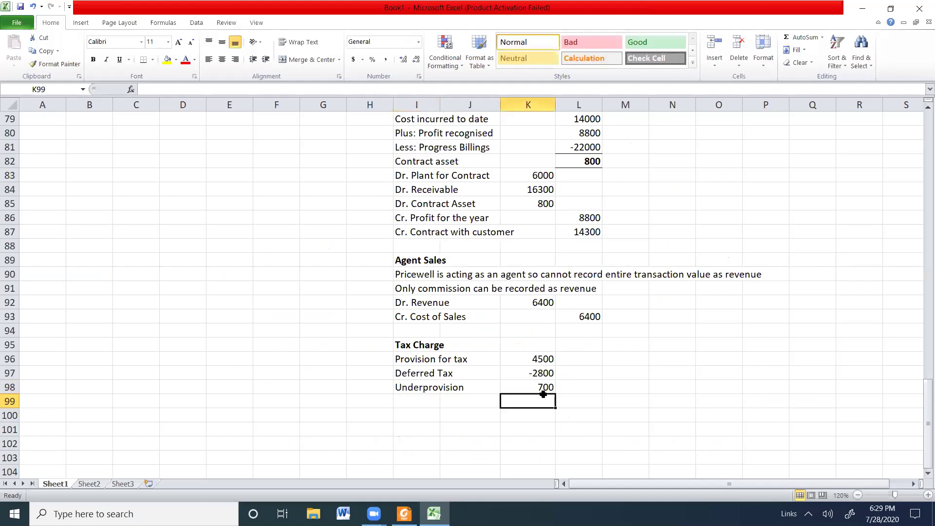
type("=SUM")
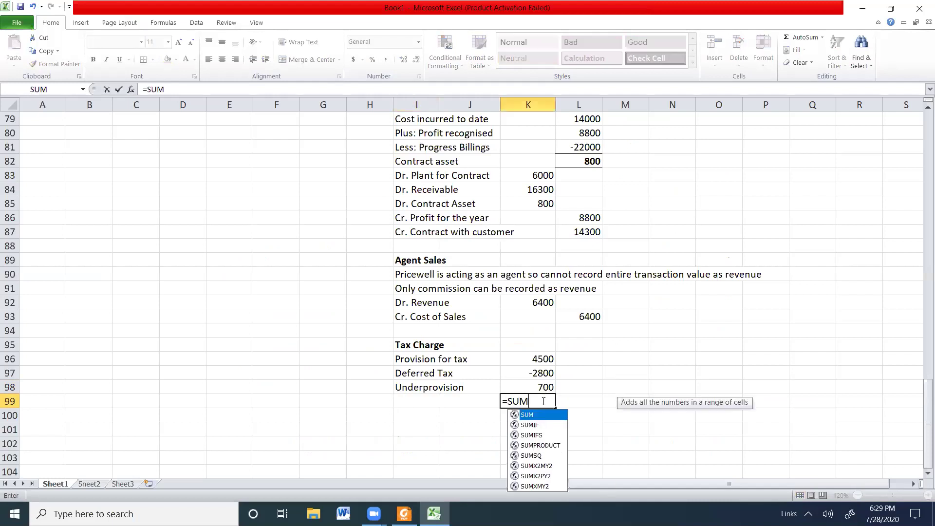
type("(")
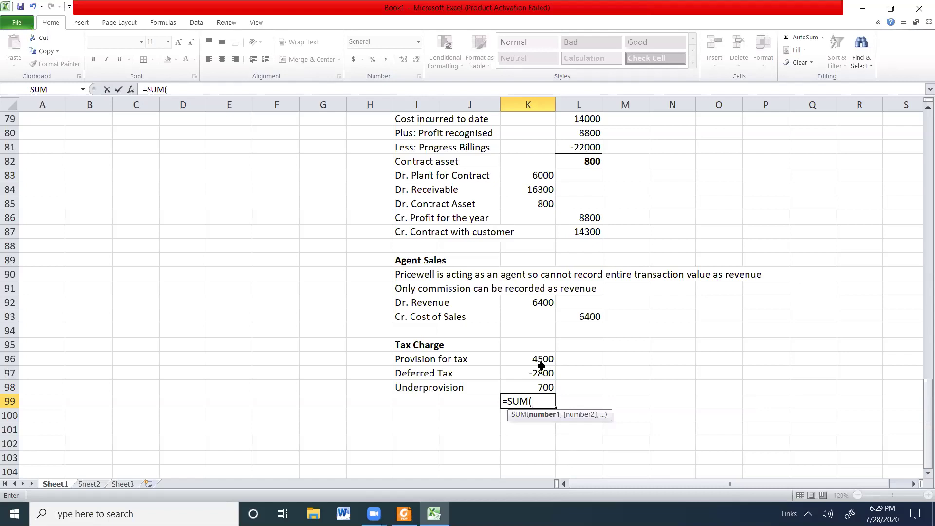
left_click_drag(541, 366, 538, 382)
type(")")
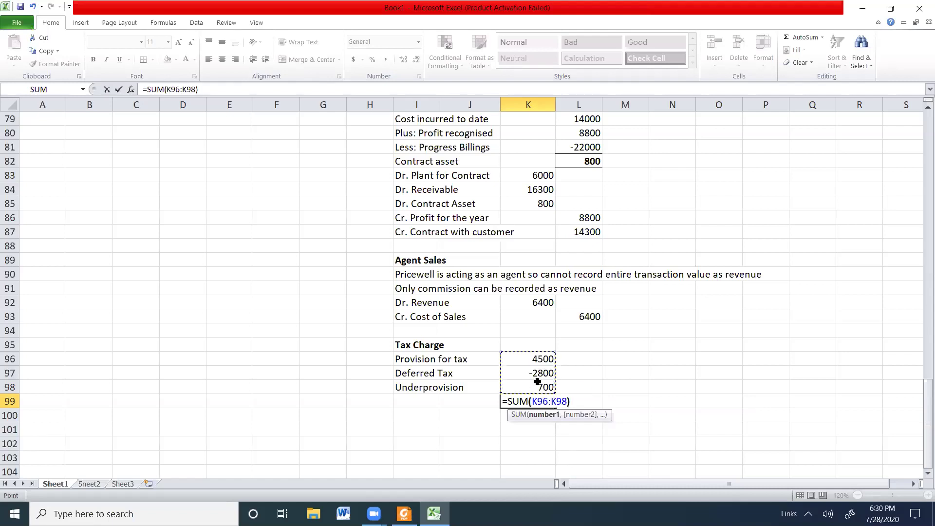
key("Return")
double_click(527, 393)
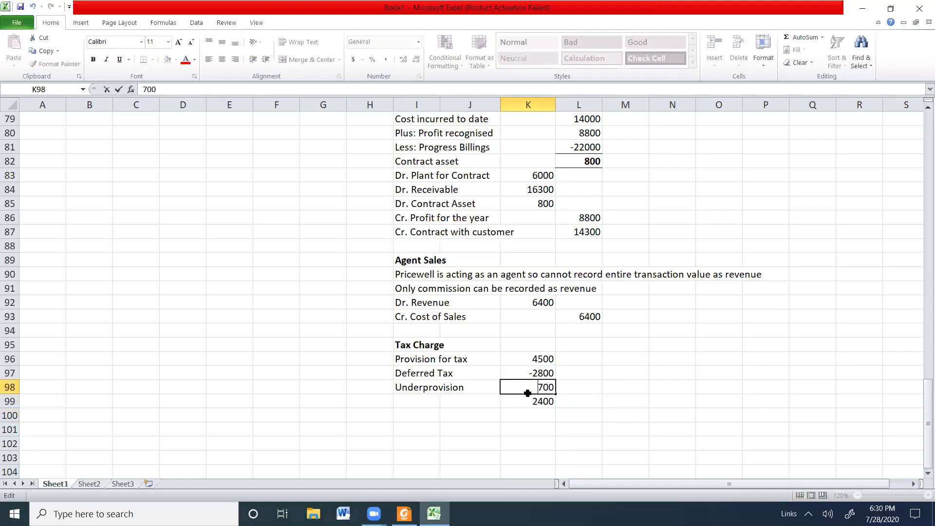
key("Escape")
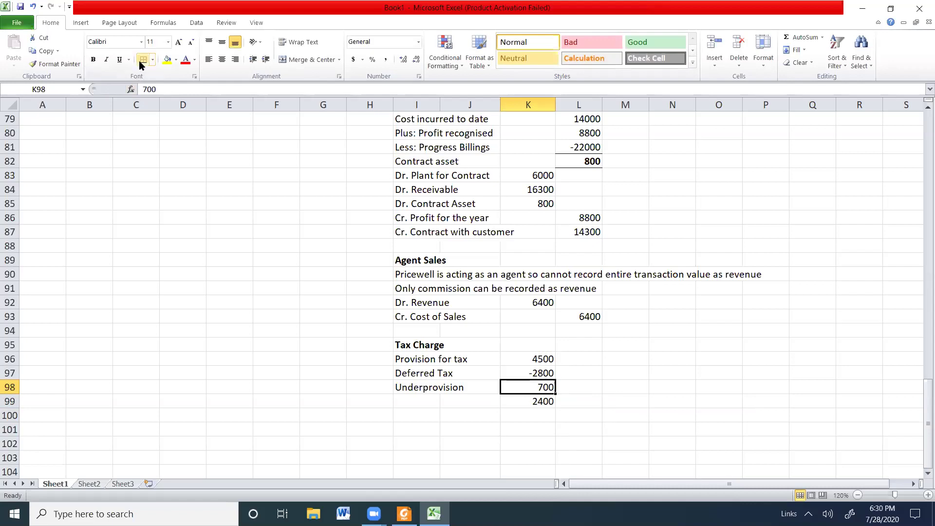
key("Down")
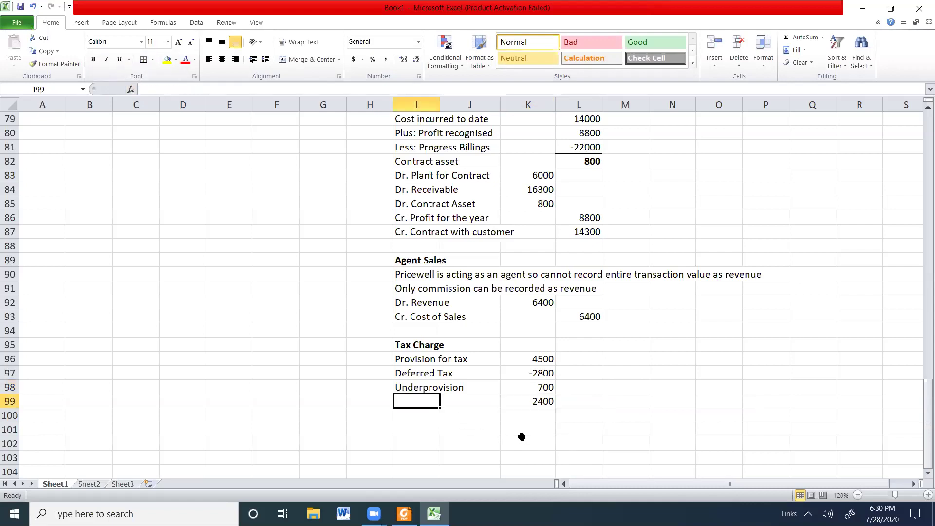
Step: Enter the subheading "Statement of Financial Position" in I100
left_click(441, 429)
left_click(418, 420)
type("S")
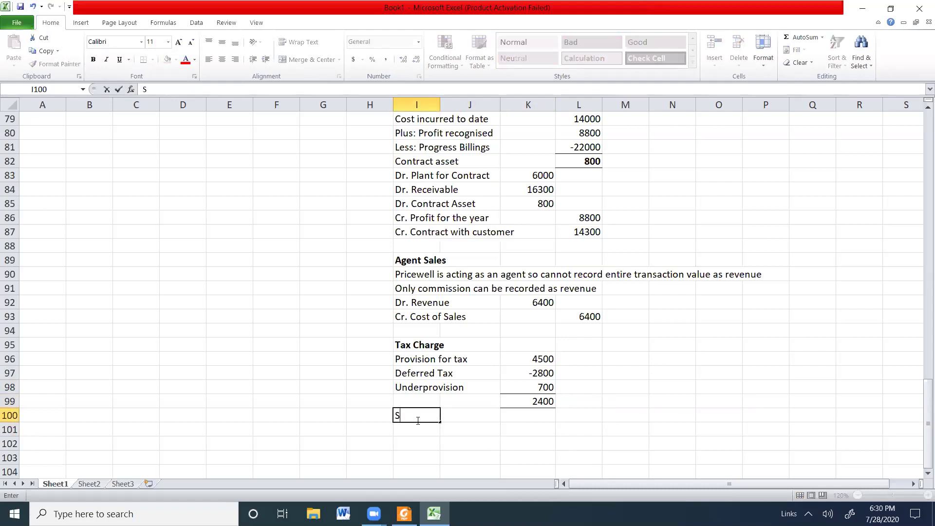
type("tateme")
key("BackSpace")
key("BackSpace")
type("ement of Financ")
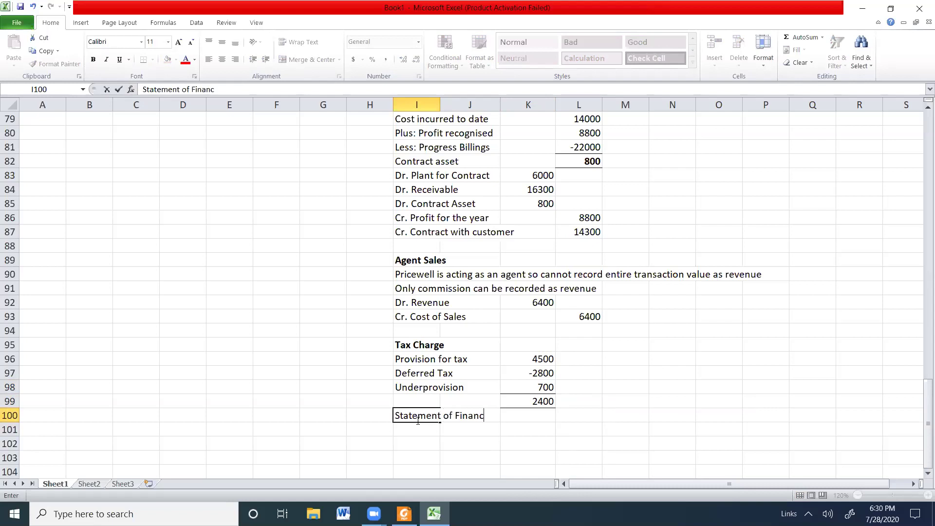
type("ial Position")
key("Return")
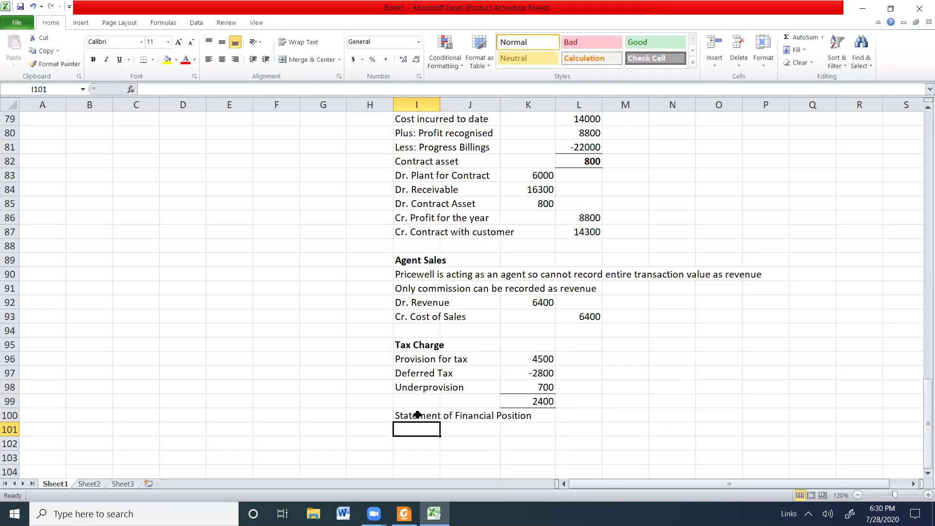
Step: Enter "Provision for tax" in I101 and link L101 to the provision in K96
type("Provision for tax")
key("Tab")
key("Tab")
key("Tab")
type("=")
key("Left")
key("Up")
key("Up")
key("Up")
key("Up")
key("Up")
key("Return")
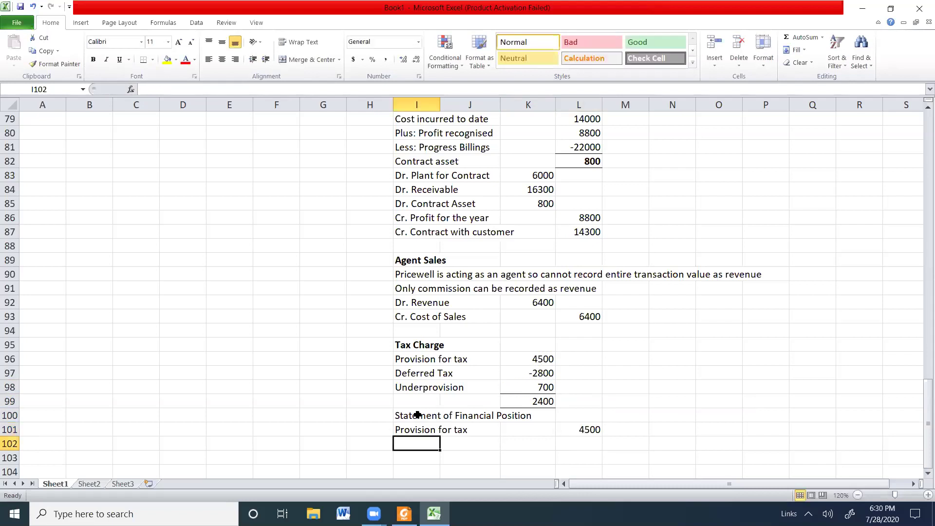
Step: Enter "Deferred Tax liability" in I102, check the trial balance in Foxit Reader, and set L102 to =8400+K97 in Excel
type("Deferred Tax liability")
key("Right")
key("Right")
key("Right")
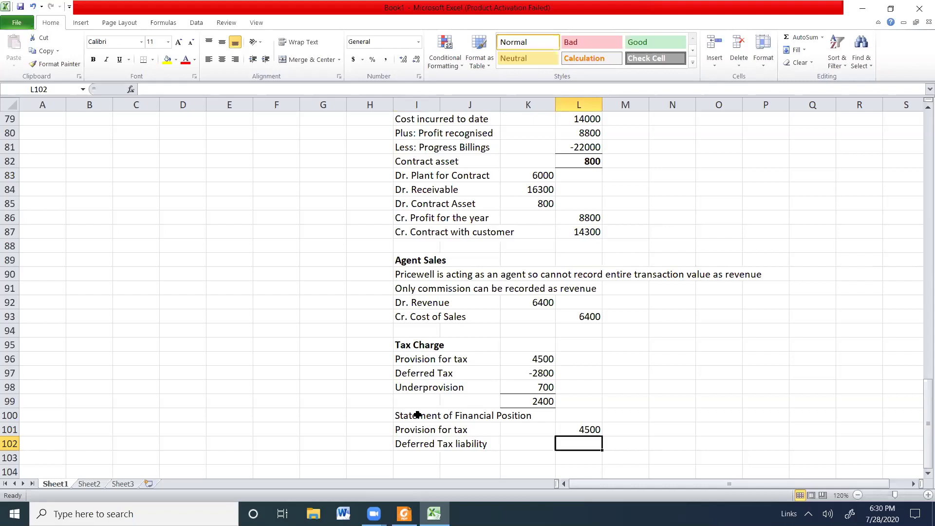
type("=")
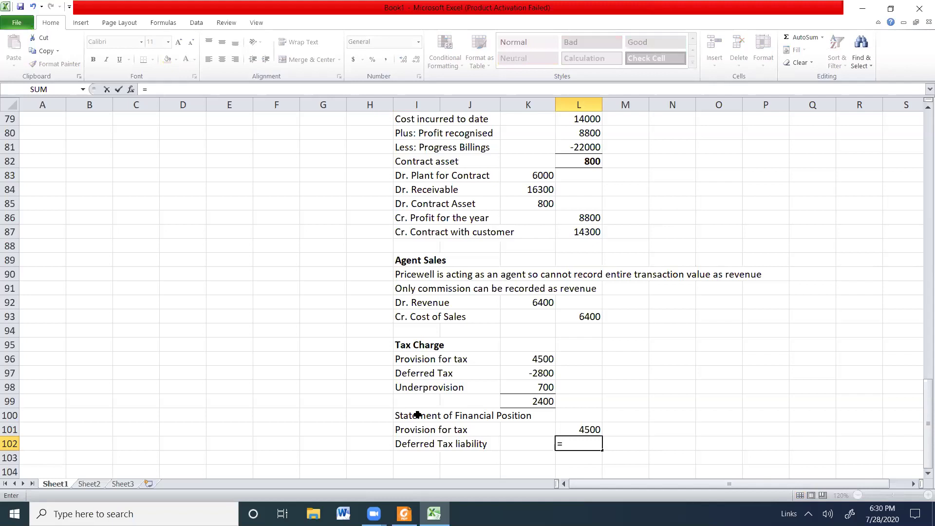
key("alt+Tab")
key("alt+Tab")
type("8400+")
left_click(537, 373)
key("Return")
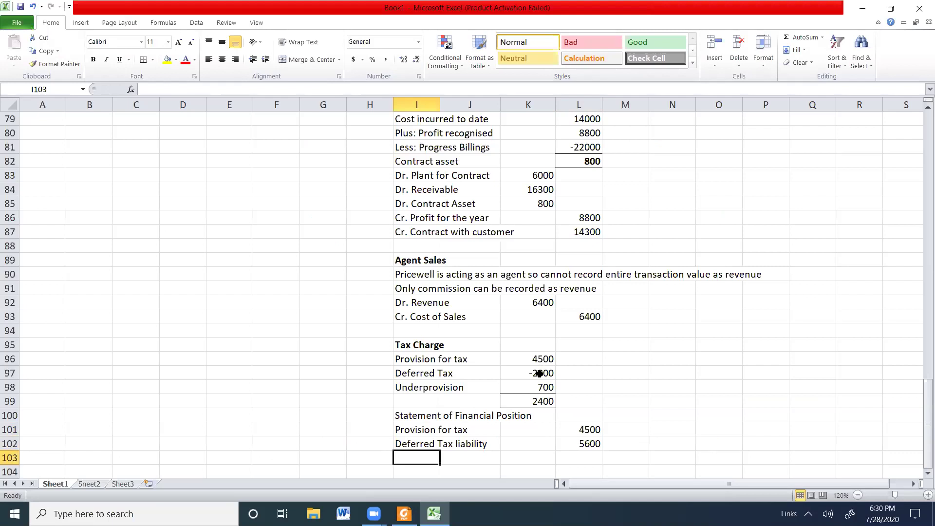
Step: Review the question's notes in Foxit Reader for any remaining adjustments and return to Excel
key("alt+Tab")
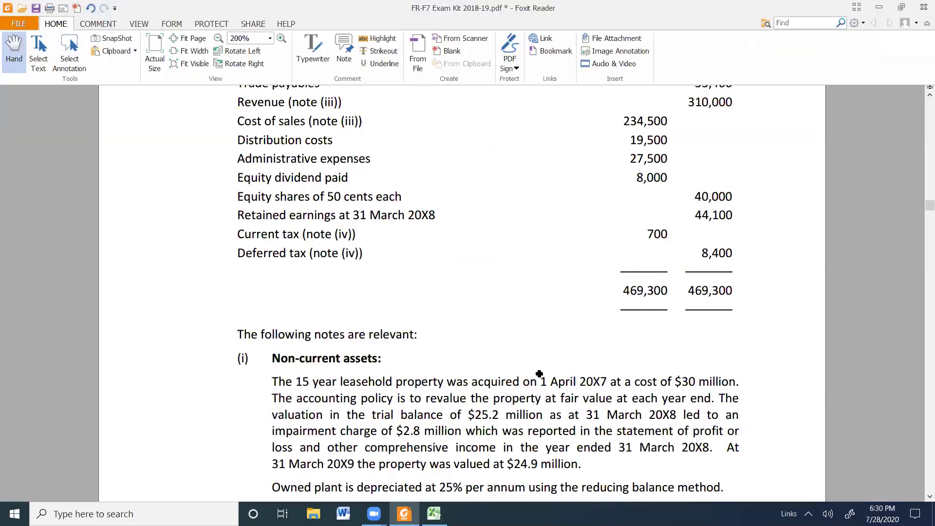
scroll(539, 373, "down", 5)
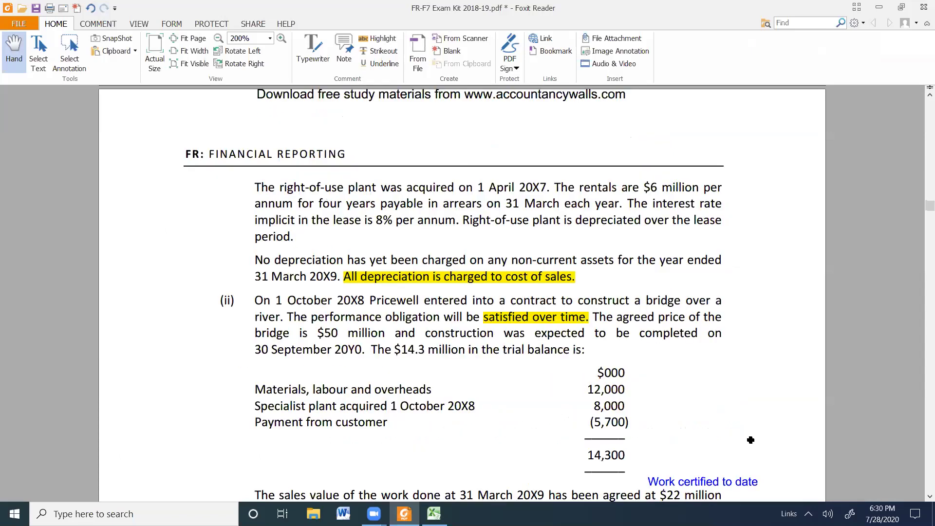
key("alt+Tab")
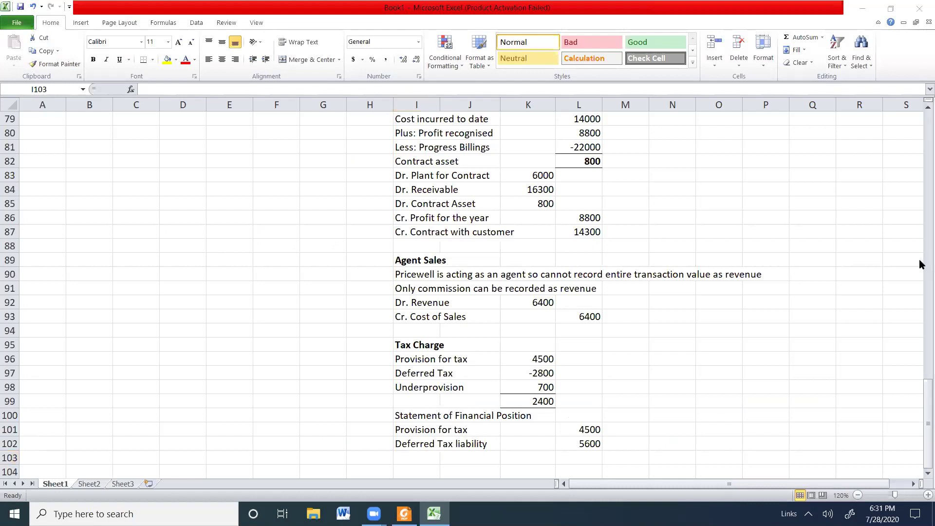
Step: Enter the title "Statement of Profit or loss and other comprehensive income" in B3, below the company name
left_click(919, 277)
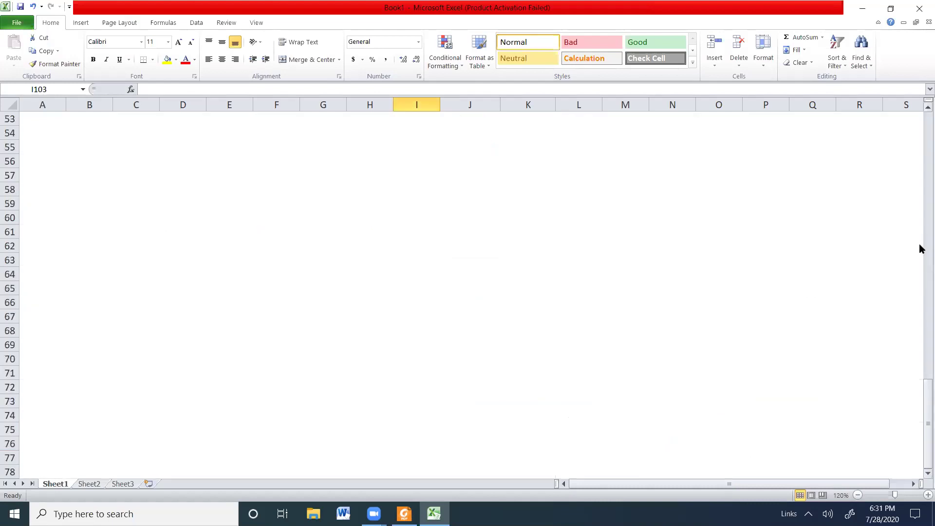
left_click(921, 194)
scroll(96, 148, "up", 9)
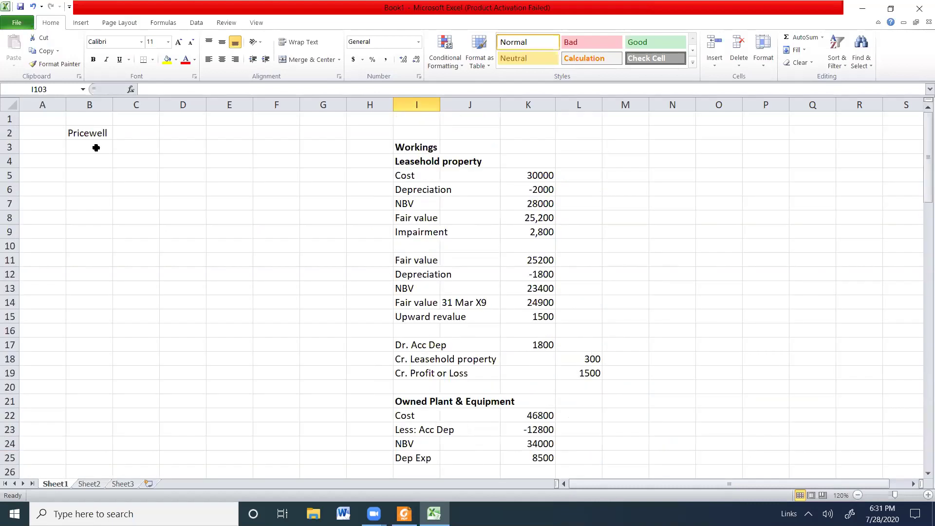
left_click(96, 148)
type("Statee")
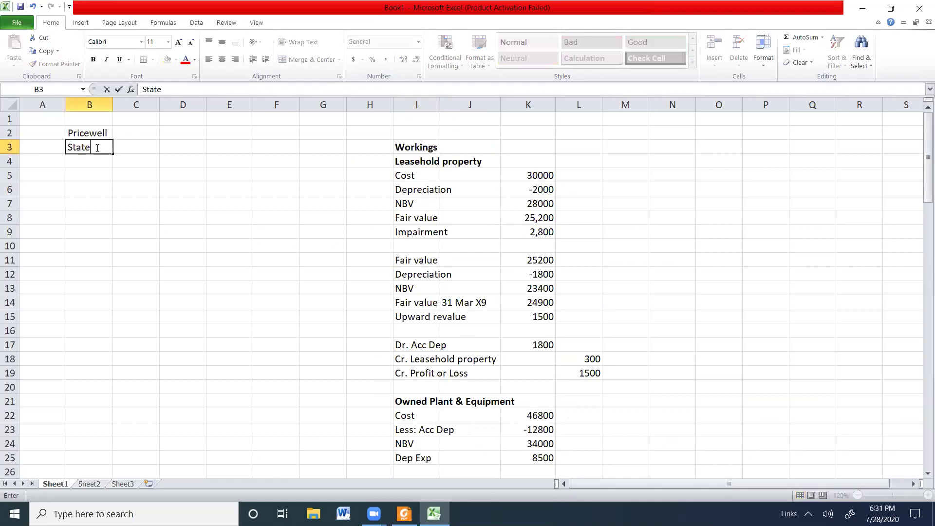
key("BackSpace")
type("ment of Pfo")
key("BackSpace")
key("BackSpace")
type("rofit of loss")
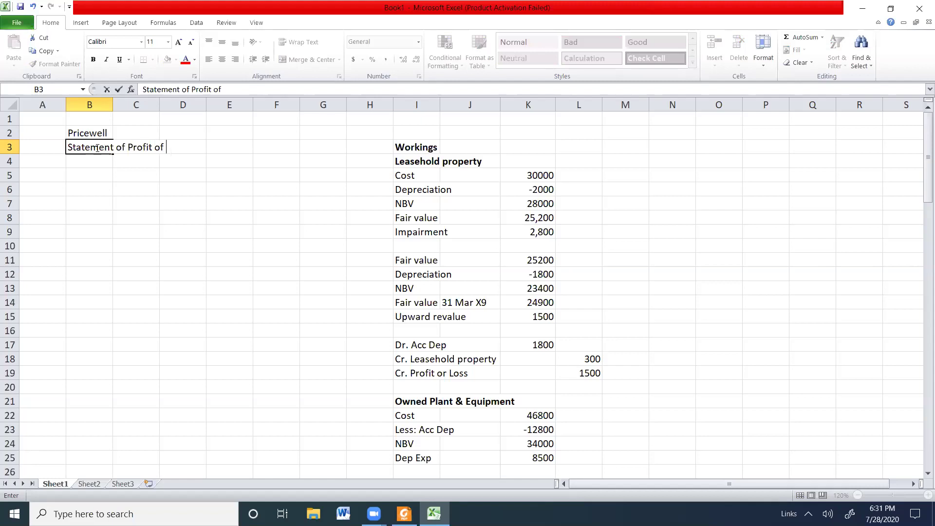
key("BackSpace")
key("BackSpace")
key("BackSpace")
key("BackSpace")
key("BackSpace")
key("BackSpace")
type("r lo")
type("ss fo")
key("BackSpace")
key("BackSpace")
type("and other co")
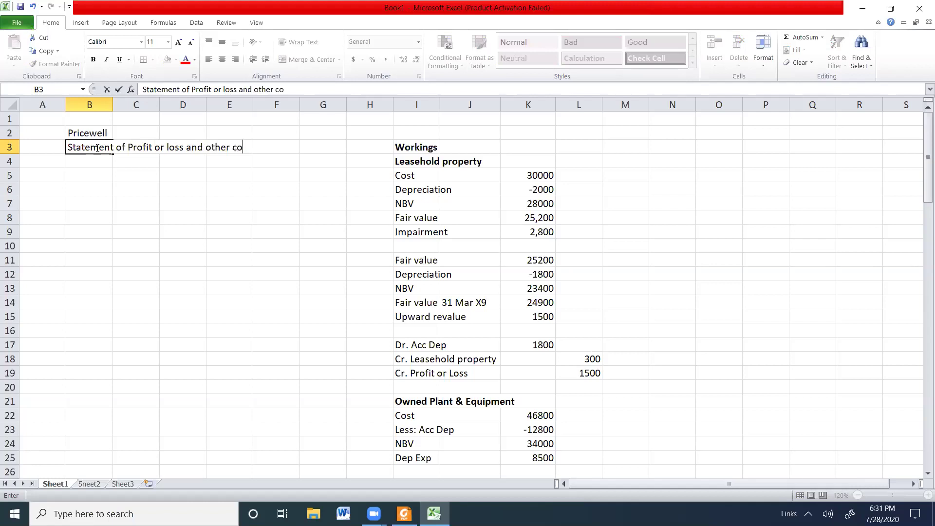
type("mprehensive income")
key("Return")
Step: Enter the period line "for the year ended 31st March 20X9" in D4
key("Right")
key("Right")
type("f")
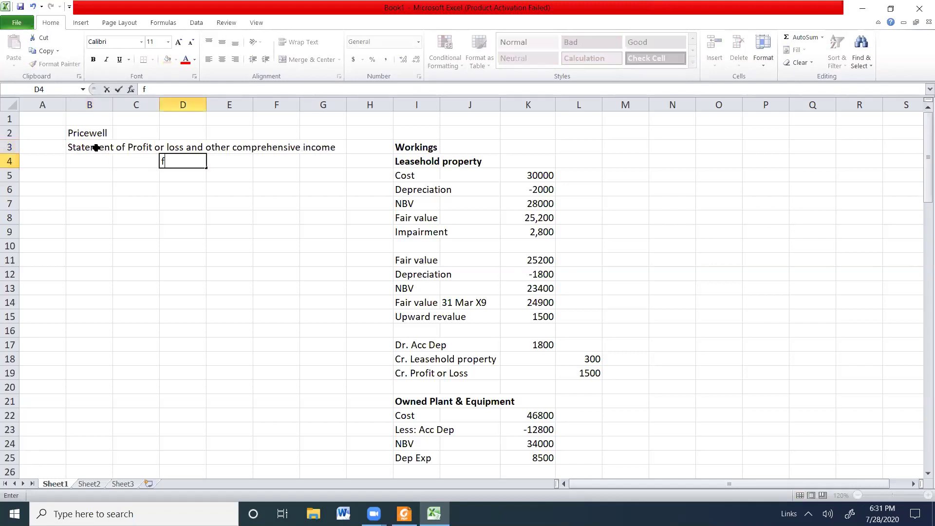
type("or the year ended")
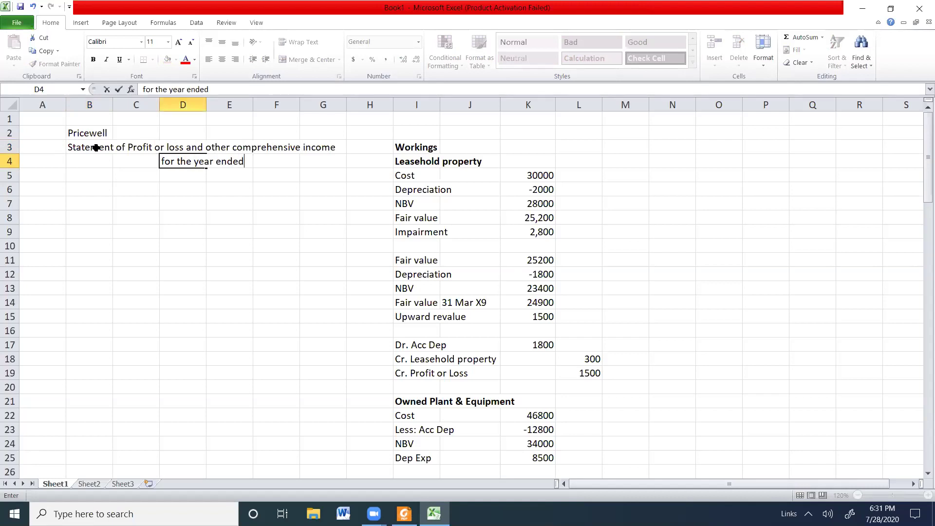
type(" 31st March 20X")
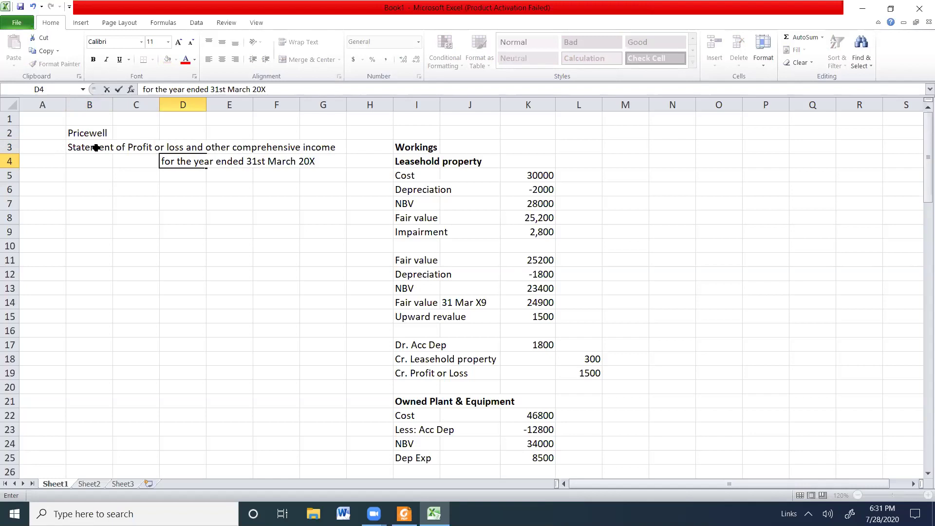
type("9")
key("Return")
Step: Enter the currency heading "$'000" in G5
key("Right")
key("Right")
key("Right")
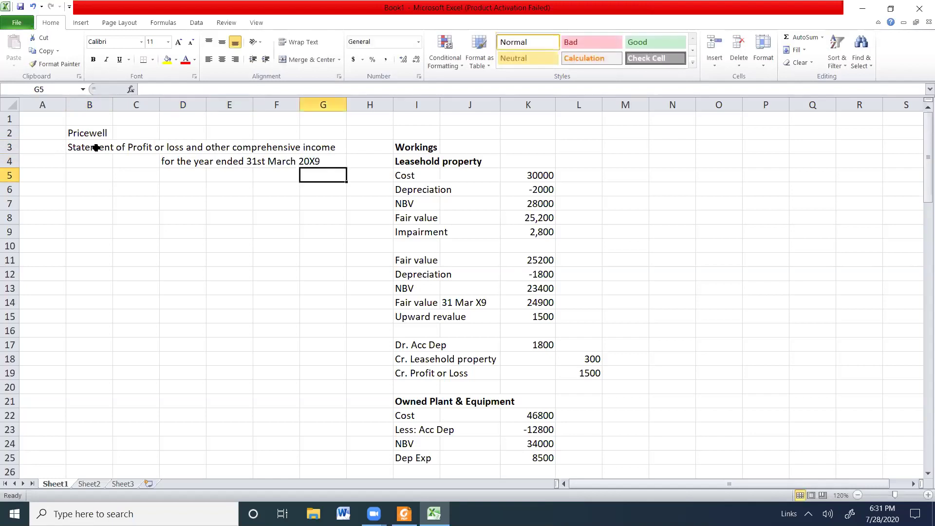
type("$")
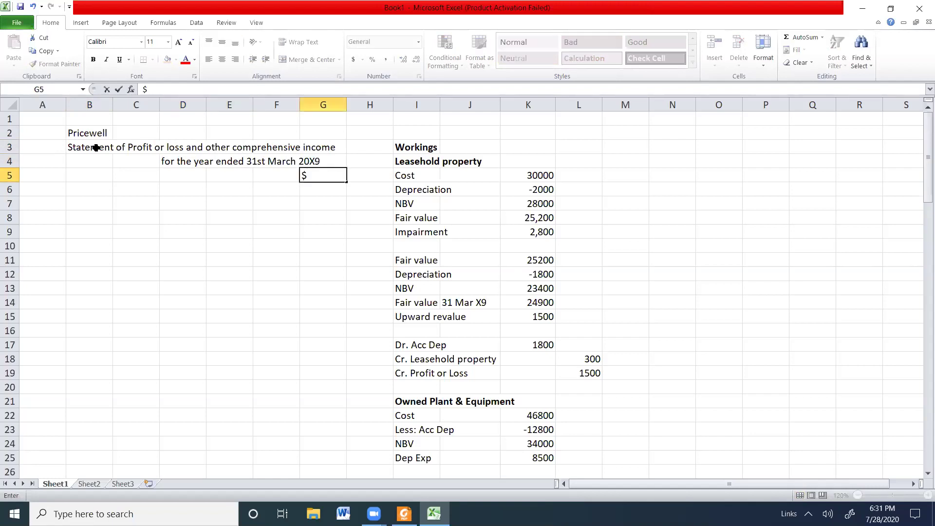
type("'000")
key("Return")
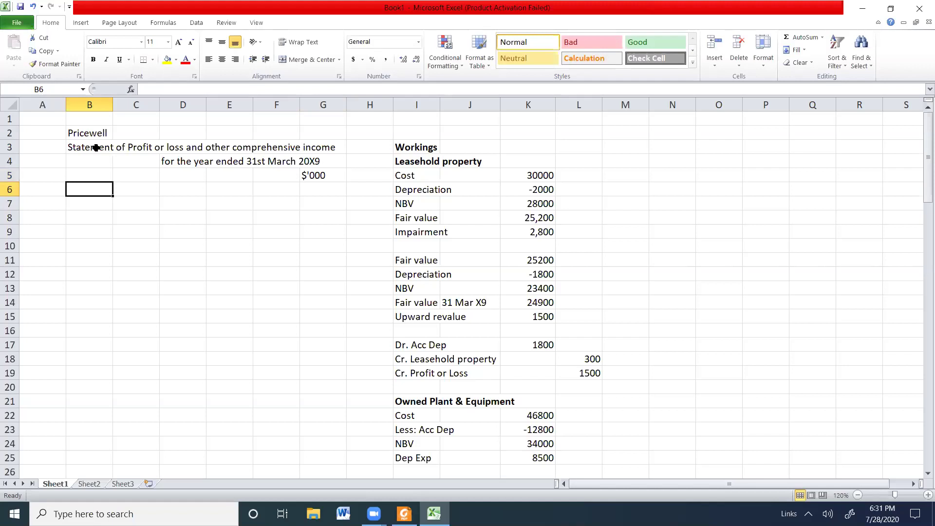
Step: Add the "Revenue" line label in B6 and select G6 for its amount
type("Revenue")
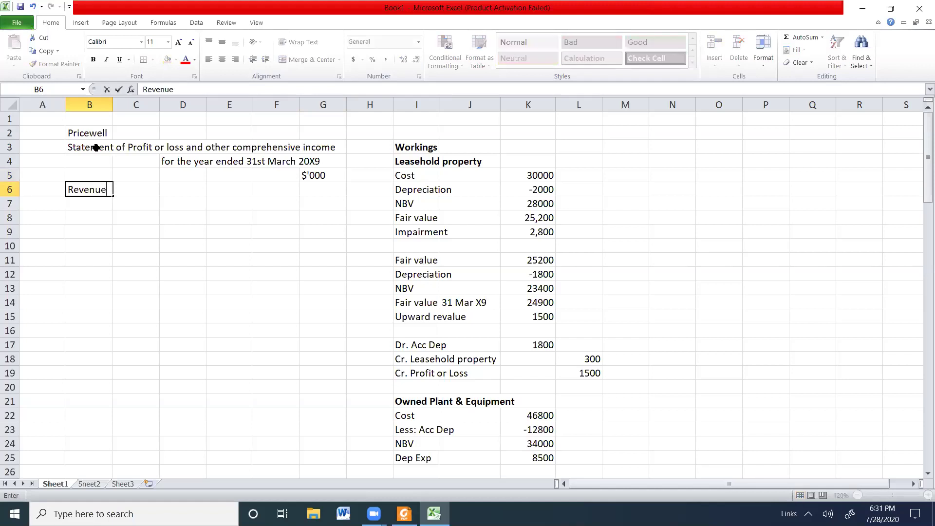
key("Right")
key("Right")
key("Right")
key("Right")
key("Right")
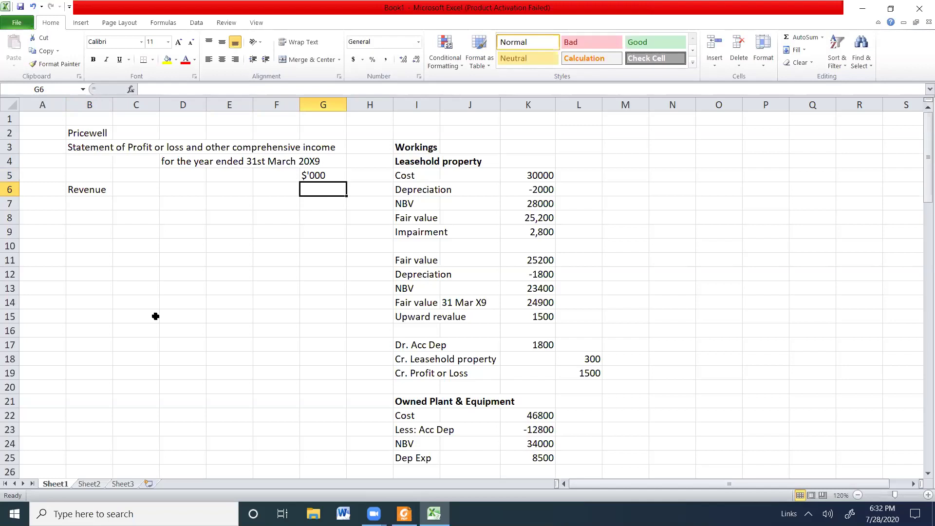
Step: Look up Pricewell's revenue in the exam kit's trial balance and enter =310000 as the Revenue amount in G6
key("alt")
left_click(374, 514)
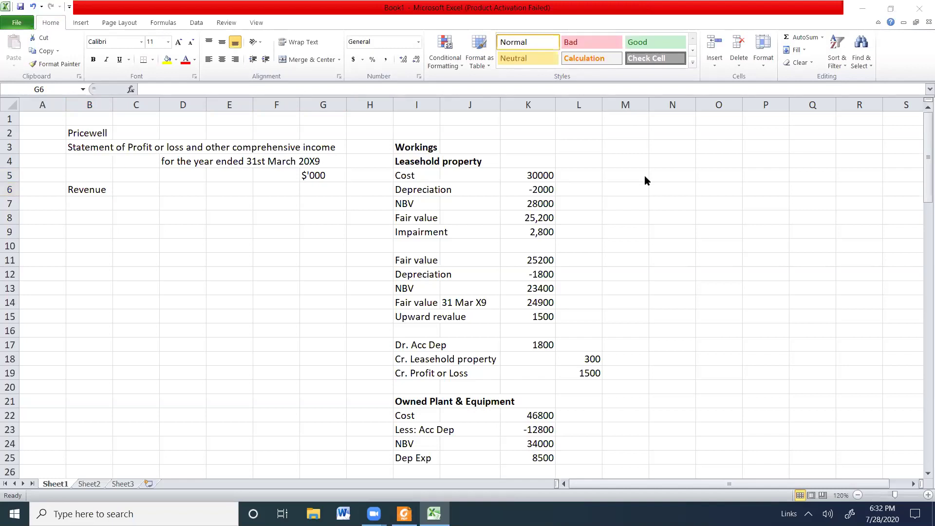
left_click(324, 190)
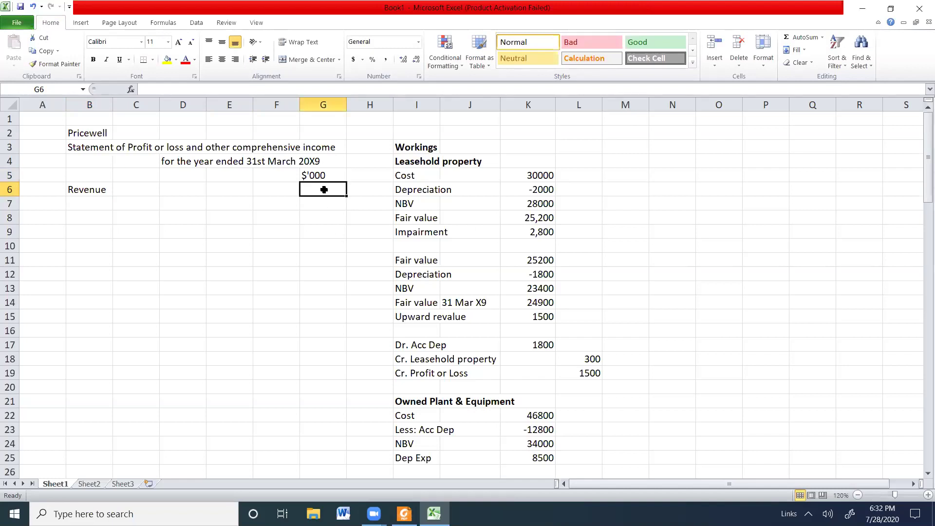
type("=")
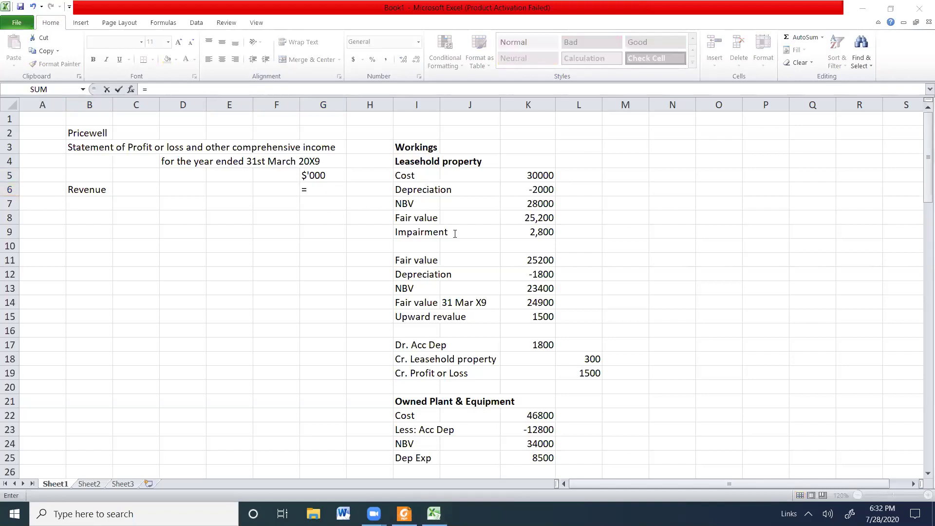
key("alt+Tab")
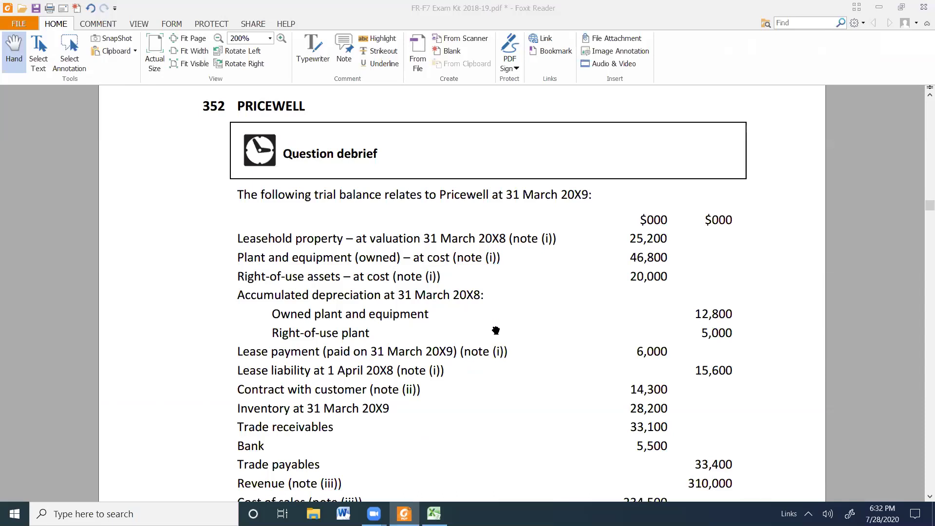
scroll(497, 319, "down", 3)
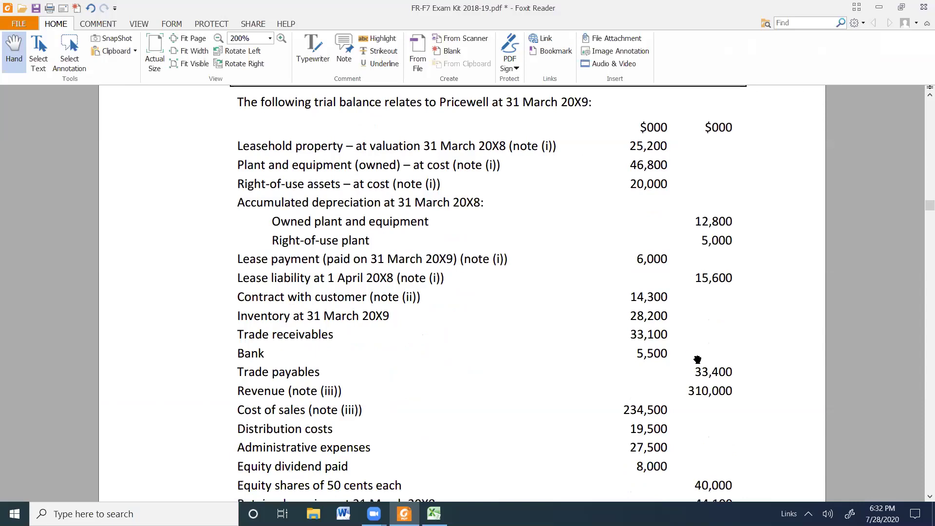
scroll(698, 358, "down", 1)
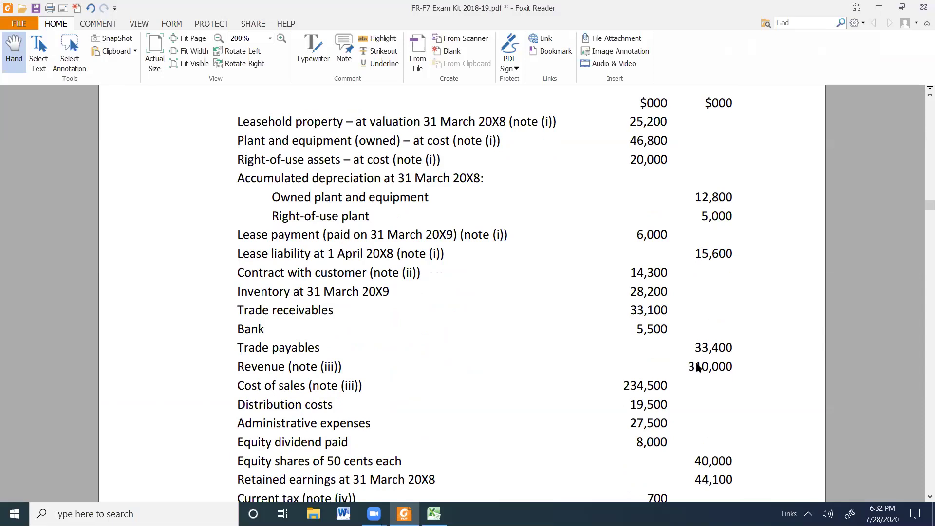
key("alt+Tab")
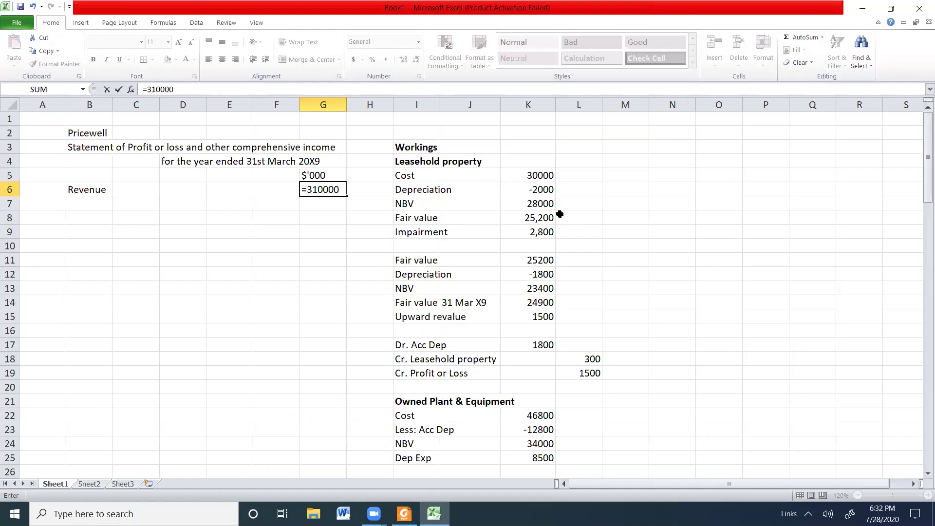
left_click_drag(563, 212, 536, 218)
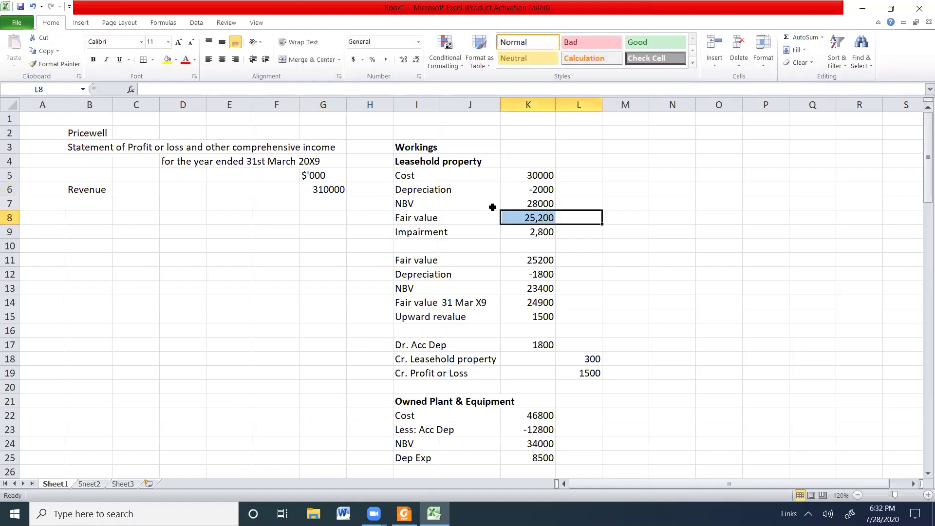
Step: Go through the workings down to the contract's This year revenue figure in M72
left_click(509, 203)
key("Down")
key("Down")
key("Down")
key("Down")
key("Down")
key("Down")
key("Down")
key("Down")
key("Down")
key("Down")
key("Down")
key("Down")
key("Down")
key("Down")
key("Down")
key("Down")
key("Down")
key("Down")
key("Down")
key("Down")
key("Down")
key("Down")
key("Down")
key("Down")
key("Down")
key("Down")
key("Down")
key("Down")
key("Down")
key("Down")
key("Down")
key("Down")
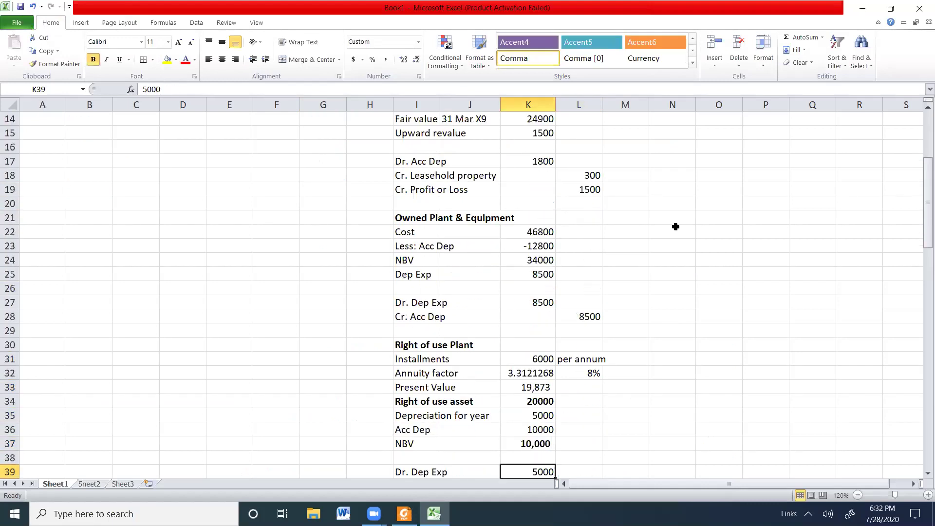
key("Down")
key("Down")
key("Down")
key("Down")
key("Down")
key("Down")
key("Down")
key("Down")
key("Down")
key("Down")
key("Down")
key("Down")
key("Down")
key("Down")
key("Down")
key("Down")
key("Down")
key("Down")
key("Down")
key("Down")
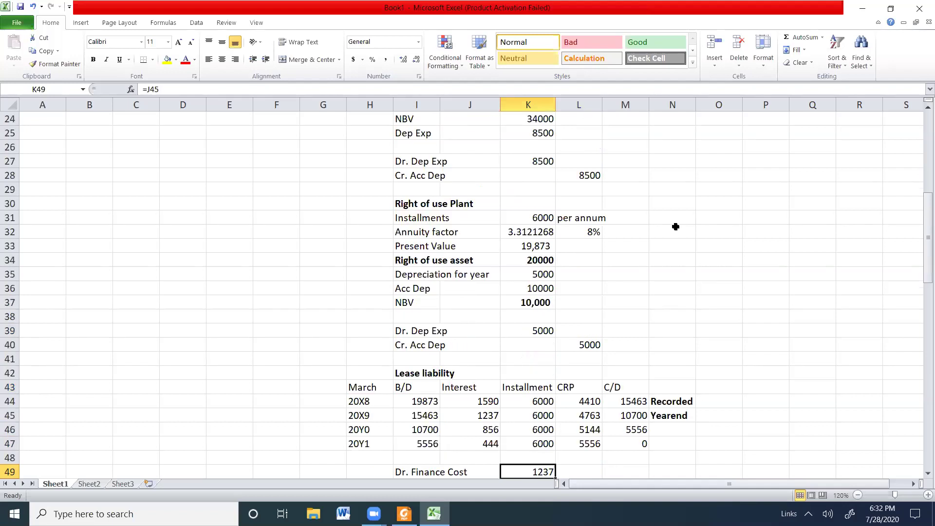
scroll(676, 227, "down", 1)
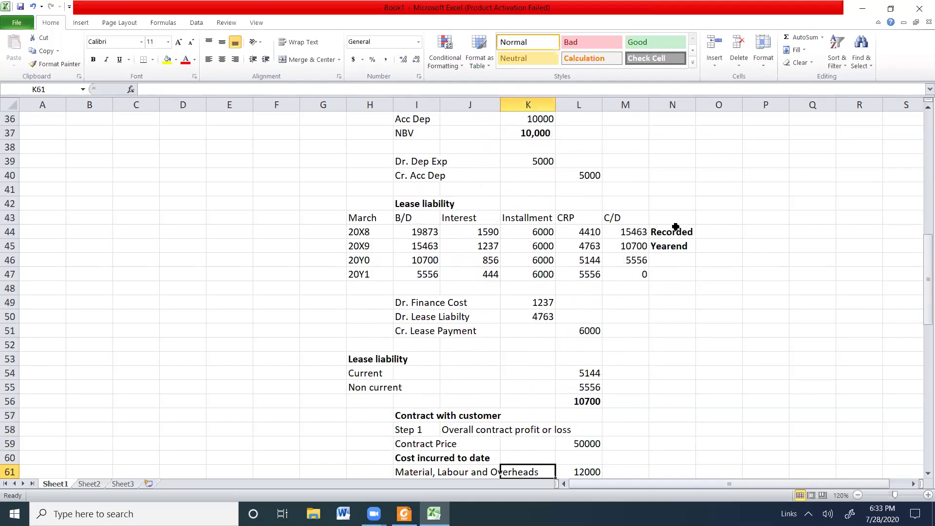
key("Down")
key("Down")
key("Down")
key("Down")
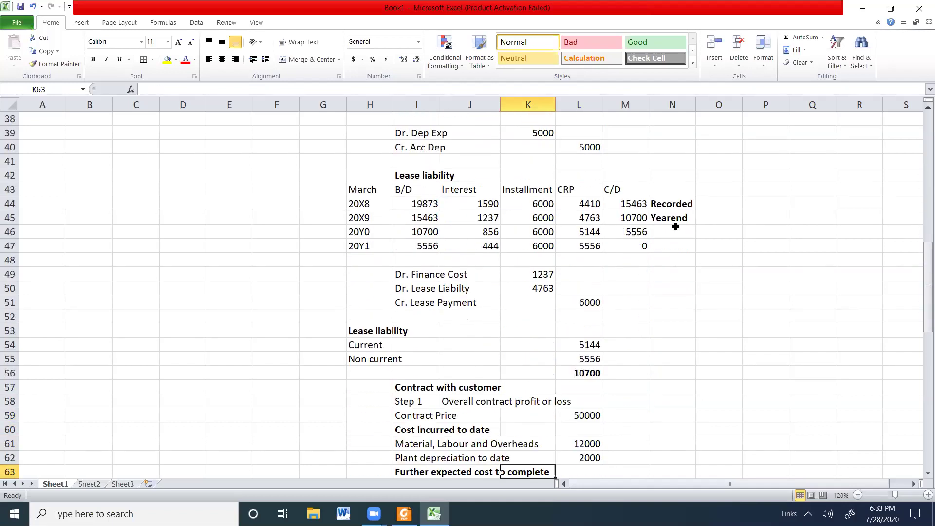
key("Down")
key("Down")
key("Down")
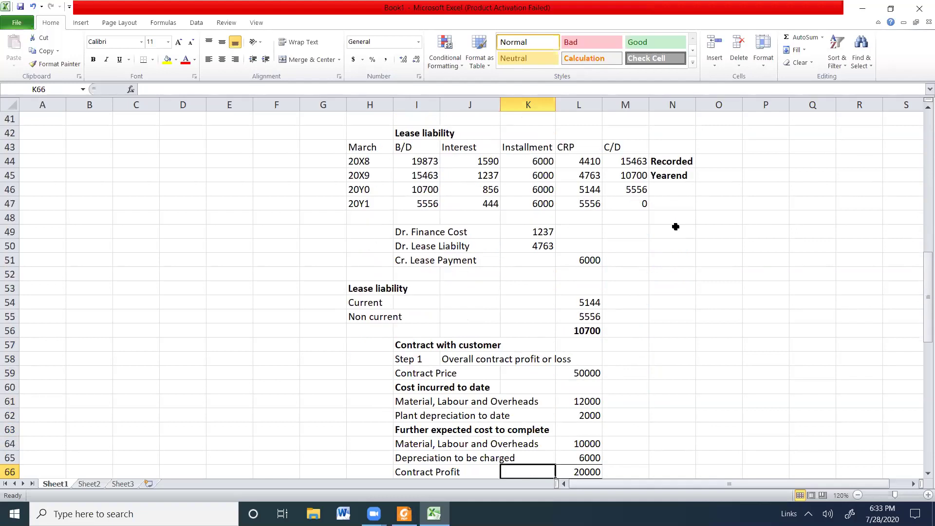
key("Down")
key("Down")
key("Down")
key("Down")
key("Right")
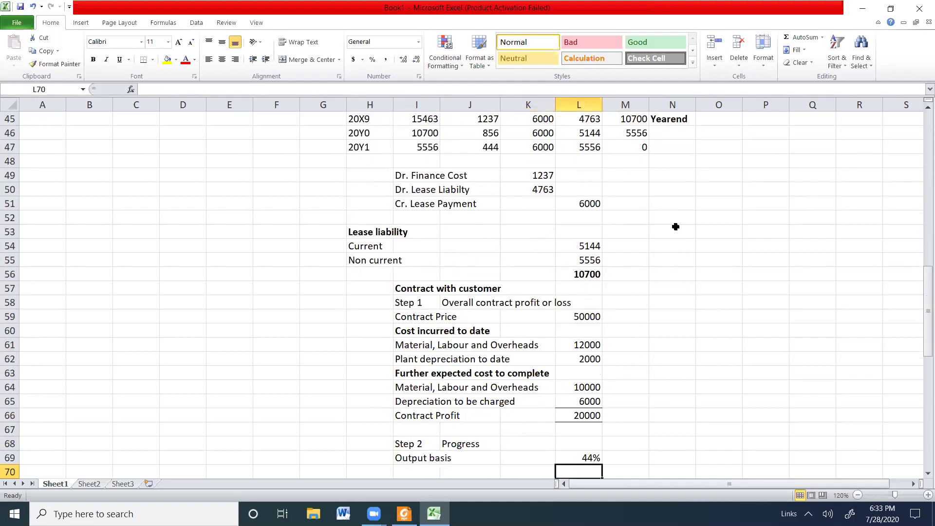
key("Down")
key("Right")
key("Right")
key("Down")
key("Left")
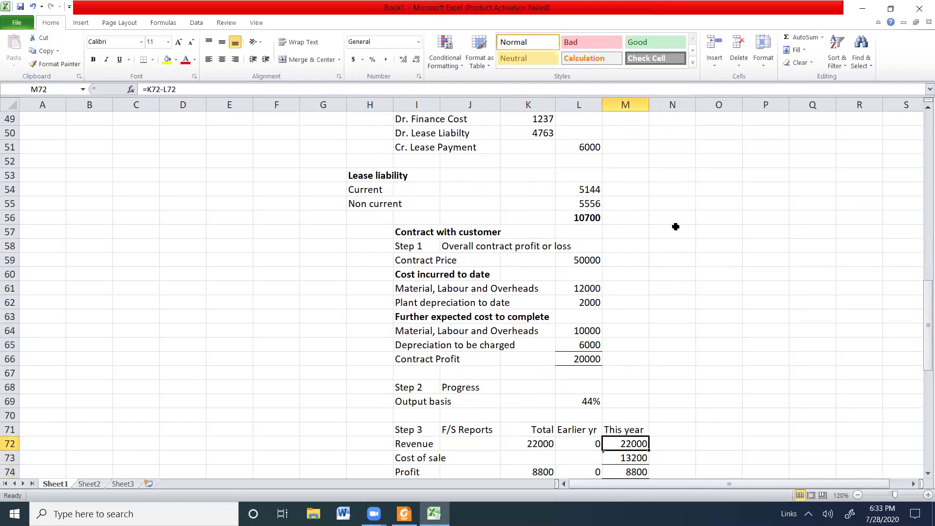
Step: Format the This year revenue, cost of sale and profit figures in M72:M74 with thousands separators and no decimals
left_click(385, 59)
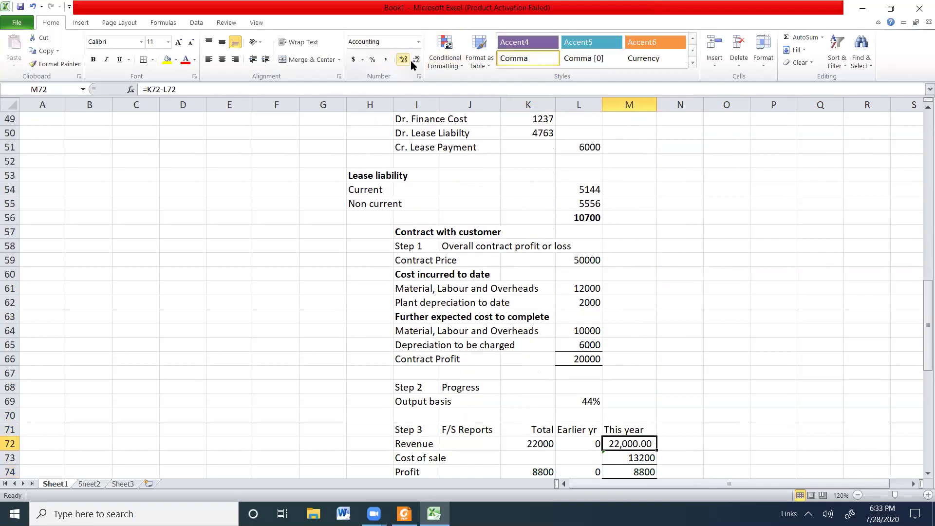
left_click(415, 59)
left_click(415, 59)
left_click_drag(625, 457, 625, 469)
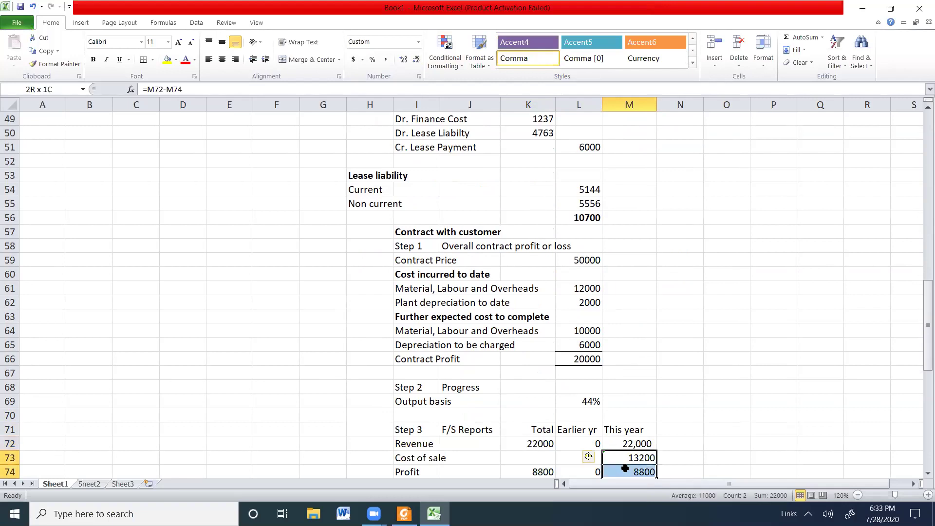
left_click(385, 58)
left_click(415, 59)
left_click(415, 59)
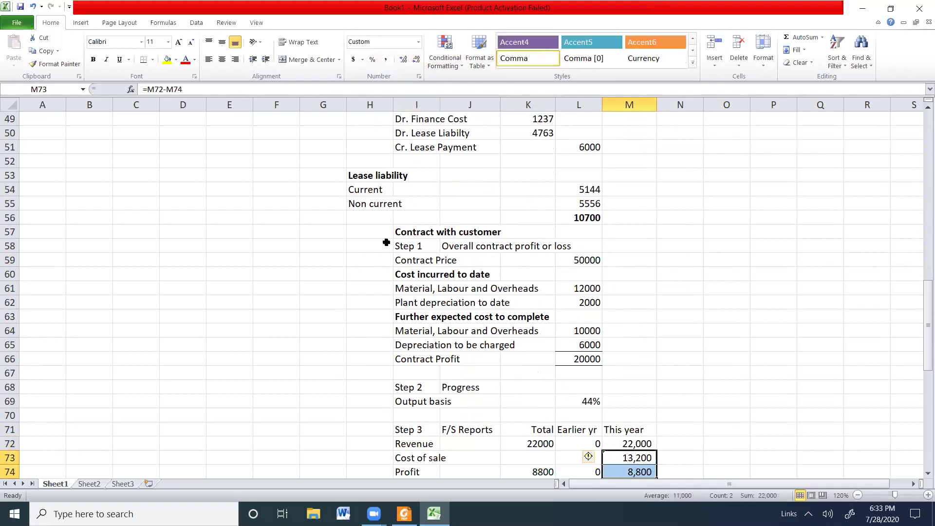
Step: Add the contract revenue for this year to the Revenue amount in G6 with the formula =310000+M72
left_click(634, 443)
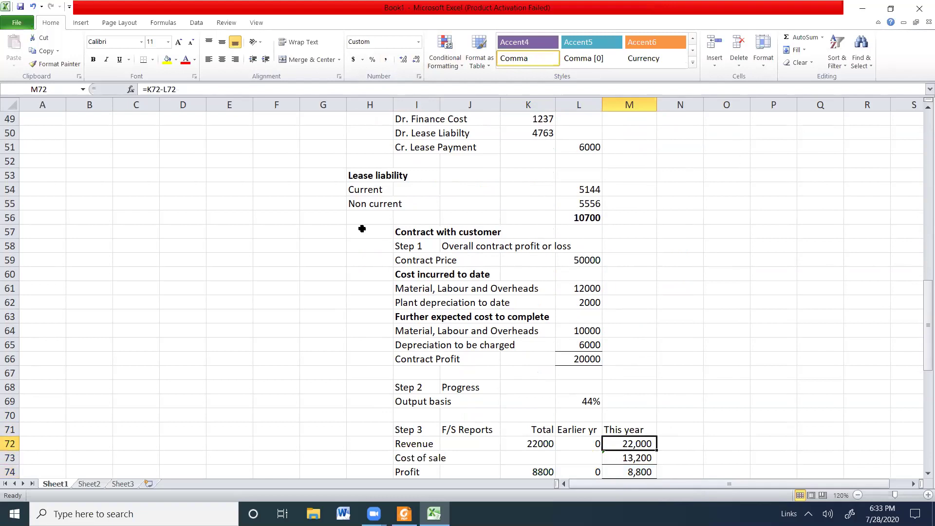
left_click(324, 193)
key("Up")
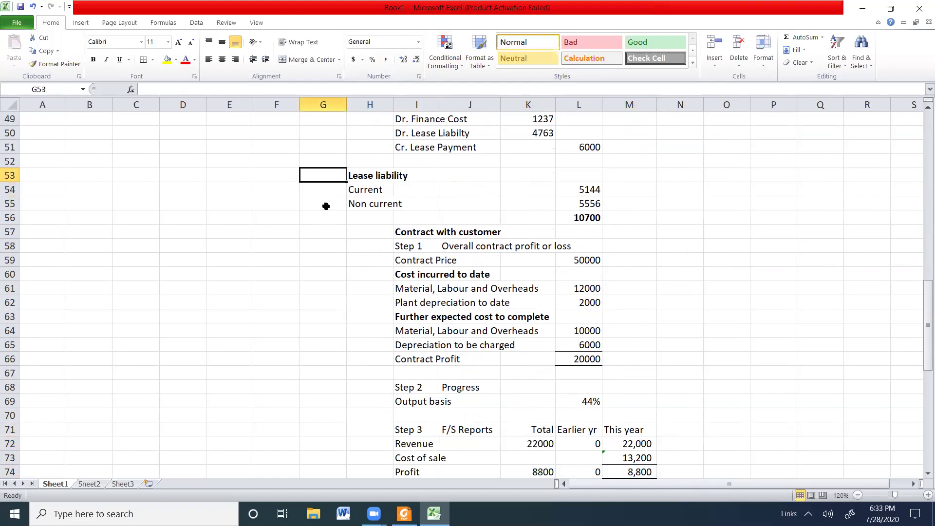
key("Up")
key("Up")
key("Up")
key("Up")
key("Up")
key("Up")
key("Up")
key("Up")
key("Up")
key("Up")
key("Up")
key("Up")
key("Up")
key("Up")
key("Up")
key("Up")
key("Up")
key("Up")
key("Up")
key("Up")
key("Up")
key("Up")
key("Up")
key("Up")
key("Up")
key("Up")
key("Up")
key("Up")
key("Up")
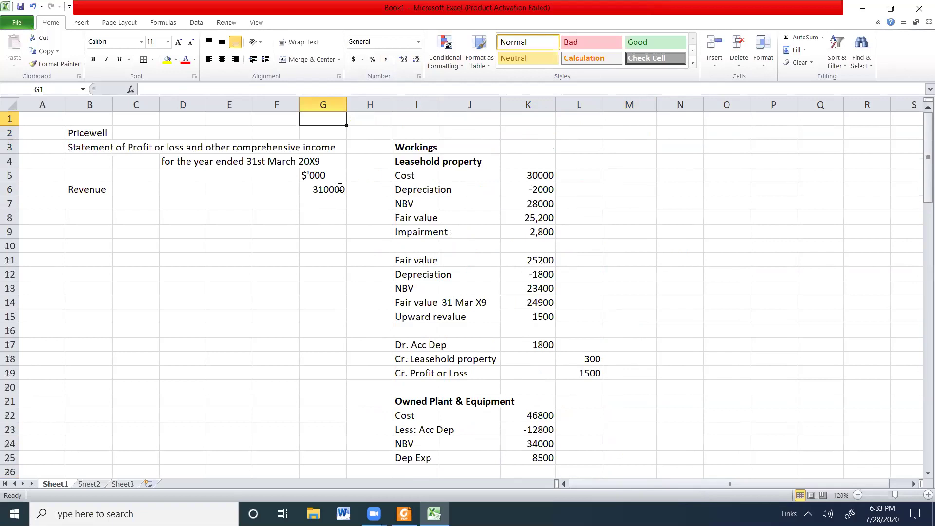
left_click(340, 188)
double_click(340, 188)
type("+M72")
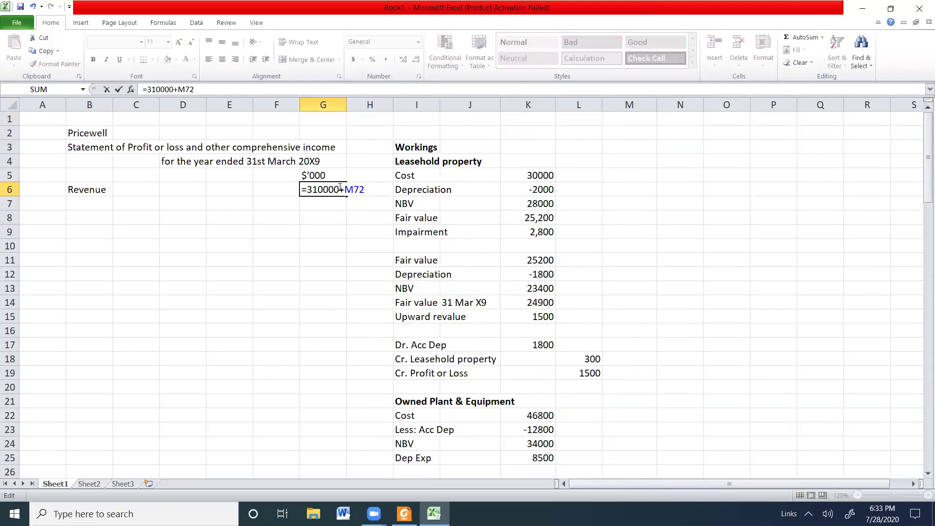
key("ctrl+Return")
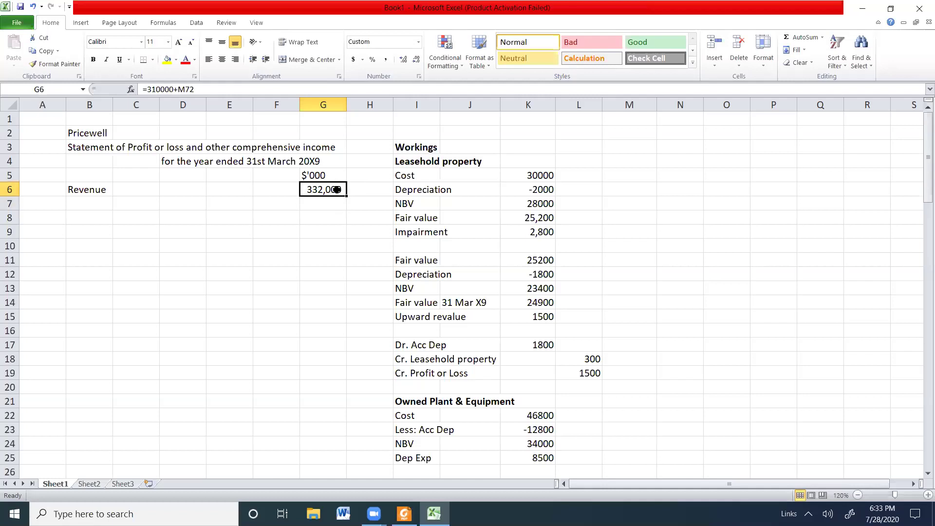
Step: Remove the M72 reference from the Revenue formula in G6 and pick the contract revenue cell again
double_click(337, 189)
left_click_drag(345, 189, 369, 189)
key("BackSpace")
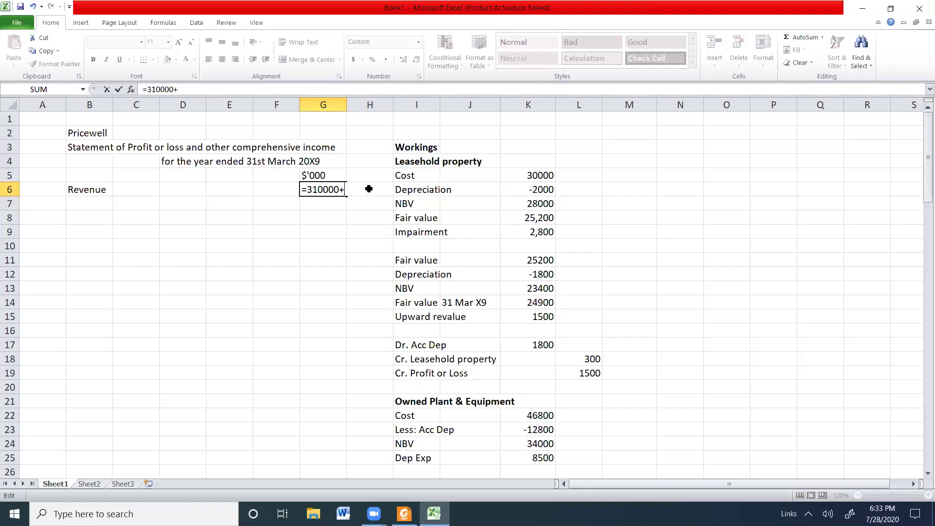
left_click(926, 197)
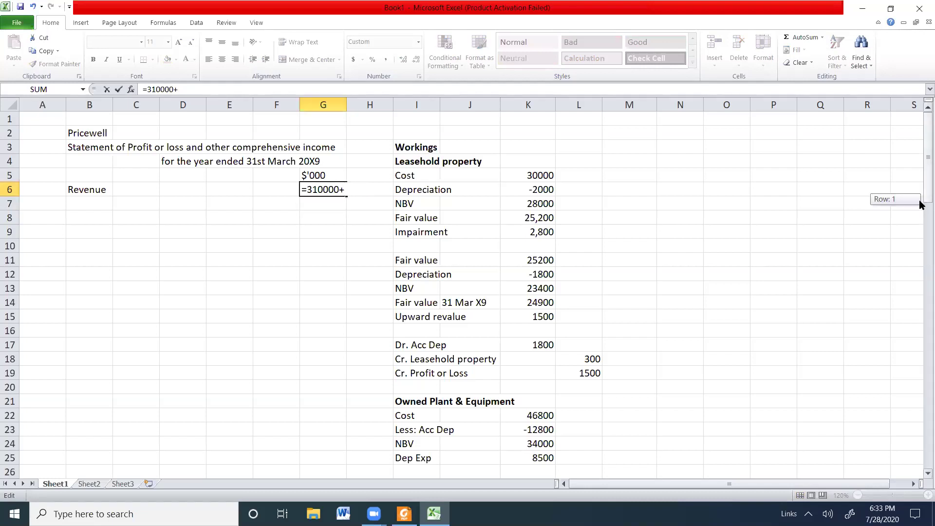
left_click_drag(919, 201, 920, 419)
scroll(609, 442, "down", 1)
left_click(622, 415)
key("Escape")
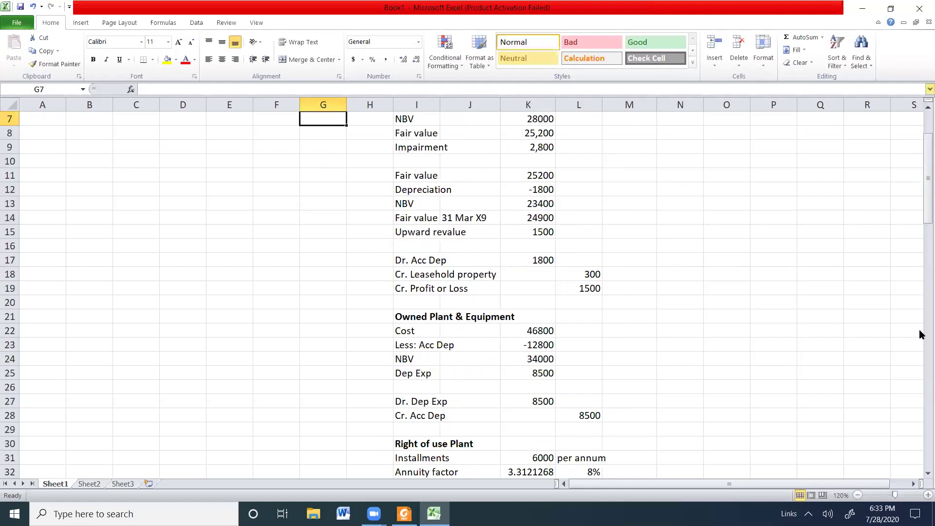
left_click_drag(921, 140, 921, 99)
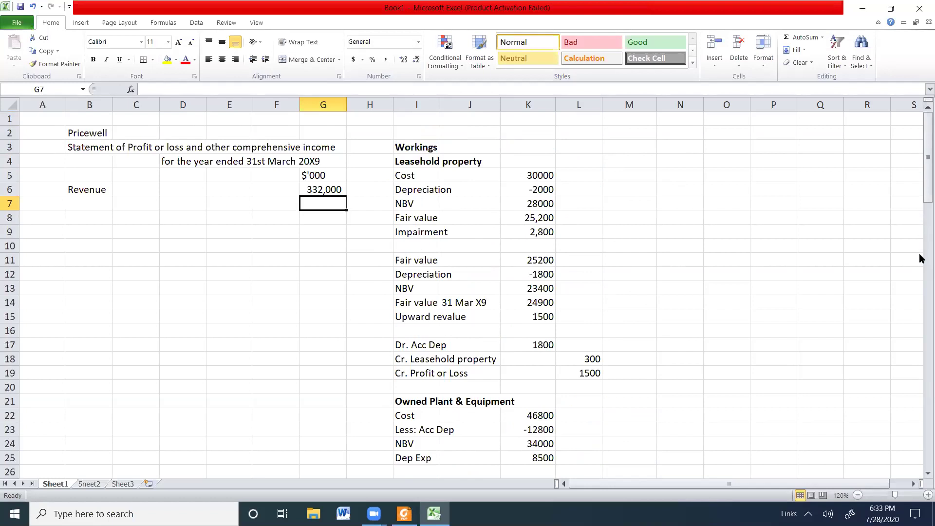
Step: Deduct the Agent Sales revenue adjustment in K92 from the Revenue formula in G6, making it =310000+M72-K92
left_click_drag(919, 301, 919, 483)
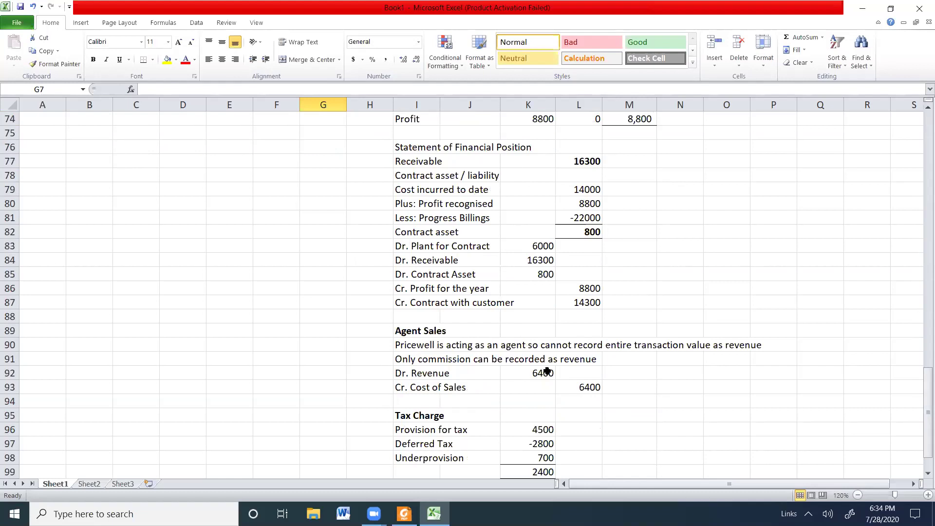
left_click_drag(920, 161, 919, 127)
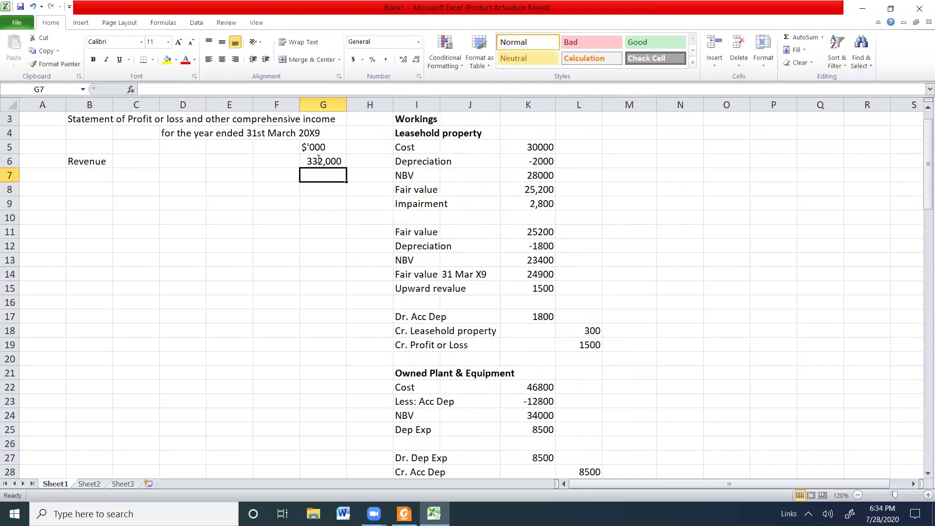
double_click(318, 160)
left_click(365, 161)
type("+")
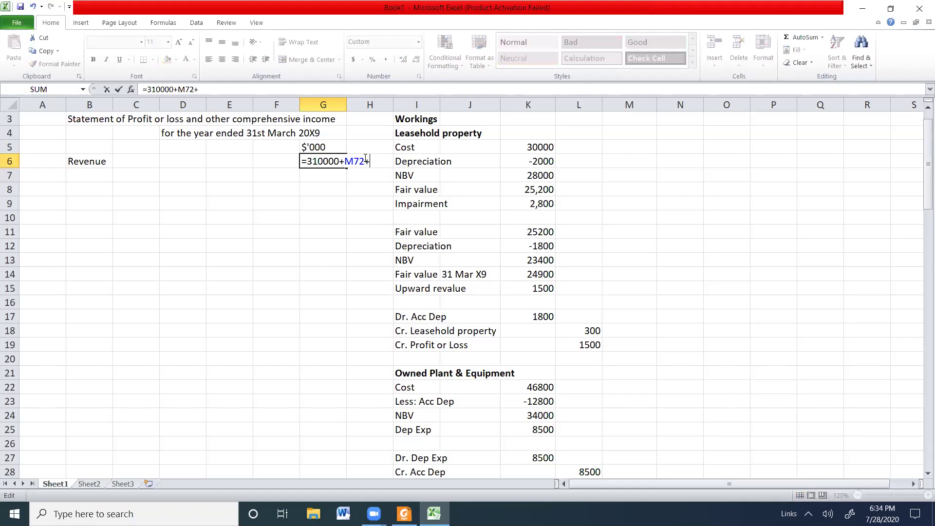
left_click_drag(919, 187, 528, 376)
scroll(529, 377, "down", 3)
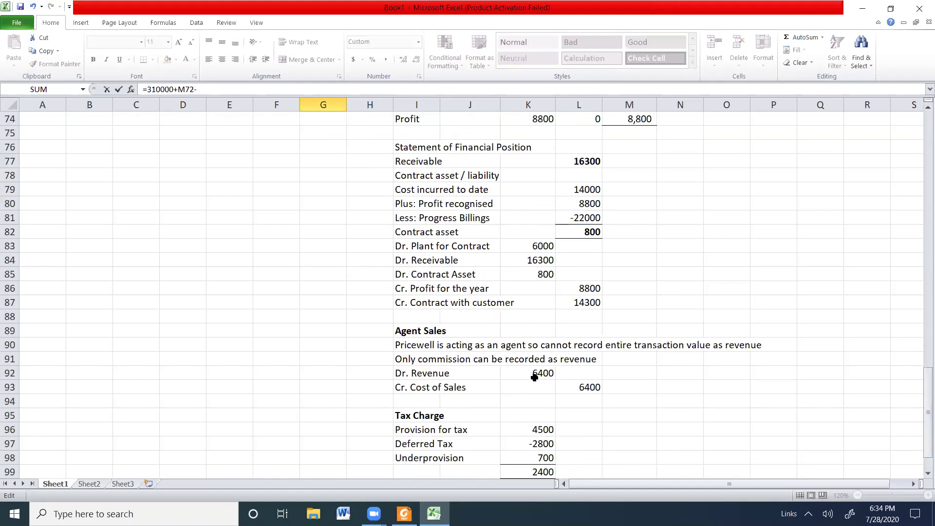
left_click(543, 373)
key("Escape")
left_click_drag(923, 203, 923, 173)
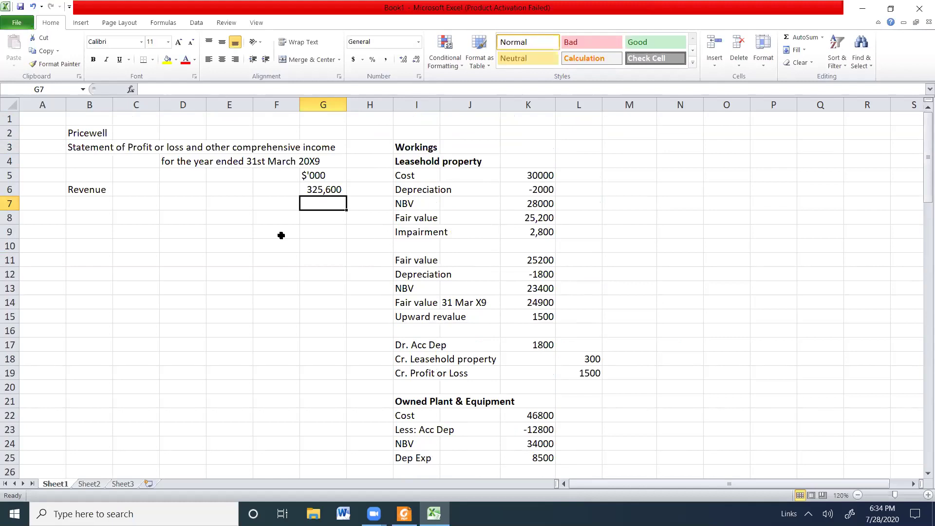
Step: Add a "Cost of Sales" line in B7 below Revenue and note "Working" beside it in D7
left_click(78, 202)
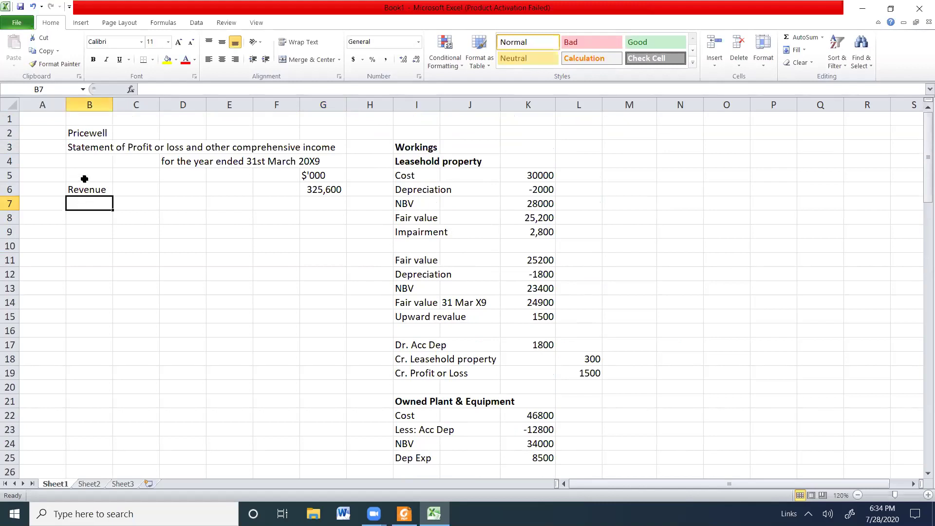
type("Cost of Sales")
key("Tab")
key("Tab")
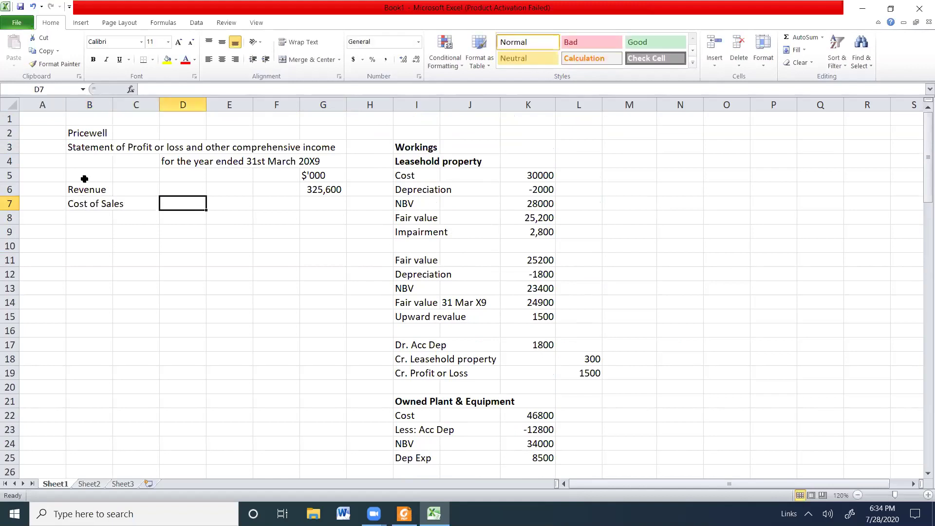
type("W")
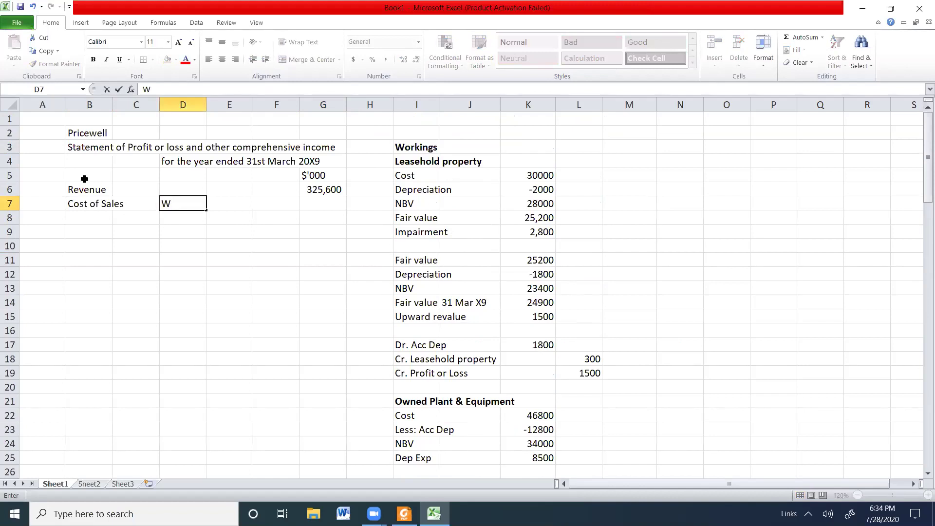
type("orkiing")
key("BackSpace")
key("BackSpace")
key("BackSpace")
type("ng")
key("Return")
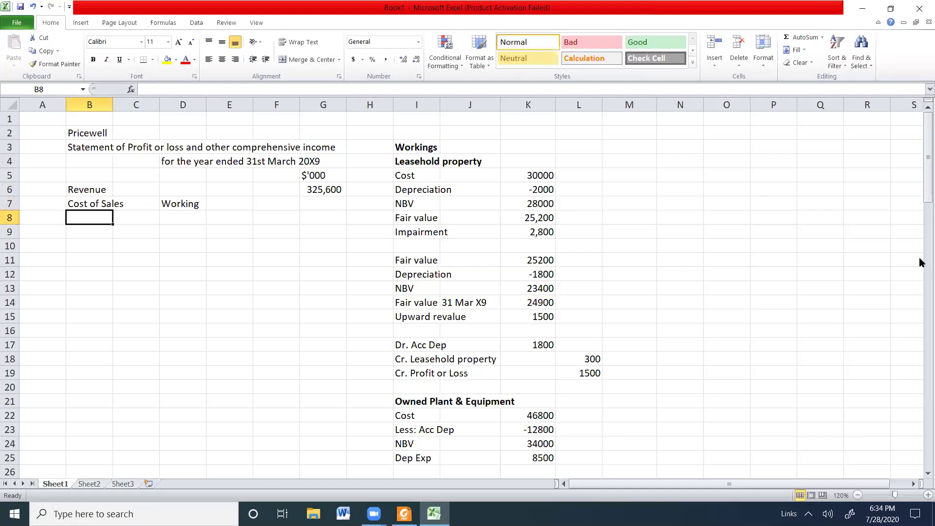
Step: Start a working below Tax Charge with the bold heading "Cost of sales" in I105 and the label "as per question" in I106
left_click_drag(920, 195, 921, 478)
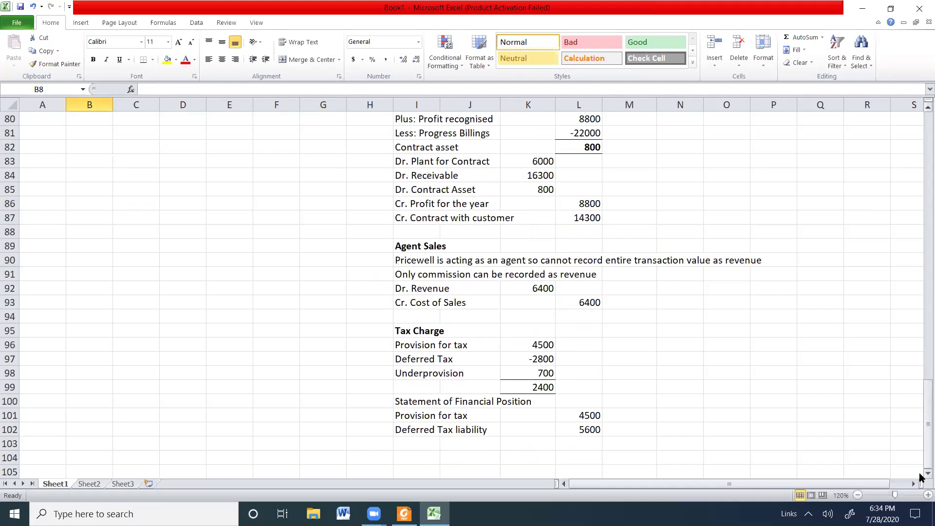
scroll(521, 368, "down", 2)
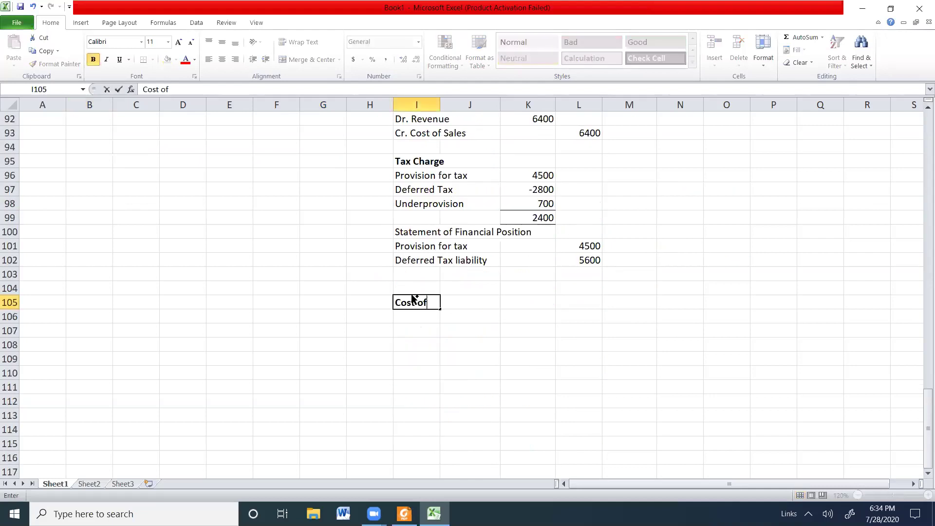
type("sales")
key("Return")
type("as per question")
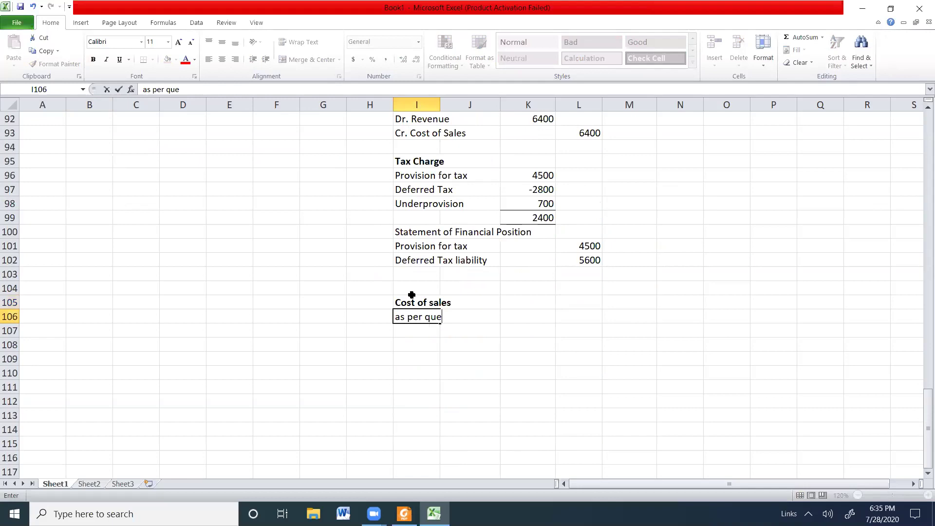
key("Tab")
Step: Look up the cost of sales in the exam kit PDF's trial balance in Foxit Reader and enter 234500 in L106 in Excel
key("Tab")
key("Tab")
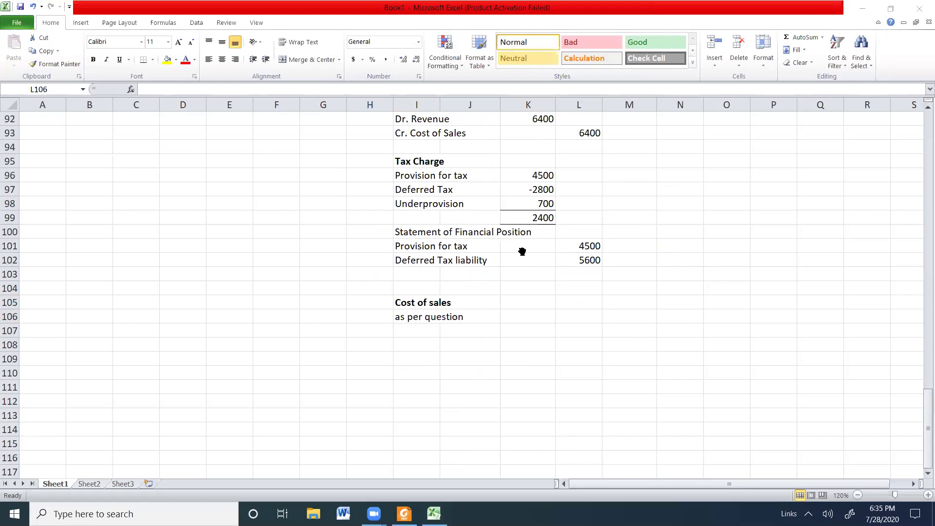
key("alt+Tab")
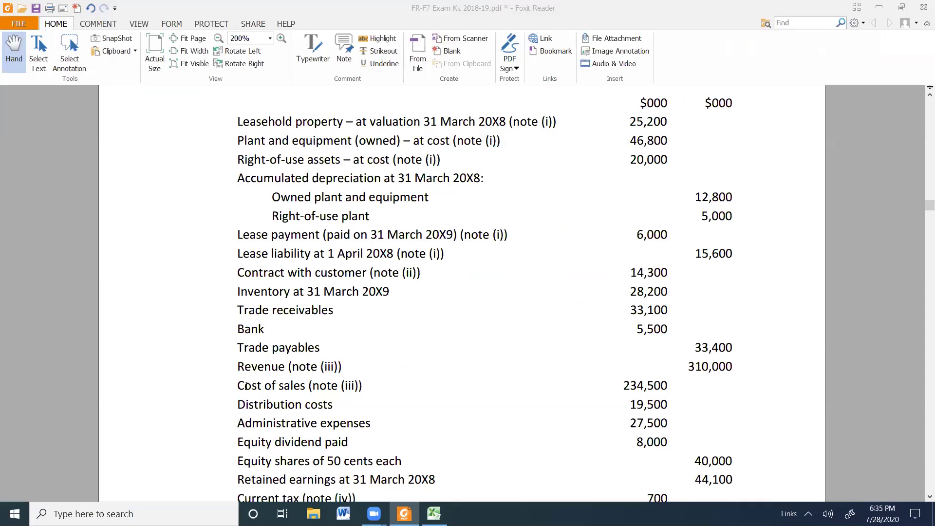
triple_click(490, 393)
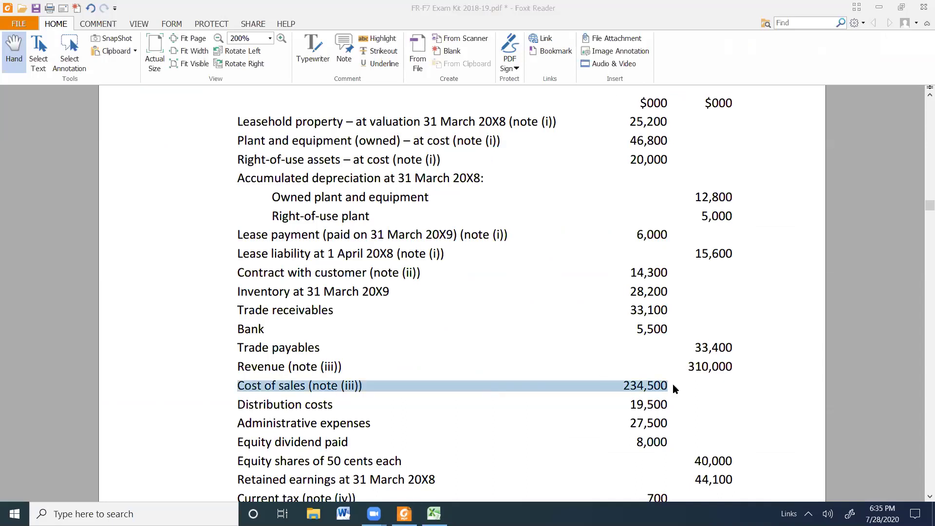
key("alt+Tab")
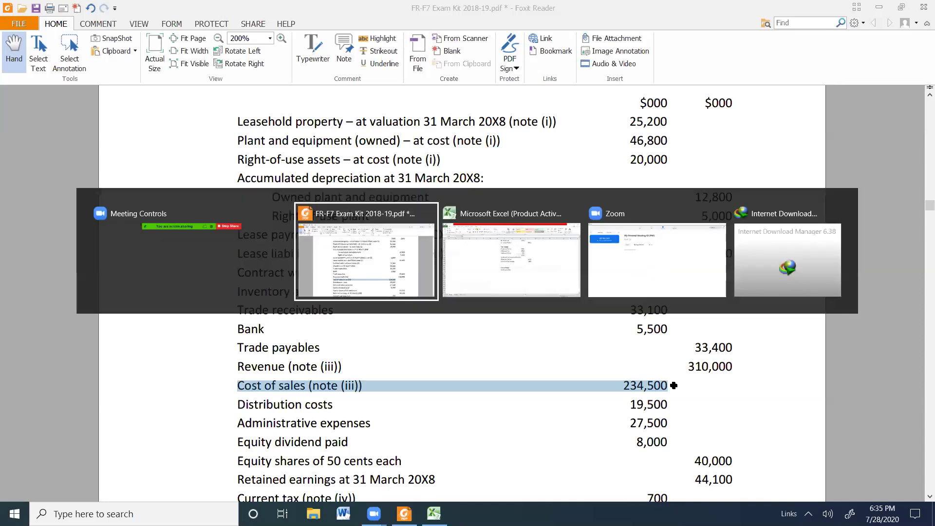
key("alt+Tab")
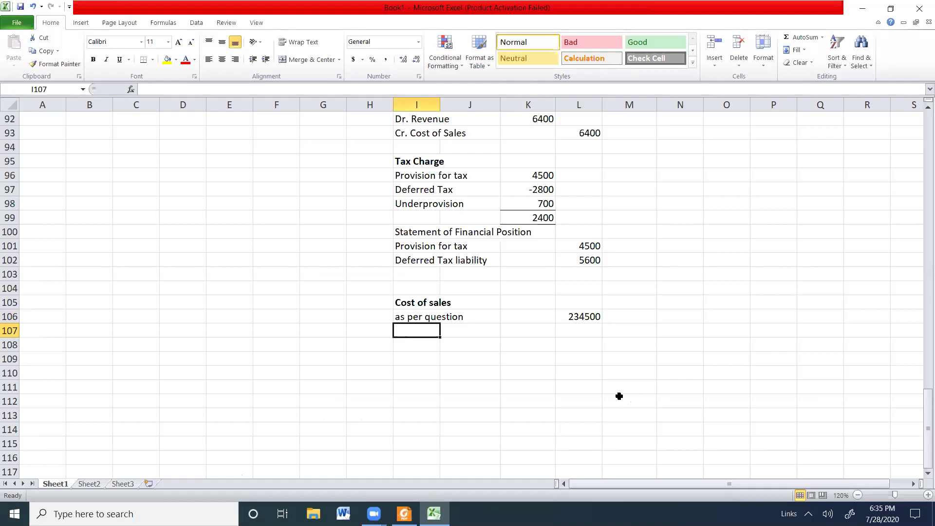
Step: Enter the heading "Depreciation expenses:" in cell I107, below the "as per question" line of the cost of sales working
type("Depreciation expe")
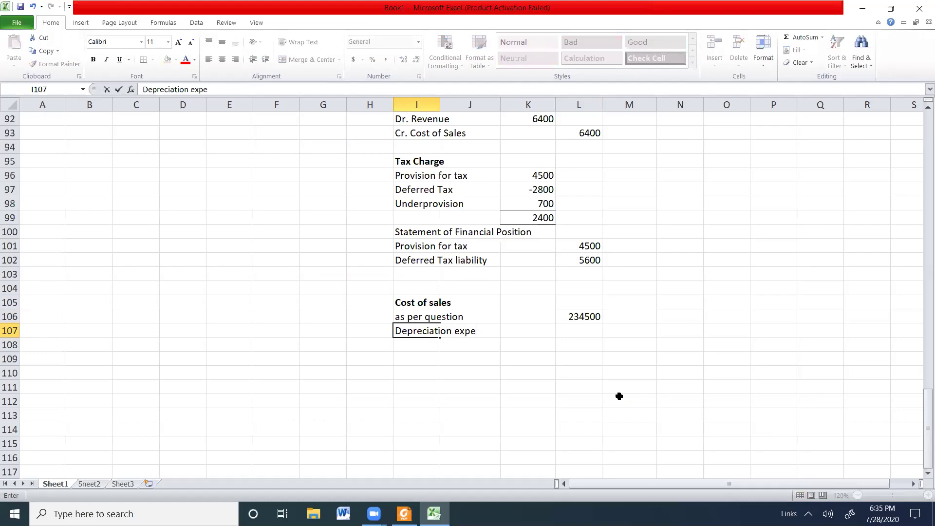
type("nses:")
key("Return")
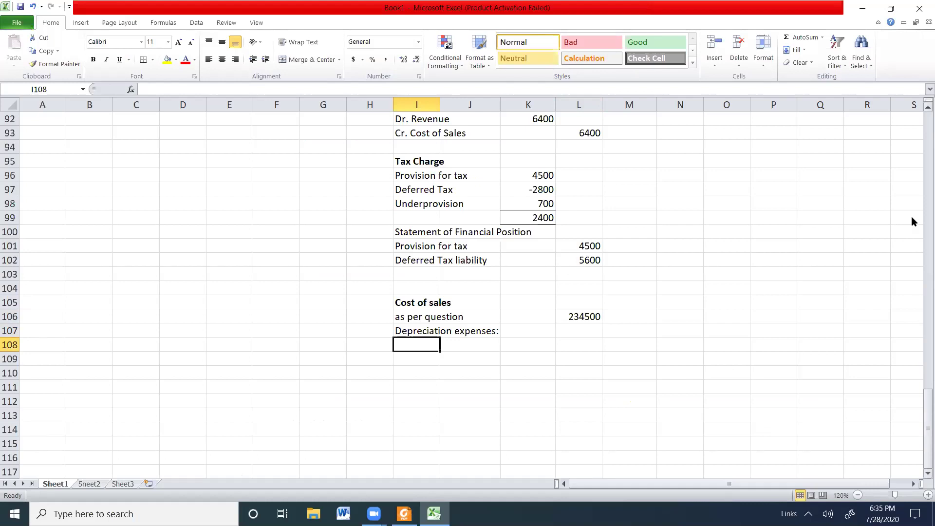
Step: Fill the label in I108 with a reference to the Leasehold property heading in I4
scroll(917, 156, "up", 7)
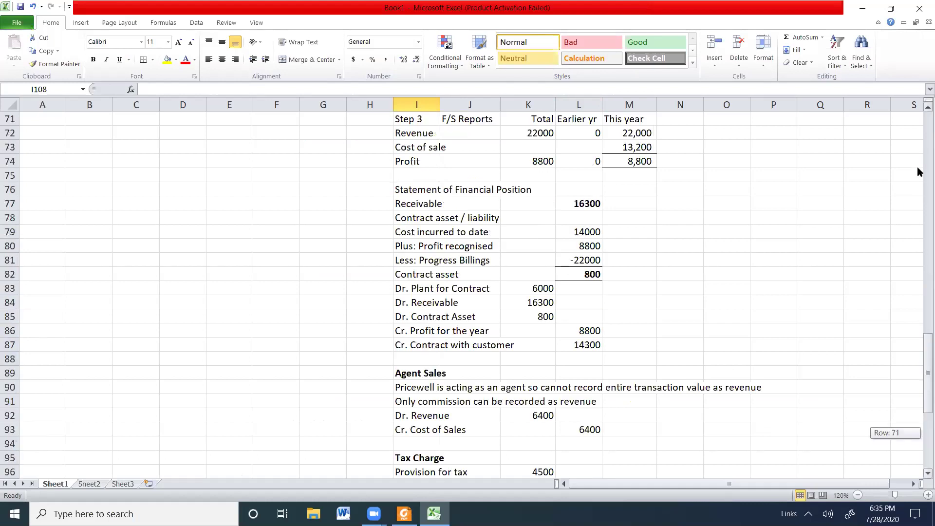
scroll(920, 384, "up", 20)
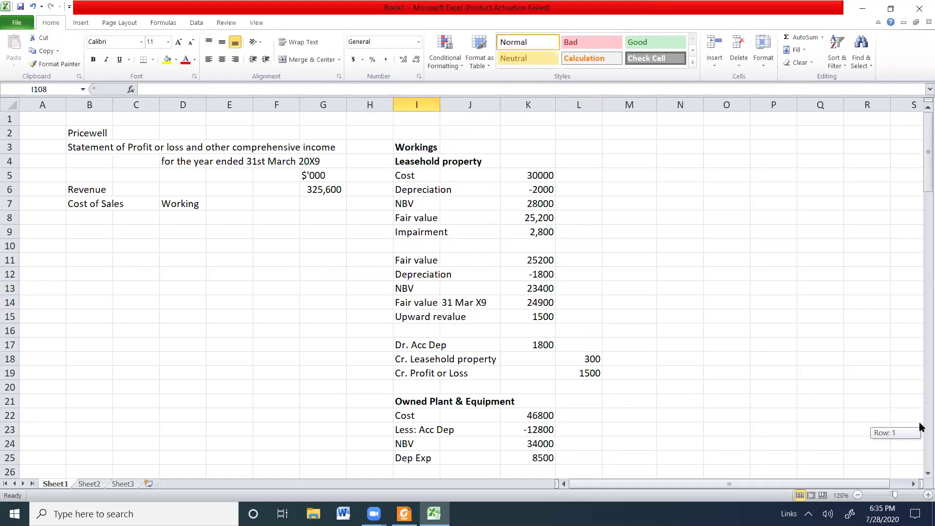
scroll(921, 427, "down", 20)
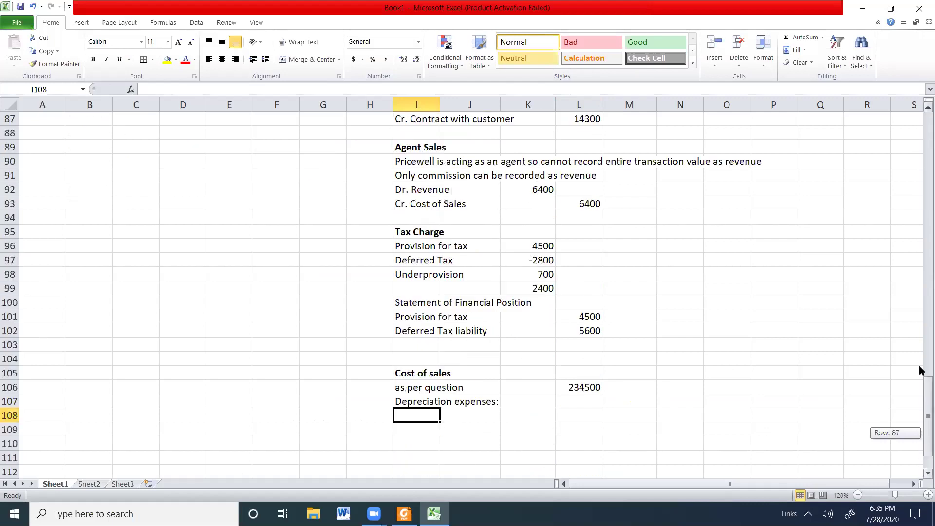
type("=")
scroll(405, 175, "up", 8)
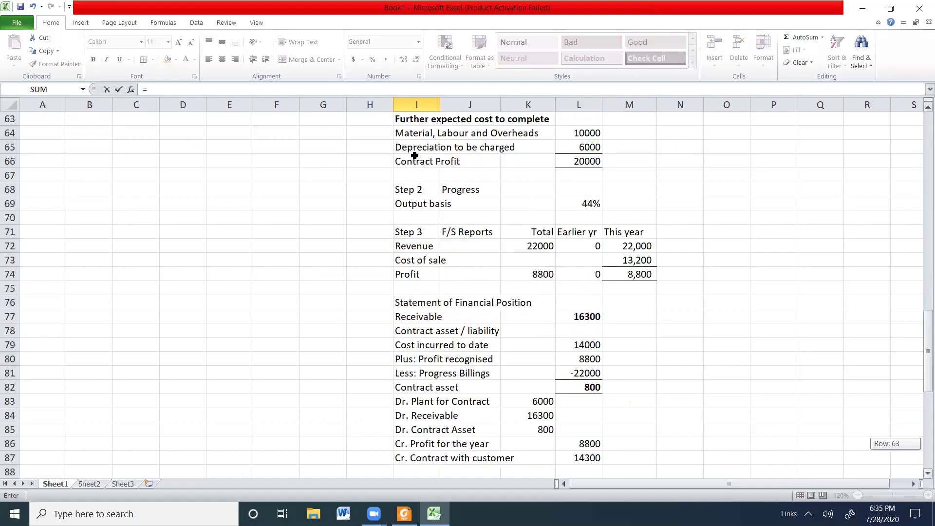
scroll(413, 160, "up", 20)
left_click(414, 159)
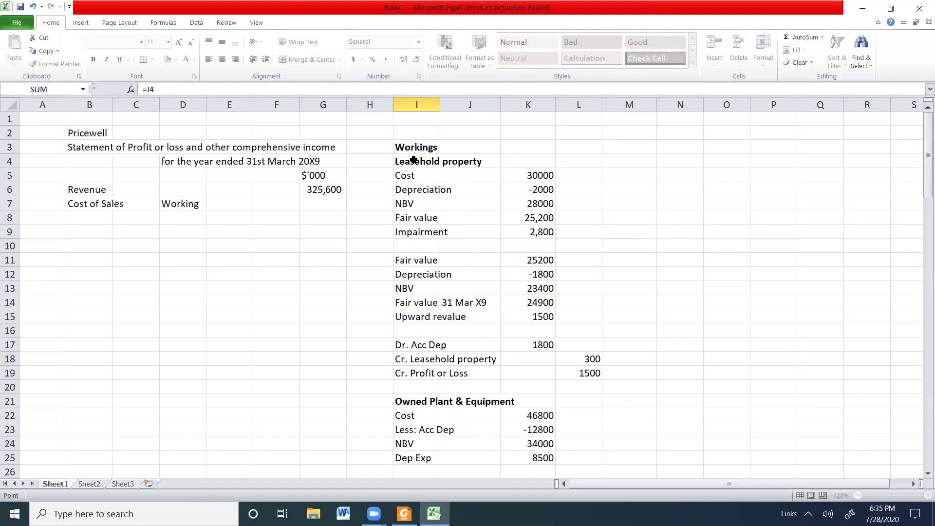
key("Return")
Step: Link L108 to the leasehold property's accumulated depreciation debit in K17
left_click(590, 458)
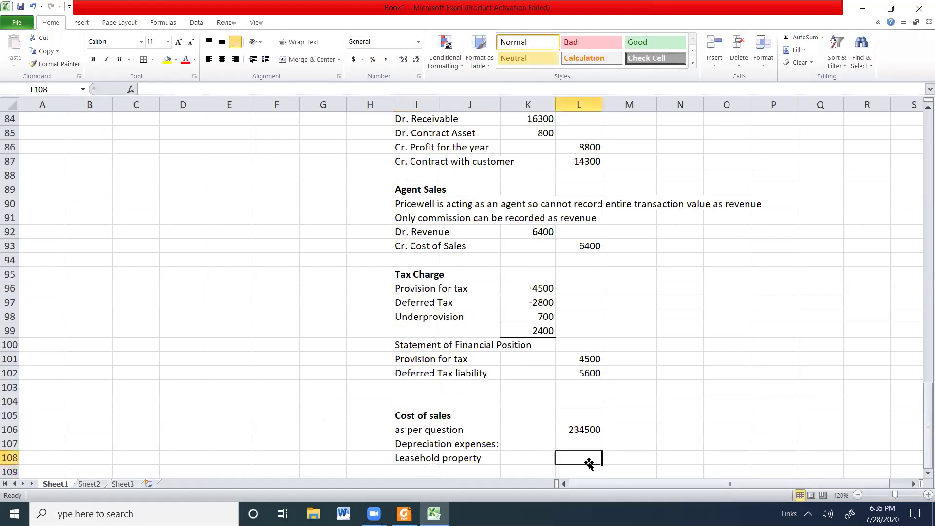
type("=")
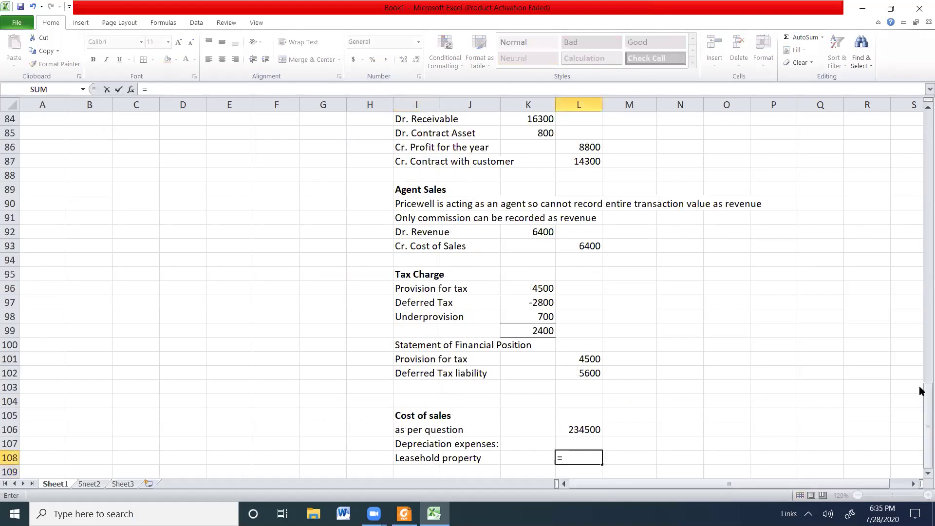
scroll(920, 125, "up", 5)
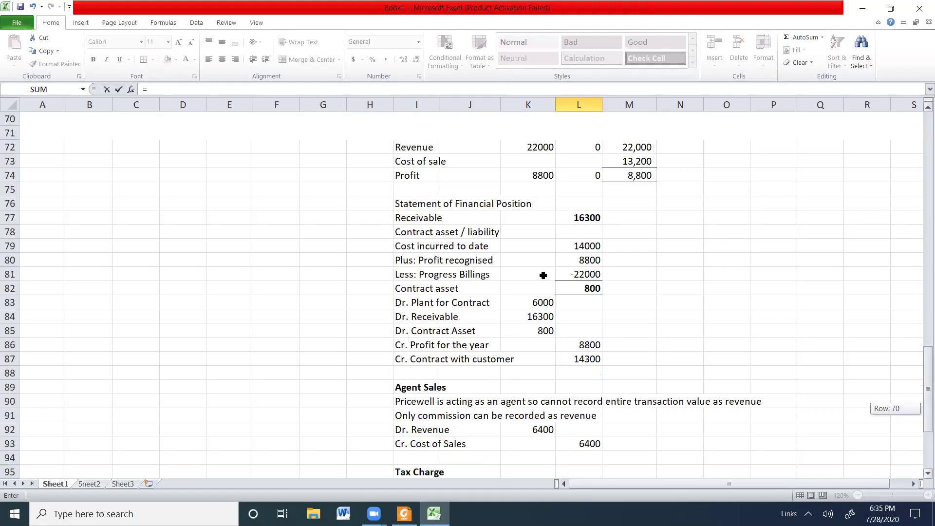
scroll(541, 275, "up", 20)
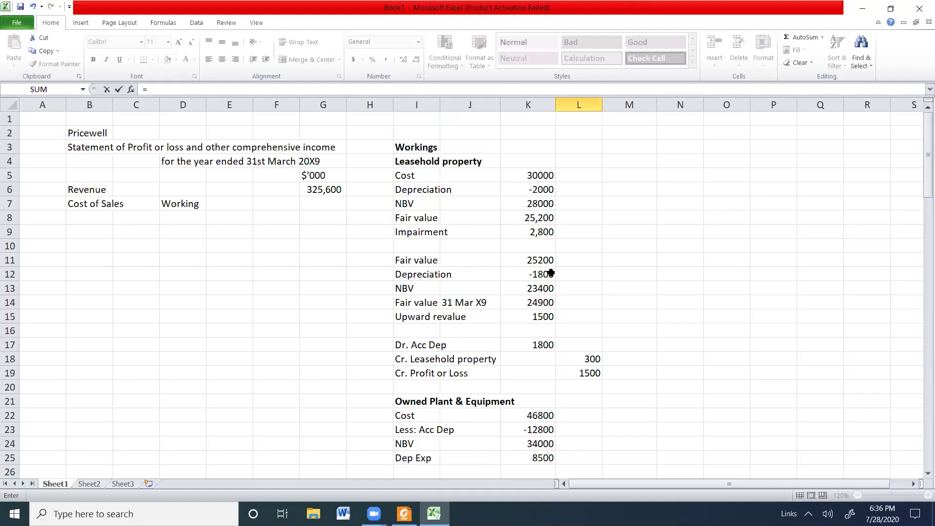
left_click(550, 273)
left_click(541, 343)
key("Return")
Step: Fill the label in I109 with a reference to the Owned Plant & Equipment heading in I21
left_click(427, 472)
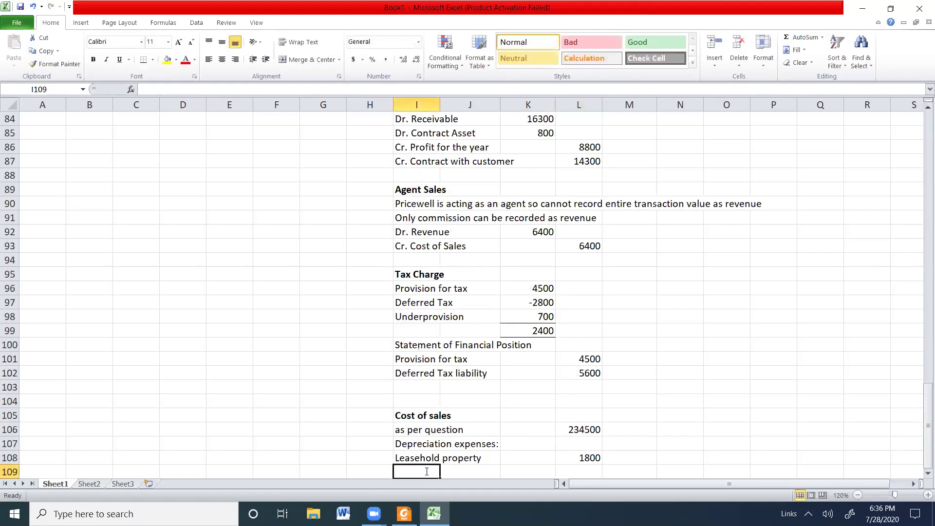
type("=")
left_click_drag(920, 406, 921, 139)
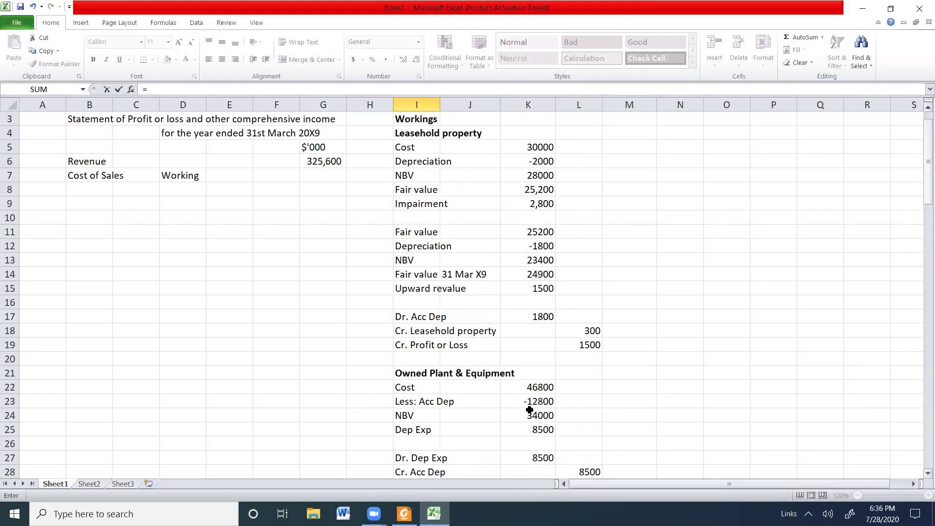
left_click(422, 373)
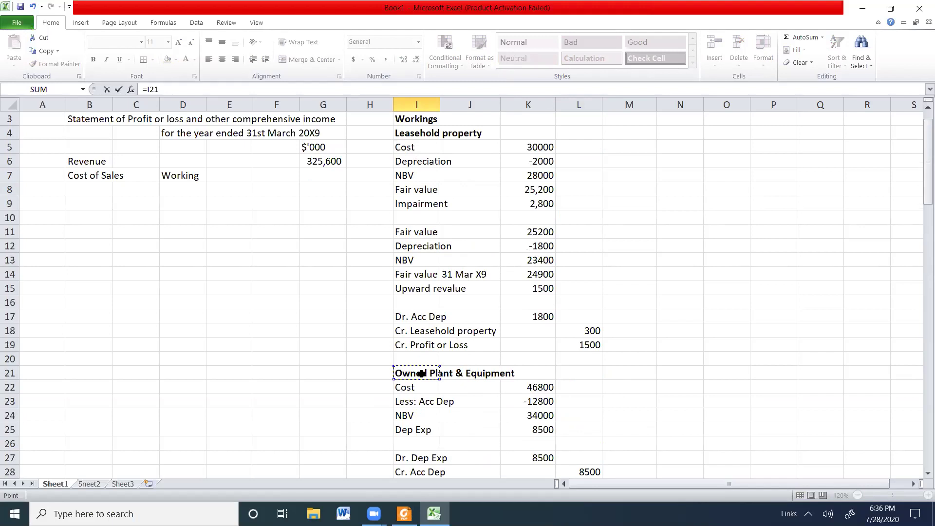
key("Return")
Step: Link L109 to the owned plant's depreciation expense debit in K27
left_click(593, 460)
type("=")
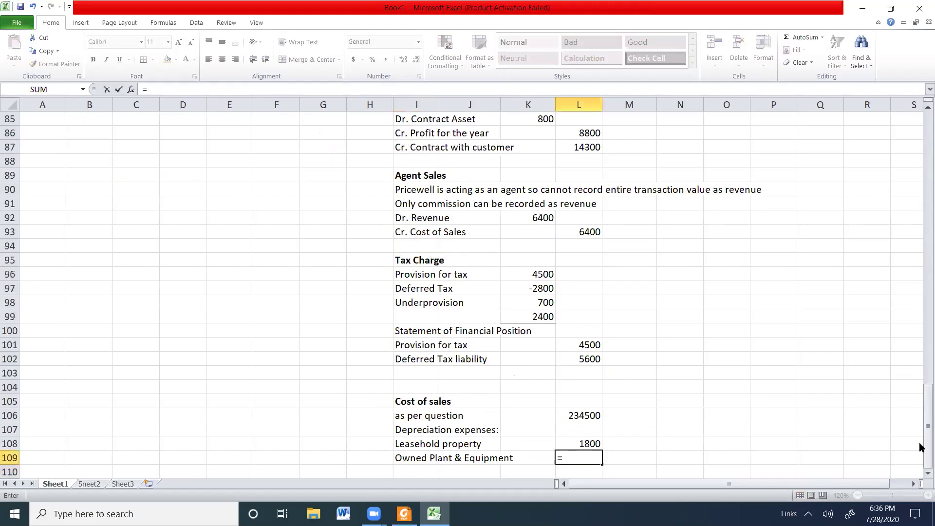
left_click_drag(920, 443, 923, 206)
left_click(538, 316)
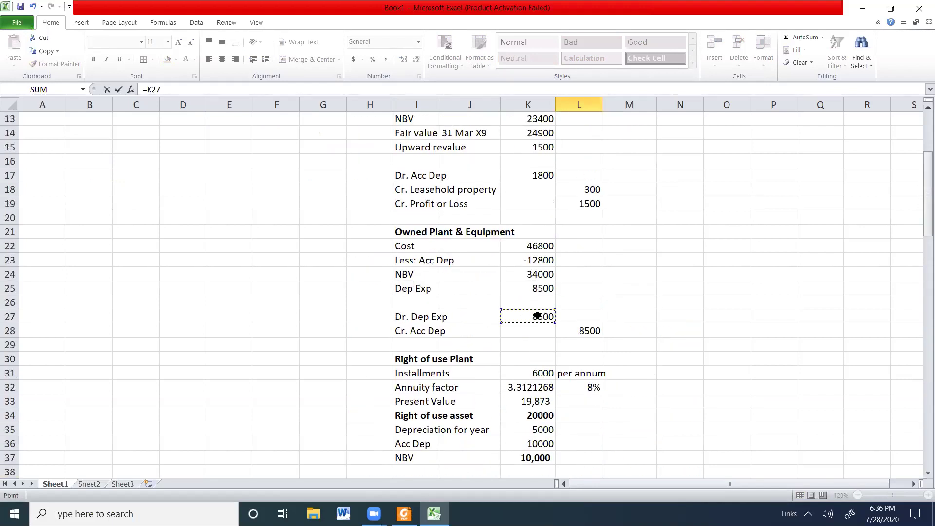
key("Return")
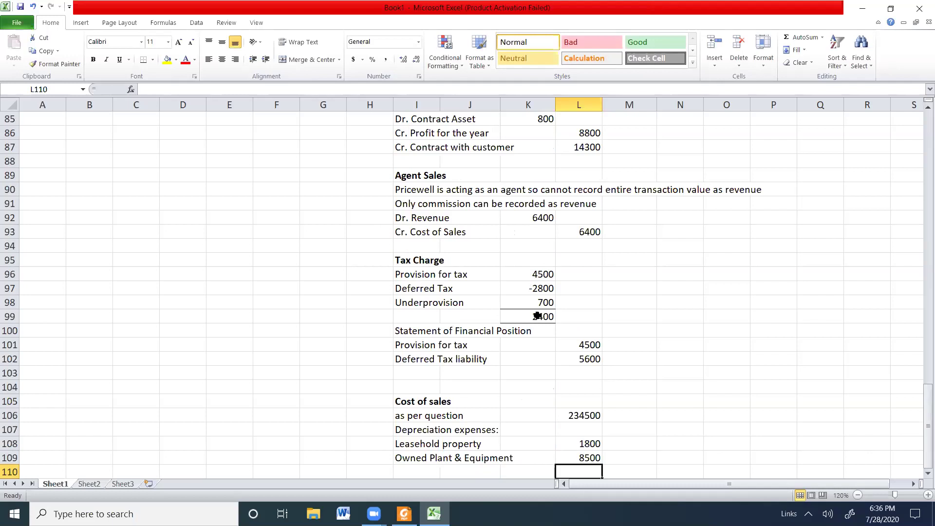
Step: Fill the label in I110 with a reference to the Right of use Plant heading in I30
left_click(415, 471)
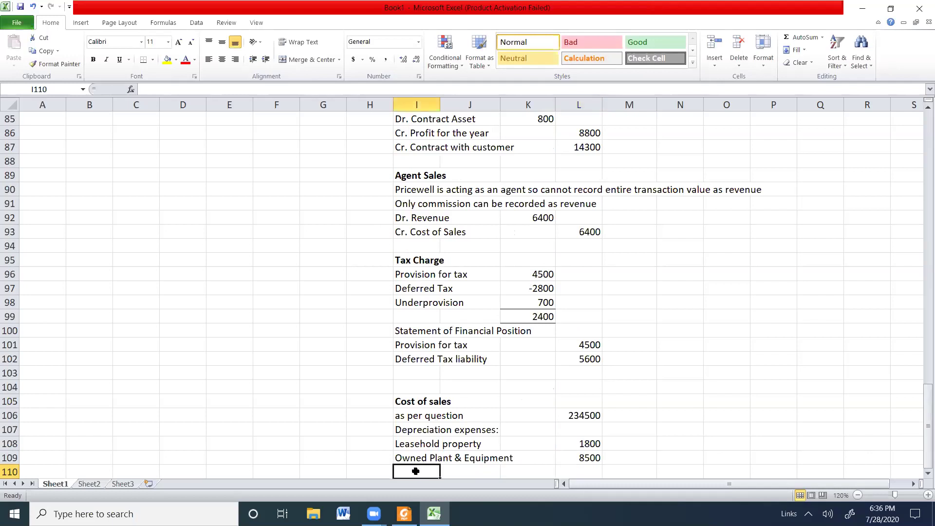
type("=")
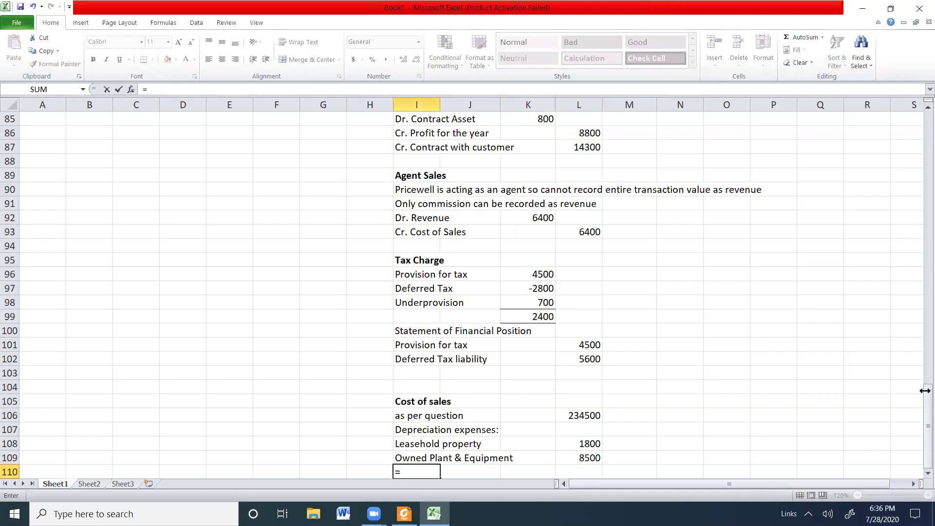
left_click_drag(921, 407, 923, 204)
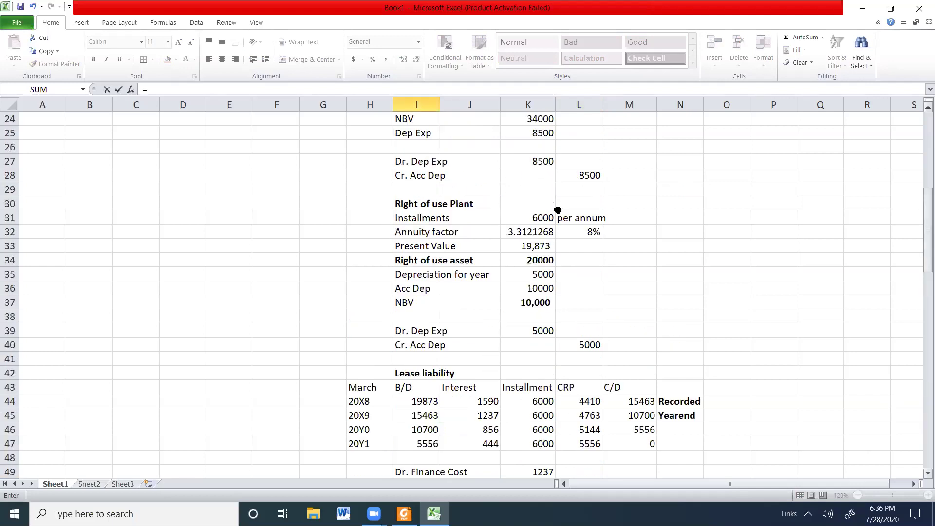
left_click(429, 201)
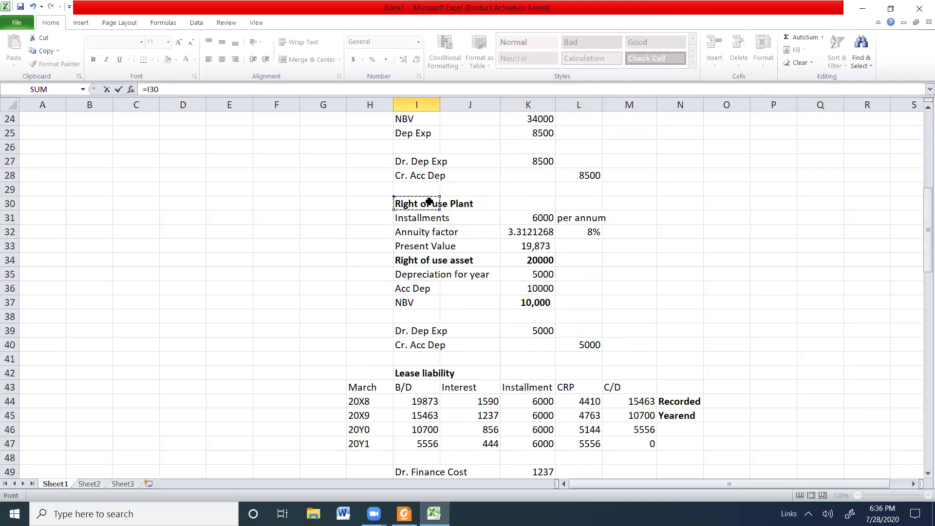
key("Return")
Step: Link L110 to the right-of-use plant's depreciation for the year in K35
left_click(574, 458)
type("=")
left_click_drag(921, 372, 922, 181)
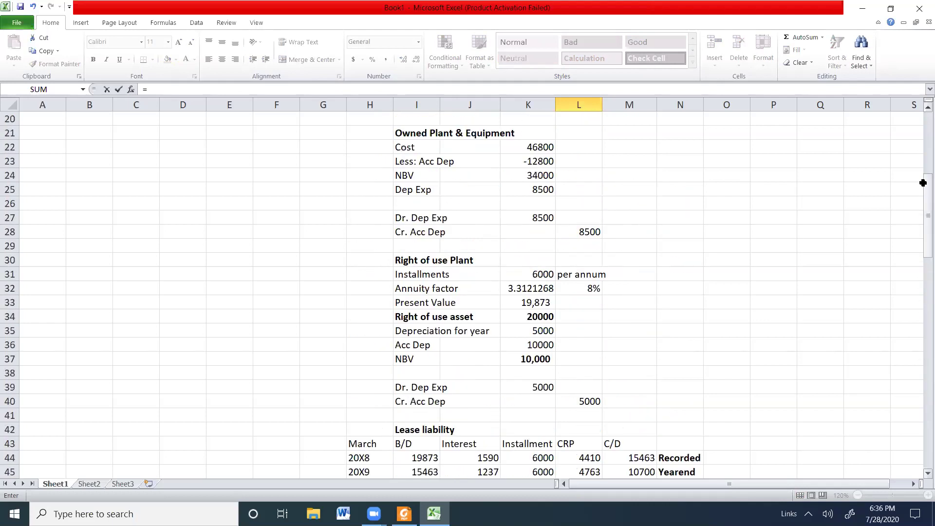
left_click(539, 332)
key("Return")
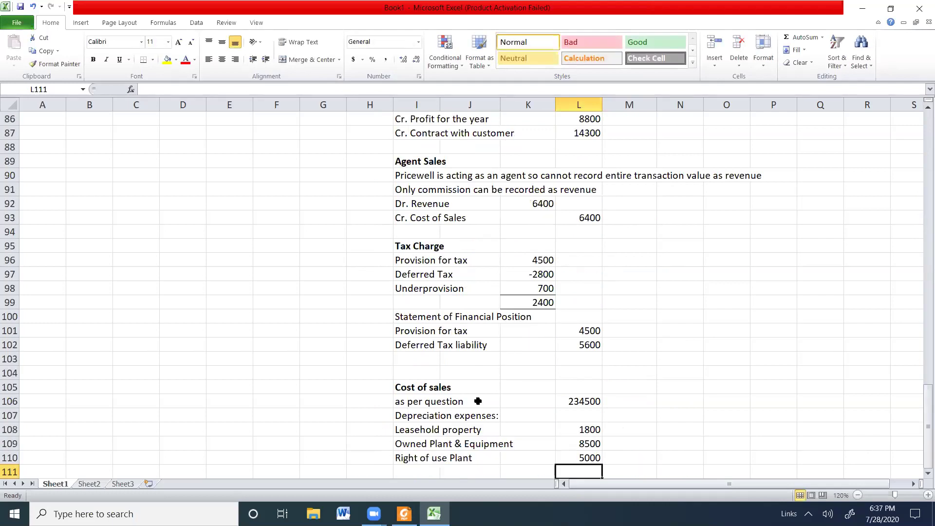
Step: Make the "Depreciation expenses:" heading in I107 bold
left_click(468, 418)
left_click(422, 416)
key("ctrl+b")
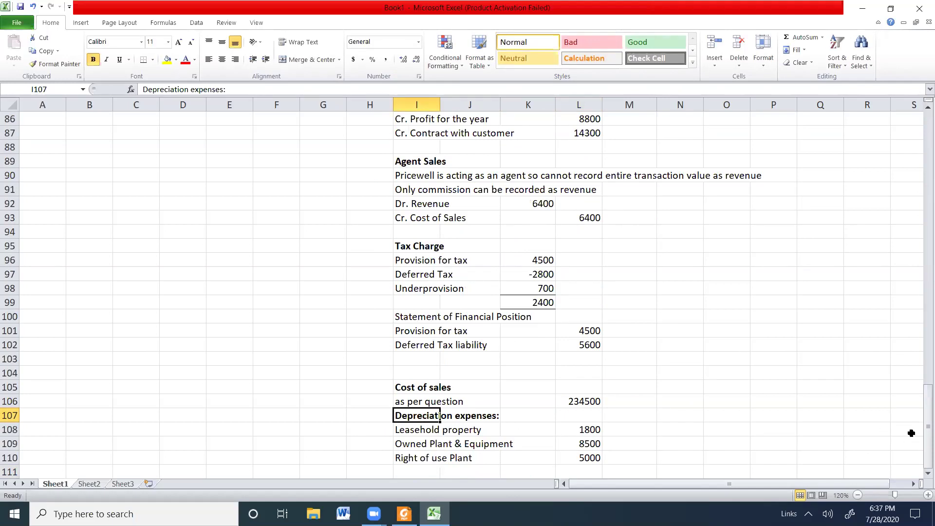
Step: Enter the label "Contract Cost" in I111, below the Right of use Plant line
left_click(432, 473)
type("Cont")
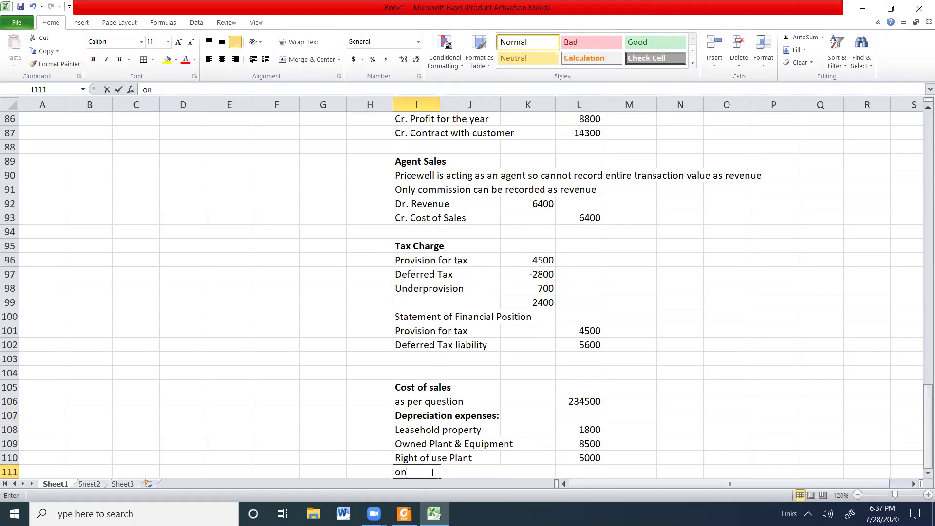
key("BackSpace")
key("BackSpace")
key("BackSpace")
key("BackSpace")
type("Co")
type("ntract")
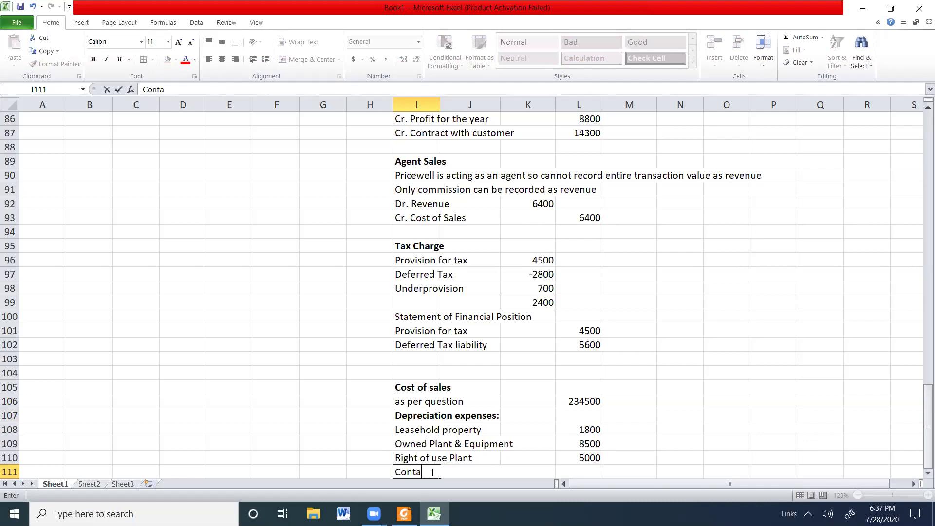
key("BackSpace")
key("BackSpace")
key("BackSpace")
key("BackSpace")
type("ract Cost")
Step: Link the contract cost amount in L111 to this year's contract cost of sale in M73
key("Tab")
key("Tab")
key("Tab")
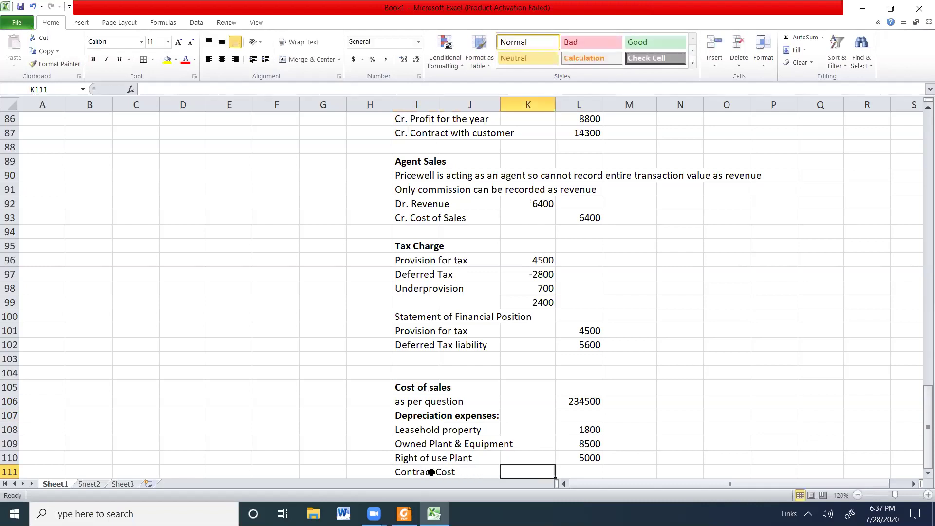
type("=")
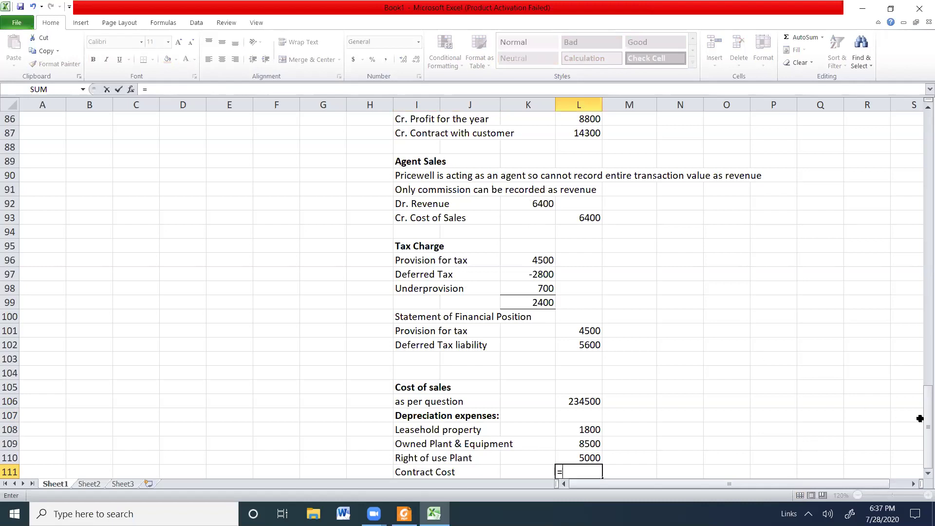
left_click_drag(921, 423, 921, 353)
left_click(626, 246)
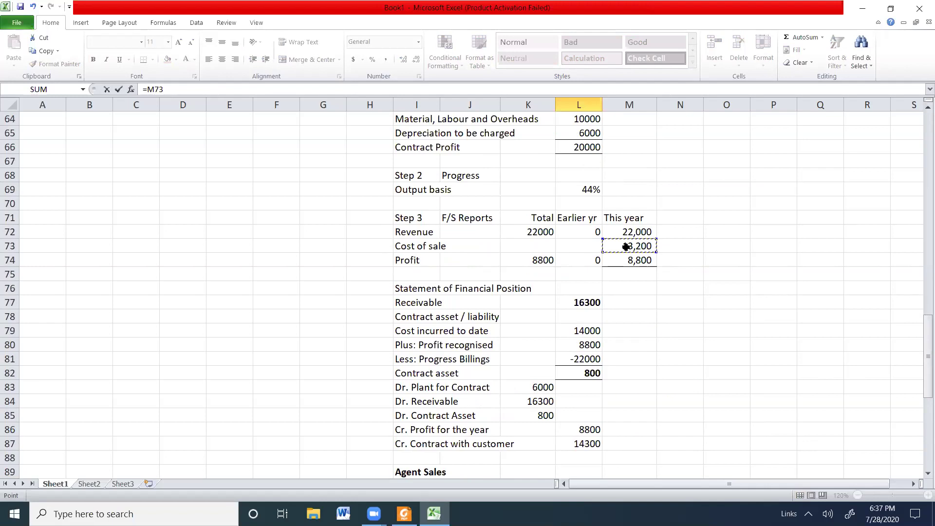
key("Return")
Step: Enter the label "Agency cost" in I112, below the Contract Cost line
type("Agns")
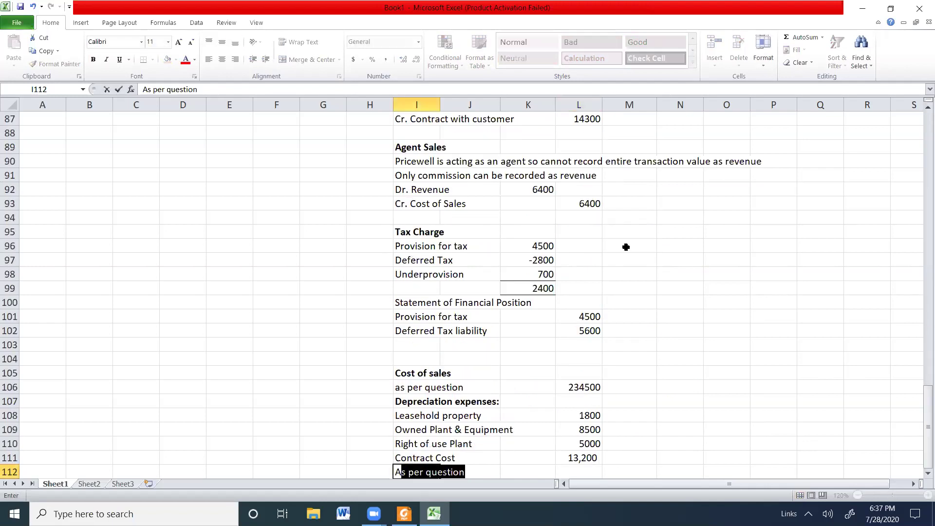
key("BackSpace")
key("BackSpace")
type("n")
key("BackSpace")
type("en")
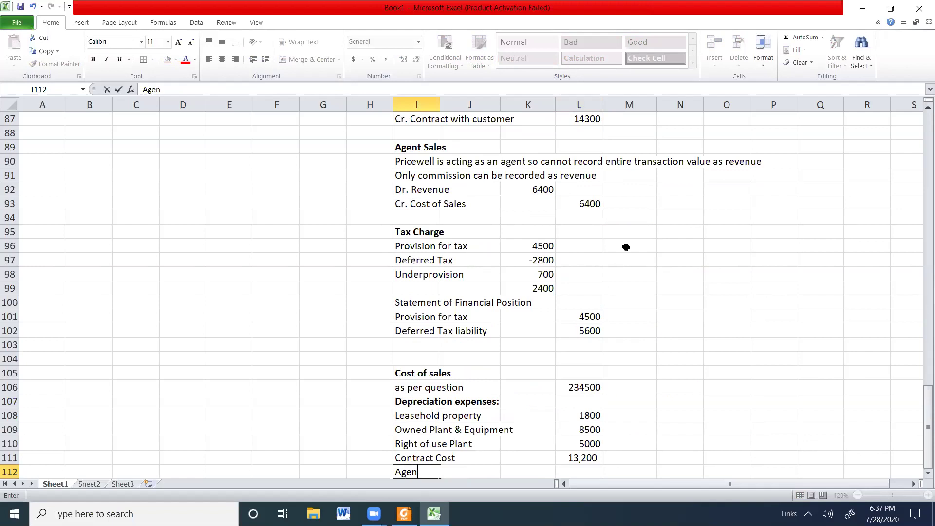
type("cy cost")
Step: Set the agency cost in L112 to the negative of the agent sales cost of sales credit in L93
key("Right")
key("Right")
key("Right")
type("=")
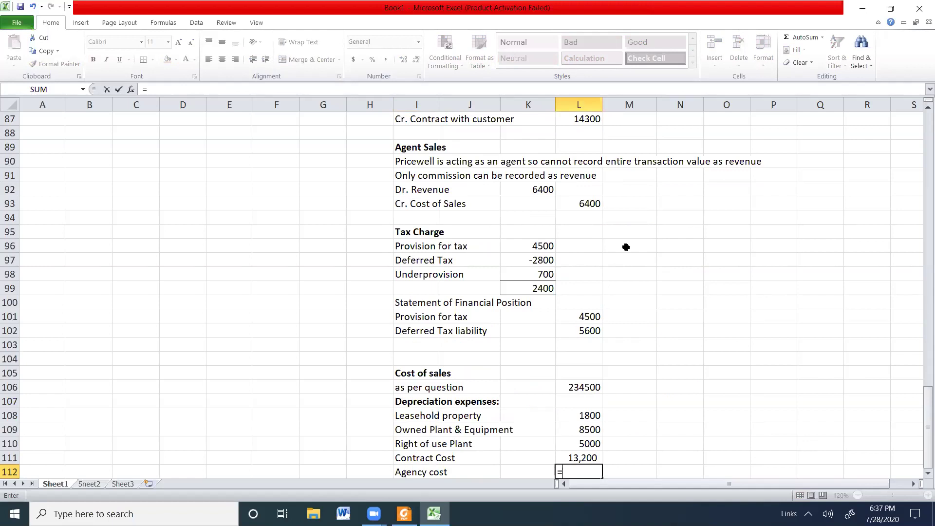
type("-")
left_click(586, 204)
key("Return")
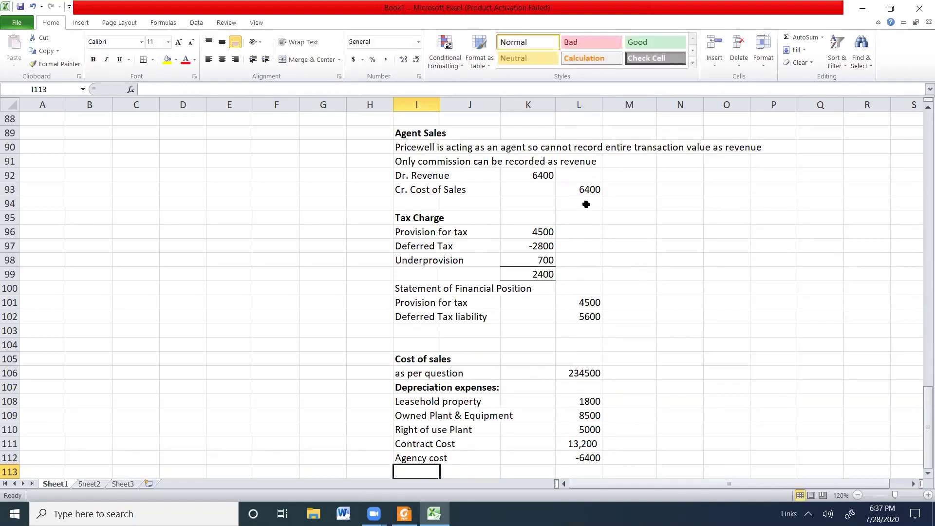
Step: Enter the label "Reversal of Impairment loss" in I113, below the Agency cost line
type("R")
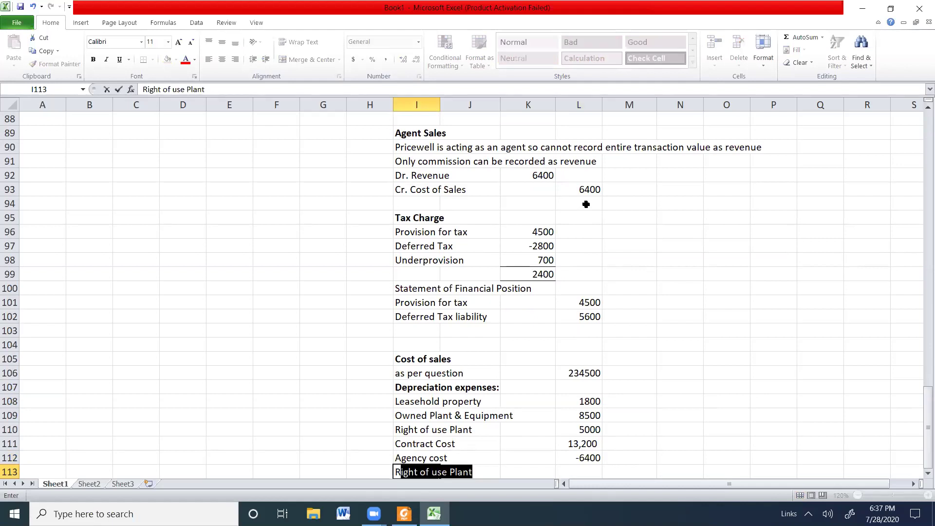
type("eversal of ")
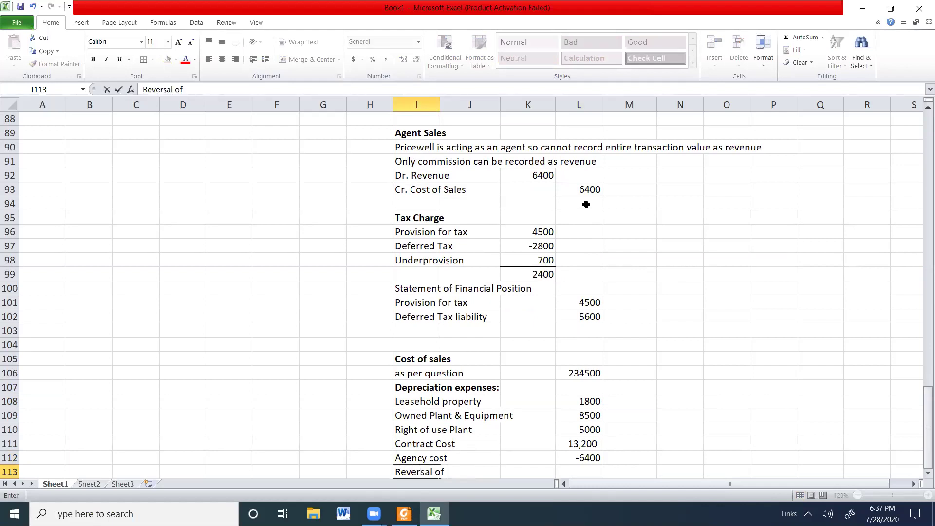
type("Impairment loss")
key("Tab")
key("Tab")
key("Tab")
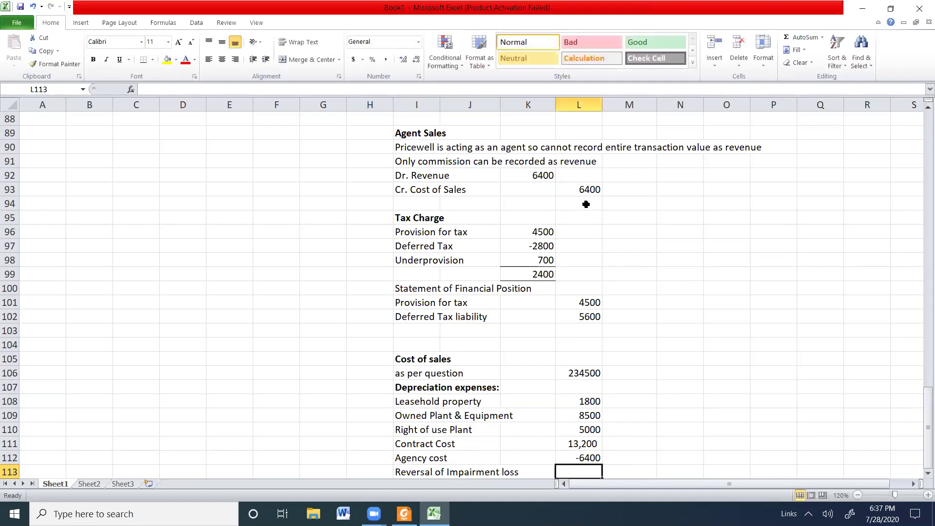
Step: Set the impairment reversal in L113 to the negative of the leasehold property's profit or loss credit in L19
type("=")
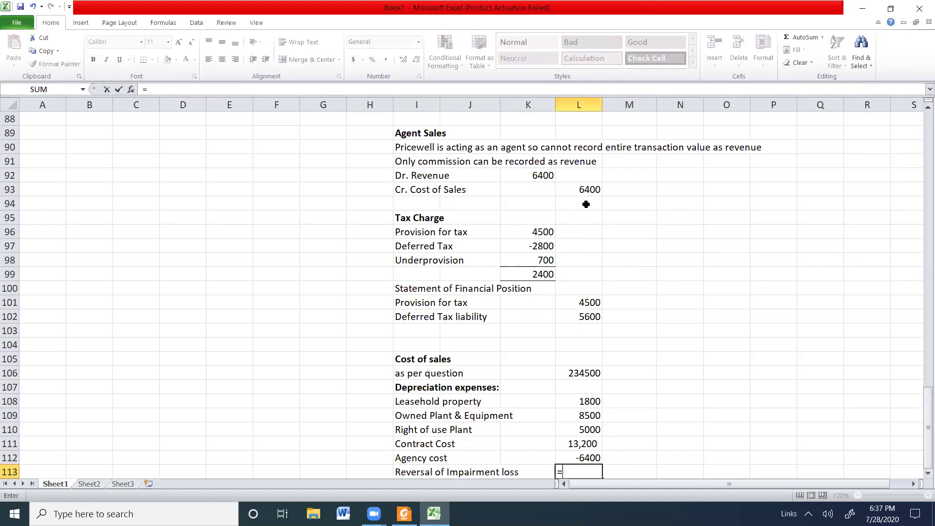
type("-")
left_click_drag(927, 398, 913, 154)
left_click(580, 360)
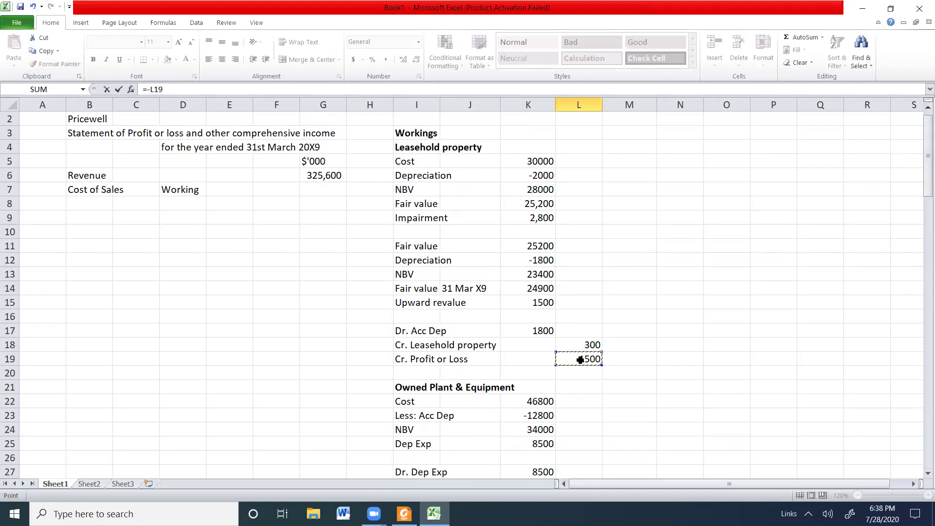
key("Return")
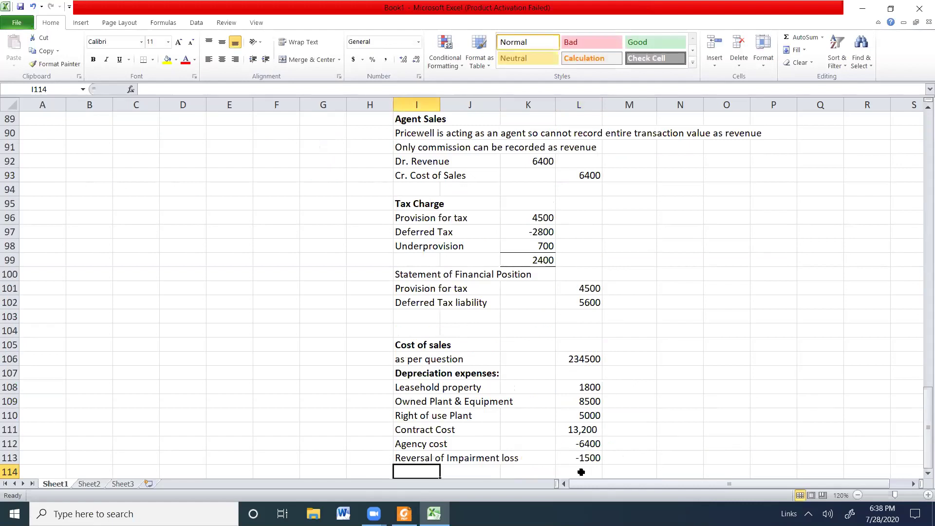
Step: Total the cost of sales working in L116 with a SUM of L106:L115
scroll(920, 435, "up", 1)
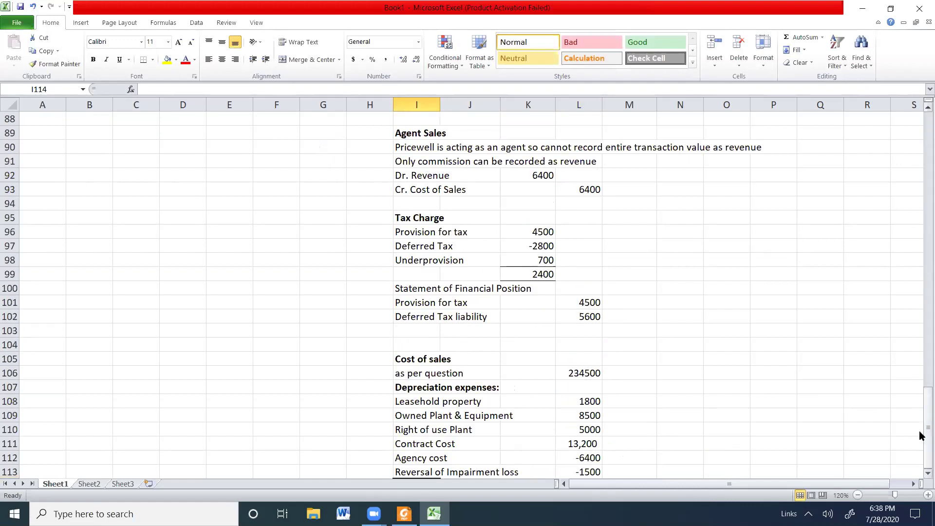
scroll(921, 475, "down", 3)
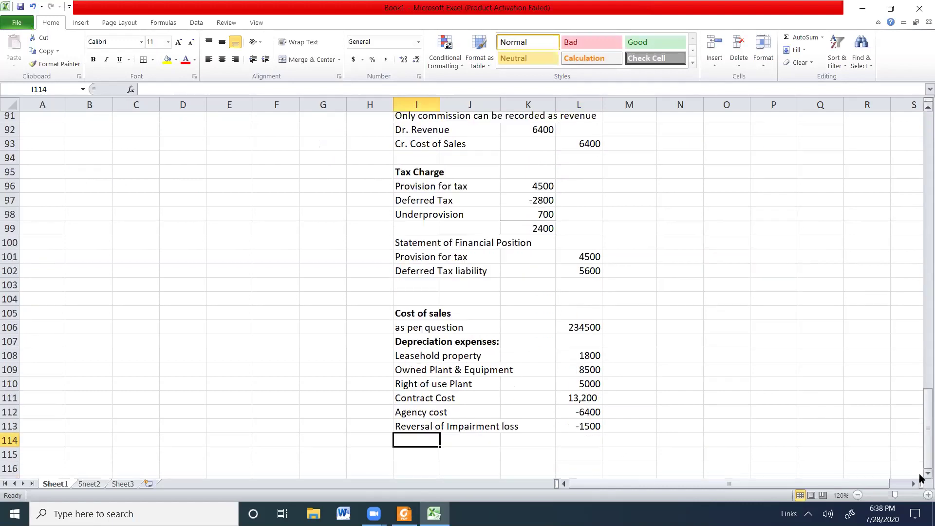
scroll(921, 478, "down", 1)
left_click(595, 458)
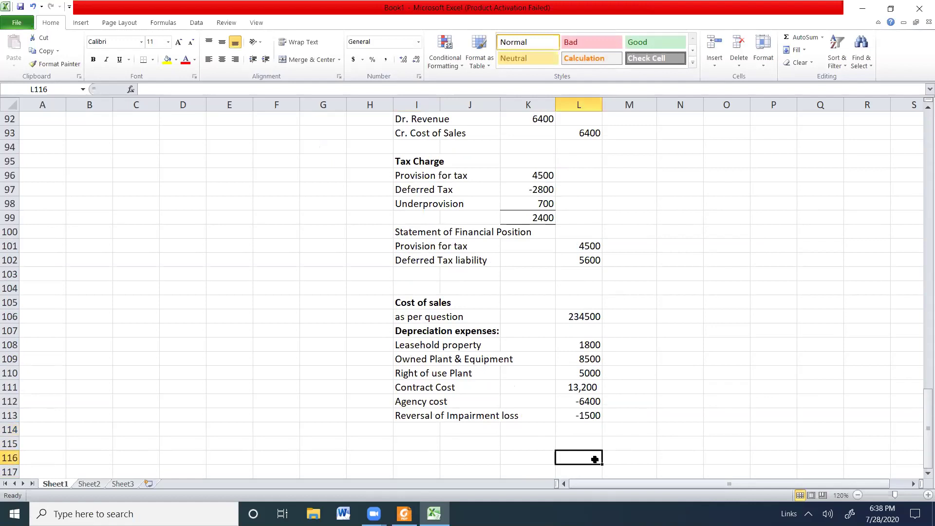
type("=SUM(")
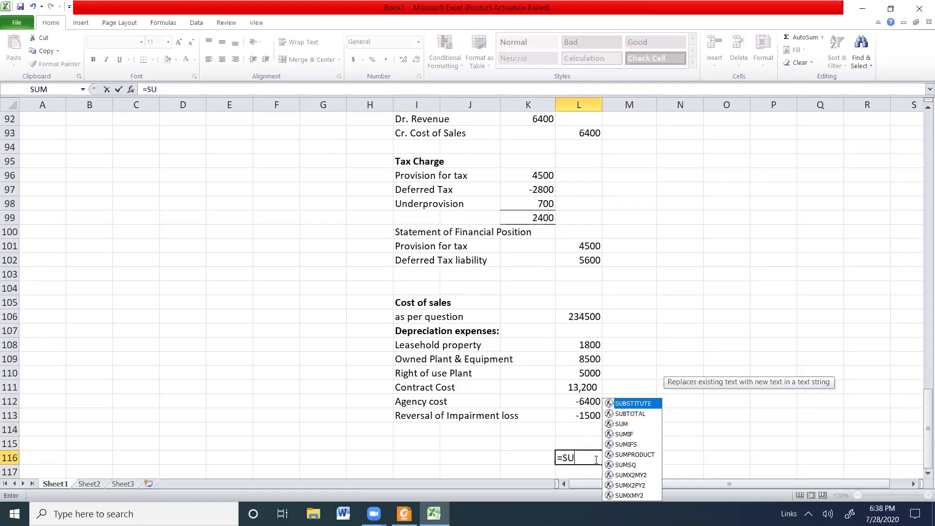
left_click_drag(582, 316, 587, 438)
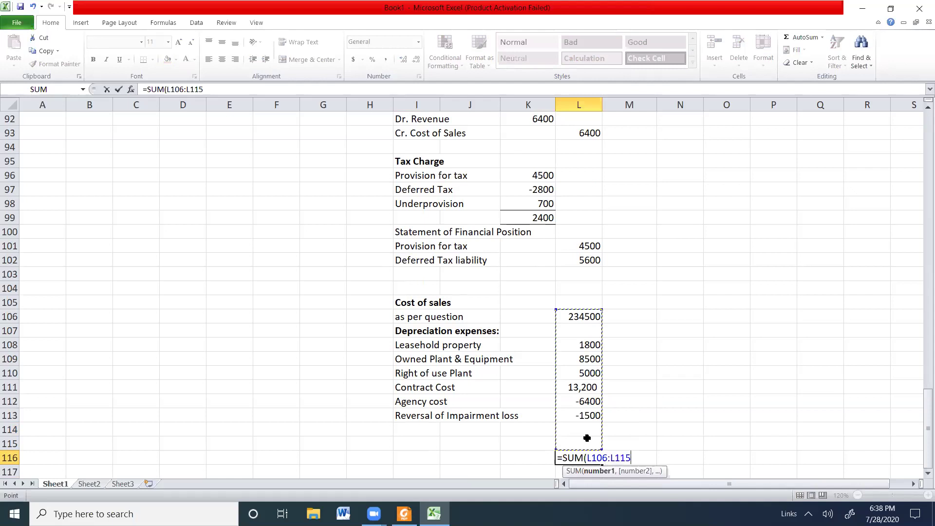
key("Return")
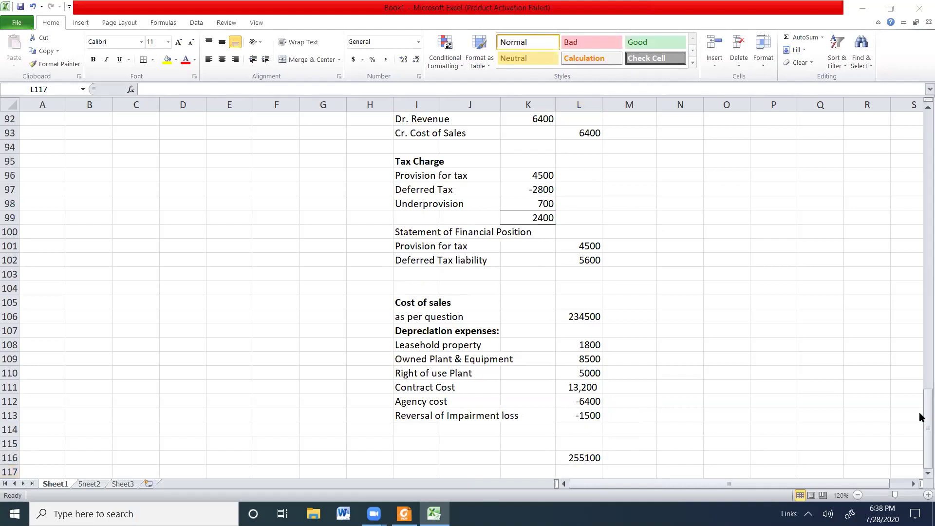
Step: Link the Cost of Sales amount in G7 of the statement of profit or loss to the working's total in L116
scroll(921, 236, "up", 9)
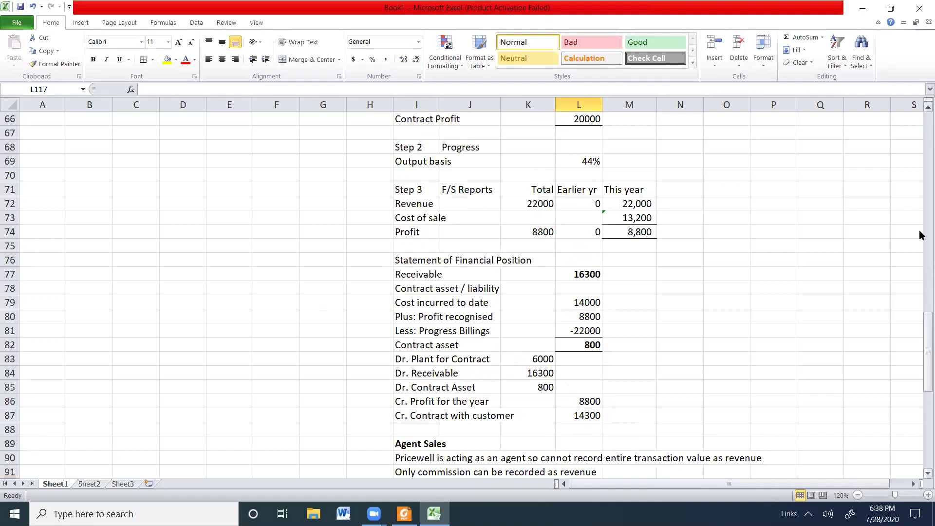
scroll(921, 236, "up", 20)
left_click(316, 208)
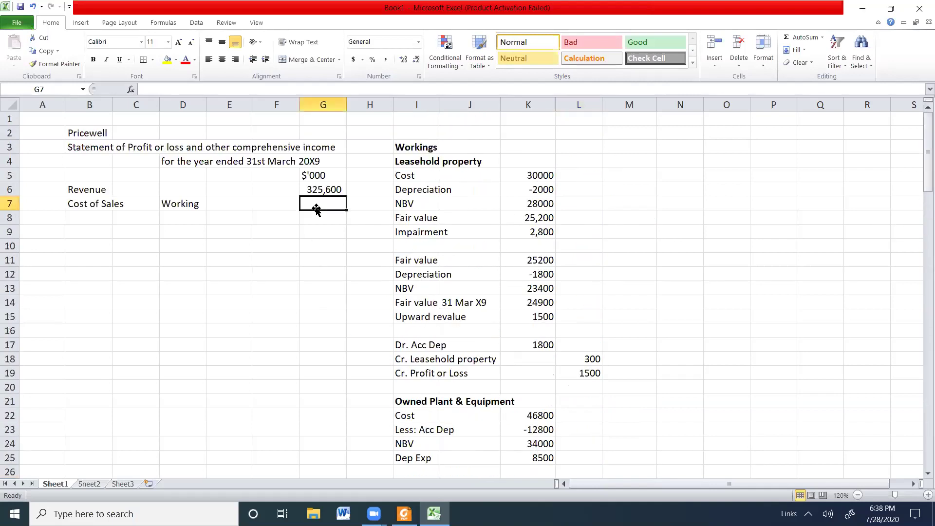
type("=")
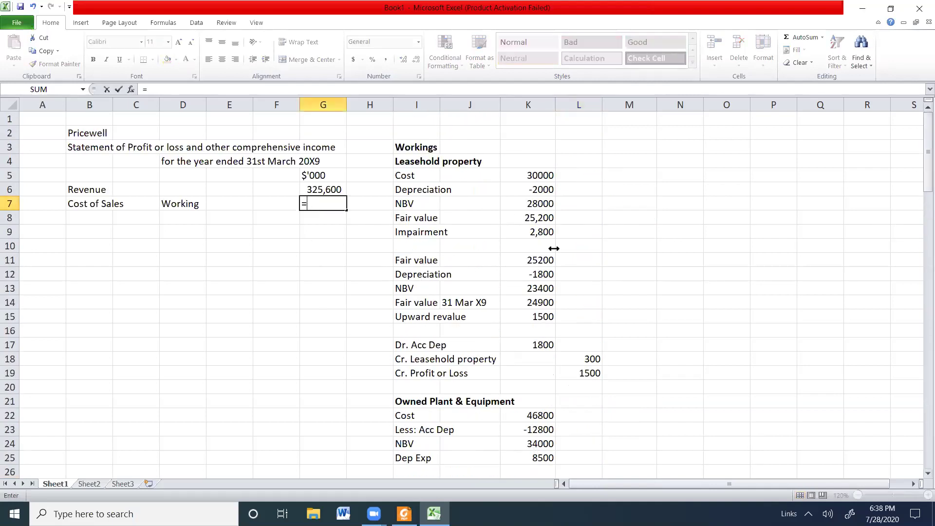
left_click_drag(920, 140, 922, 429)
left_click(580, 471)
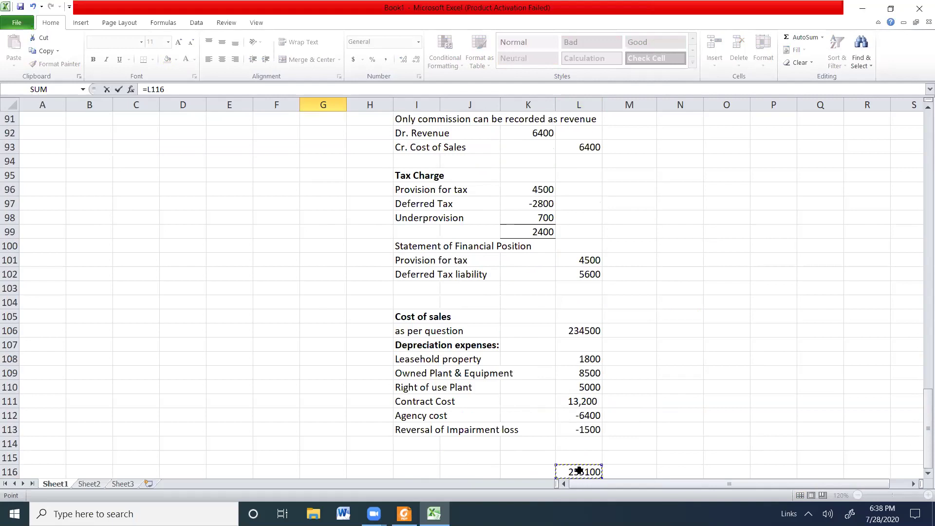
key("Escape")
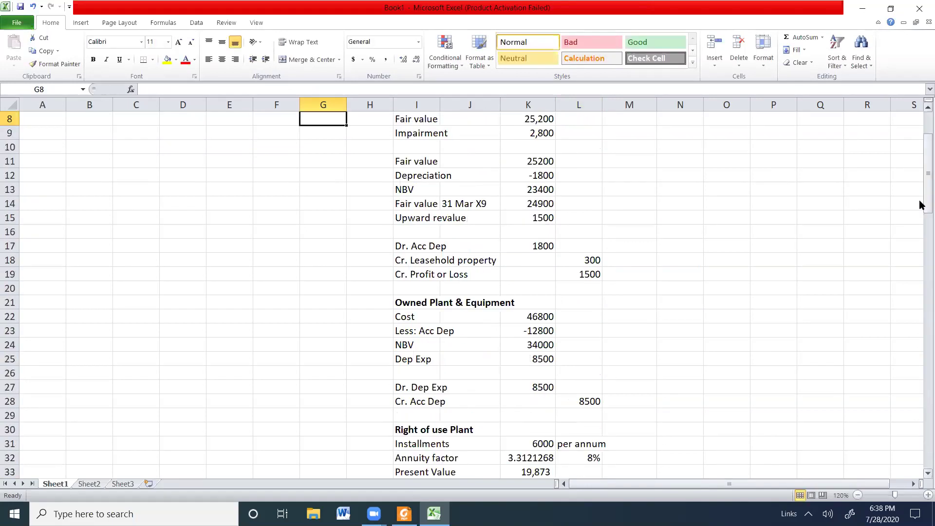
Step: Make the Cost of Sales figure in G7 negative by changing its formula to =-L116
left_click_drag(921, 144, 921, 123)
left_click(339, 203)
double_click(339, 202)
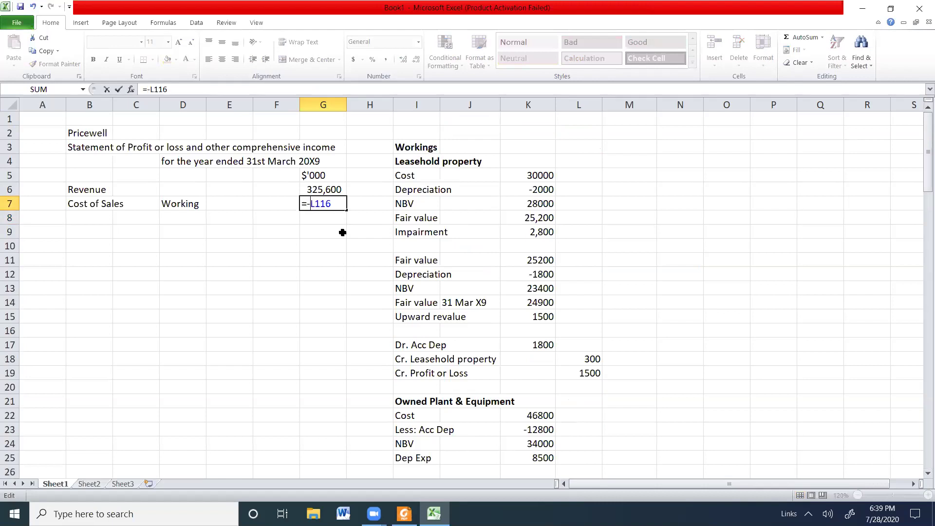
key("Return")
Step: Format G6:G19 as numbers with 0 decimal places, a thousands separator and black bracketed negatives
left_click_drag(324, 189, 328, 372)
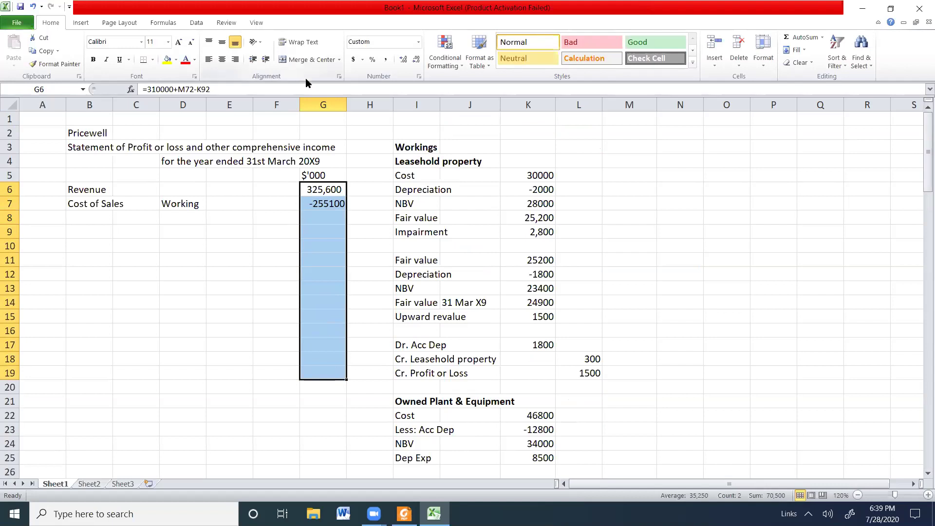
right_click(335, 308)
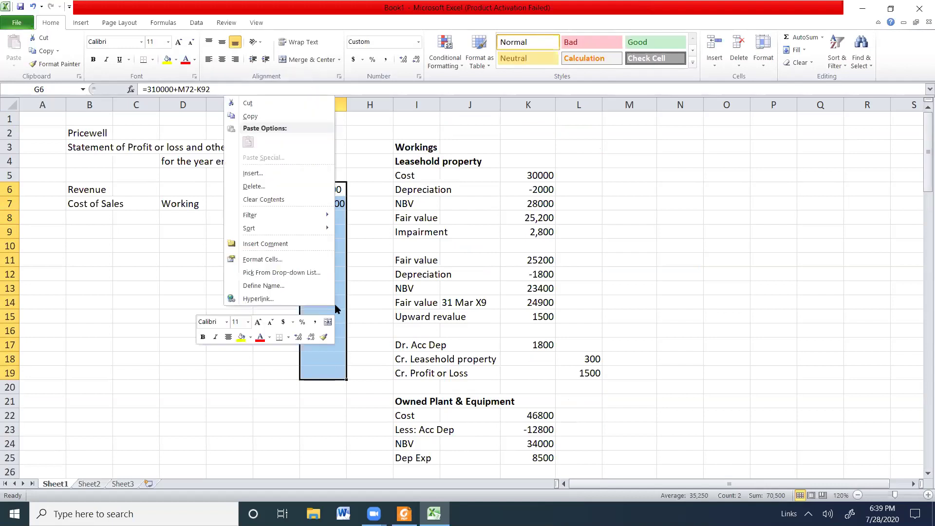
left_click(265, 260)
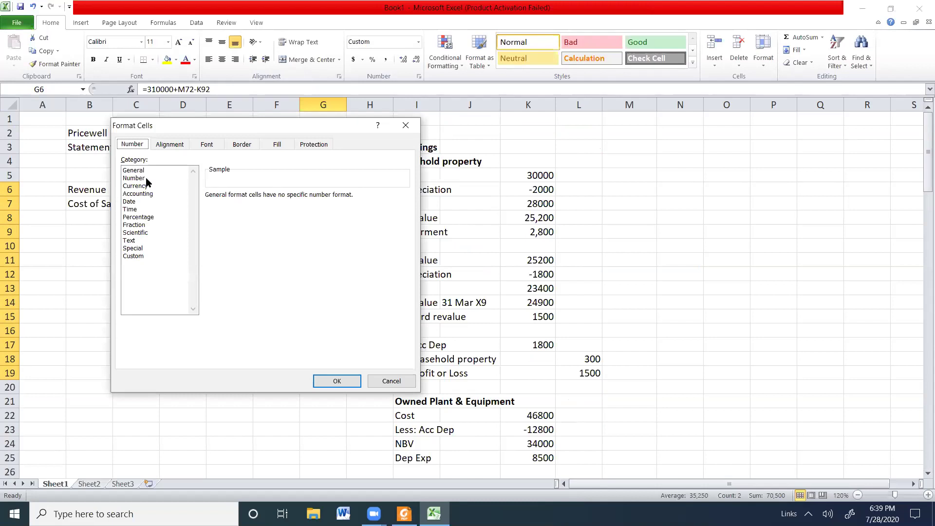
left_click(146, 178)
left_click(287, 199)
left_click(287, 199)
left_click(209, 211)
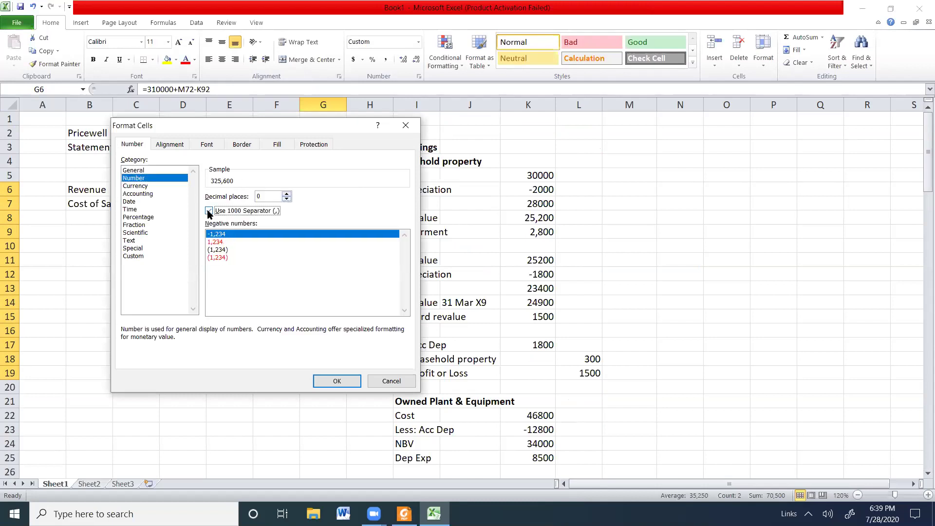
left_click(222, 249)
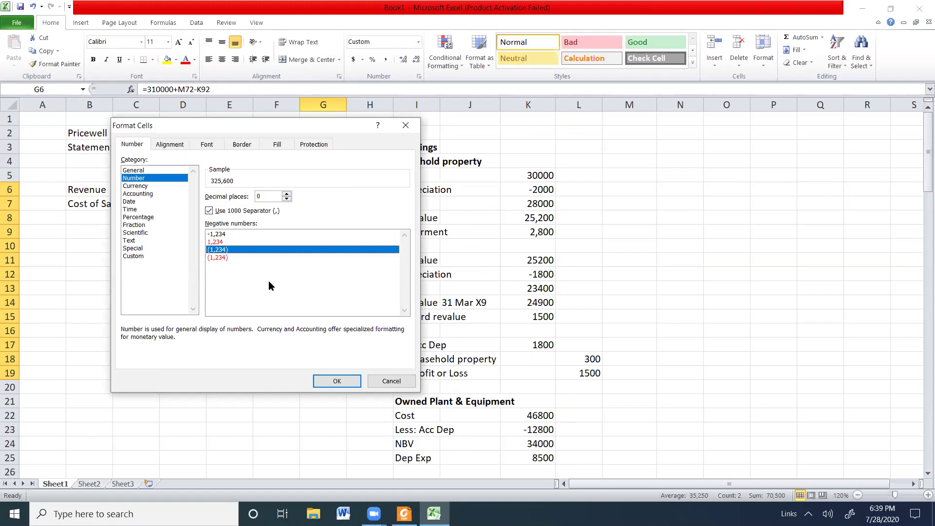
left_click(327, 379)
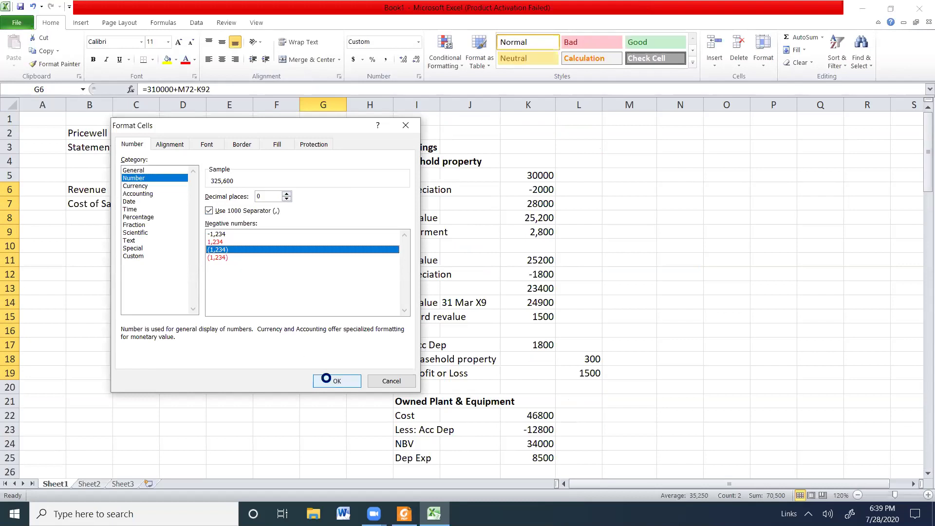
left_click_drag(317, 189, 315, 204)
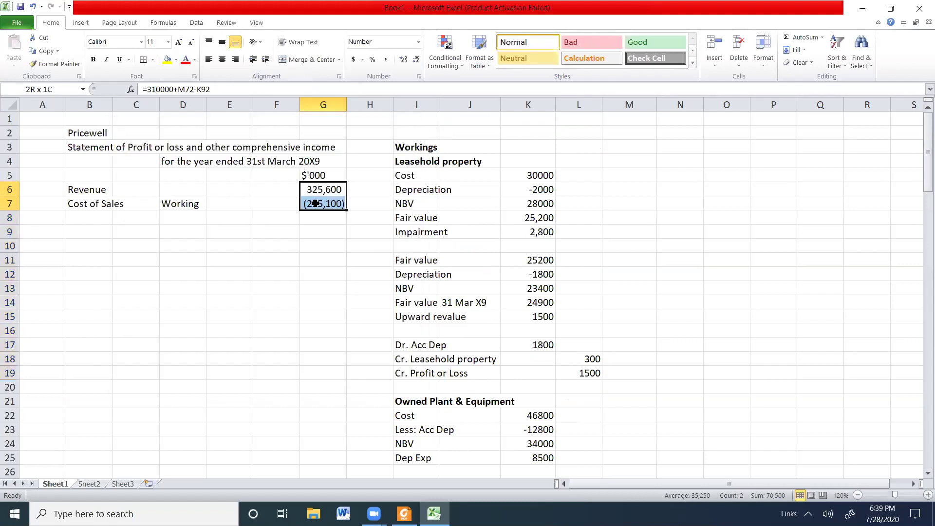
left_click(315, 204)
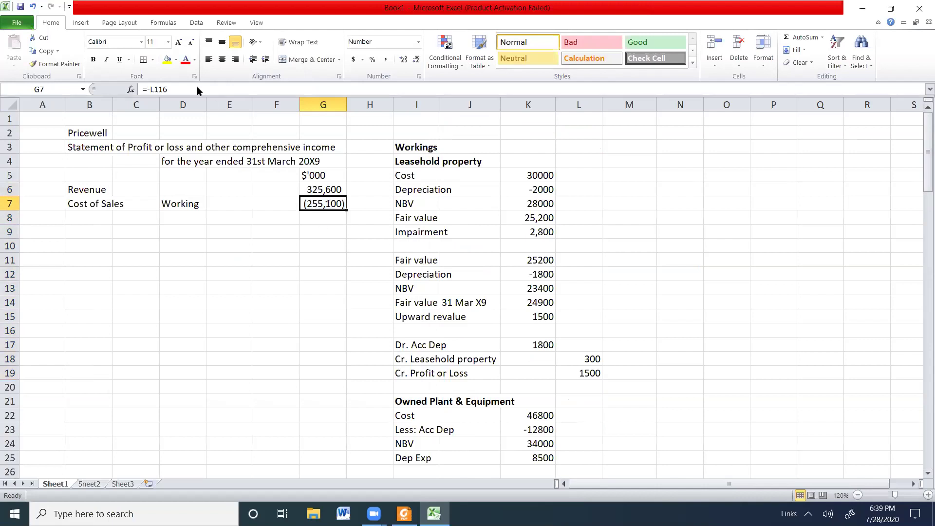
Step: Calculate gross profit in G8 as G6+G7 and label the row "Gross profit" in B8
left_click(336, 223)
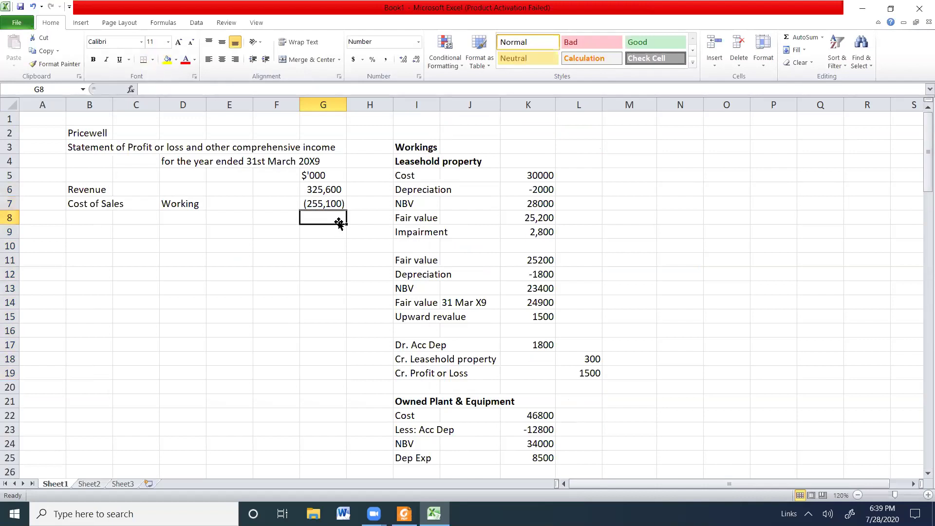
type("=")
left_click(340, 191)
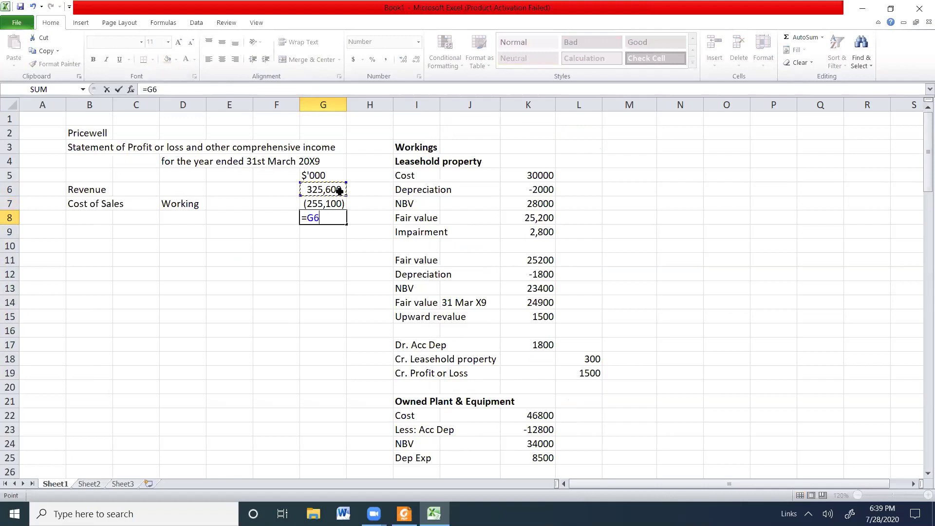
type("+")
left_click(336, 201)
key("Return")
left_click(85, 218)
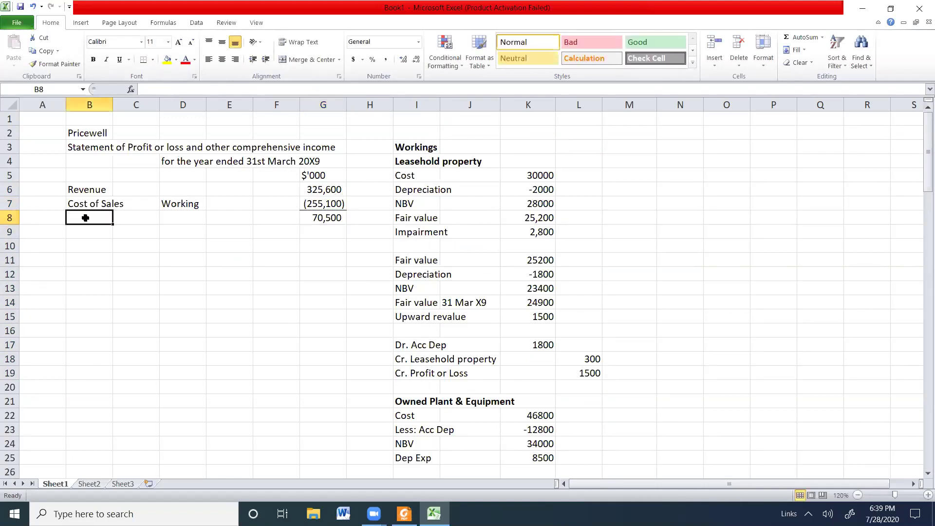
type("Gross profit")
key("Return")
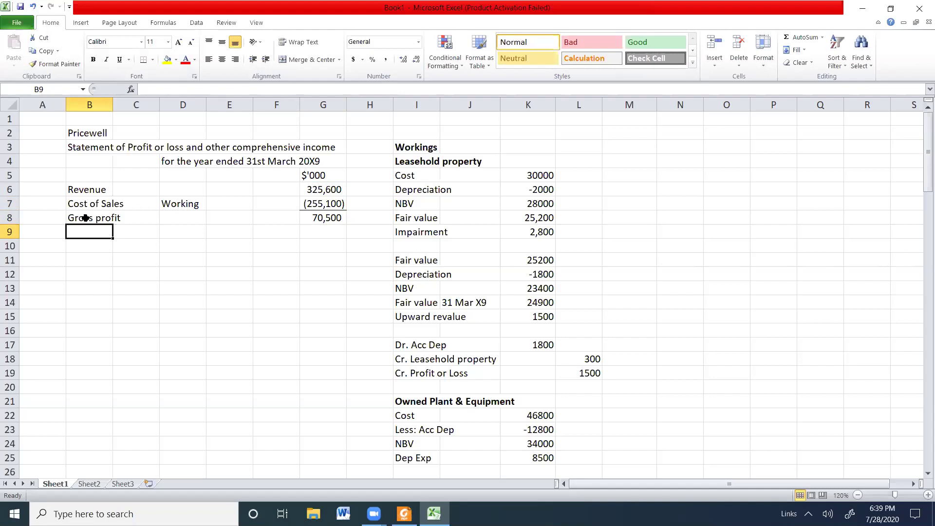
Step: Enter the label "Distribution cost" in B9, below the gross profit line
type("Distri")
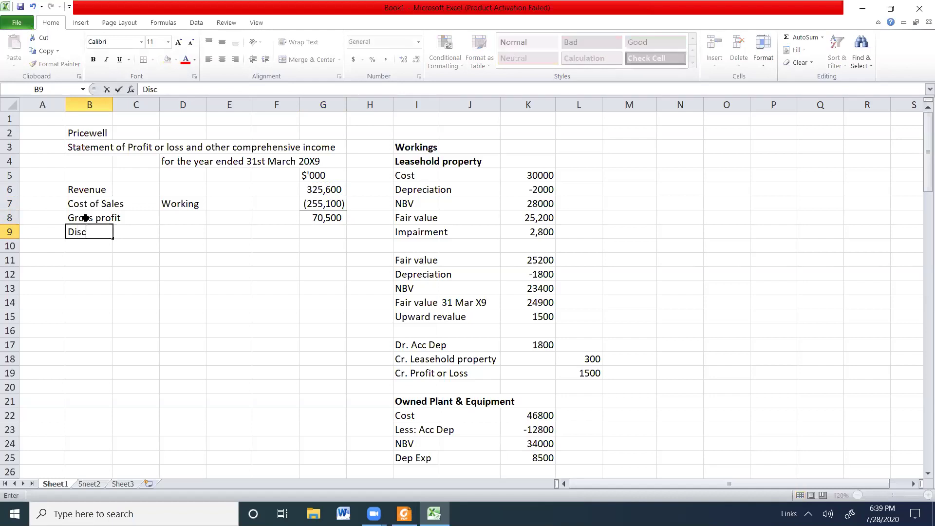
type("bu")
key("BackSpace")
type("ution cost")
key("Tab")
key("Tab")
key("Tab")
key("Tab")
key("Tab")
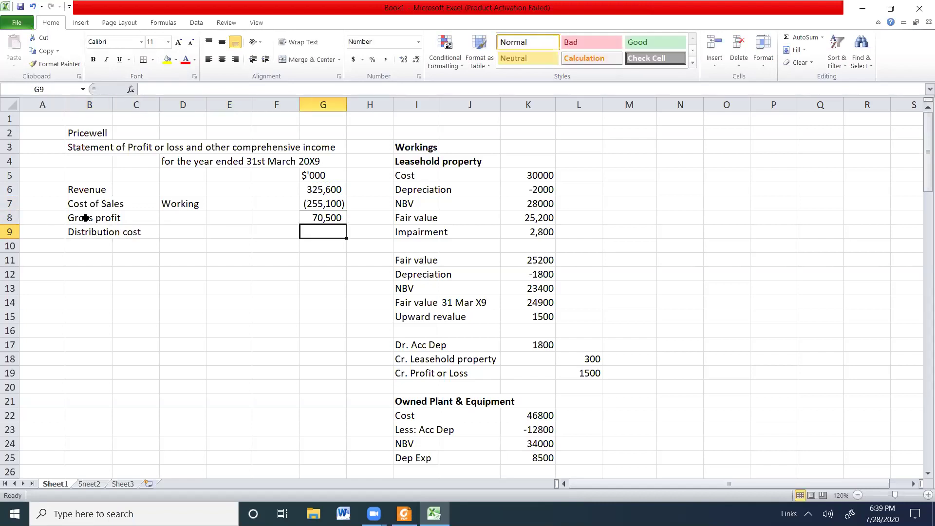
Step: Look up the distribution costs in the exam kit's trial balance and enter them in G9 as -19500
key("alt+Tab")
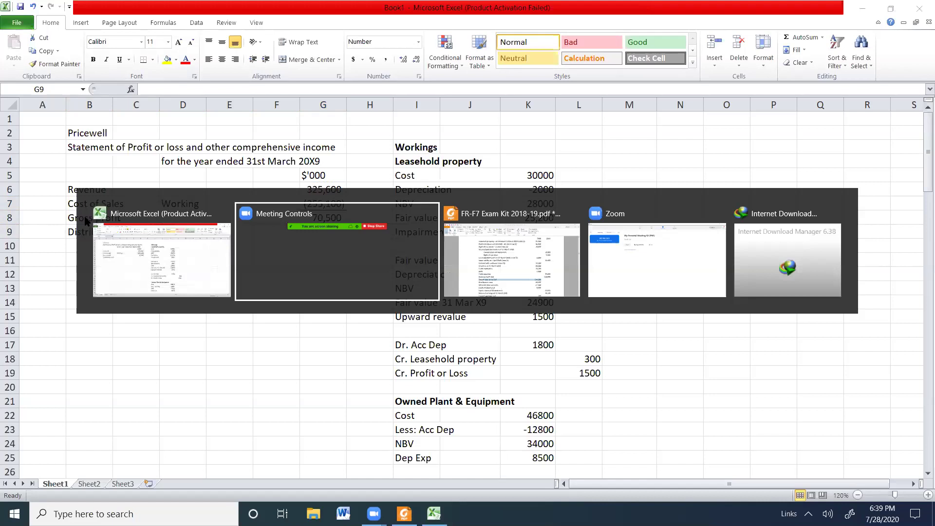
key("alt+Tab")
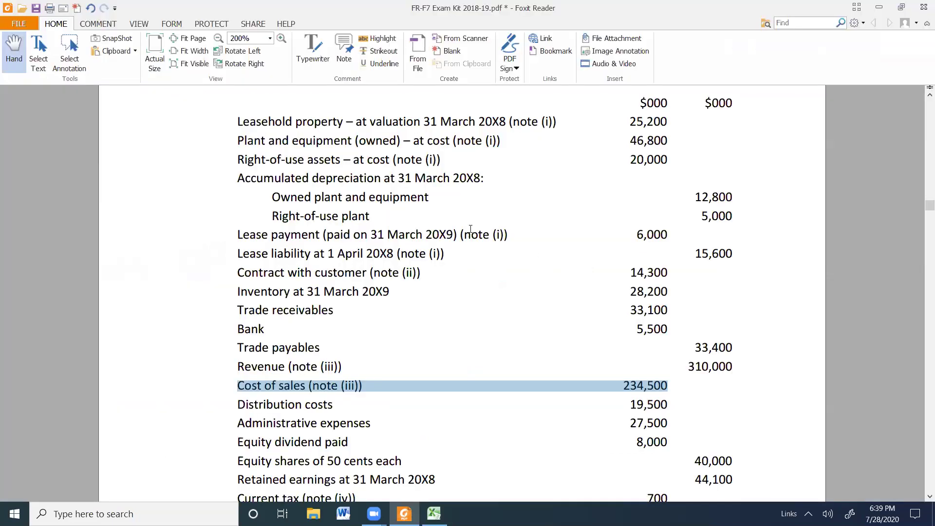
scroll(463, 273, "down", 2)
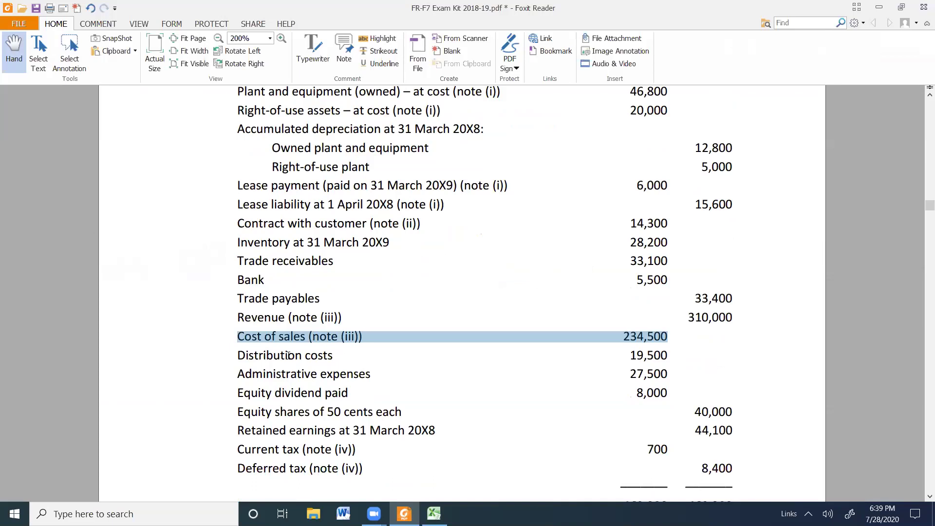
key("alt+Tab")
type("195")
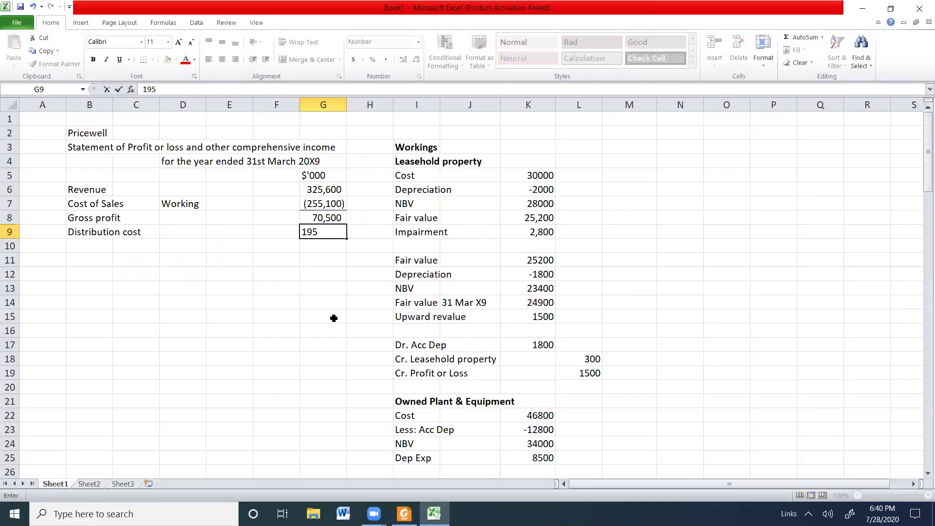
key("BackSpace")
key("BackSpace")
key("BackSpace")
type("-")
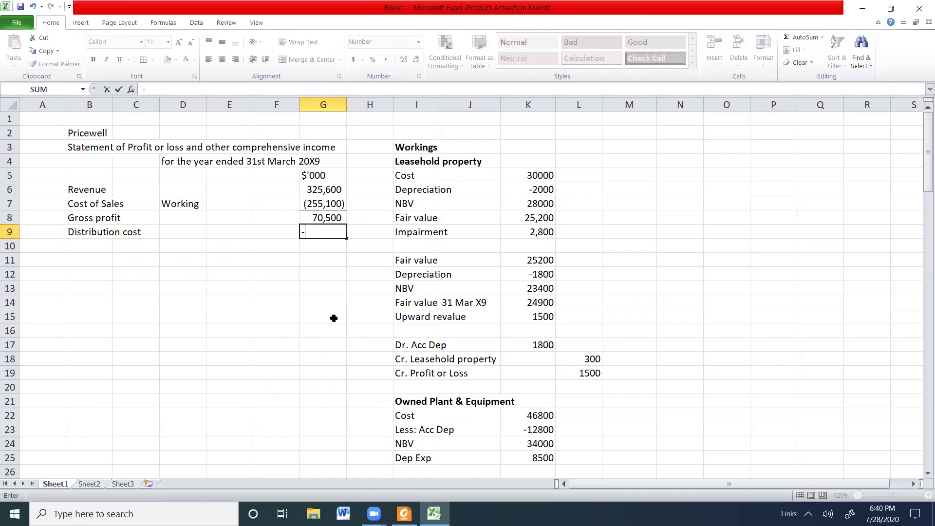
type("19500")
key("Return")
Step: Find the next expense line in the trial balance and enter the label "Admin Expenses" in B10
key("alt+Tab")
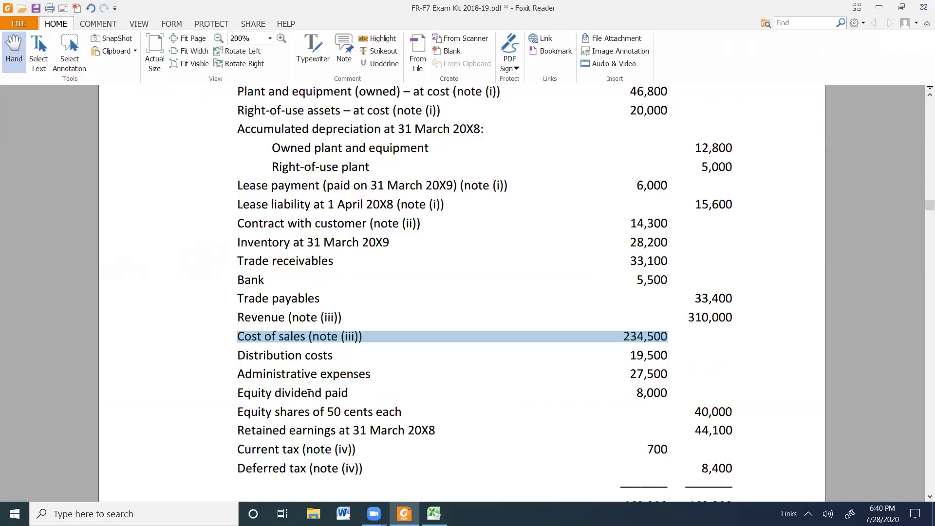
key("alt+Tab")
type("Admin e")
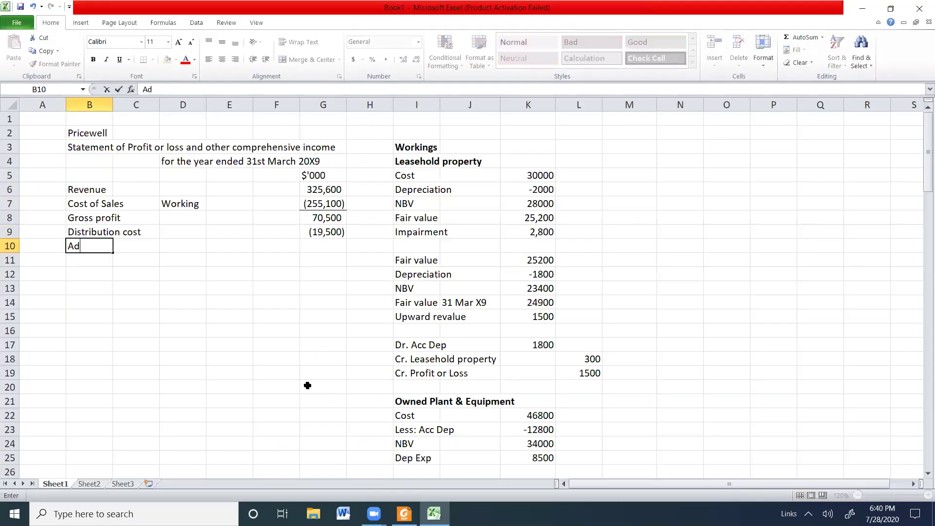
key("BackSpace")
type("Expenses")
key("Tab")
Step: Look up the administrative expenses in the trial balance and enter them in G10 as -27500
key("Right")
key("Right")
key("Right")
key("Right")
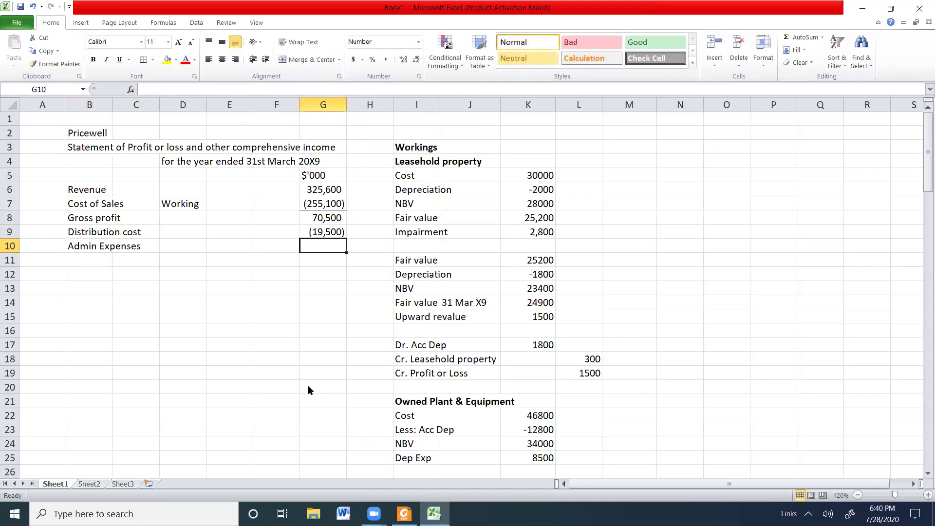
key("alt+Tab")
key("alt+Tab")
type("-27500")
key("Return")
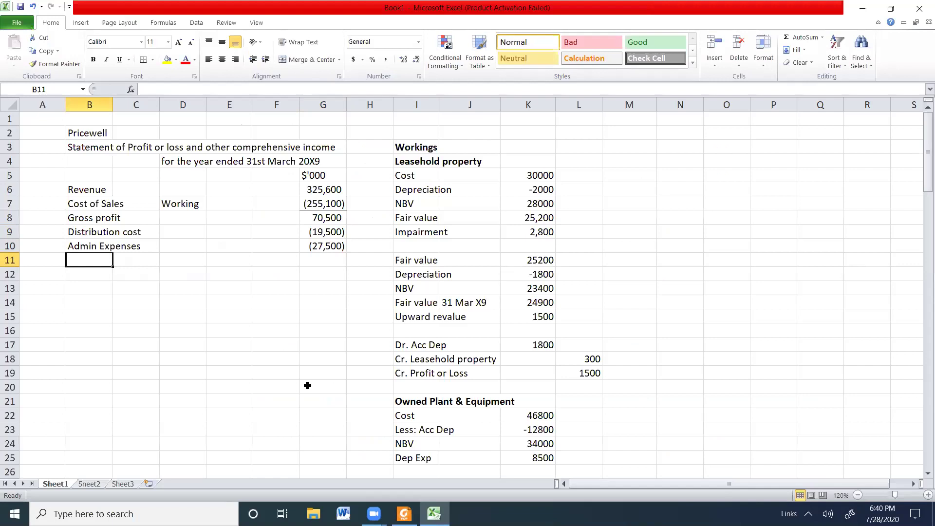
key("Up")
type("finance Cosr")
key("Tab")
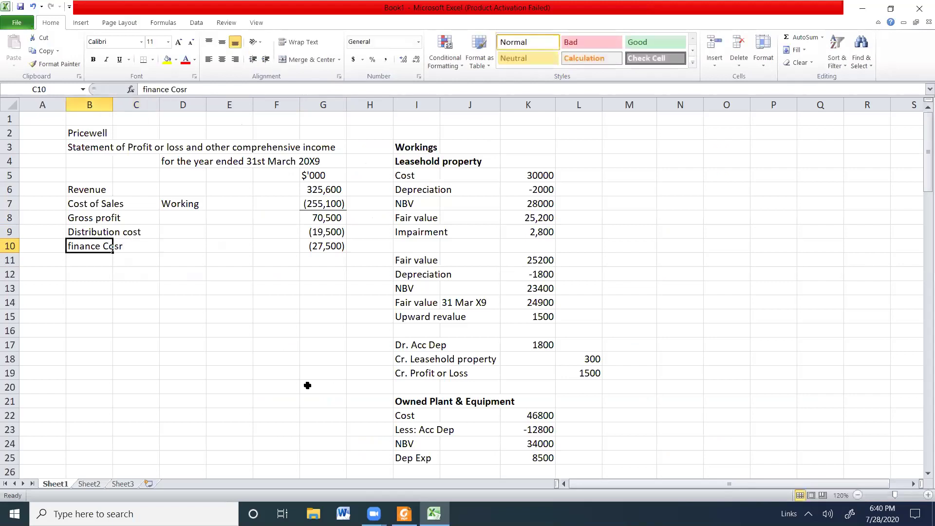
type("Finance cost")
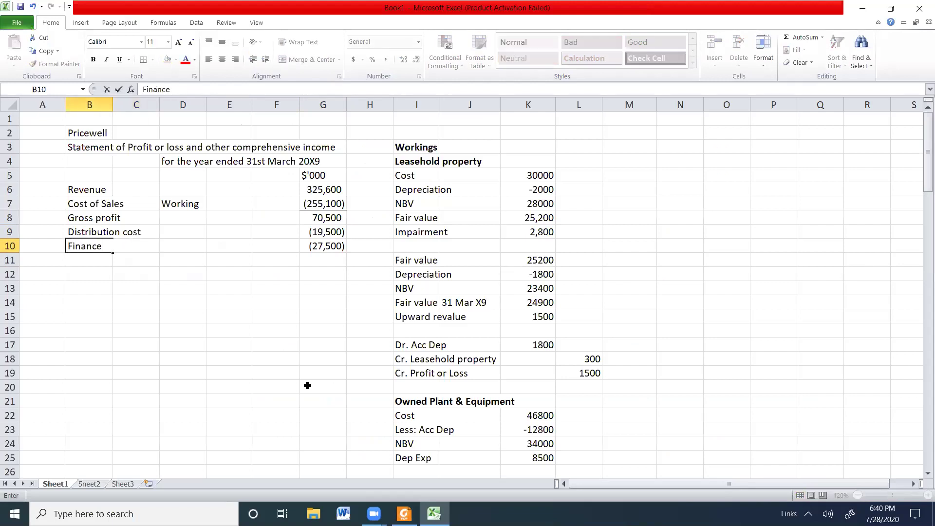
key("Tab")
key("Tab")
key("Tab")
key("Tab")
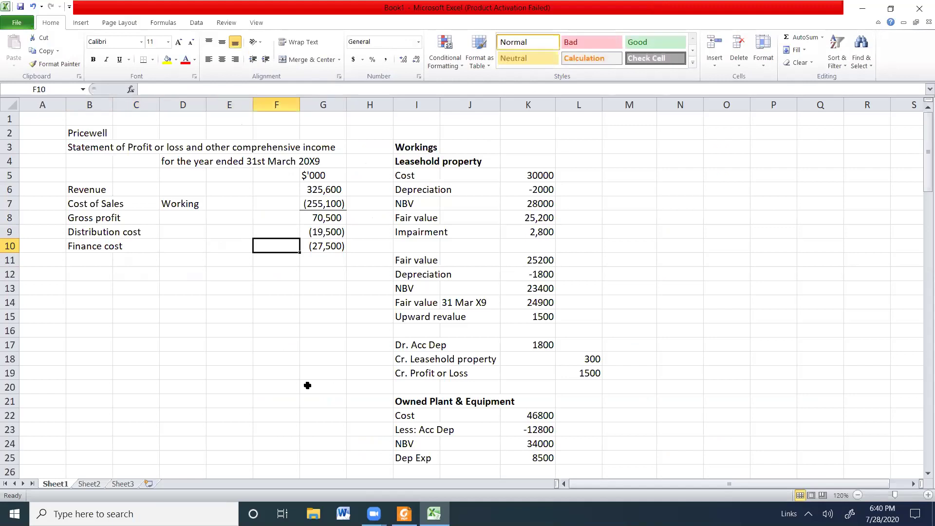
key("shift+Tab")
key("shift+Tab")
key("shift+Tab")
key("shift+Tab")
type("Admin Expenses")
key("Return")
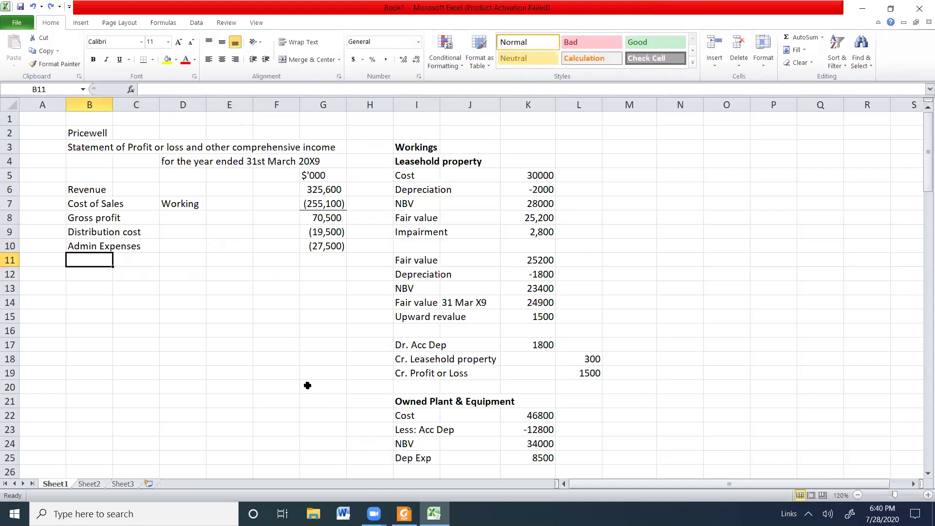
Step: Enter the label "Finance Cost" in B11, below Admin Expenses
type("F")
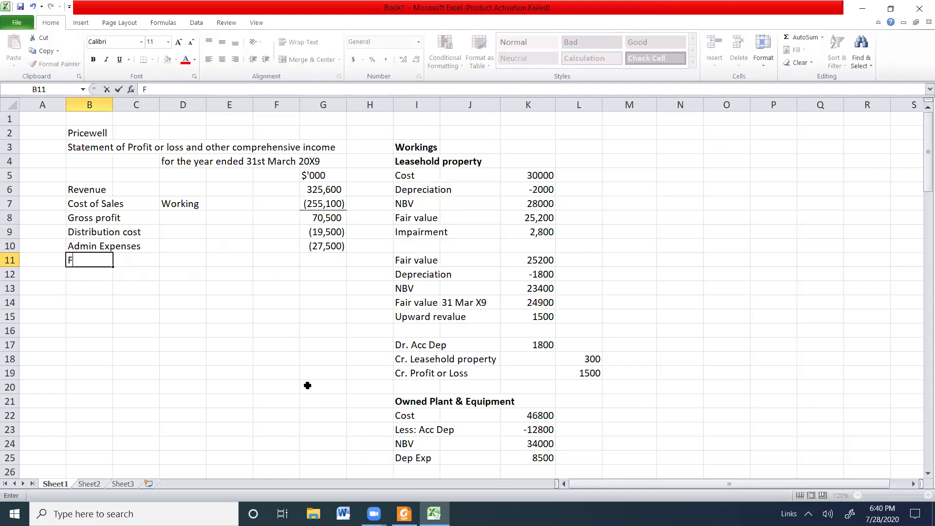
type("inance Cost")
key("Tab")
key("Tab")
key("Tab")
key("Tab")
key("Tab")
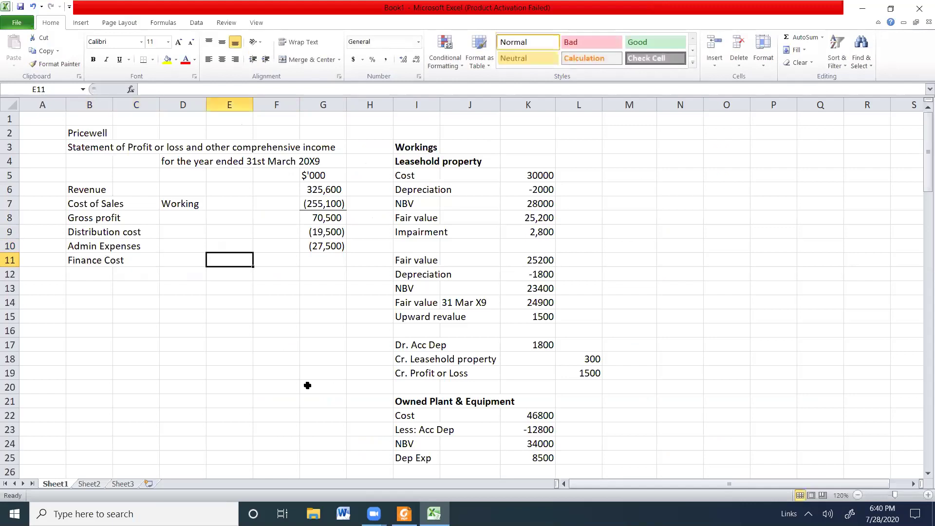
Step: Review the trial balance for finance items, and set G11 to the negative of the 20X9 lease interest in J45
key("alt+Tab")
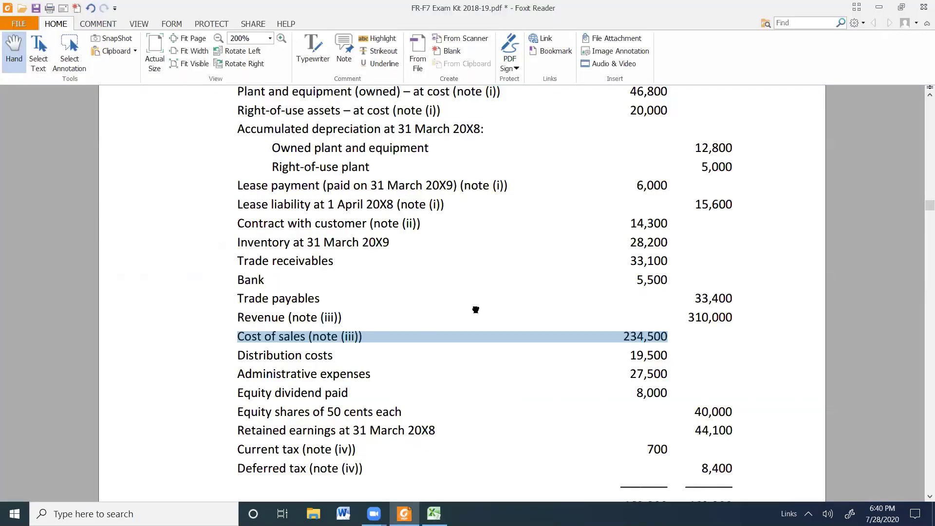
scroll(477, 317, "up", 2)
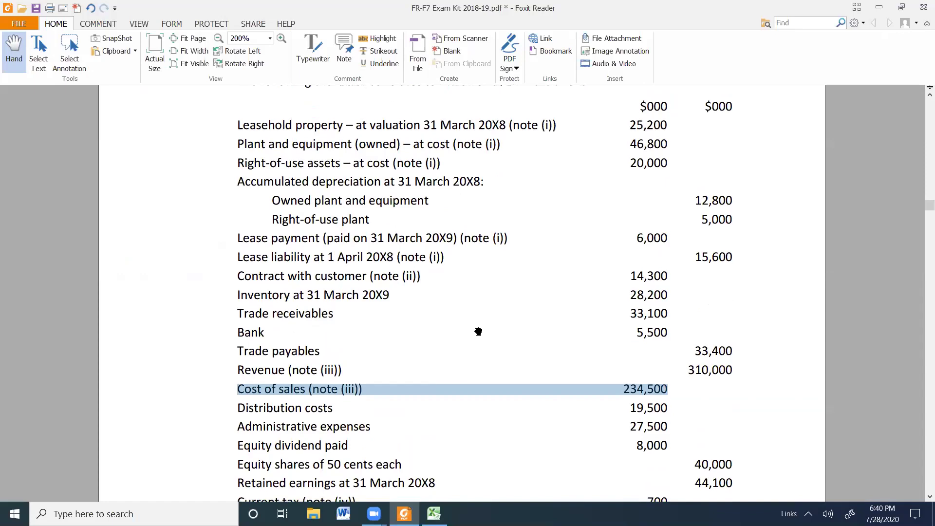
scroll(478, 332, "down", 2)
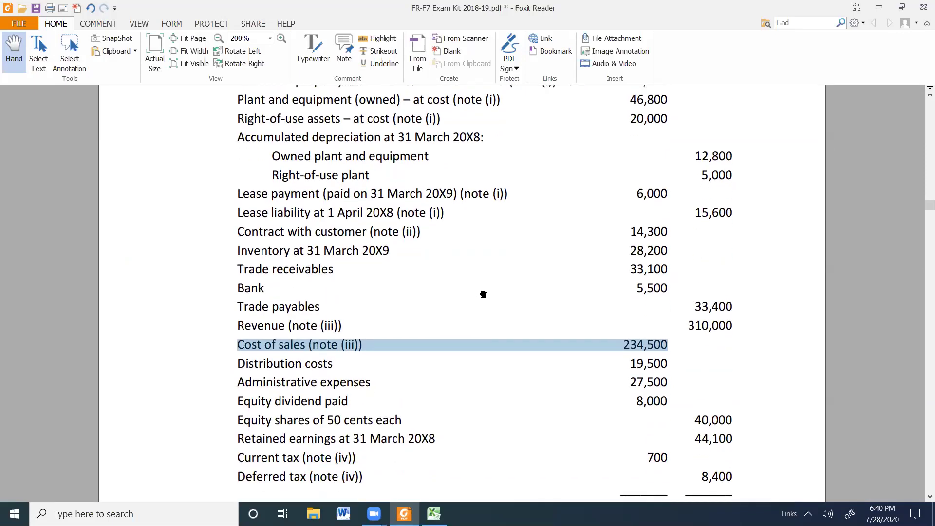
scroll(484, 298, "up", 1)
left_click_drag(484, 298, 483, 299)
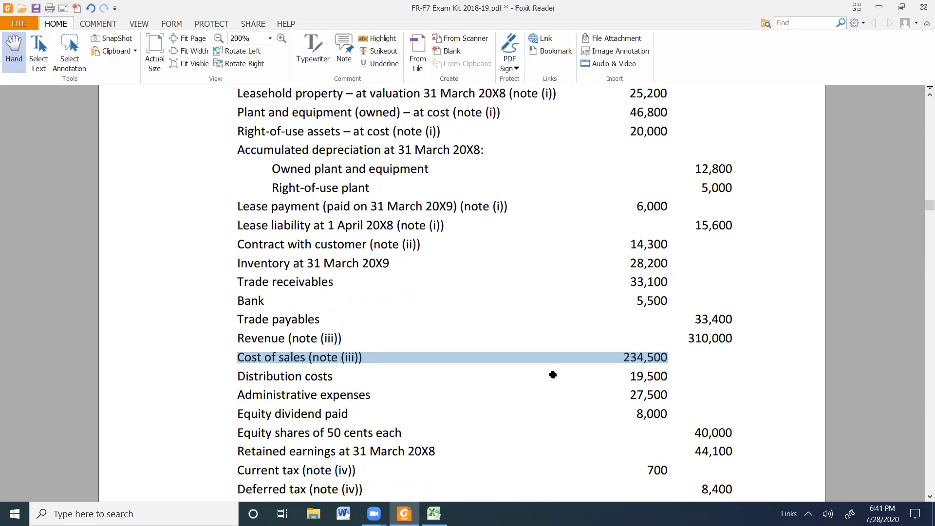
key("alt+Tab")
left_click_drag(923, 184, 920, 188)
type("=")
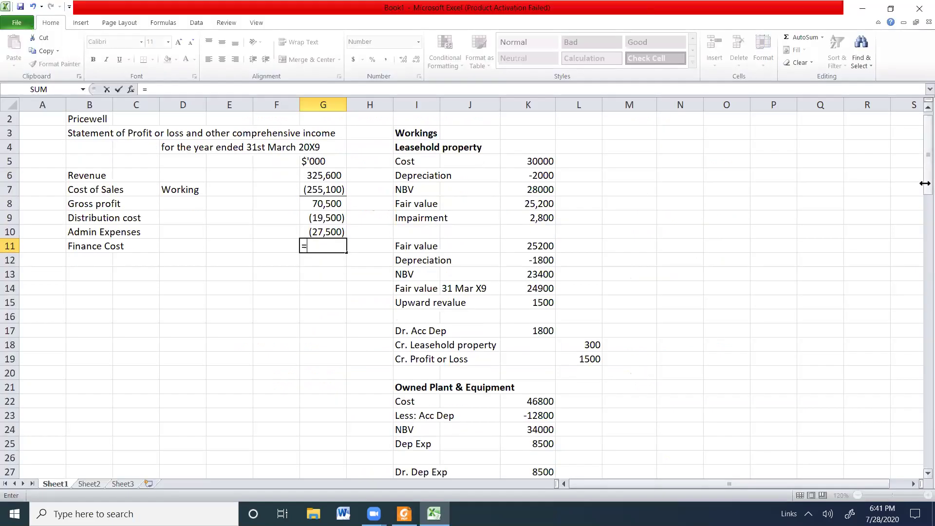
type("-")
left_click_drag(921, 184, 925, 255)
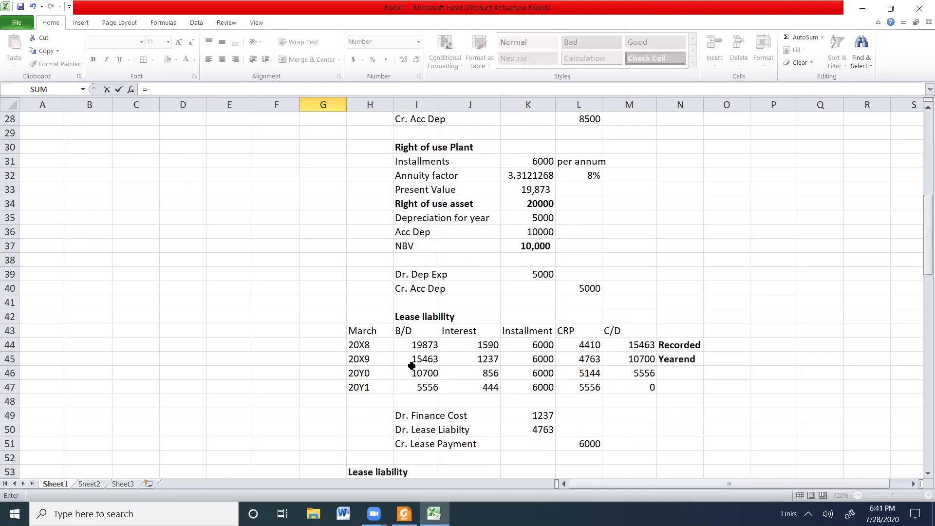
left_click(487, 359)
key("Escape")
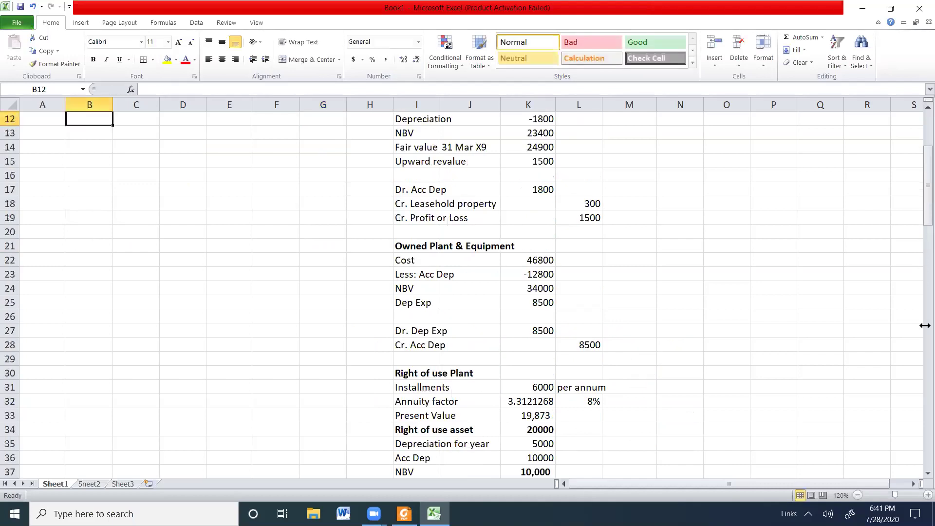
left_click_drag(928, 207, 921, 271)
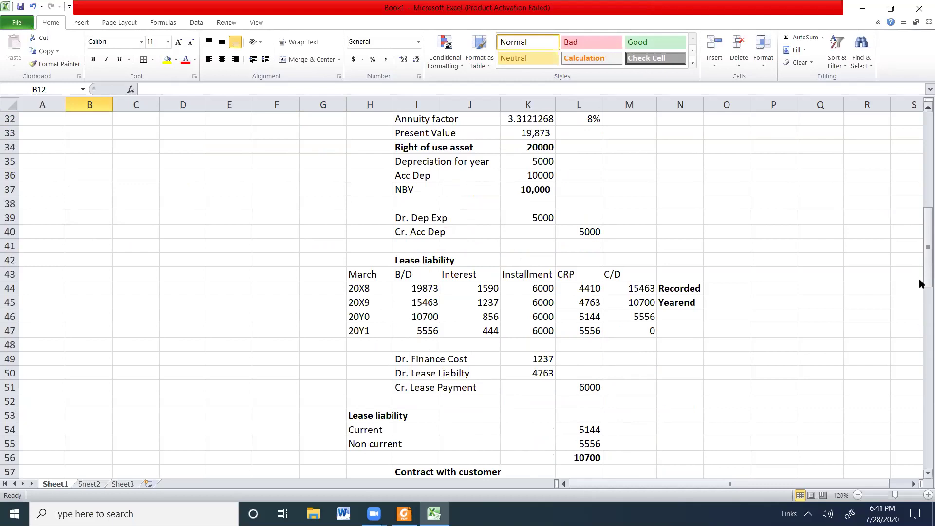
left_click_drag(921, 212, 921, 117)
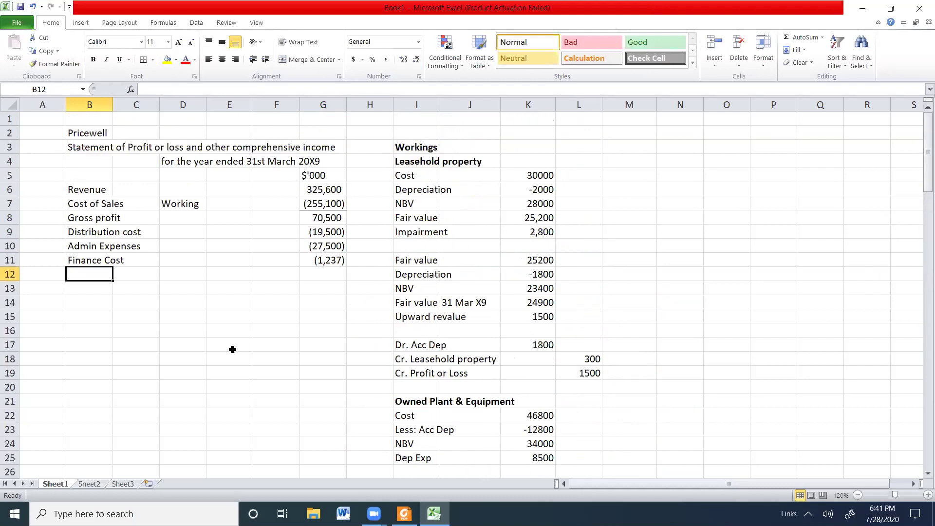
Step: Enter the label "Profit before tax" in B12, below Finance Cost
type("P")
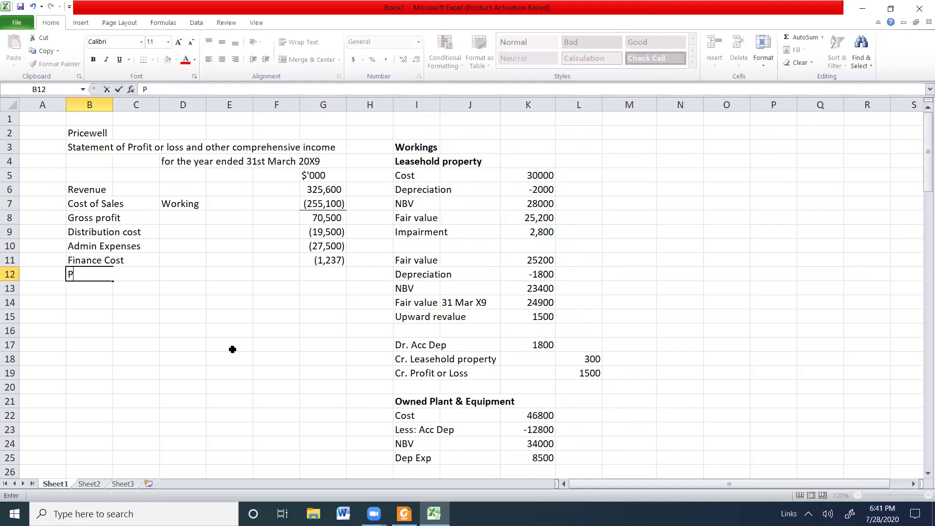
type("rofit before tax")
key("Right")
key("Right")
key("Right")
key("Right")
key("Right")
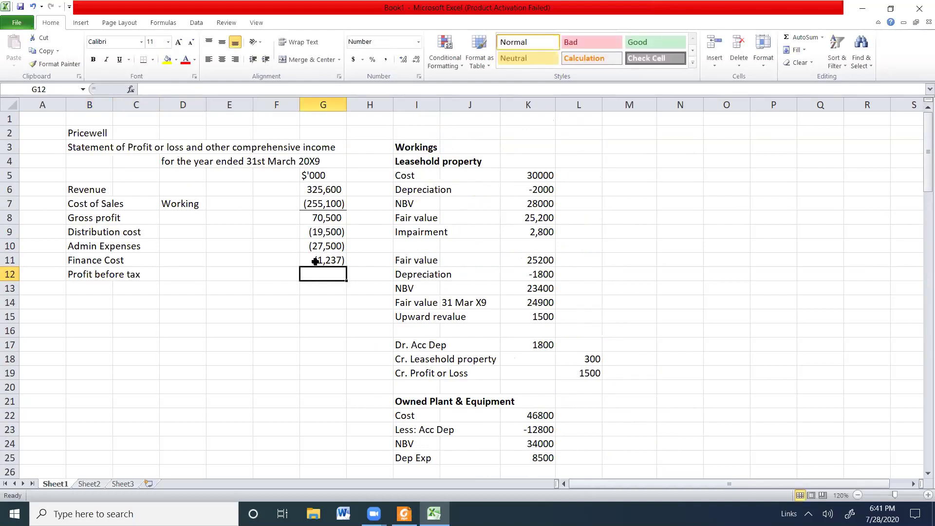
Step: Add a bottom border under G11 and calculate profit before tax in G12 with =SUM(G8:G11)
key("Up")
key("Down")
type("SUM")
key("BackSpace")
key("BackSpace")
key("BackSpace")
type("-S")
key("BackSpace")
key("BackSpace")
type("=S")
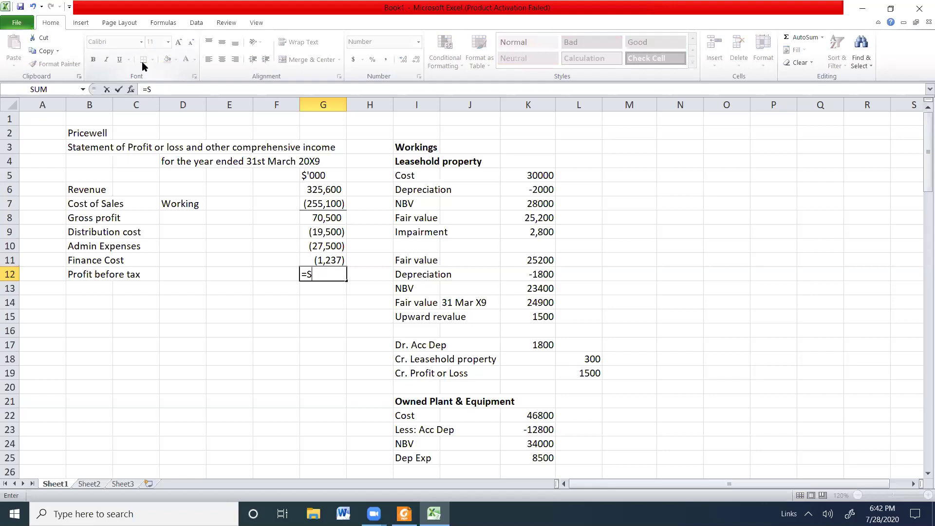
type("UM(")
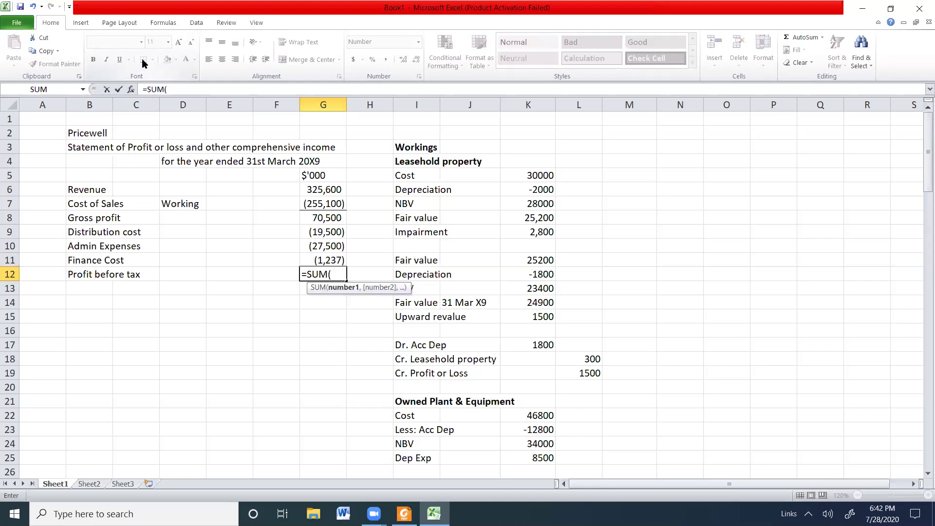
left_click(329, 221)
left_click_drag(329, 223, 329, 260)
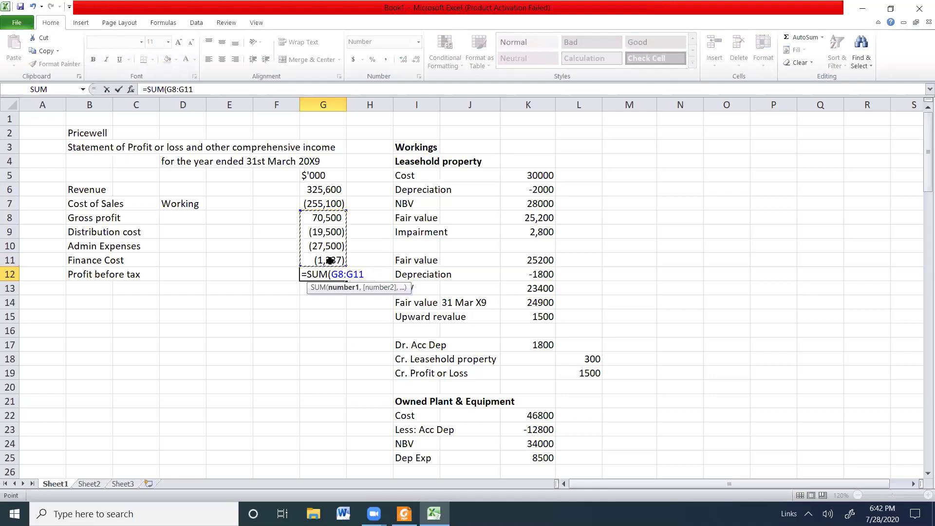
type(")")
key("Return")
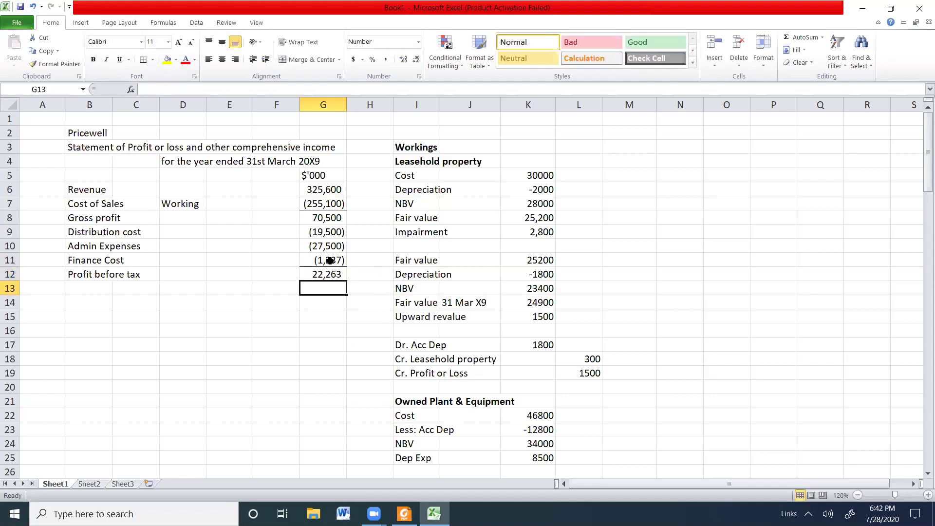
Step: Enter the label "Tax charge" in B13, below Profit before tax
left_click(110, 294)
type("T")
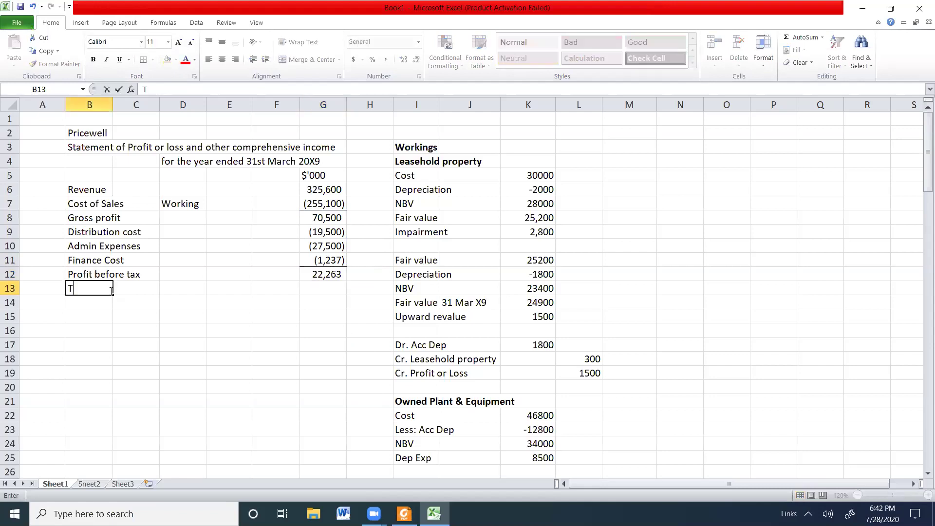
type("ax charge")
key("Tab")
key("Tab")
key("Tab")
key("Tab")
key("Tab")
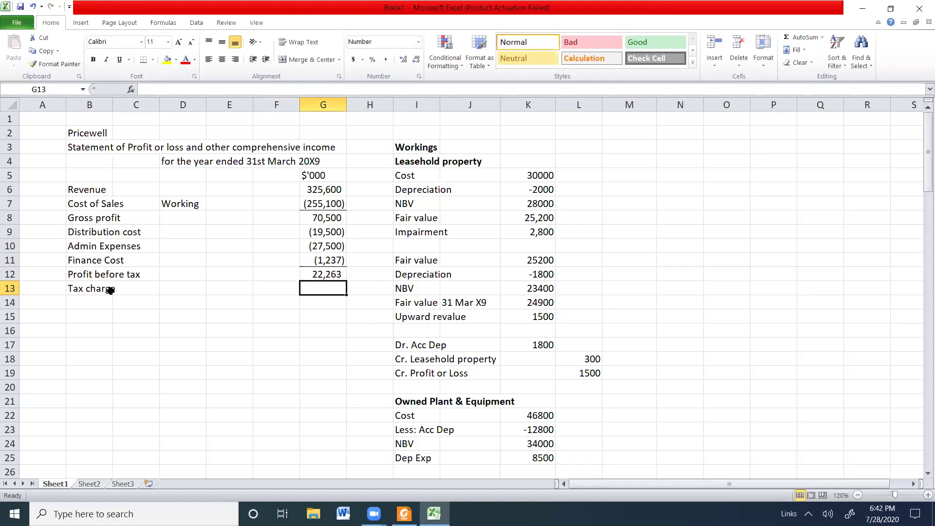
Step: Set G13 to the negative of the tax charge total in K99 and add a bottom border under it
type("=")
left_click_drag(921, 180, 923, 429)
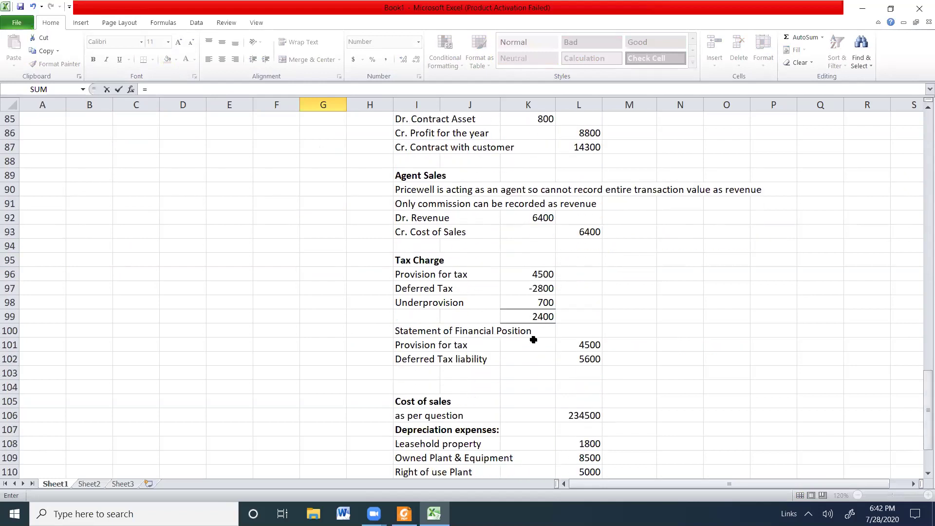
left_click(550, 315)
left_click(149, 89)
type("(")
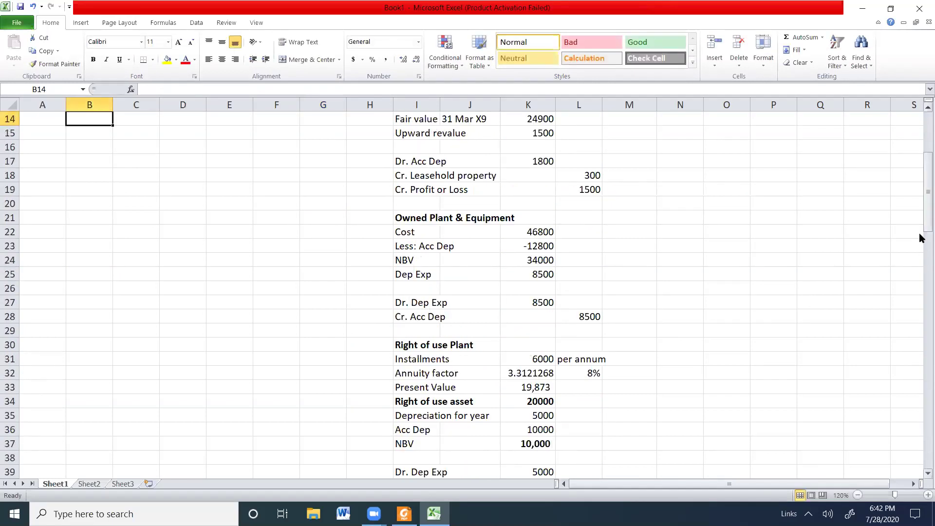
left_click_drag(924, 225, 924, 191)
left_click(340, 245)
left_click(143, 59)
Step: Enter the label "Profit after tax" in B14, below Tax charge
left_click(81, 260)
type("Por")
key("BackSpace")
key("BackSpace")
type("rofit after ta")
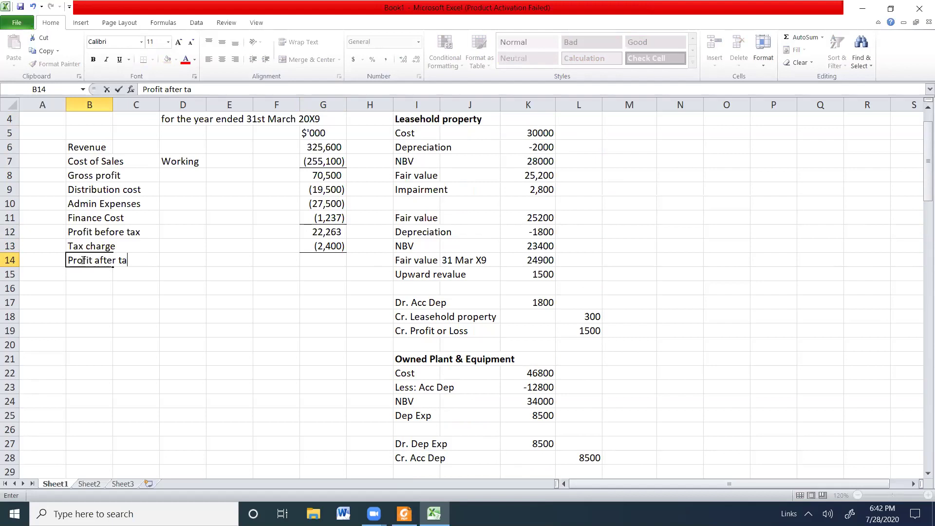
type("x")
Step: Calculate profit after tax in G14 with the formula =G12+G13
key("Right")
key("Right")
key("Right")
key("Right")
key("Right")
type("=")
key("Up")
key("Up")
type("+")
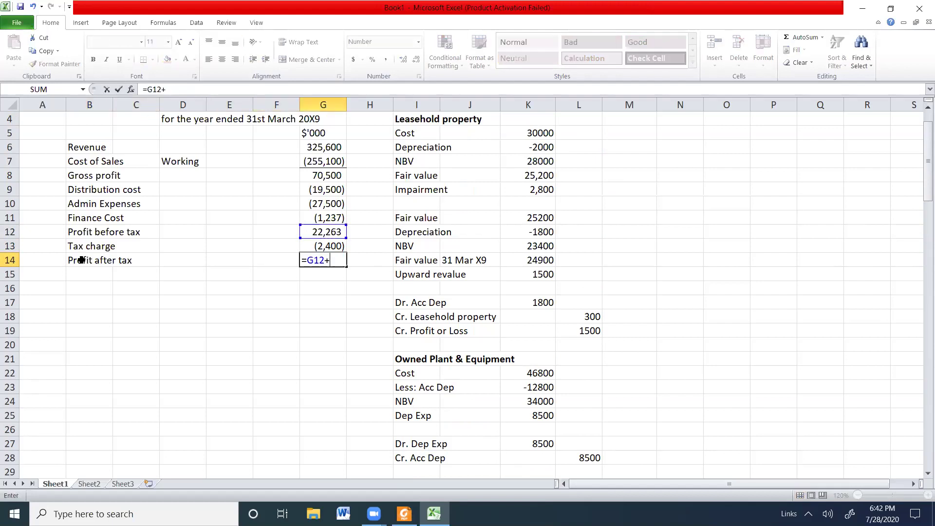
key("Up")
key("Return")
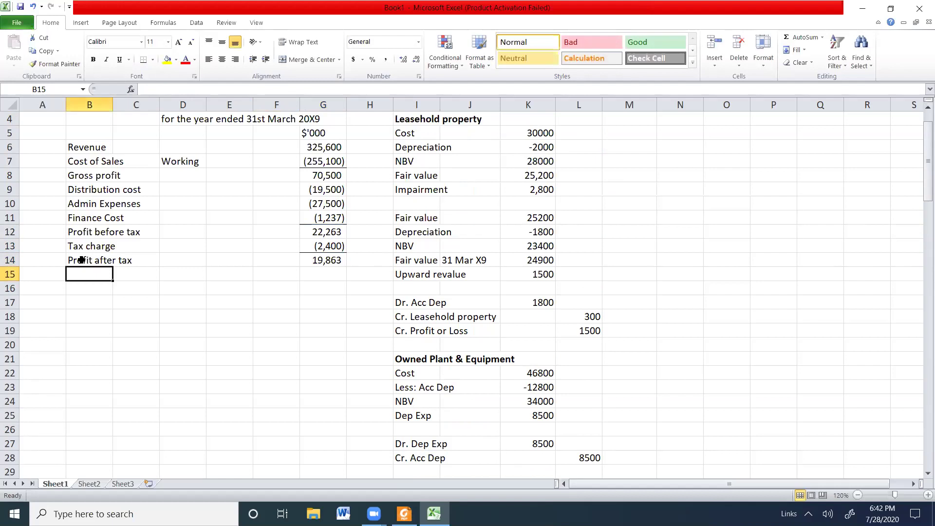
Step: Add a bottom border under the profit after tax figure in G14
left_click(318, 262)
left_click(146, 58)
left_click(119, 306)
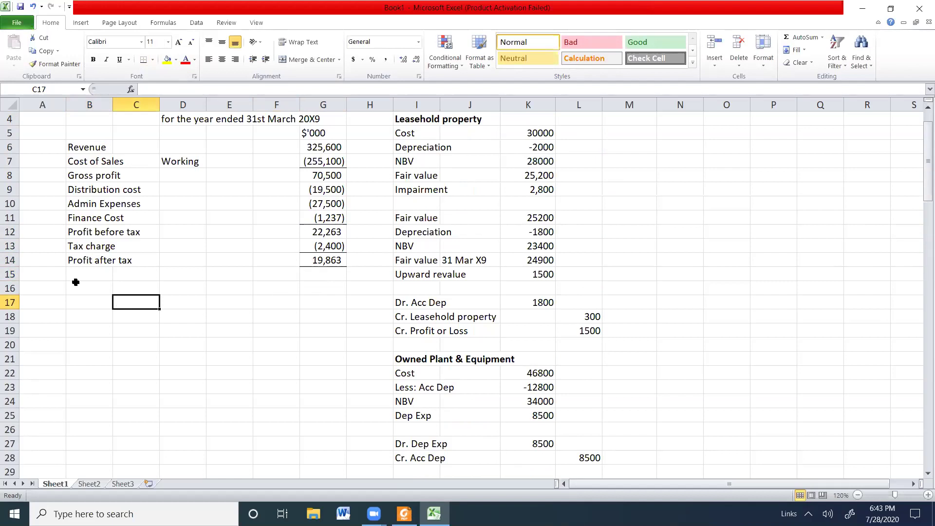
Step: Enter the label "Other comprehensive income" in B15 and the value "nil" in G15
left_click(78, 284)
left_click(81, 272)
type("Other ")
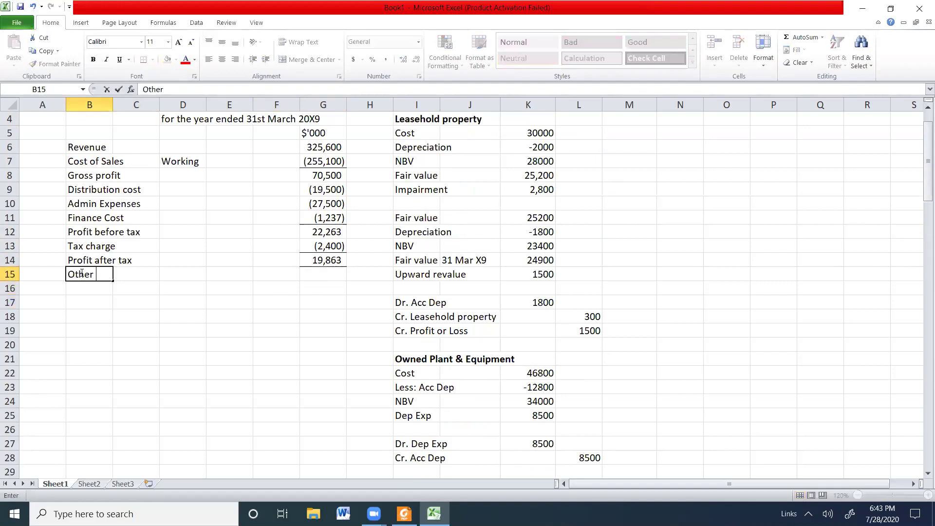
type("comprehensive income")
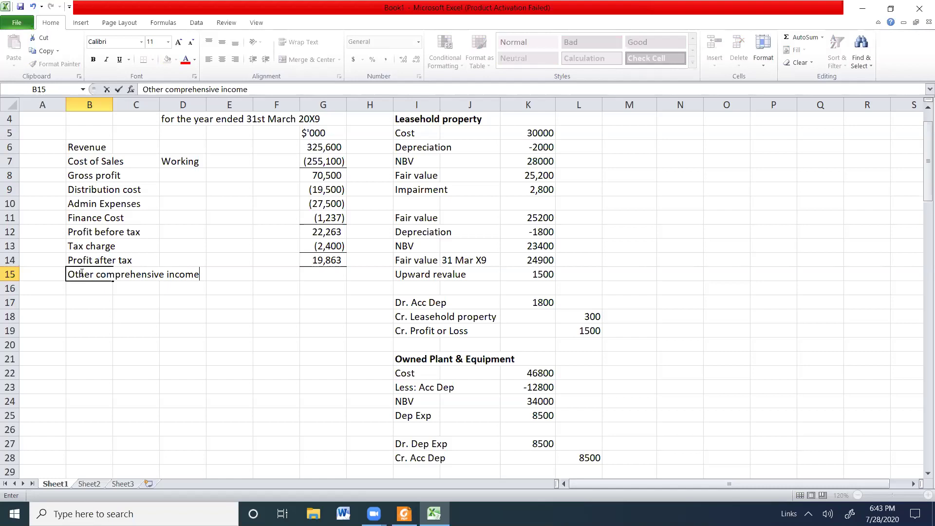
key("Return")
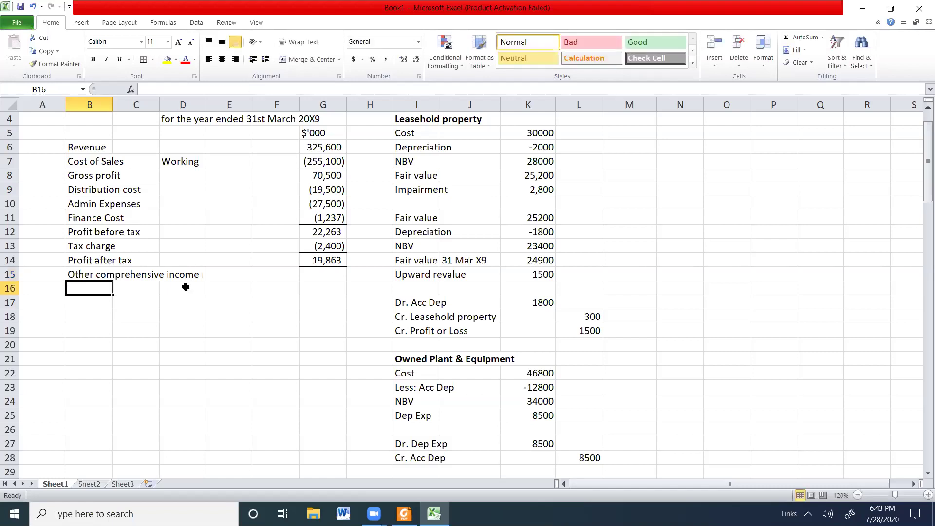
left_click(331, 277)
type("nil")
key("Return")
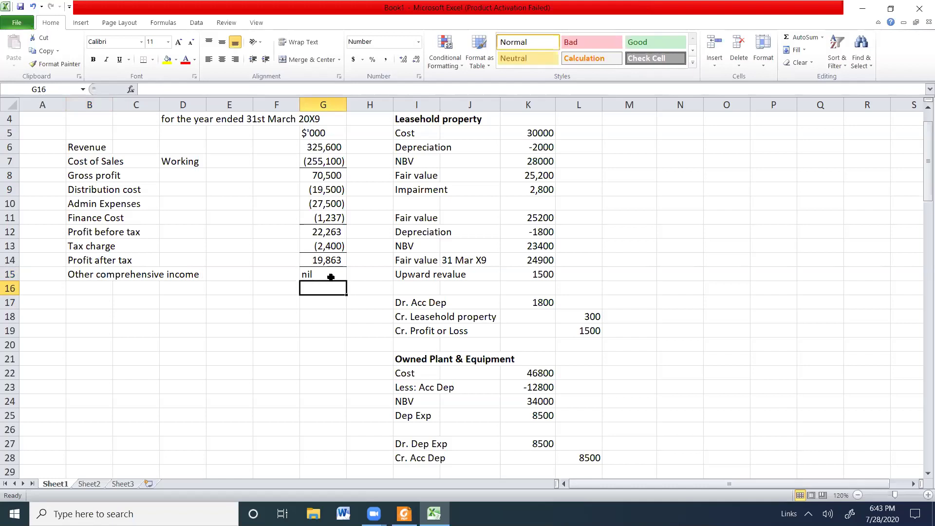
Step: Set G16 to =G14 and label the row "Total comprehensive income" in B16
type("=")
left_click(335, 263)
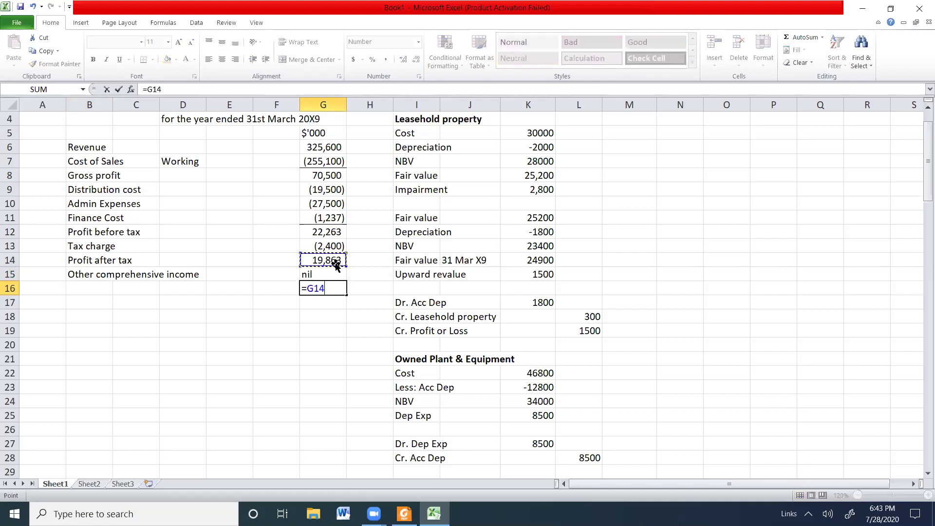
key("Return")
left_click(116, 289)
left_click(100, 289)
type("Total c")
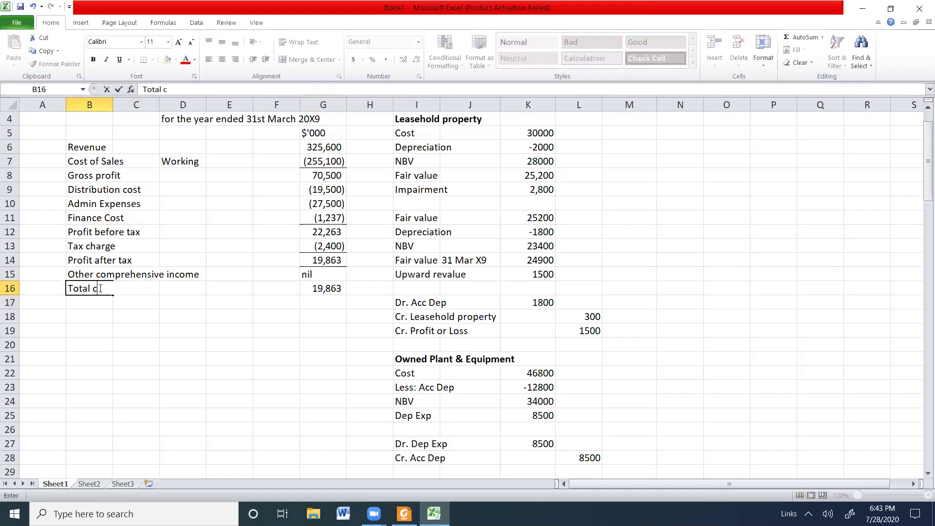
type("ompreheve income")
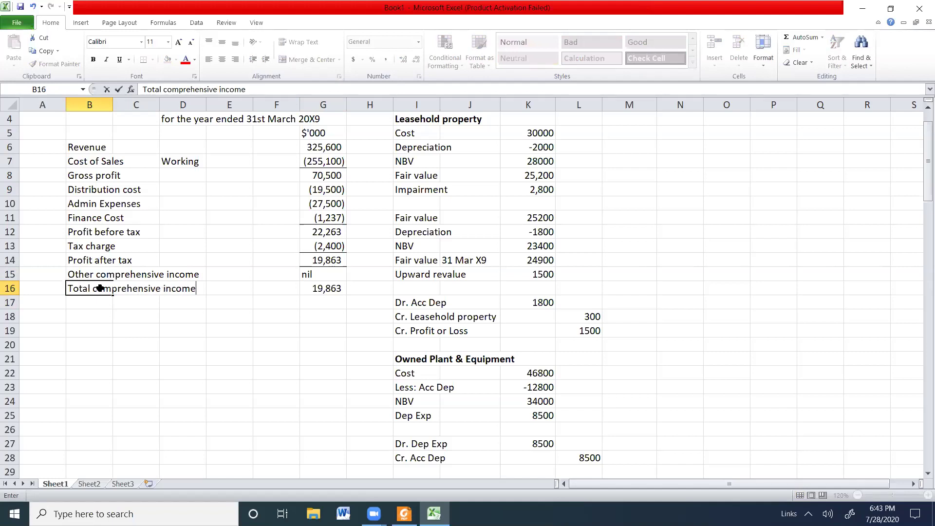
key("Return")
Step: Add bottom borders under the total comprehensive income figure in G16 and the nil entry in G15
left_click(315, 293)
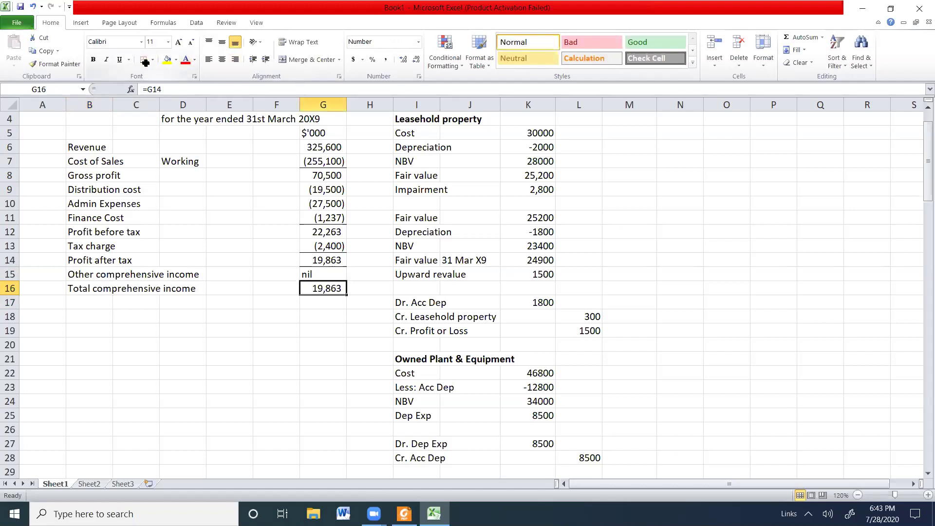
left_click(331, 273)
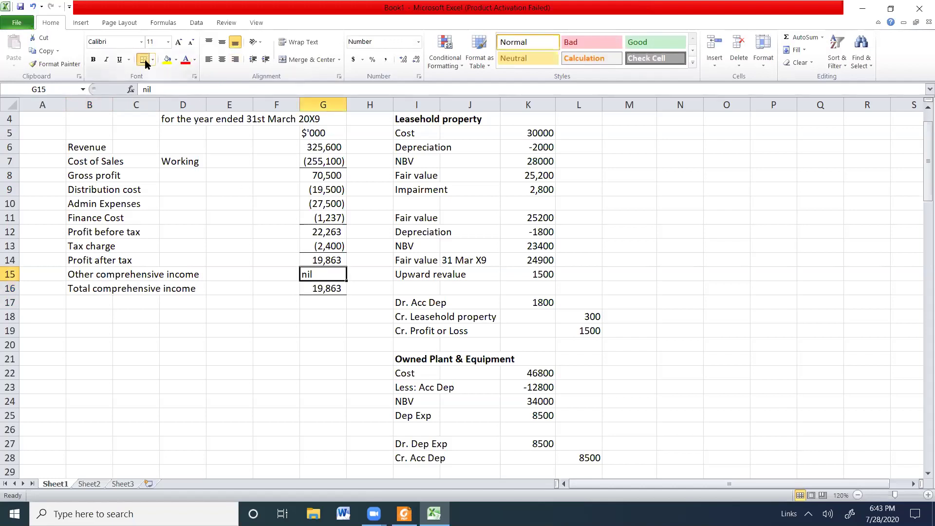
left_click(322, 286)
left_click(278, 374)
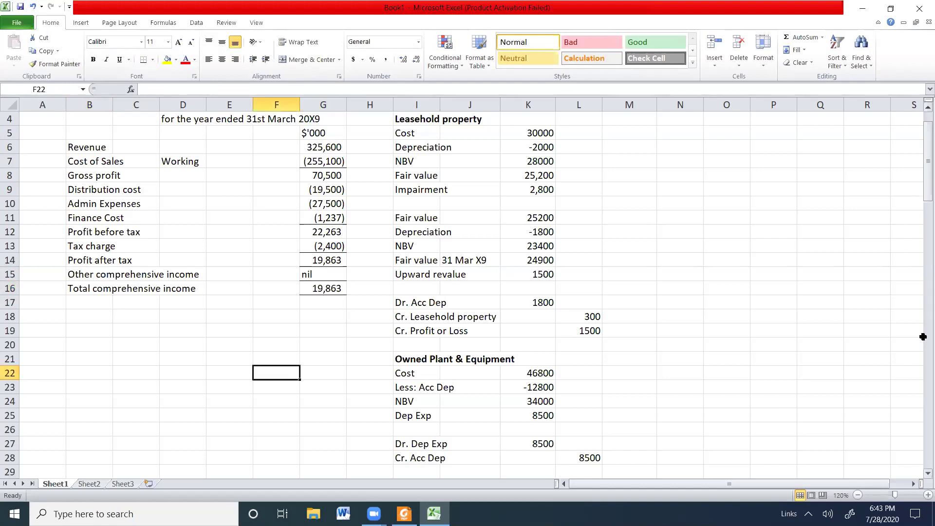
Step: Enter the company name "Pricewell" in B18 to head a second statement below the first
left_click(94, 316)
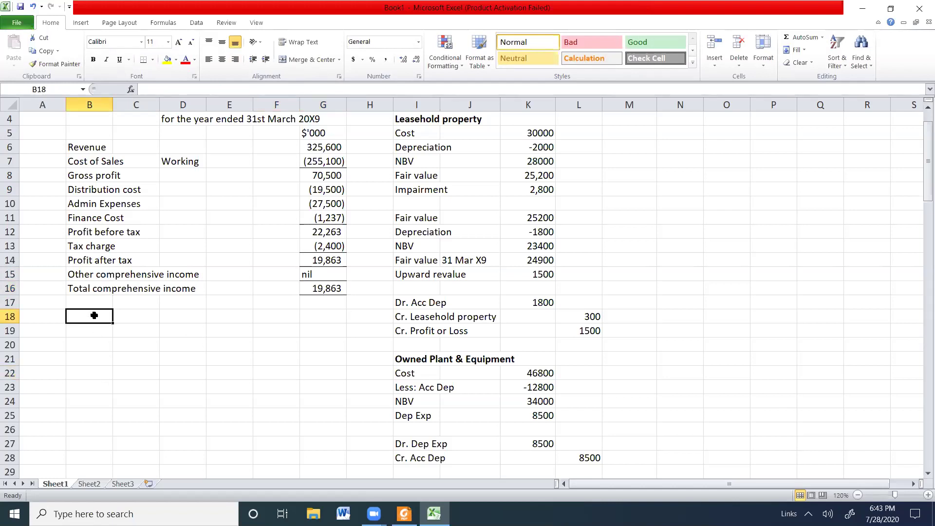
left_click_drag(924, 181, 922, 204)
type("Price")
key("BackSpace")
type("wl")
key("BackSpace")
type("ell")
key("Return")
Step: Enter the title "Statement of Financial Position" in B19, under the company name
type("Statenment")
key("BackSpace")
key("BackSpace")
key("BackSpace")
key("BackSpace")
key("BackSpace")
type("ment fof Financial P")
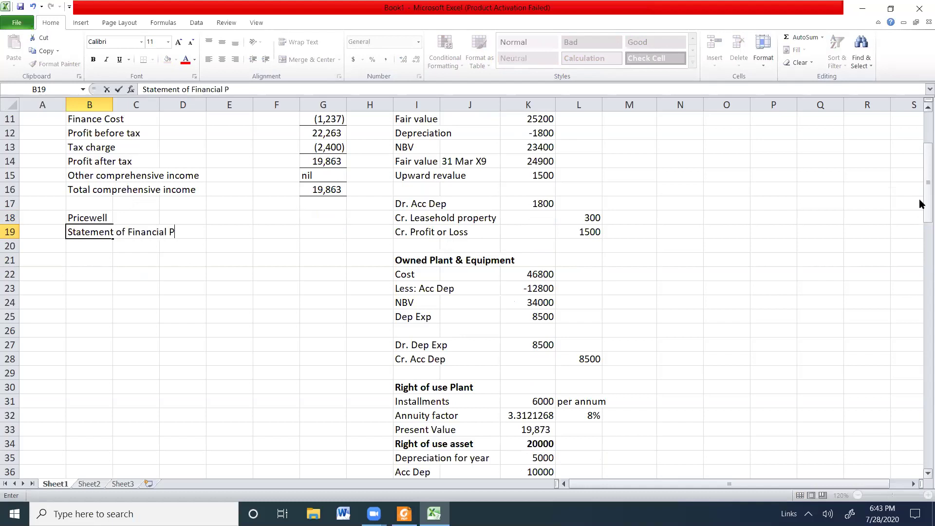
type("osition")
key("Return")
Step: Enter the date line "as at yearended 31st March 20X9" in D20, under the statement title
key("Right")
key("Right")
type("as")
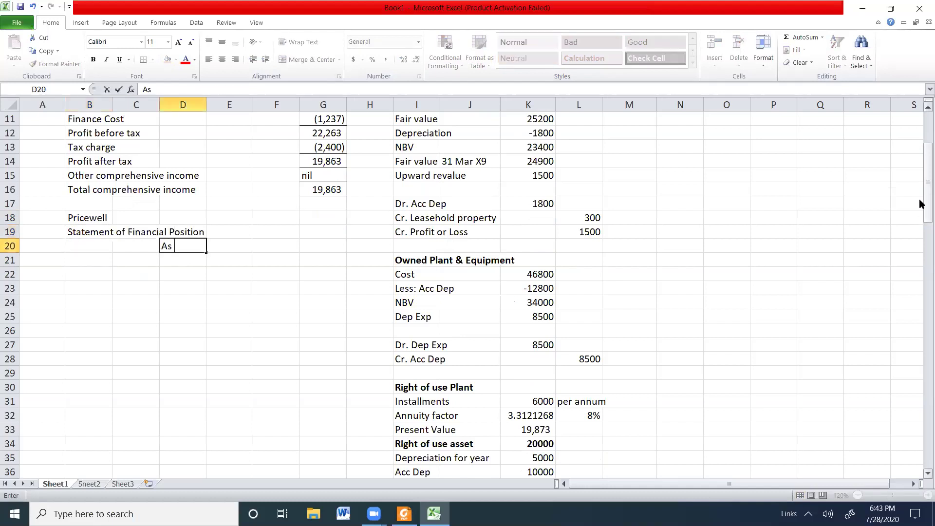
type(" a")
key("BackSpace")
key("BackSpace")
type("at yearended 31s")
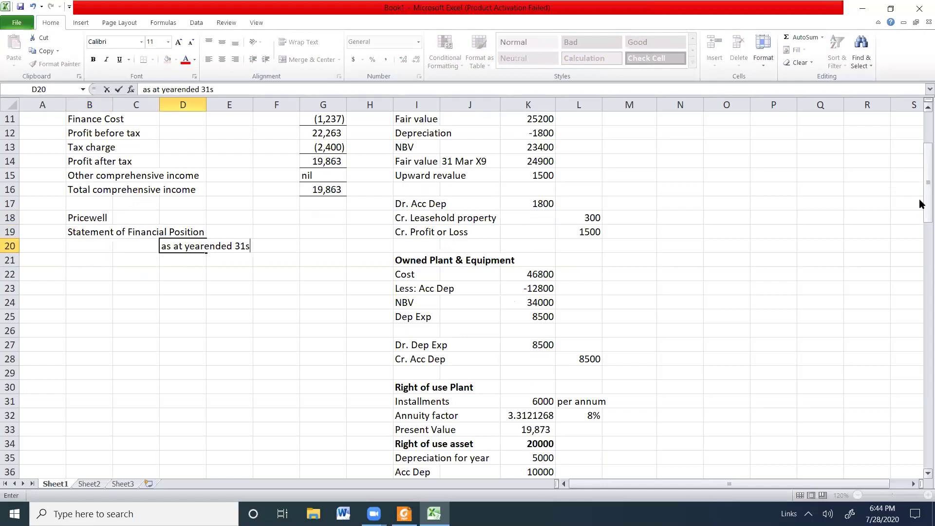
type("t March 20X9")
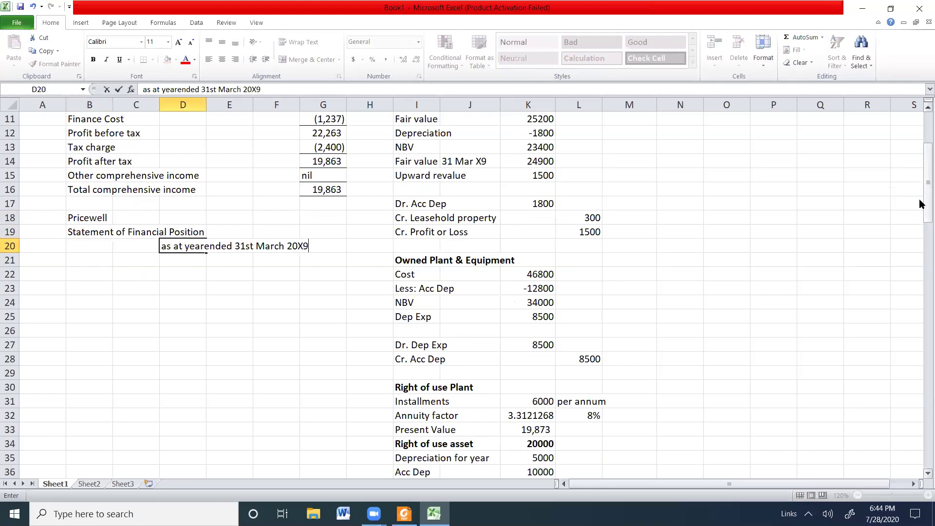
key("Return")
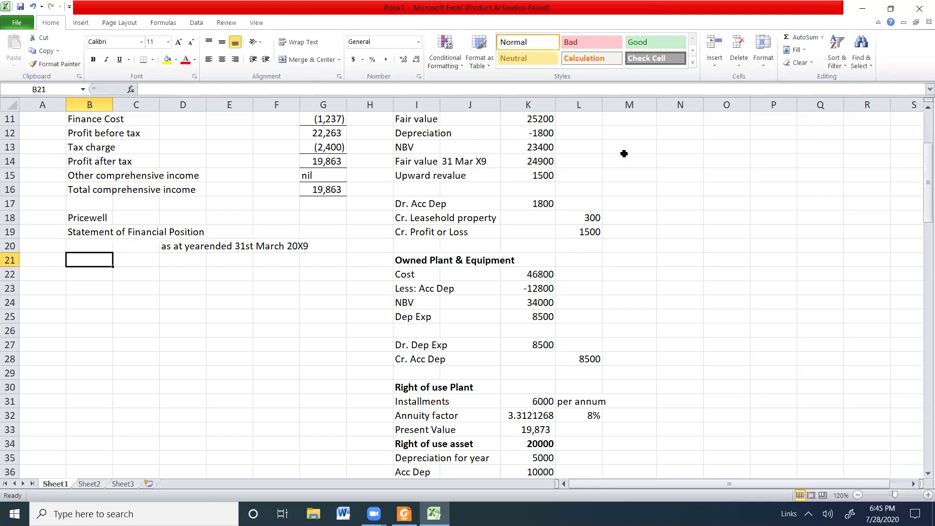
Step: Enter the currency heading "$'000" in both G21 and F21
left_click(336, 263)
type("$")
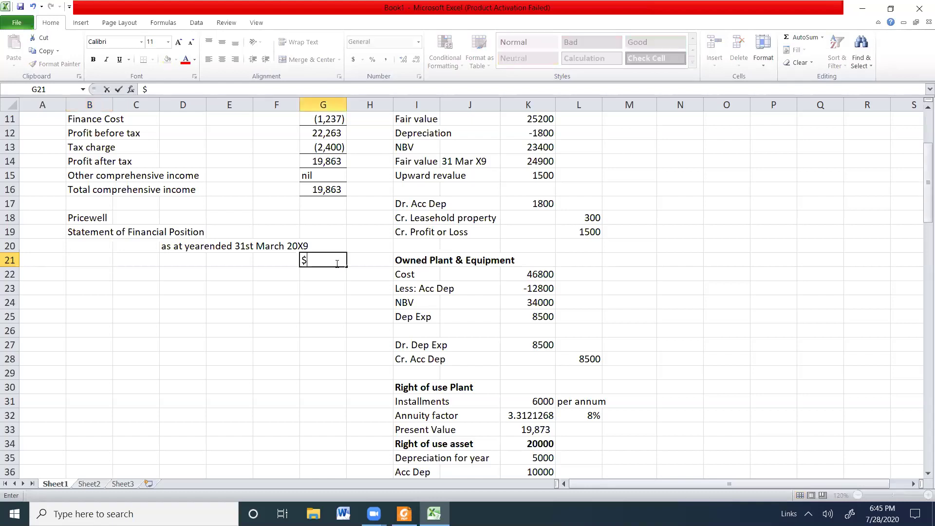
type("'0000")
key("Return")
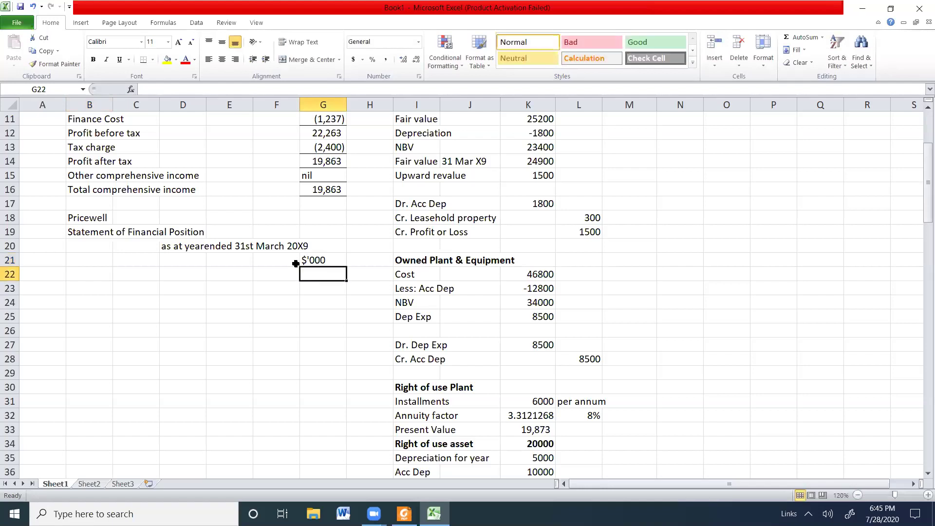
left_click(234, 261)
left_click(264, 262)
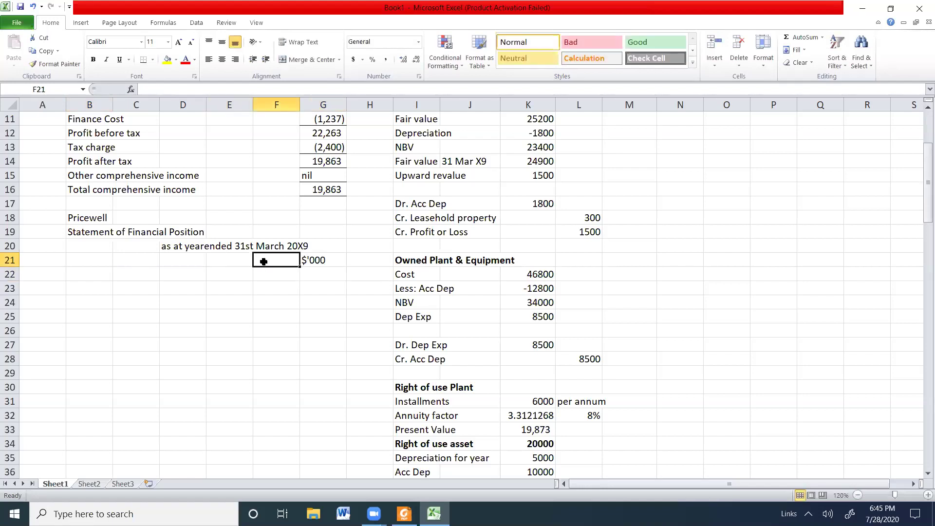
type("$'000")
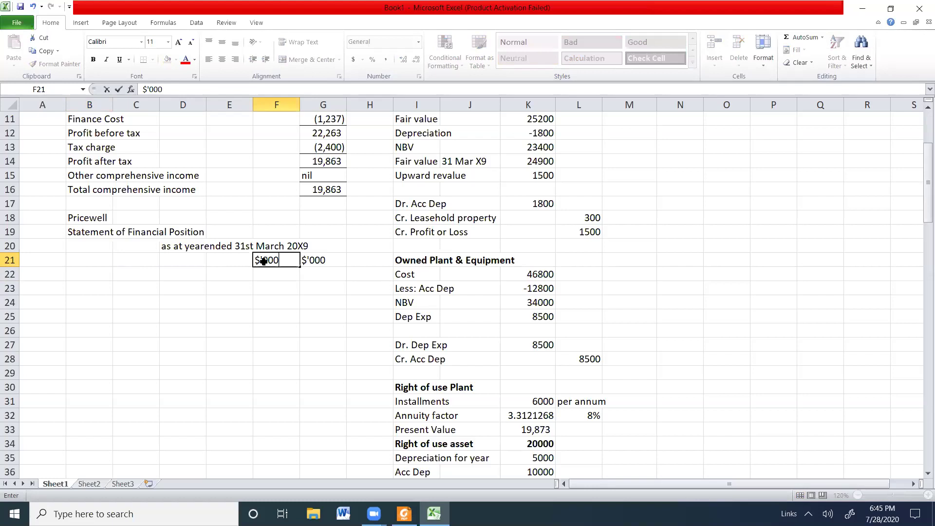
key("Return")
Step: Enter the headings "Assets" in B21 and "Non current assets" in B22
left_click(95, 261)
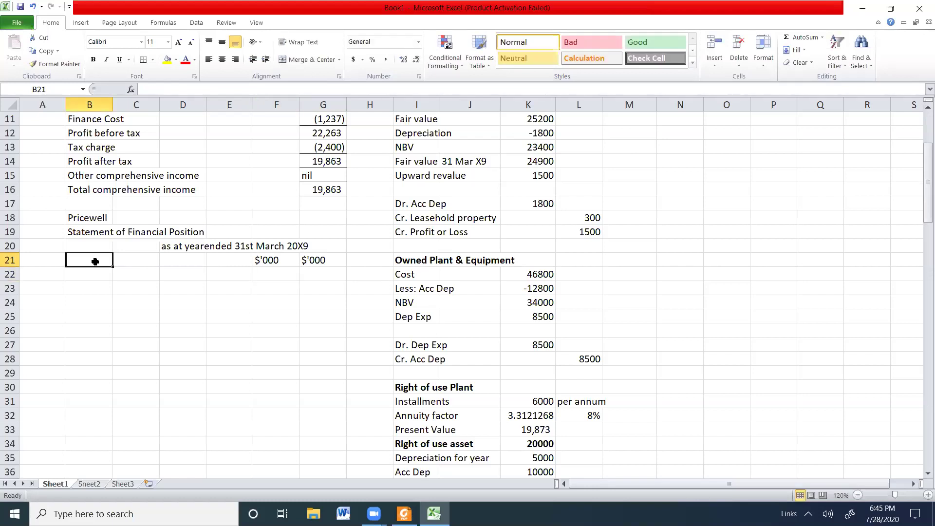
type("Assets")
key("Return")
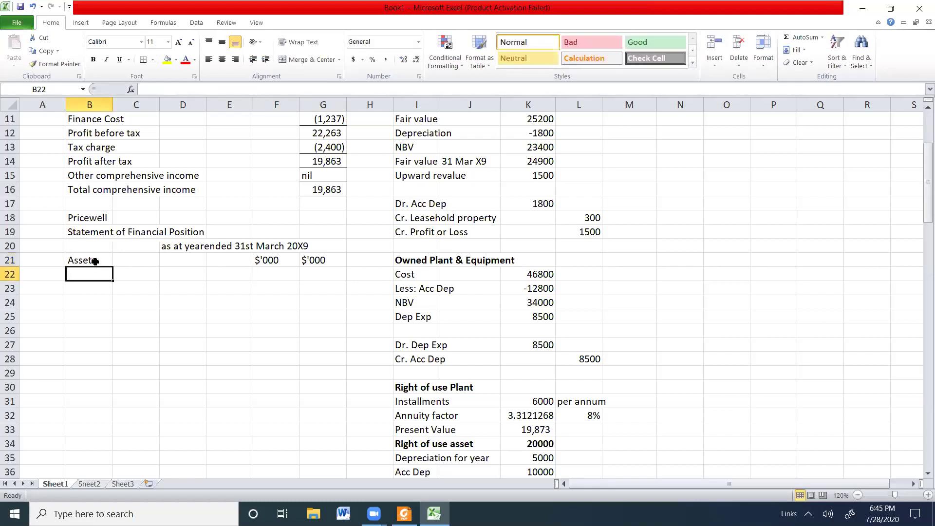
type("Non cur")
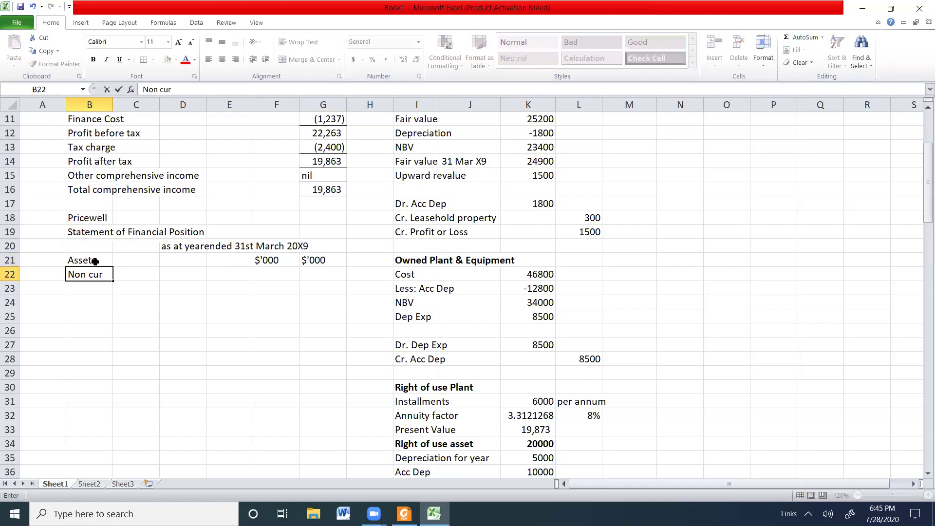
type("rent assets")
key("Return")
Step: Enter the line item "Property Plant & Equipment" in B23 and select its amount cell G23
type("Proper")
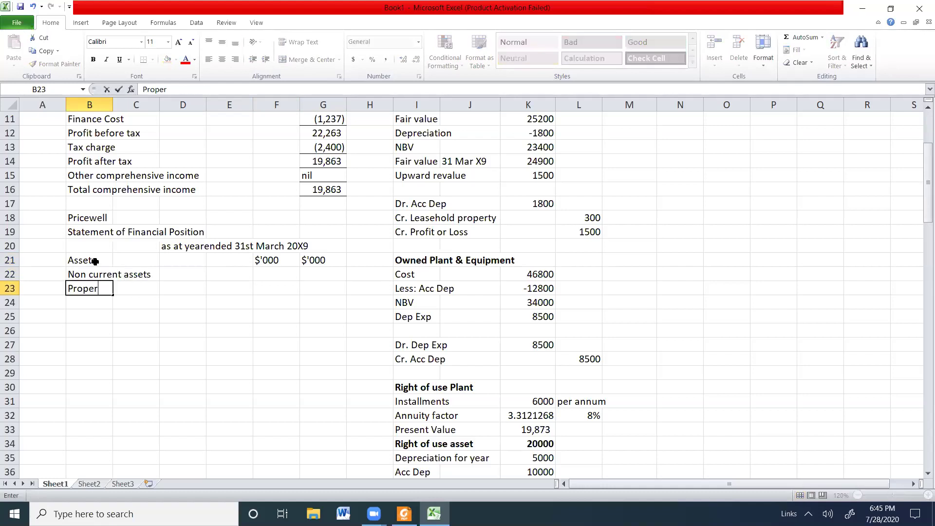
type("ty Plant & Equipment")
key("Tab")
key("Tab")
key("Tab")
key("Tab")
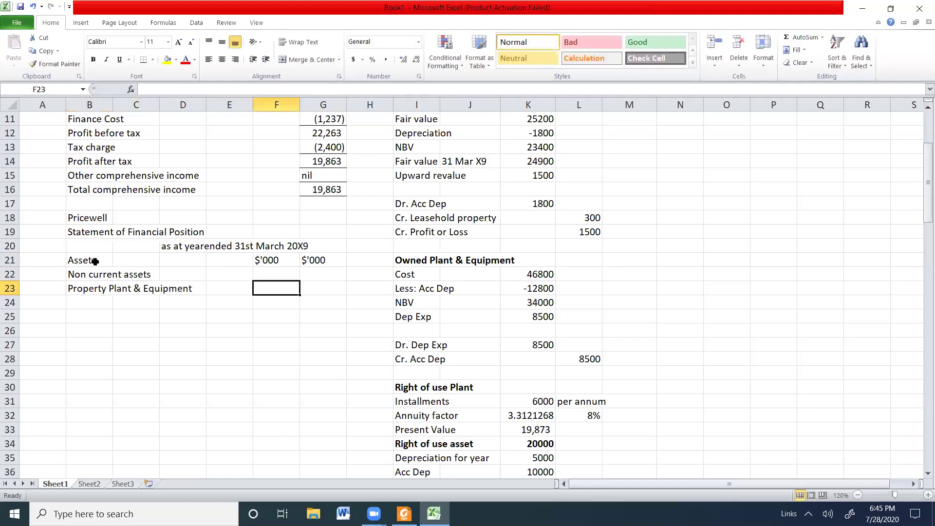
key("Tab")
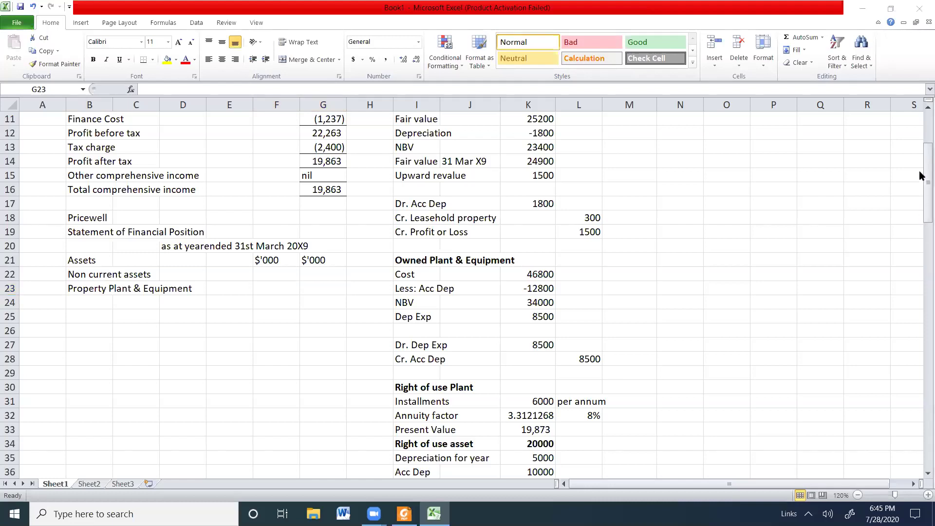
Step: Enter the bold heading "Total PPE" in M4, beside the leasehold property working
left_click_drag(923, 135, 923, 117)
left_click(645, 164)
key("ctrl+b")
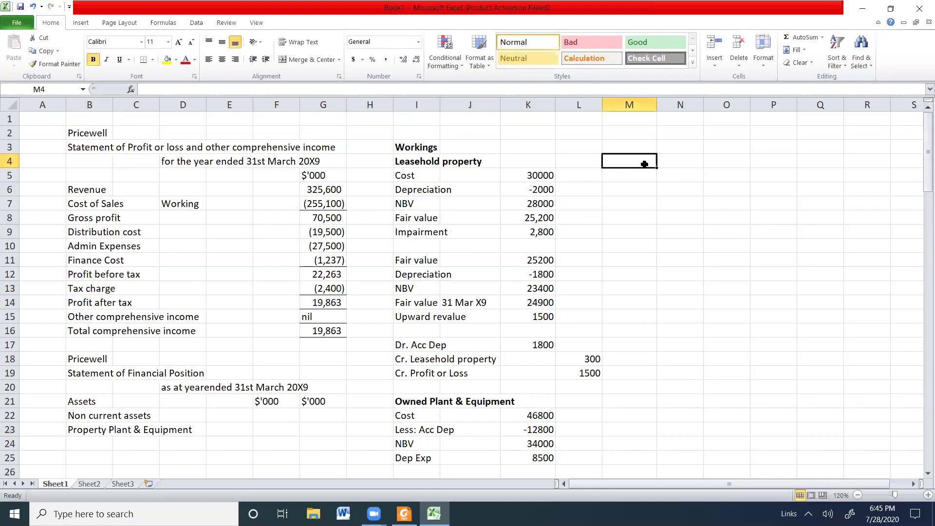
type("Total P")
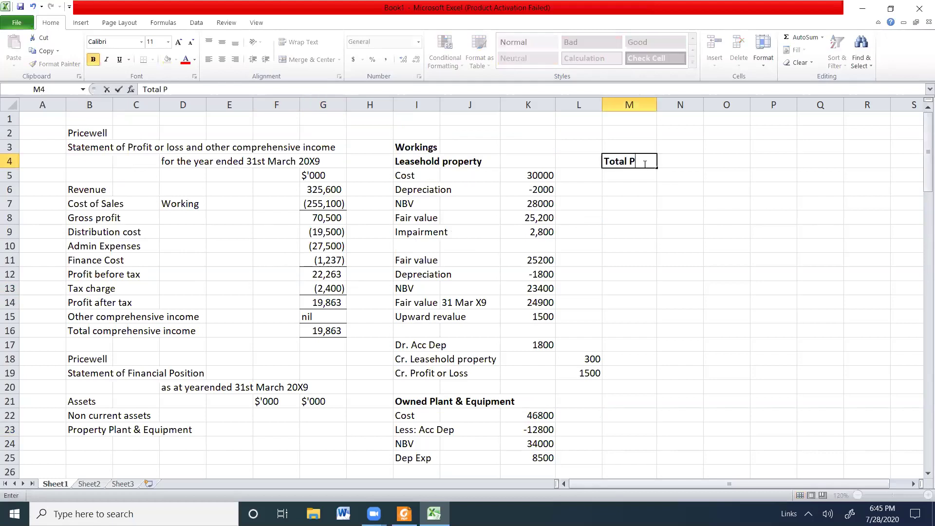
type("PE")
key("Return")
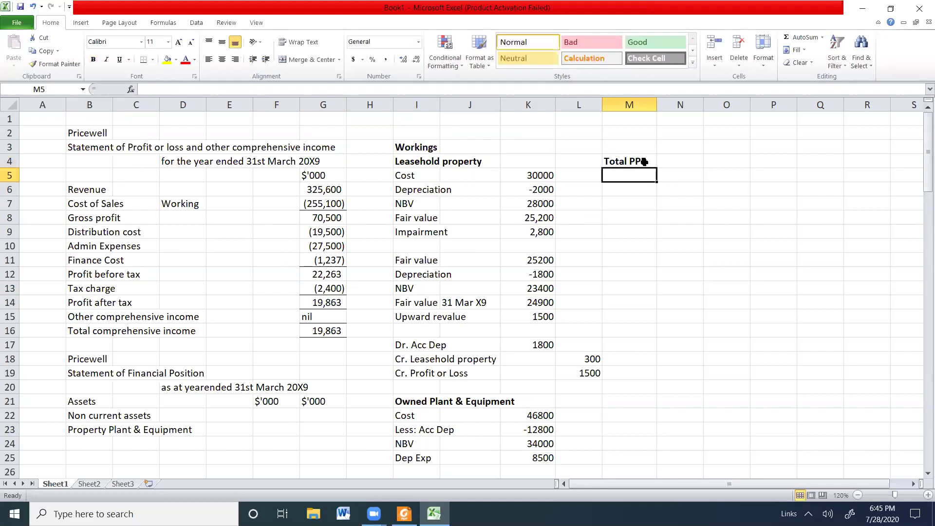
Step: Link M5 to the "Leasehold property" heading in I4 and M6 to the "Owned Plant & Equipment" heading in I21
type("=")
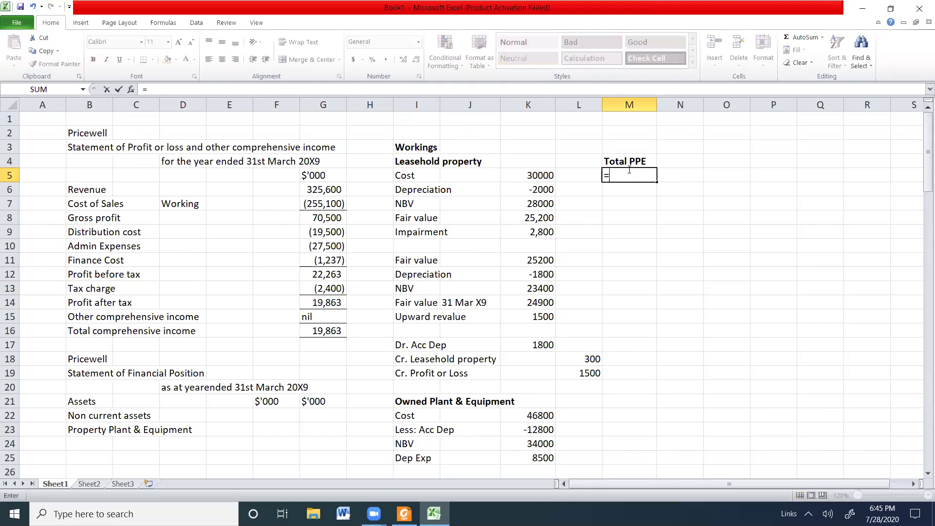
left_click(462, 161)
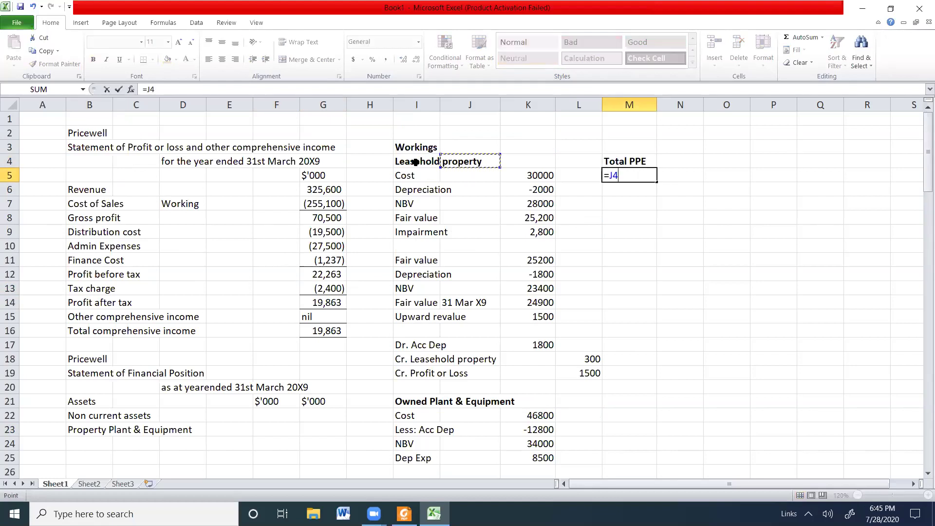
key("Return")
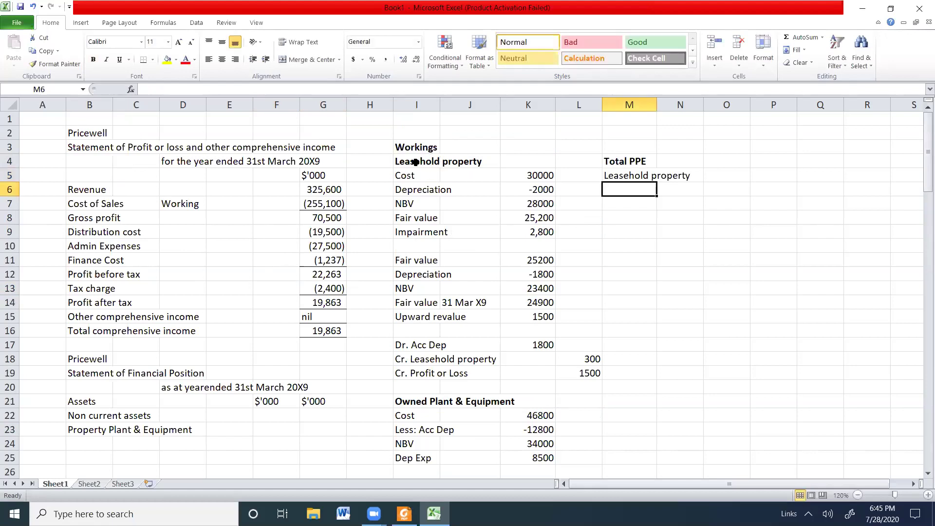
type("=")
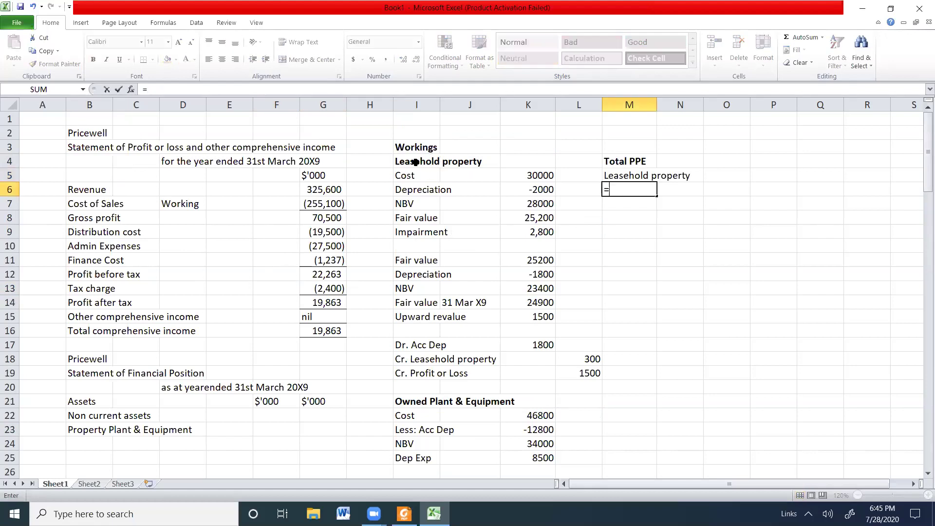
left_click(415, 402)
key("Return")
Step: Enter the label "Contract Specific Plant" in M7 of the Total PPE working
type("=")
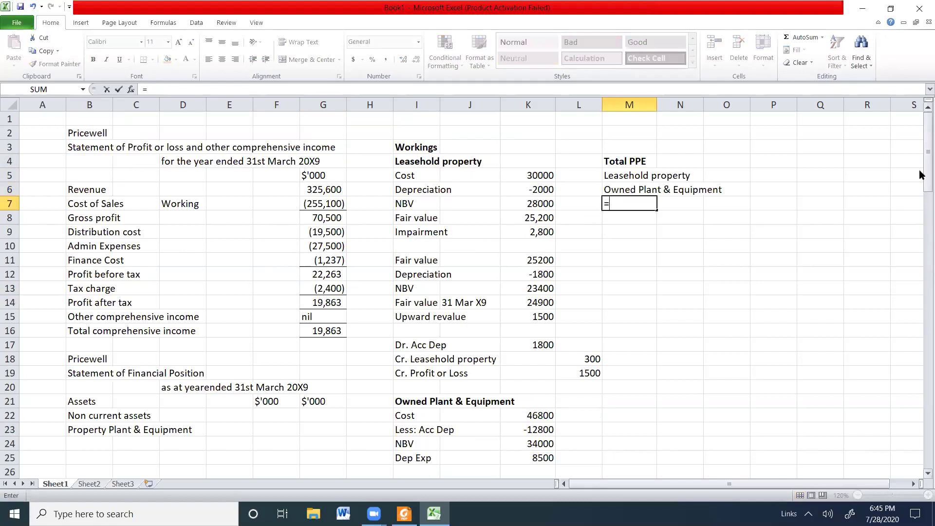
left_click_drag(922, 189, 923, 307)
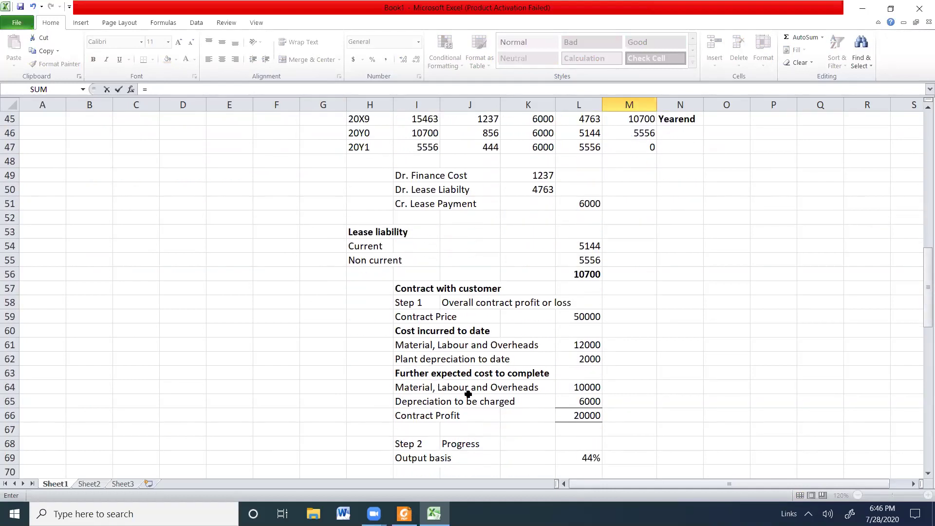
left_click_drag(921, 276, 919, 156)
key("BackSpace")
type("Contract sp")
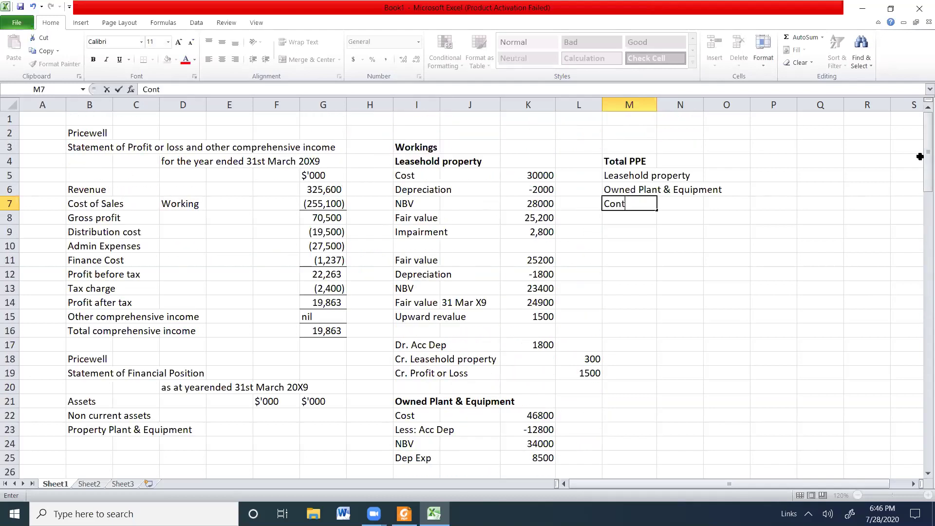
key("BackSpace")
key("BackSpace")
type("P")
key("BackSpace")
type("Specii")
key("BackSpace")
type("fic Plant")
key("Return")
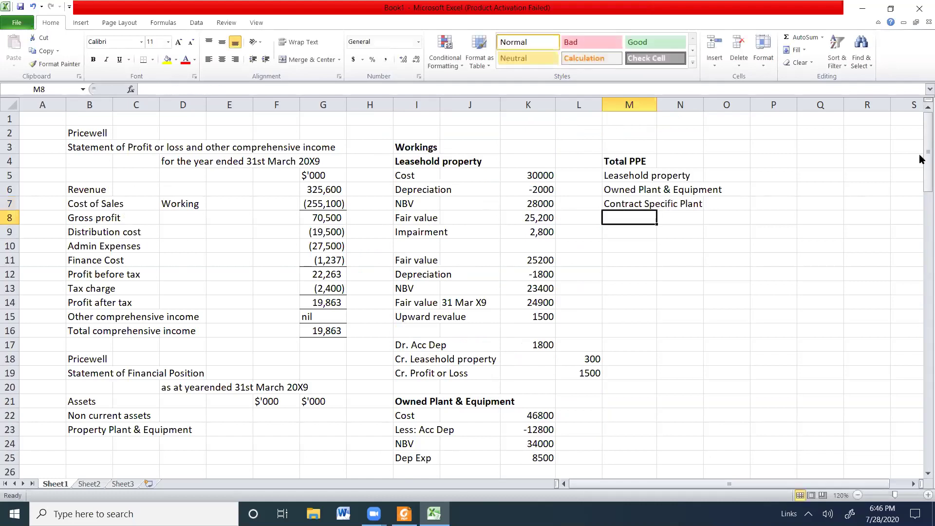
Step: Enter the heading "NBV" in P4 and link the leasehold property amount in P5 to the 31 March X9 fair value in K14
double_click(776, 158)
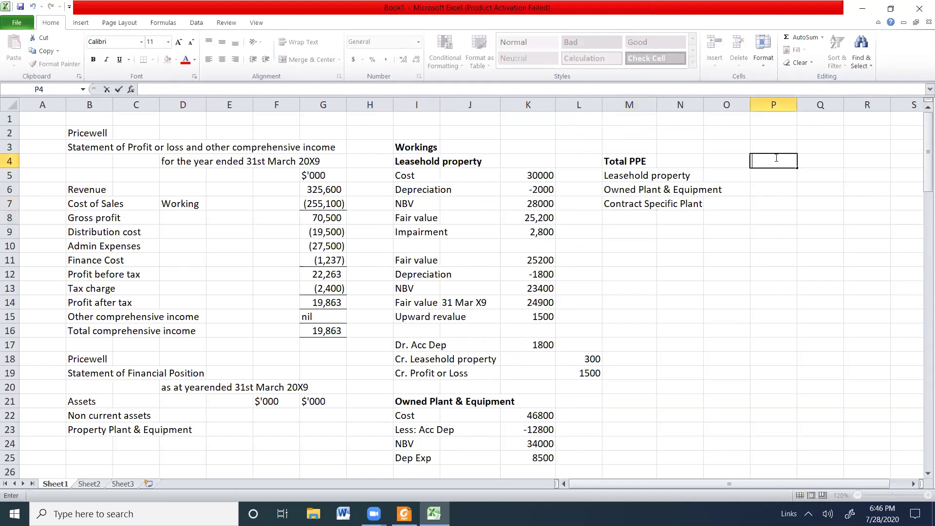
type("NP")
type("V")
key("Return")
type("=")
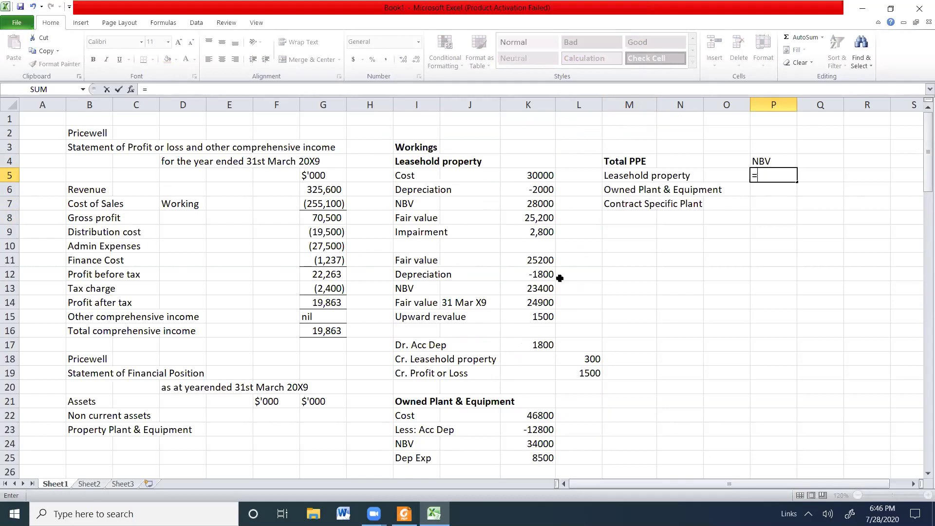
left_click(538, 303)
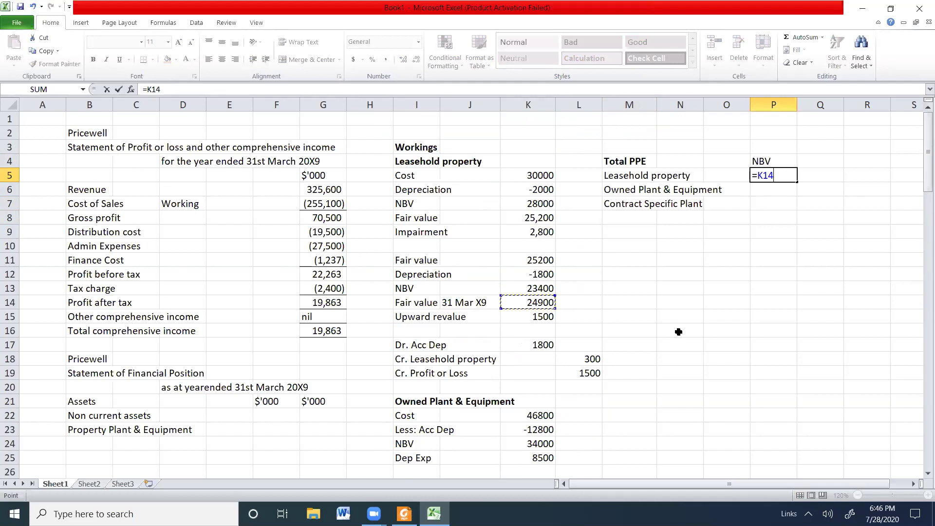
key("Return")
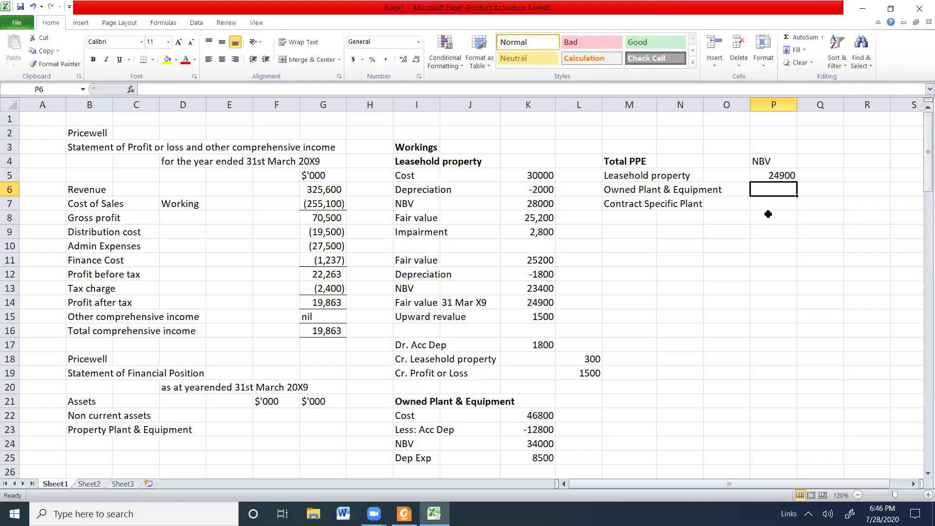
Step: Calculate the owned plant and equipment net book value in P6 as =K24-K25, deducting the depreciation expense from the NBV
type("=")
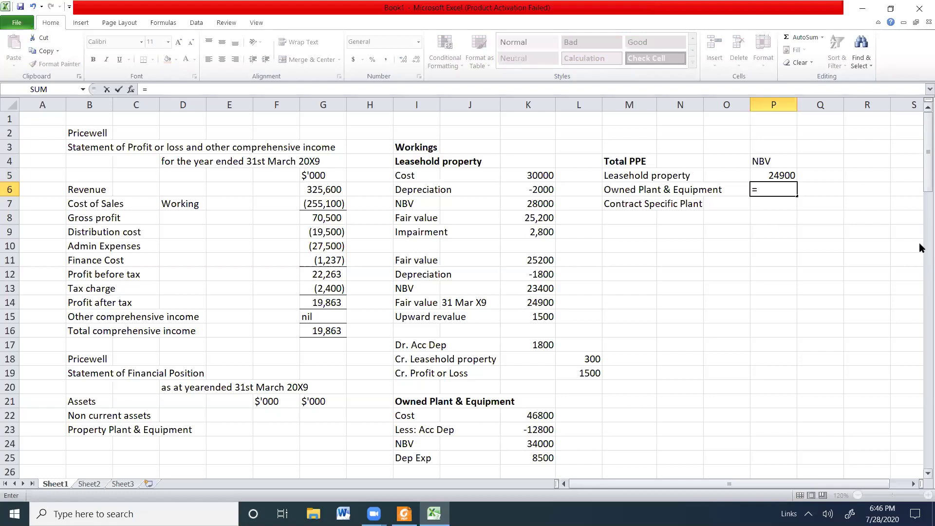
left_click_drag(923, 184, 920, 201)
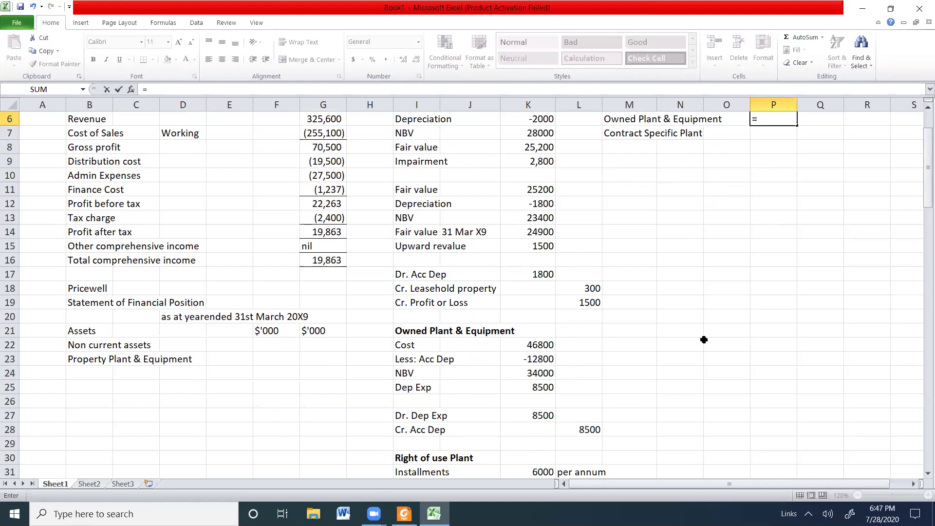
left_click(539, 373)
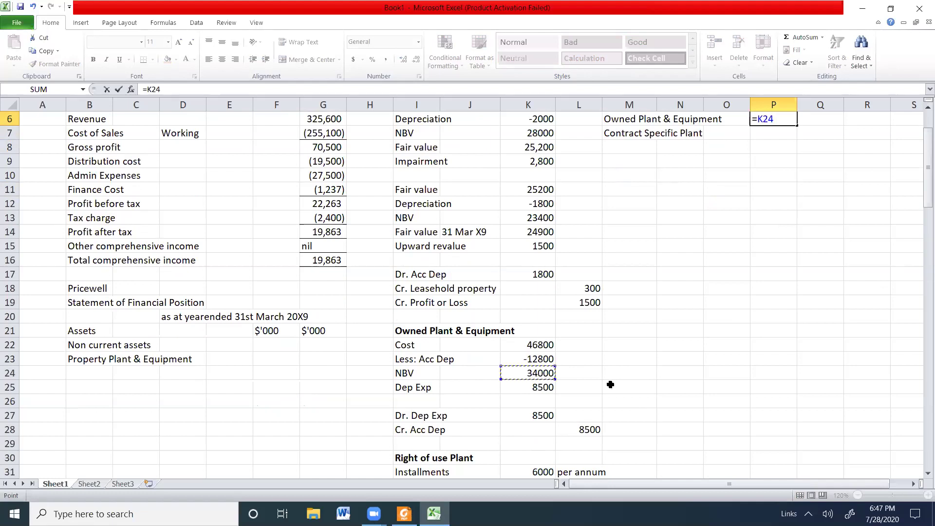
type("-")
left_click(542, 388)
key("Return")
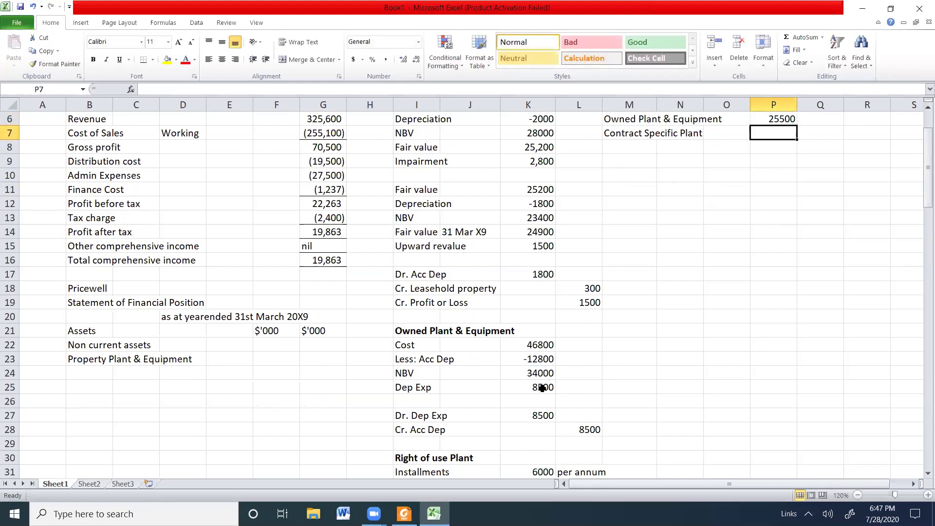
Step: Calculate the contract specific plant's net book value in P7 as =8000-L62, deducting plant depreciation to date
type("=")
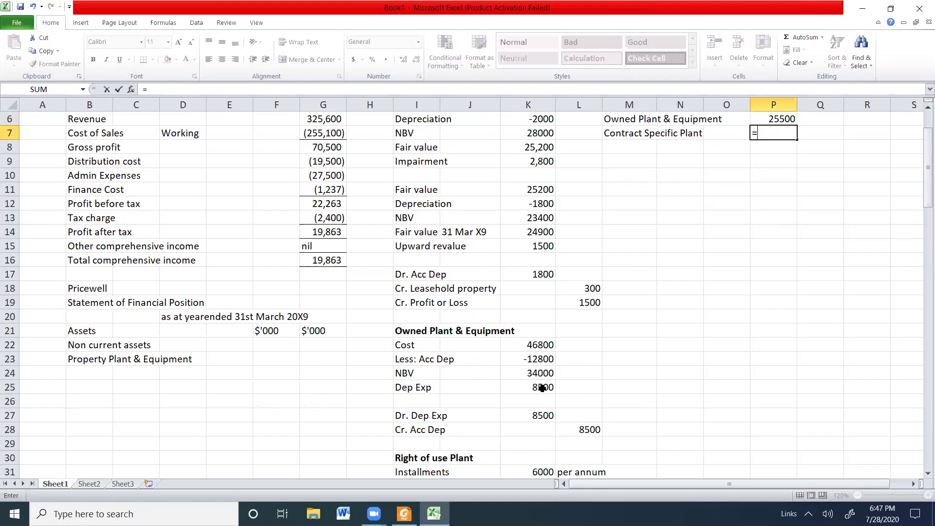
type("8000-")
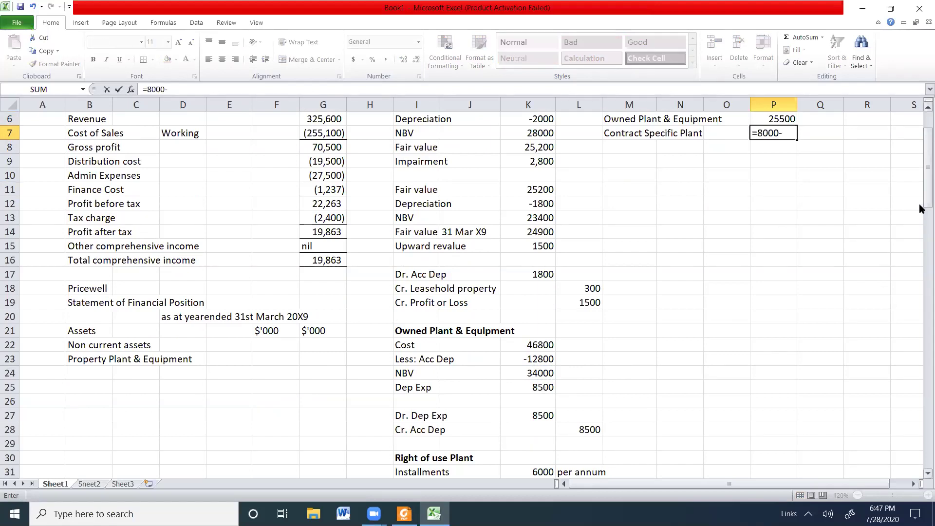
left_click_drag(925, 213, 921, 334)
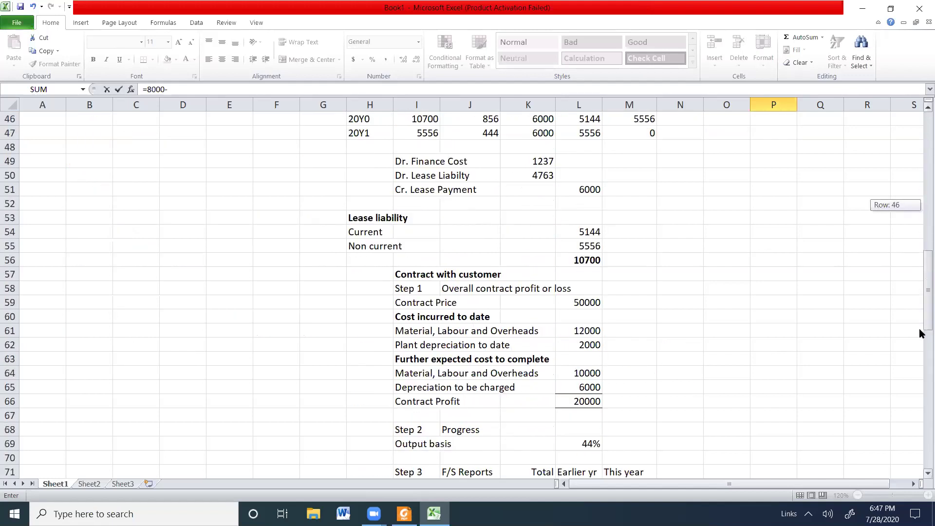
left_click(571, 347)
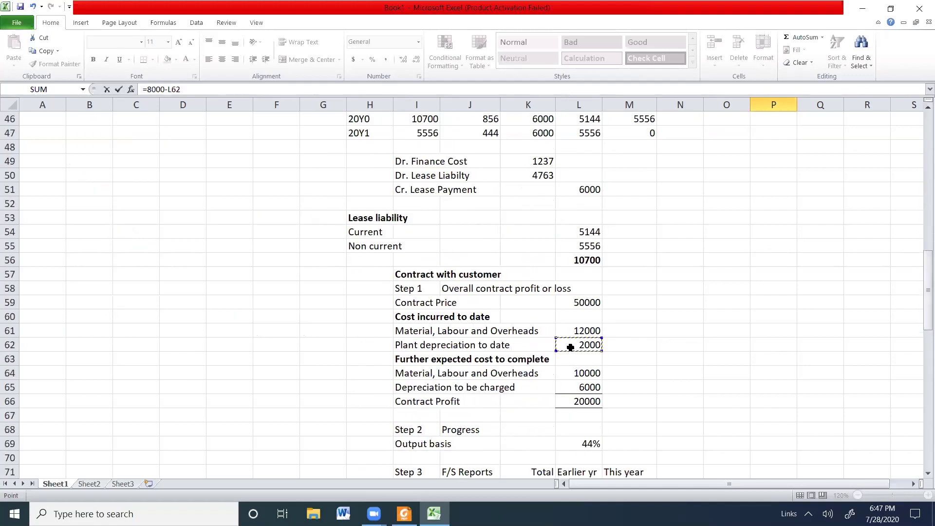
key("Escape")
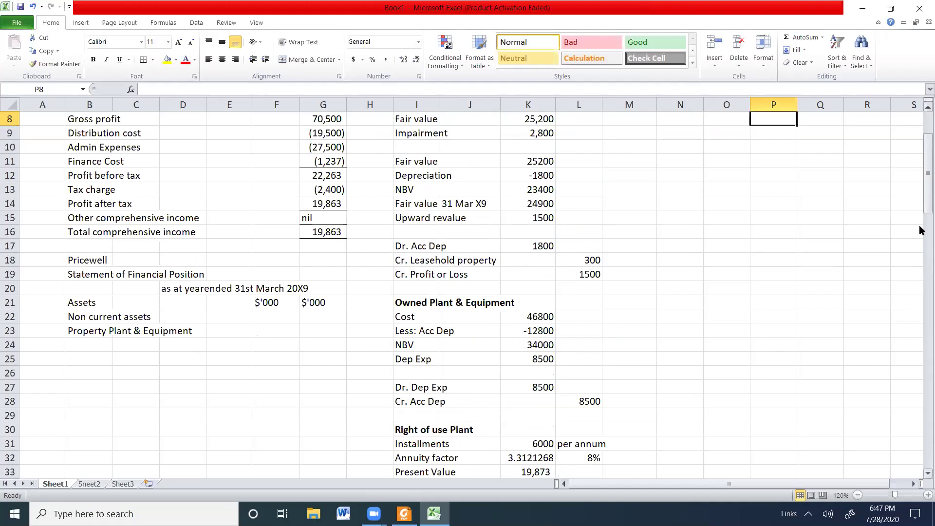
Step: Total the PPE net book values in P8 with a SUM of P5:P7
scroll(921, 171, "up", 3)
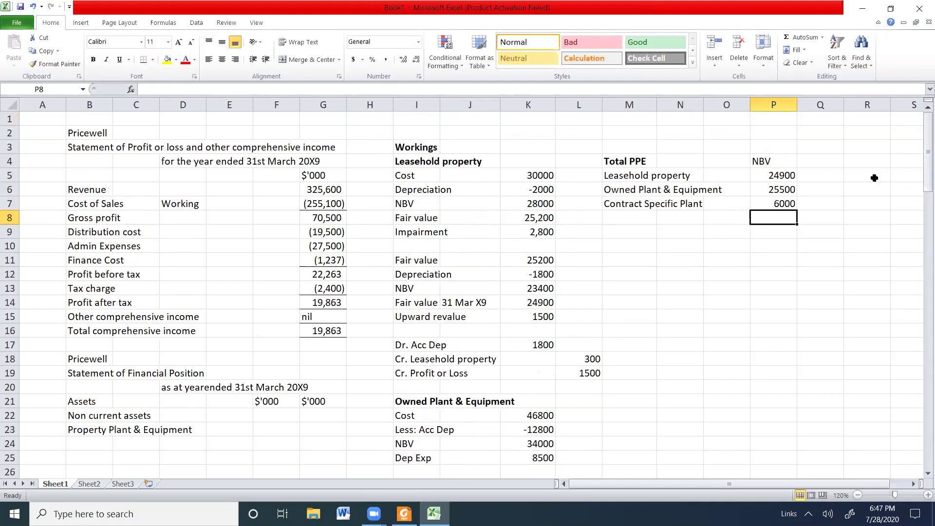
type("=")
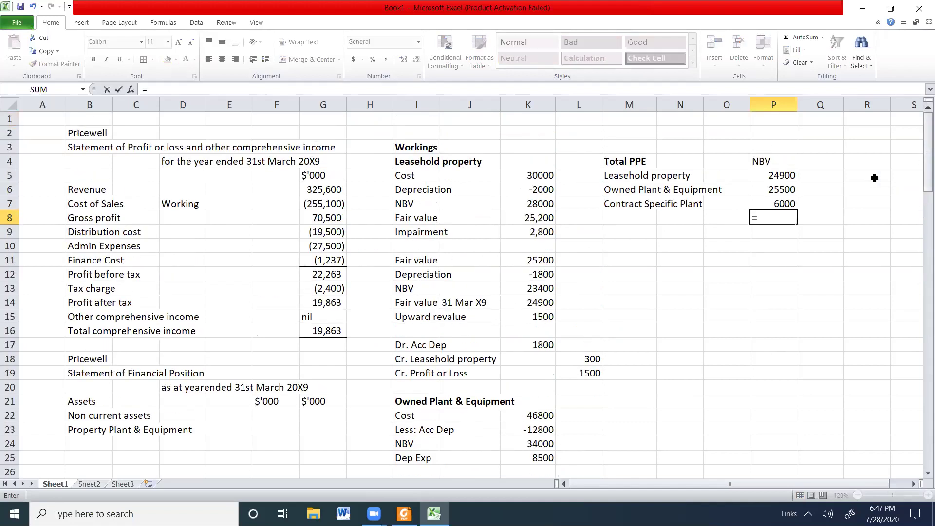
type("sum(")
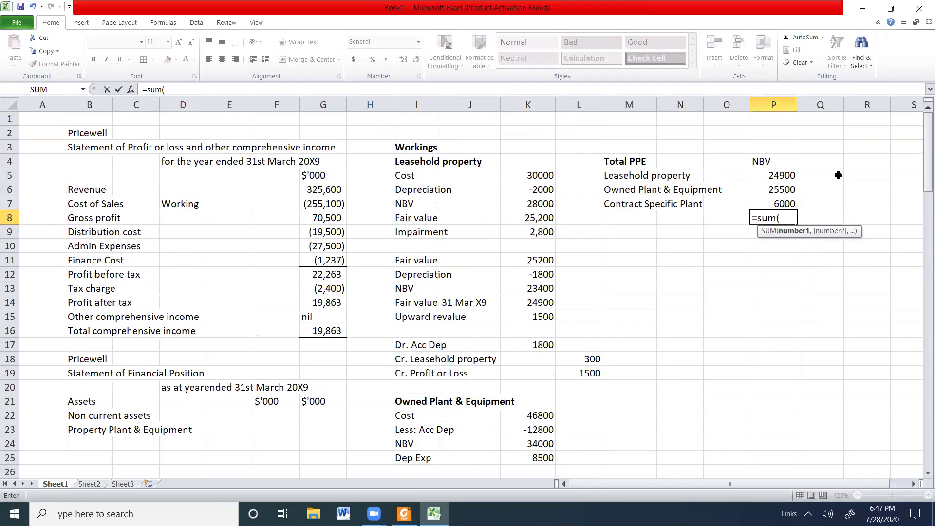
left_click_drag(778, 176, 775, 199)
key("BackSpace")
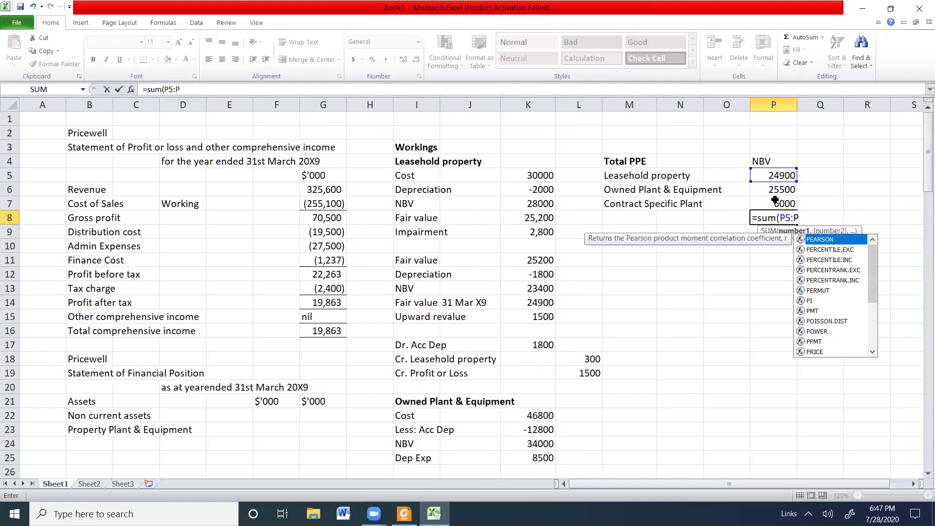
type("7")
key("Return")
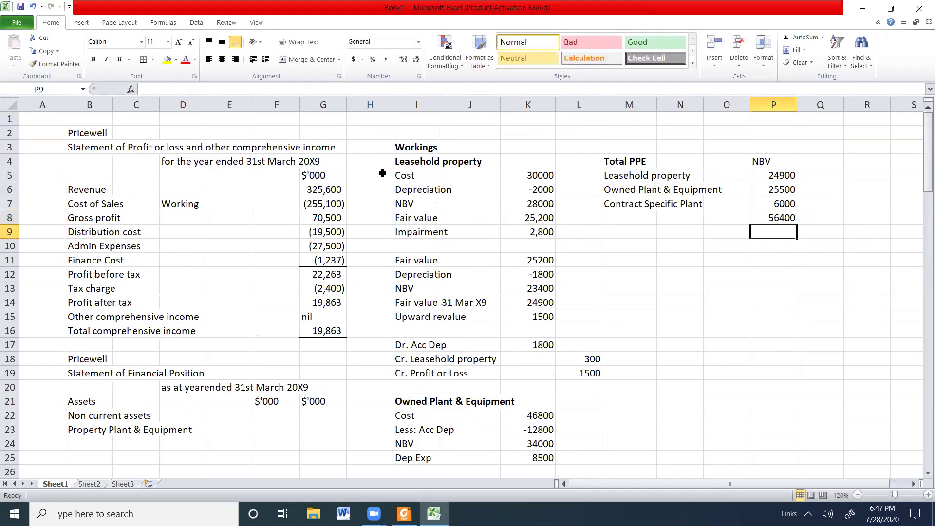
Step: Link the Property Plant & Equipment amount in G23 to the PPE total in P8
left_click(324, 427)
type("=")
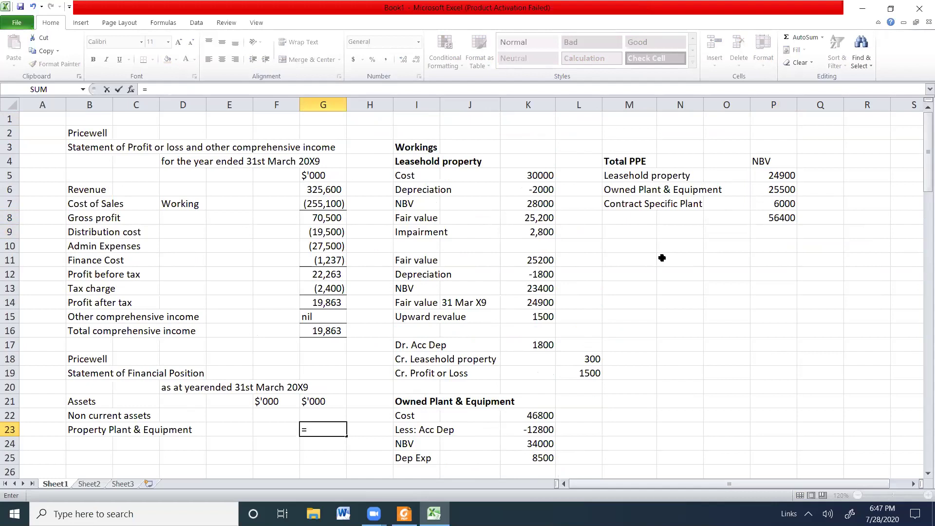
left_click(773, 218)
key("Return")
Step: Enter the line item "Right of use plant" in B24 and link its amount in G24 to the right-of-use plant's NBV in K37
left_click(78, 444)
type("Right of use plant")
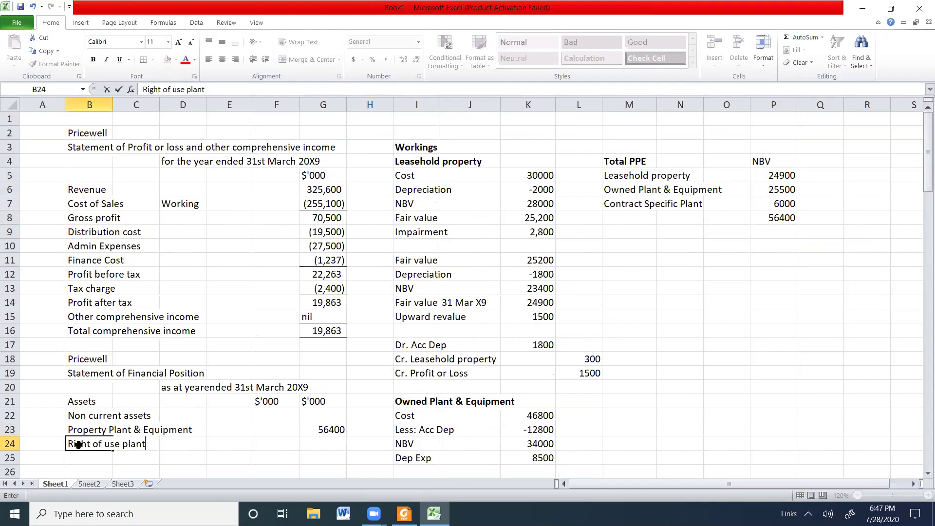
key("Tab")
key("Tab")
key("Tab")
key("Tab")
key("Tab")
type("=")
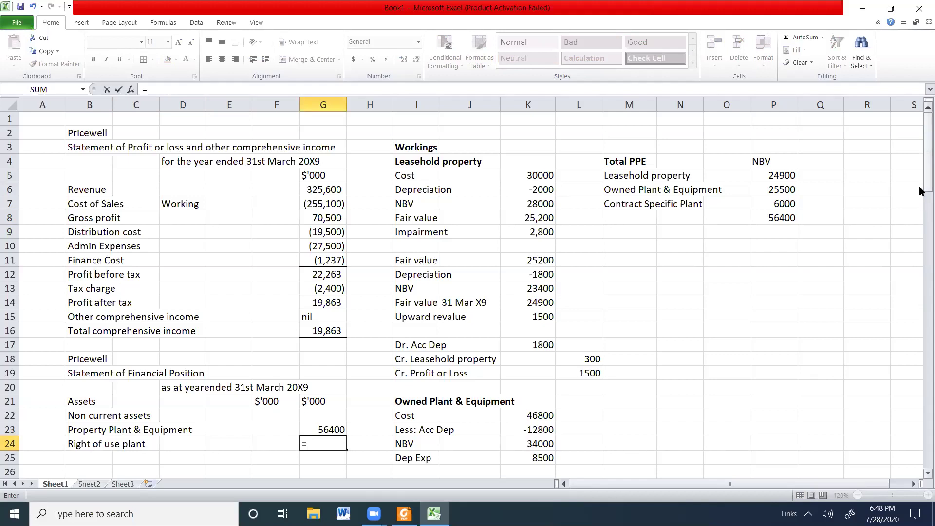
left_click_drag(920, 190, 921, 241)
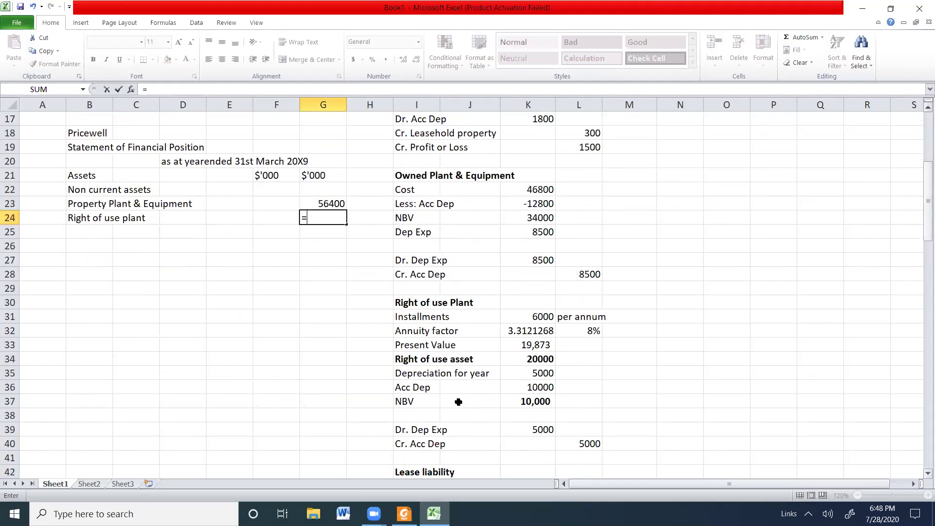
left_click(518, 401)
key("Return")
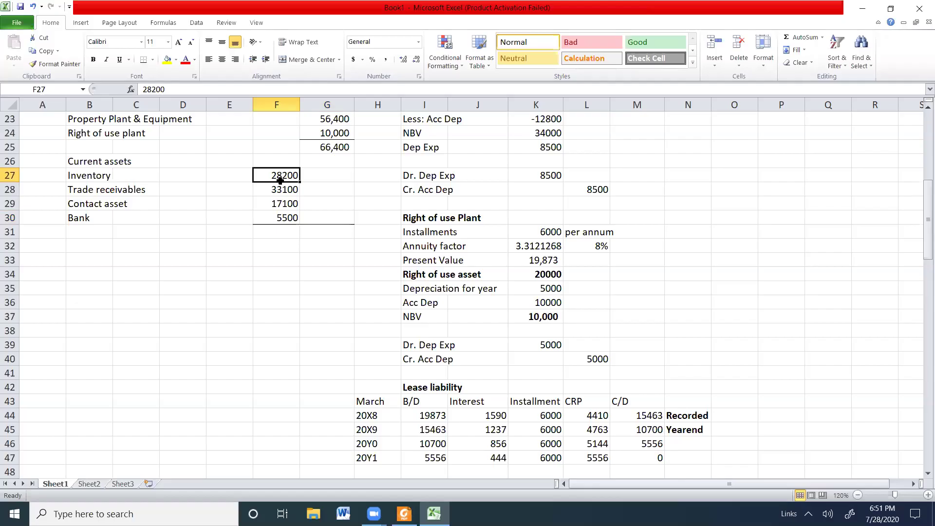
Step: Format the current asset amounts in F27:F30 with thousands separators and no decimals
left_click_drag(277, 175, 276, 218)
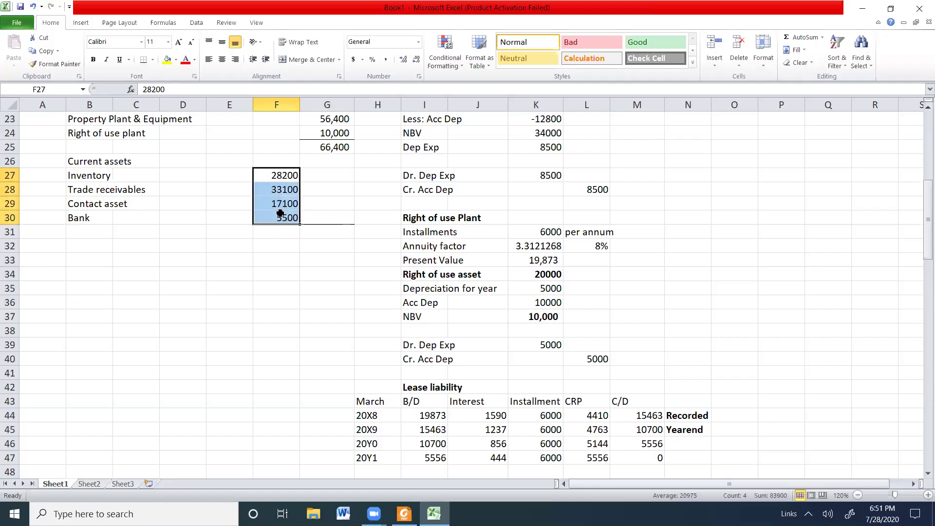
left_click(385, 59)
Step: Total the current assets in G30 with a SUM of F27:F30
left_click(324, 222)
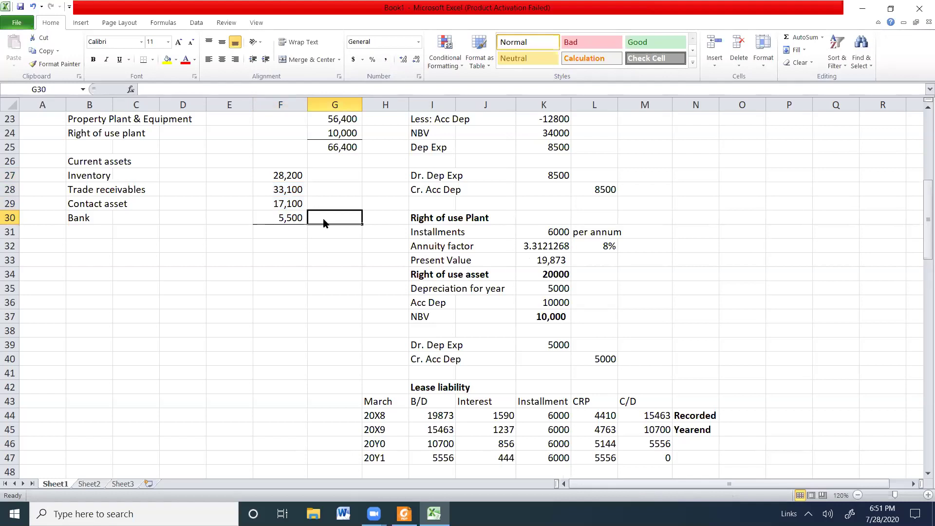
left_click_drag(924, 246, 922, 189)
type("=SUM(")
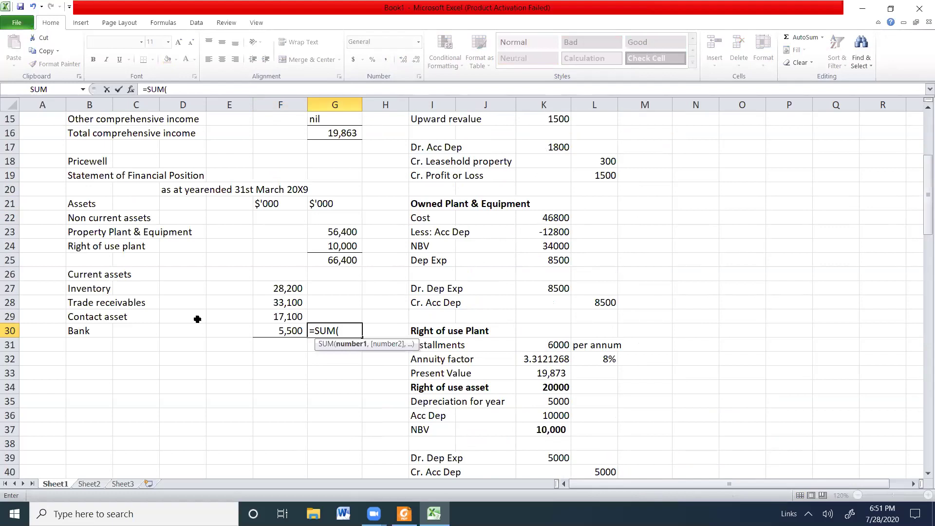
left_click_drag(267, 290, 266, 327)
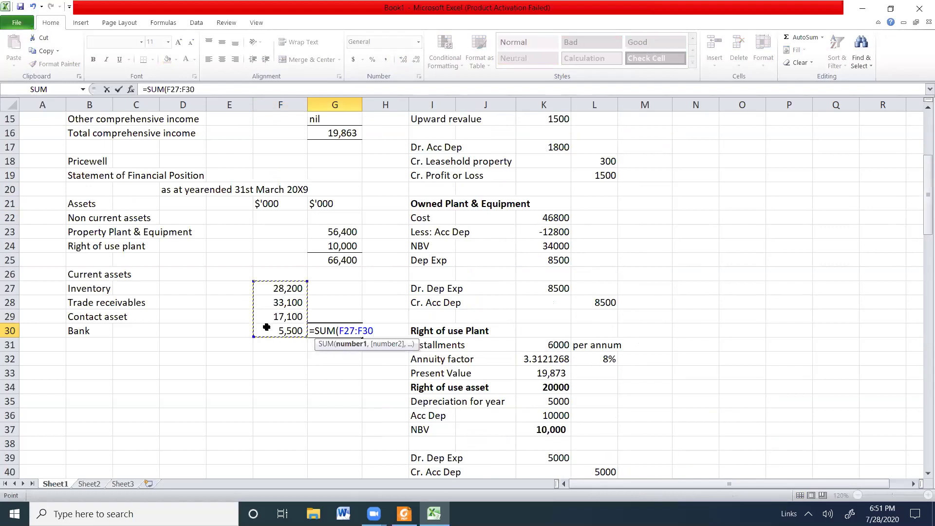
key("Return")
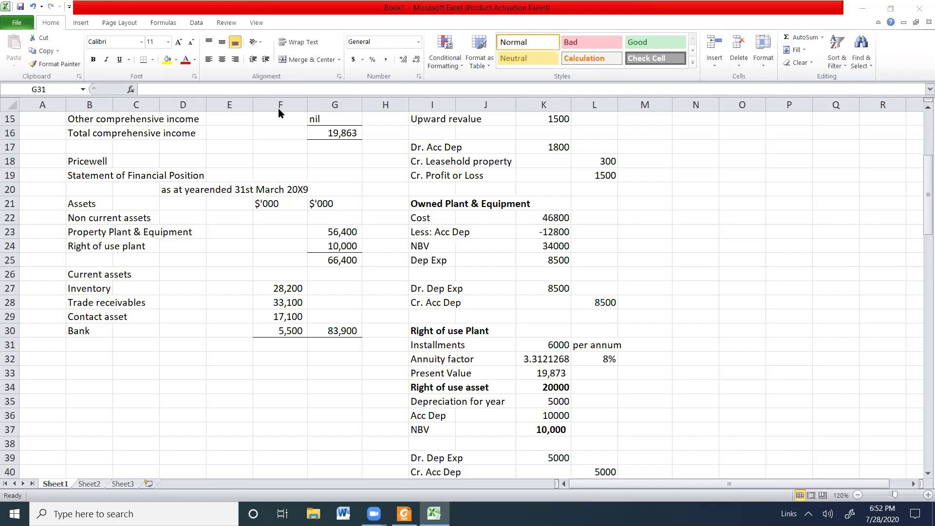
Step: Calculate total assets in G31 by adding the non-current total in G25 and the current total in G30
left_click(319, 343)
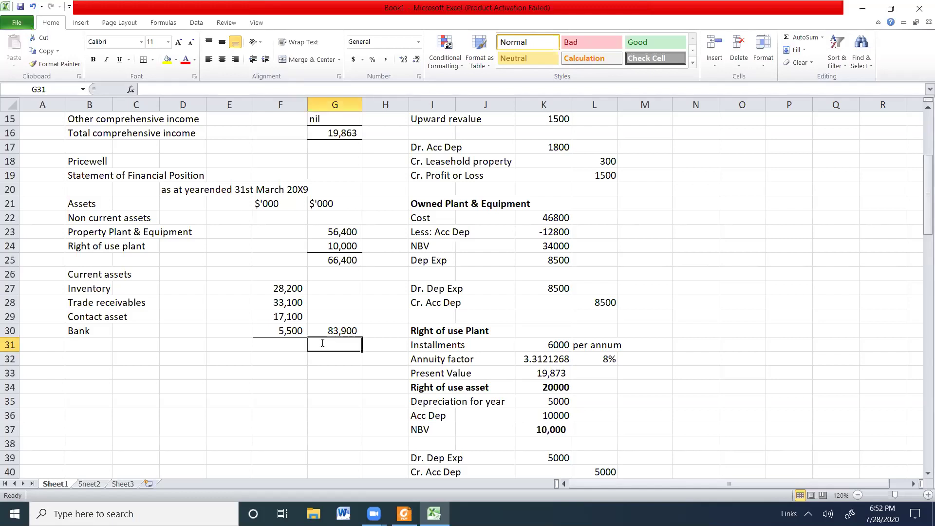
type("=")
left_click(341, 262)
type("+")
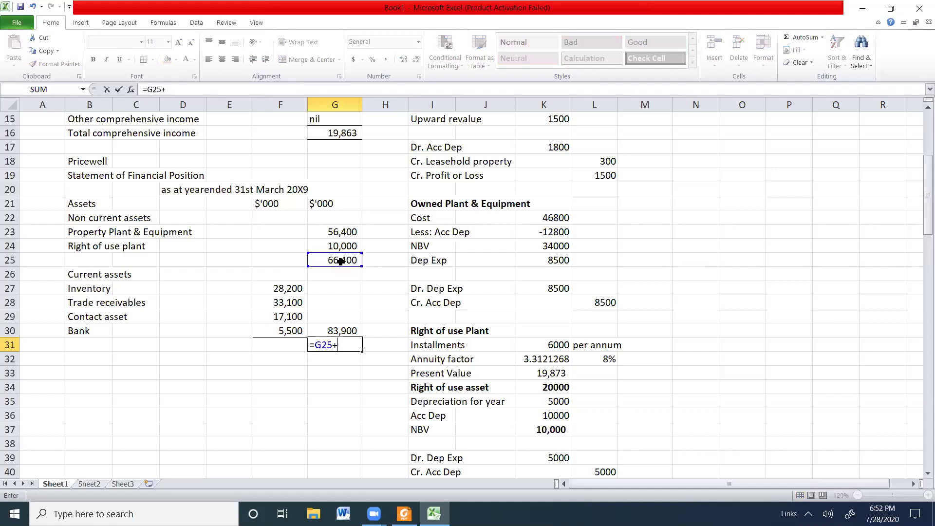
left_click(344, 330)
key("Return")
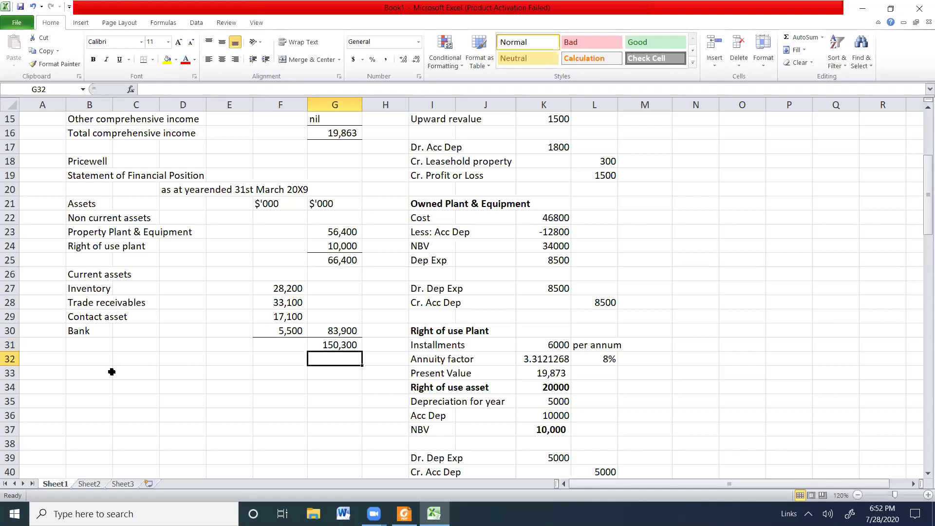
Step: Label row 31 "Total assets" in B31 and add a bottom border to its amount in G31
left_click(94, 342)
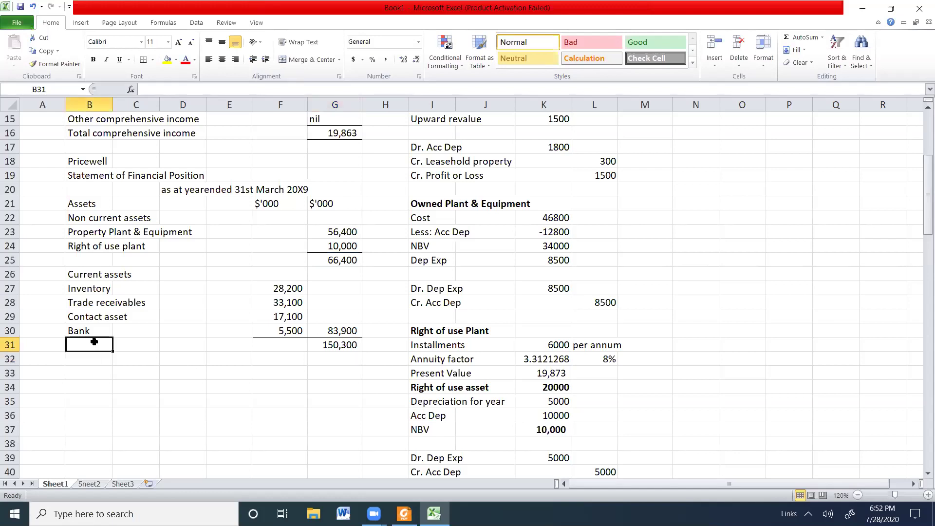
type("Total assets")
key("Return")
left_click(345, 348)
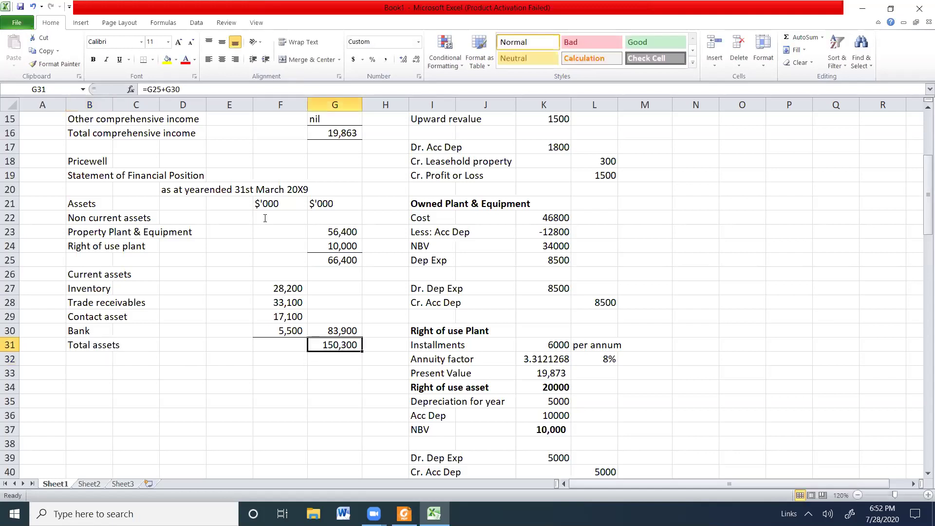
Step: Enter the section heading "Equity and Liabilities" in B32, directly below the total assets row
left_click(91, 375)
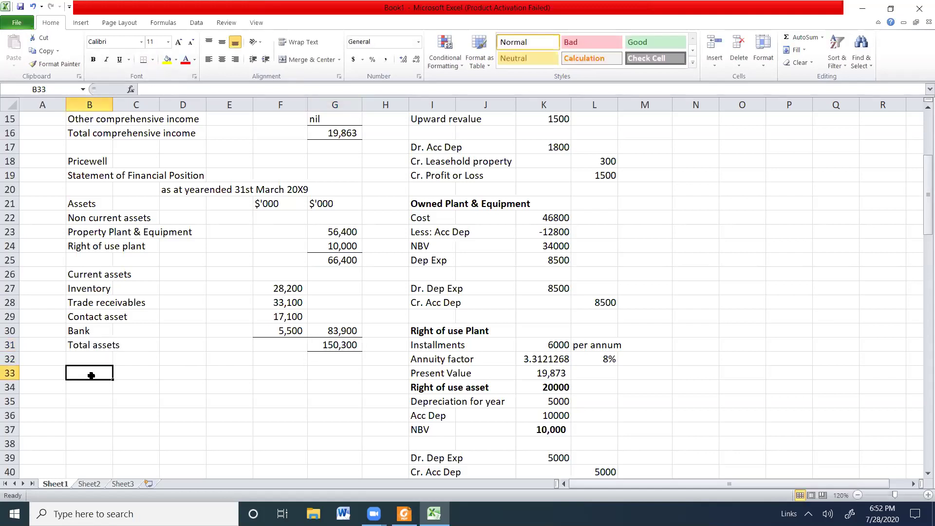
key("Left")
key("Up")
key("Right")
type("Equit")
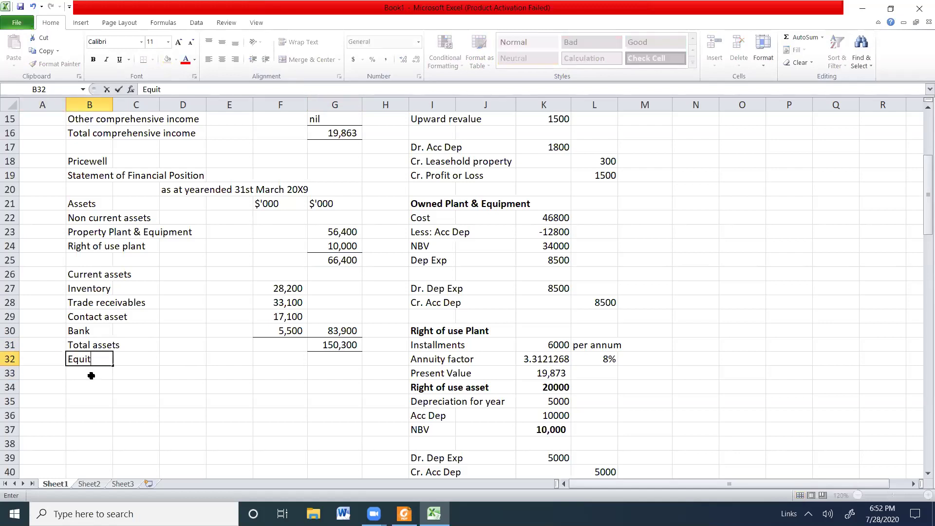
type("y and Liabilities")
key("Return")
Step: Enter "Share Capital" in B33 and its amount 40000 in G33, using the equity shares figure from the exam kit's trial balance
type("S")
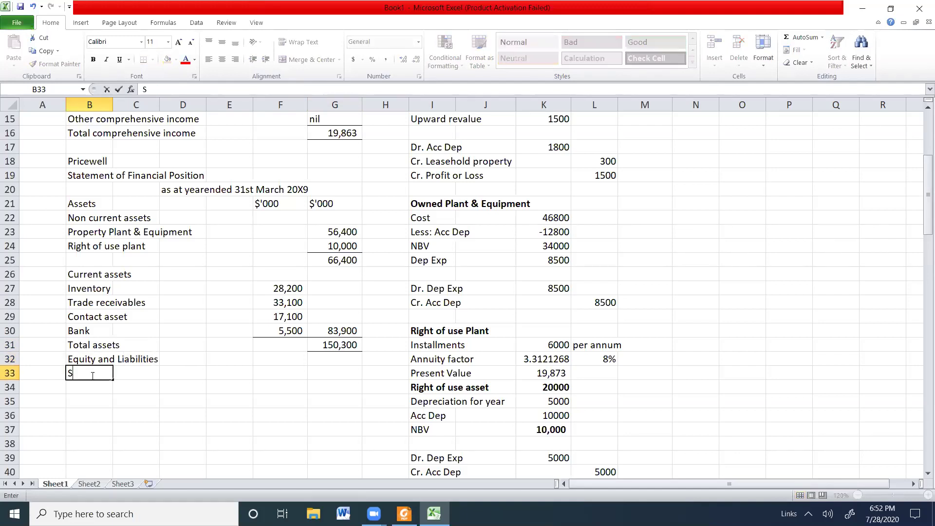
type("hare Capital")
key("Right")
key("Right")
key("Right")
key("Right")
key("Right")
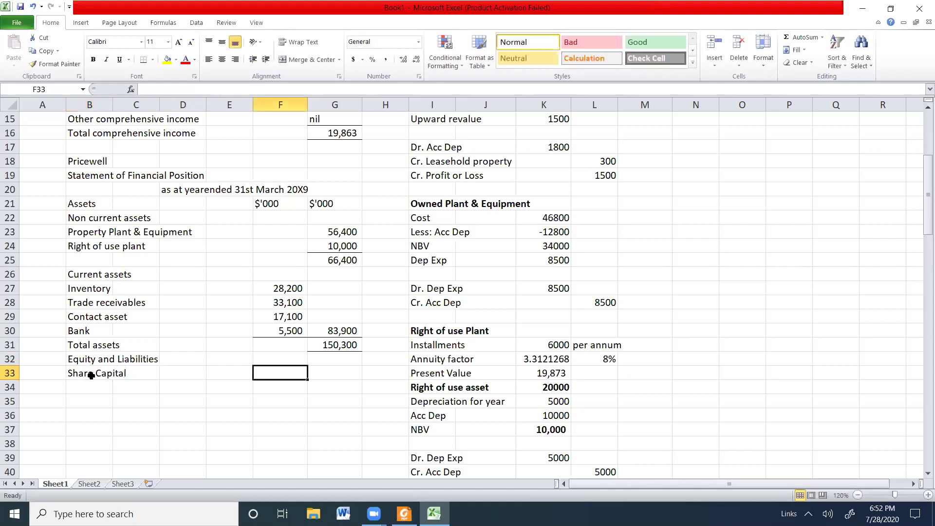
key("alt+Tab")
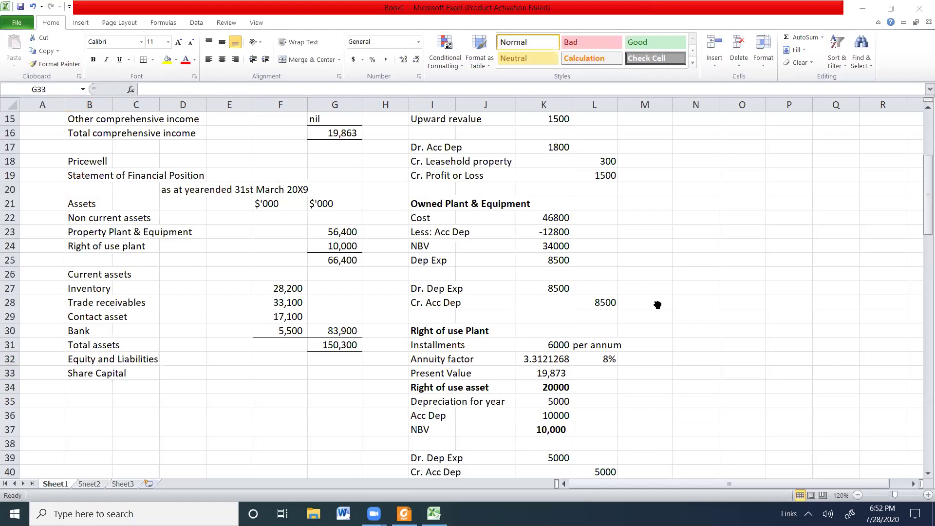
key("alt+Tab")
scroll(457, 309, "down", 1)
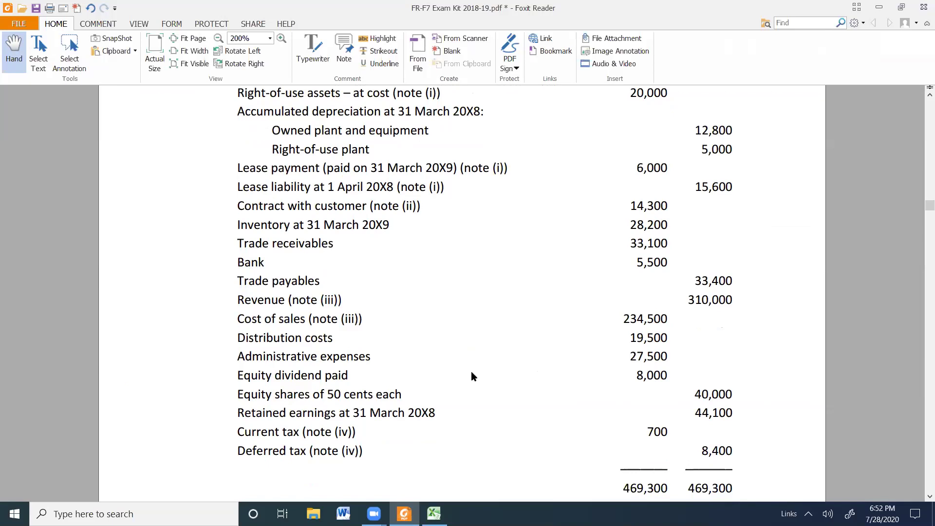
key("alt+Tab")
type("40000")
key("Return")
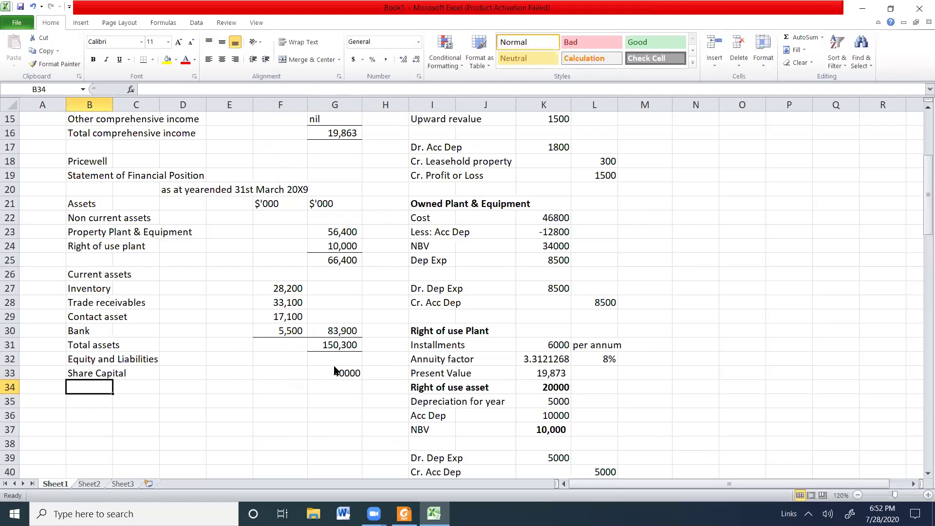
Step: Review the trial balance in the Foxit Reader exam kit for the remaining equity items, including retained earnings and the dividend paid
key("alt+Tab")
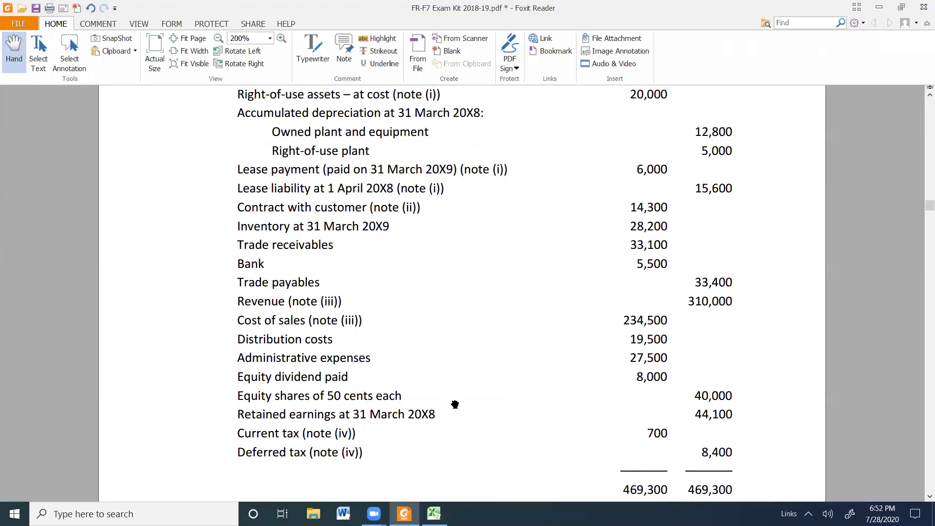
scroll(446, 389, "up", 1)
scroll(444, 375, "up", 1)
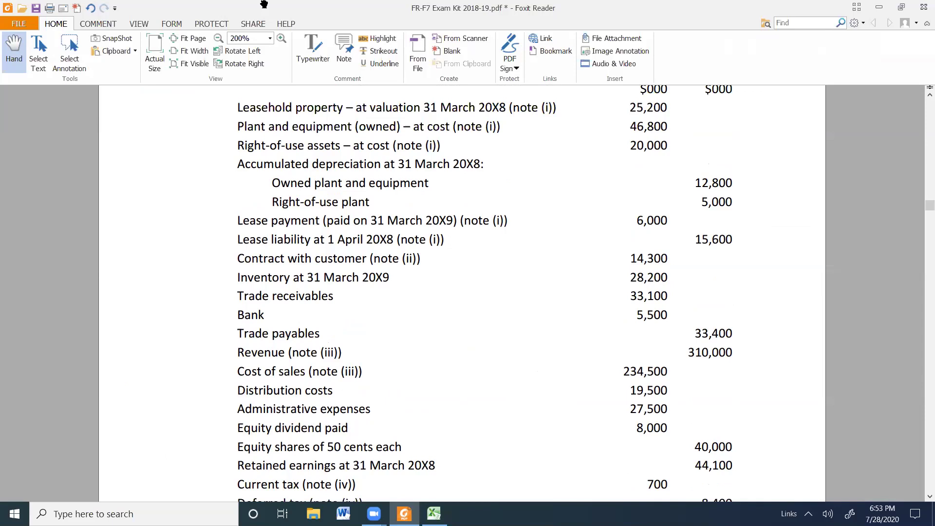
scroll(448, 301, "down", 1)
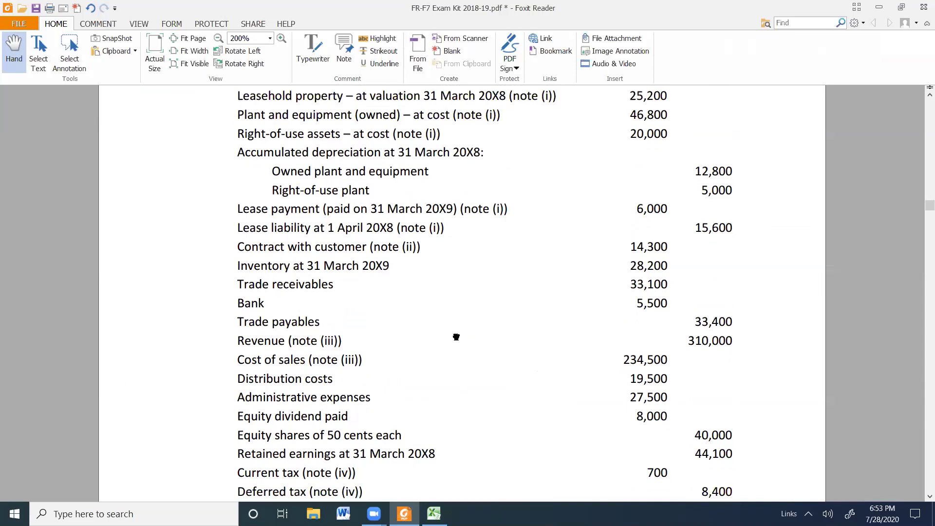
scroll(457, 331, "down", 1)
scroll(453, 341, "up", 1)
scroll(455, 286, "up", 2)
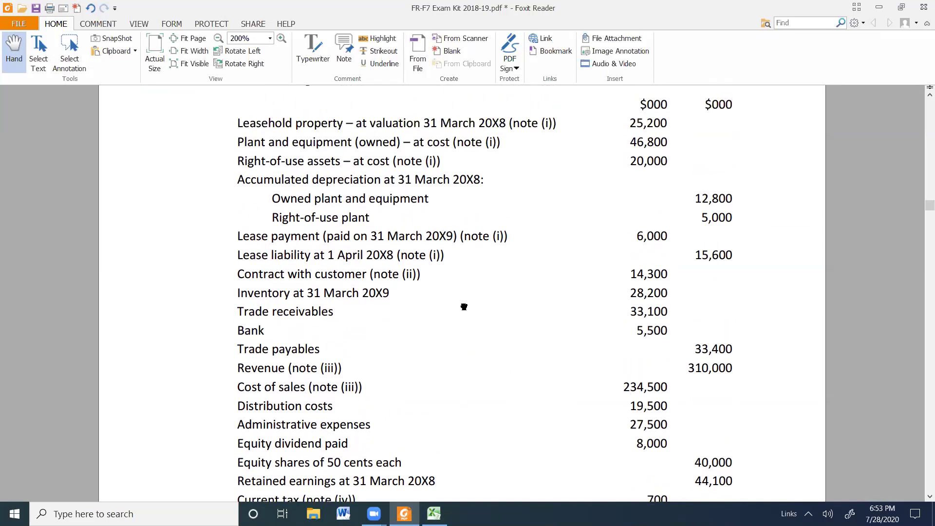
scroll(463, 294, "down", 3)
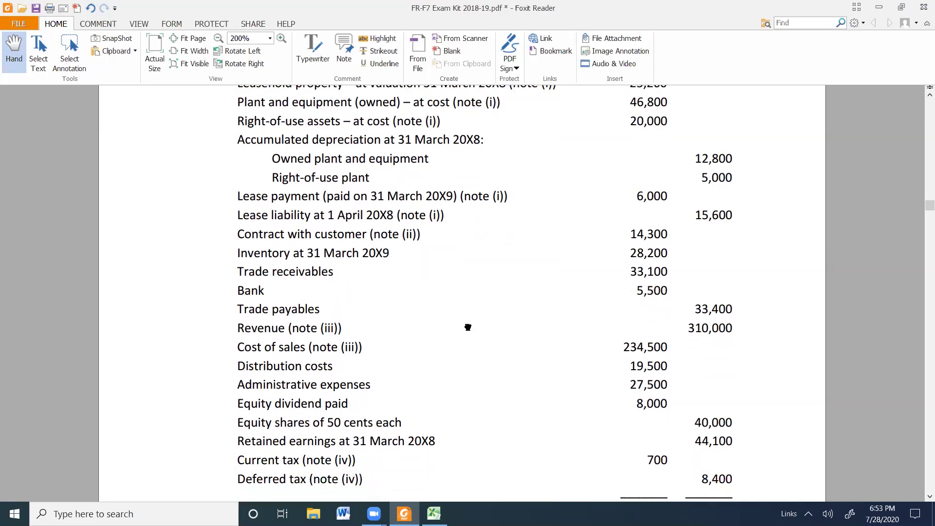
scroll(468, 323, "down", 1)
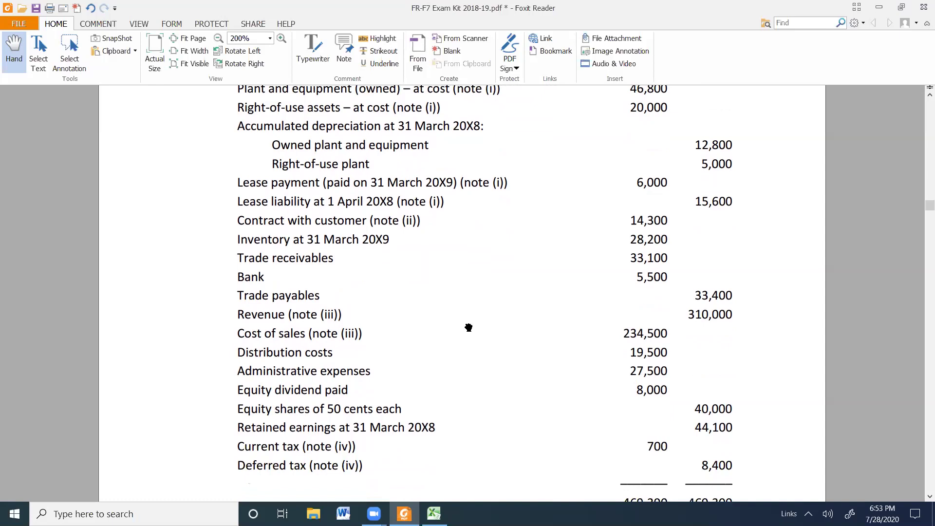
scroll(469, 327, "down", 1)
Step: Return to the Excel workbook and enter the working heading "Retained earnings" in I118, below the cost of sales working
key("alt+Tab")
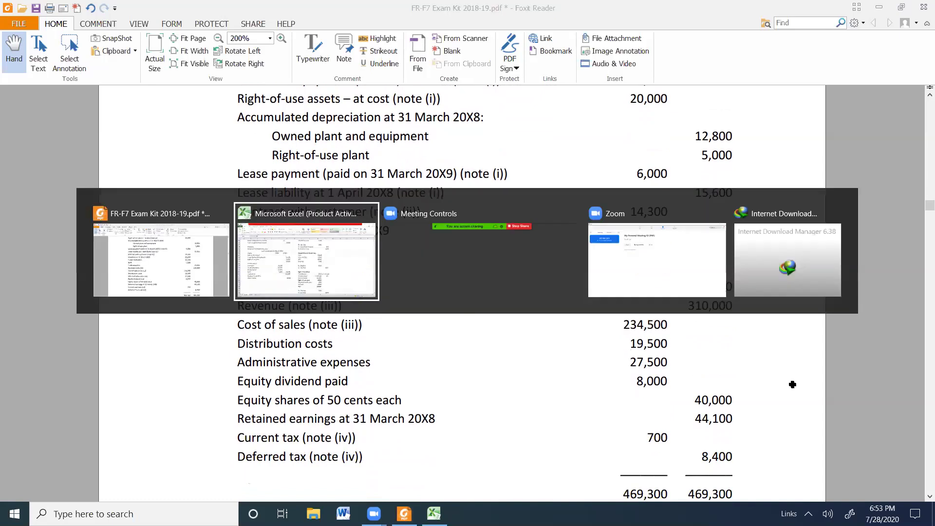
scroll(920, 325, "down", 17)
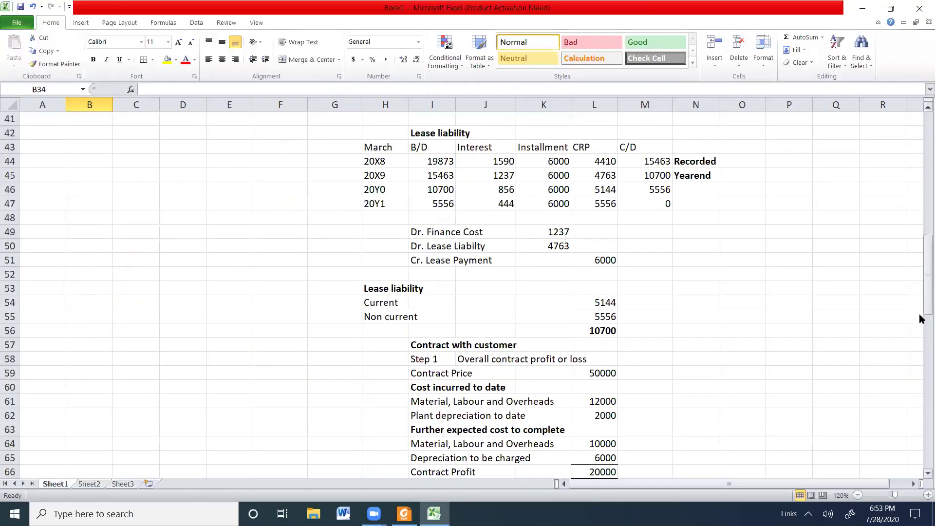
scroll(922, 414, "down", 8)
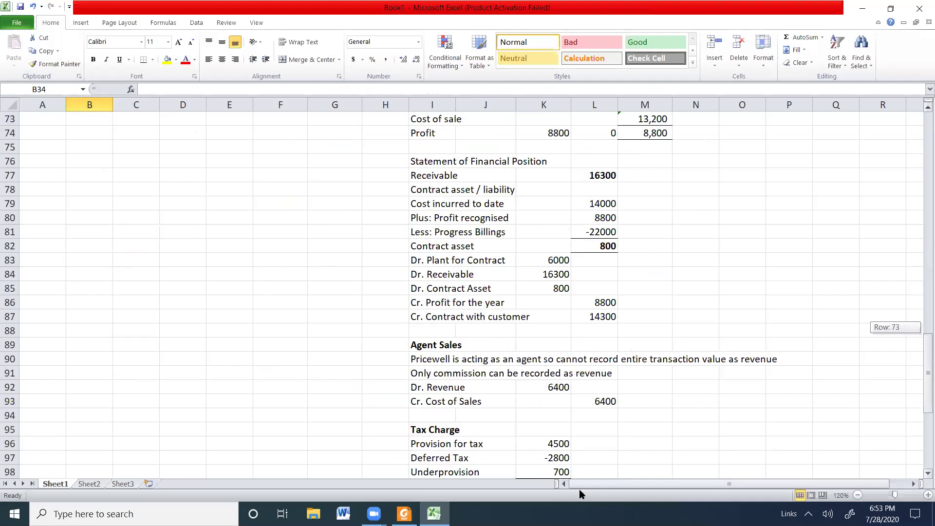
left_click(628, 476)
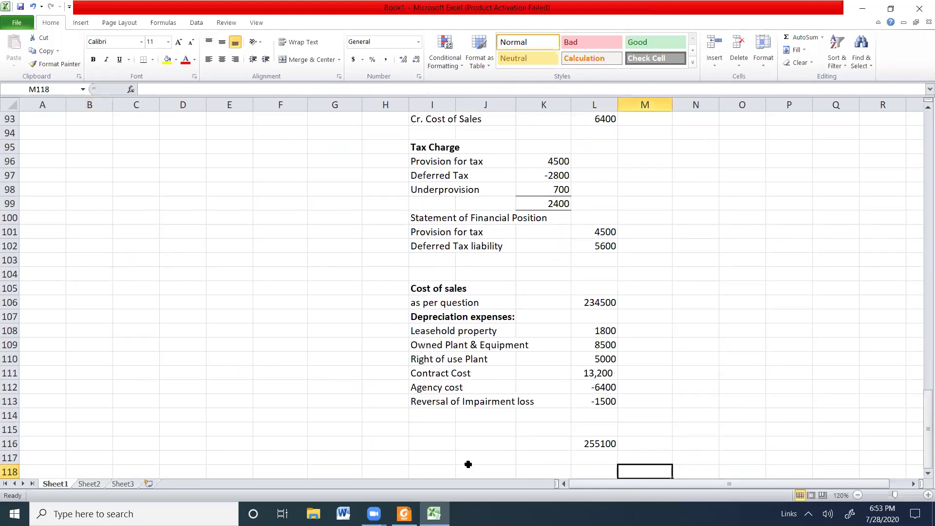
left_click(448, 467)
type("Retai")
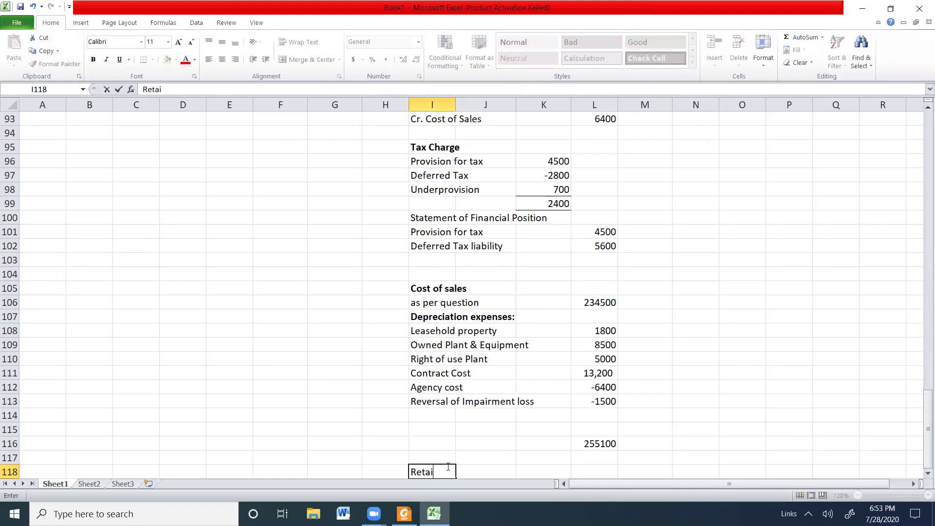
type("ned Earning")
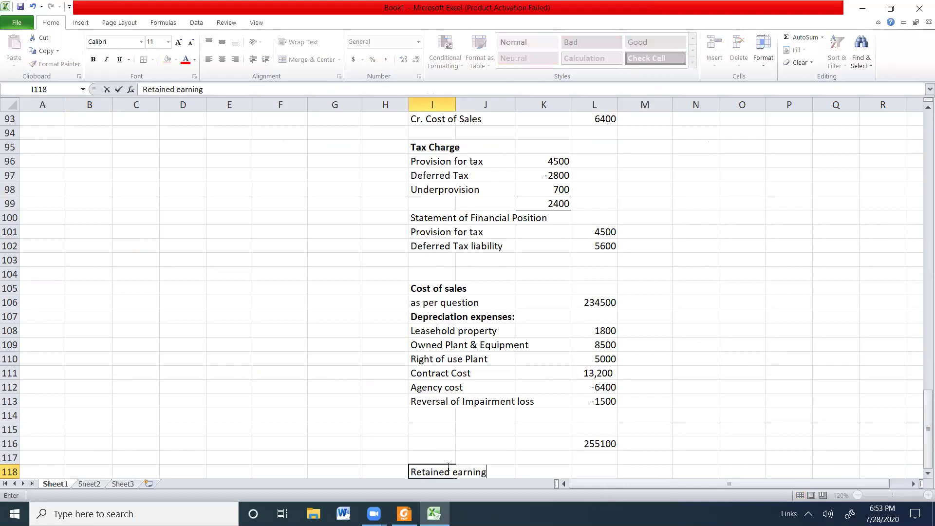
type("s")
key("Return")
Step: Enter "As per trial balance" in I119 and the opening retained earnings of 44100 from the exam kit in L119
type("As")
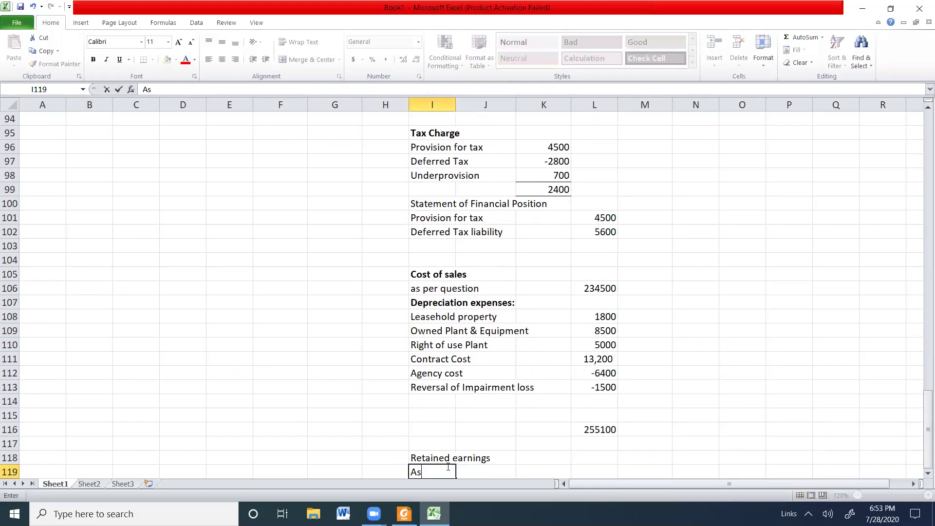
type(" per trail balance")
key("Tab")
key("Tab")
key("Tab")
type("=")
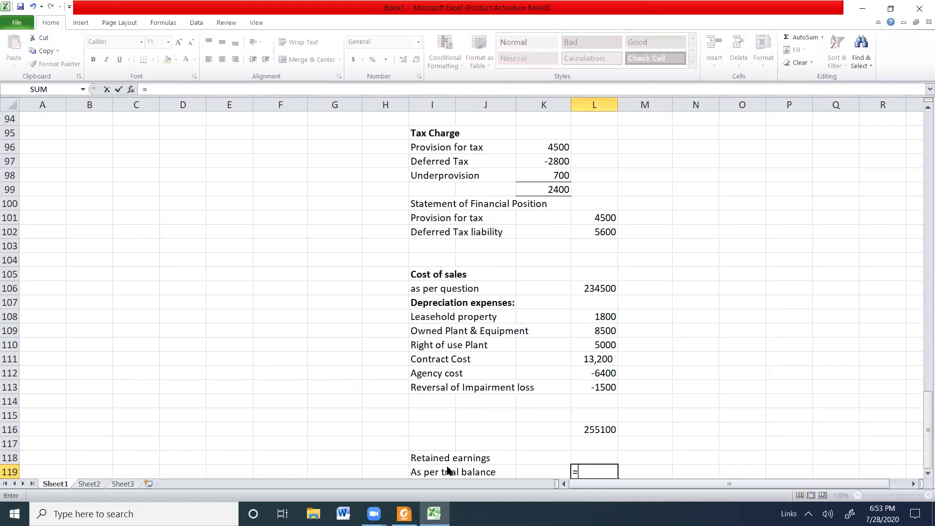
key("alt+Tab")
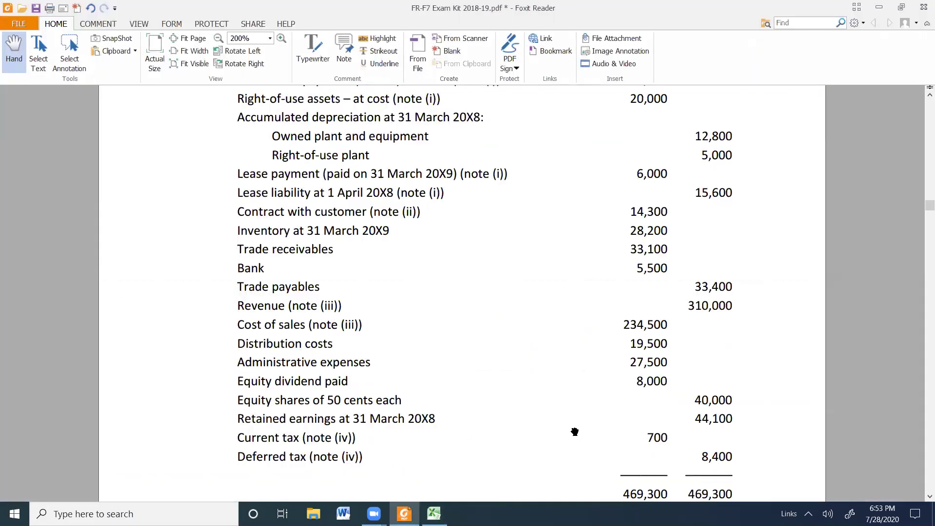
key("alt+Tab")
type("44100")
key("Return")
Step: Enter "Profit for the year" in I120 and link L120 to the profit after tax in G14
type("Profit ")
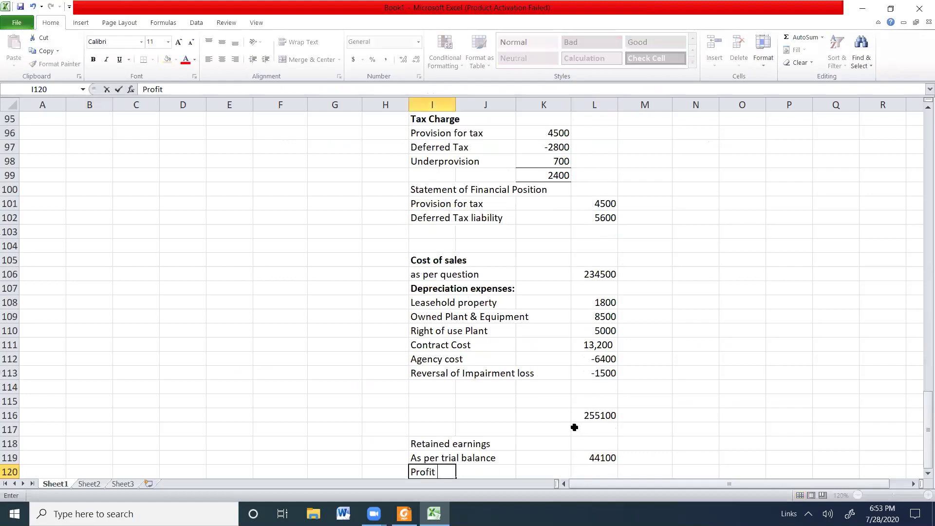
type("for the year")
key("Tab")
key("Tab")
key("Tab")
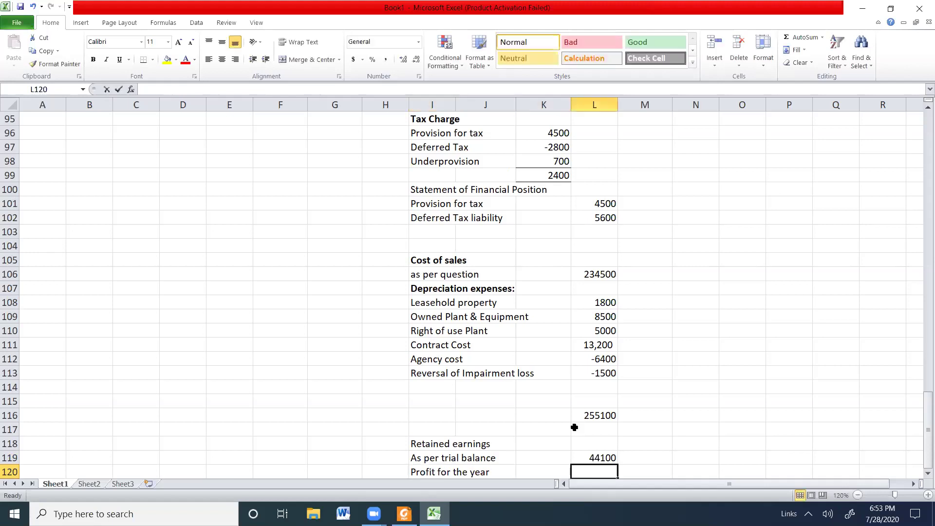
type("=")
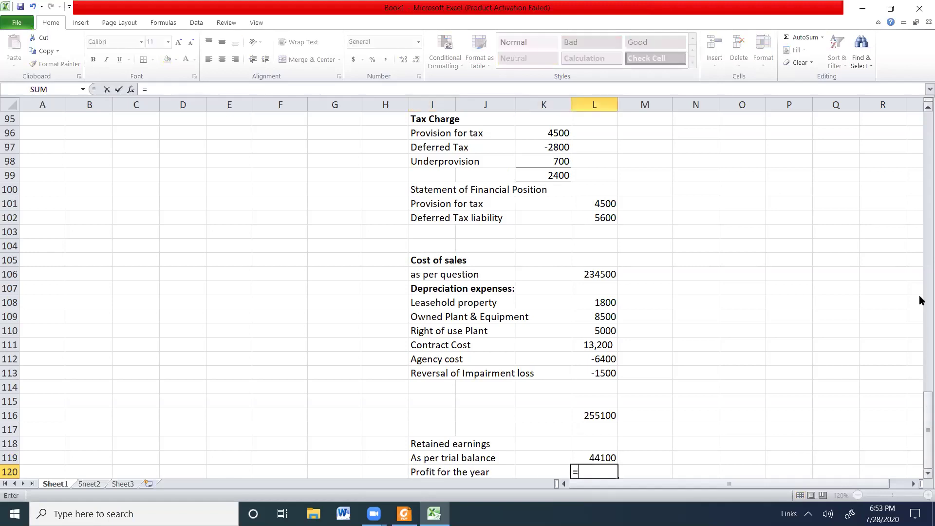
left_click_drag(920, 273, 920, 139)
scroll(370, 301, "up", 10)
scroll(359, 286, "up", 5)
left_click(351, 274)
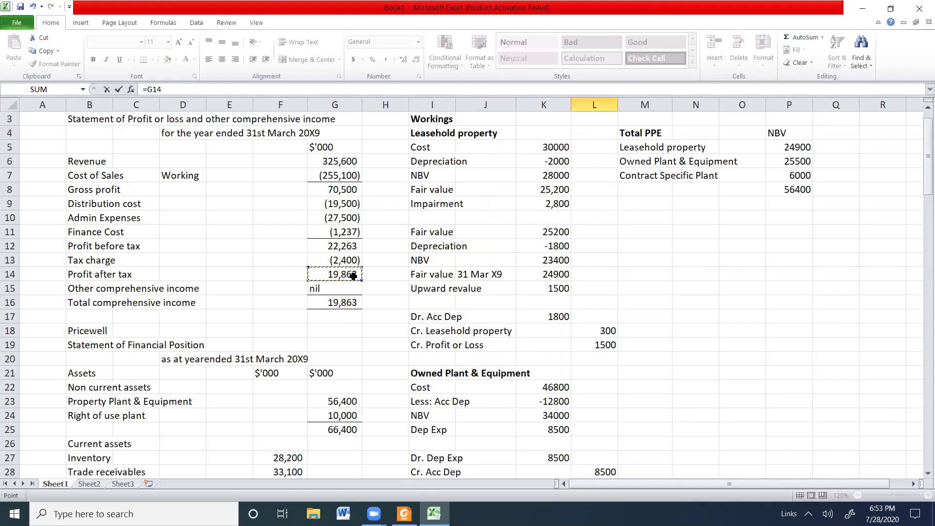
key("Return")
Step: Enter "Less: Dividends paid" in I121 and =-8000 in L121, using the equity dividend paid from the exam kit's trial balance
type("Less: ")
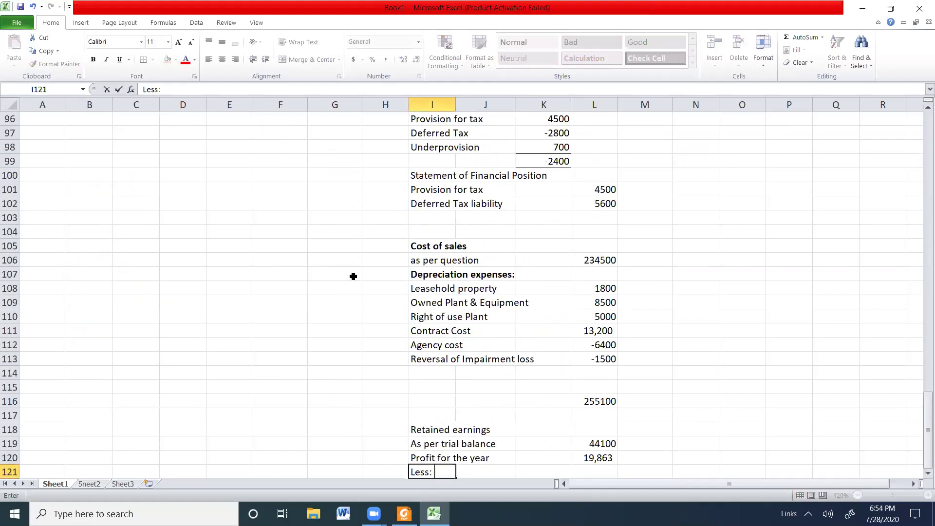
type("Dividends paid")
key("Tab")
key("Tab")
key("Tab")
type("`")
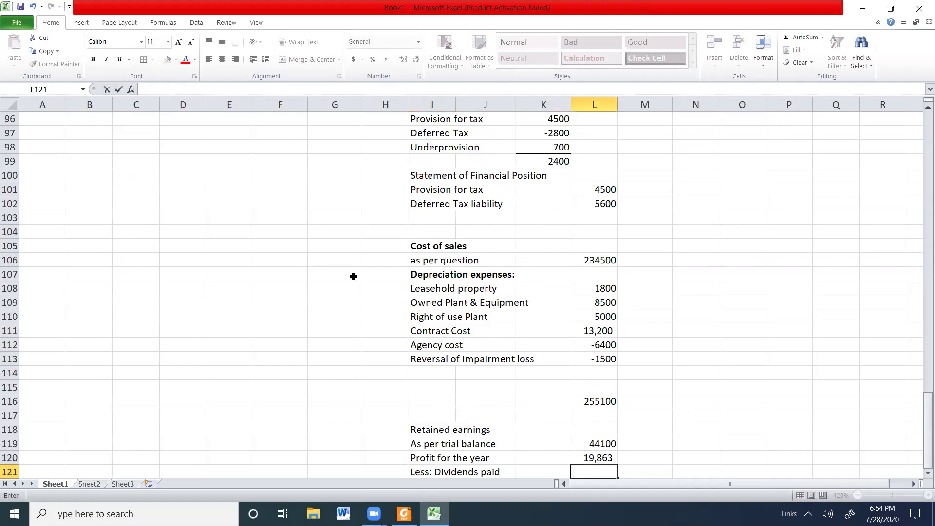
type("=")
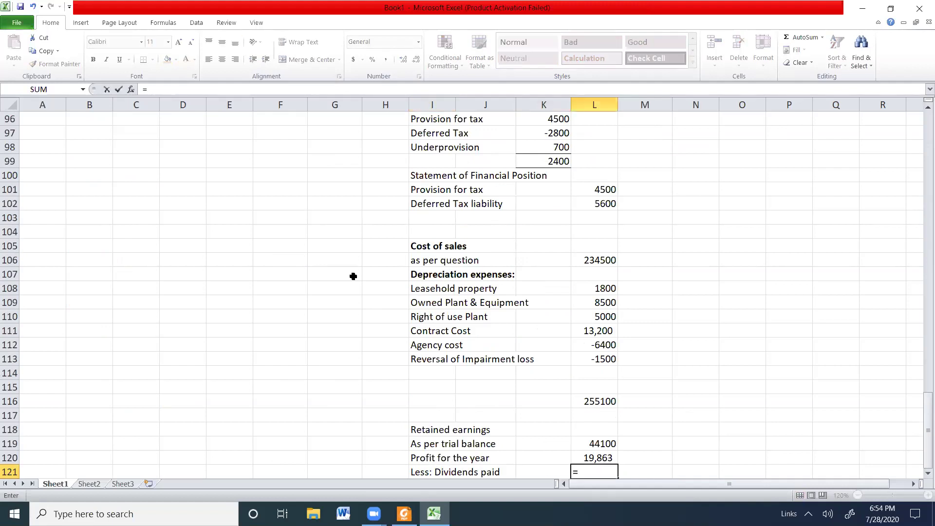
type("=")
key("alt")
key("alt+Tab")
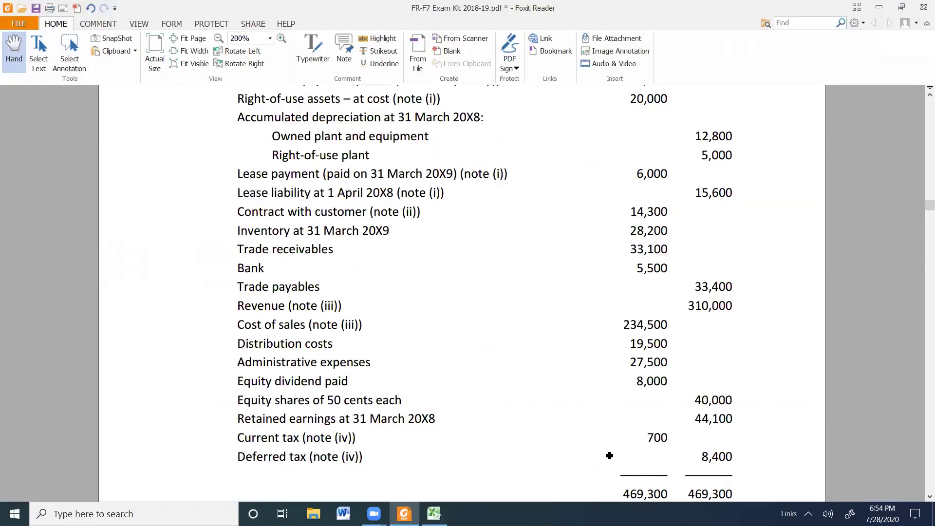
key("alt+Tab")
type("-8000")
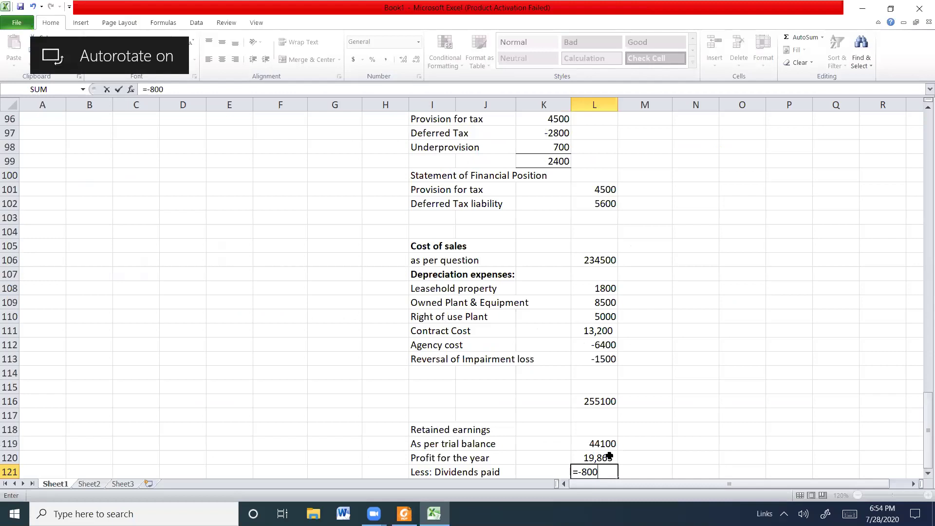
key("Return")
Step: Total the retained earnings working in L122 with =SUM(L119:L121)
key("Right")
key("Right")
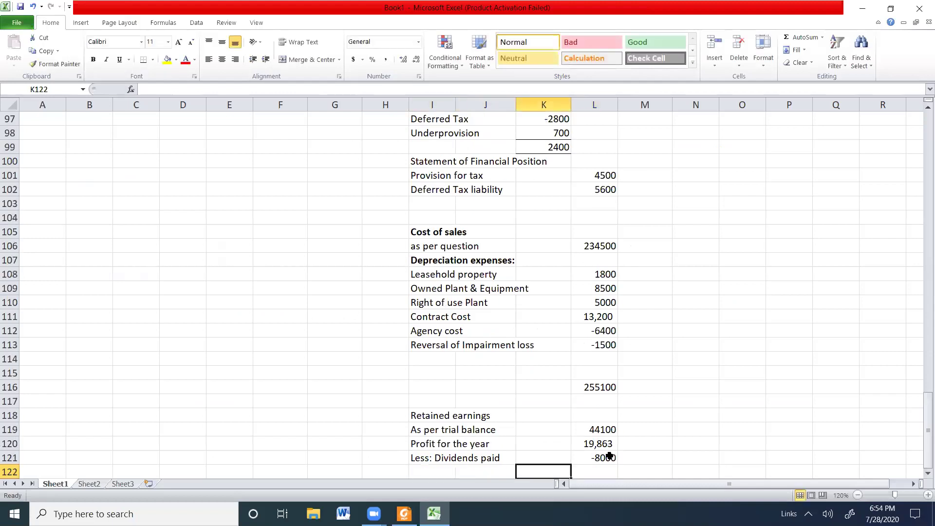
key("Right")
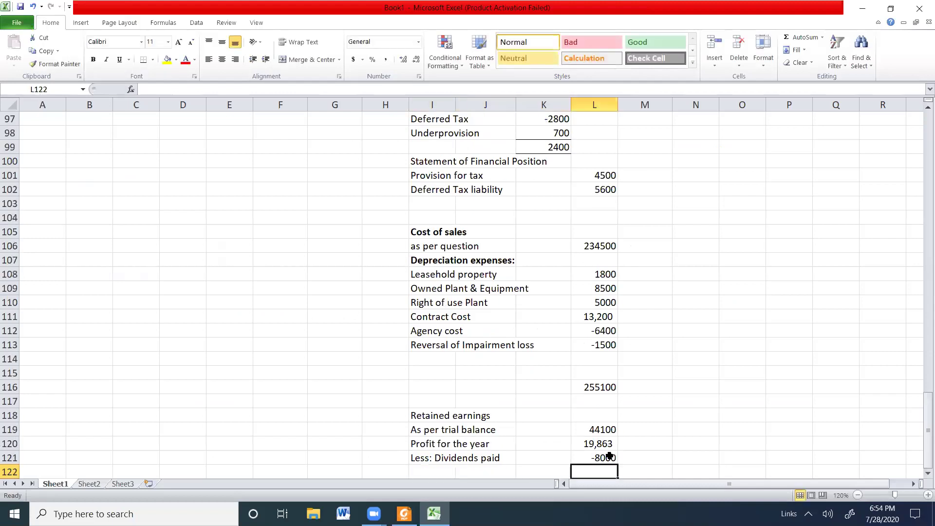
type("=SUM(")
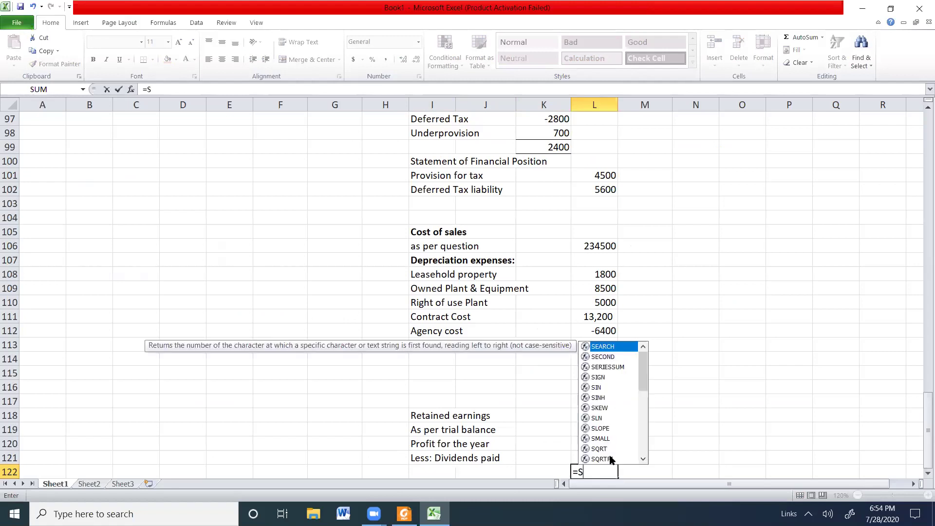
left_click_drag(597, 431, 594, 459)
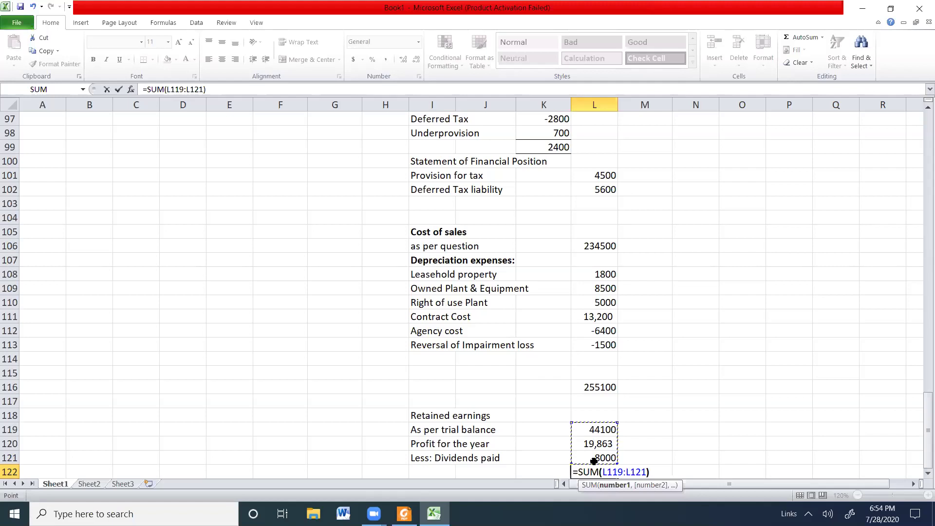
type(")")
key("Return")
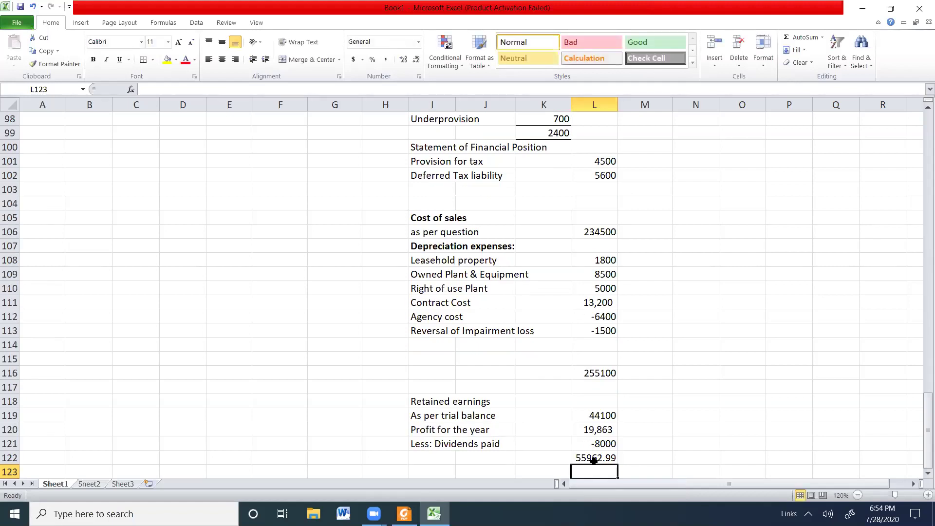
Step: Format the retained earnings total in L122 to show no decimal places
left_click(594, 460)
left_click(452, 300)
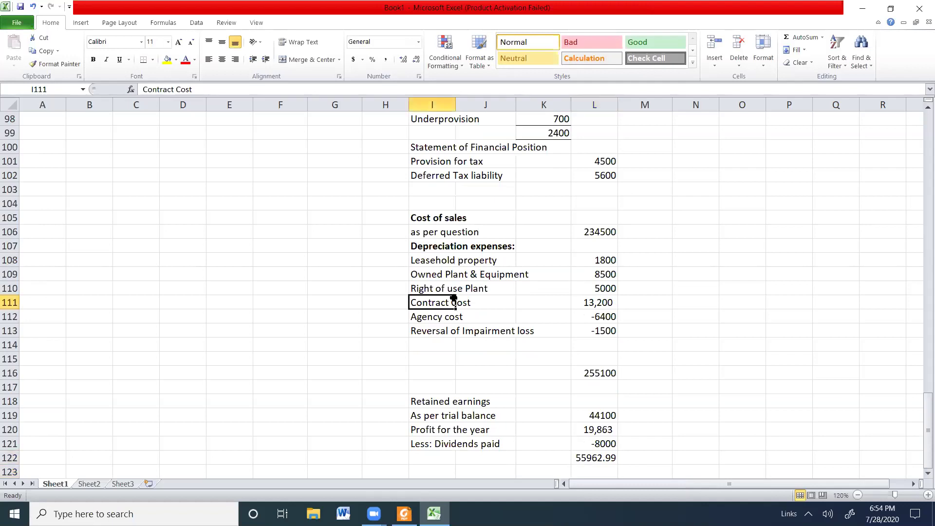
left_click(611, 460)
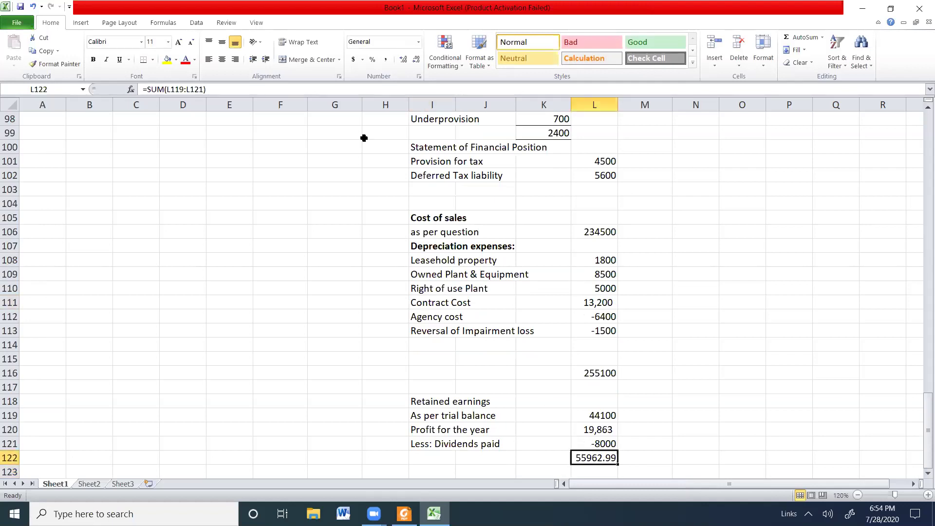
left_click(416, 61)
left_click(416, 62)
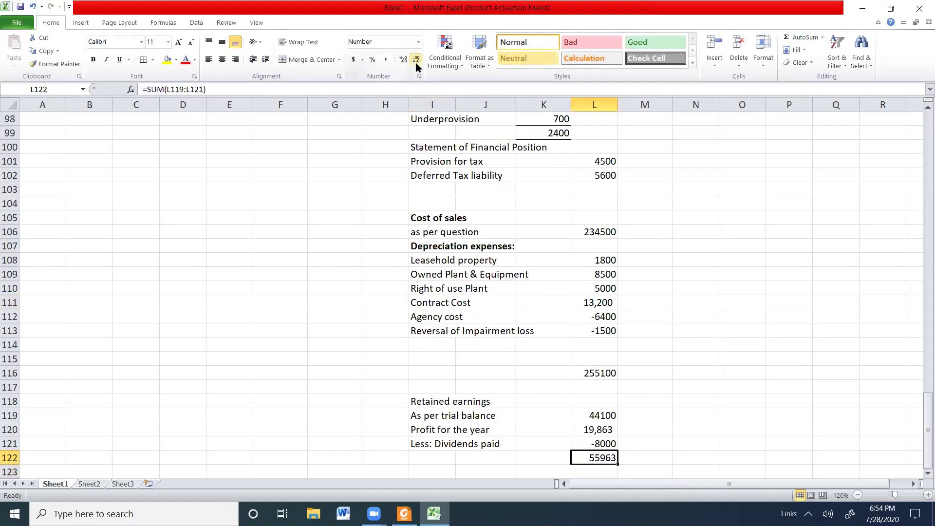
left_click(584, 442)
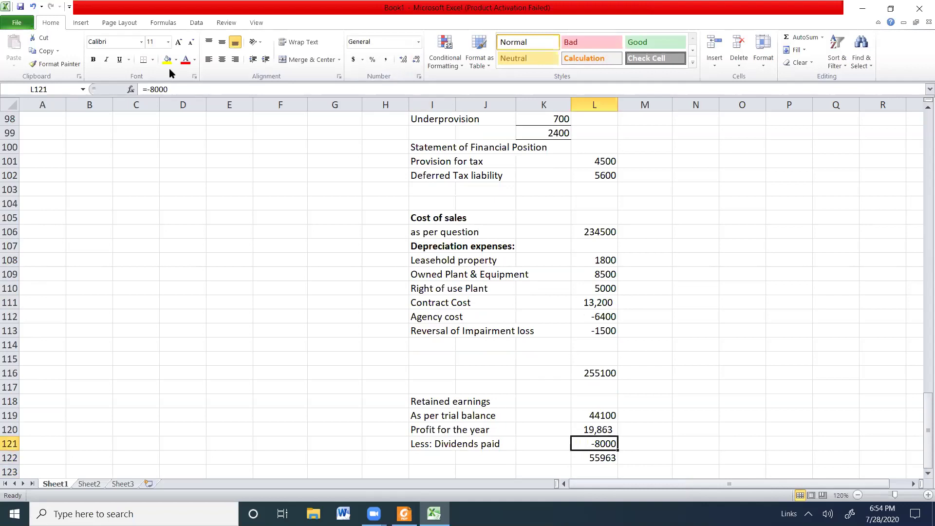
key("Down")
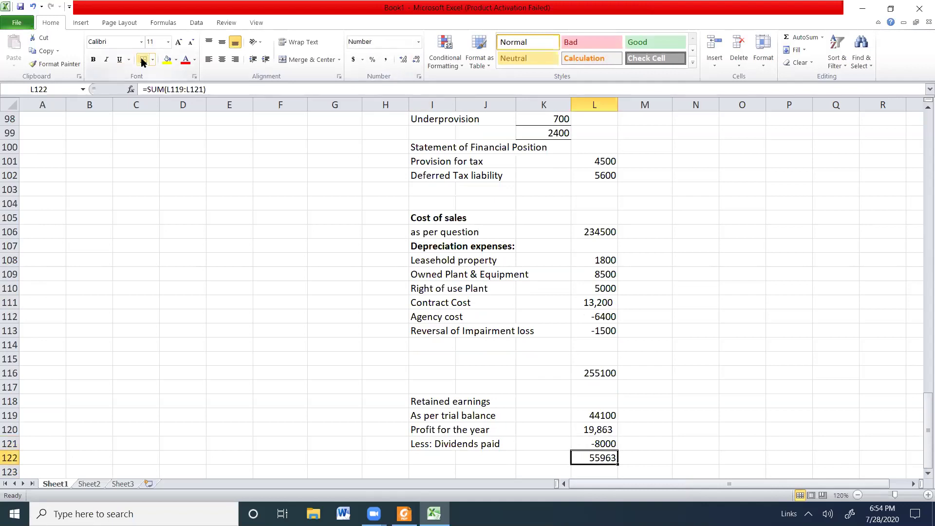
Step: Enter "Retained earnings" in B34 of the statement of financial position and link G34 to the working's total in L122
left_click_drag(925, 356, 920, 158)
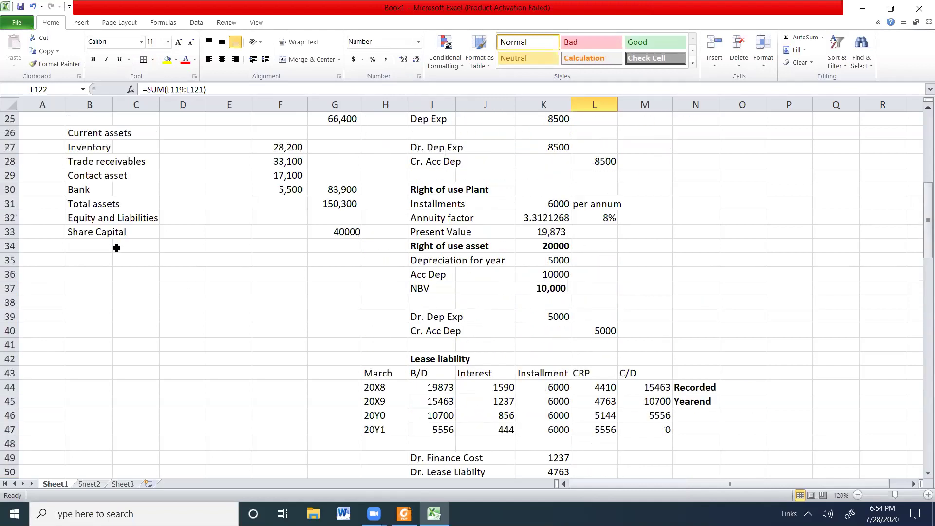
left_click(98, 246)
type("Ret")
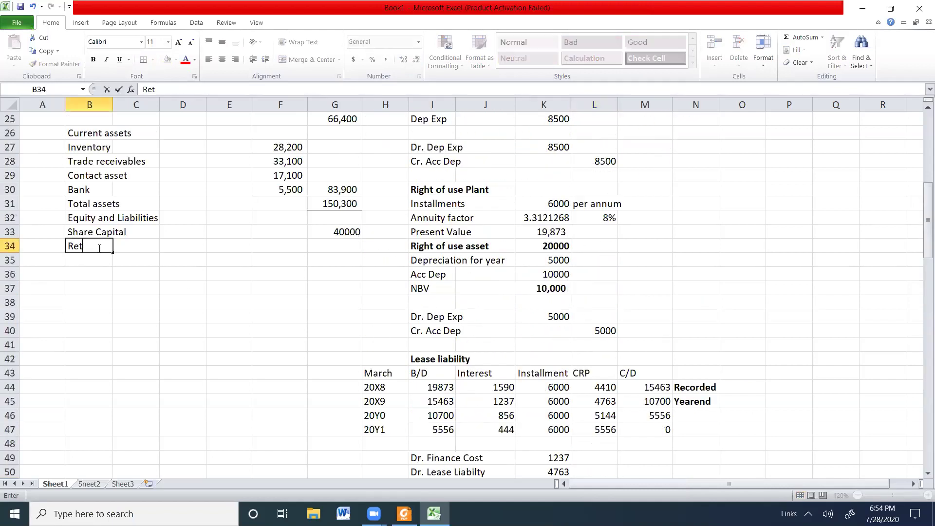
type("ained earnings")
key("Tab")
key("Tab")
key("Tab")
key("Tab")
key("Tab")
type("=")
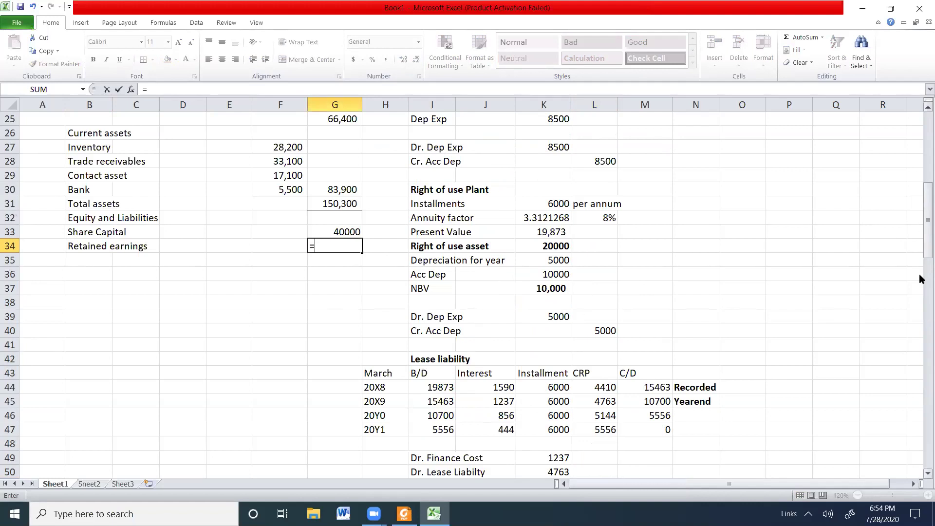
left_click_drag(920, 265, 920, 429)
left_click(588, 469)
key("Return")
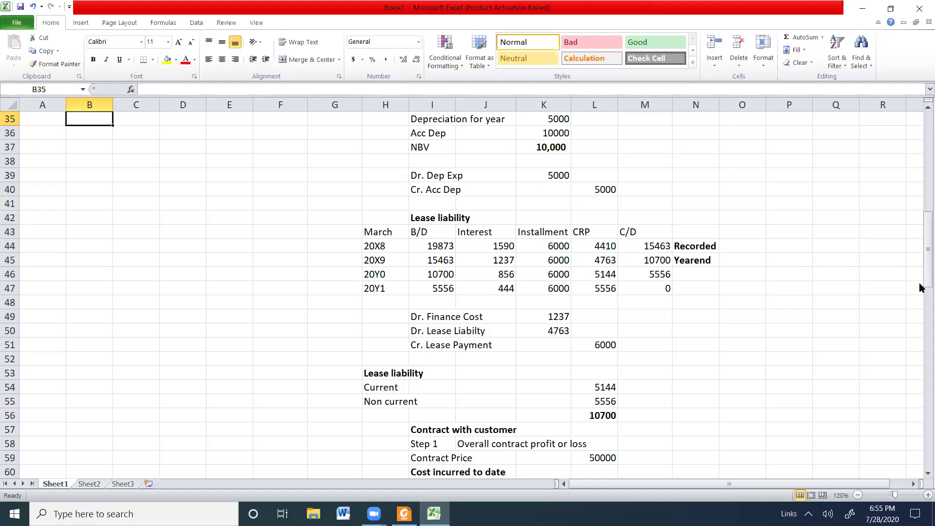
left_click_drag(921, 263, 926, 190)
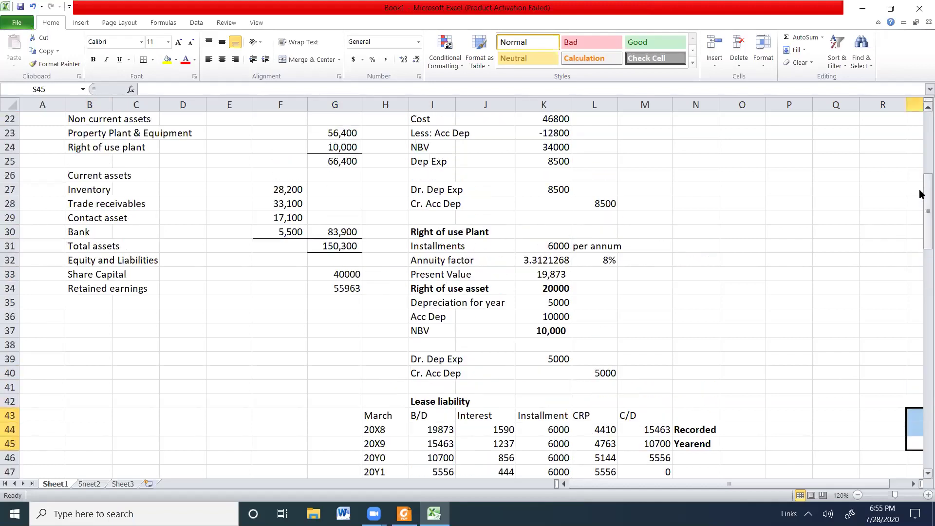
left_click(348, 288)
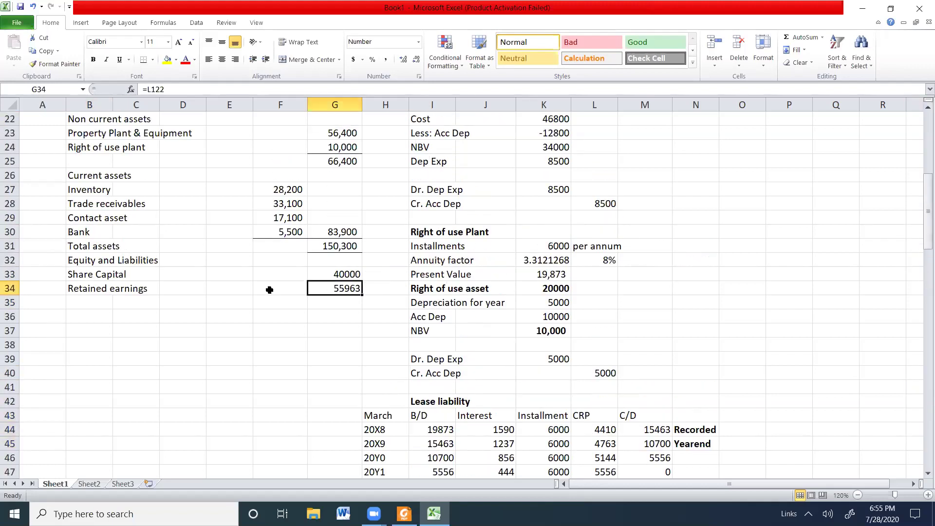
Step: Review the trial balance in the Foxit Reader exam kit for any further equity items before totalling equity
left_click(86, 299)
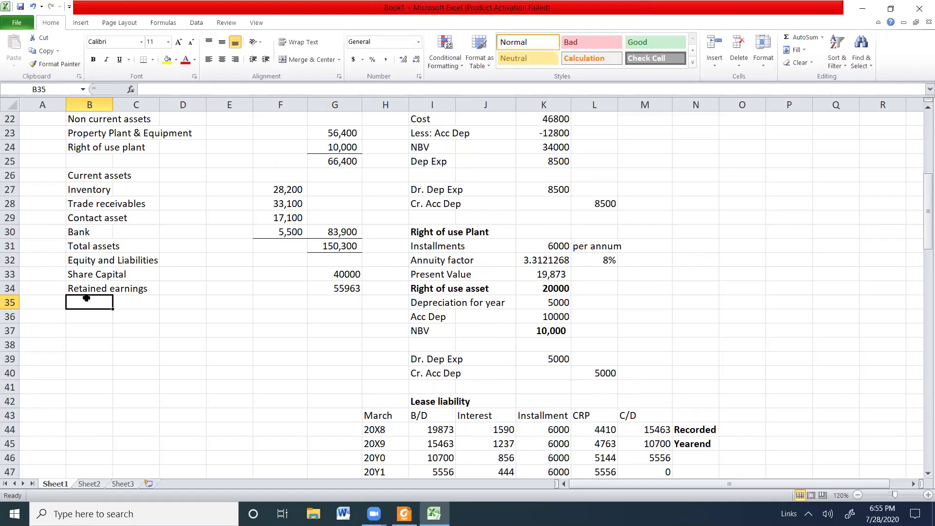
left_click(358, 302)
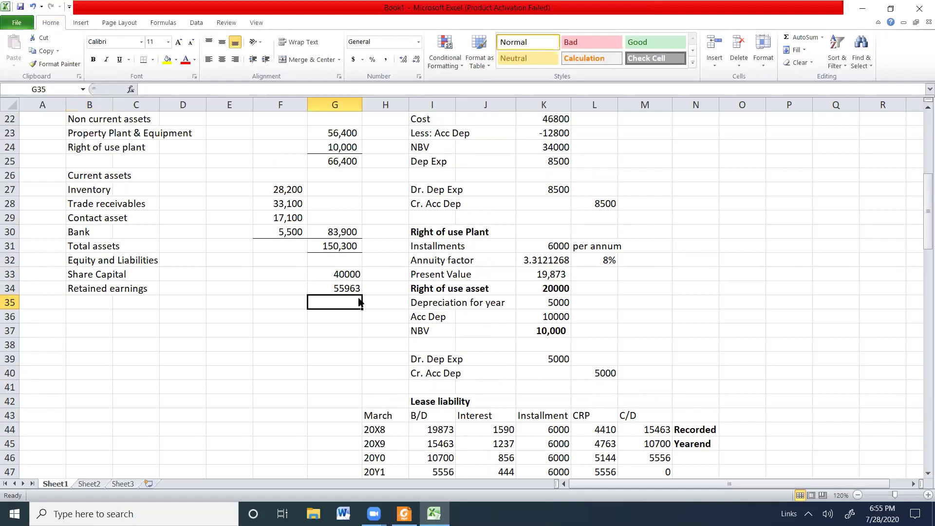
key("alt+Tab")
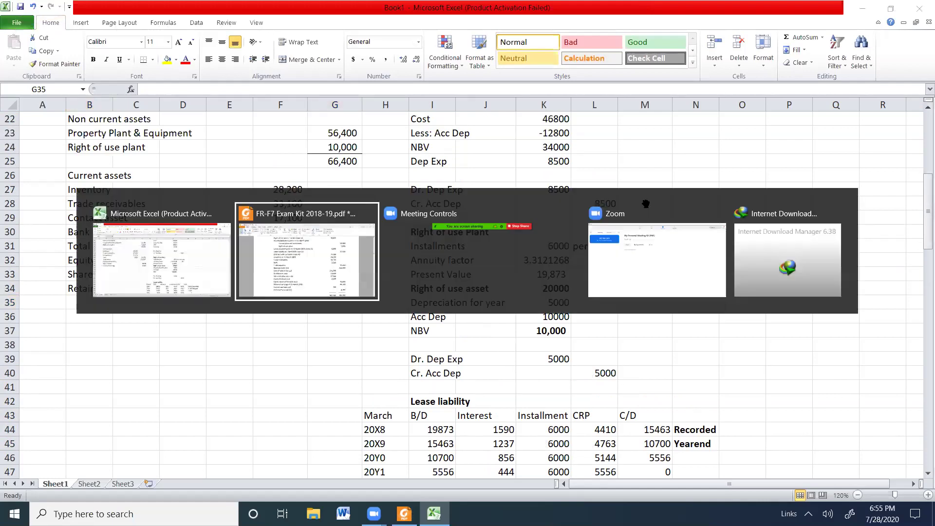
key("alt+Tab")
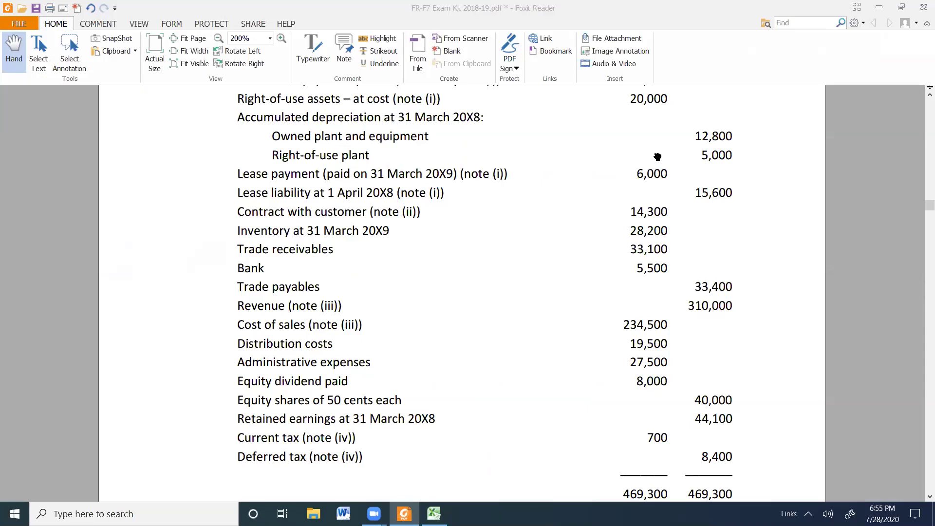
scroll(612, 229, "up", 3)
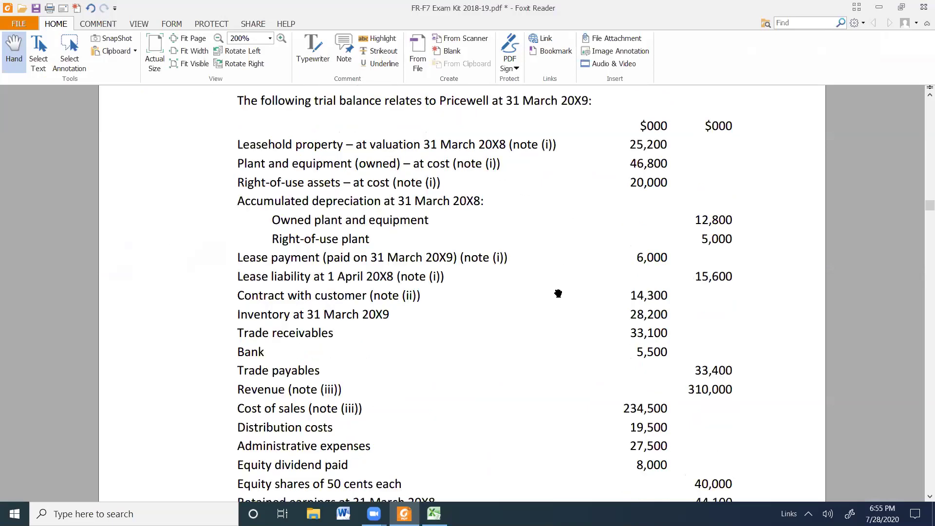
scroll(540, 360, "down", 4)
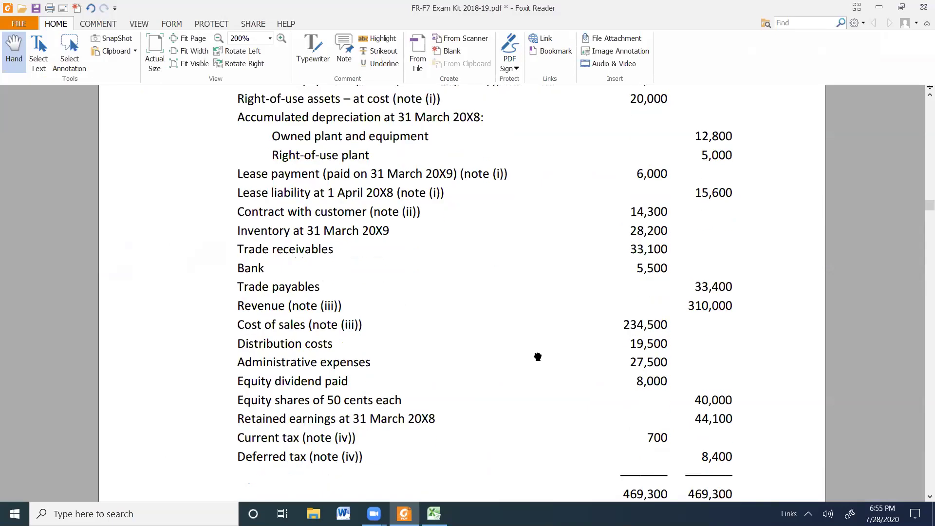
scroll(536, 363, "down", 1)
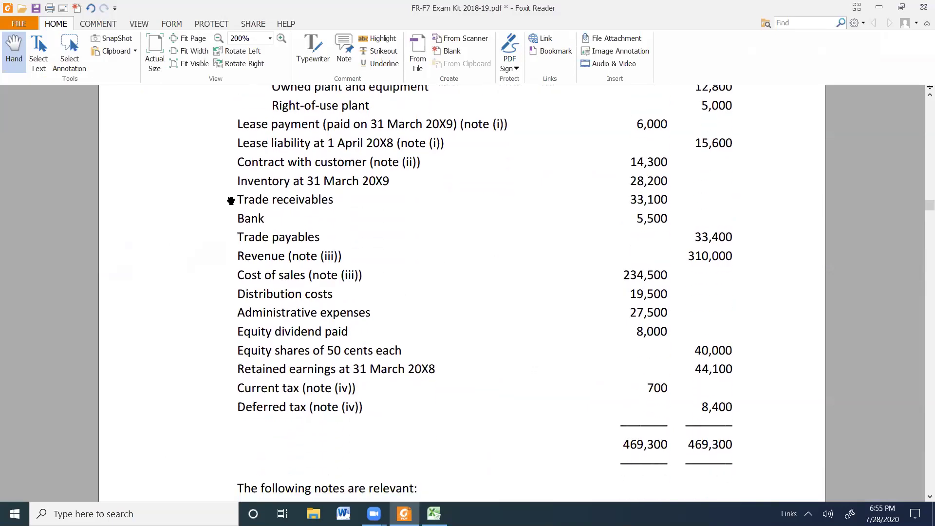
key("alt+Tab")
left_click(395, 267)
key("alt+Tab")
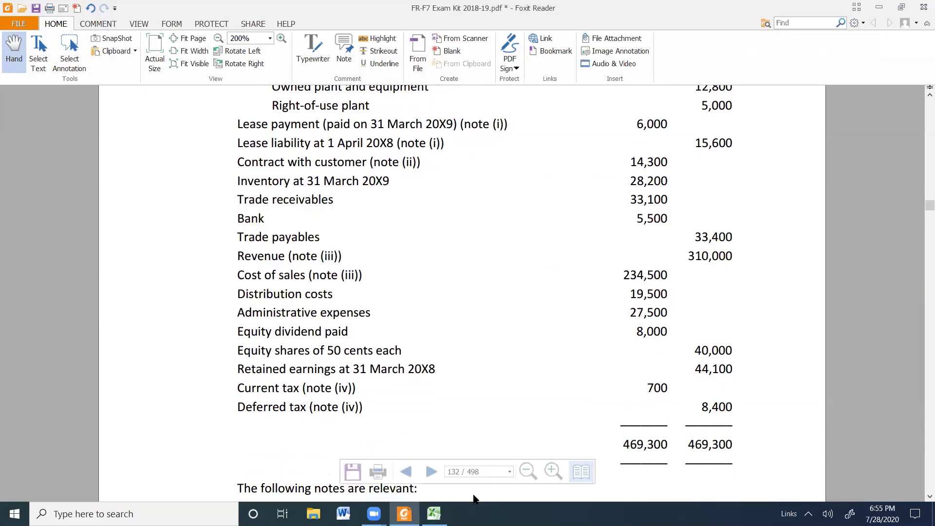
Step: Back in the Excel workbook, total equity in G35 as =G33+G34 and add a bottom border under retained earnings in G34
key("alt+Tab")
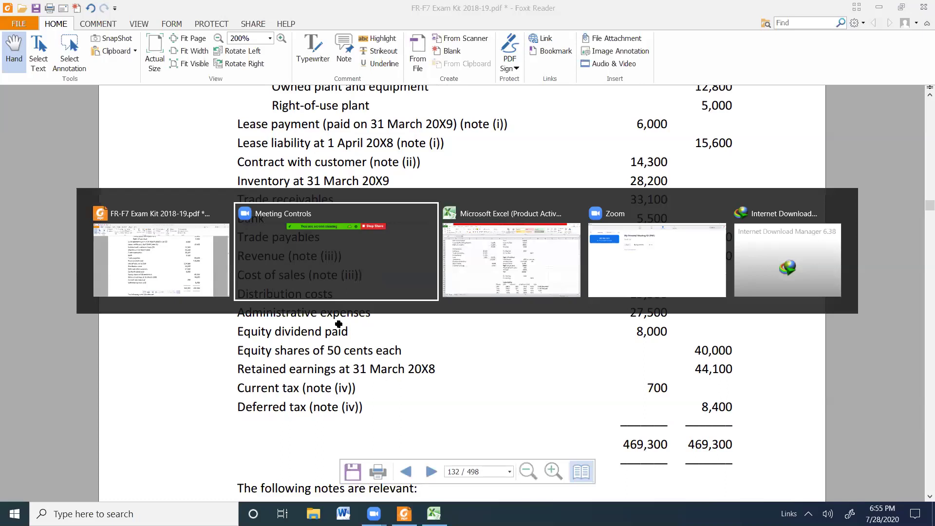
key("alt+Tab")
type("=")
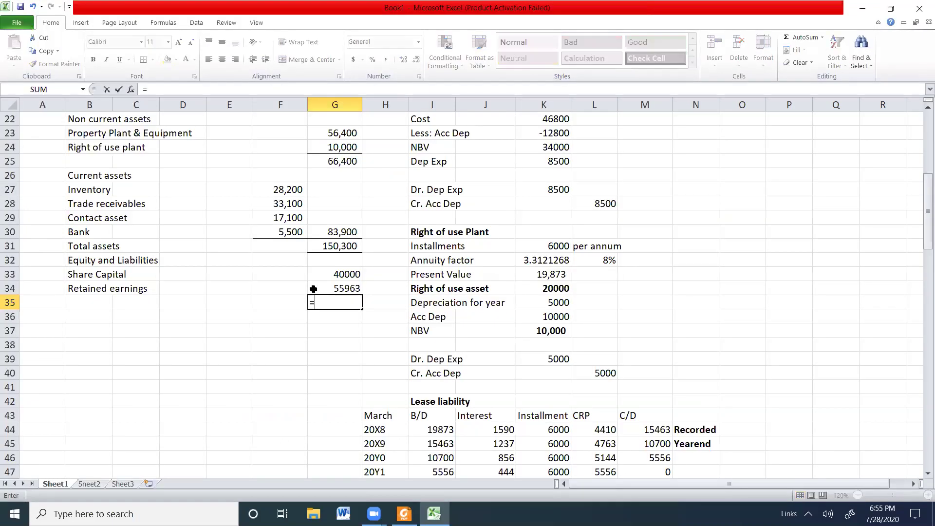
left_click(326, 276)
type("+")
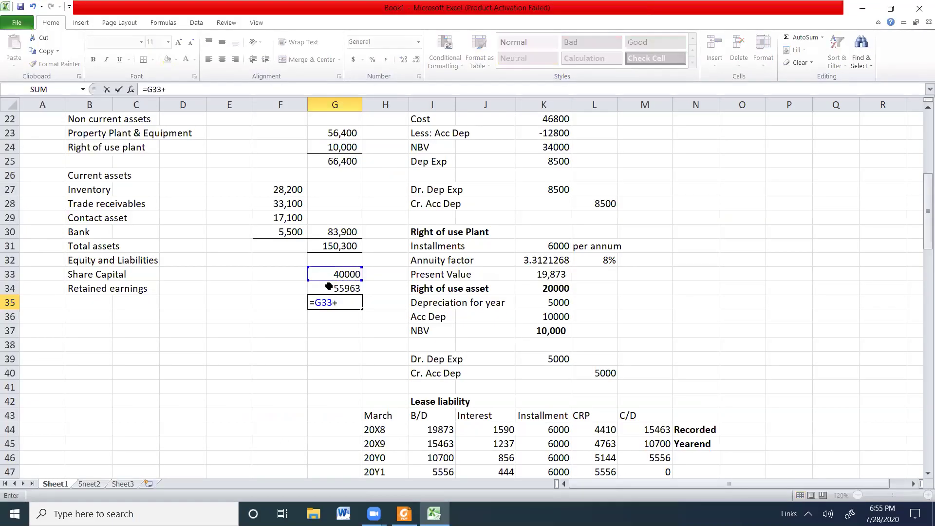
left_click(329, 288)
key("Return")
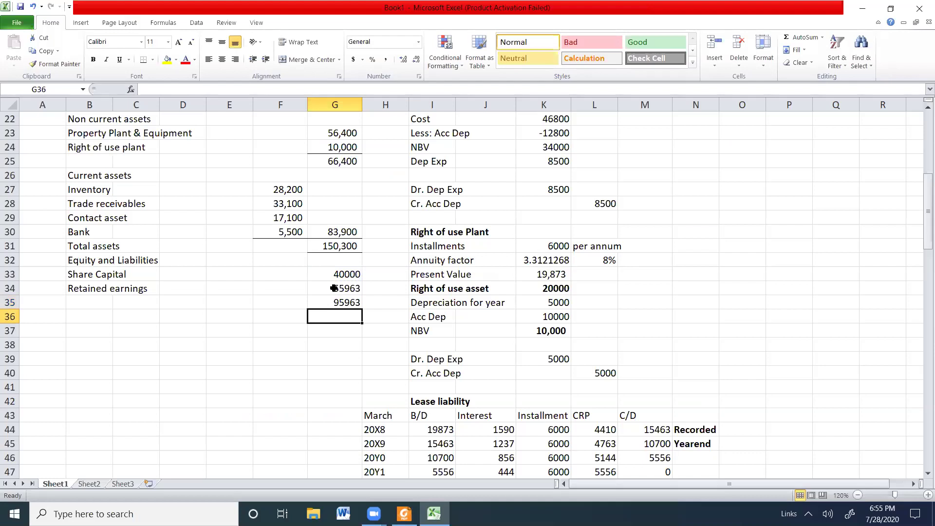
left_click(328, 288)
left_click(146, 60)
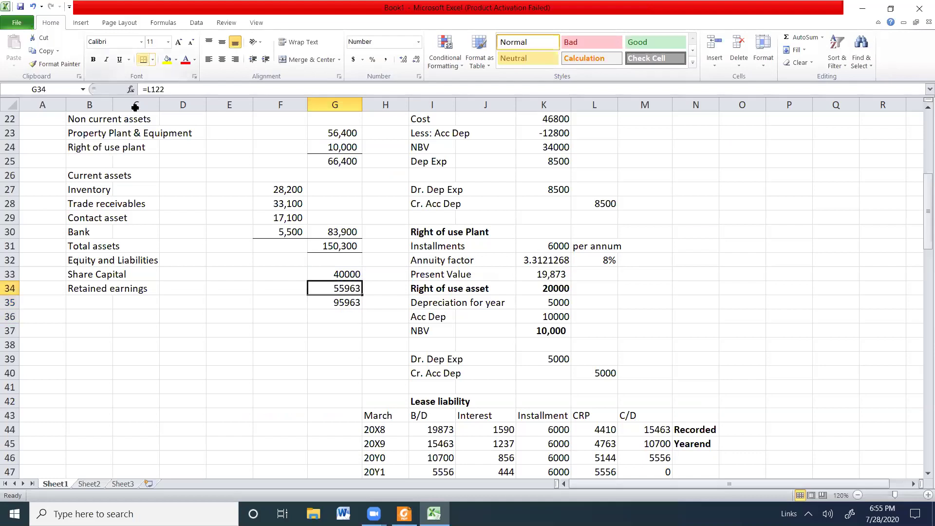
Step: Enter the heading "Non current liabilities" in B36 below the equity total
left_click(82, 321)
type("Non")
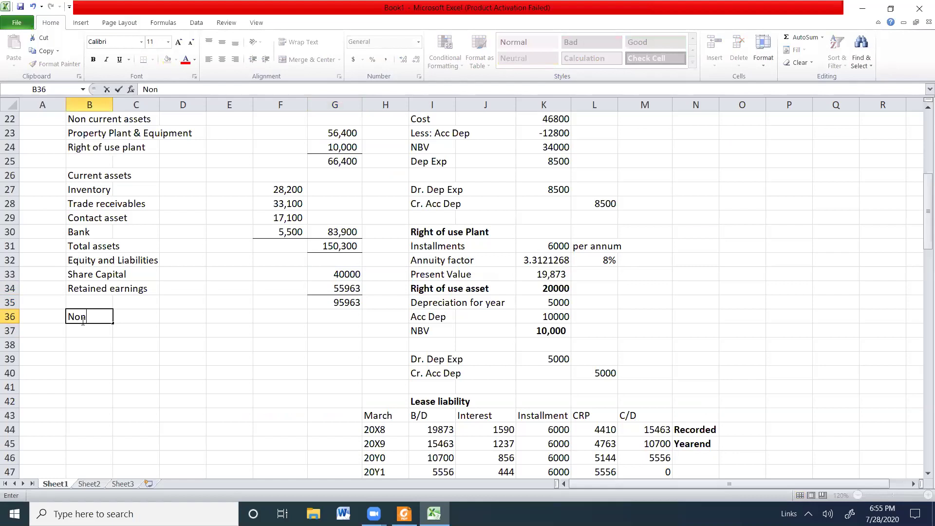
type(" current liabilites")
key("BackSpace")
key("BackSpace")
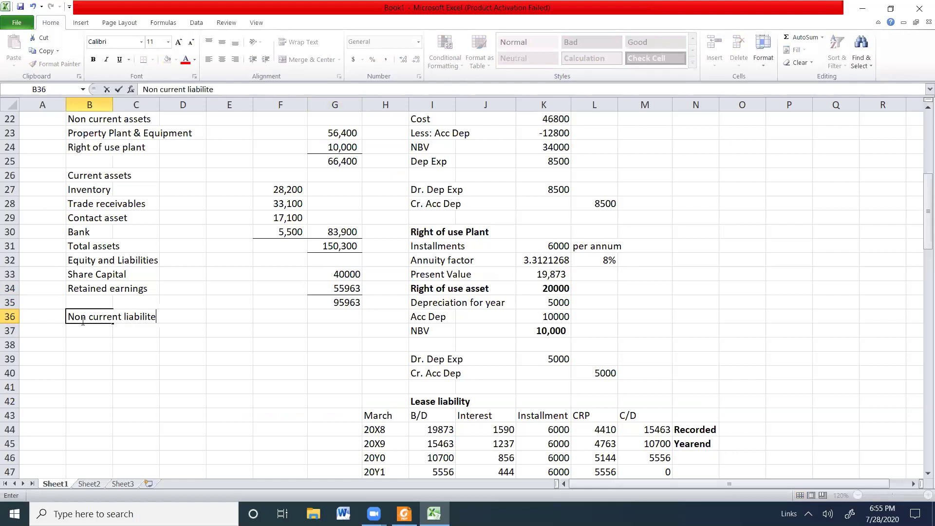
type("ies")
key("Return")
Step: Label B37 "Lease liability" and B38 "Deferred Tax" under the non-current liabilities heading
type("Lease lia")
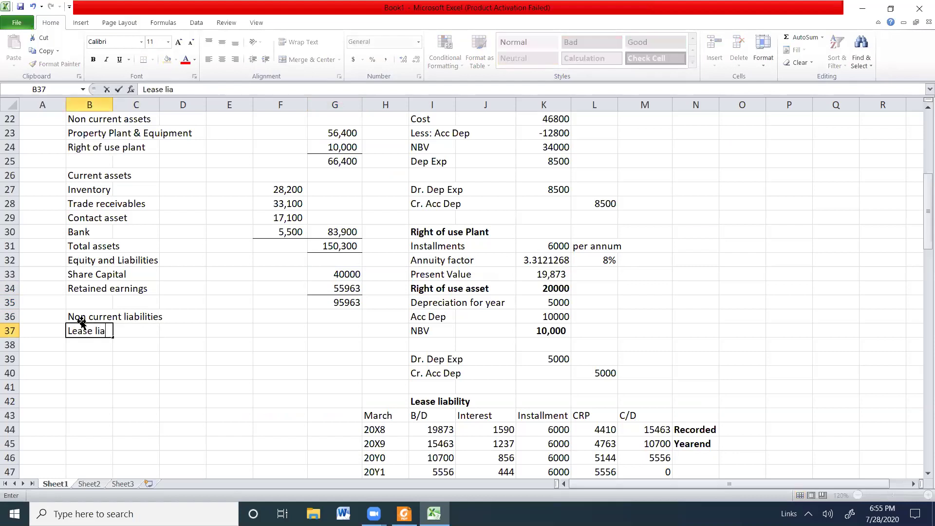
type("bility")
key("Return")
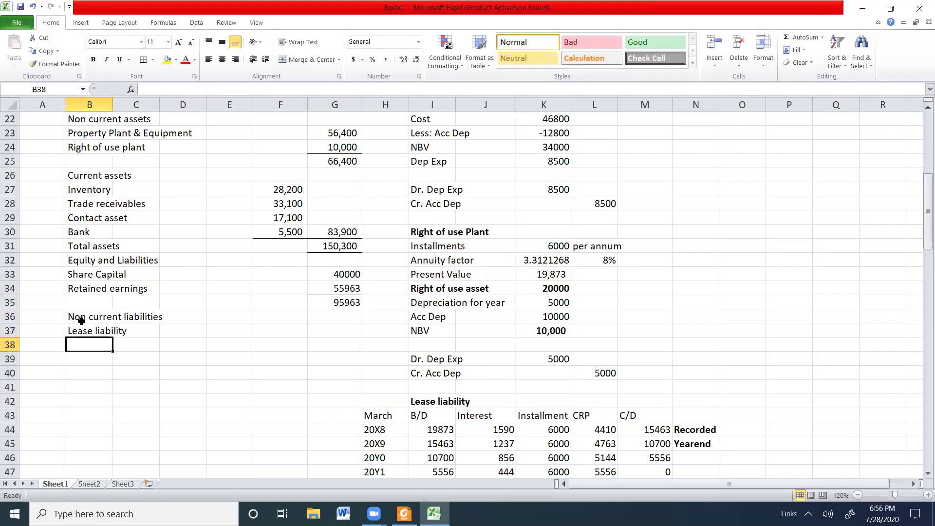
type("Deferred Tax")
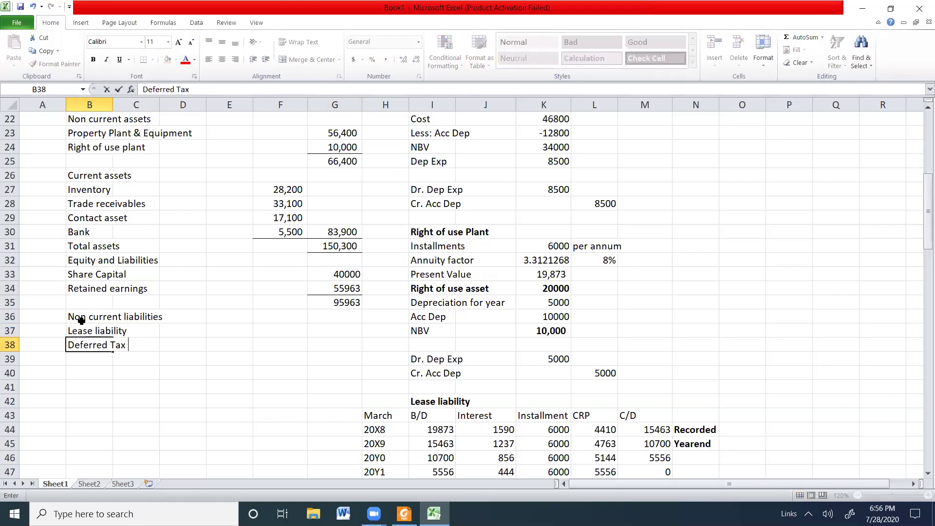
key("Right")
key("Right")
key("Right")
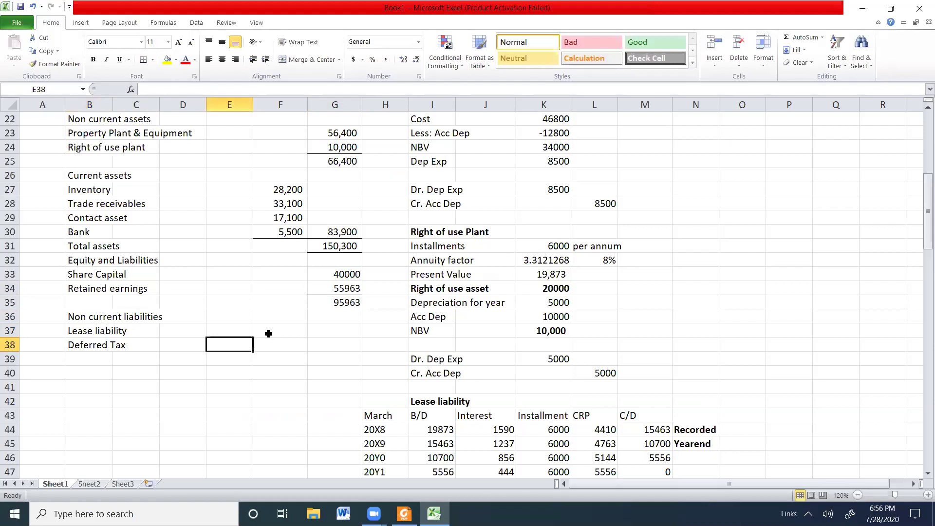
Step: Link the non-current lease liability in G37 to the lease working's non-current portion in L55
left_click(355, 333)
type("=")
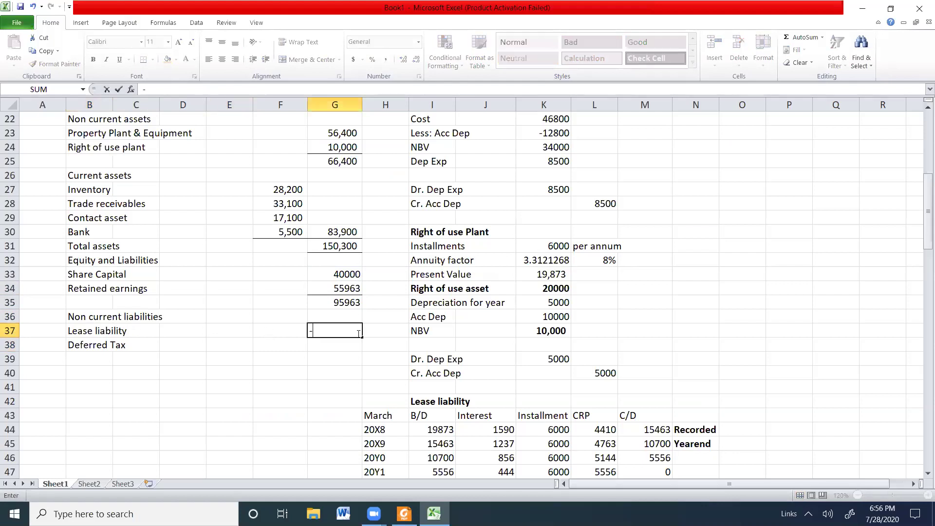
left_click_drag(921, 215, 921, 241)
left_click(599, 373)
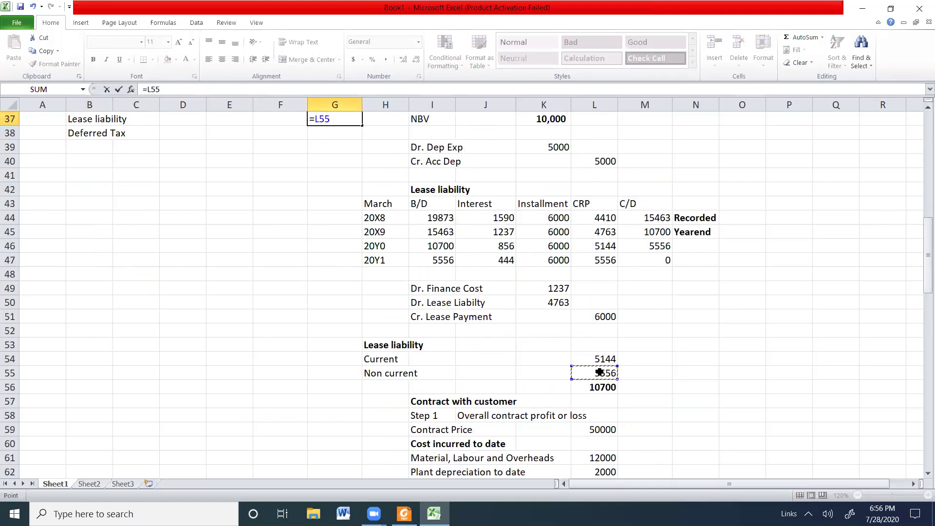
key("Return")
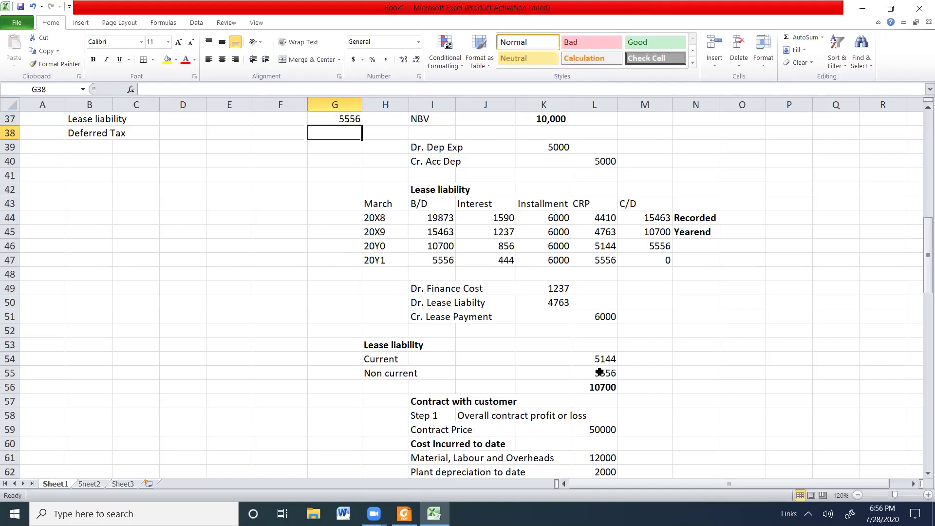
Step: Link the deferred tax amount in G38 to the deferred tax liability in the tax working, L102
type("=")
left_click_drag(921, 274, 922, 414)
left_click(599, 343)
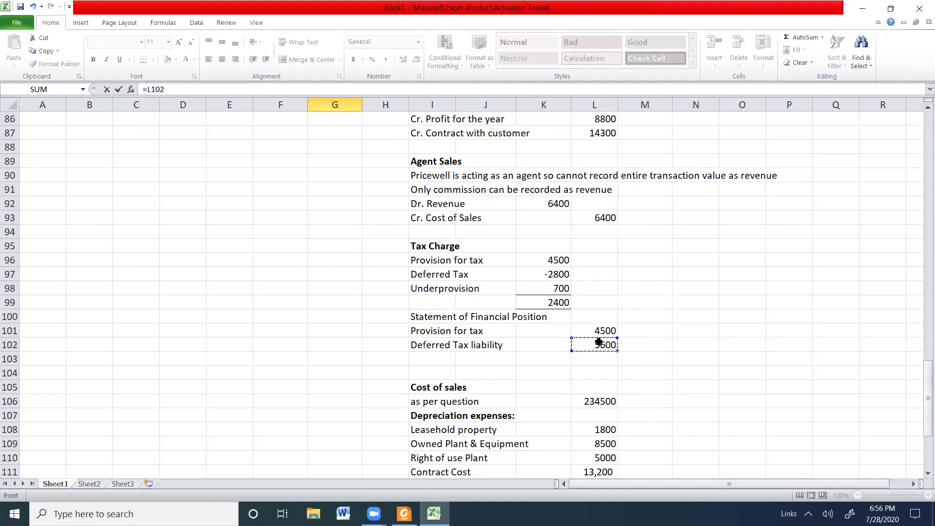
key("Return")
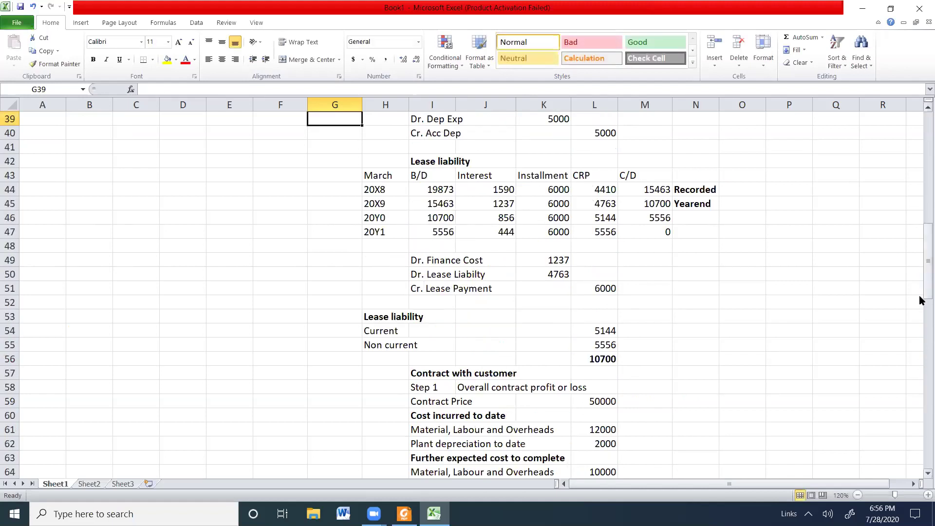
left_click_drag(921, 263, 921, 260)
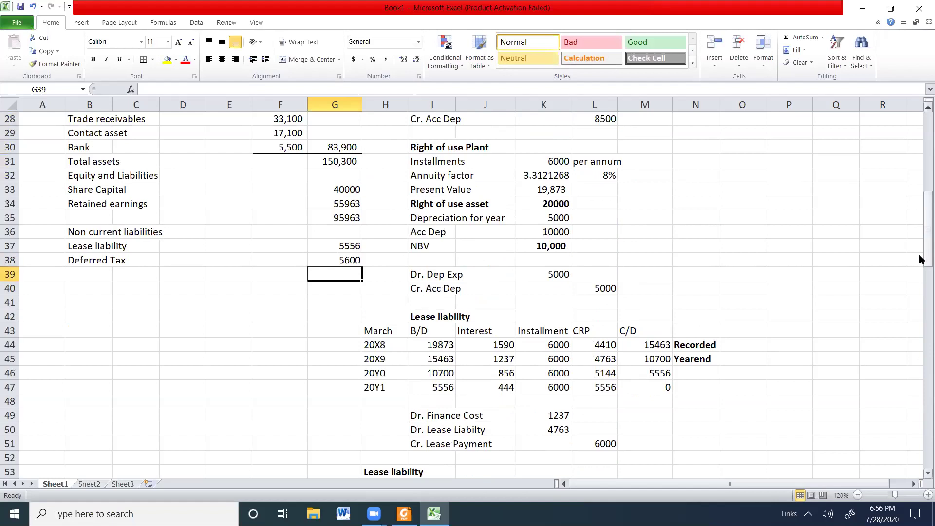
Step: Check the trial balance and notes in the Foxit Reader exam kit against the statement for any remaining liabilities
key("alt+Tab")
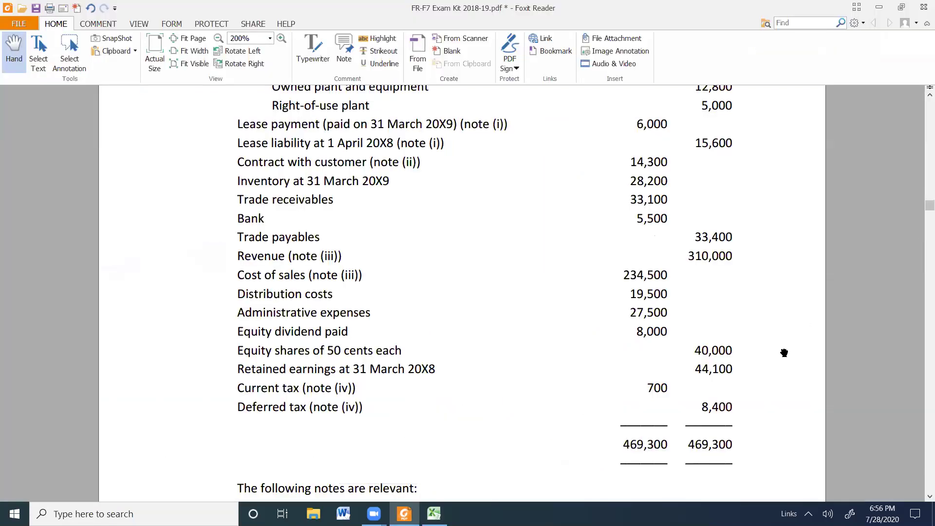
scroll(785, 353, "down", 3)
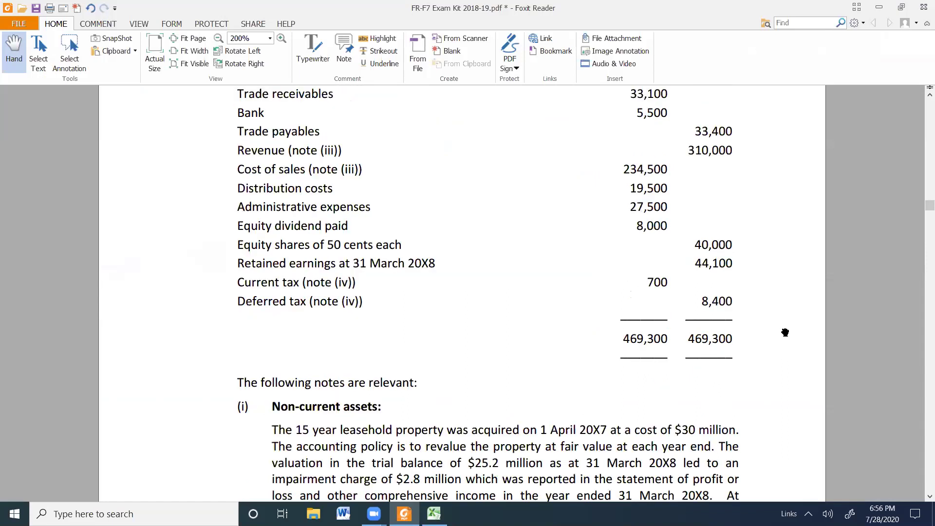
scroll(785, 332, "down", 15)
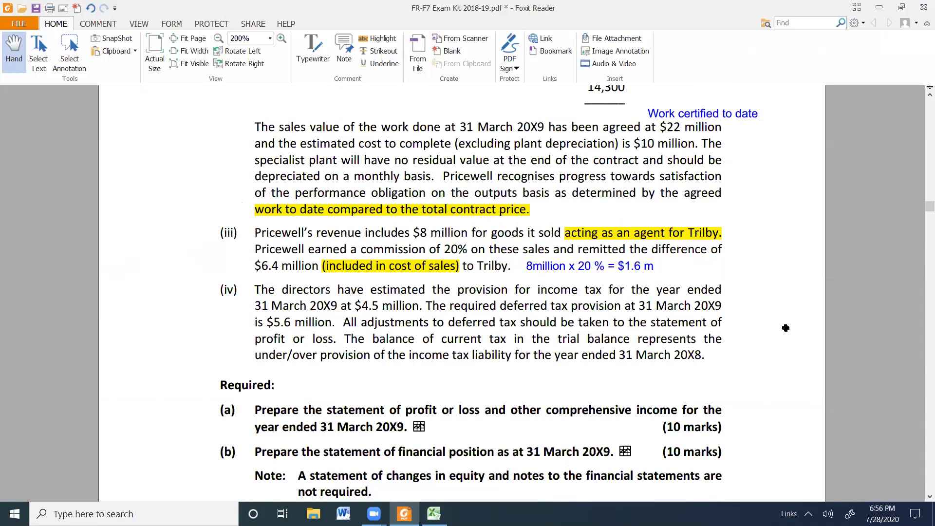
key("alt+Tab")
key("Left")
key("Left")
key("Left")
key("Left")
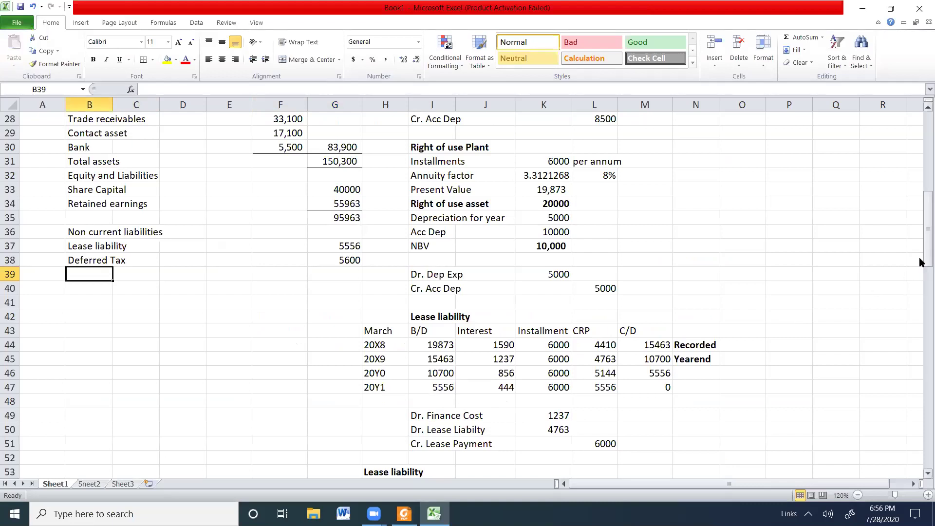
left_click_drag(923, 258, 921, 231)
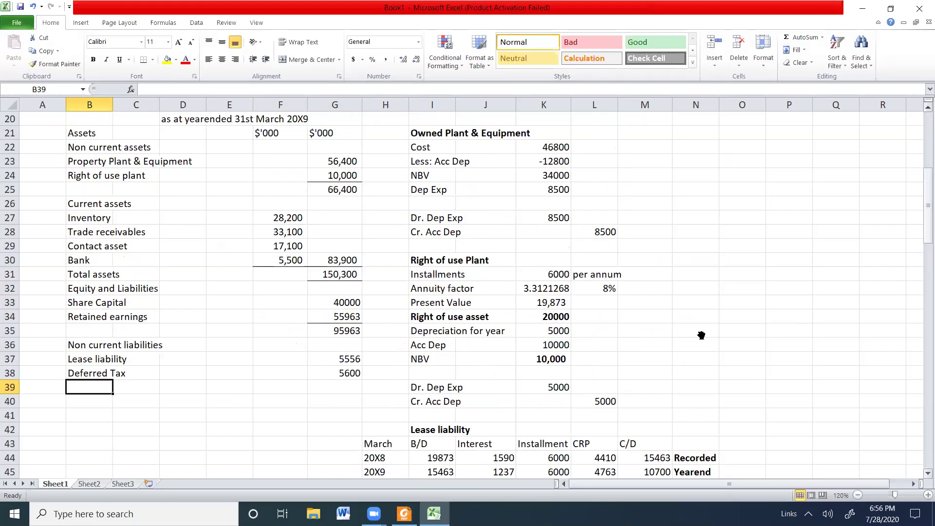
key("alt+Tab")
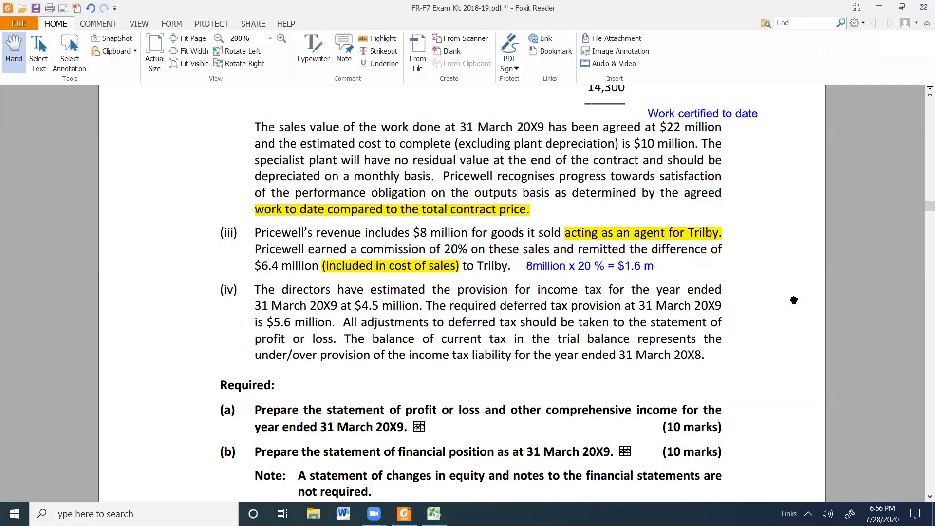
scroll(795, 301, "up", 15)
scroll(794, 301, "down", 3)
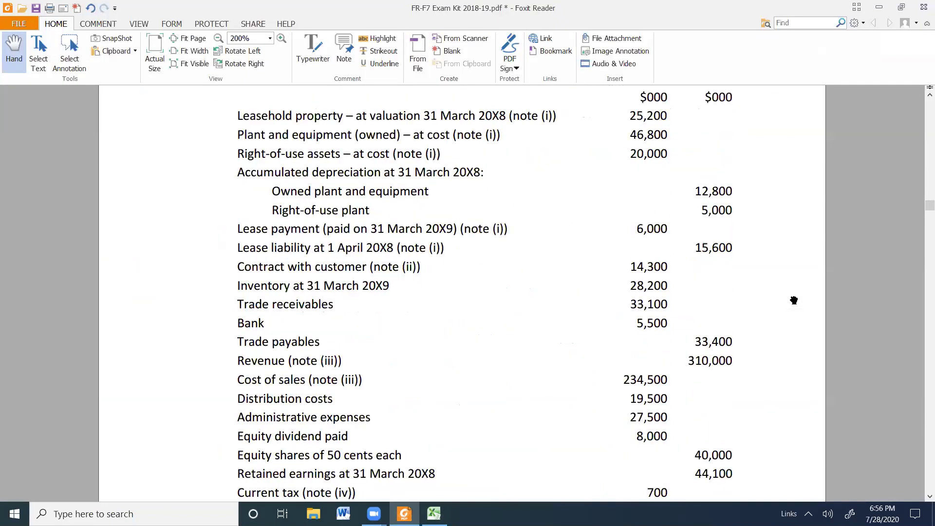
scroll(794, 300, "down", 2)
scroll(794, 301, "down", 2)
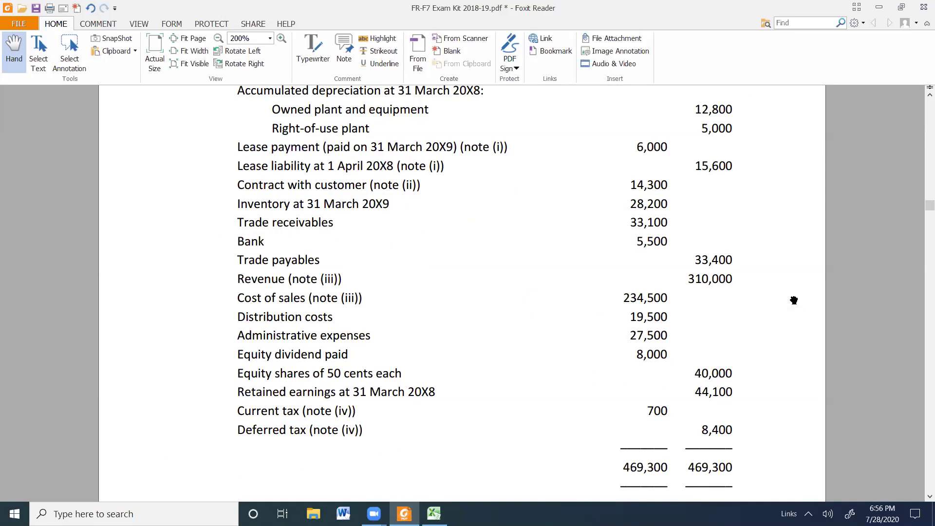
key("alt+Tab")
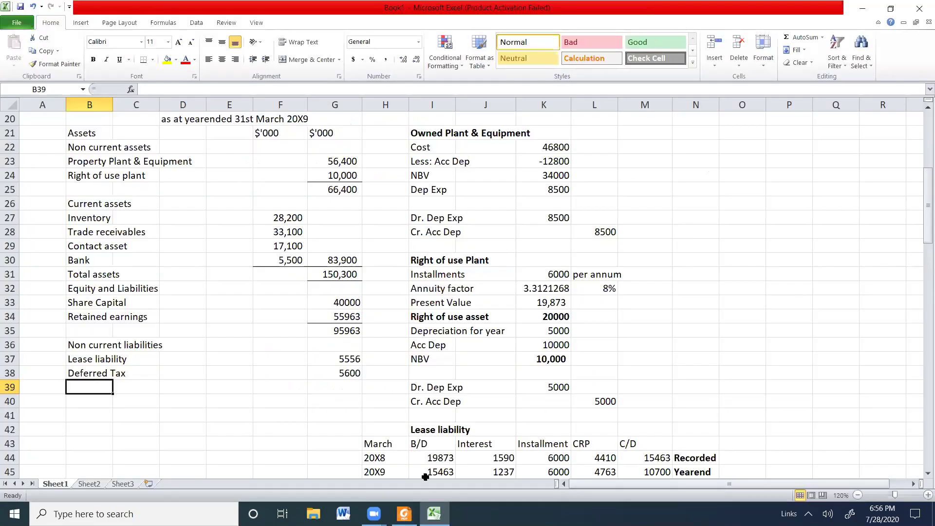
left_click(373, 514)
left_click(413, 472)
Step: Enter the heading "Current liabilities" in B41 of the statement of financial position
left_click(89, 413)
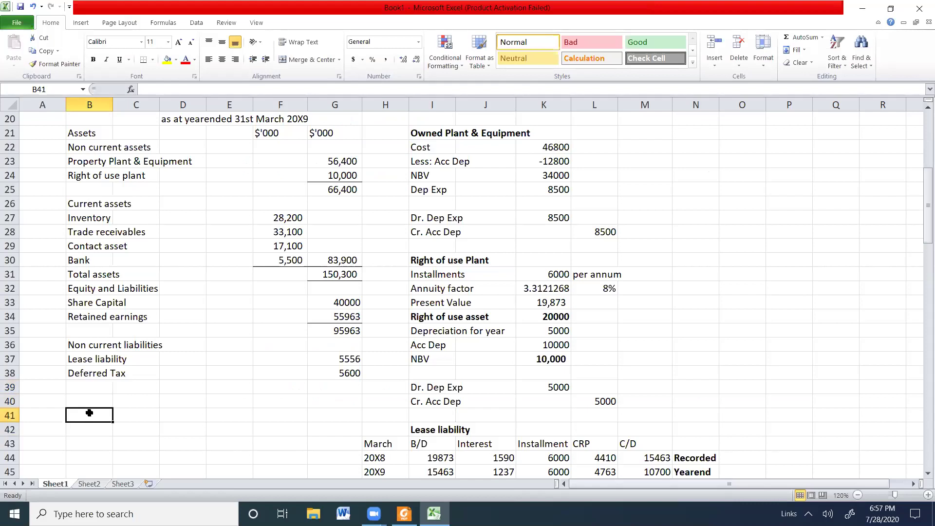
type("Current liabilites")
key("BackSpace")
key("BackSpace")
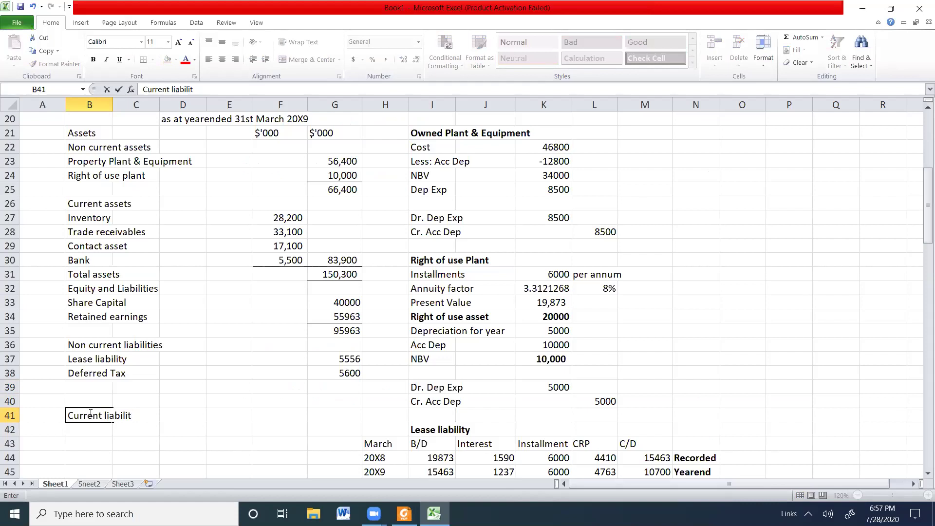
type("ies")
key("Return")
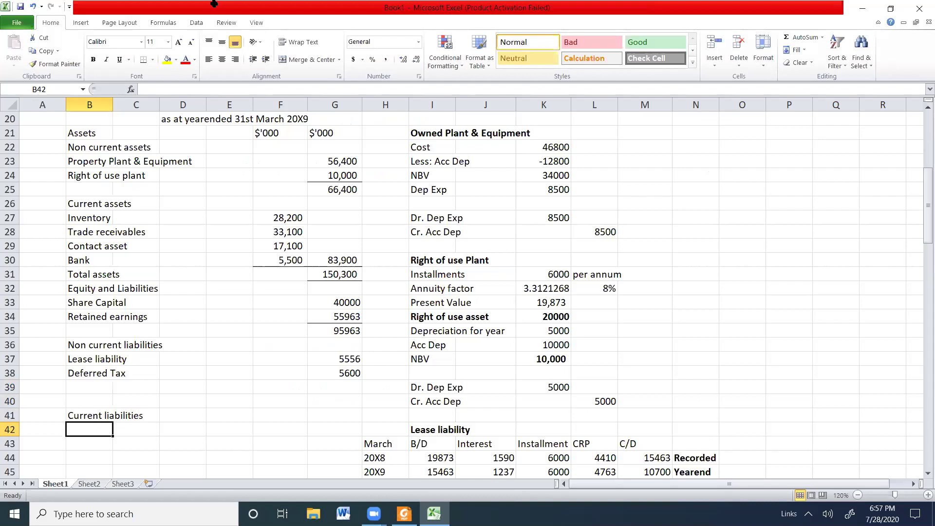
Step: Label B42 "Lease liability" and B43 "Provision for Tax" under the current liabilities heading
type("Lease liab")
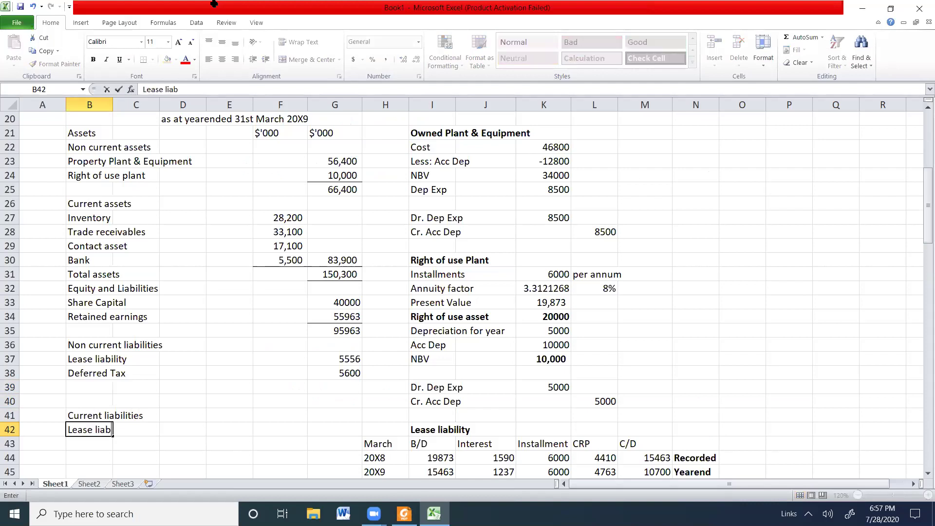
type("ility")
key("Return")
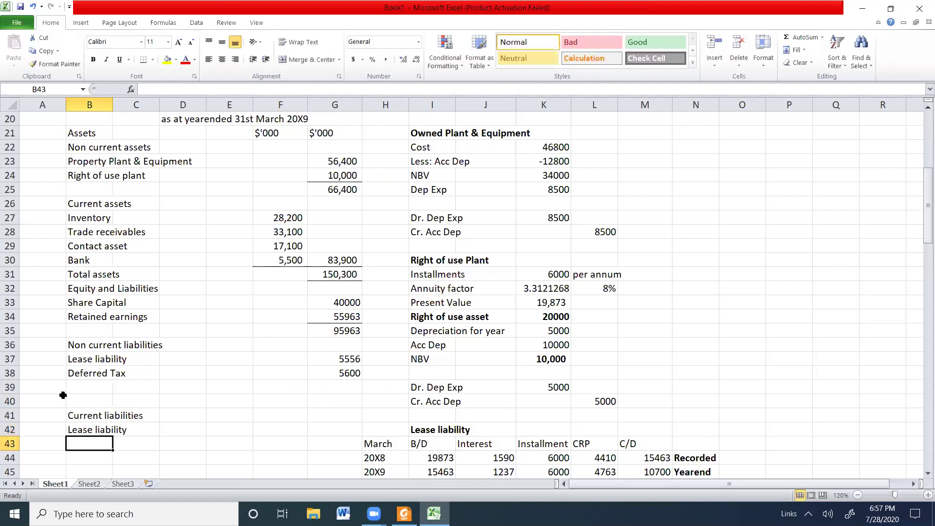
type("B")
key("BackSpace")
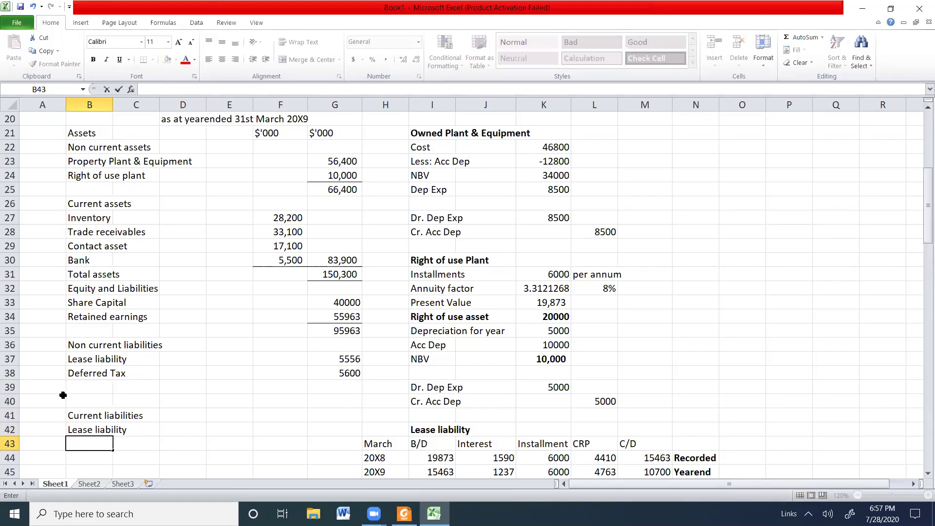
type("Provision for Tax")
key("Return")
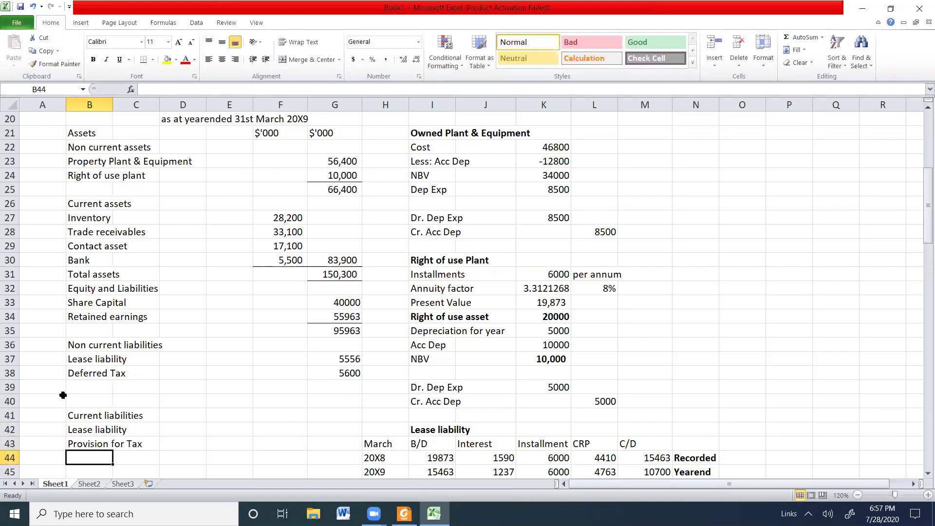
Step: Enter "Trade payables" in B44 as the third current liability label
left_click(63, 397, "shift")
type("T")
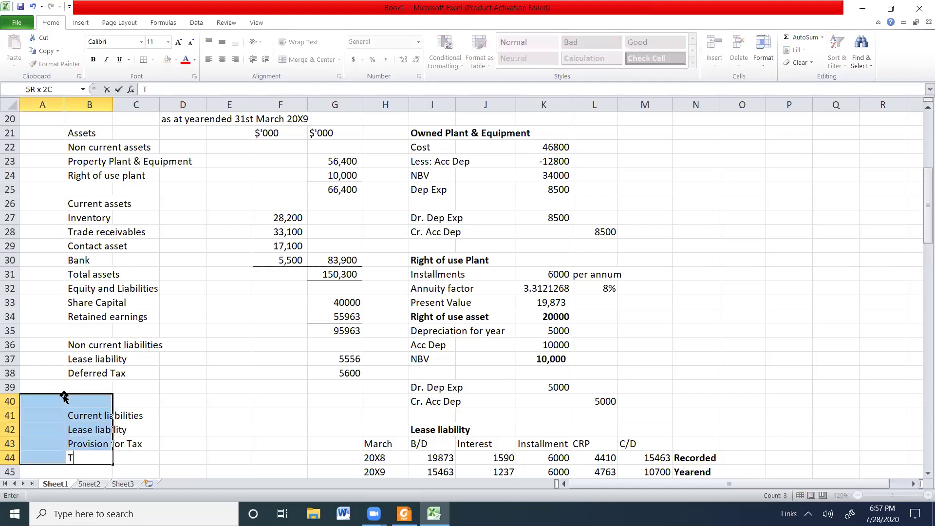
key("F2")
left_click(89, 462)
type("a")
key("BackSpace")
type("rade payables")
key("Return")
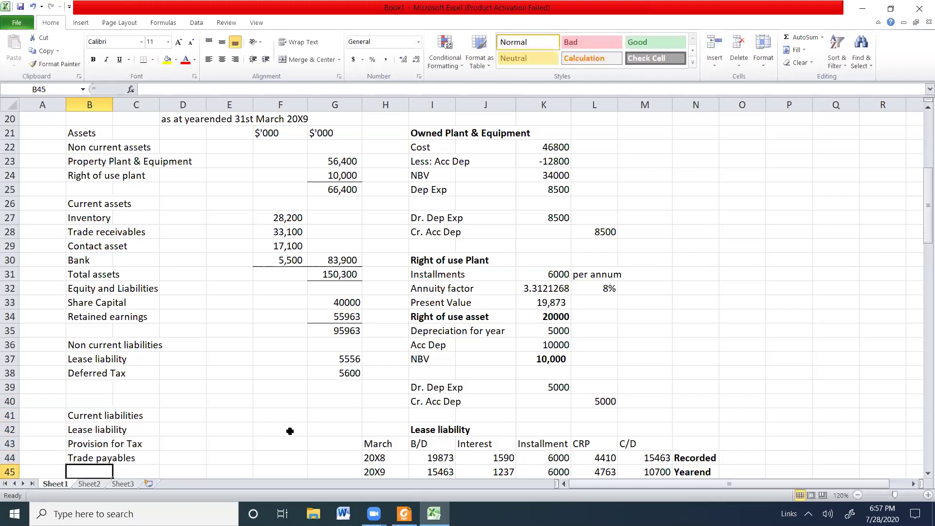
Step: Link G42, the current lease liability in the statement of financial position, to the Current figure in L54 of the lease liability split
left_click(332, 429)
type("=")
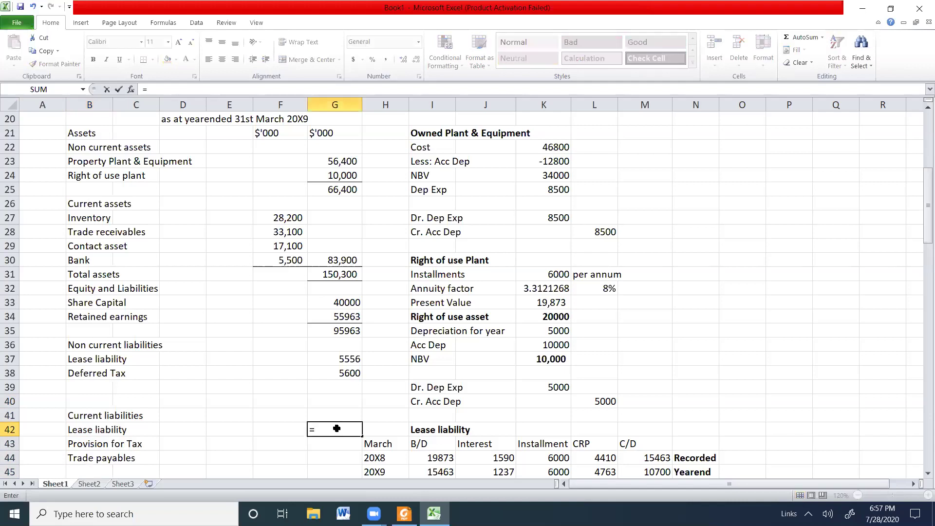
scroll(920, 474, "down", 1)
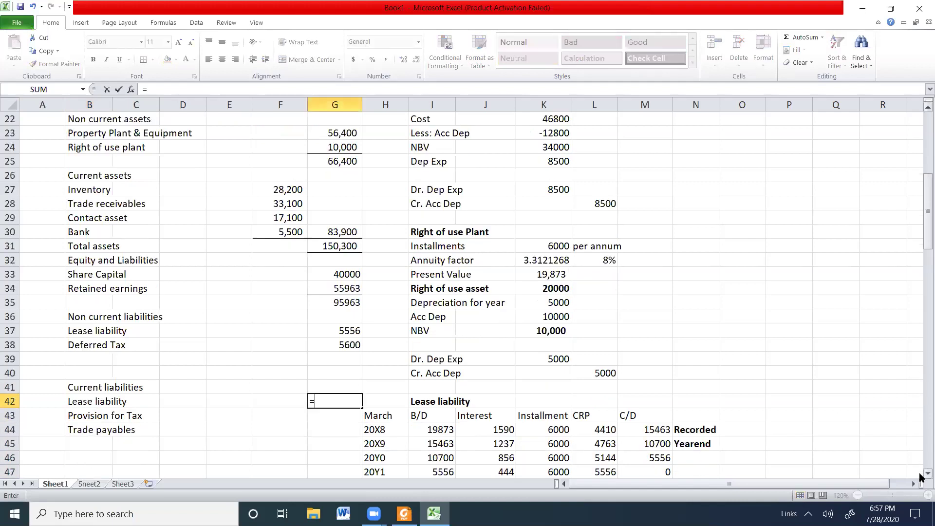
scroll(921, 474, "down", 2)
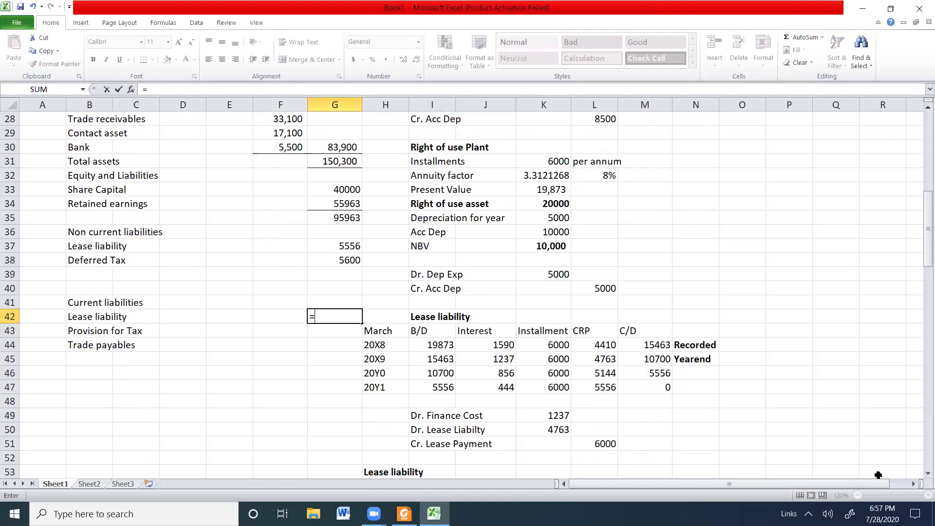
scroll(923, 476, "down", 1)
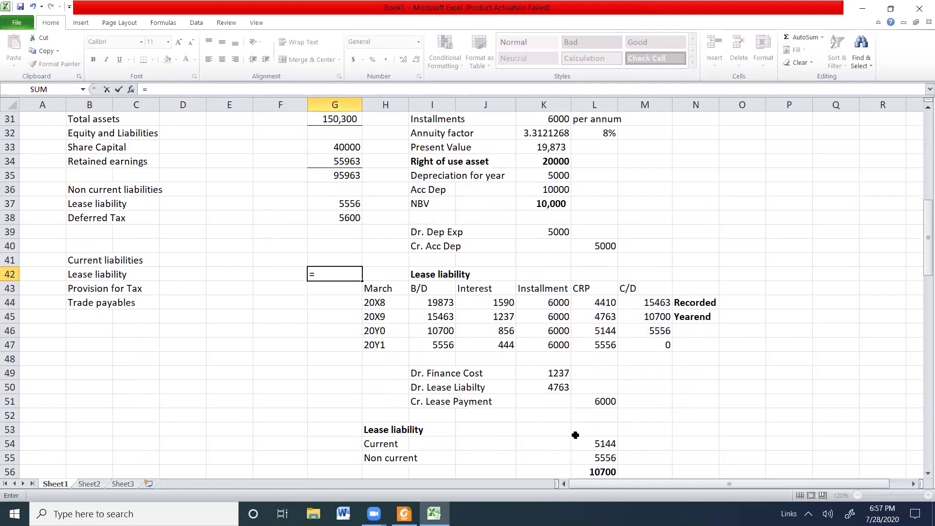
left_click(591, 445)
key("Return")
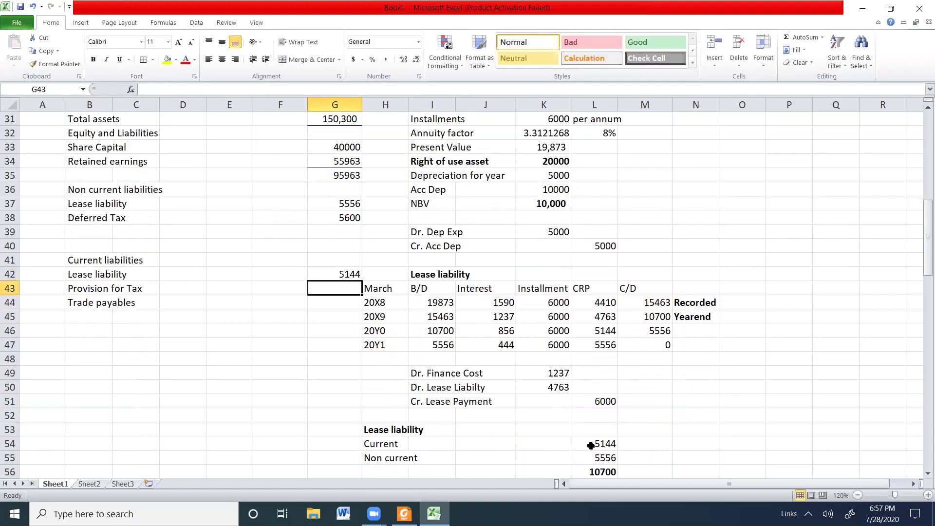
Step: Link G43, the Provision for Tax amount, to the provision for tax figure in the tax workings
type("=")
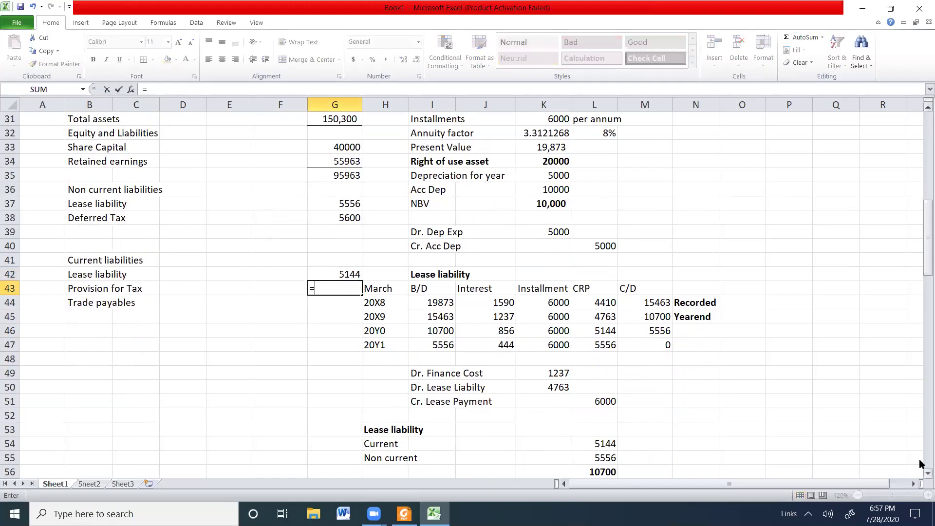
scroll(920, 464, "down", 9)
scroll(920, 463, "down", 17)
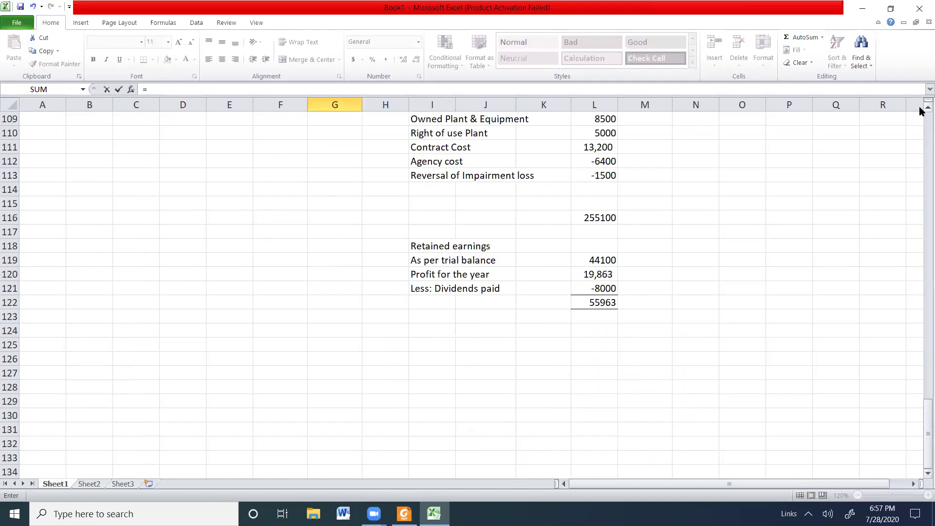
scroll(921, 110, "up", 2)
scroll(920, 109, "up", 3)
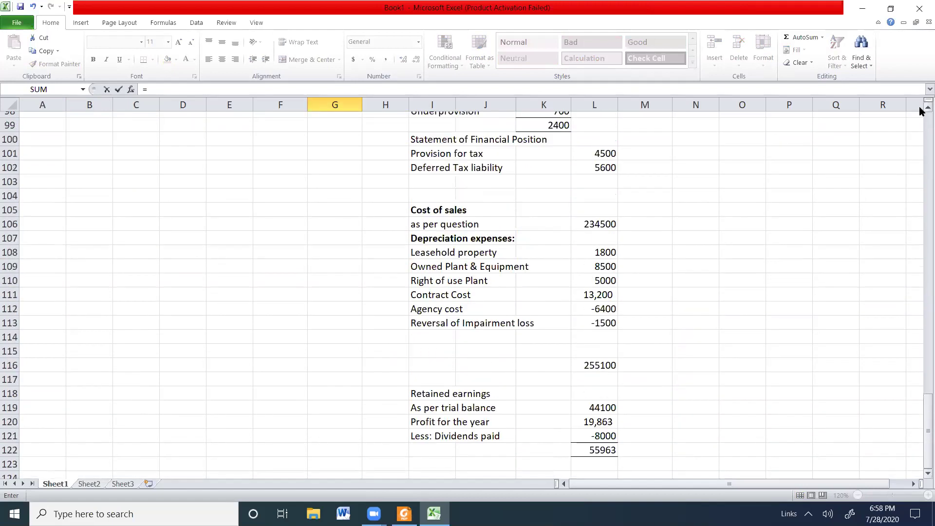
left_click(553, 147)
key("Escape")
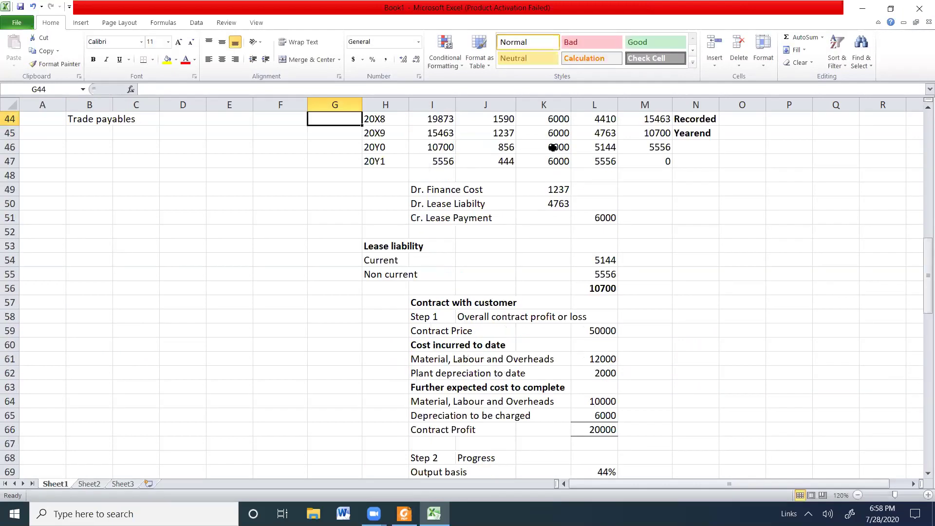
Step: Look up trade payables in the Foxit Reader trial balance and enter 33400 in G44 of the Excel statement
key("alt+Tab")
key("Tab")
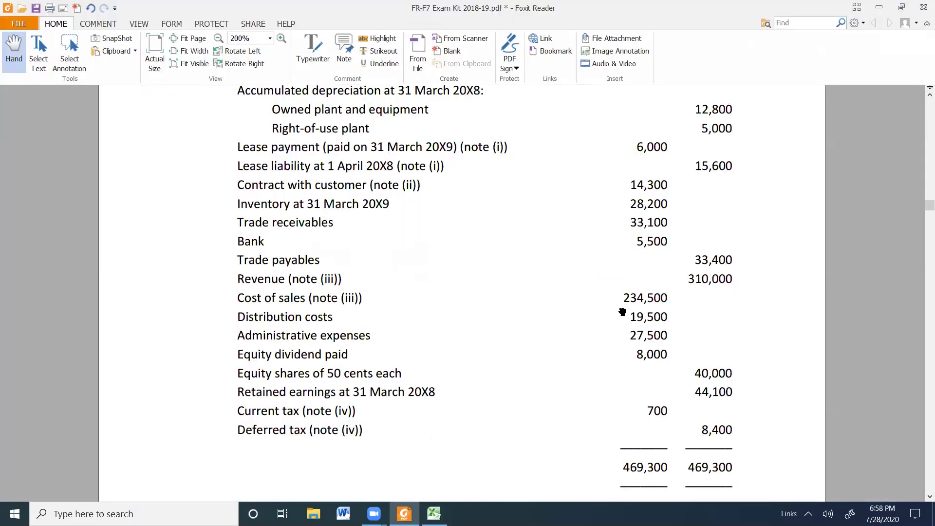
key("alt+Tab")
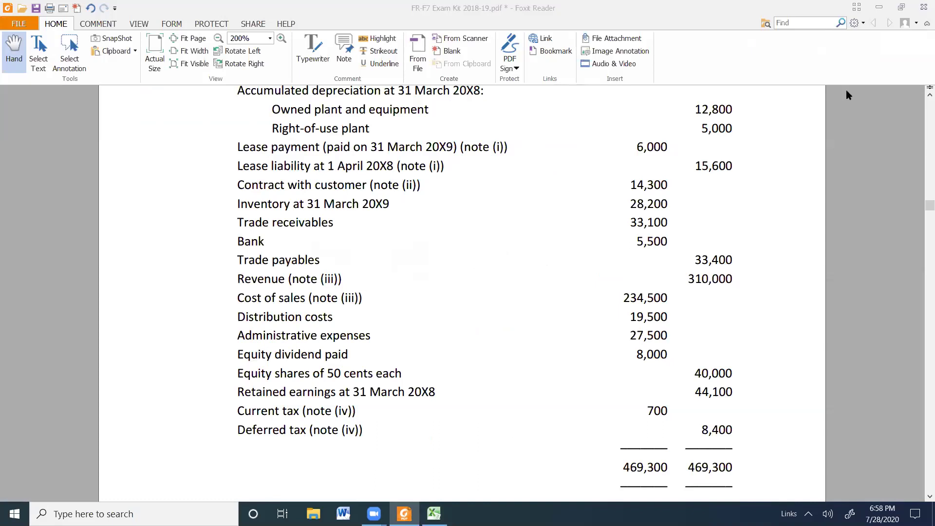
key("alt+Tab")
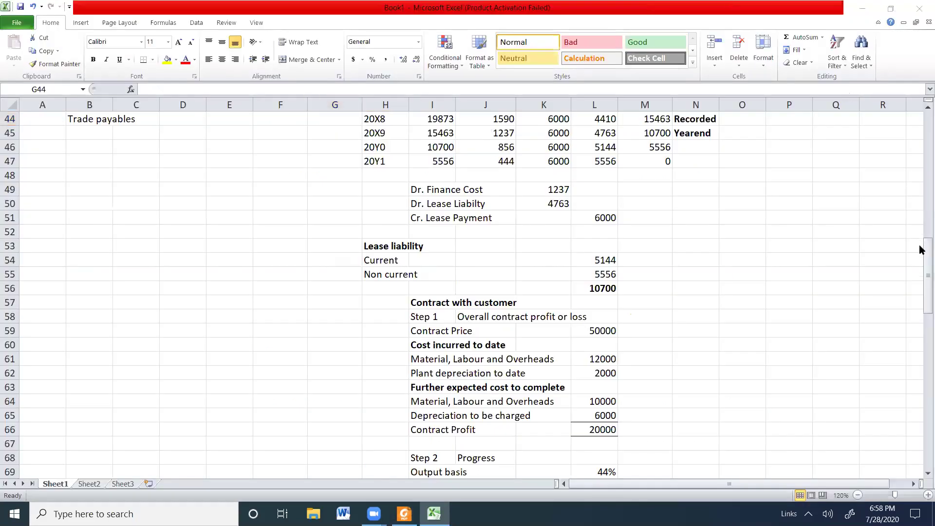
left_click_drag(920, 232, 920, 217)
type("33400")
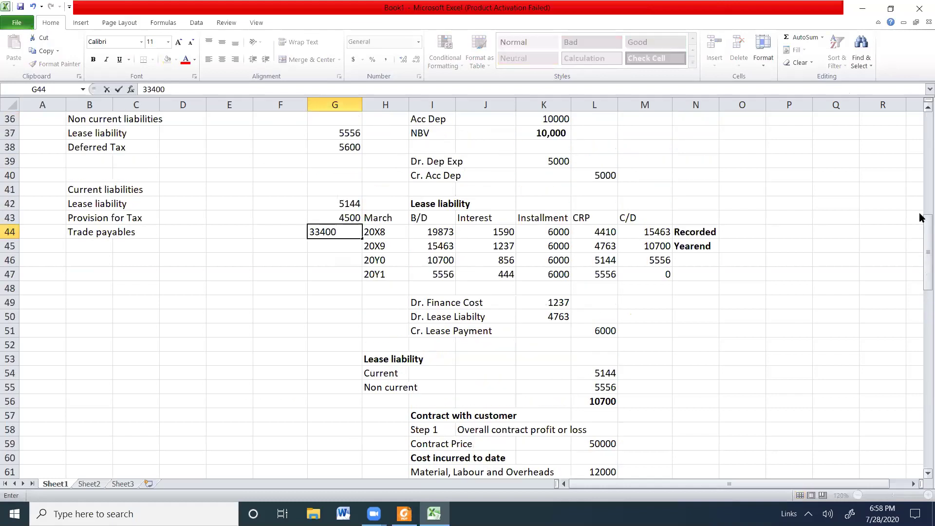
key("Return")
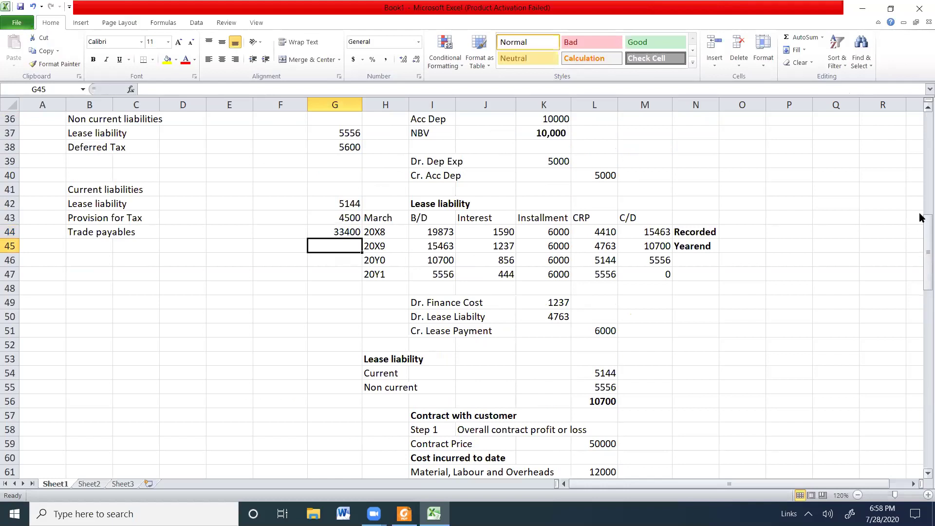
Step: Undo the stray backslash entry in G45 and redo the trade payables figure in G44
key("Home")
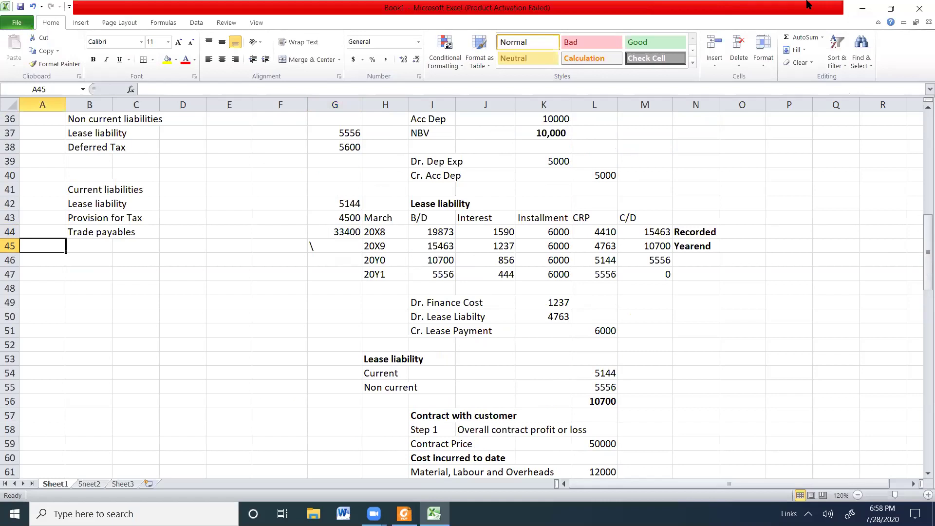
key("ctrl+z")
key("ctrl+z")
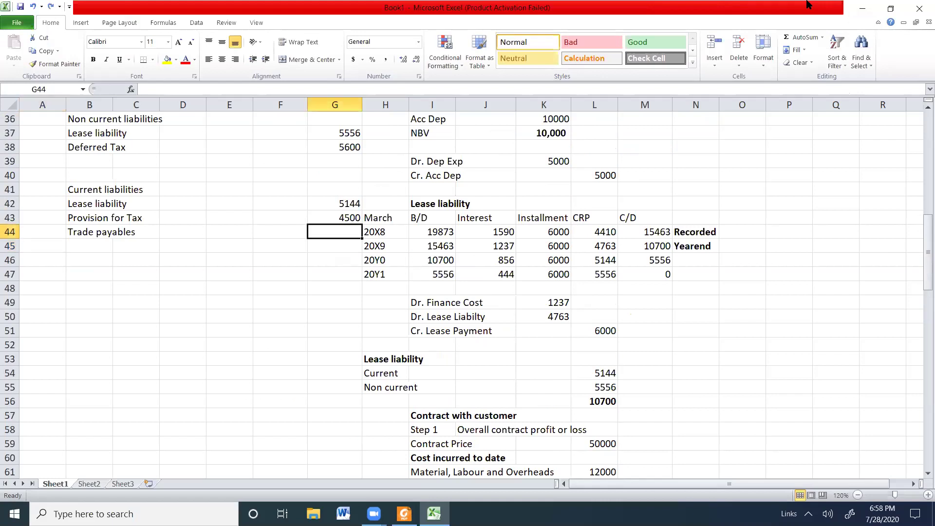
key("ctrl+y")
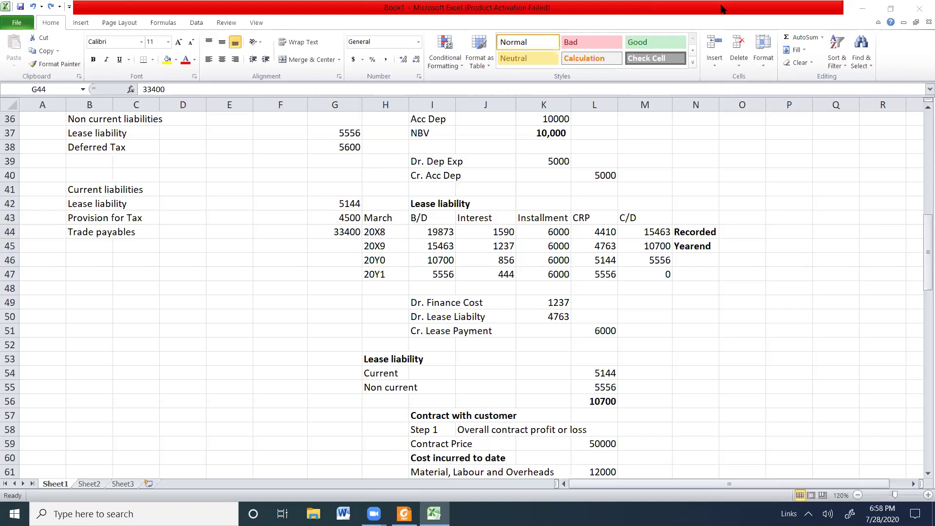
left_click(721, 9)
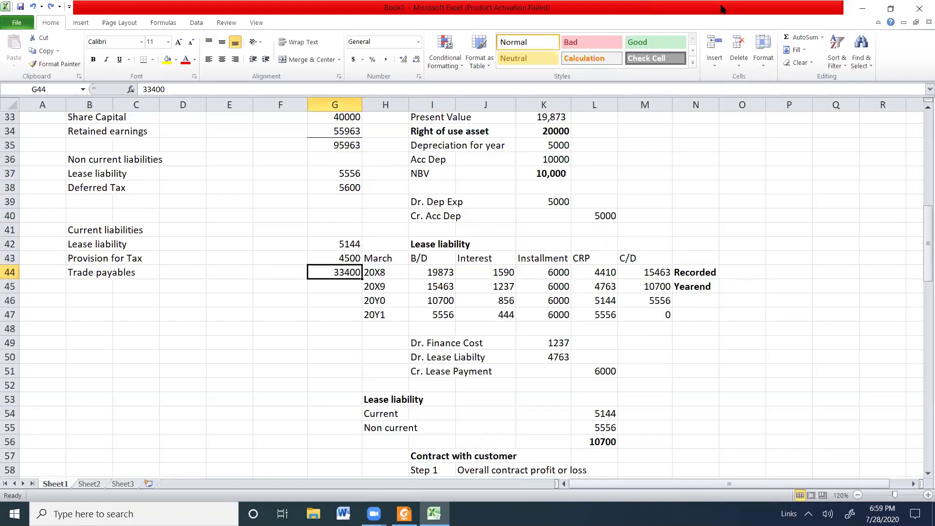
scroll(721, 8, "up", 1)
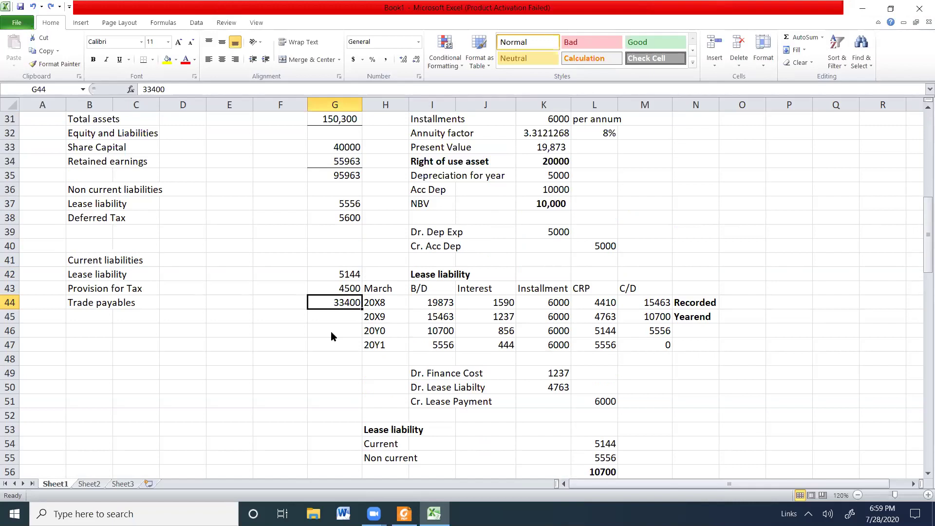
key("Return")
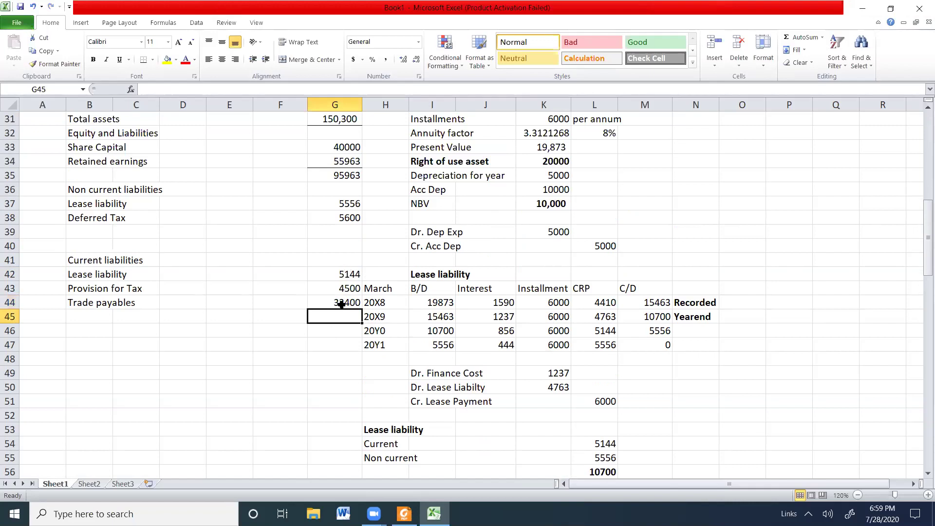
Step: Move the current liability amounts from G42:G44 to F42:F44 and add a bottom border to F44 and G44
left_click_drag(341, 274, 341, 303)
left_click_drag(308, 269, 288, 272)
left_click(281, 303)
left_click(145, 62)
left_click(320, 305)
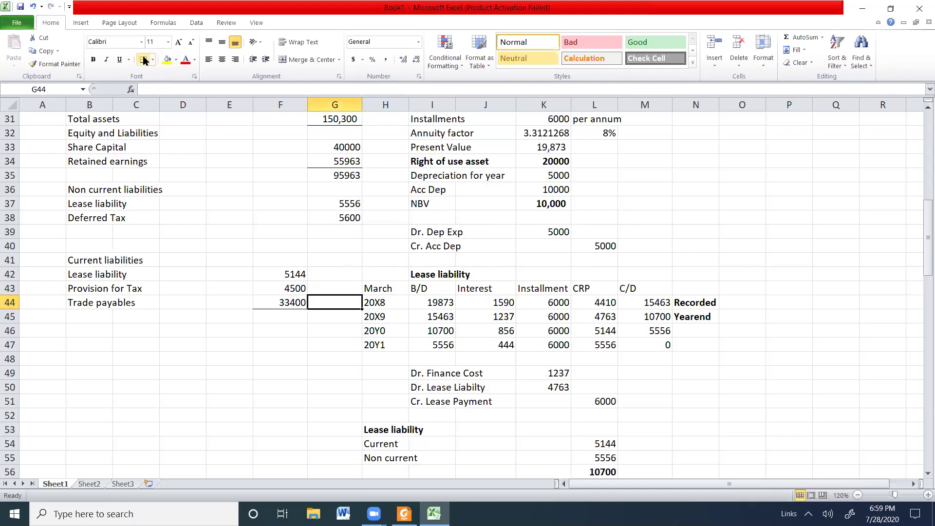
Step: Total the current liabilities F42:F44 with a SUM formula in G44
type("=SUM(")
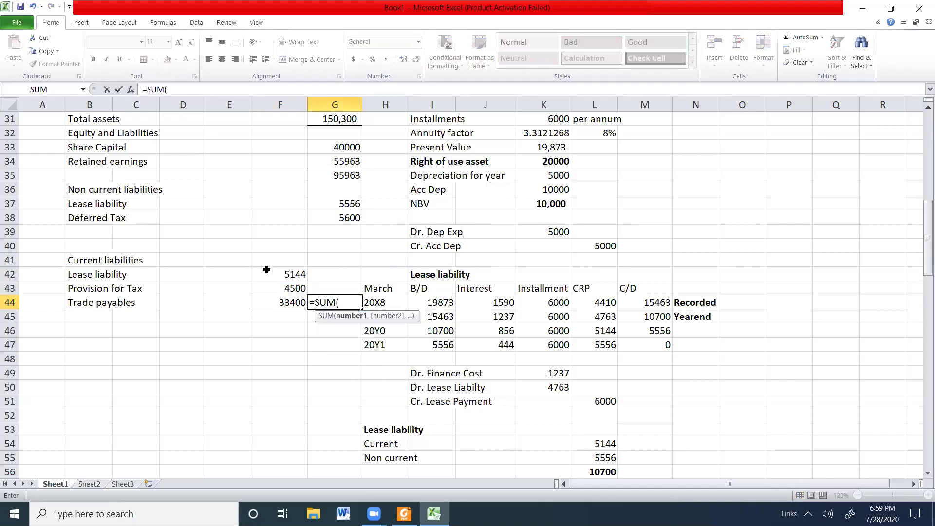
left_click_drag(266, 269, 275, 299)
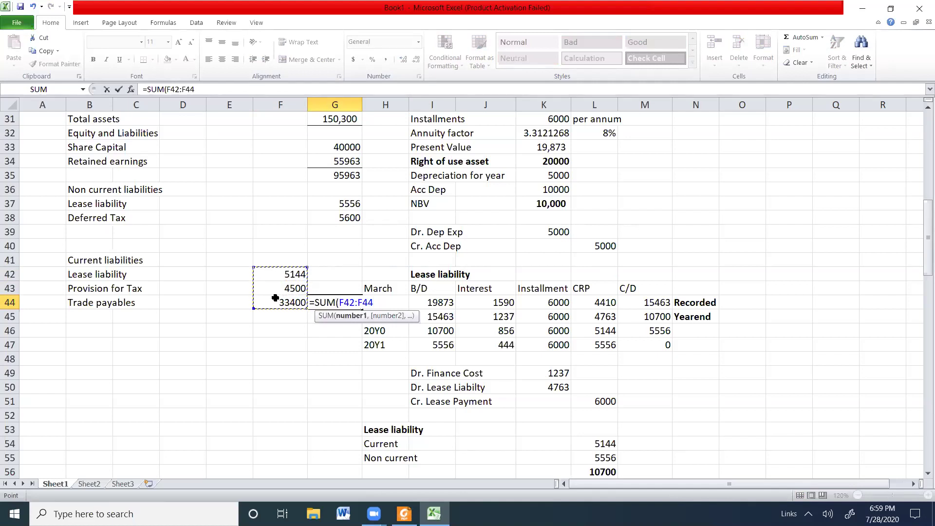
key("Return")
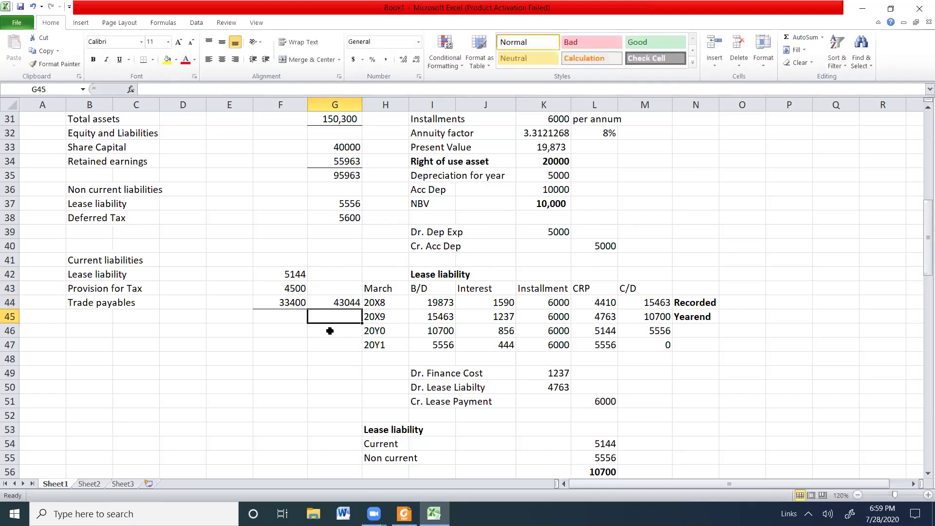
Step: Calculate total equity and liabilities in G45 with the formula =G35+G37+G38+G44
type("=")
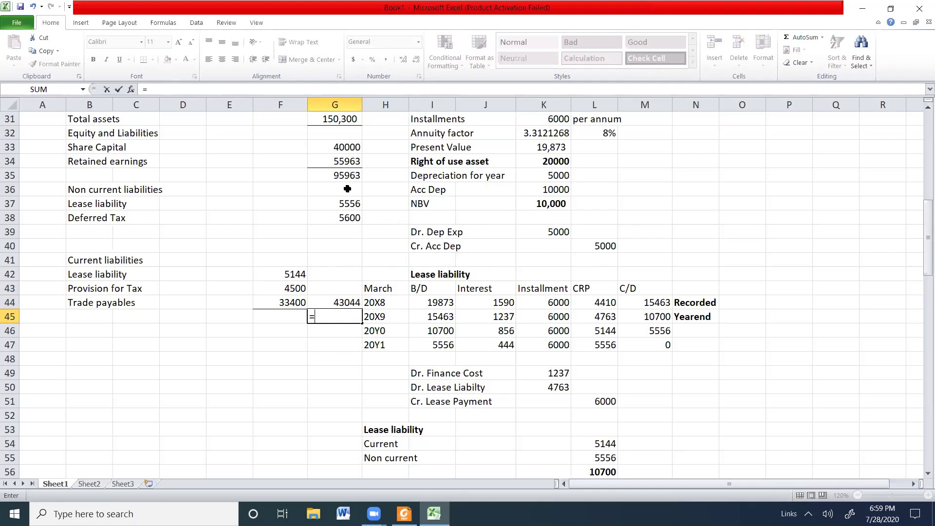
left_click(346, 173)
type("+")
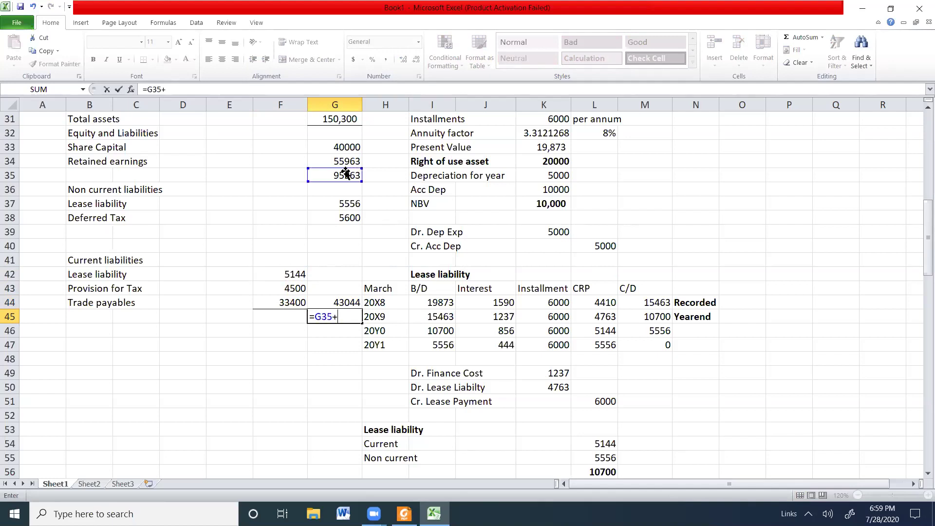
left_click(349, 207)
type("+")
left_click(351, 214)
type("+")
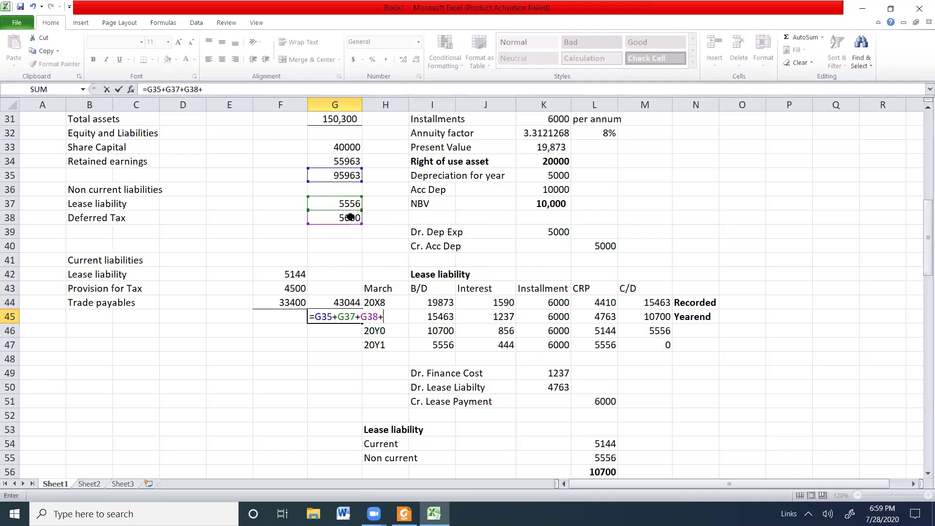
left_click(341, 302)
key("Return")
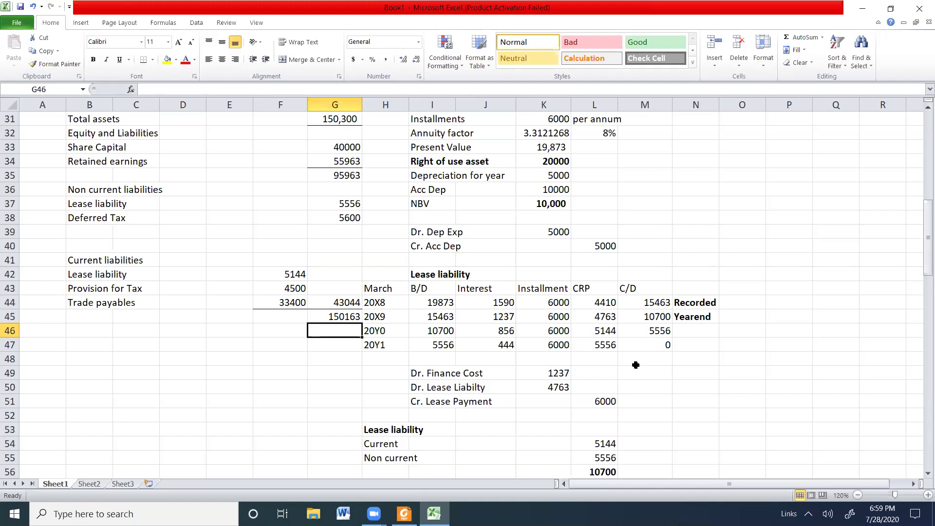
Step: Calculate the gap between total assets and total equity and liabilities in G46 with the formula =G31-G45
type("=")
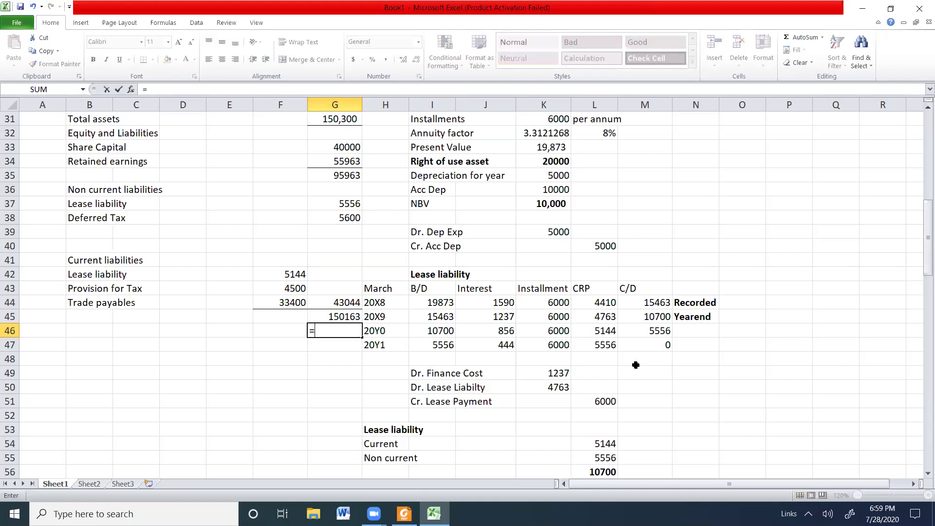
left_click(331, 120)
type("-")
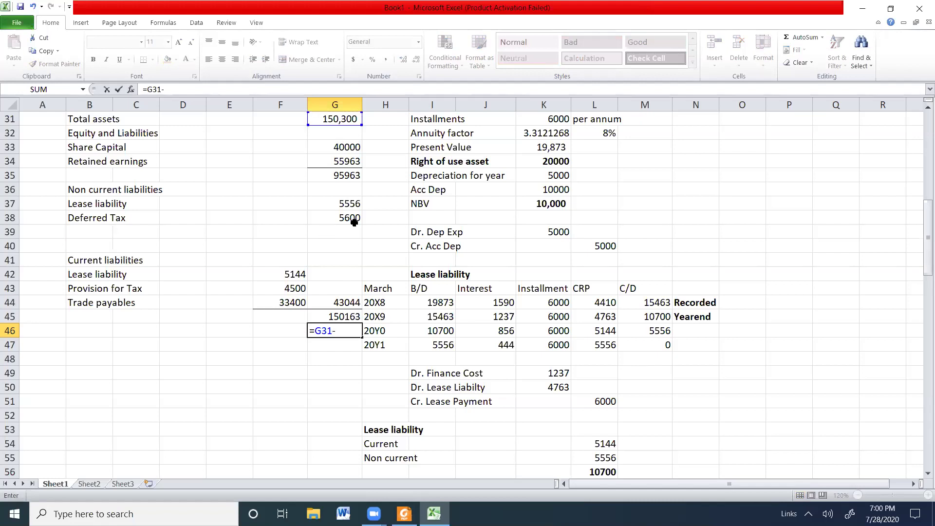
left_click(337, 315)
key("Return")
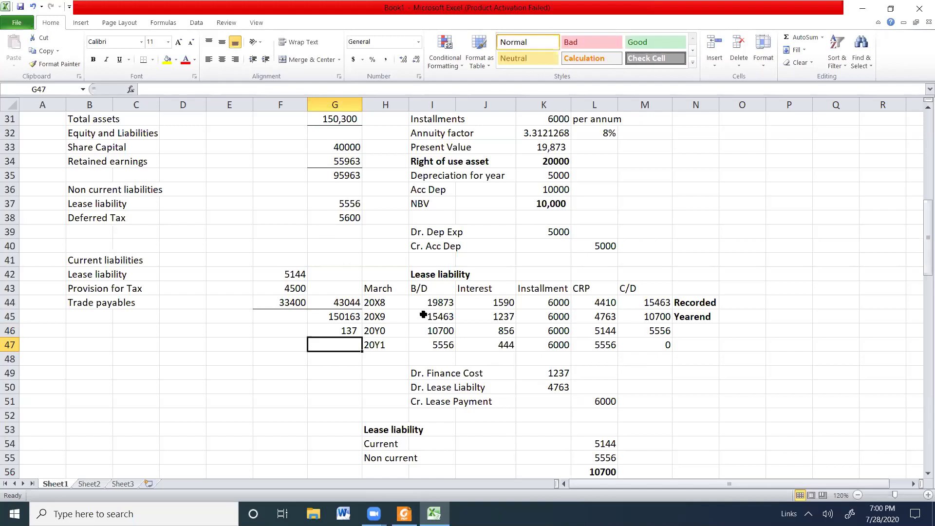
Step: Add a bottom border to the G45 total and label B46 "Difference"
left_click(340, 315)
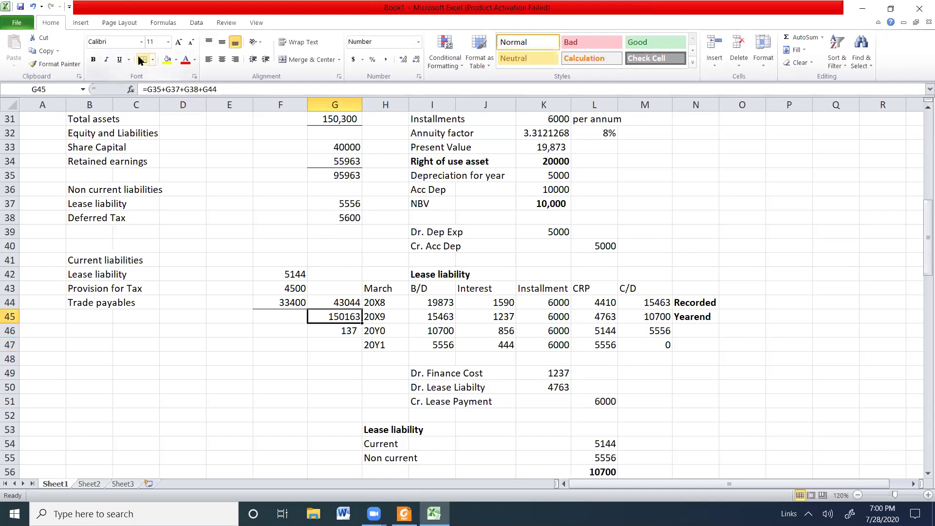
left_click(105, 333)
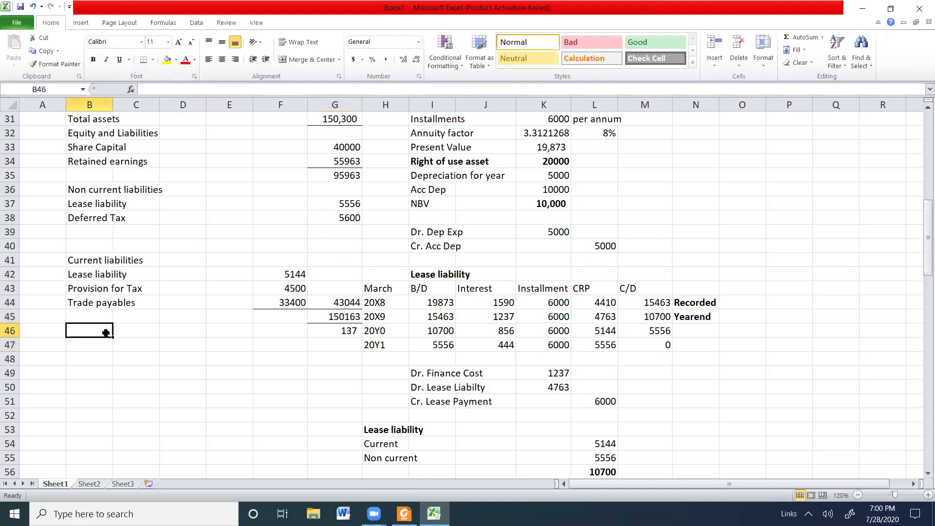
type("Difference")
key("Return")
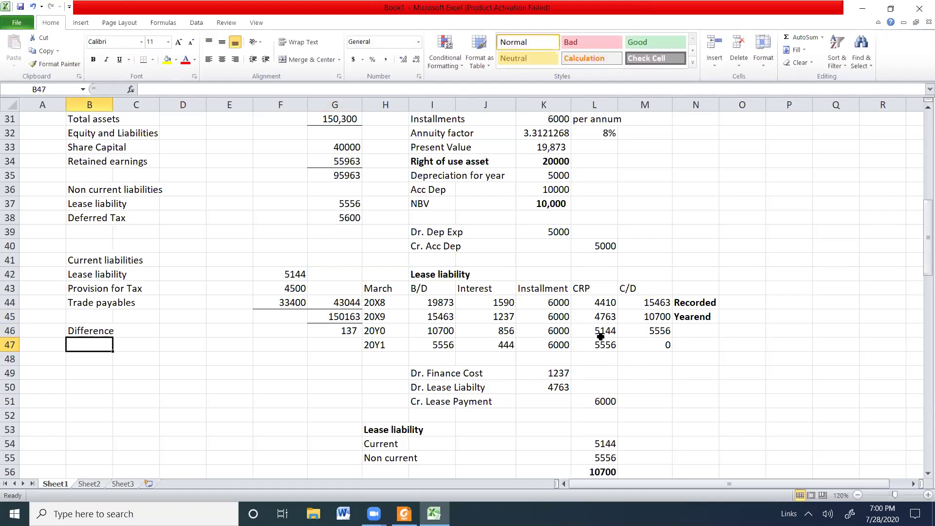
Step: Try 20000 as the 20X8 opening balance of the lease liability schedule in I44, and undo the entry
left_click(478, 303)
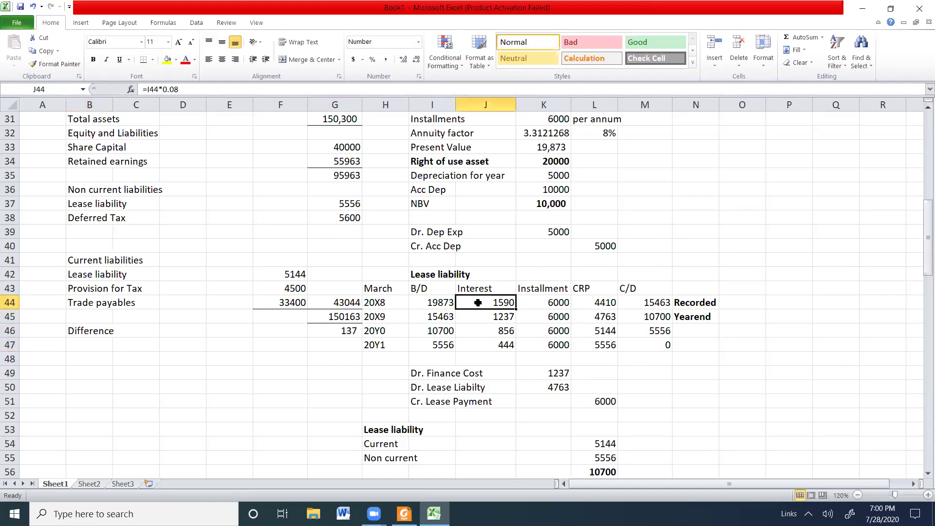
key("Left")
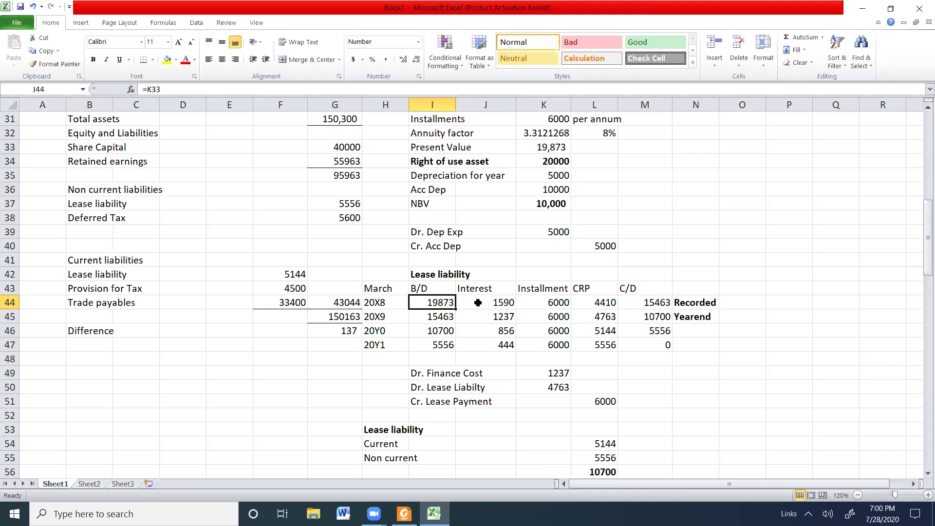
key("Down")
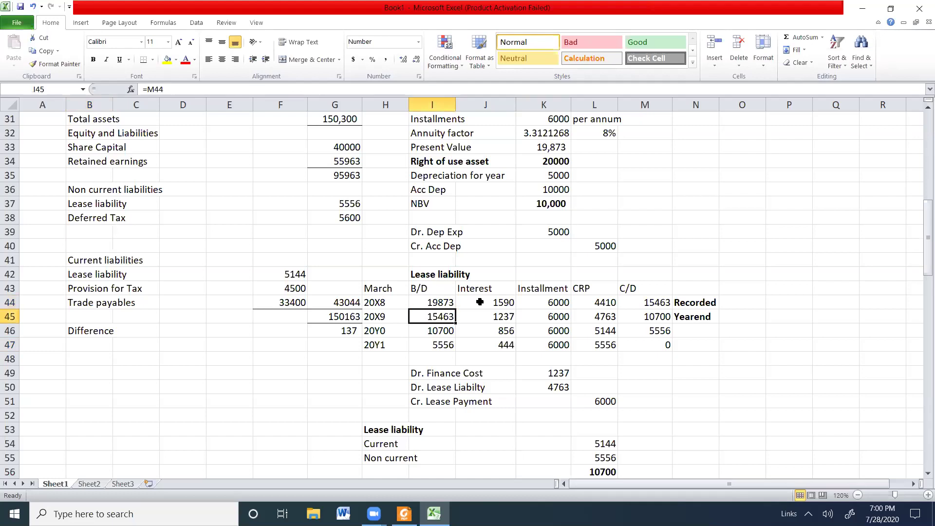
left_click(446, 302)
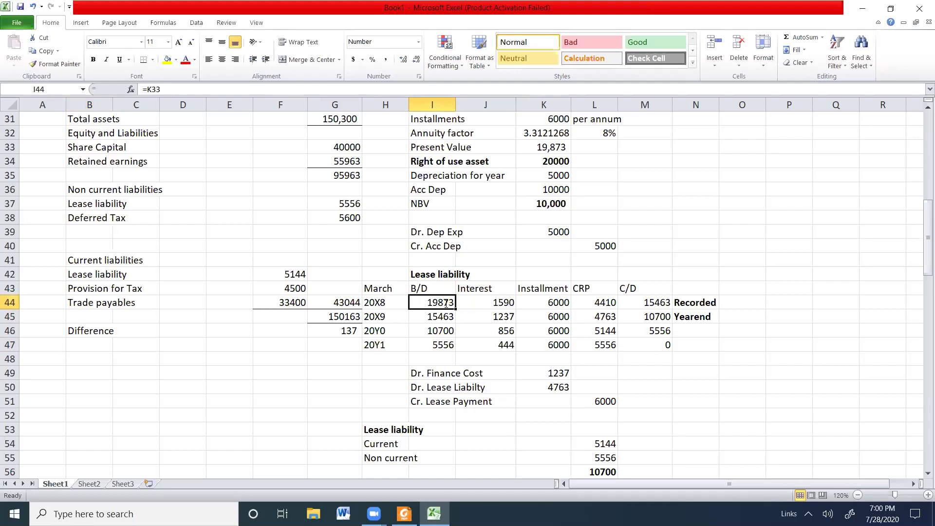
type("20000")
key("Return")
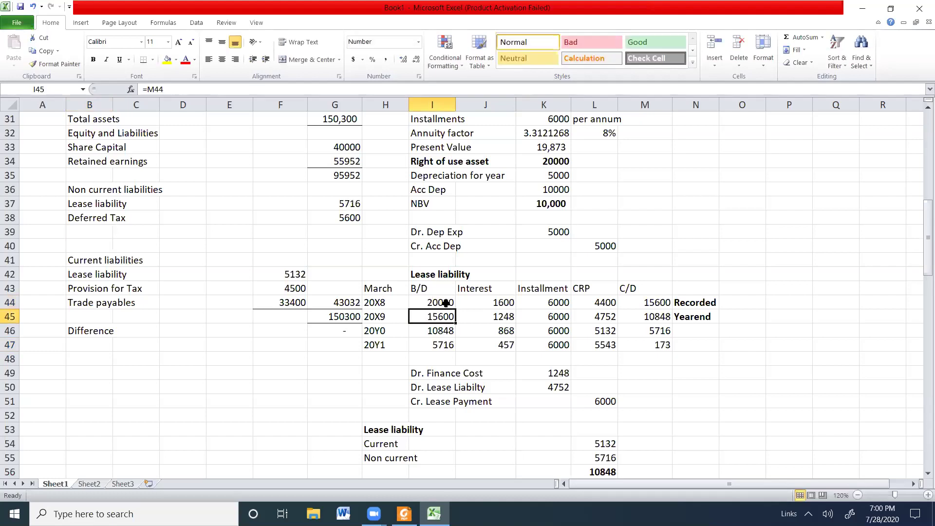
left_click(446, 303)
key("ctrl+z")
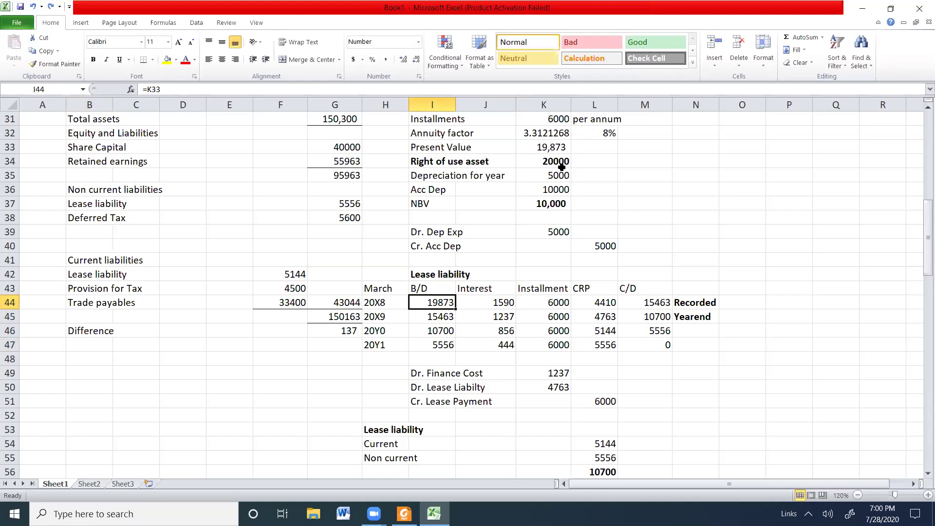
Step: Set the 20X8 opening balance of the lease liability schedule in I44 to 20000
type("20000")
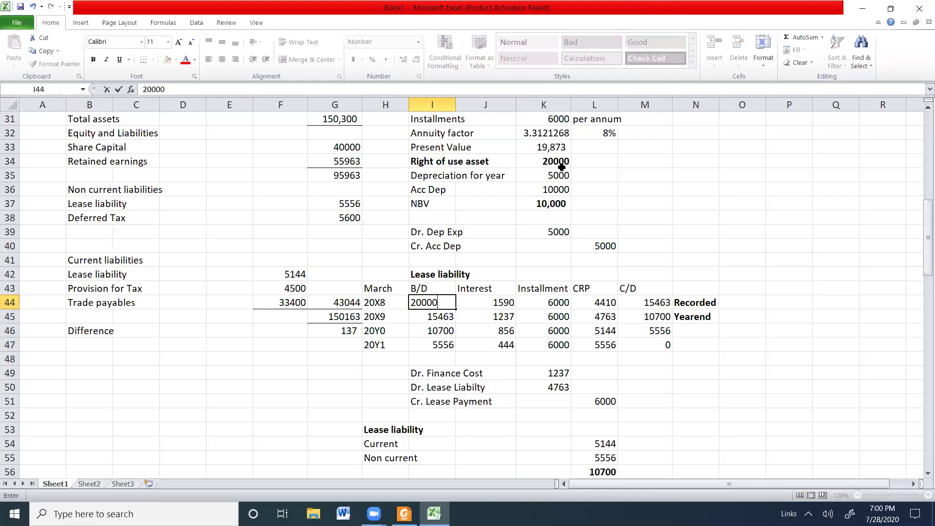
key("Return")
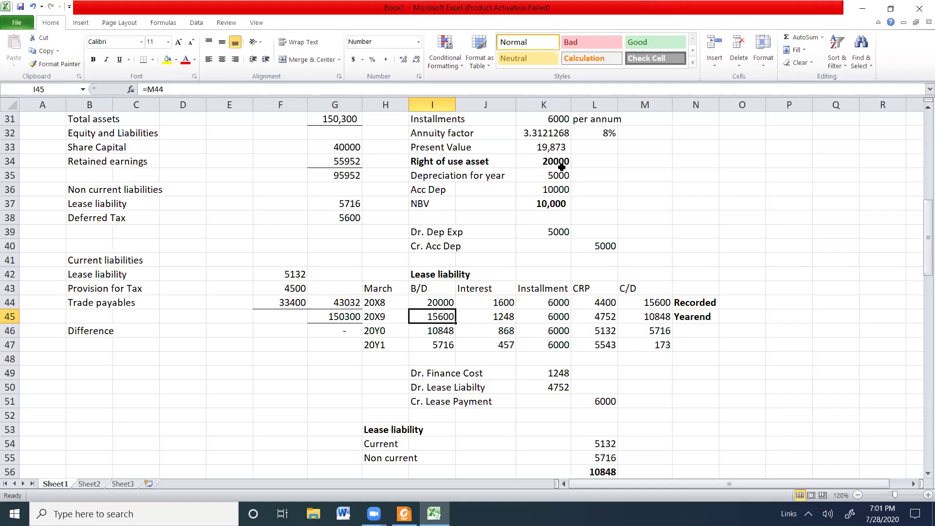
Step: Apply a bottom double border to the total equity and liabilities in G45 and the total assets in G31
left_click(350, 315)
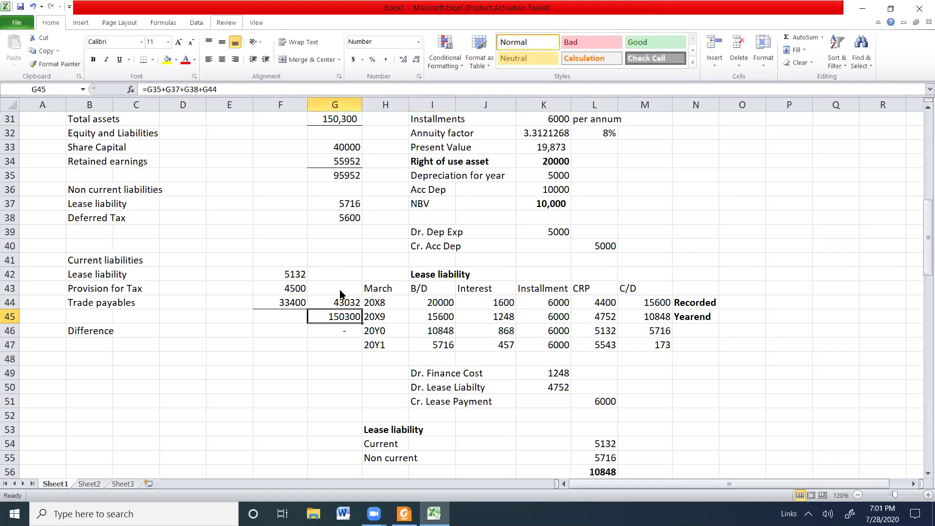
left_click(152, 60)
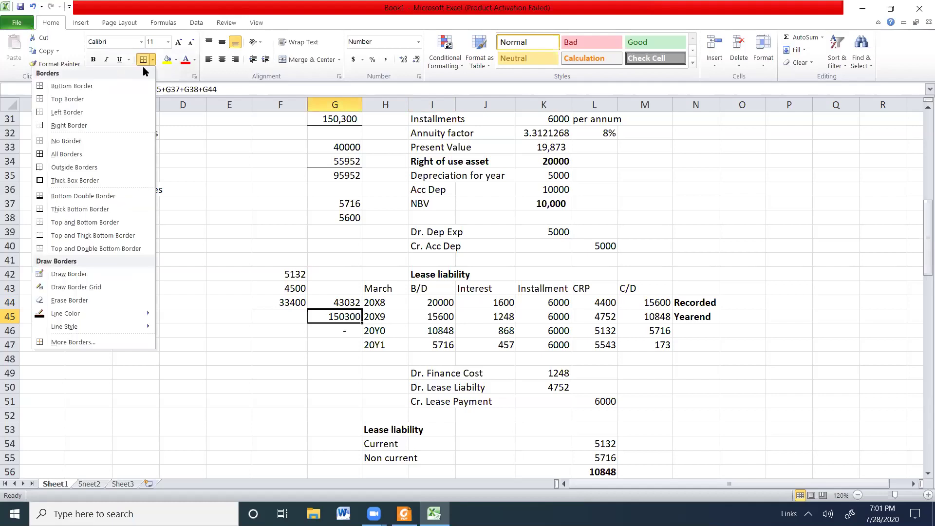
left_click(72, 196)
left_click(332, 120)
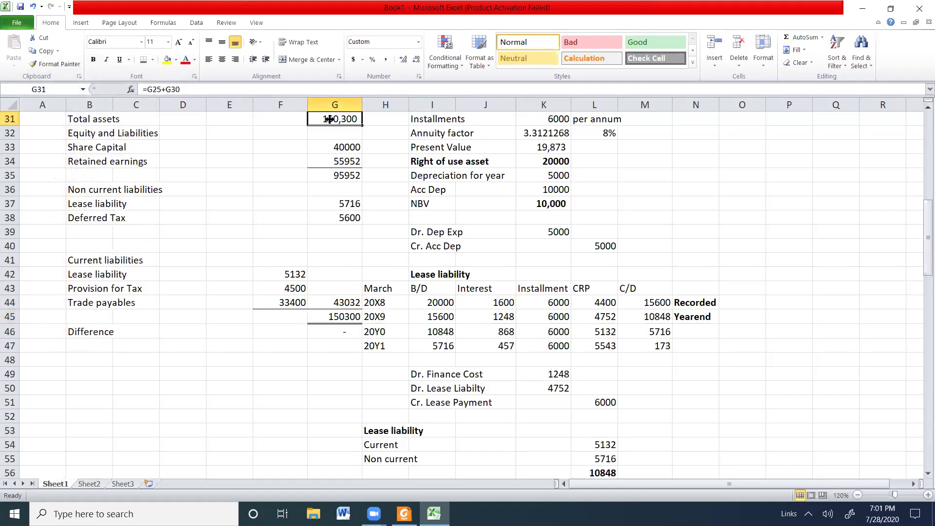
left_click(132, 124)
Step: Make the "Total assets" label in B31 bold
left_click(87, 117)
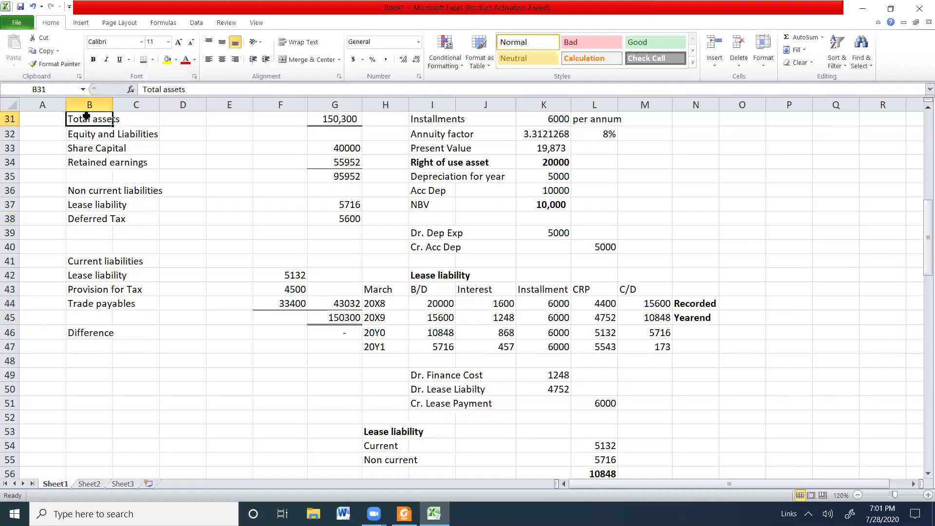
key("ctrl+b")
left_click(86, 333)
key("Left")
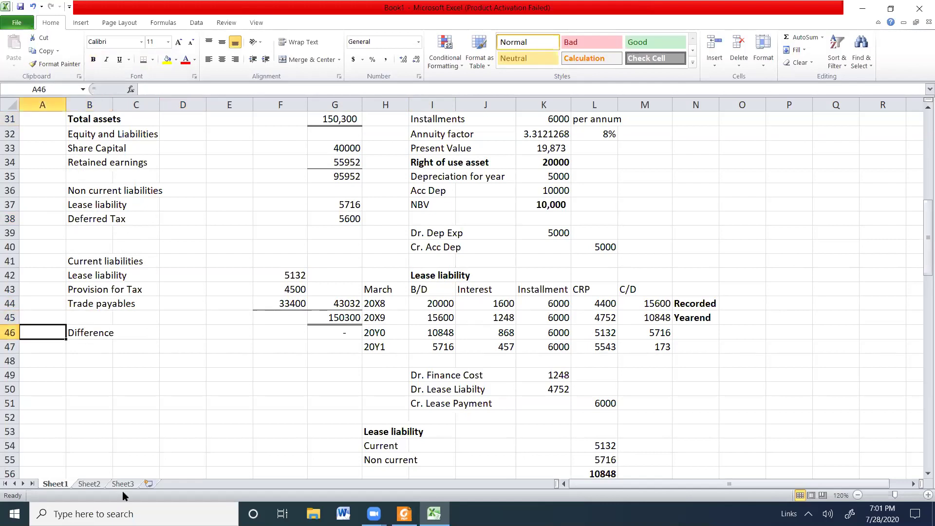
Step: Review the statements from the start of the sheet through the workings down to cost of sales and retained earnings
scroll(122, 491, "up", 1)
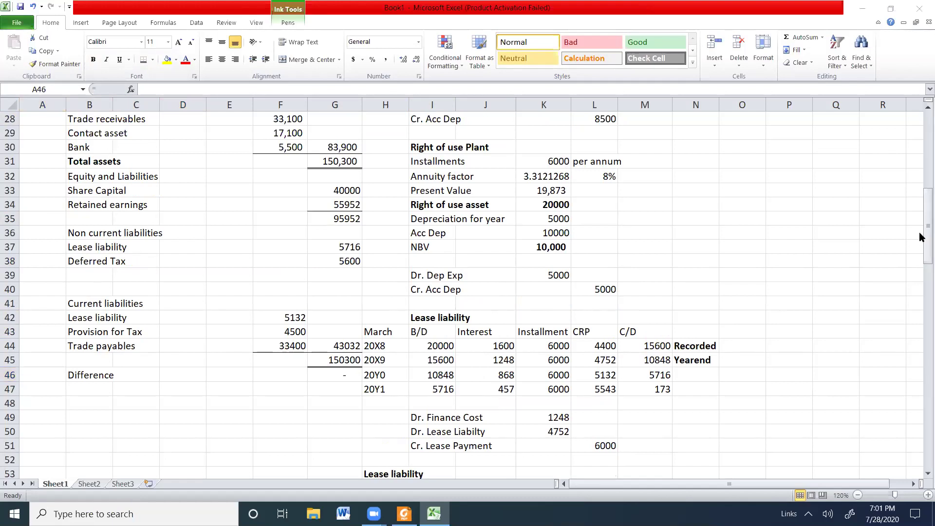
scroll(920, 197, "up", 1)
scroll(920, 198, "up", 1)
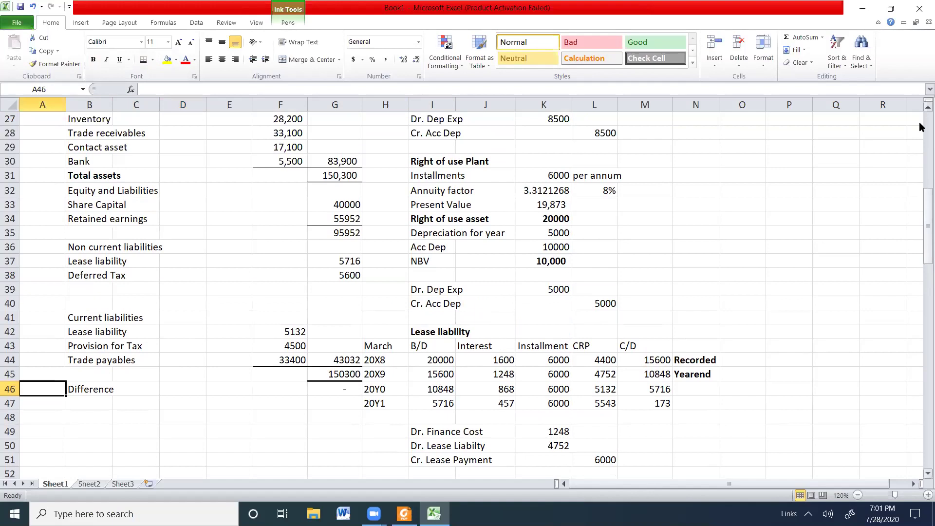
scroll(922, 117, "up", 9)
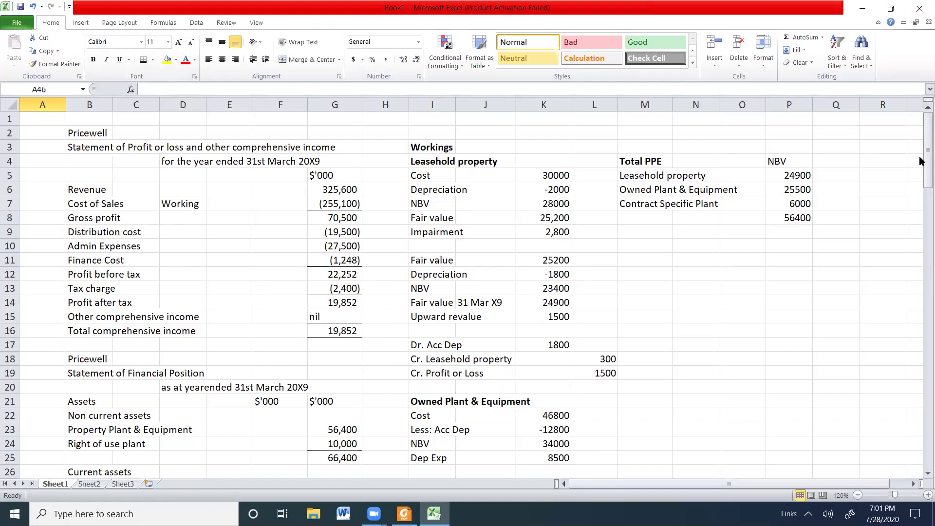
left_click_drag(921, 189, 921, 444)
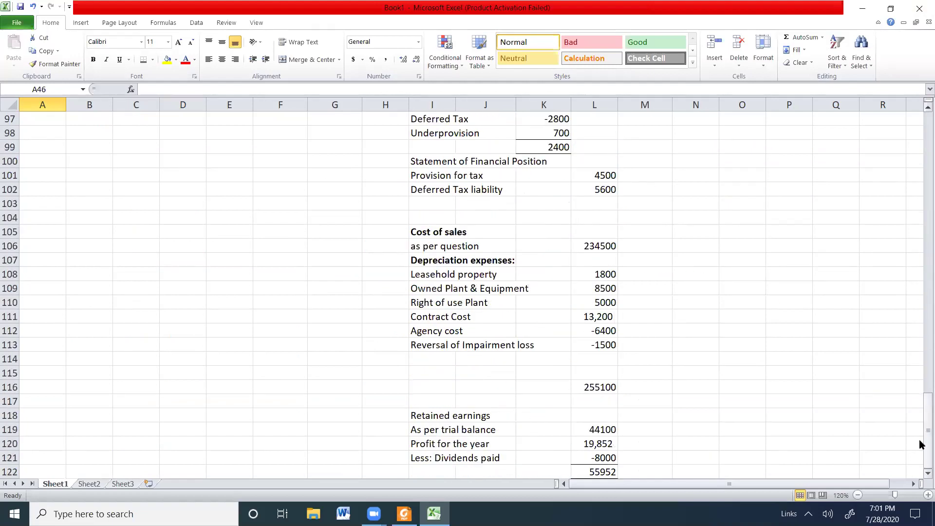